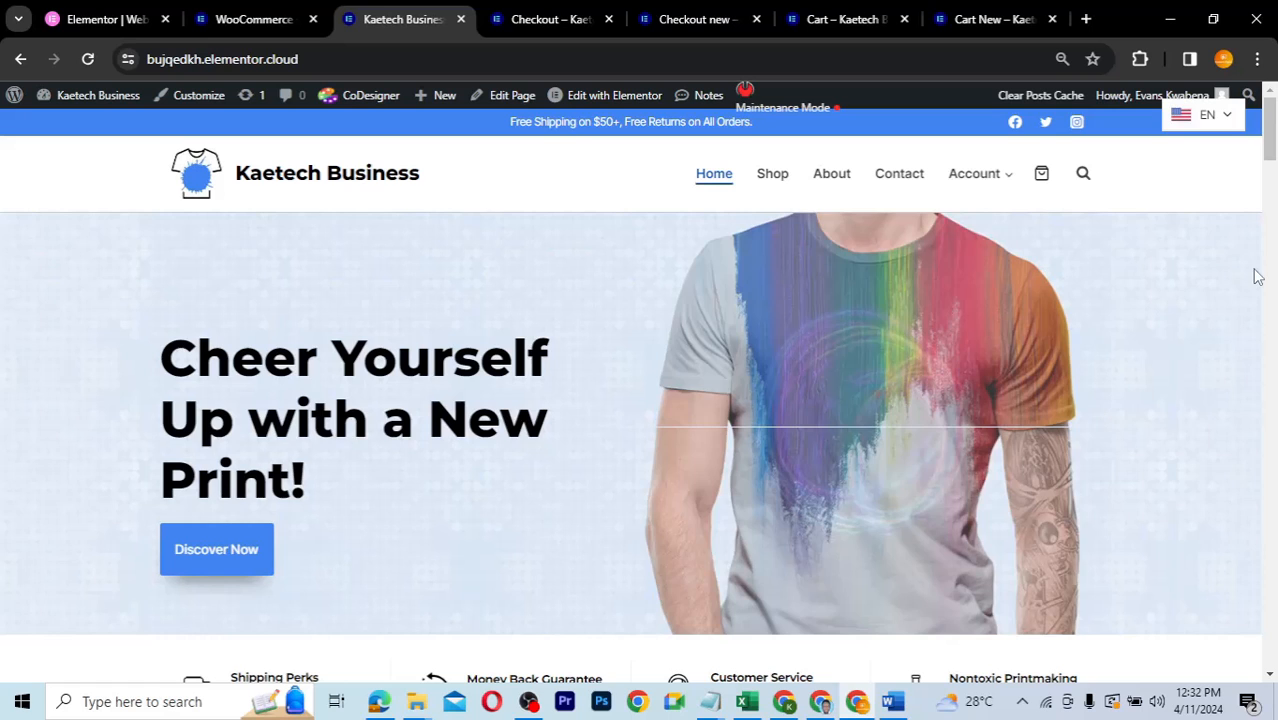
- Switch to the original Checkout page and scroll to Billing details and the $19.95 order
drag(1272, 122, 1233, 497)
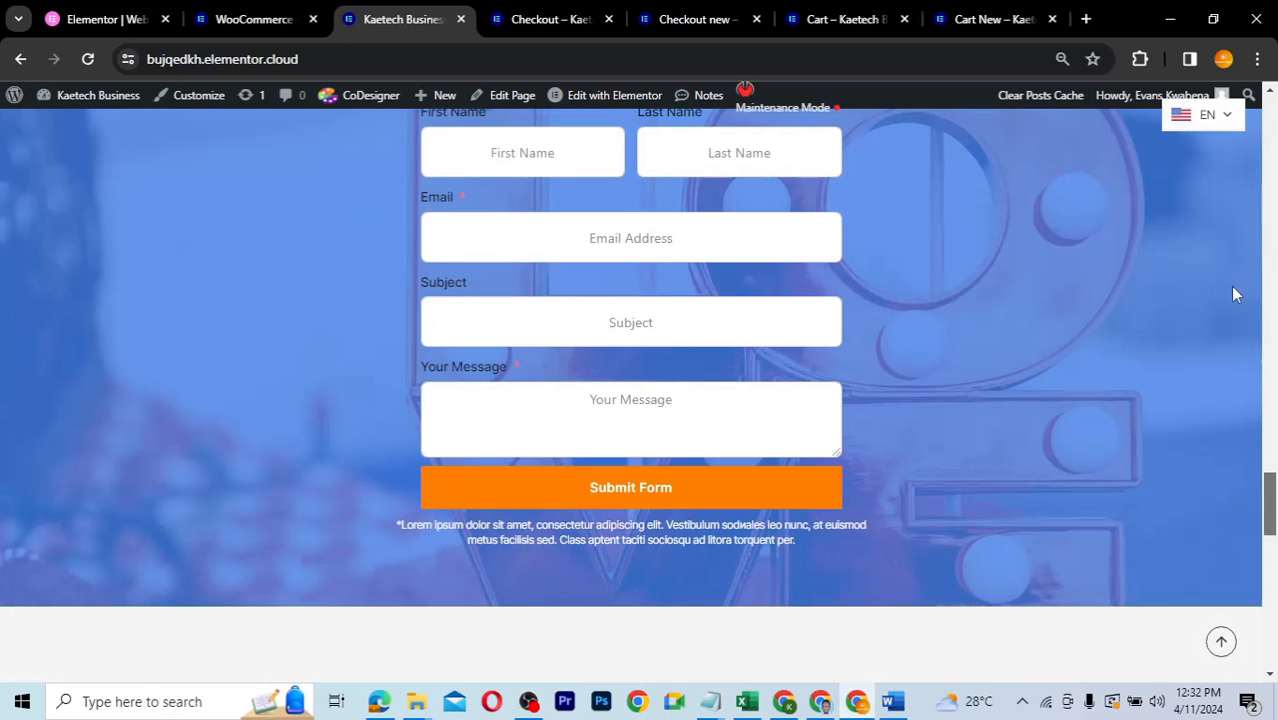
drag(1233, 292, 1252, 160)
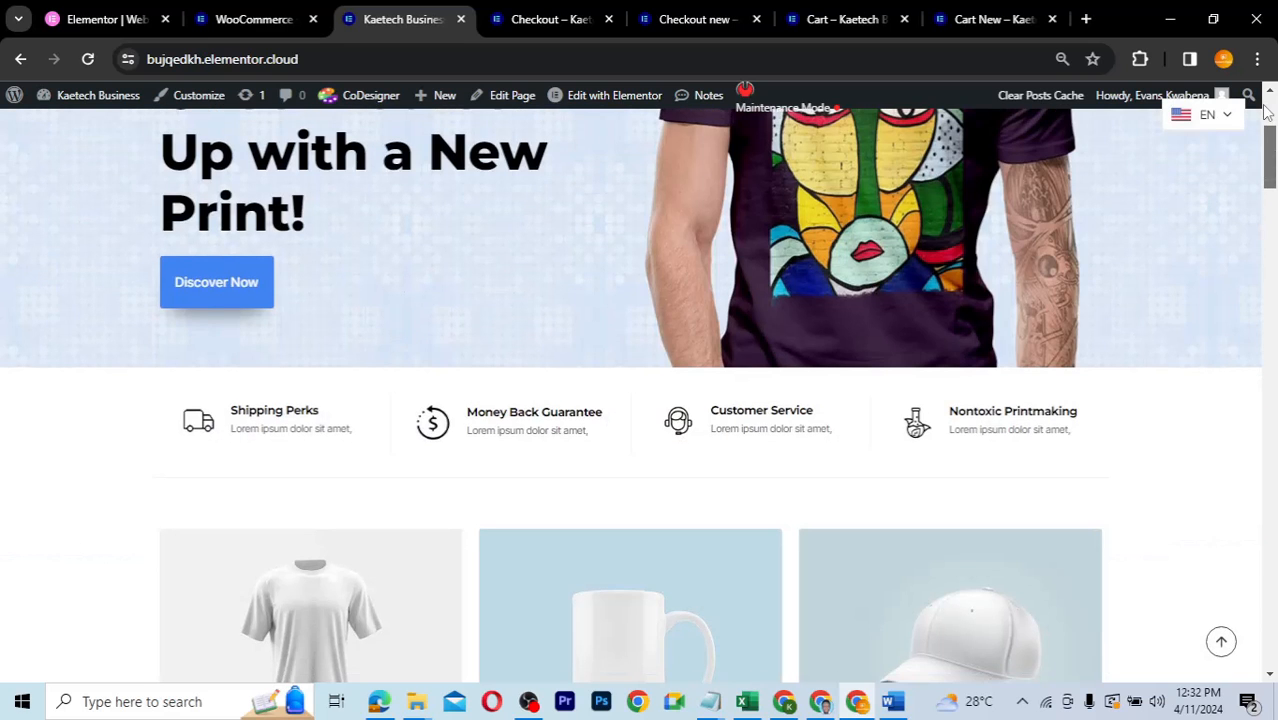
scroll(1266, 110, up, 3)
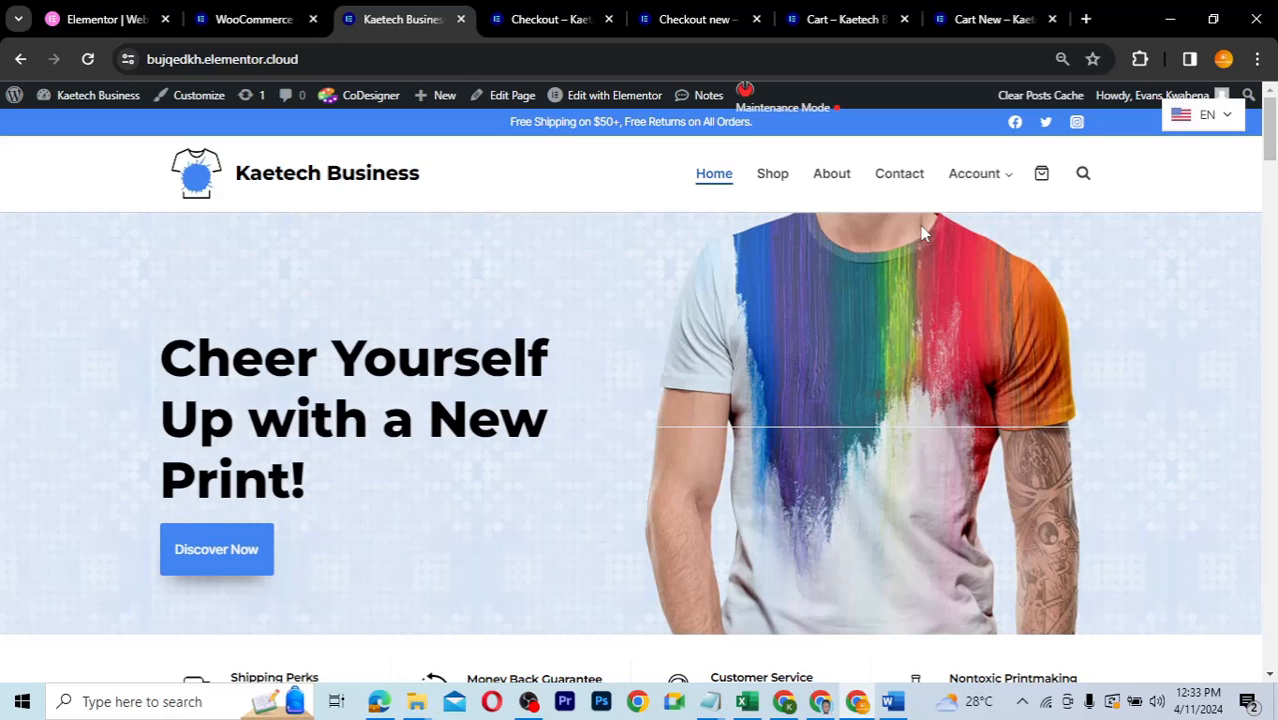
click(553, 20)
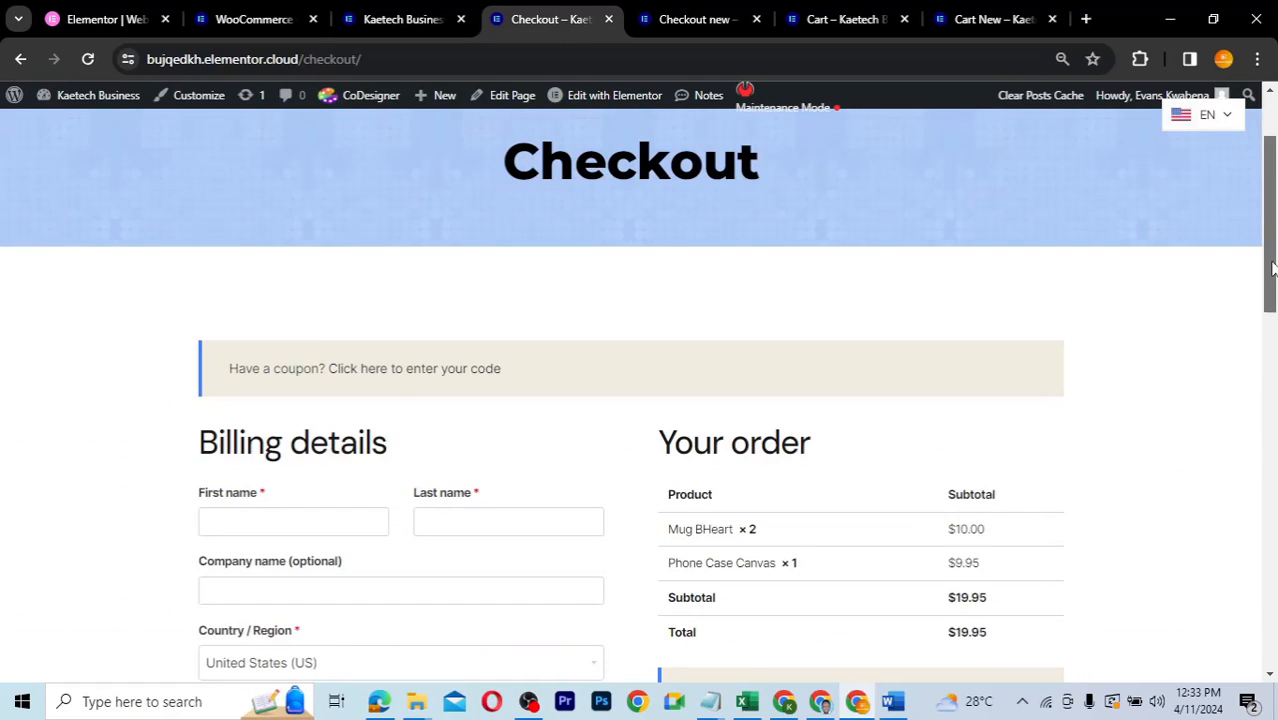
drag(1271, 215, 1272, 265)
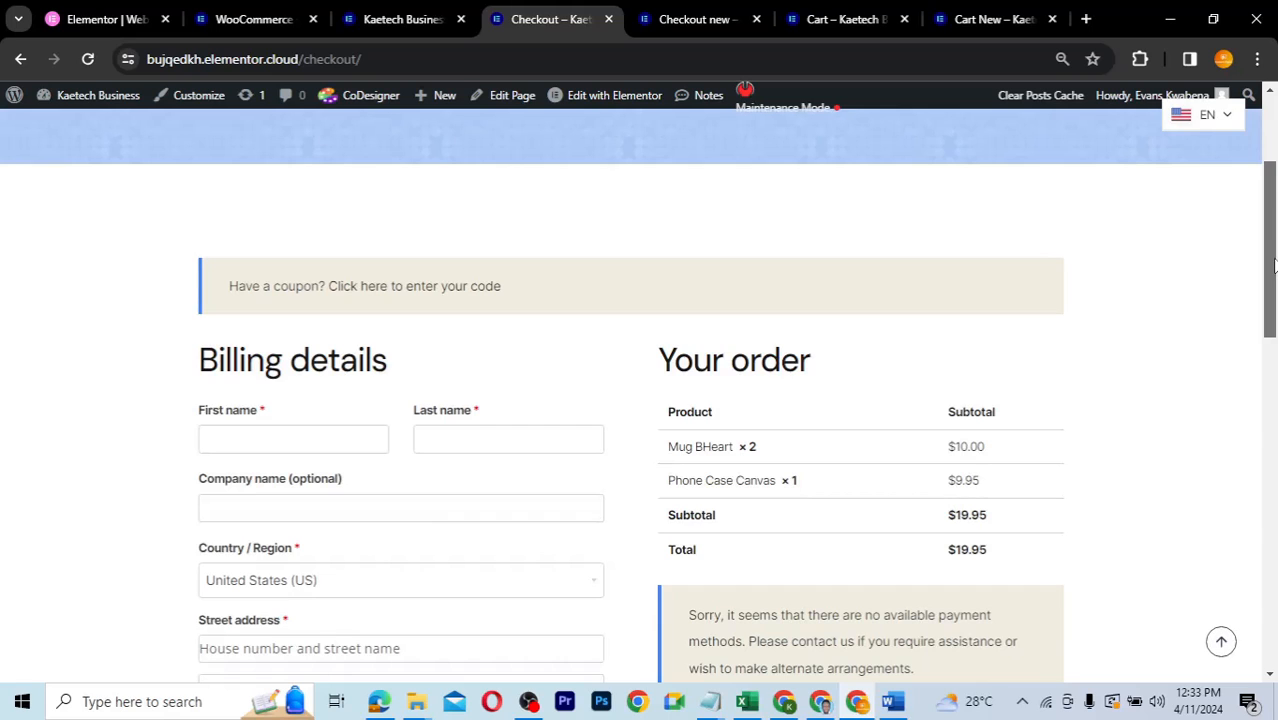
drag(1272, 265, 1266, 298)
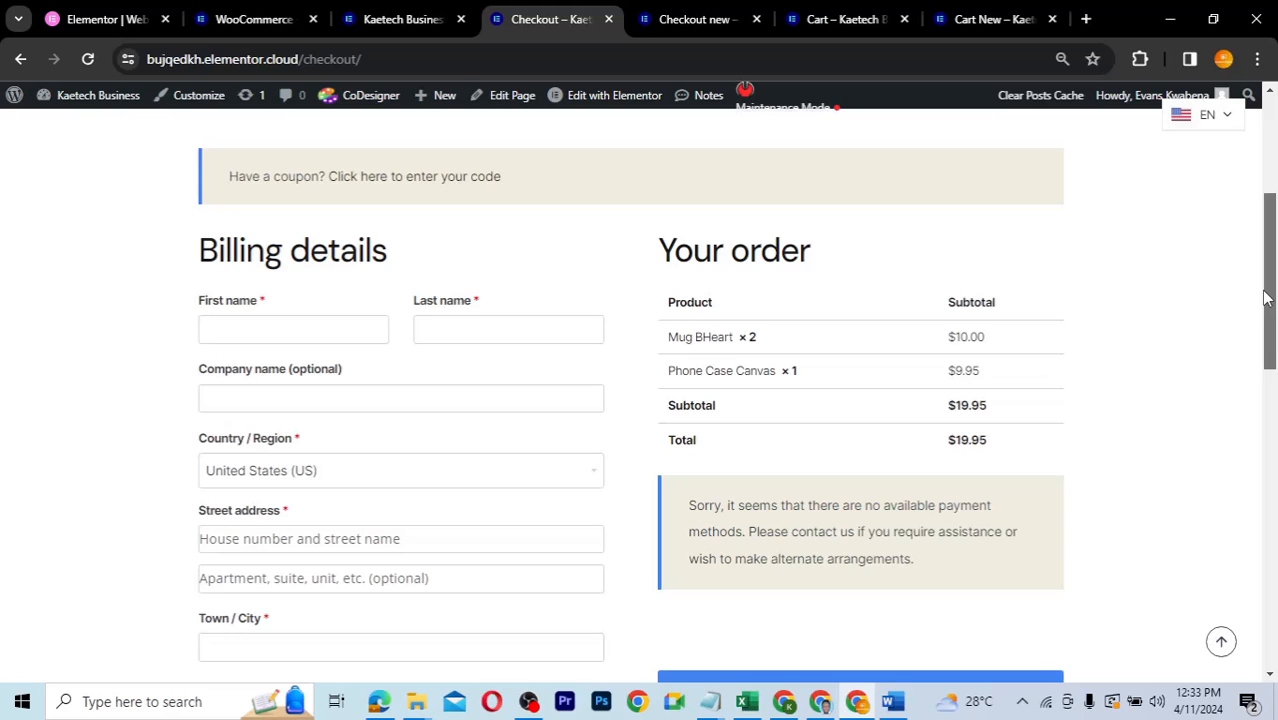
- Switch to the 'Checkout new' page and scroll to its Billing Summary and Order Summary panels
click(670, 30)
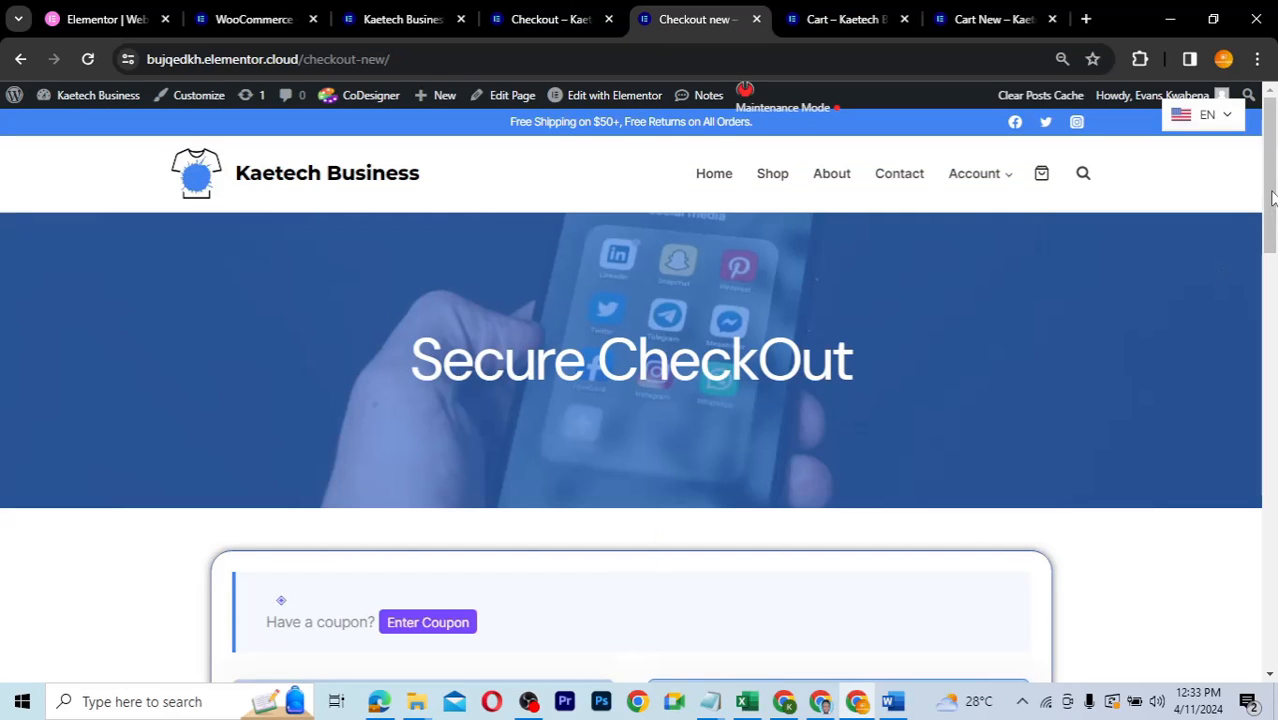
drag(1272, 183, 1262, 260)
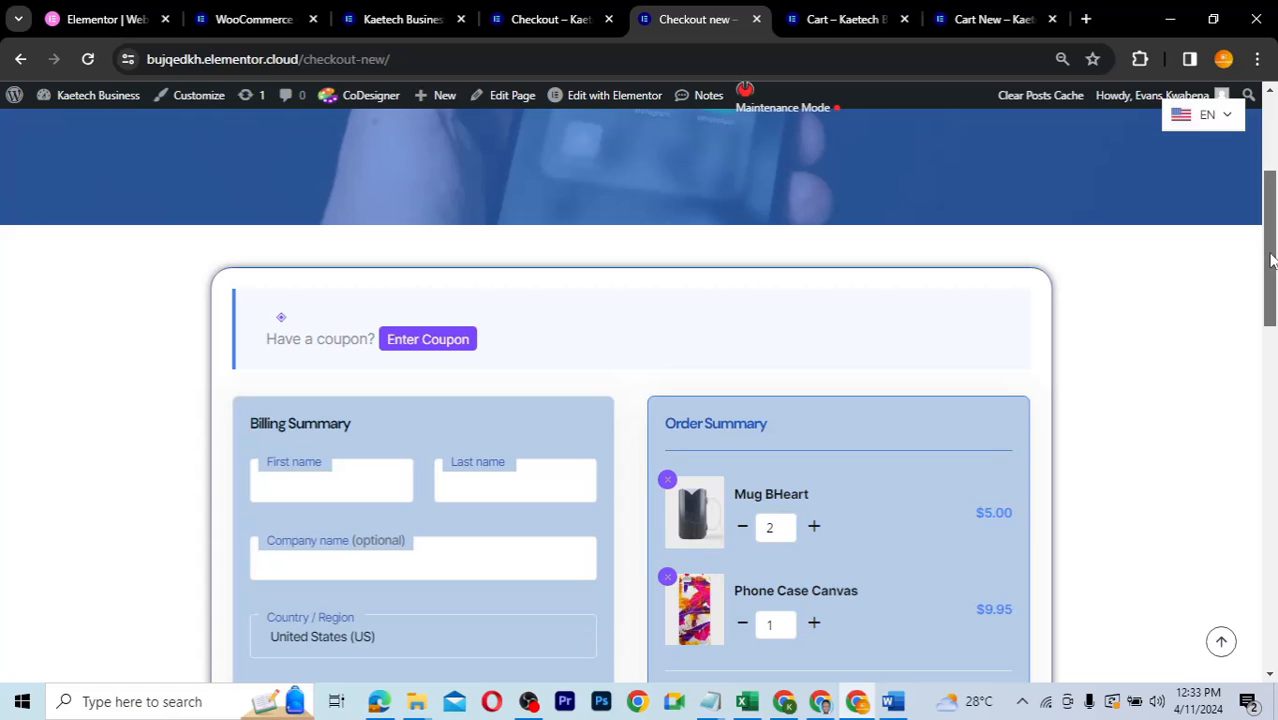
mouse_move(1270, 316)
mouse_down()
mouse_move(1247, 491)
mouse_move(1255, 331)
mouse_up()
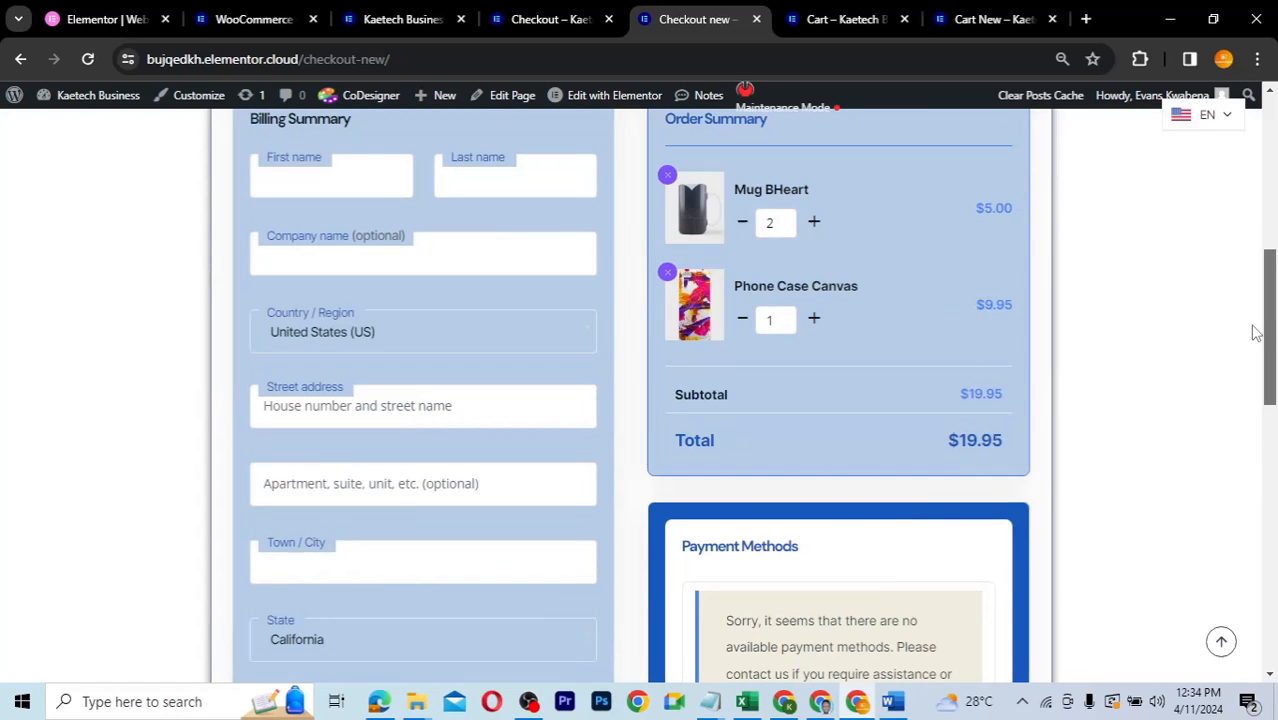
- Compare the original Cart with Cart New, ending on Mug BHeart ×2 and Phone Case Canvas totalling $19.95
click(826, 8)
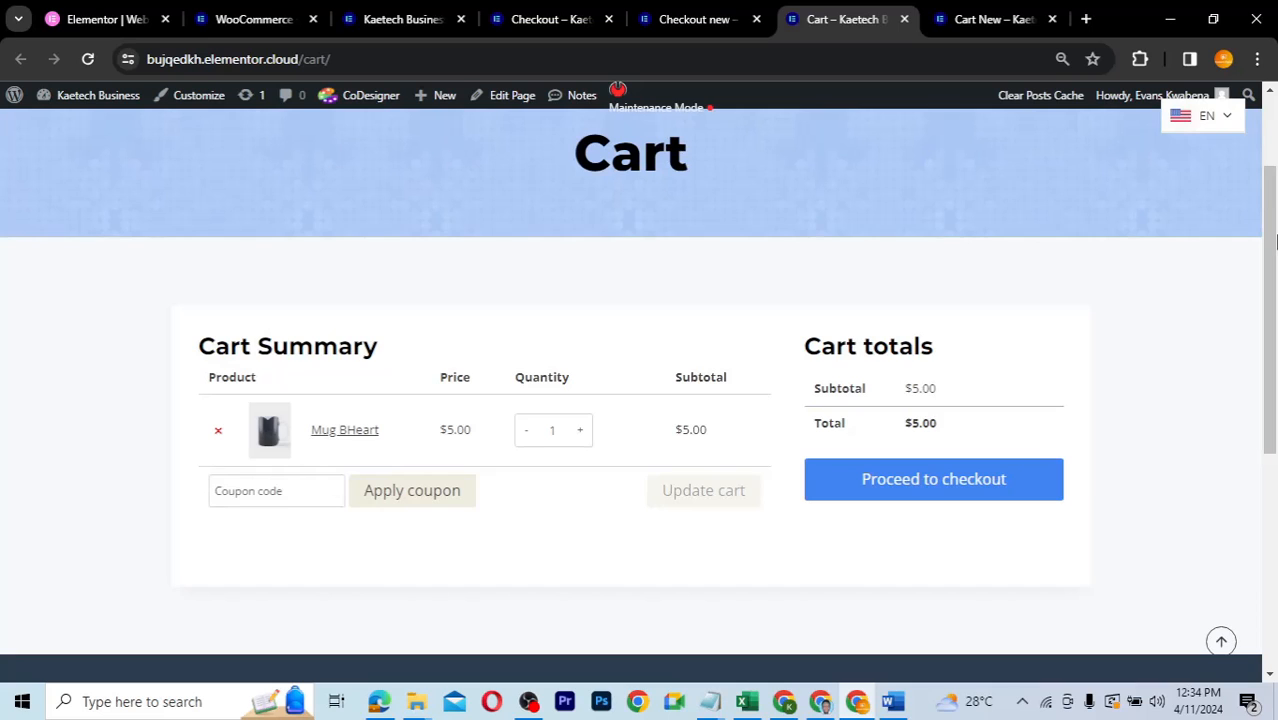
scroll(1272, 217, down, 1)
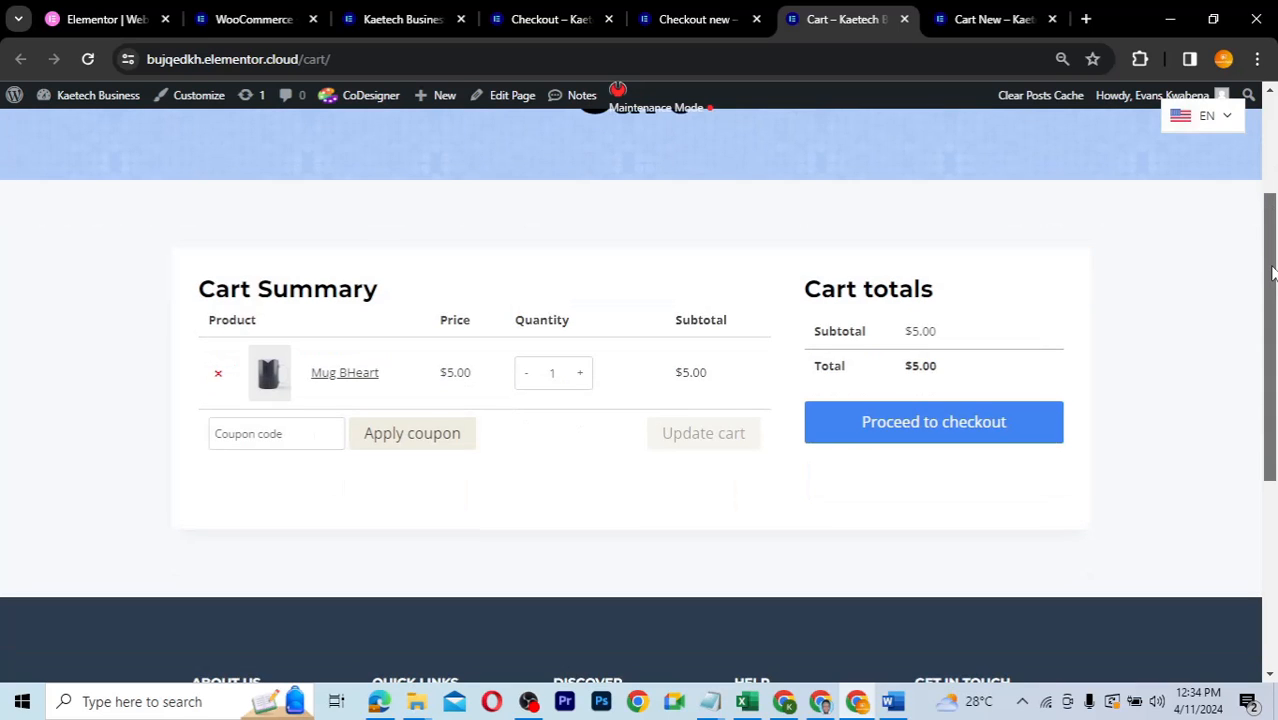
drag(1272, 272, 1268, 241)
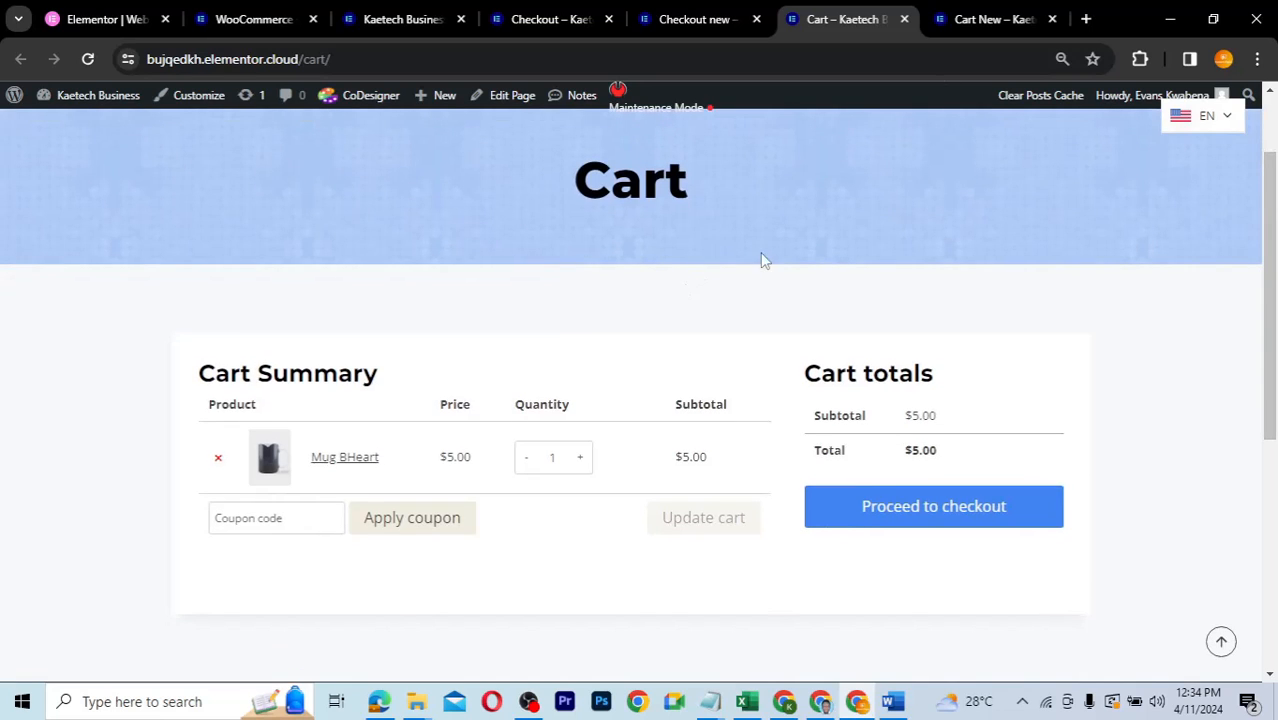
click(990, 20)
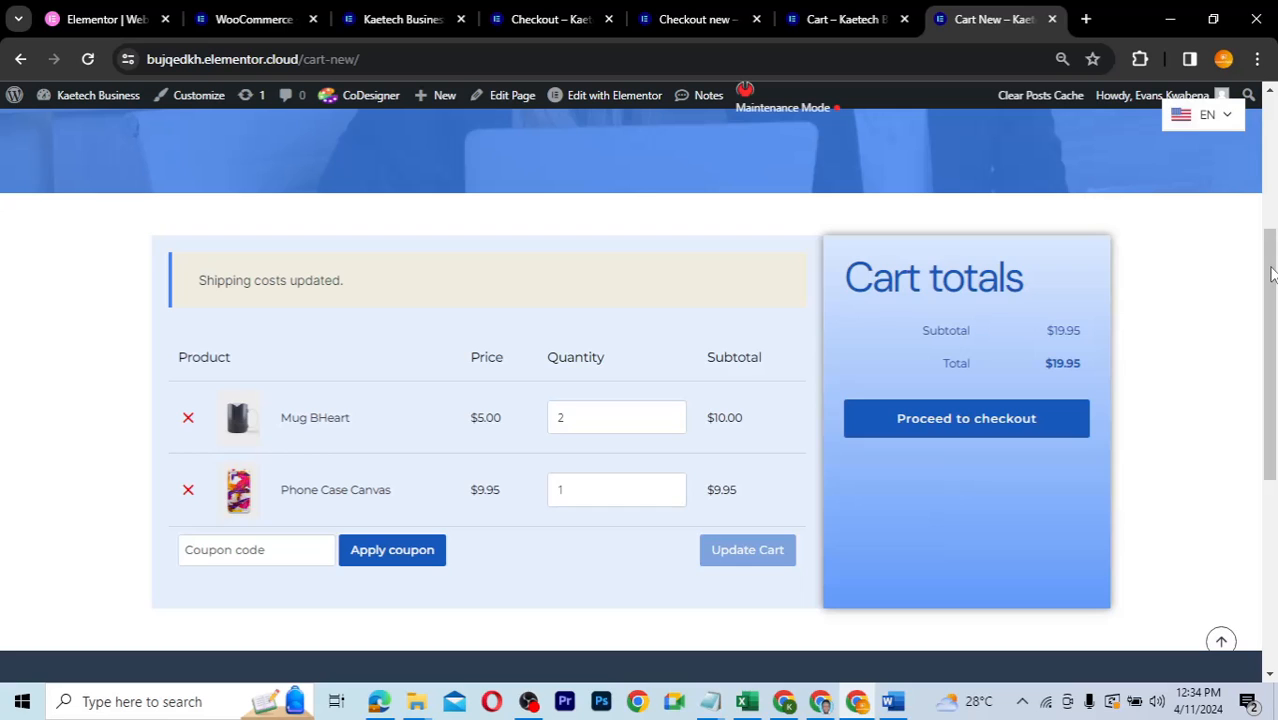
drag(1272, 273, 1272, 289)
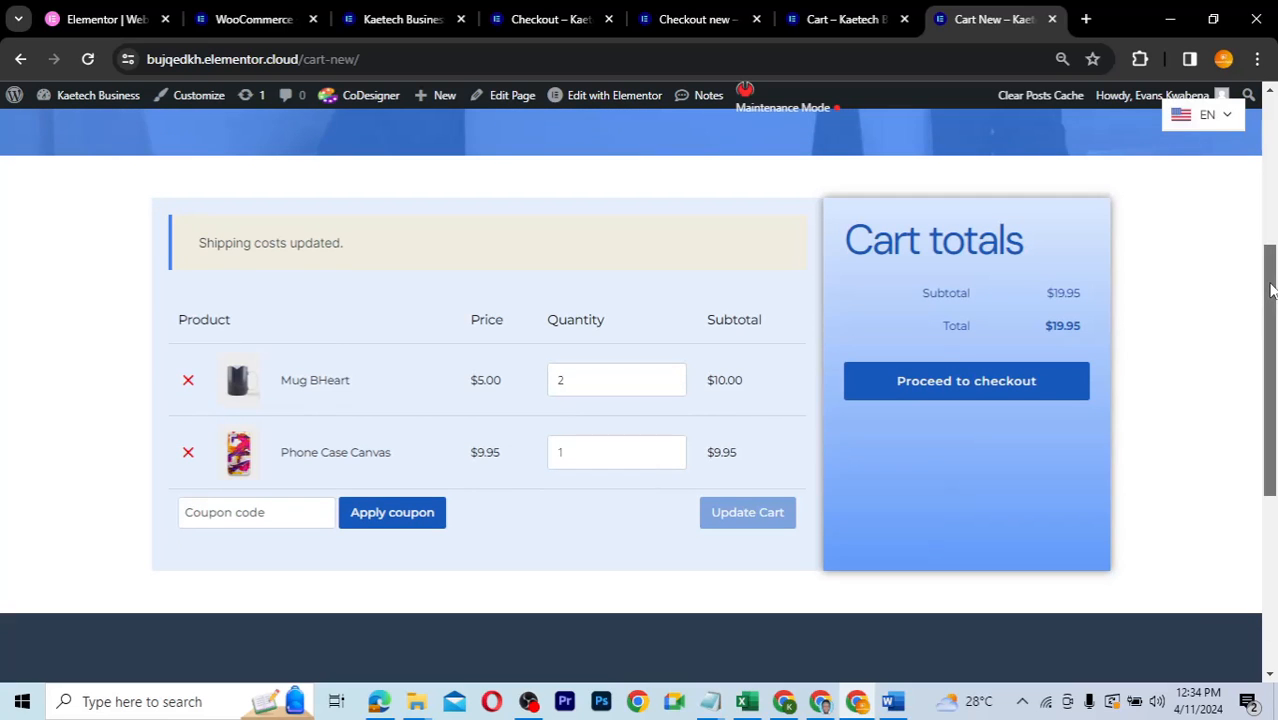
drag(1268, 286, 1266, 214)
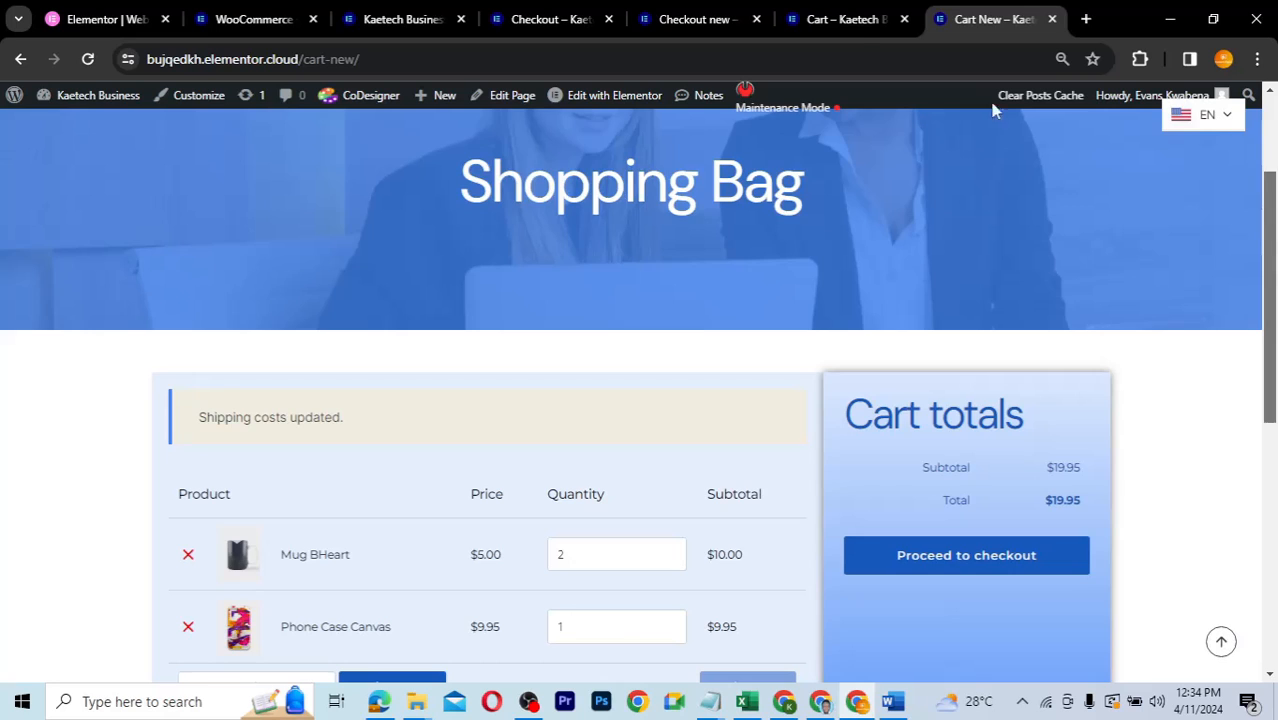
click(850, 19)
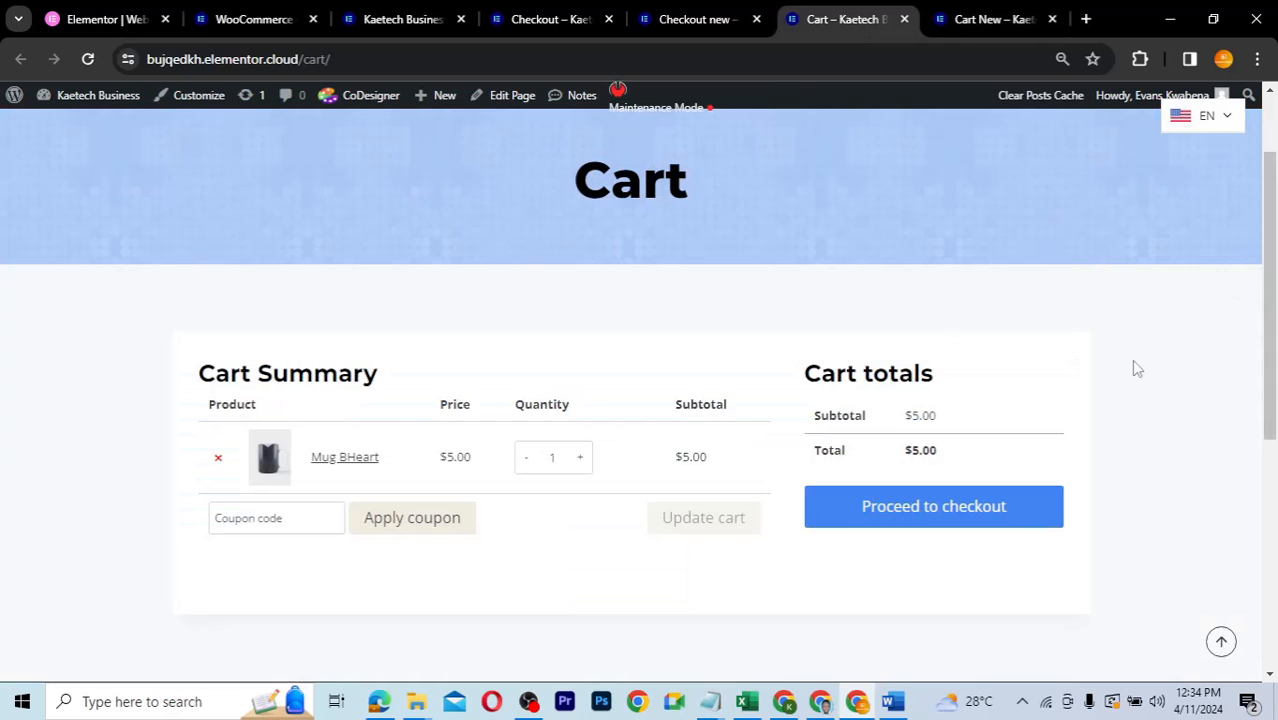
click(966, 28)
scroll(1272, 313, down, 1)
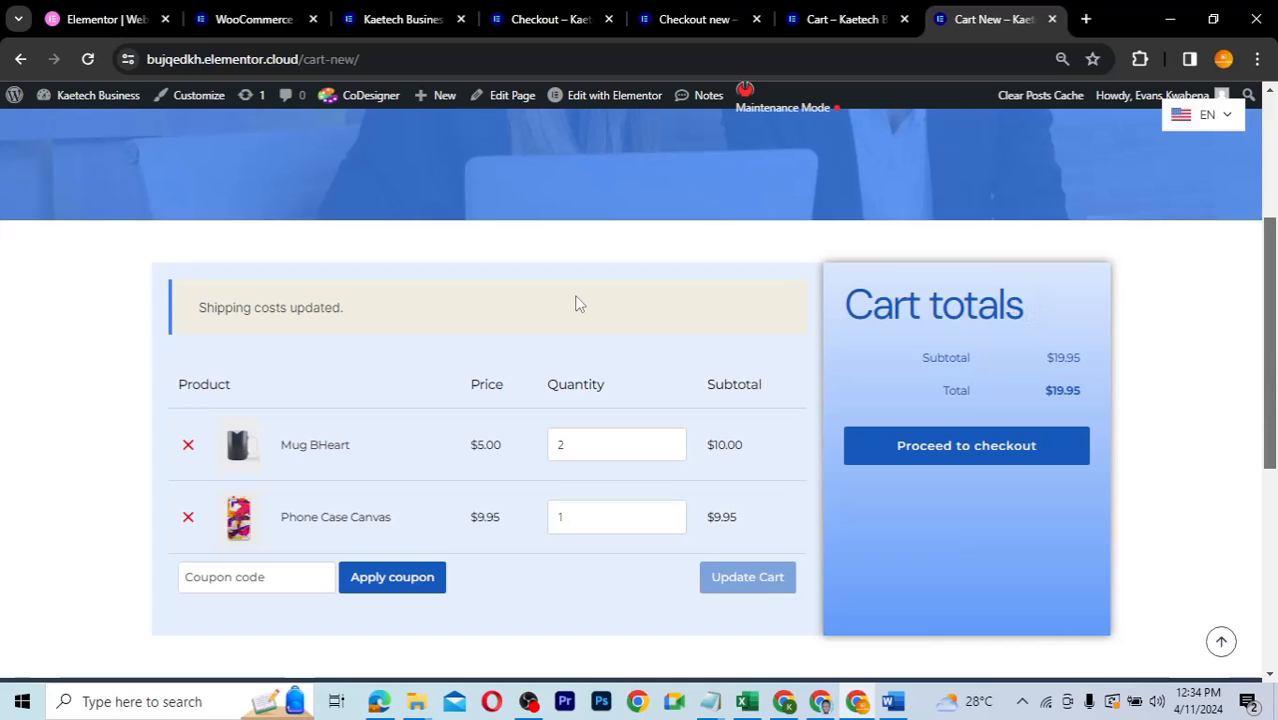
- Return to the Secure CheckOut page and scroll through the checkout
click(693, 24)
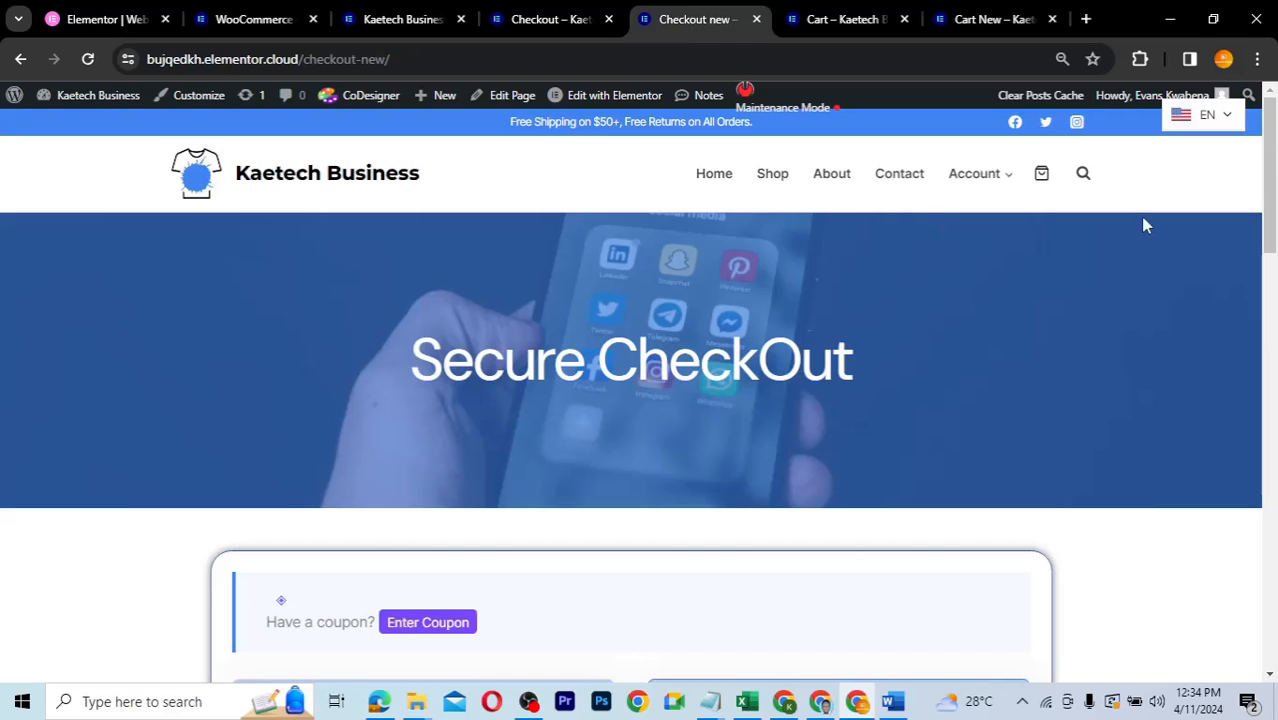
mouse_move(1273, 262)
mouse_down()
mouse_move(1273, 435)
mouse_move(1275, 285)
mouse_up()
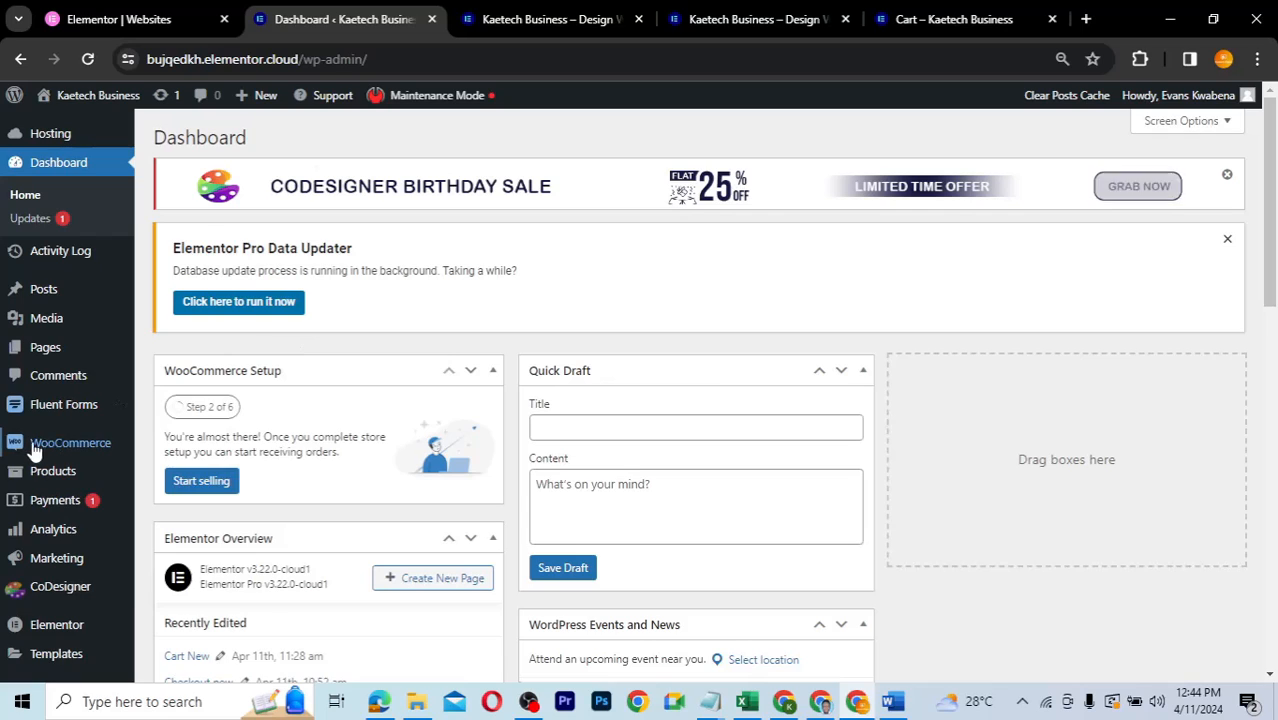
- Open Plugins > Installed Plugins to see the 10 active plugins, including CoDesigner and Elementor
mouse_move(90, 443)
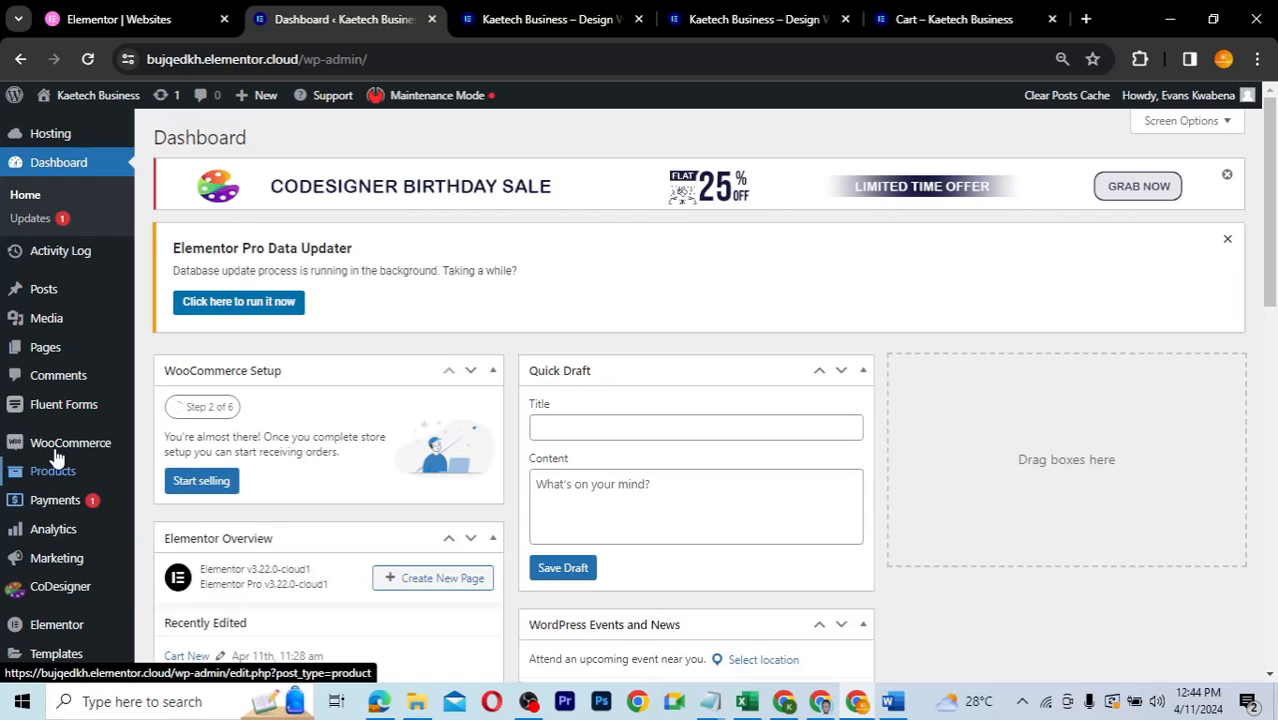
scroll(50, 550, down, 5)
mouse_move(50, 480)
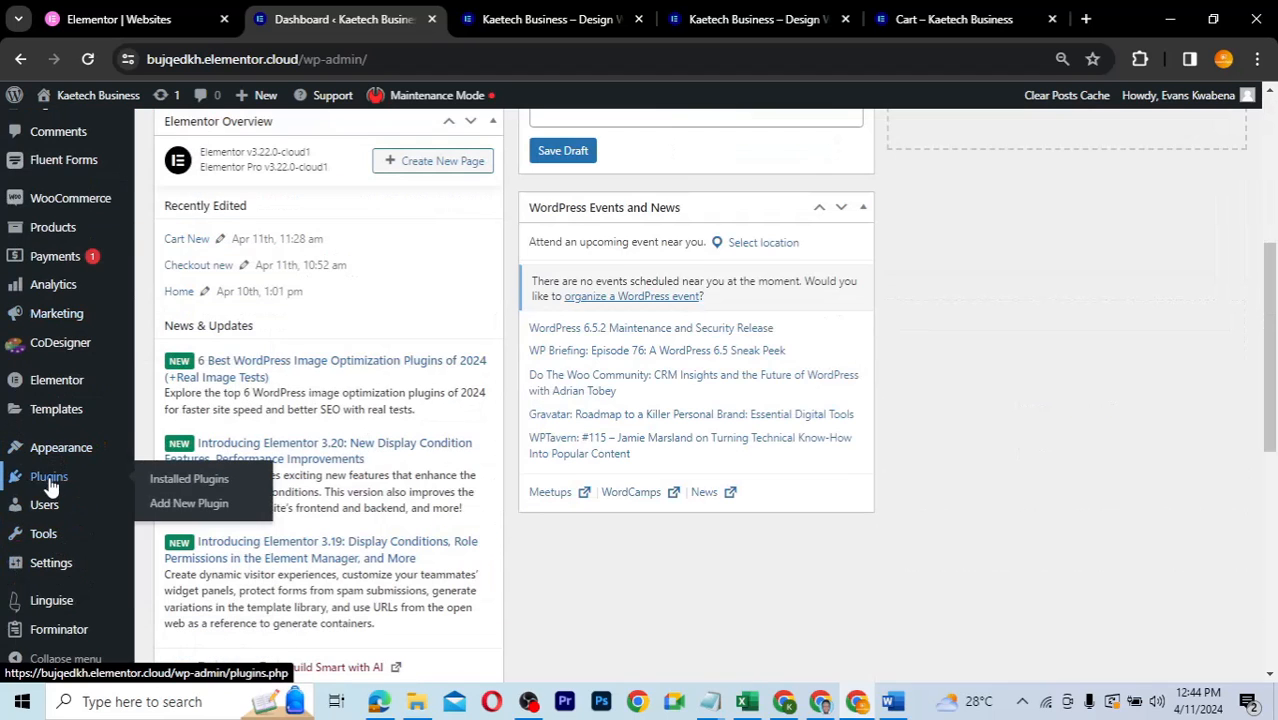
click(189, 479)
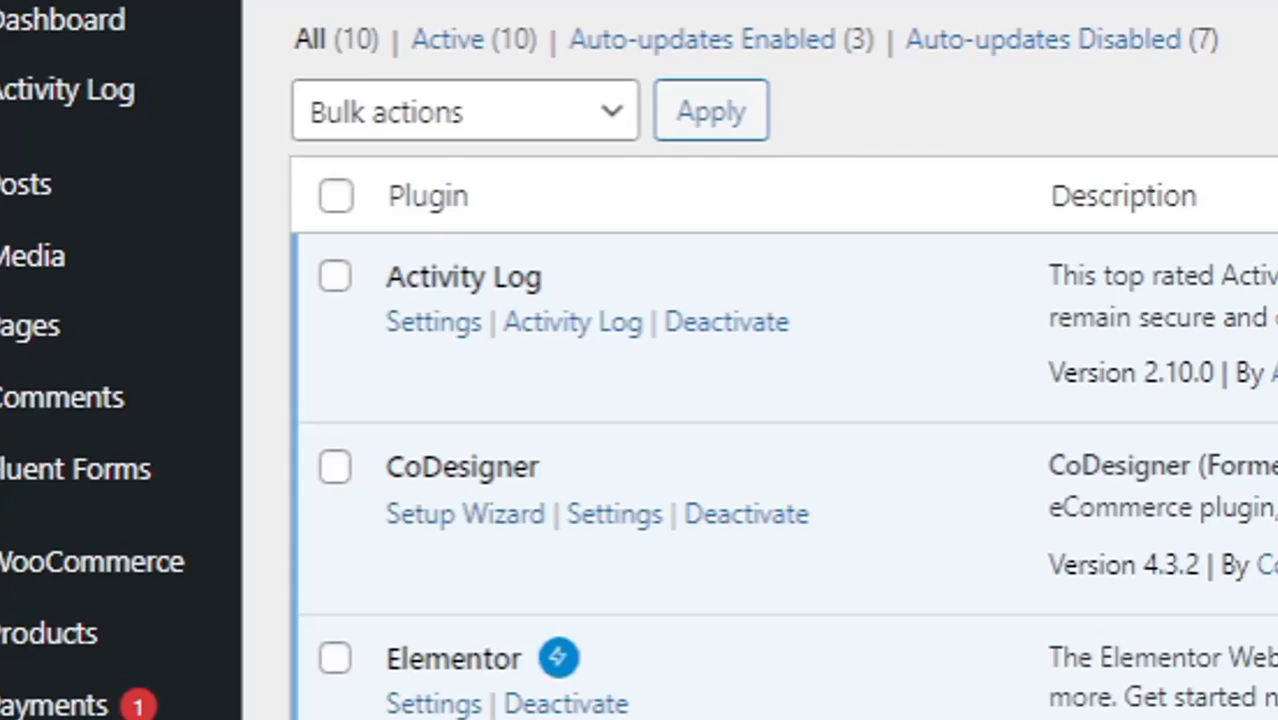
- Open the CoDesigner overview and scroll past its Checkout Builder, Email Designer and Cart Builder modules
mouse_move(88, 682)
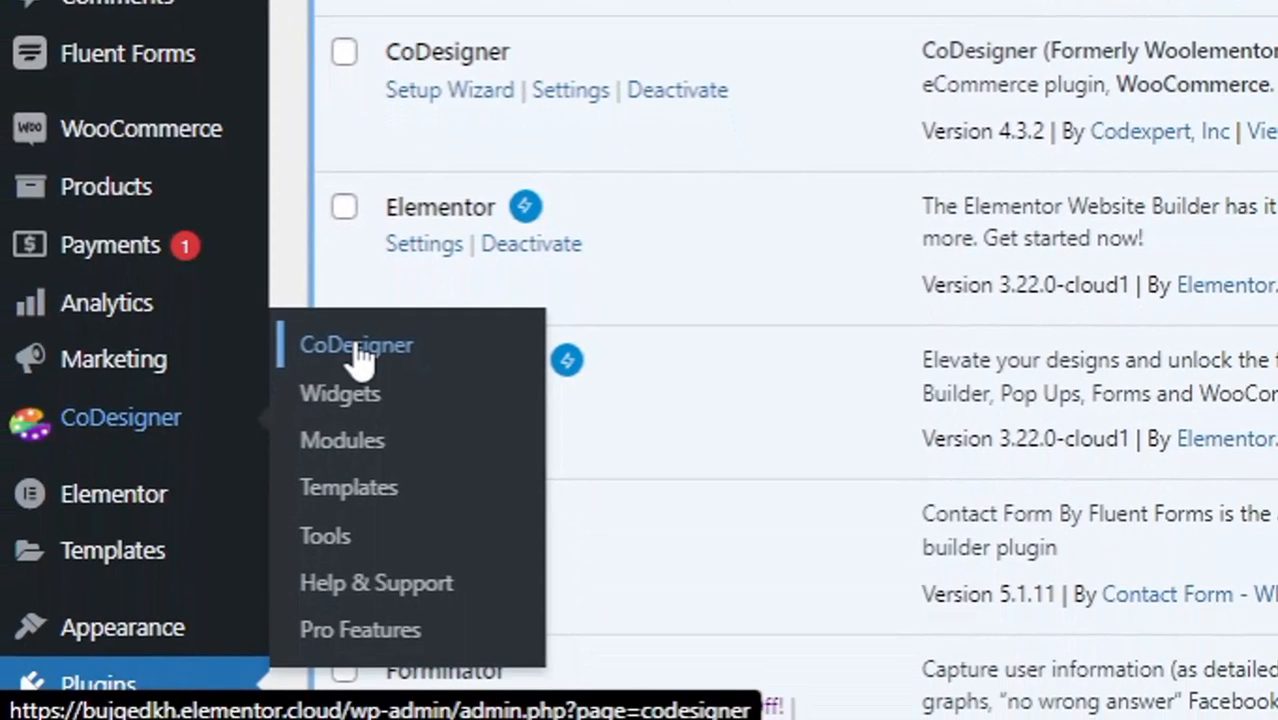
click(357, 346)
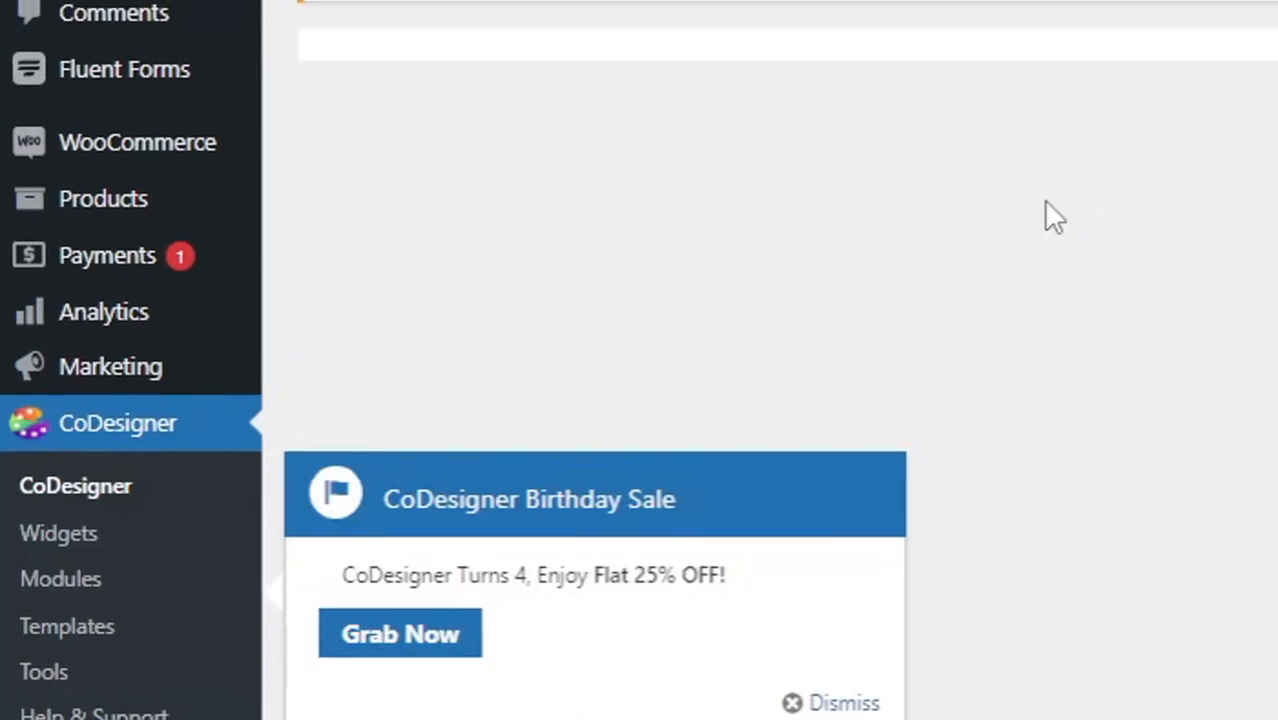
scroll(537, 418, down, 3)
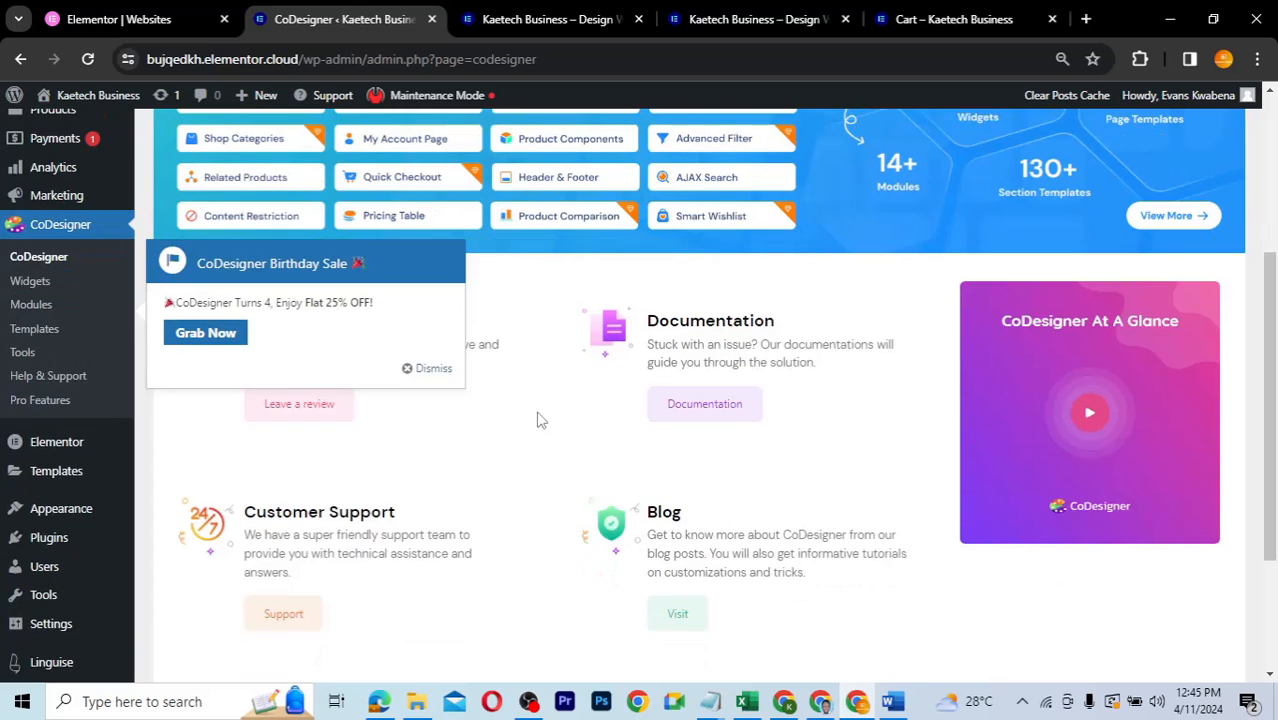
scroll(537, 418, up, 1)
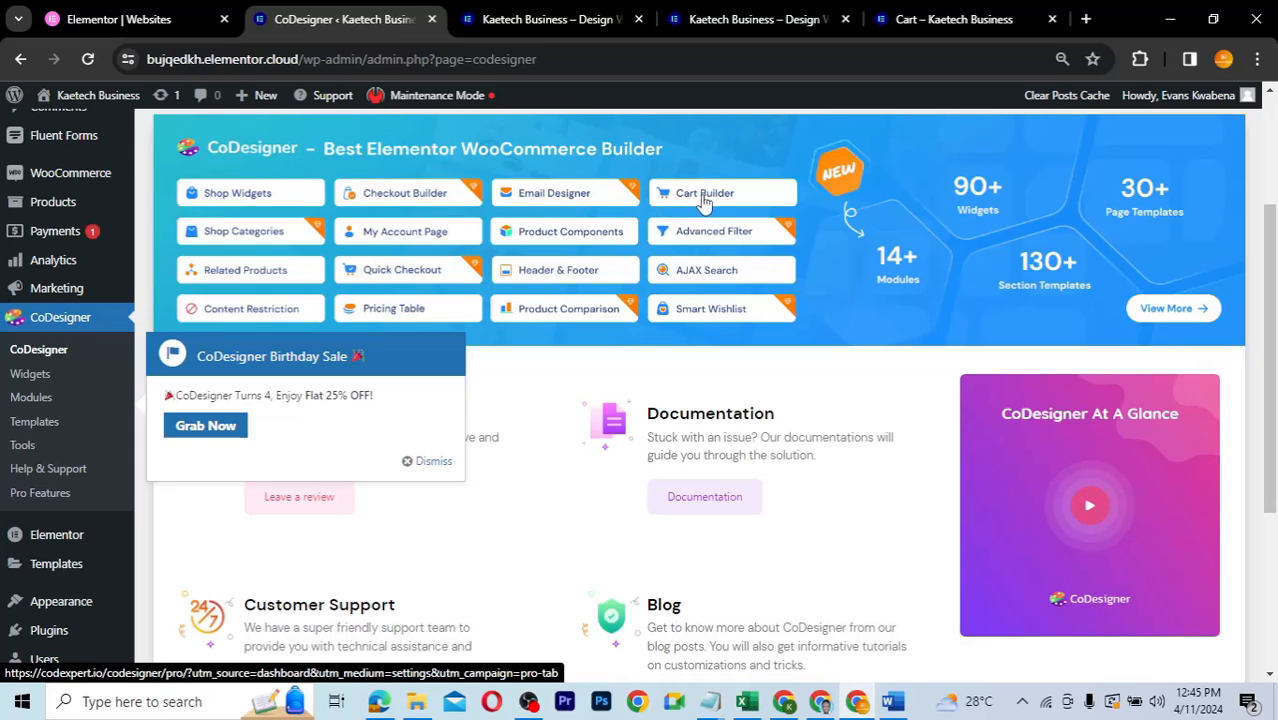
- Open CoDesigner's Widgets settings and filter the list to the Pro widgets
click(30, 375)
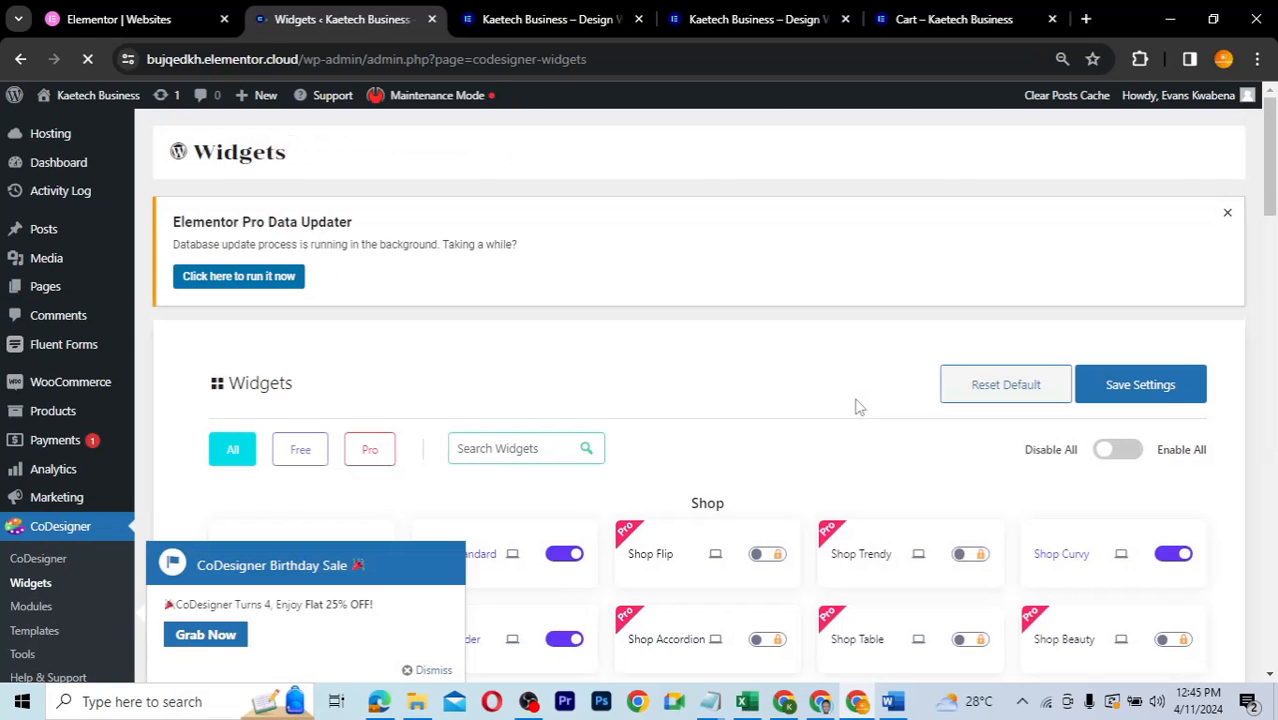
scroll(856, 405, down, 4)
scroll(856, 405, up, 2)
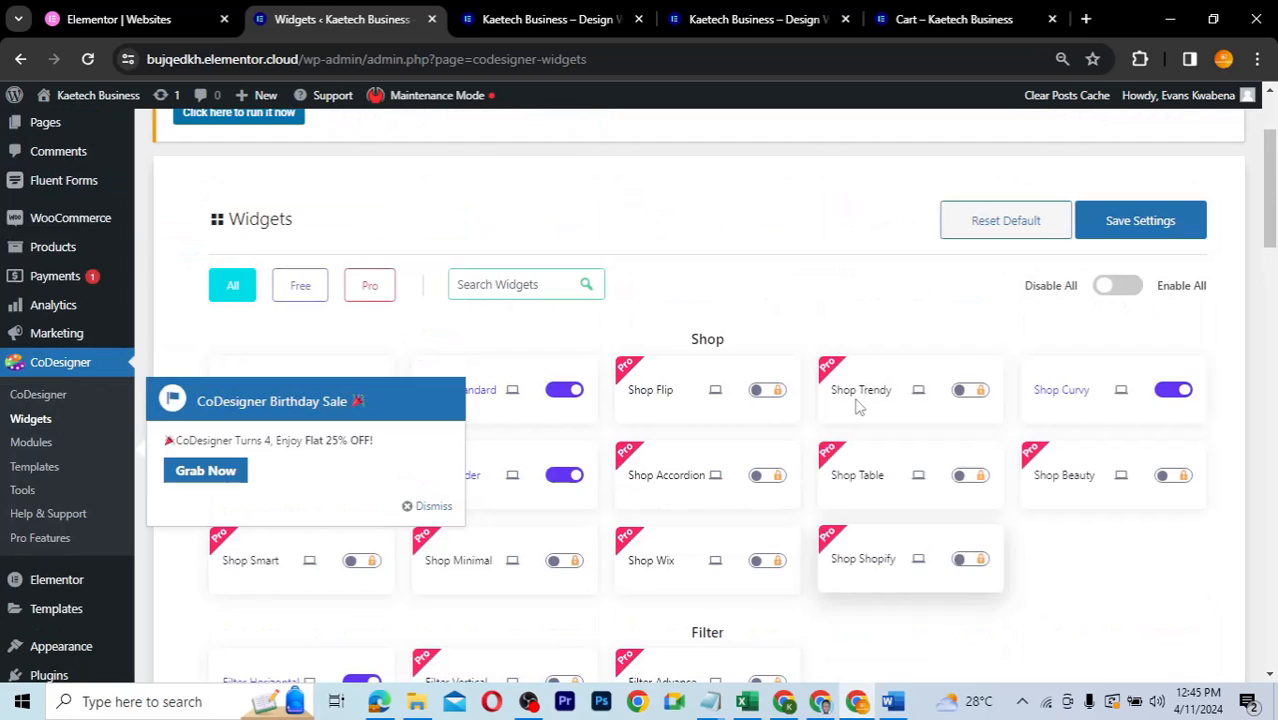
click(370, 285)
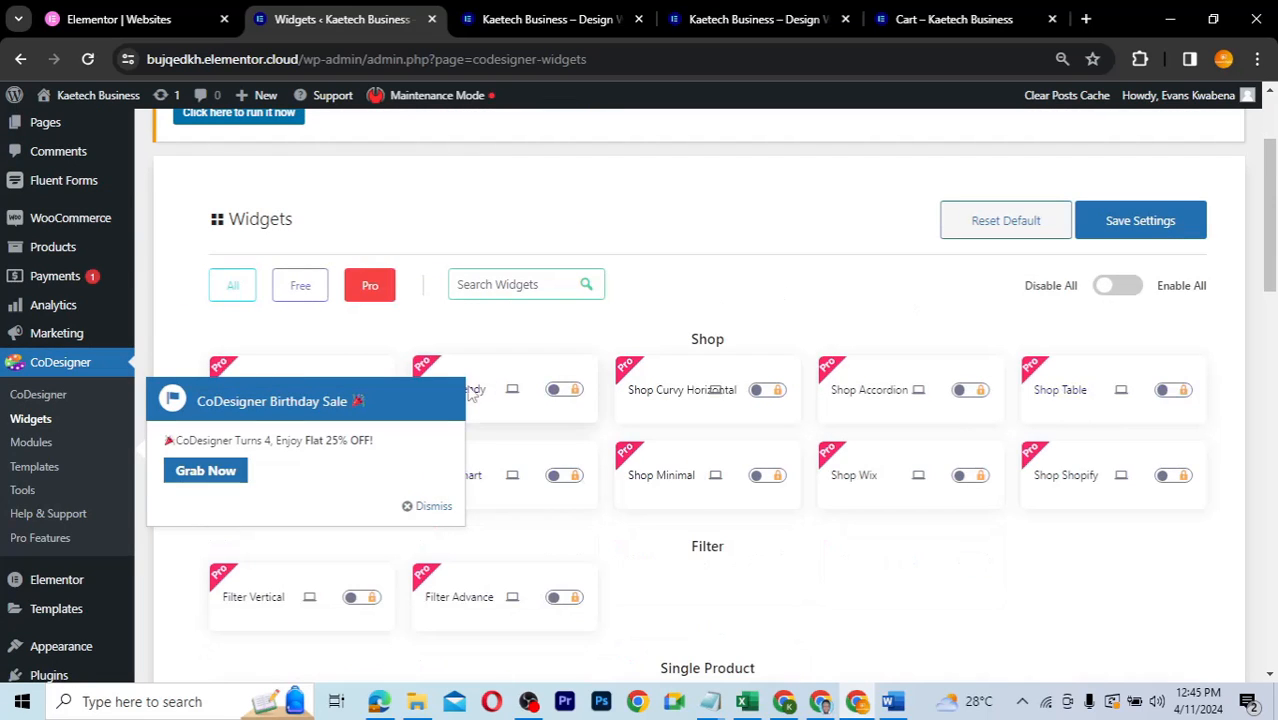
- Dismiss the Birthday Sale popup and scroll through the widget sections, returning to the top
click(430, 507)
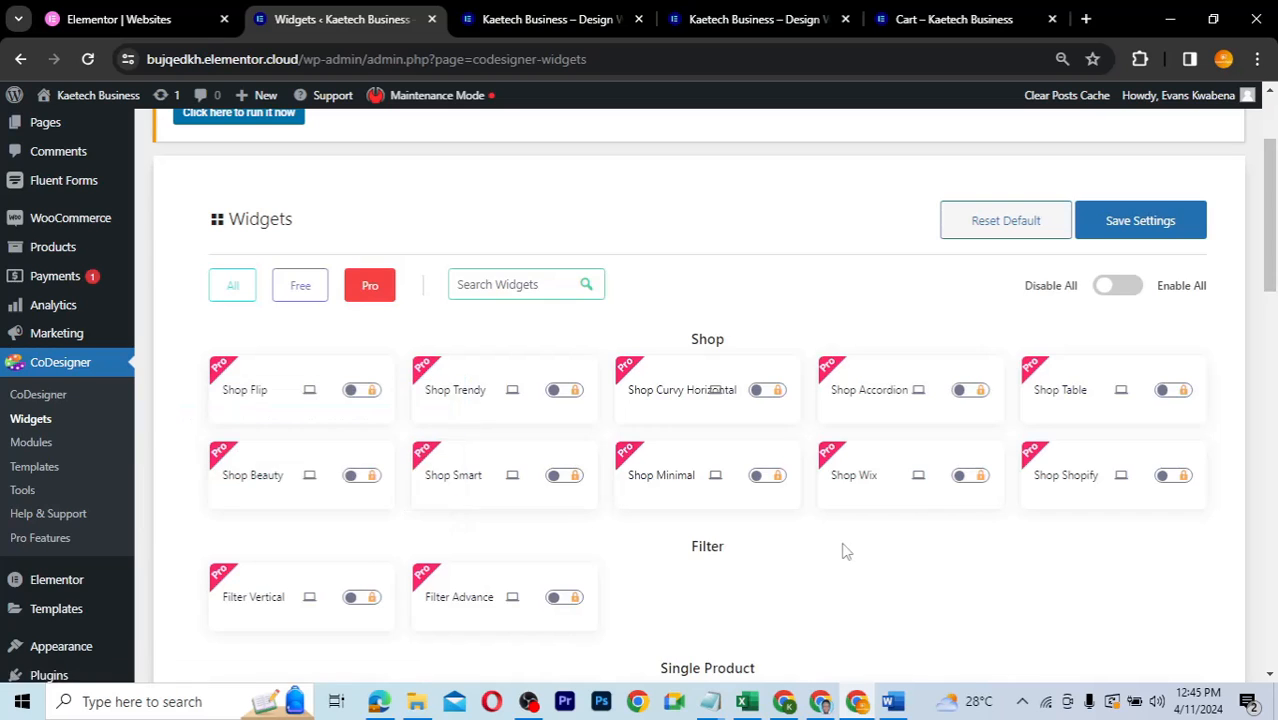
scroll(842, 548, down, 7)
scroll(842, 548, down, 8)
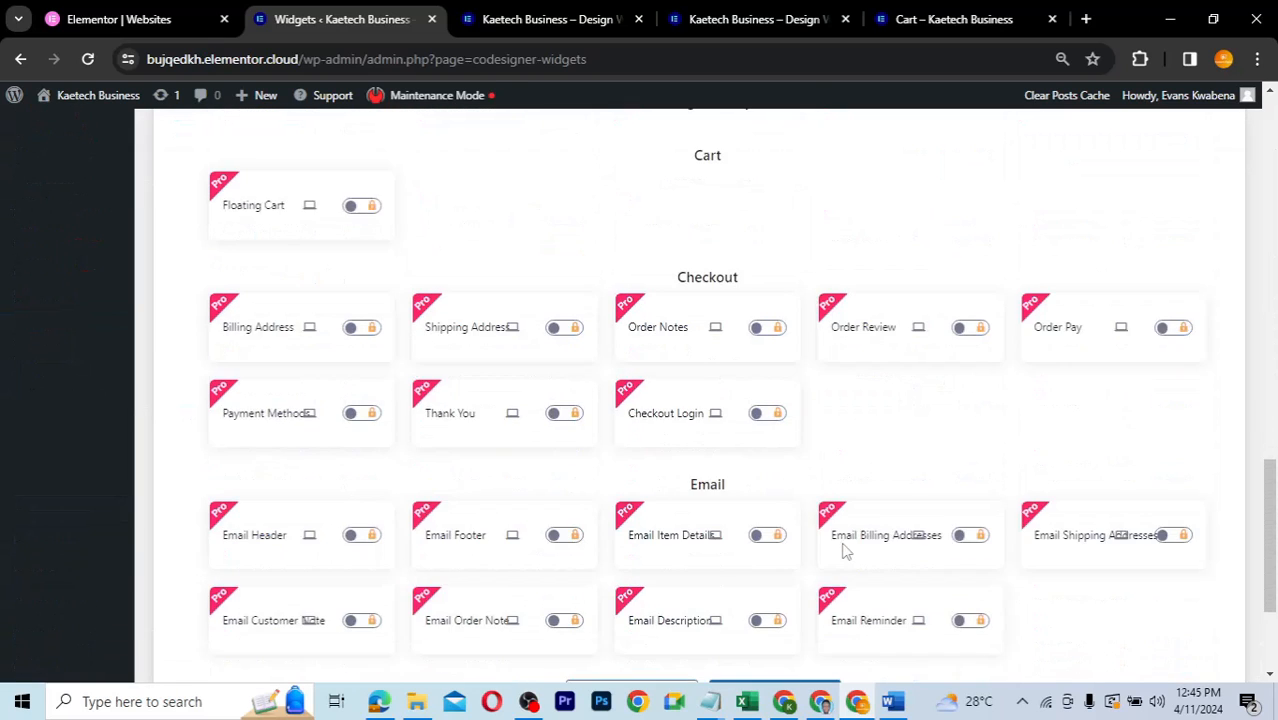
scroll(842, 548, up, 3)
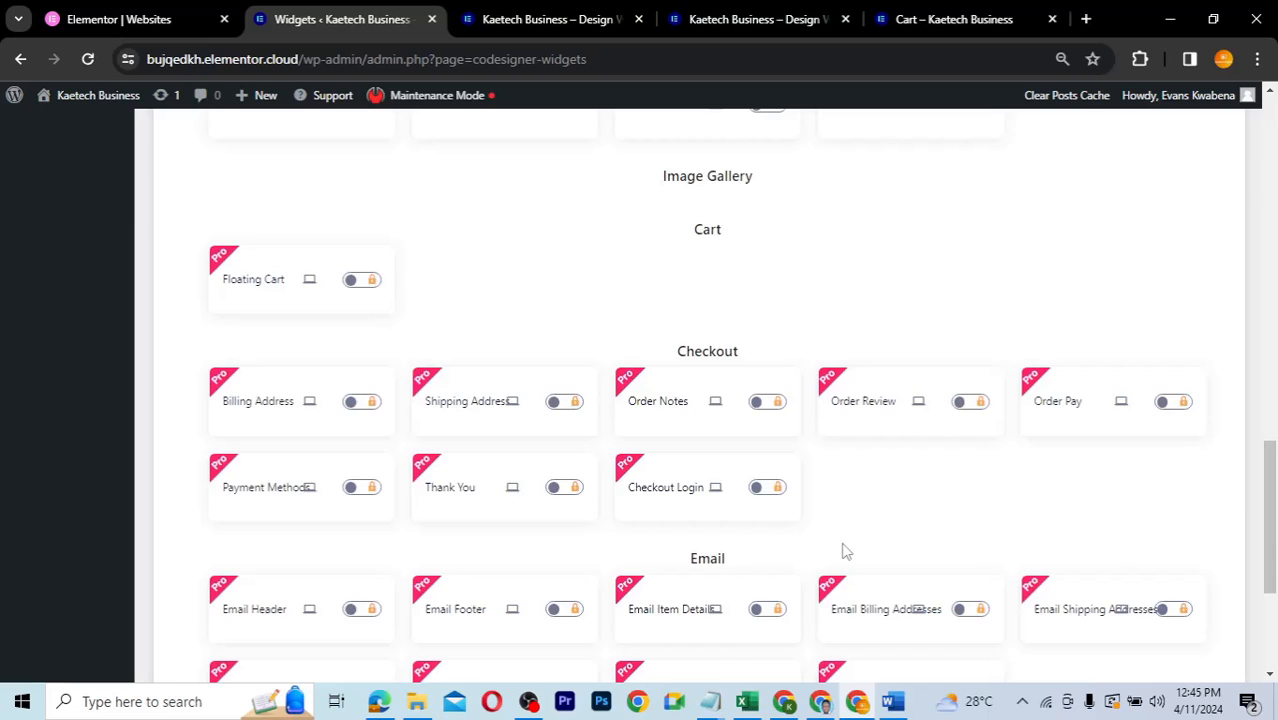
scroll(842, 548, down, 2)
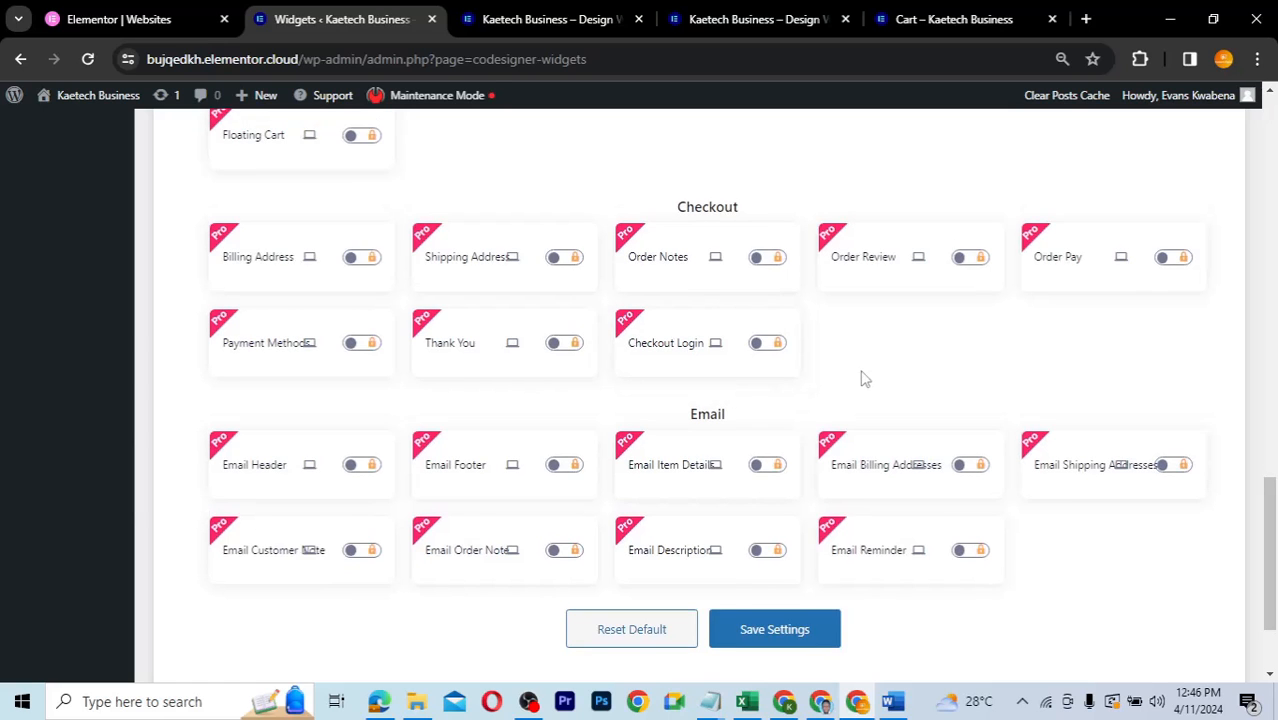
scroll(865, 379, up, 6)
scroll(865, 379, up, 5)
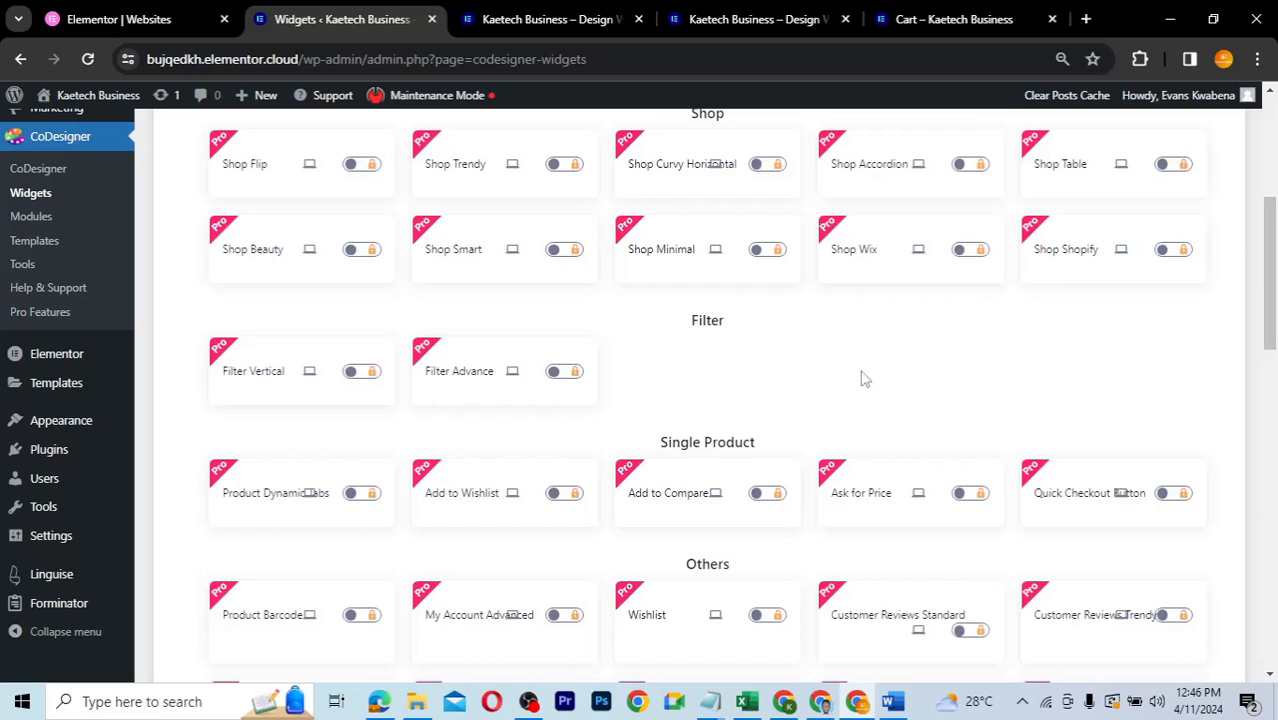
scroll(865, 379, up, 3)
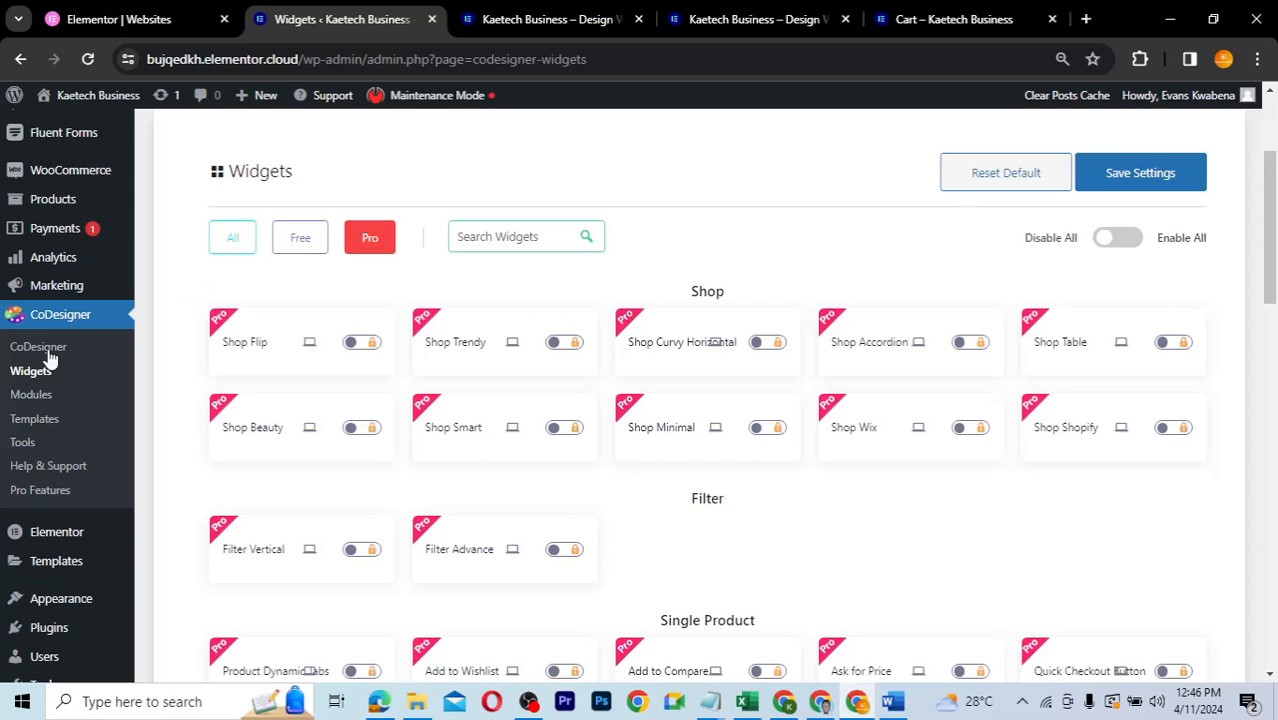
- Open CoDesigner Modules and filter the list to the free modules
click(41, 396)
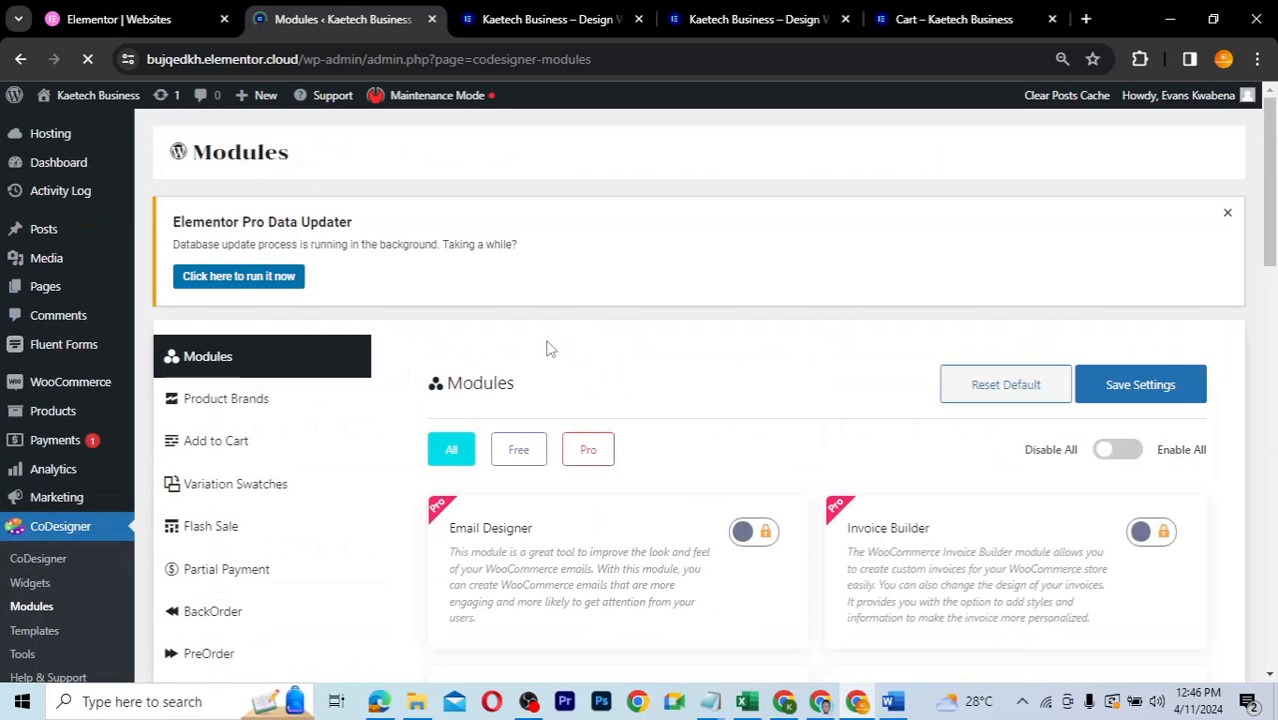
scroll(548, 347, down, 1)
scroll(548, 347, down, 1)
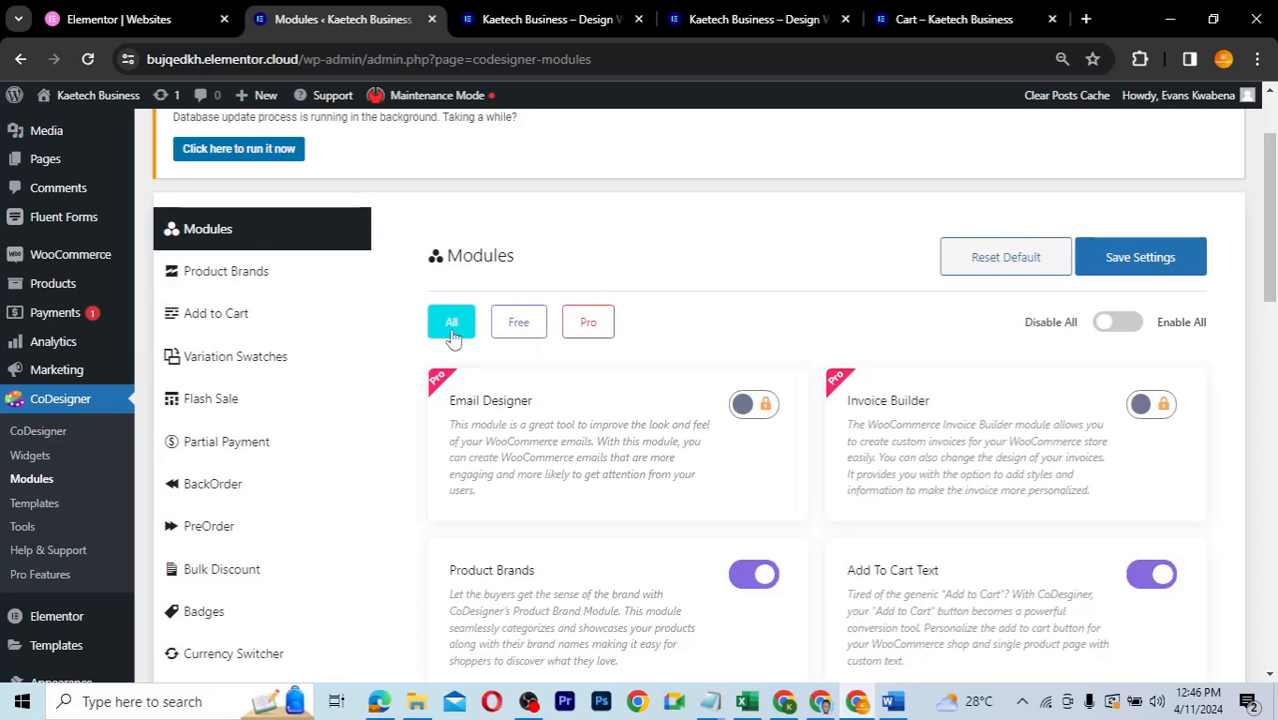
click(522, 335)
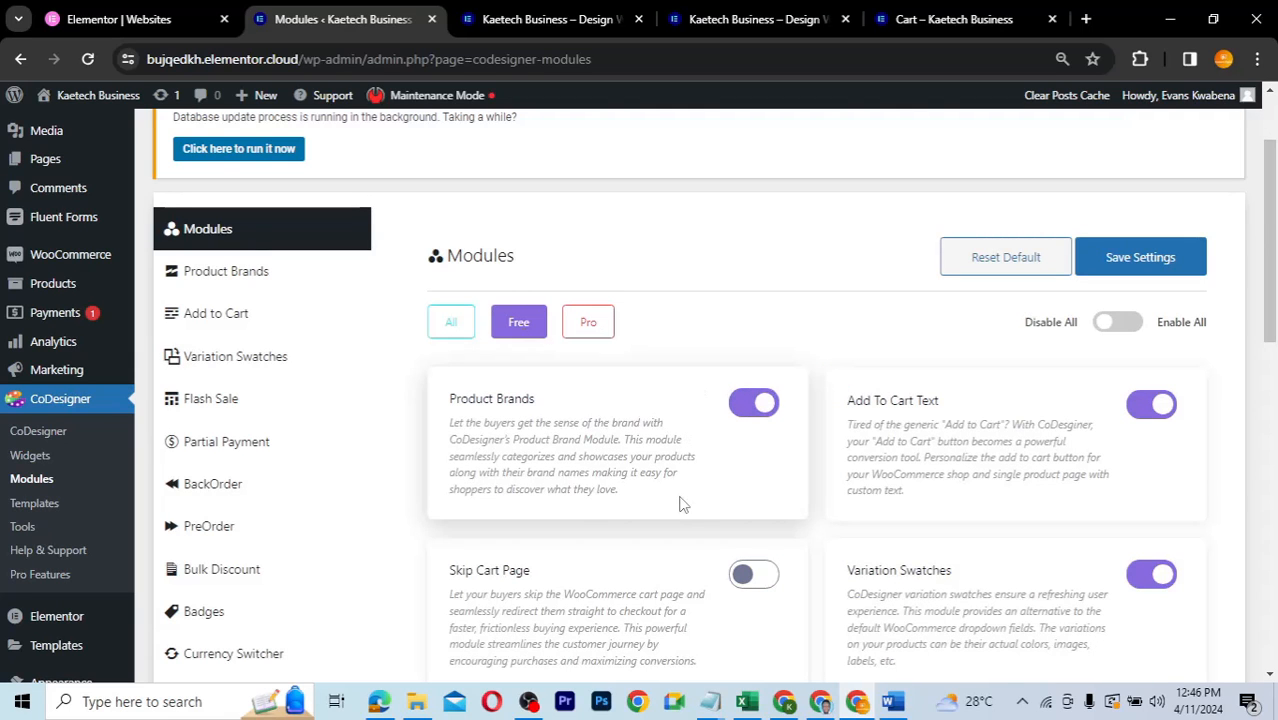
scroll(680, 505, down, 3)
scroll(680, 505, up, 1)
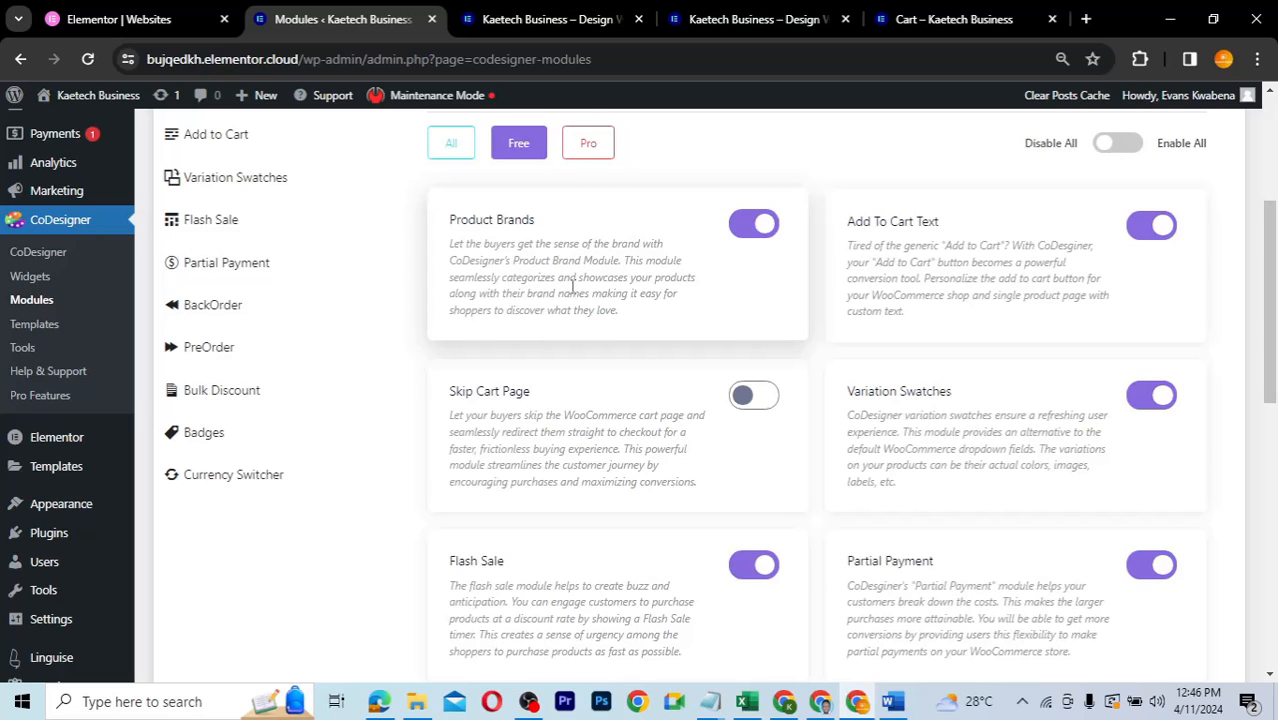
- Scroll the free modules, then filter to Pro: Email Designer, Invoice Builder and Checkout Builder
scroll(805, 322, down, 2)
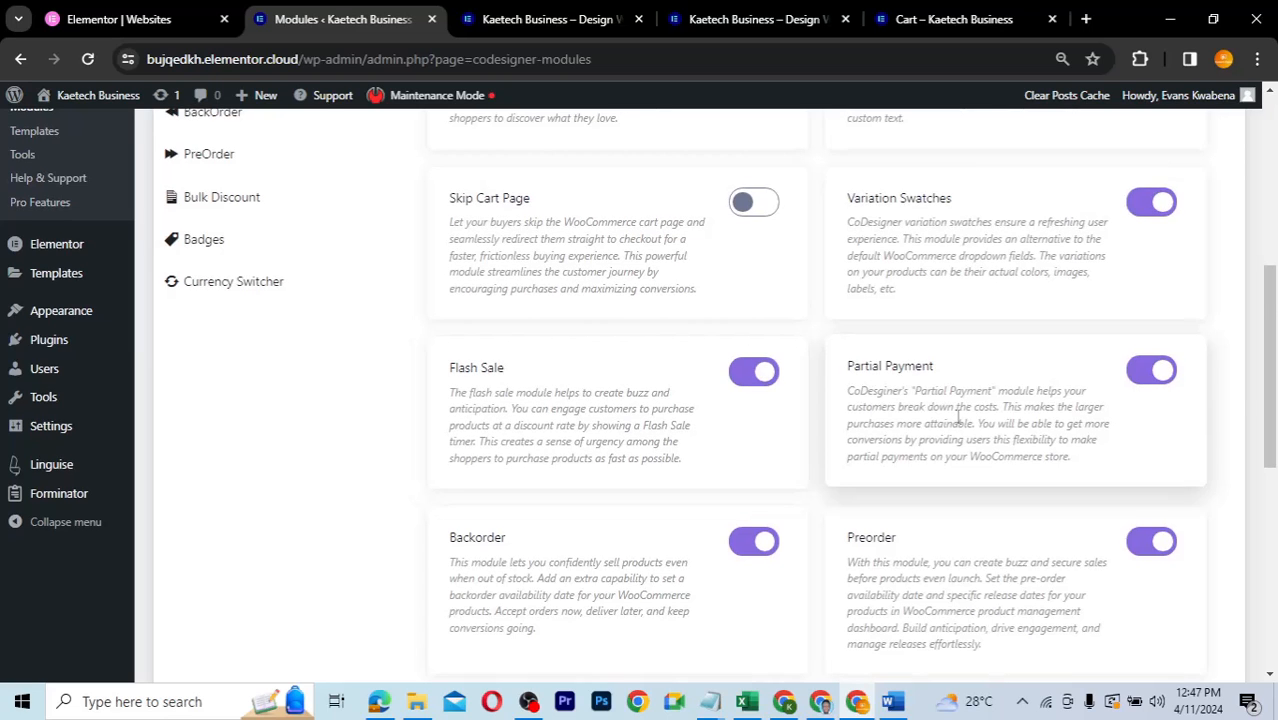
scroll(957, 418, down, 2)
scroll(957, 418, down, 1)
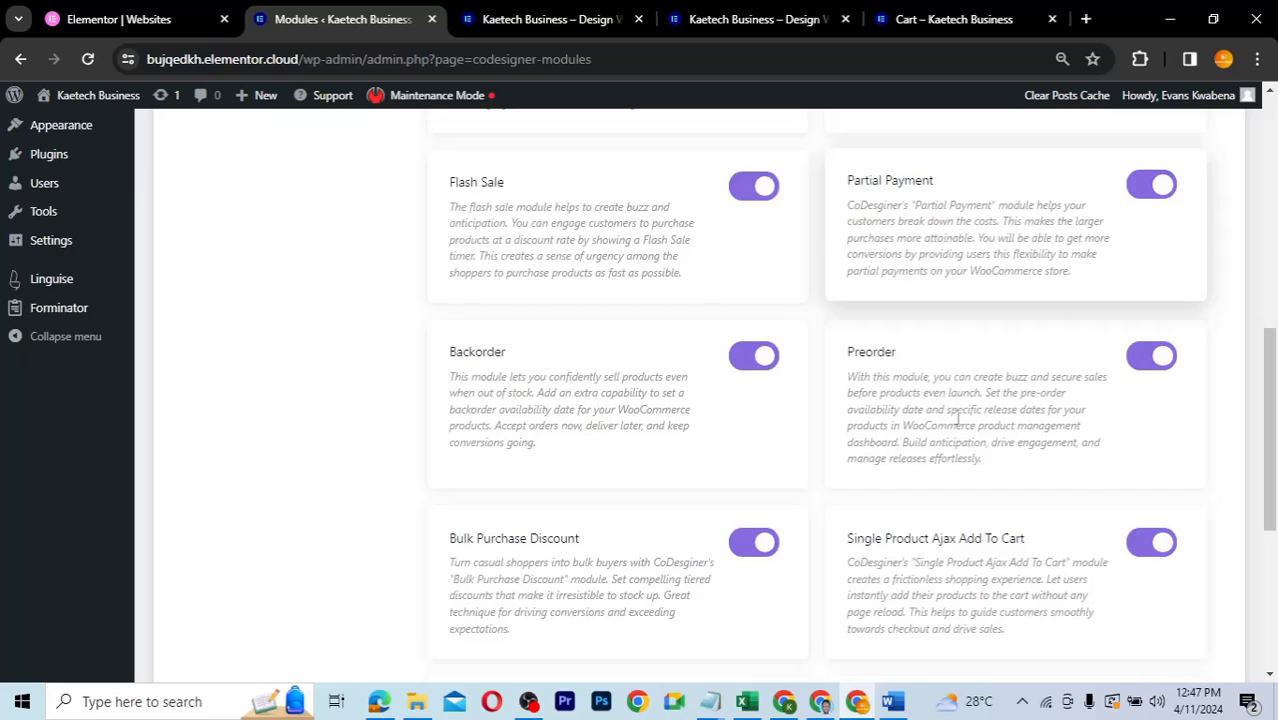
scroll(957, 420, down, 4)
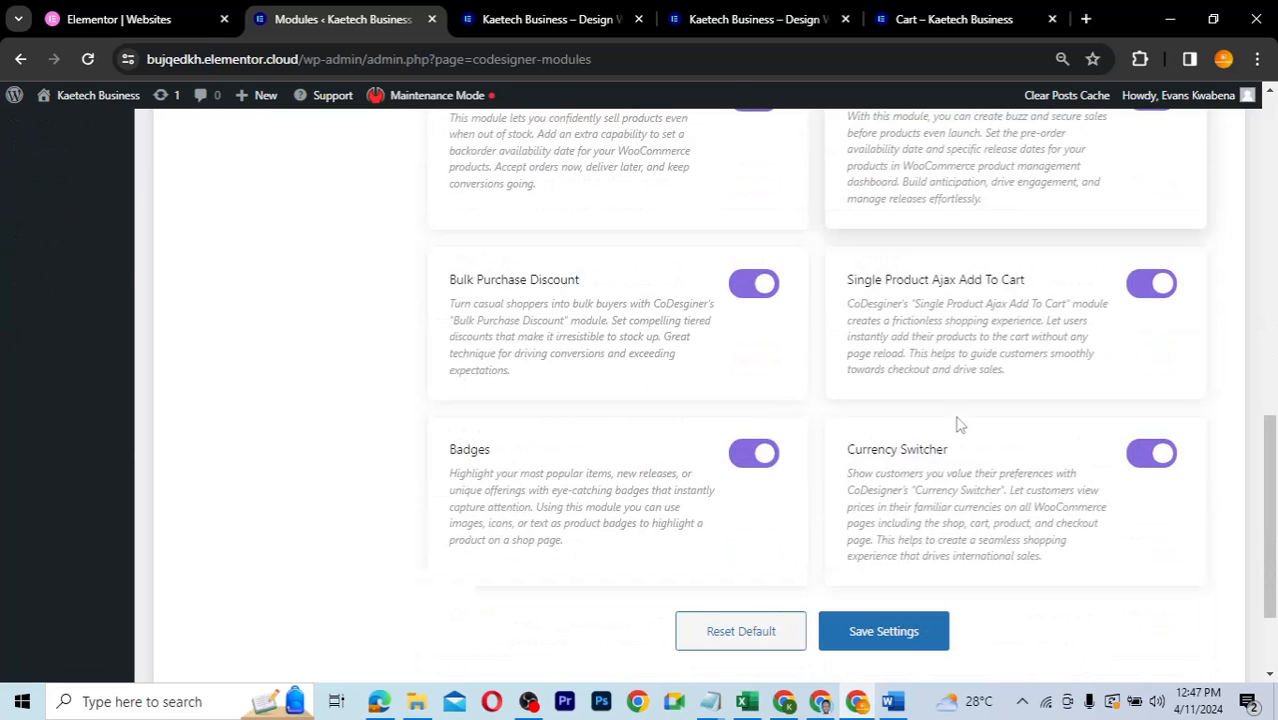
scroll(957, 425, up, 10)
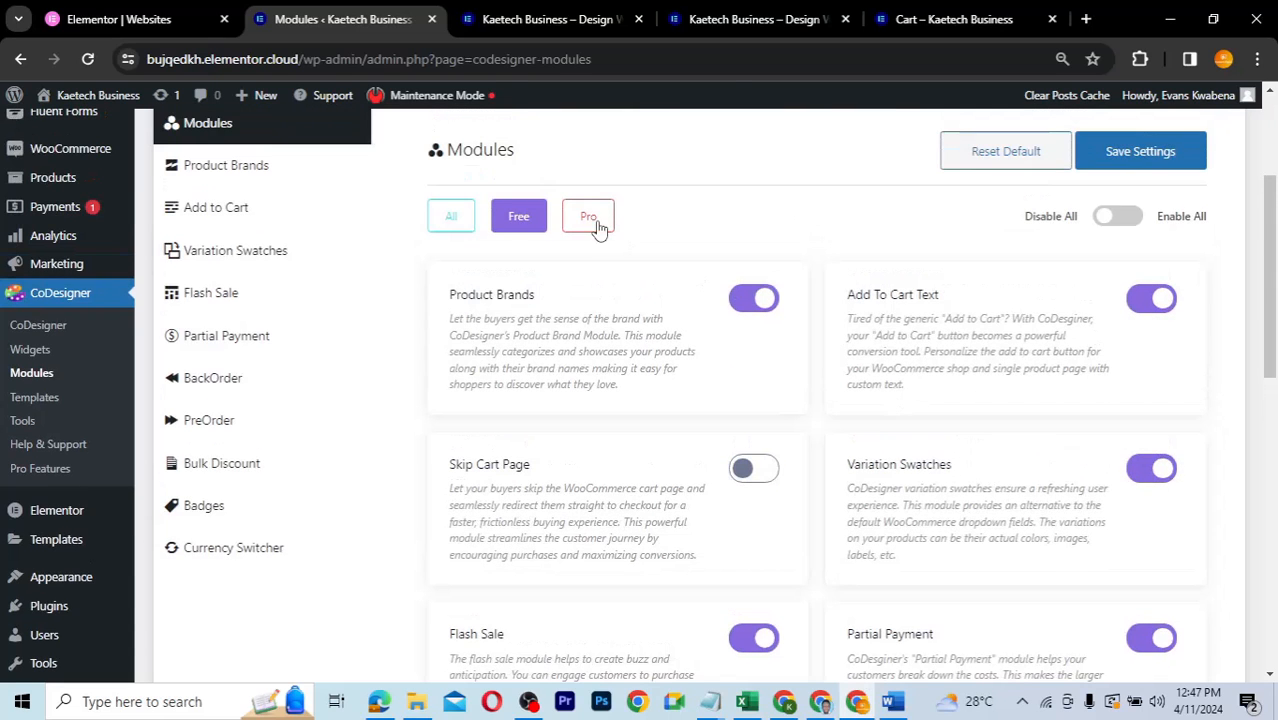
click(594, 224)
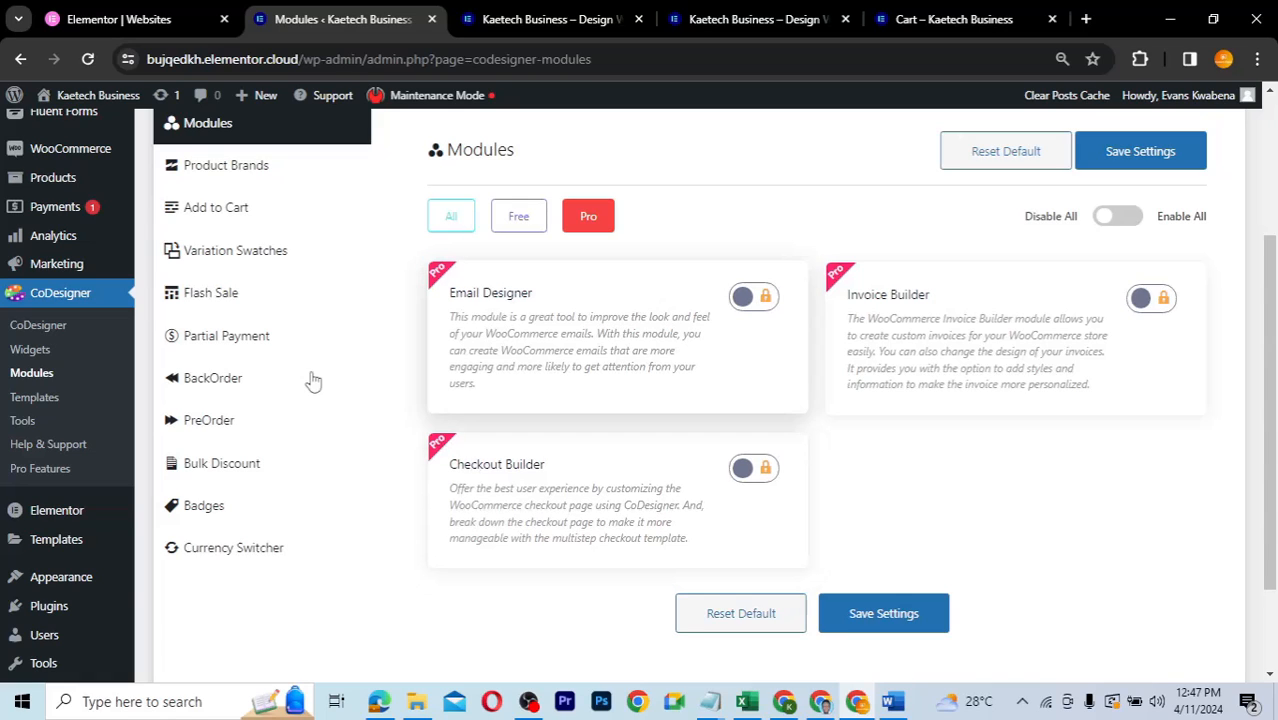
mouse_move(72, 539)
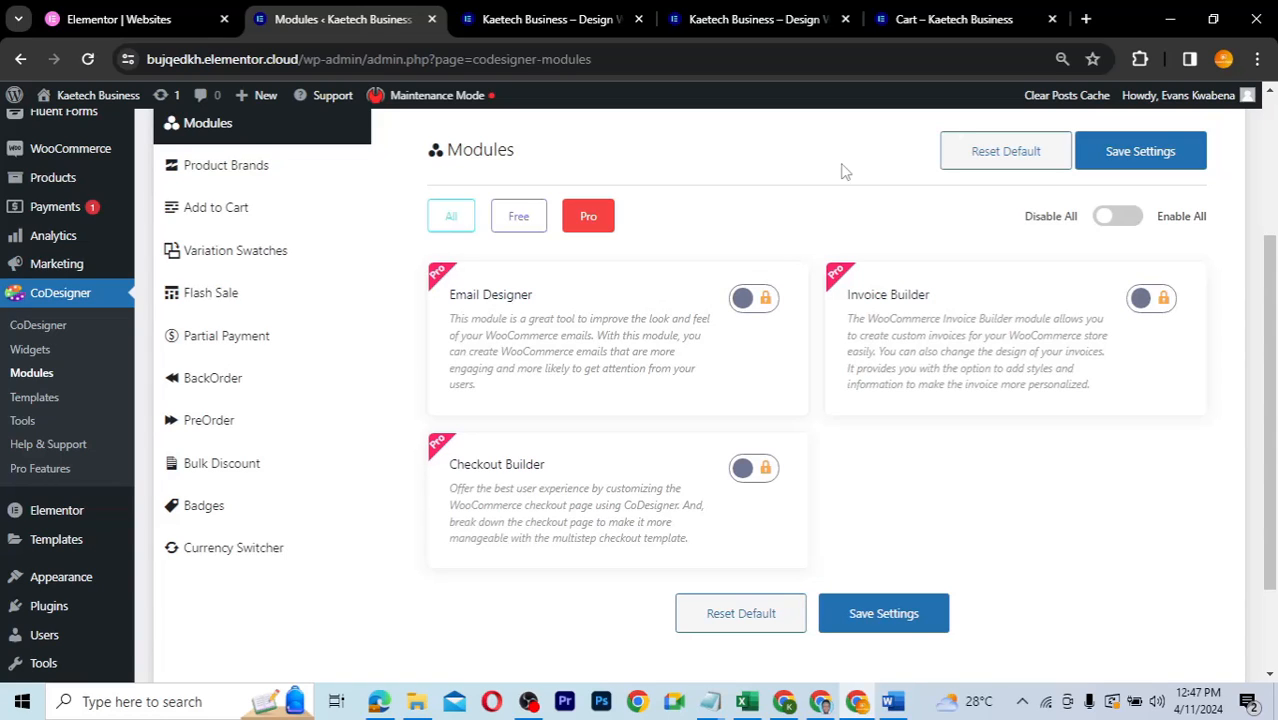
- In a new tab, go to kaetechdigital.com/codesigner and pass the Cloudflare human verification
click(1085, 19)
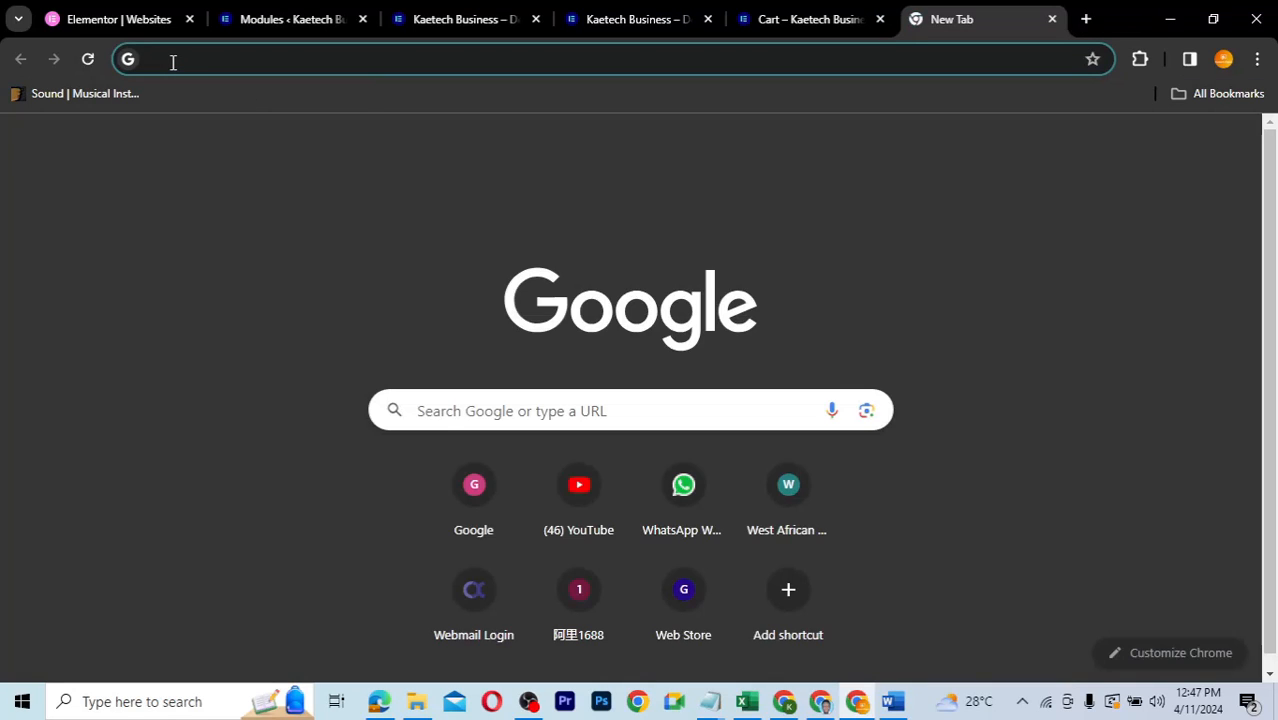
text(kaetechdigital.com)
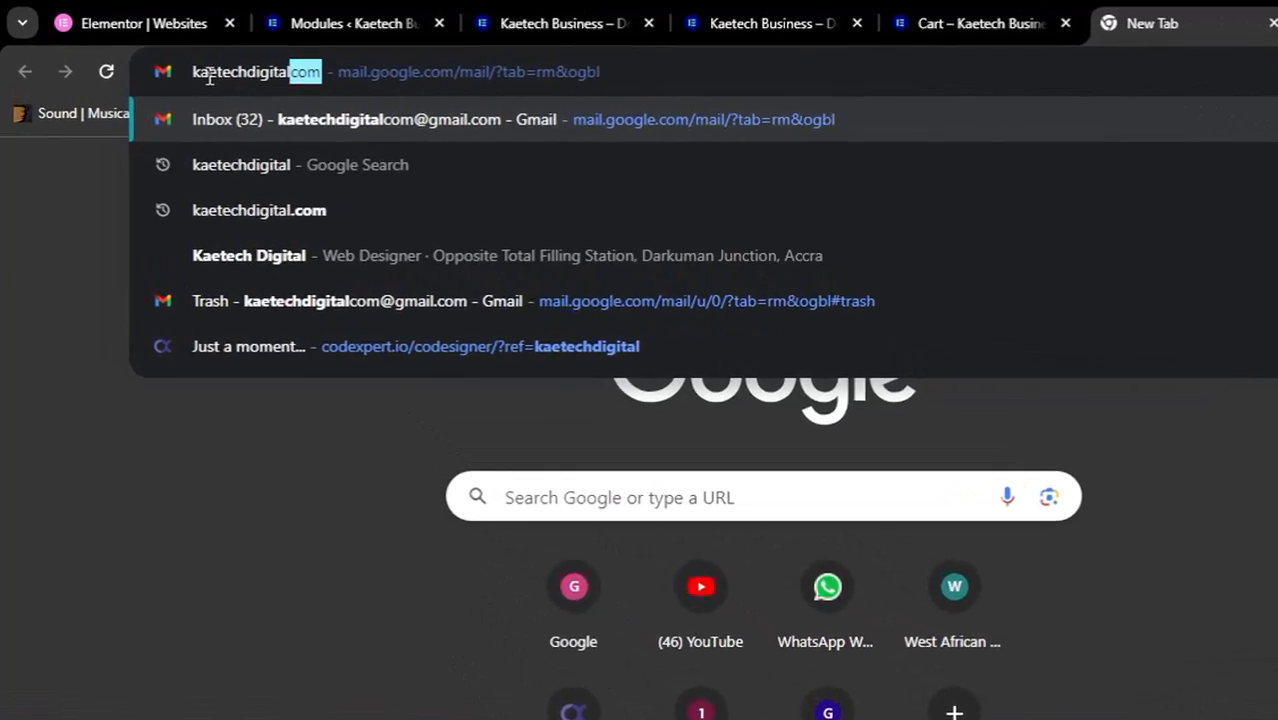
text(/codesigner)
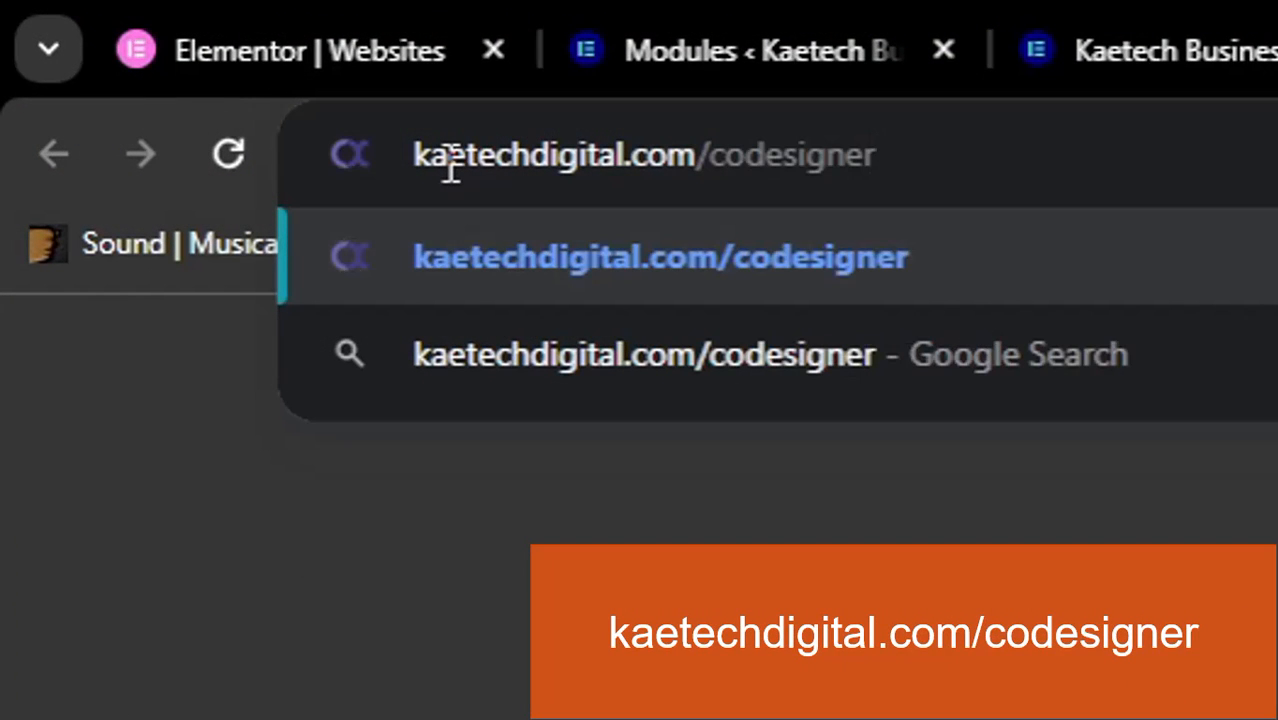
key(Return)
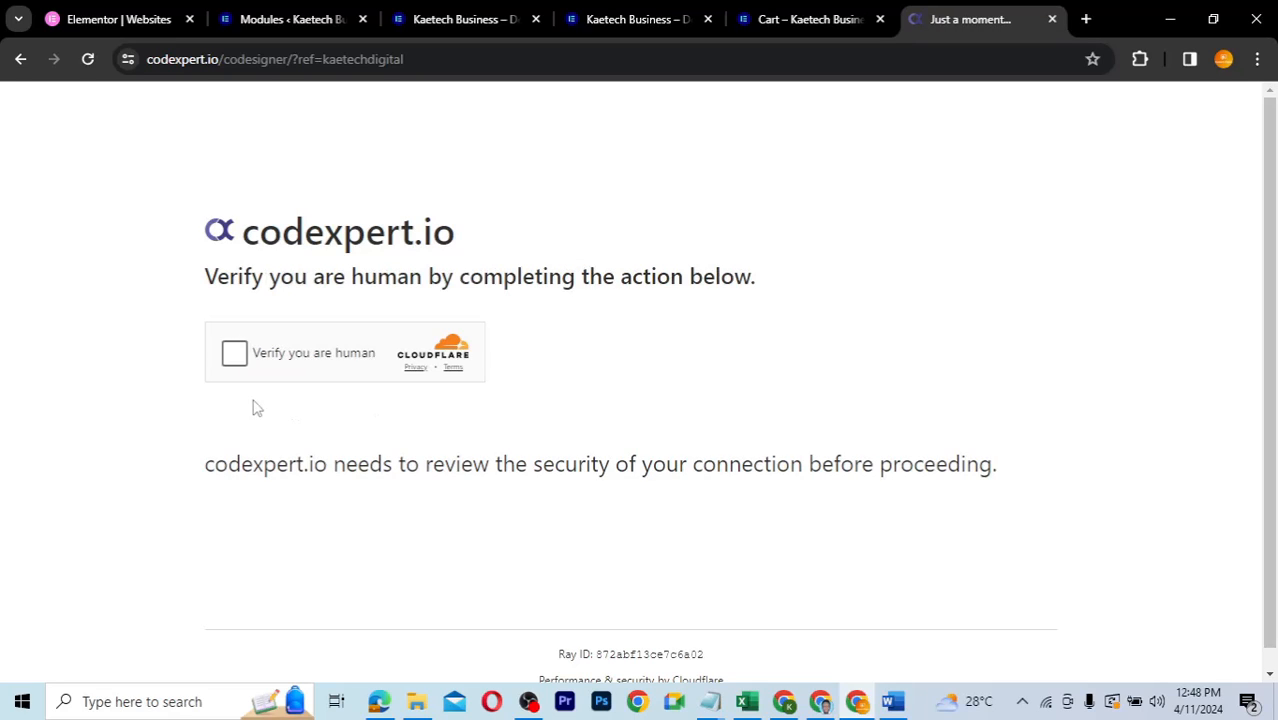
click(236, 356)
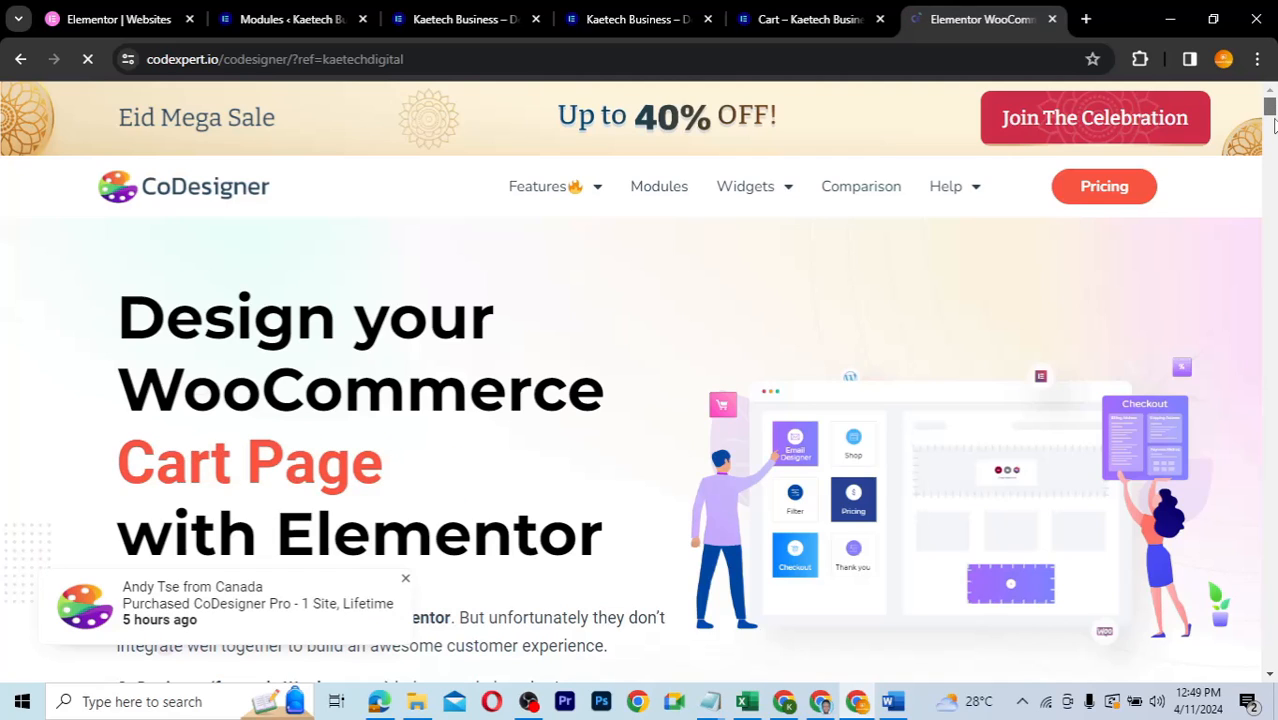
scroll(1273, 122, down, 4)
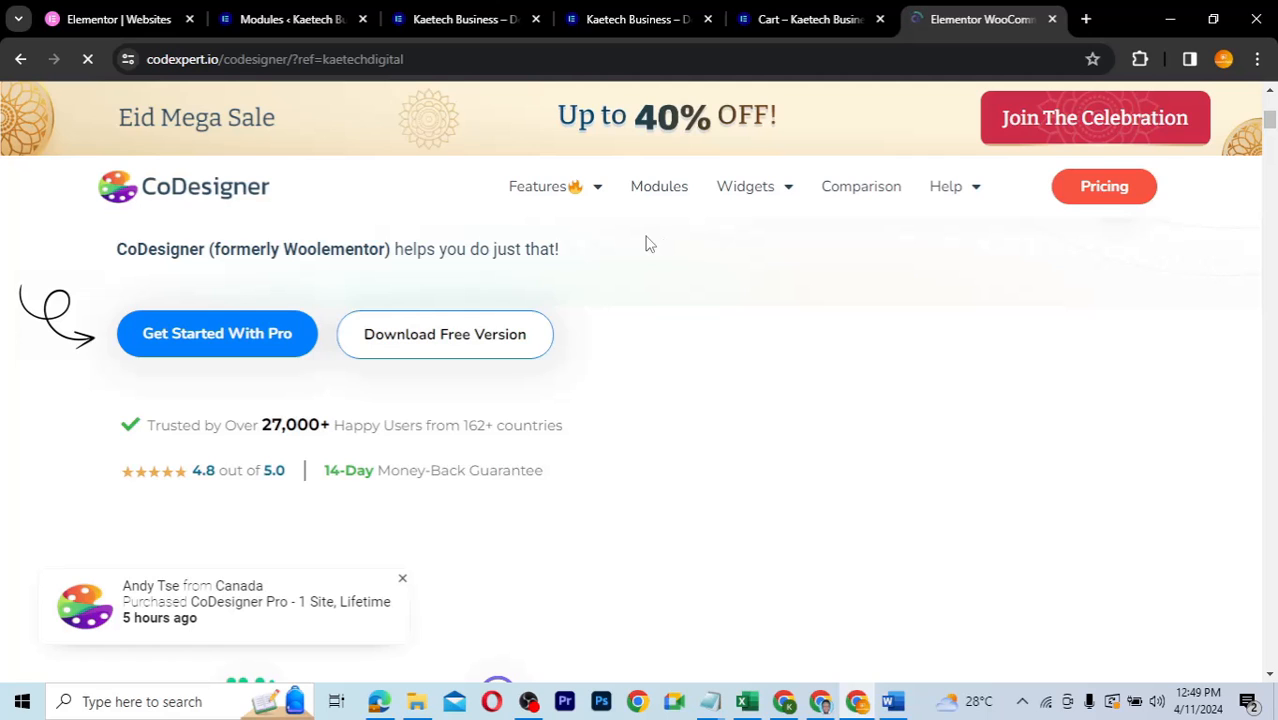
- Back in WordPress admin, go to Add New Plugin and reveal the Upload Plugin zip form
click(271, 18)
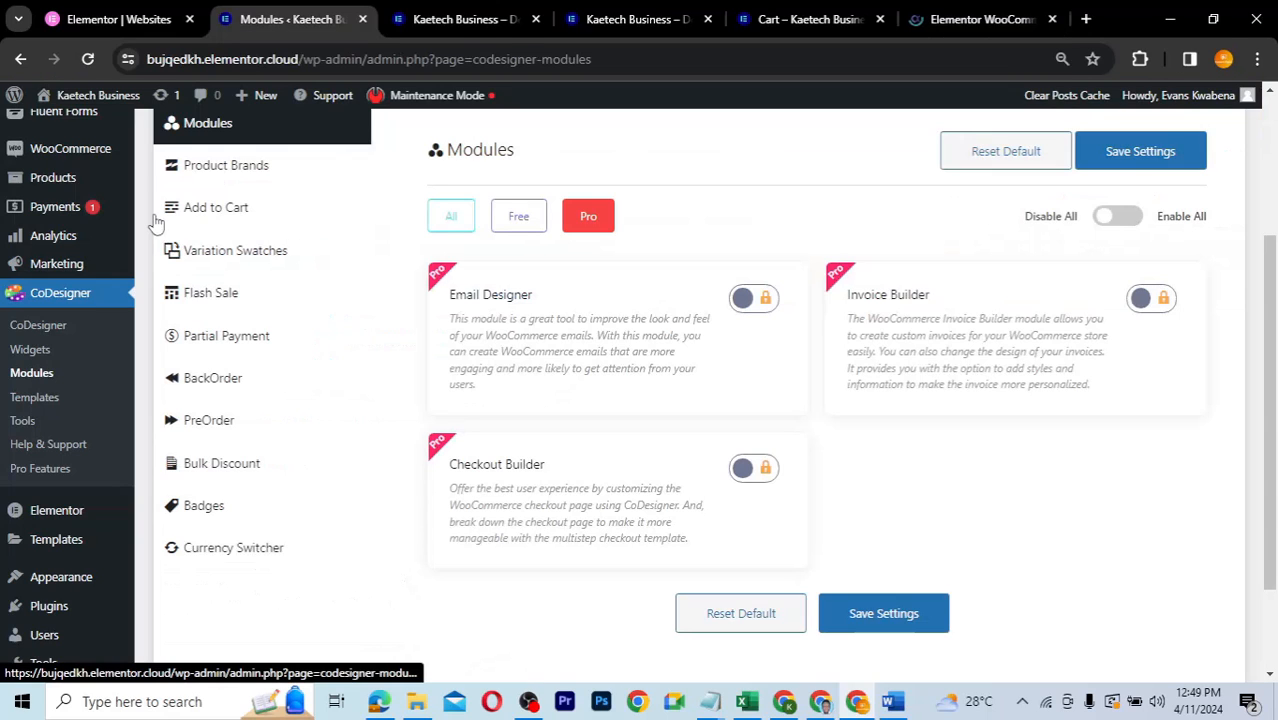
mouse_move(47, 606)
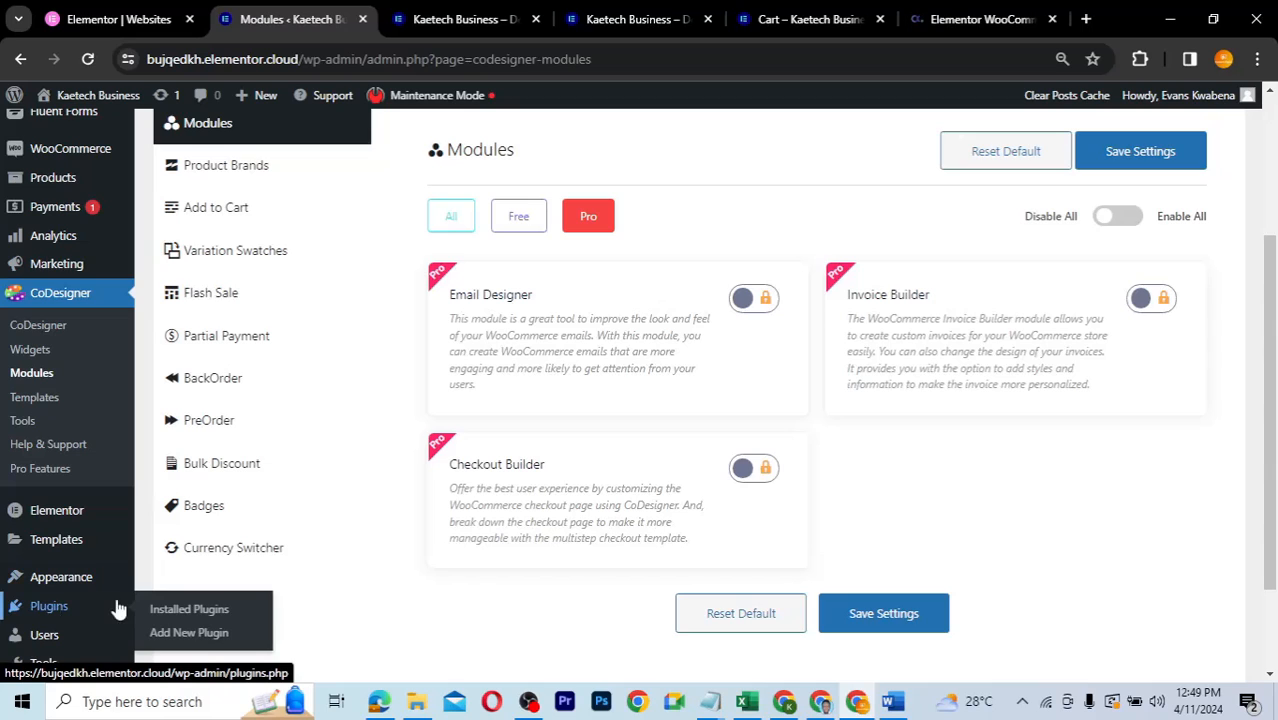
click(177, 635)
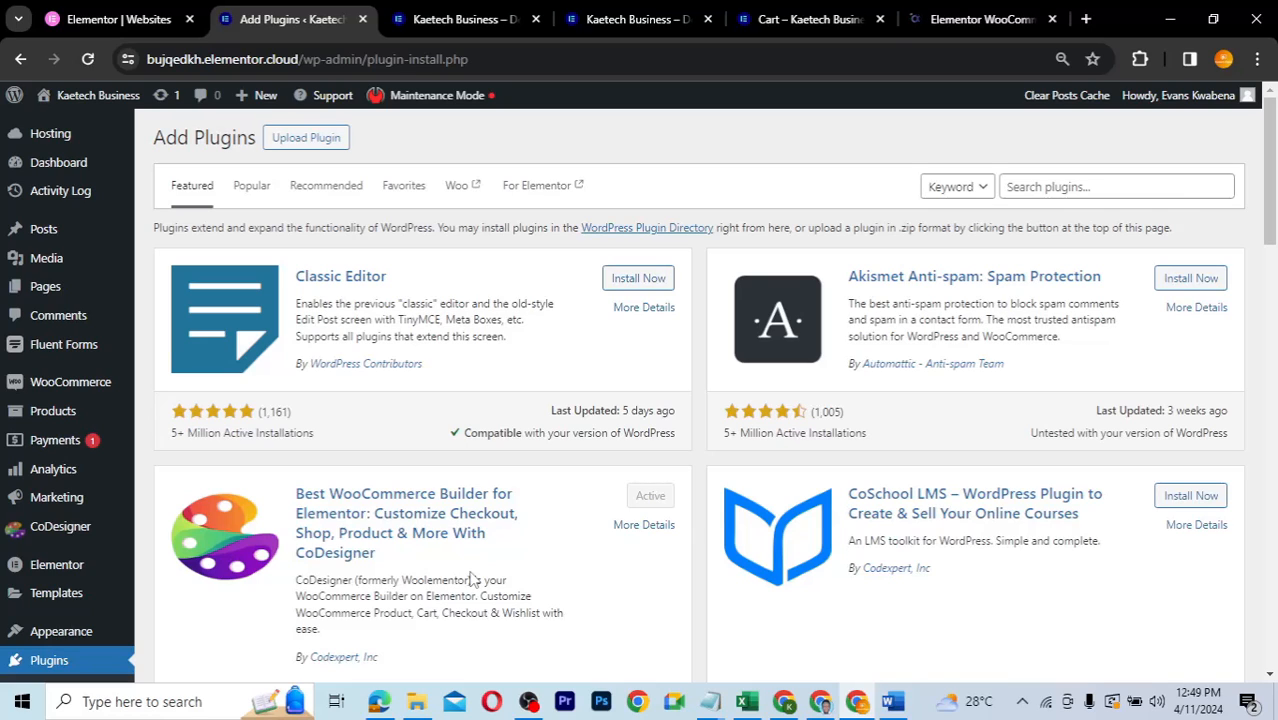
click(318, 137)
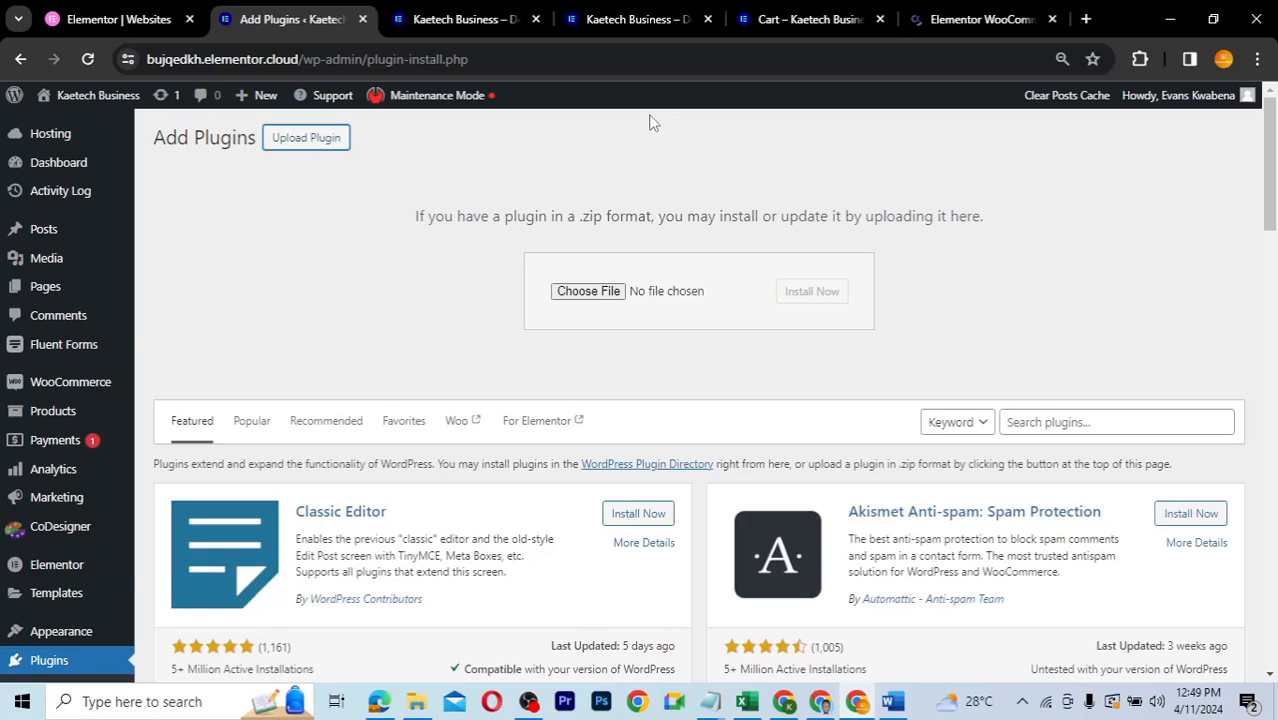
mouse_move(42, 614)
mouse_move(60, 578)
- Upload woolementor-pro.zip from Downloads > Codesigner and install the plugin
click(605, 297)
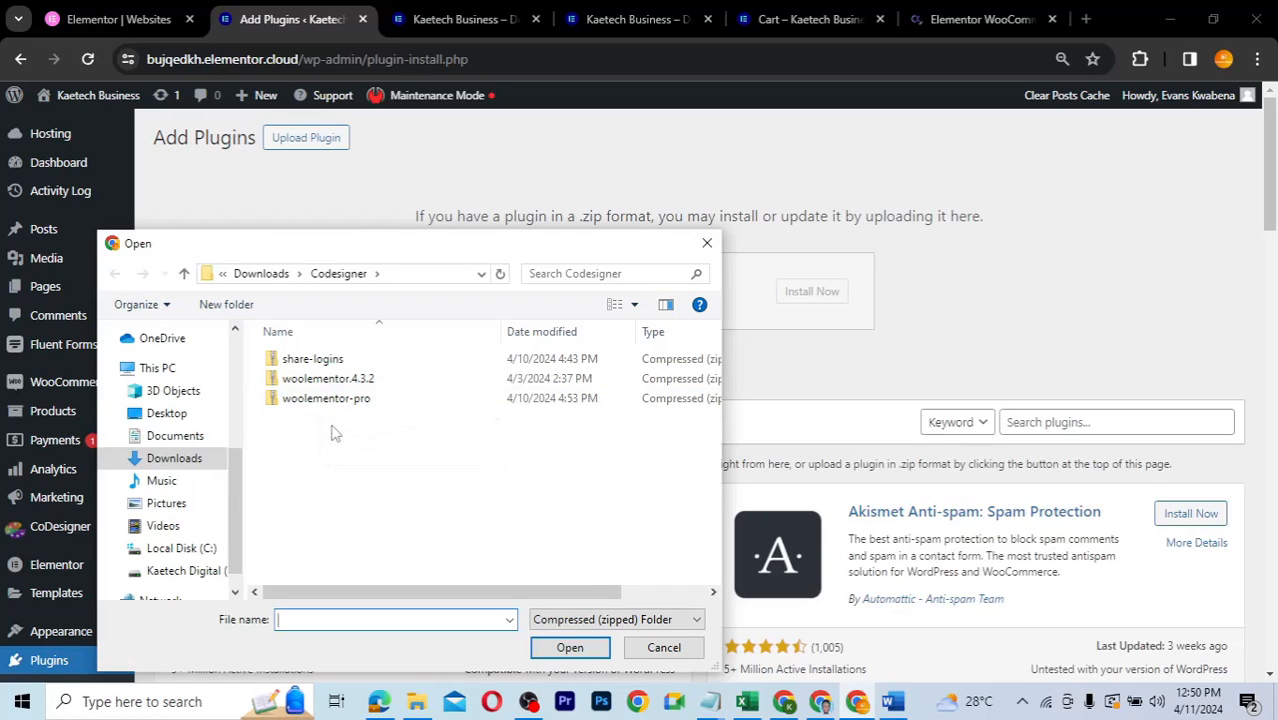
click(325, 401)
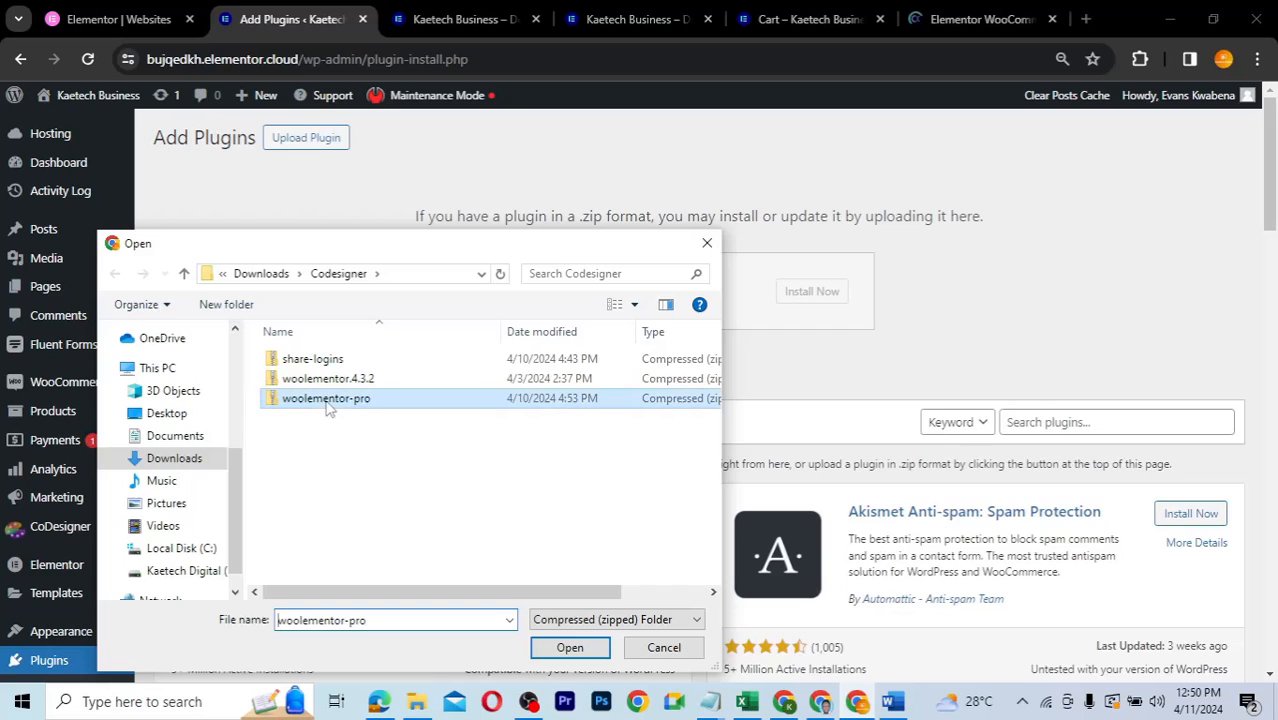
click(570, 648)
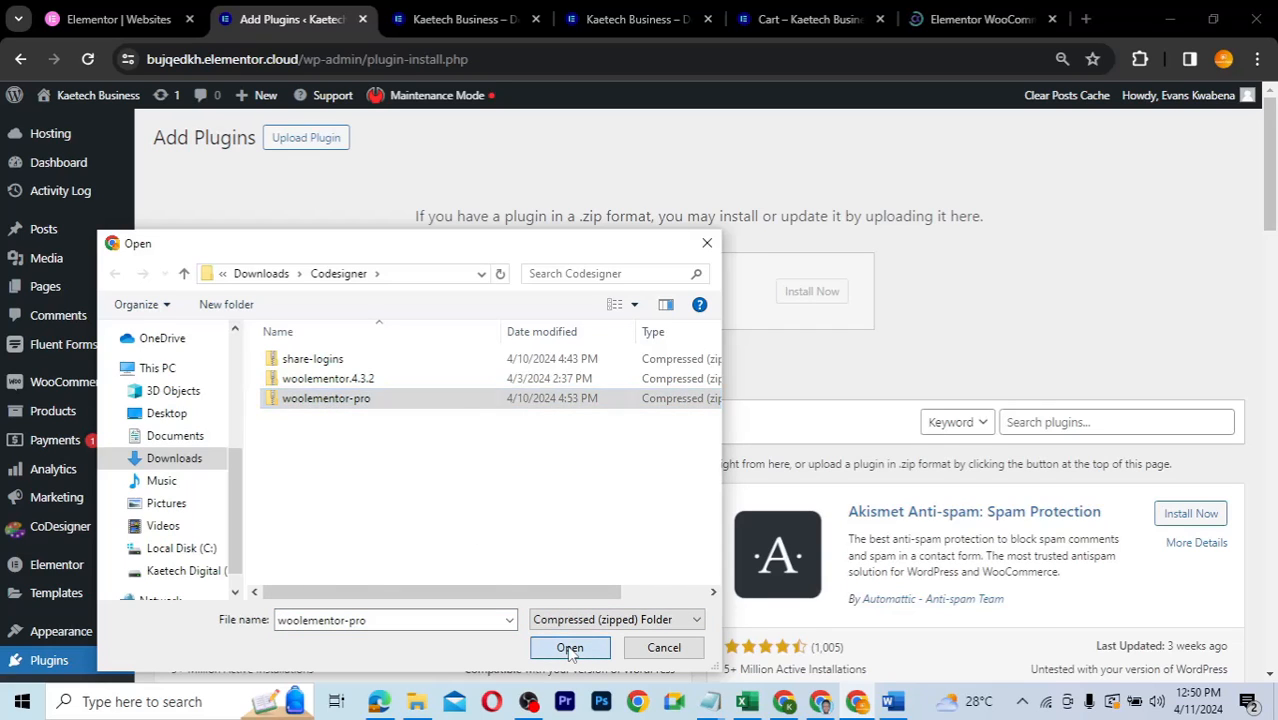
click(818, 294)
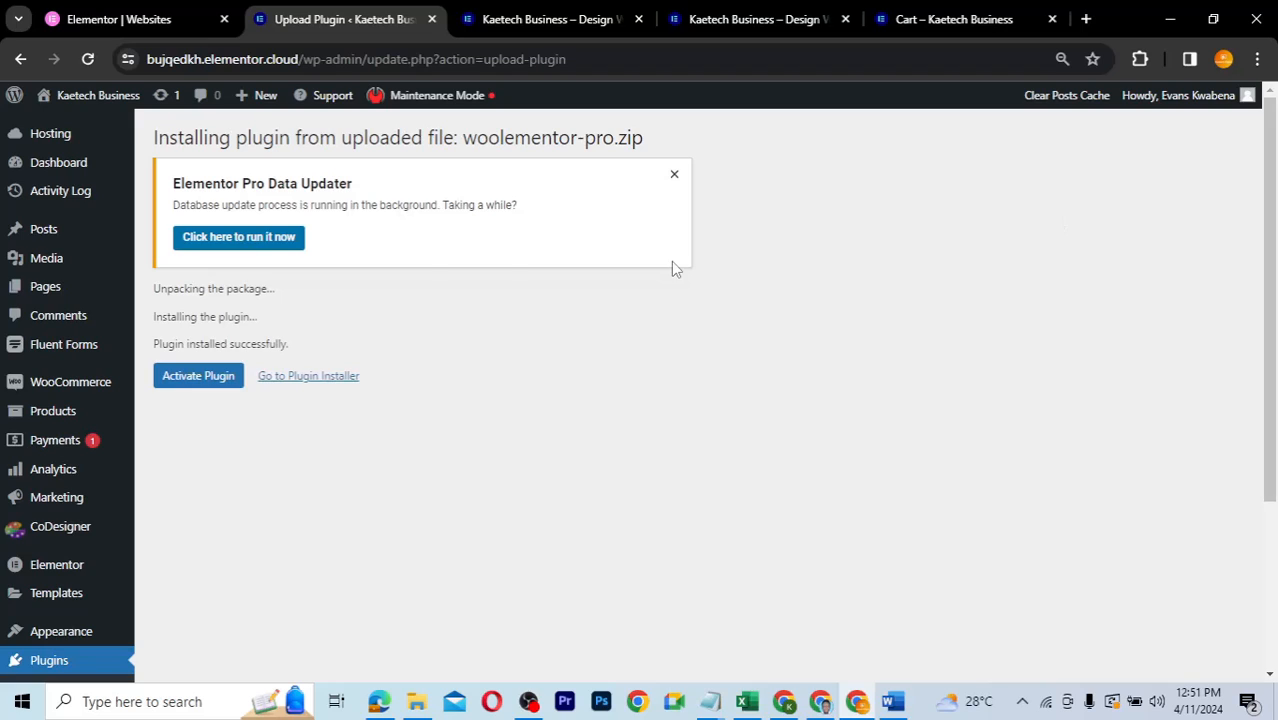
click(197, 386)
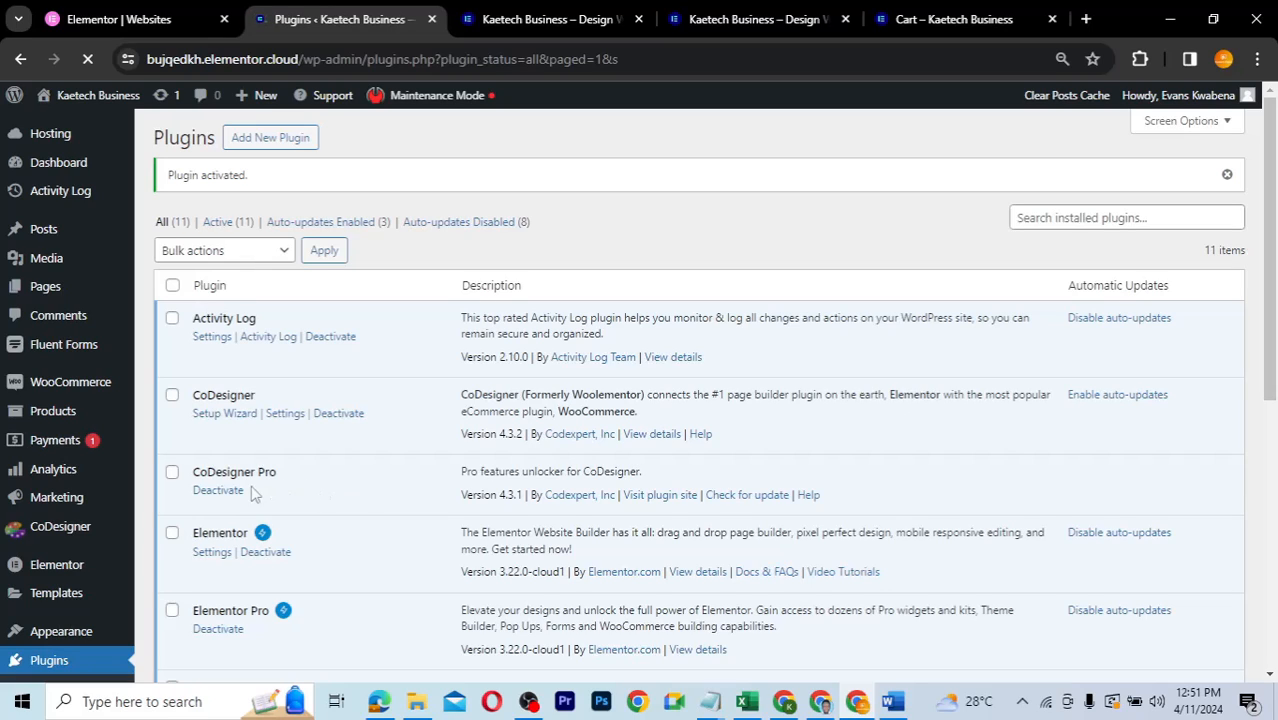
scroll(424, 484, down, 1)
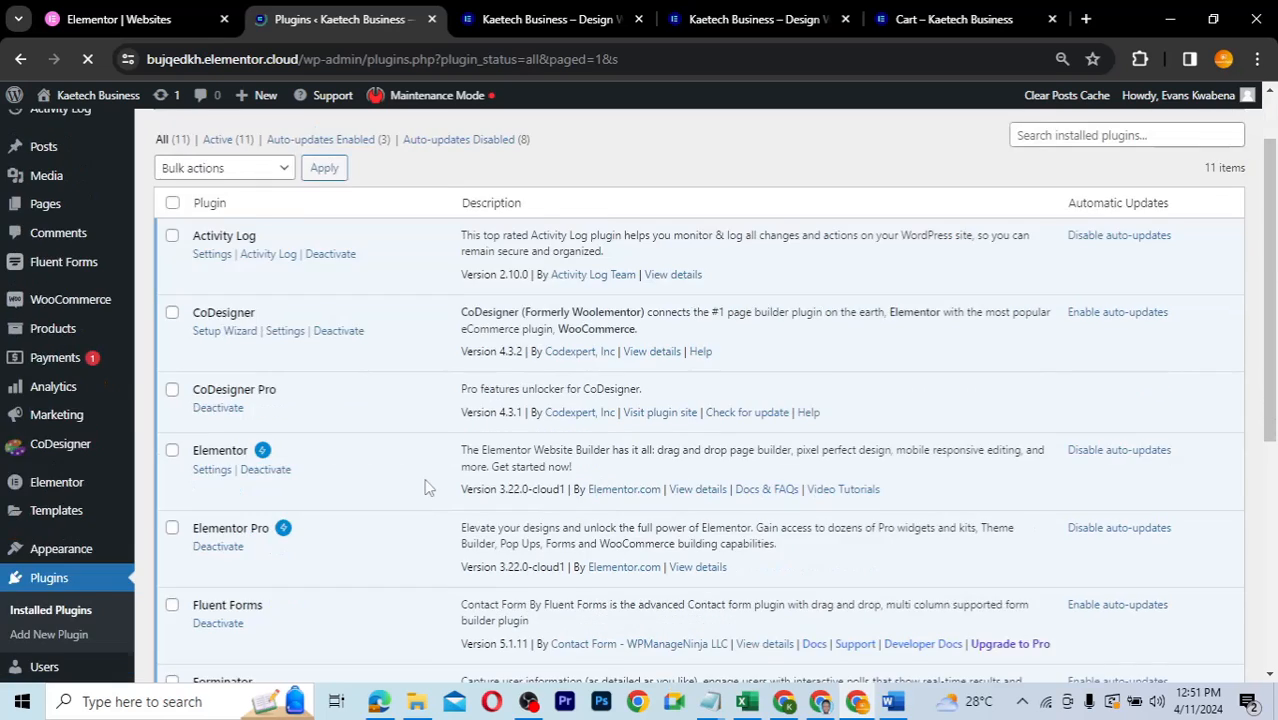
scroll(424, 487, up, 1)
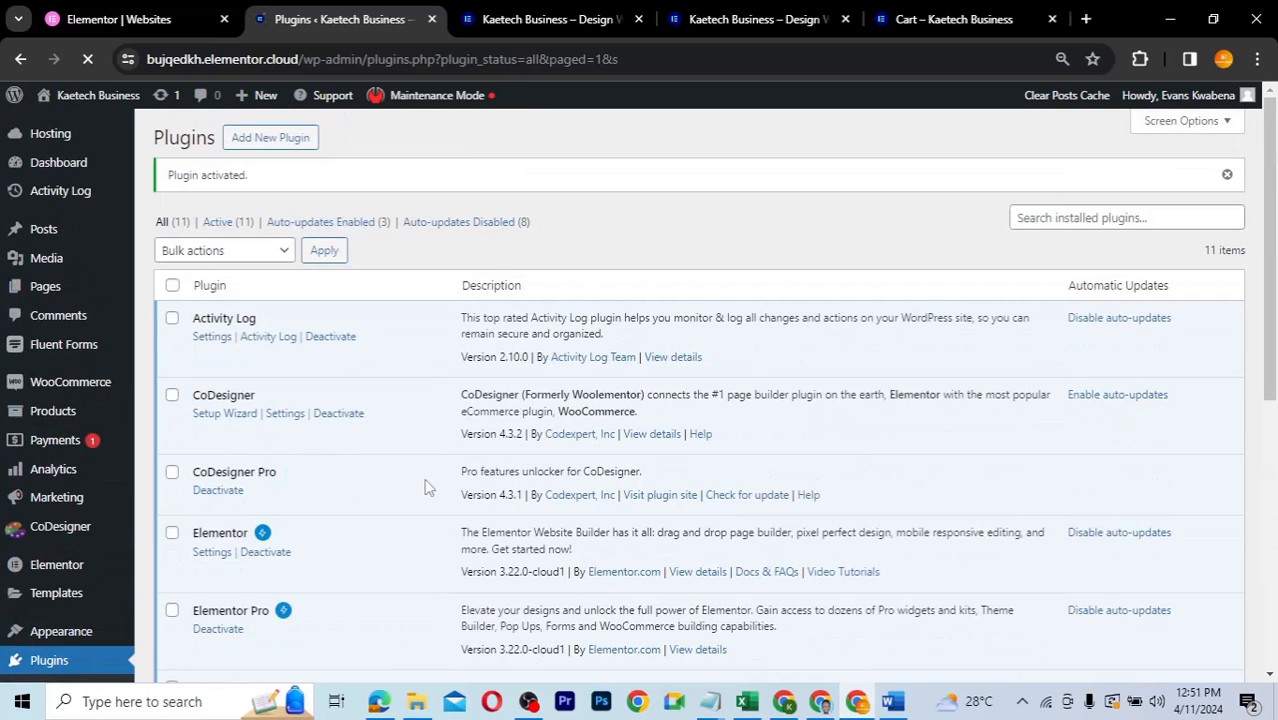
scroll(424, 487, down, 2)
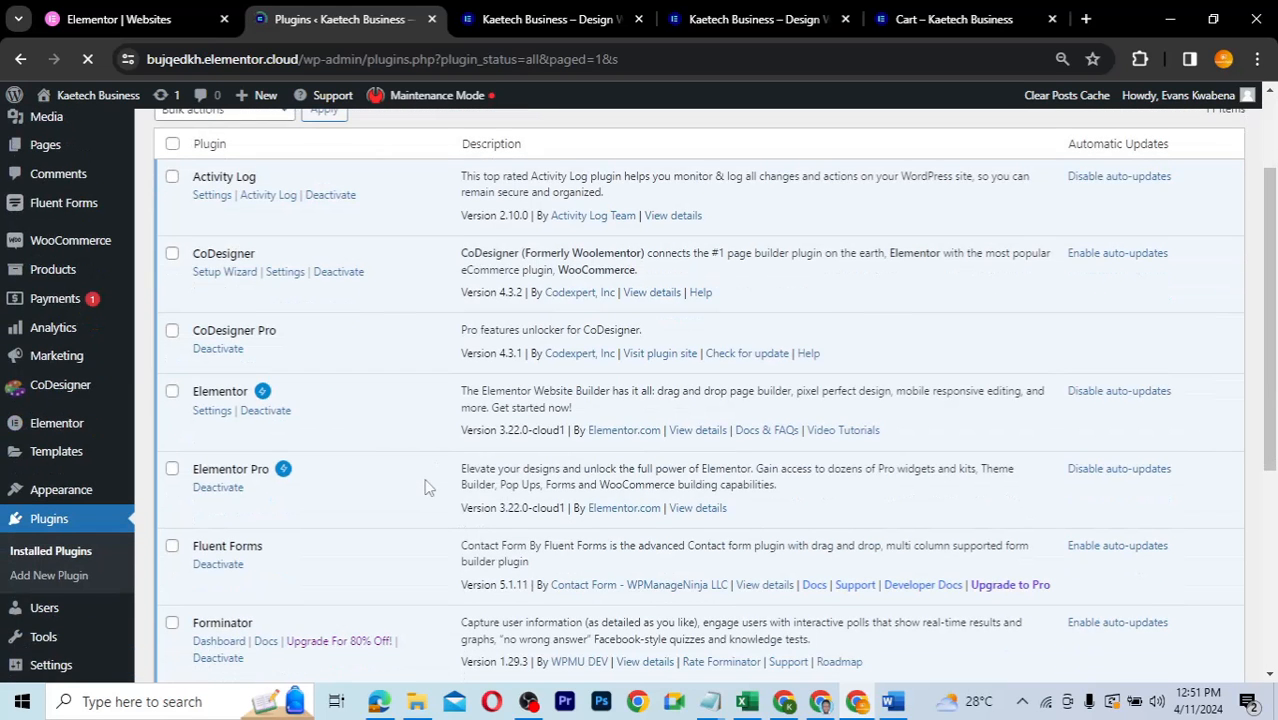
scroll(424, 487, up, 2)
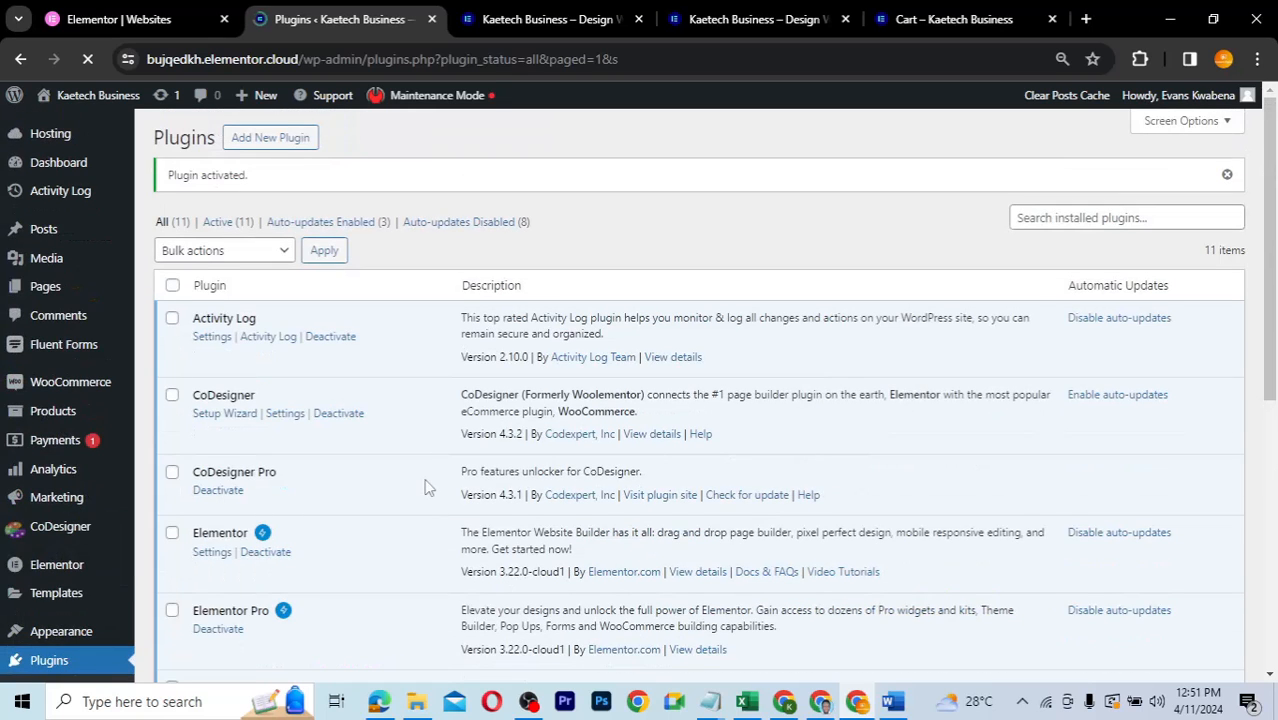
scroll(424, 487, down, 1)
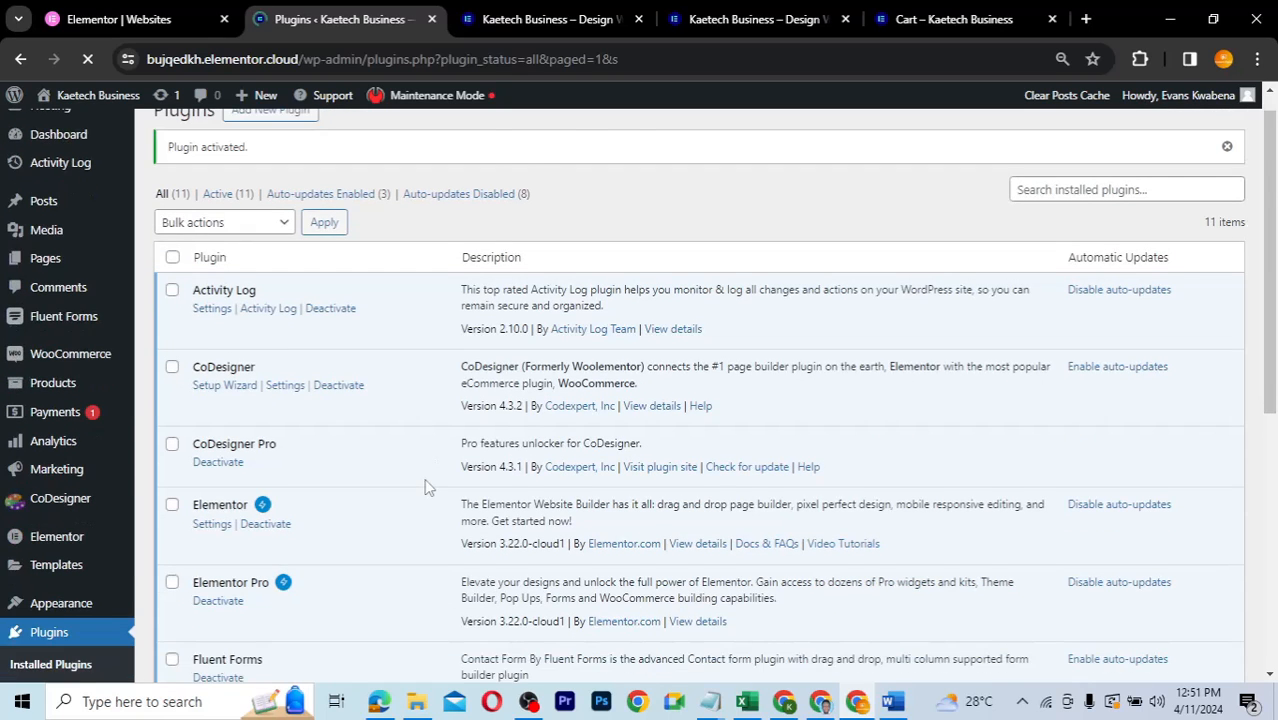
scroll(424, 487, down, 2)
mouse_move(57, 348)
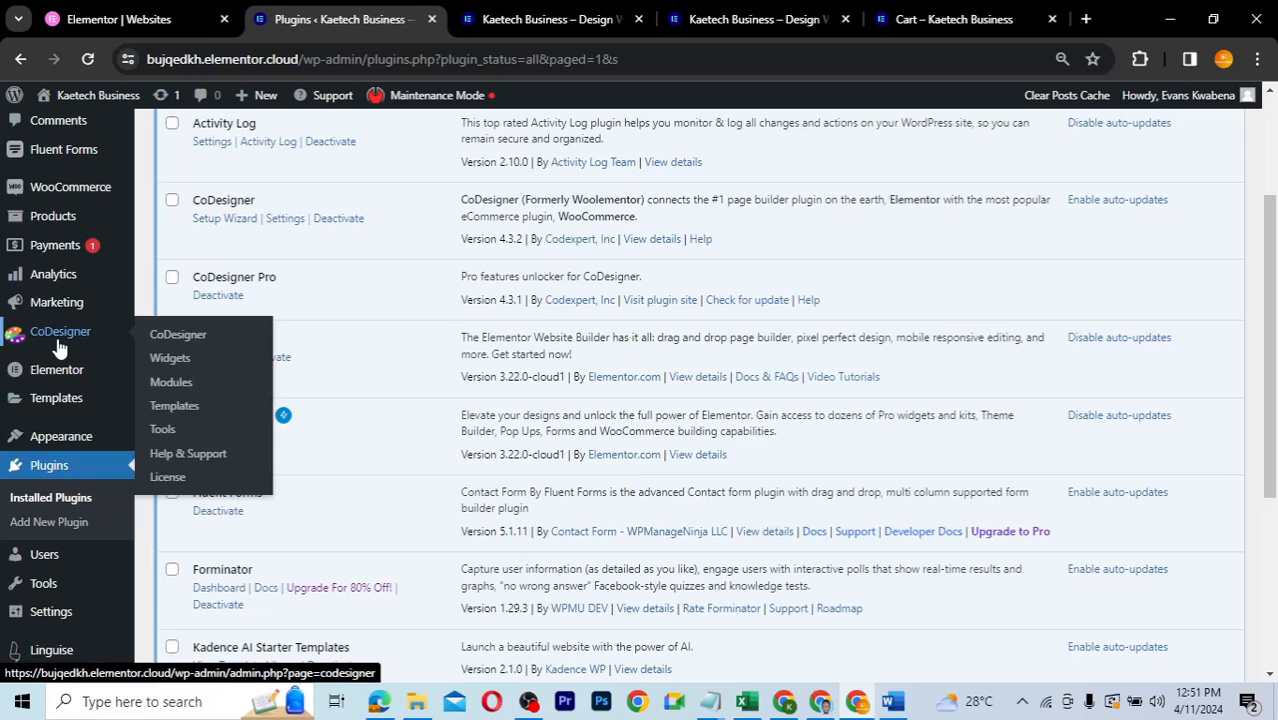
- Review the CoDesigner License page showing the licence activated until October 3, 2024
click(169, 479)
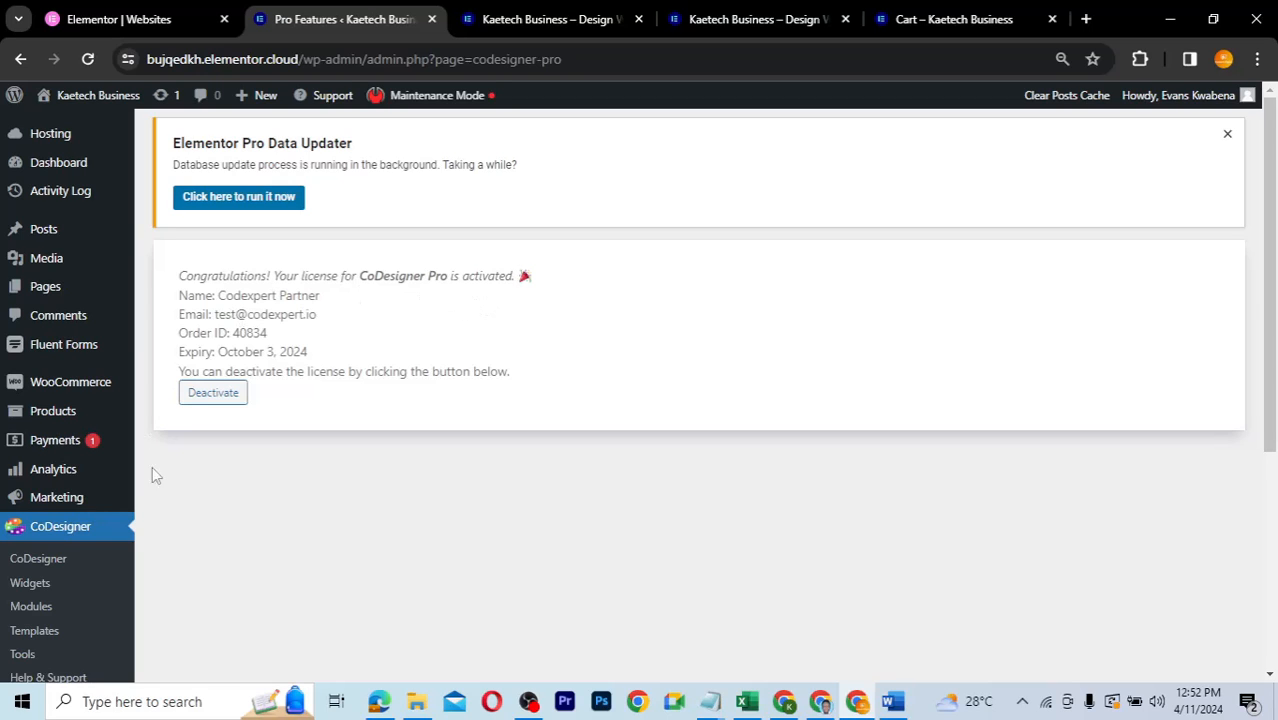
scroll(161, 470, down, 3)
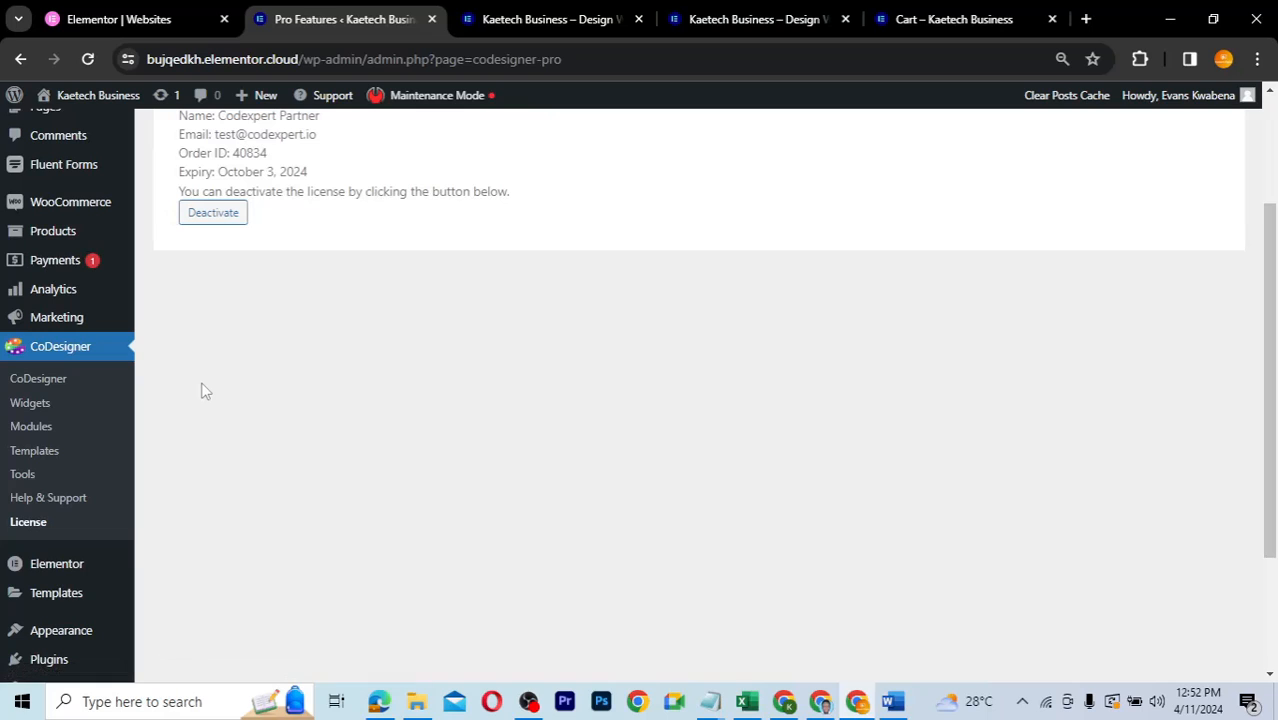
scroll(203, 390, up, 3)
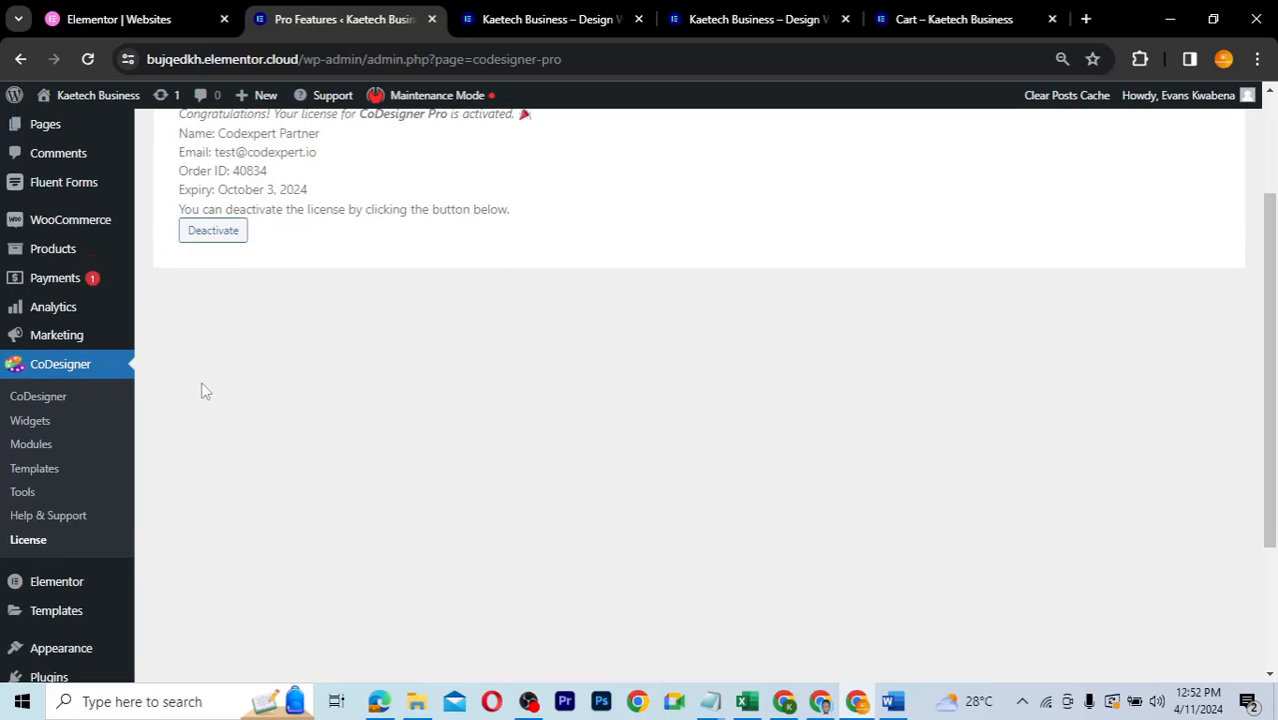
- On the front-end shop, add T-Shirt Four to the cart
click(560, 19)
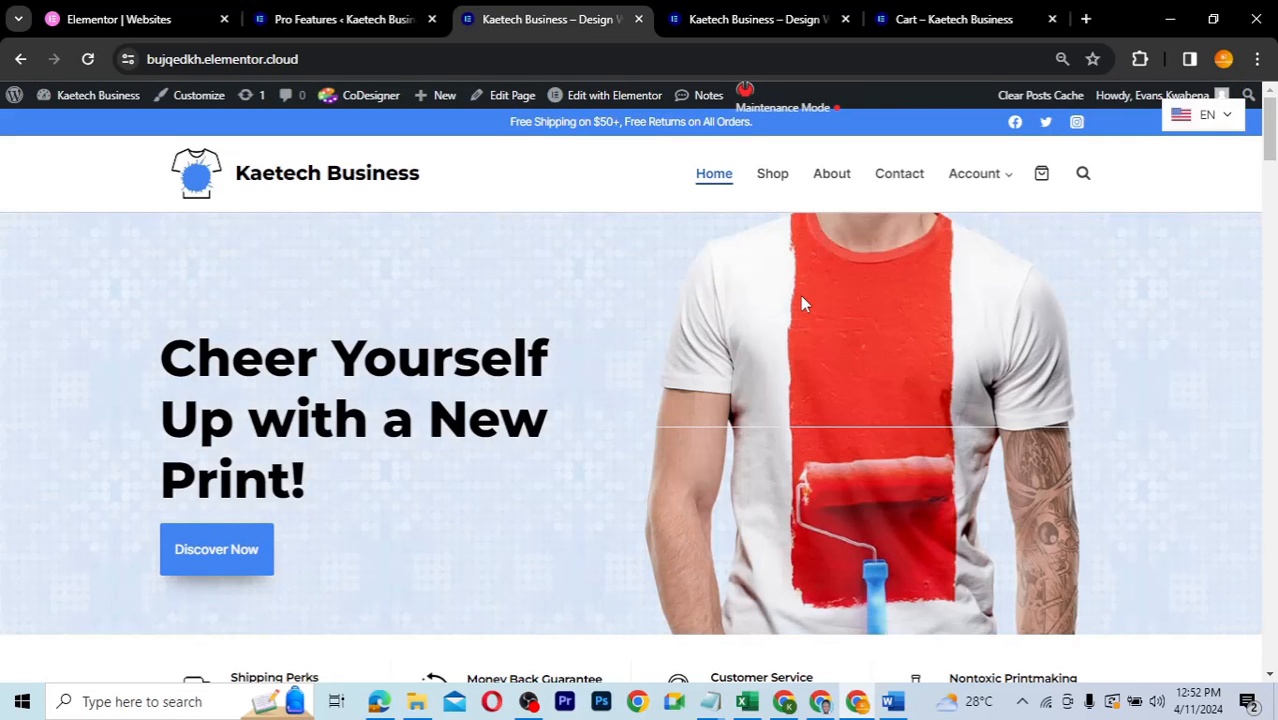
click(772, 176)
scroll(768, 347, down, 3)
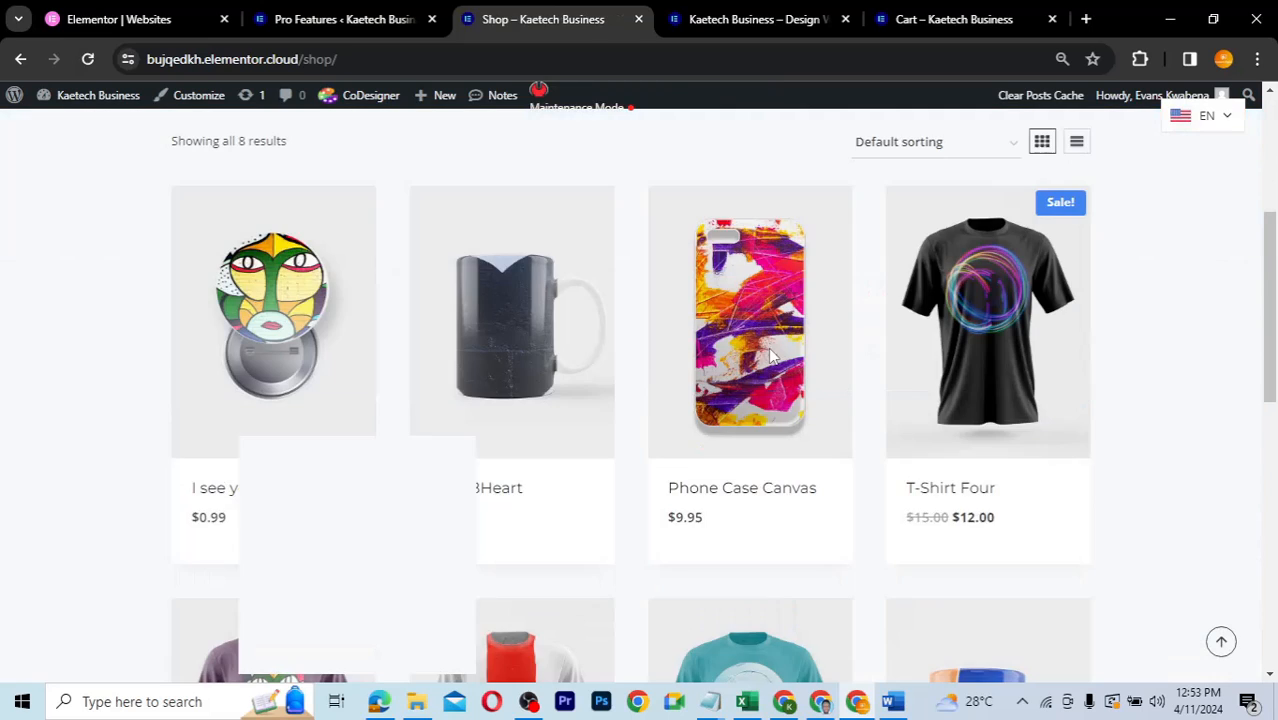
scroll(770, 355, down, 2)
mouse_move(978, 305)
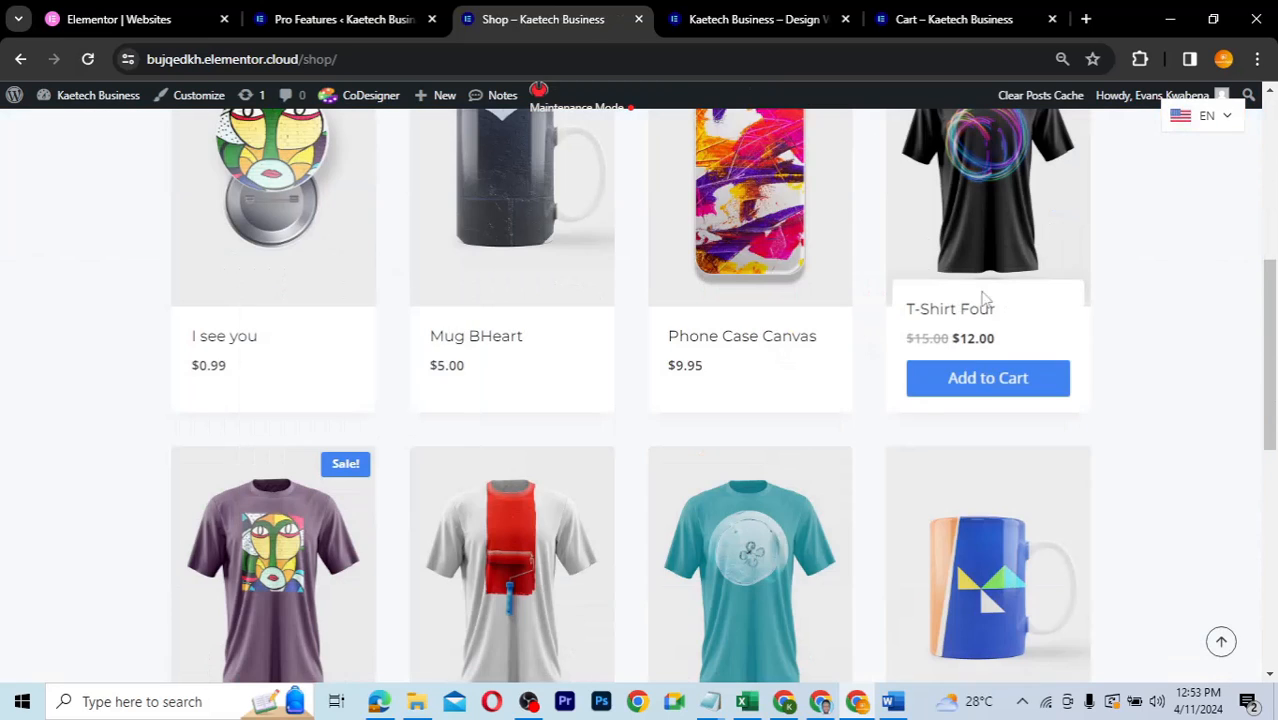
click(975, 384)
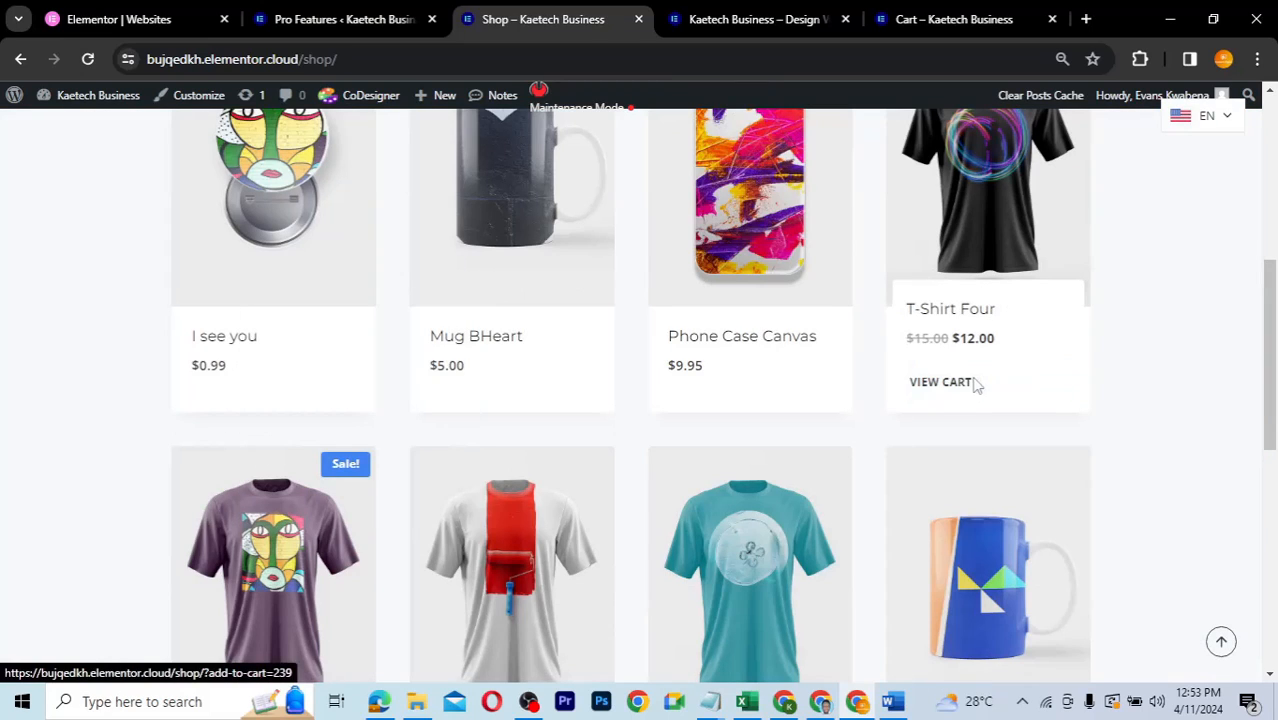
- Review the cart and proceed to the default checkout totalling $31.95
click(946, 386)
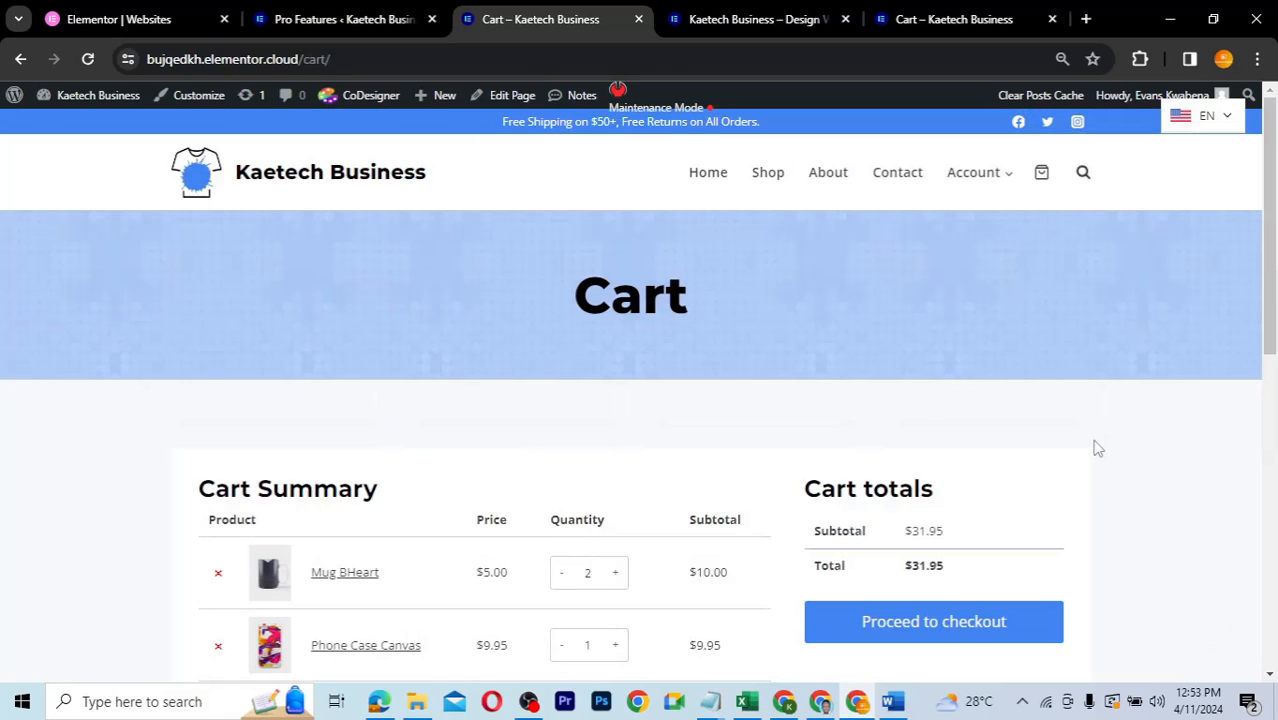
scroll(1097, 449, down, 3)
scroll(1097, 449, up, 2)
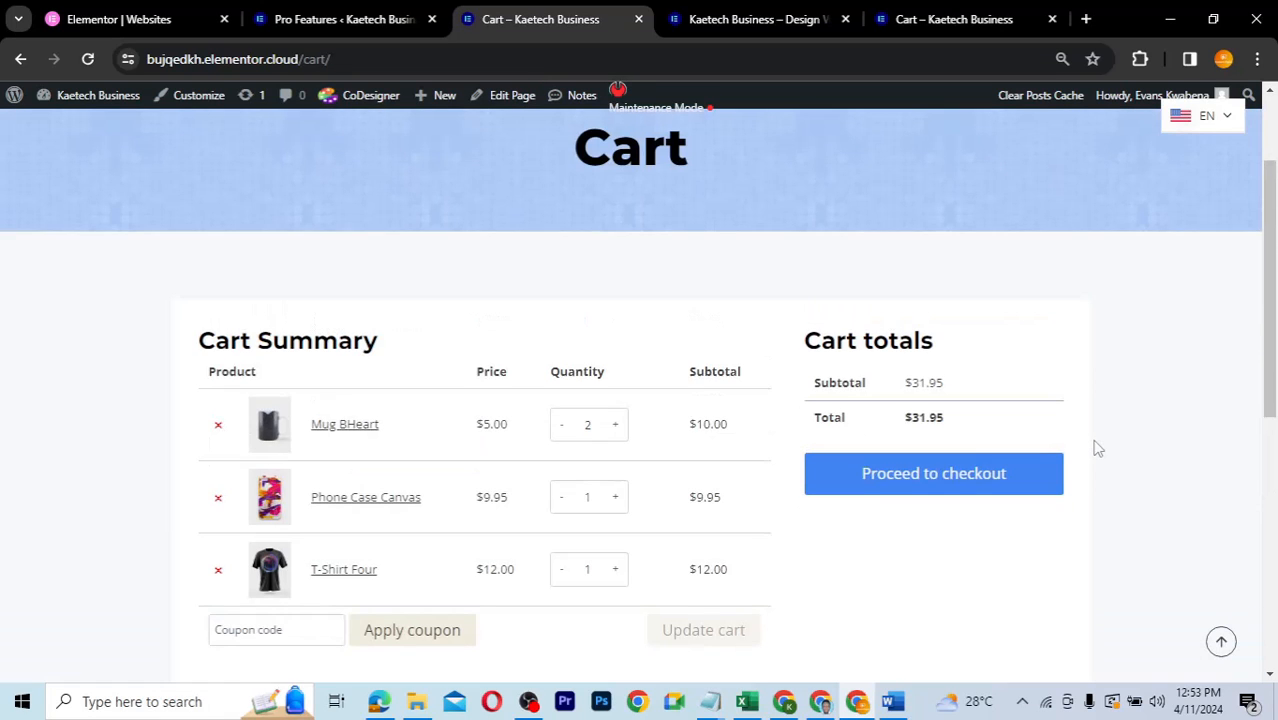
scroll(1097, 449, down, 1)
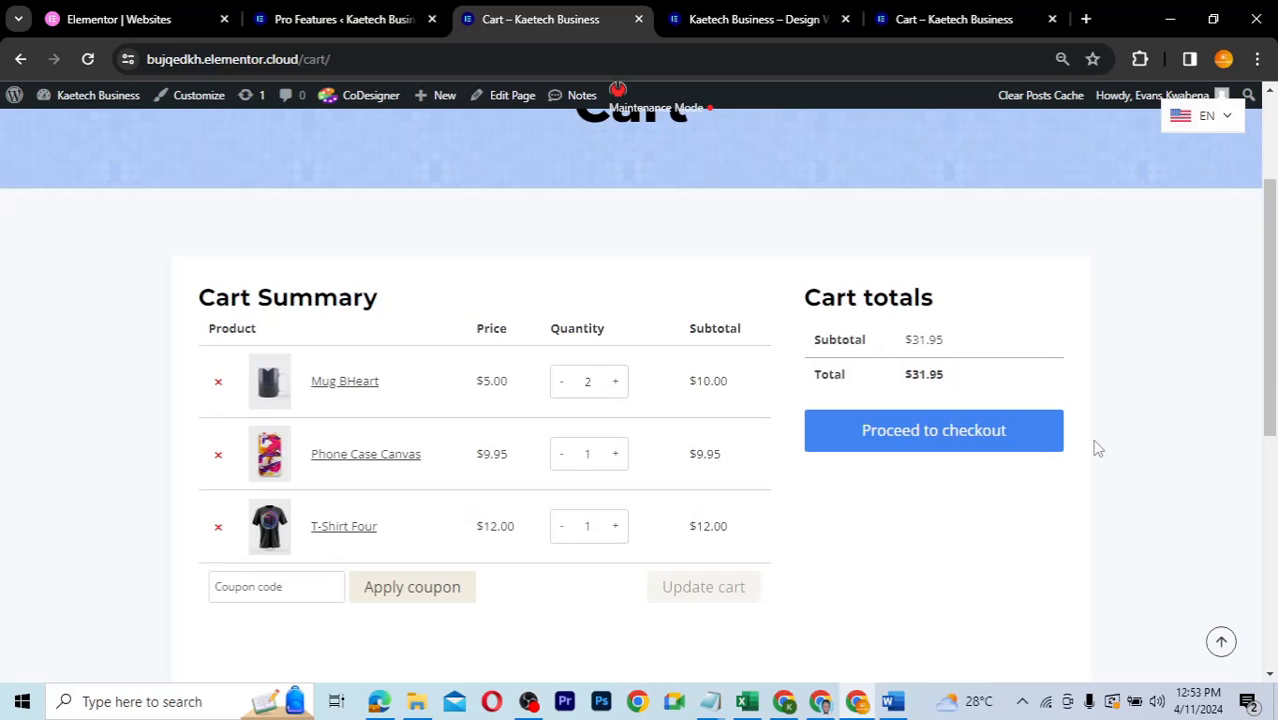
scroll(1097, 449, up, 3)
scroll(1097, 449, down, 2)
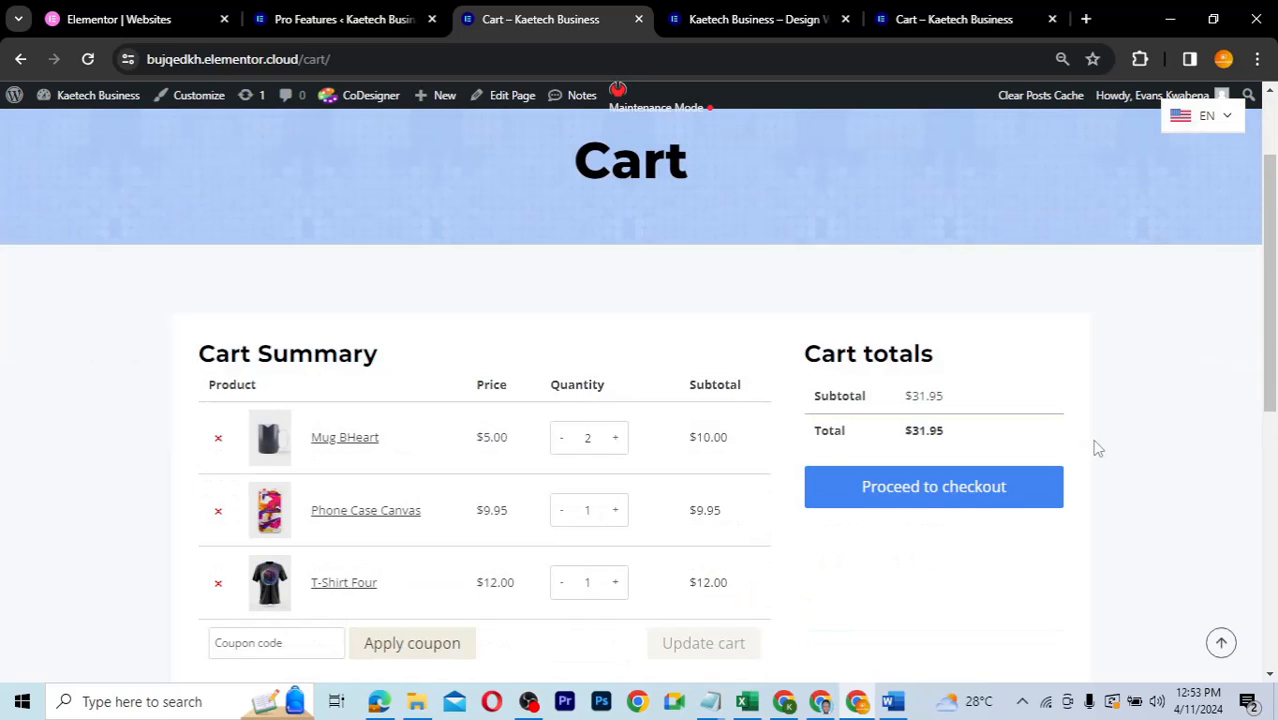
click(930, 488)
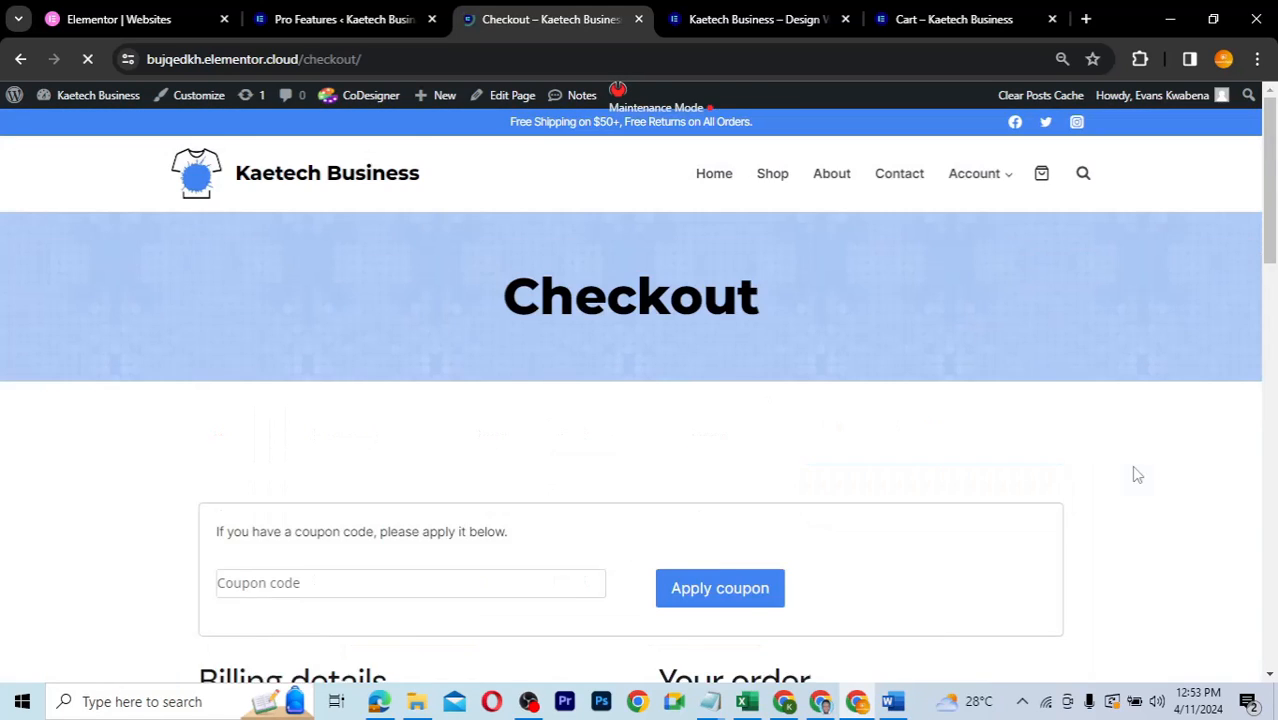
scroll(1137, 475, down, 5)
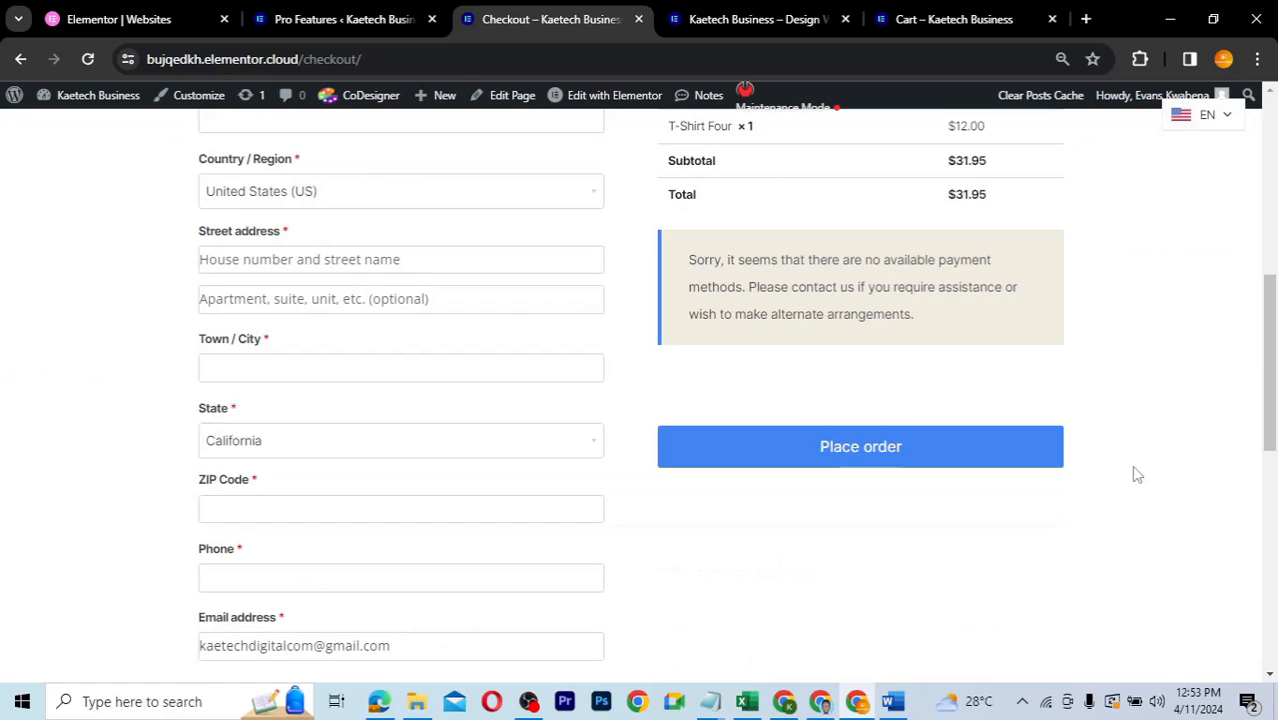
scroll(1135, 474, up, 1)
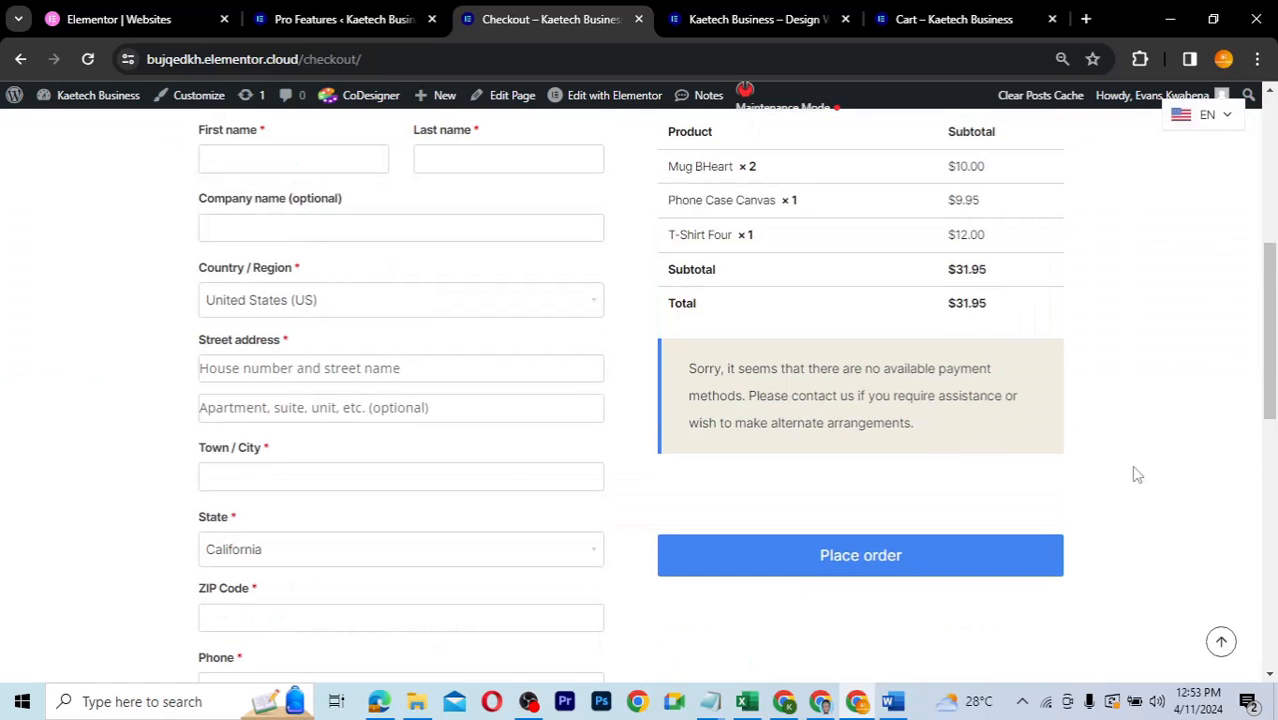
scroll(1137, 475, up, 3)
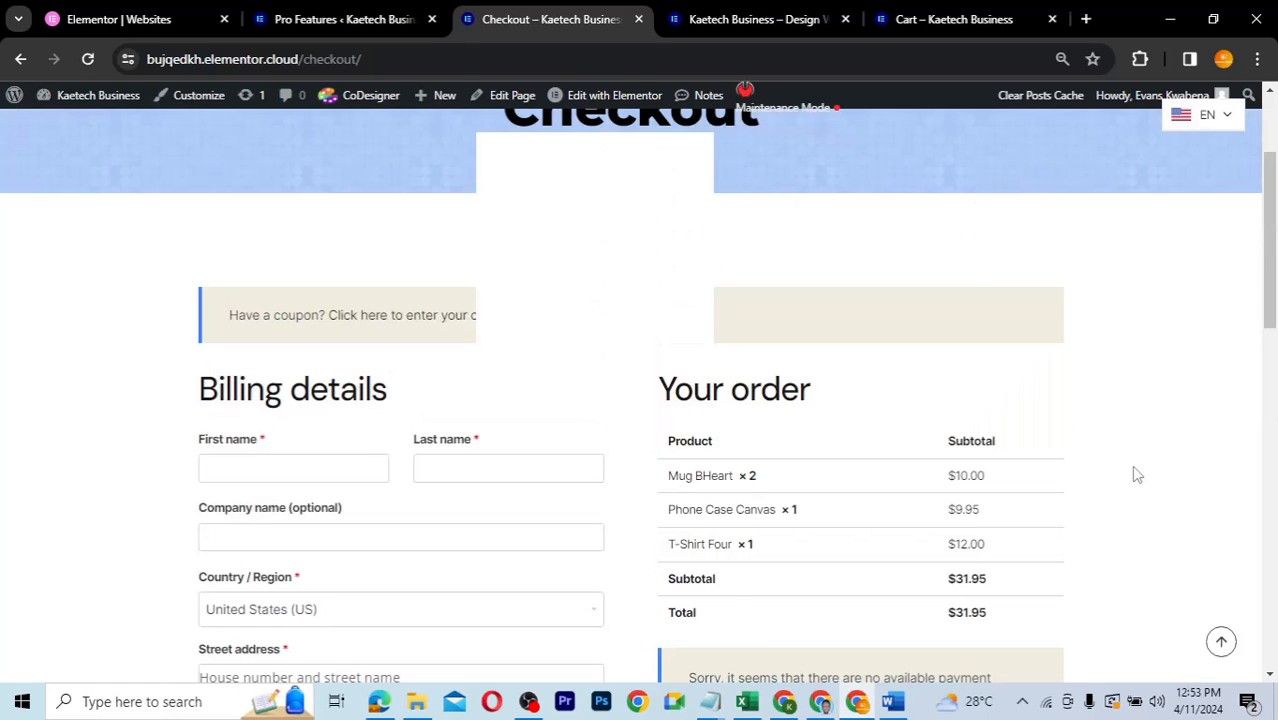
scroll(1133, 468, up, 2)
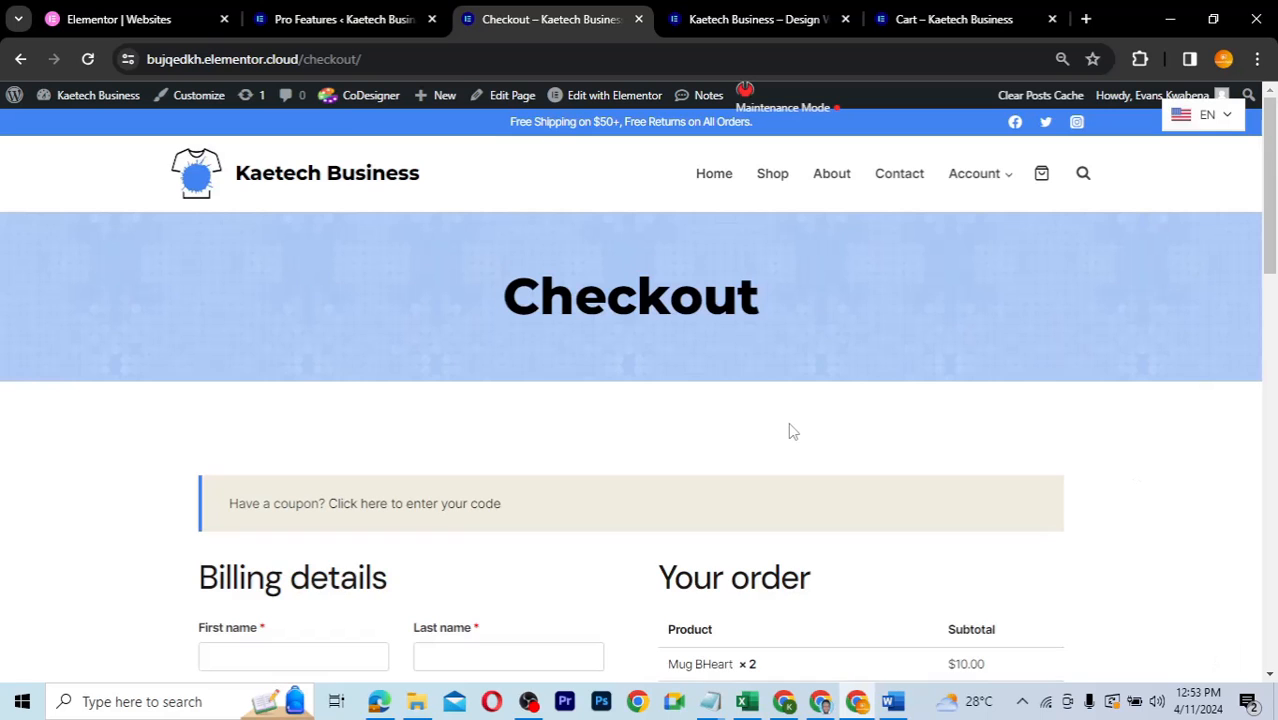
scroll(616, 422, down, 2)
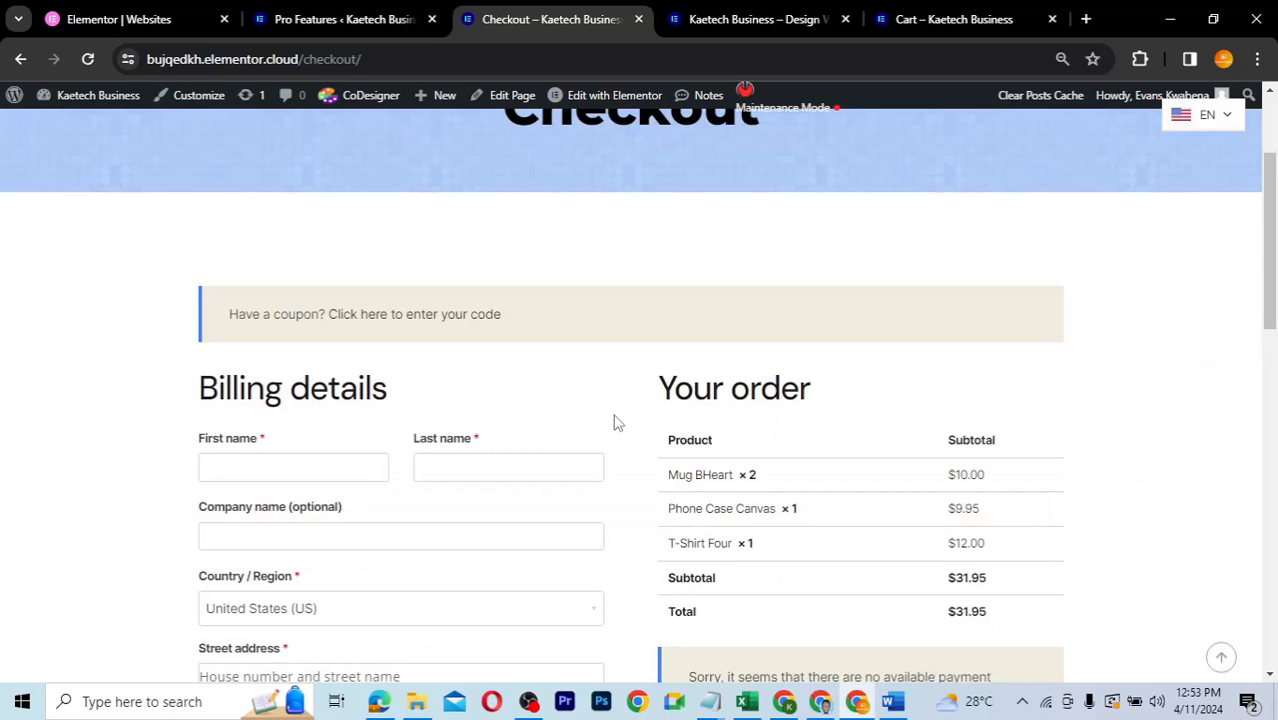
scroll(380, 250, up, 2)
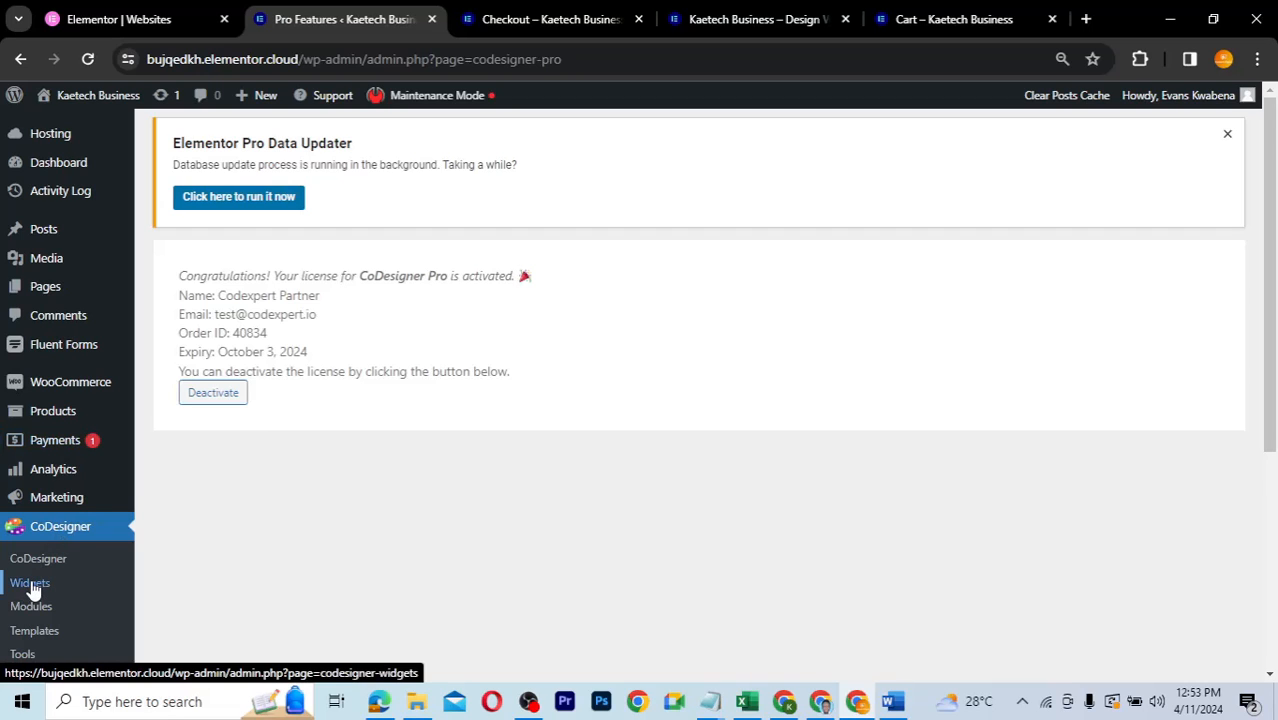
- Enable all CoDesigner widgets and save the widget settings
click(31, 585)
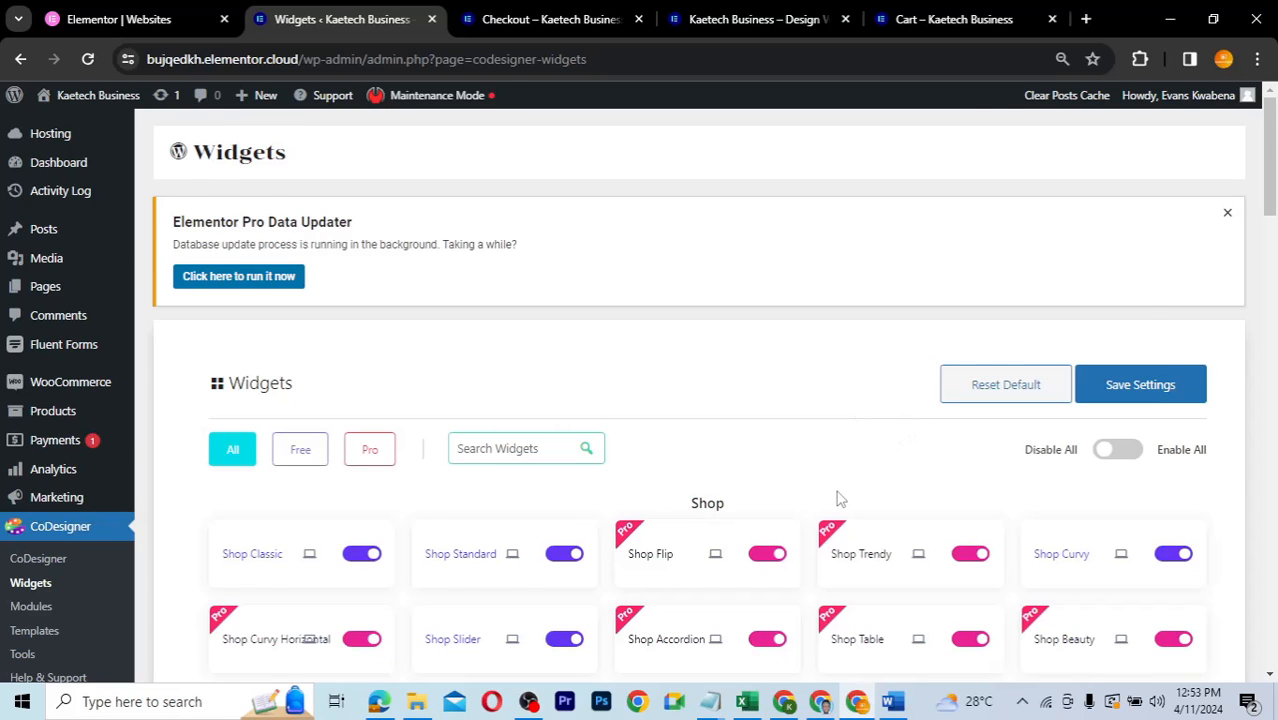
scroll(840, 498, down, 3)
click(1126, 180)
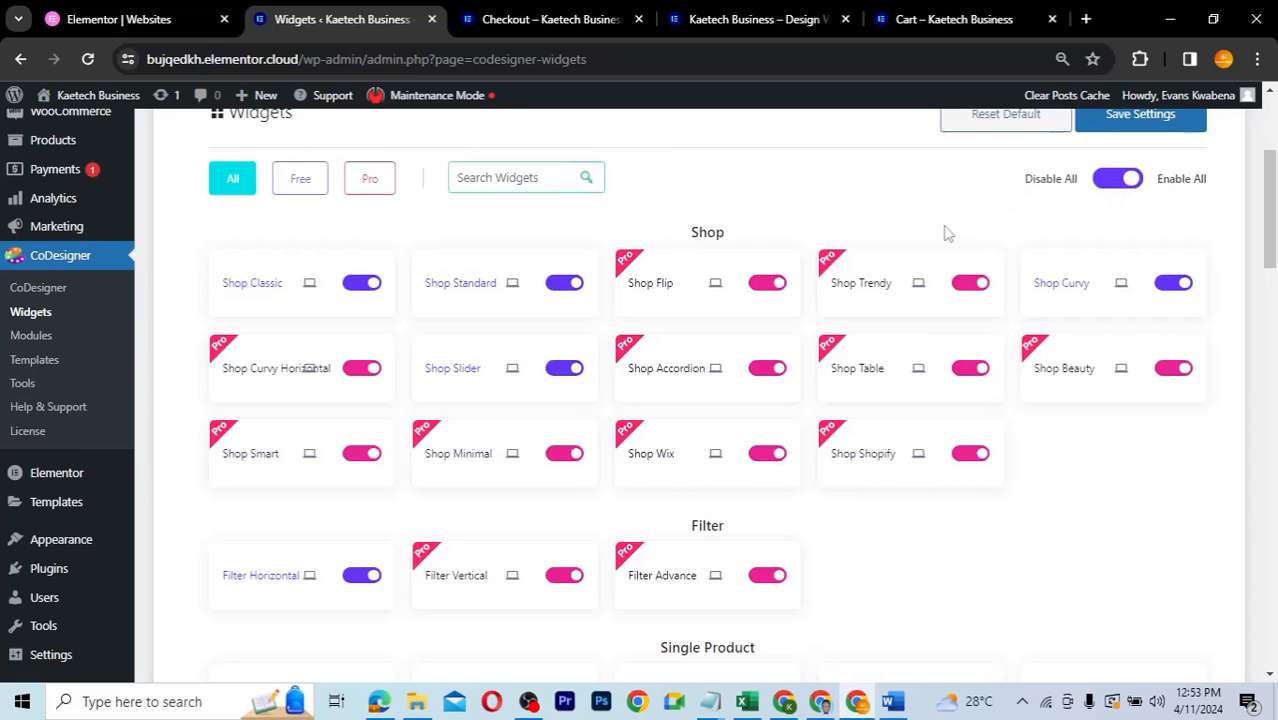
scroll(947, 233, down, 3)
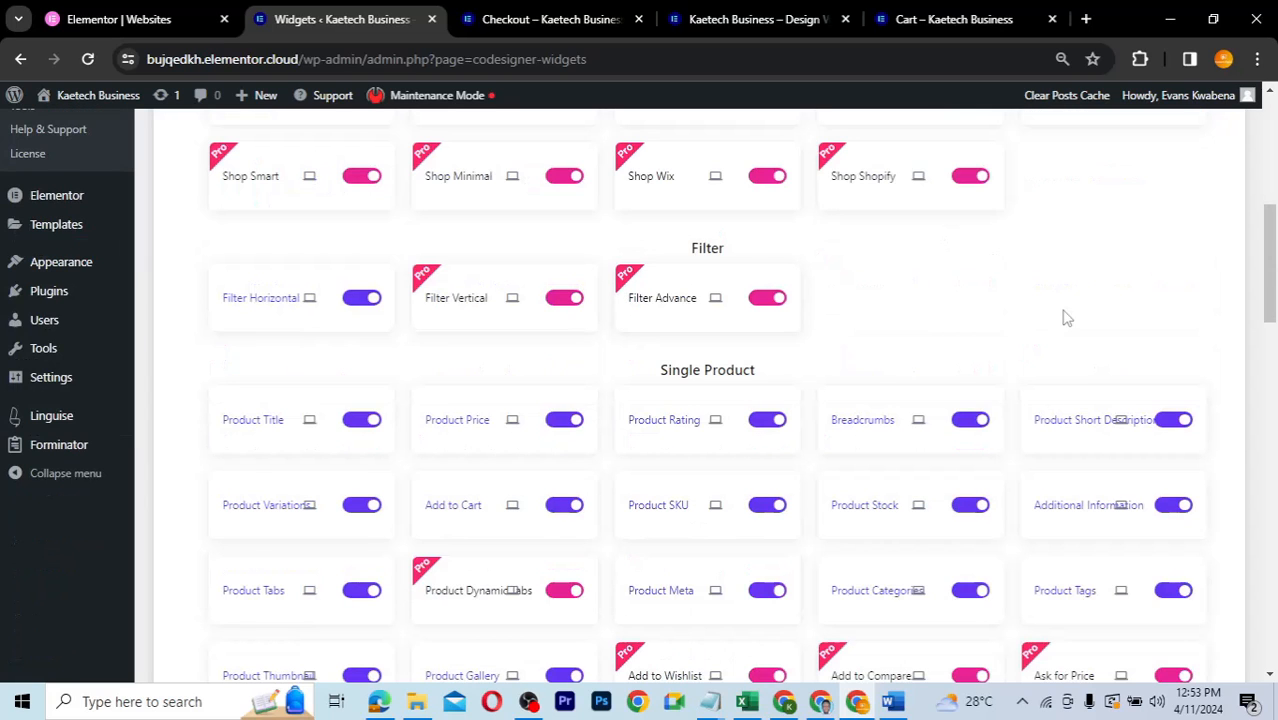
scroll(1066, 318, down, 1)
scroll(1066, 318, down, 15)
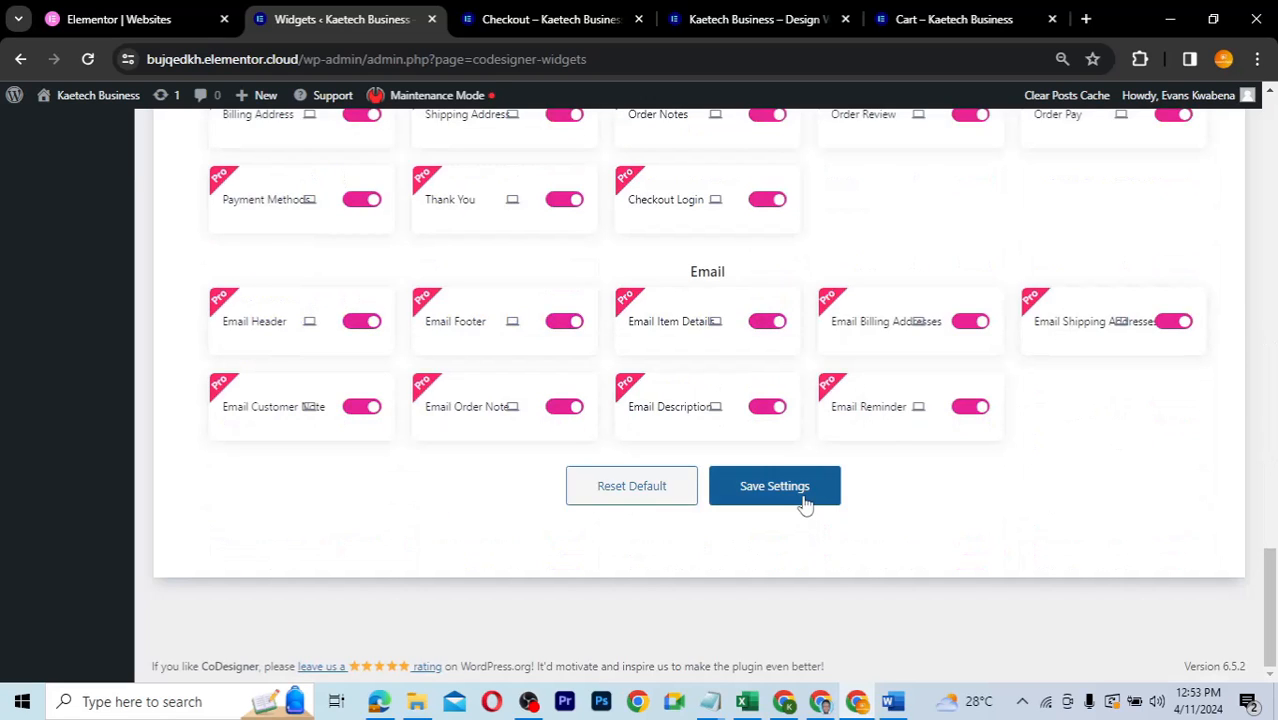
click(805, 503)
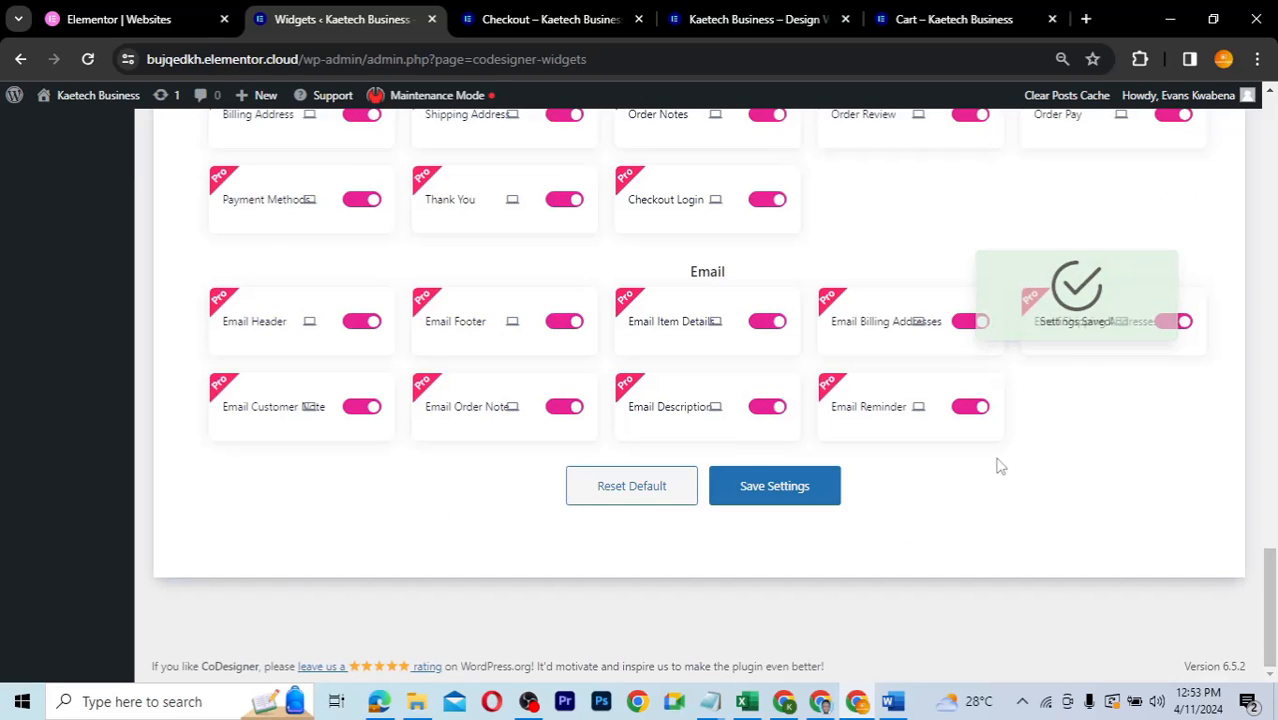
- Go to the CoDesigner Modules settings page
scroll(1000, 466, up, 15)
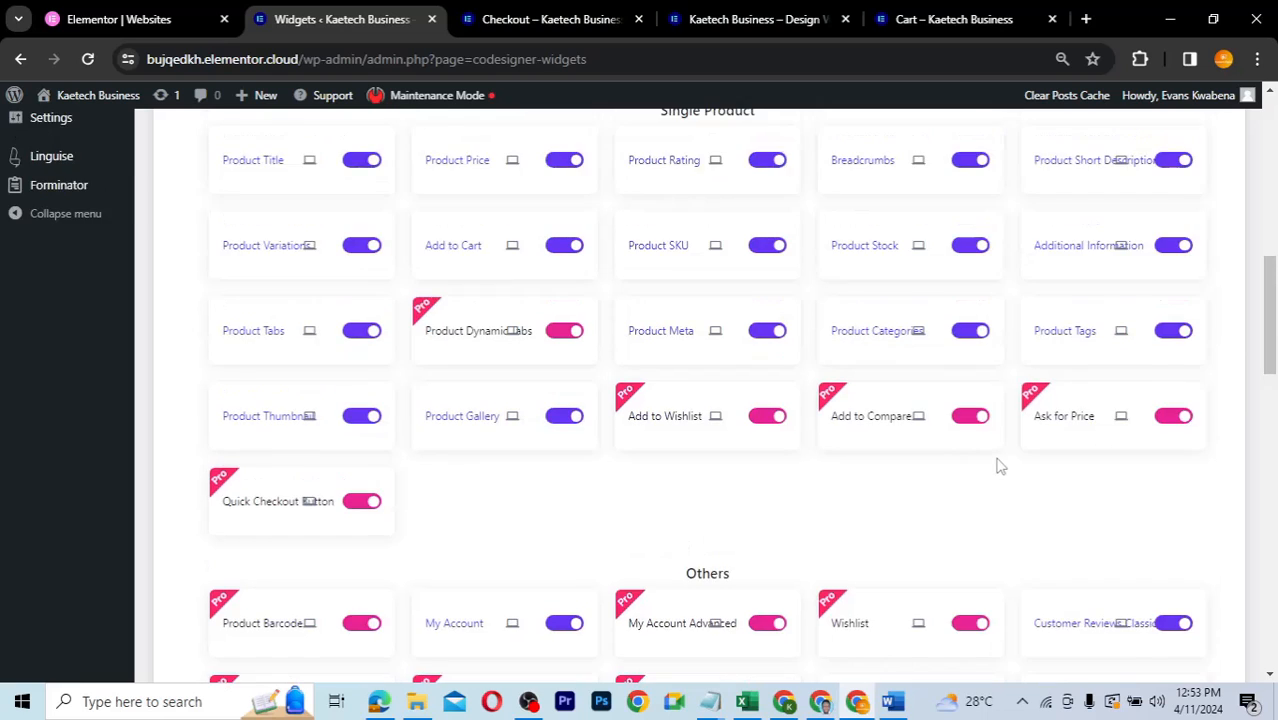
scroll(1000, 466, up, 1)
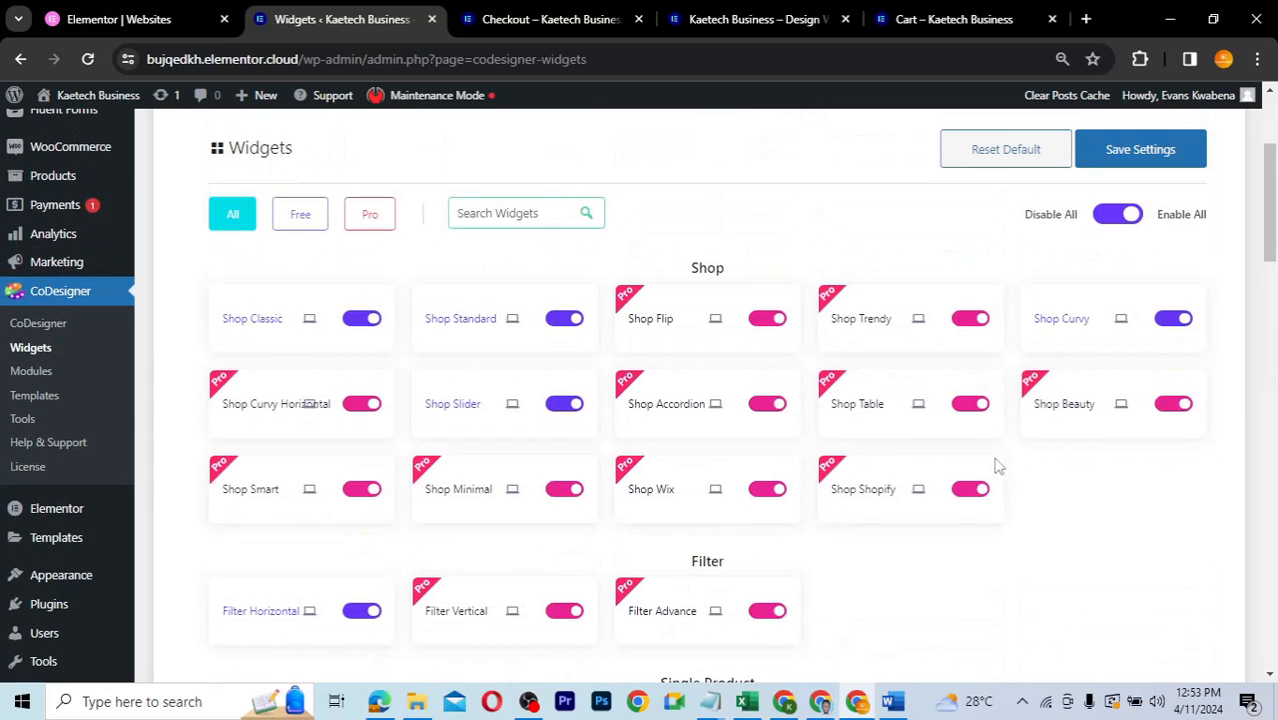
click(30, 371)
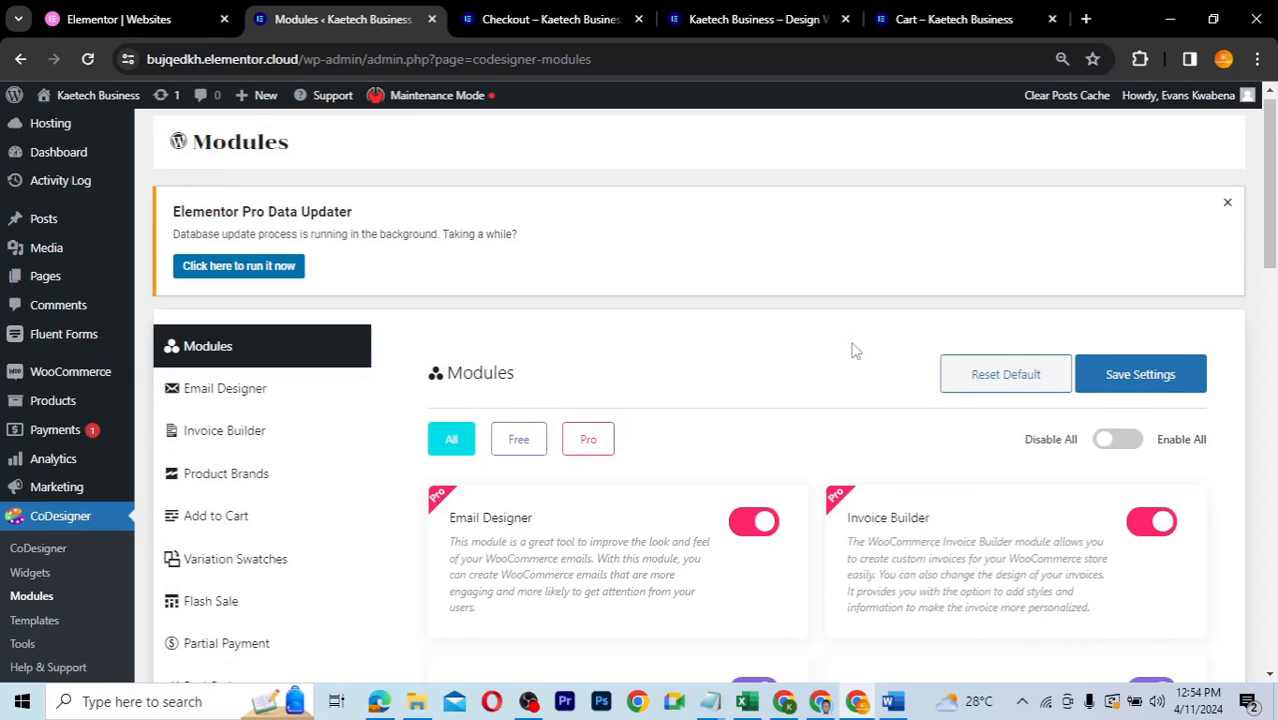
- Save the CoDesigner modules with Checkout Builder and all others on, Skip Cart Page off
scroll(852, 348, down, 2)
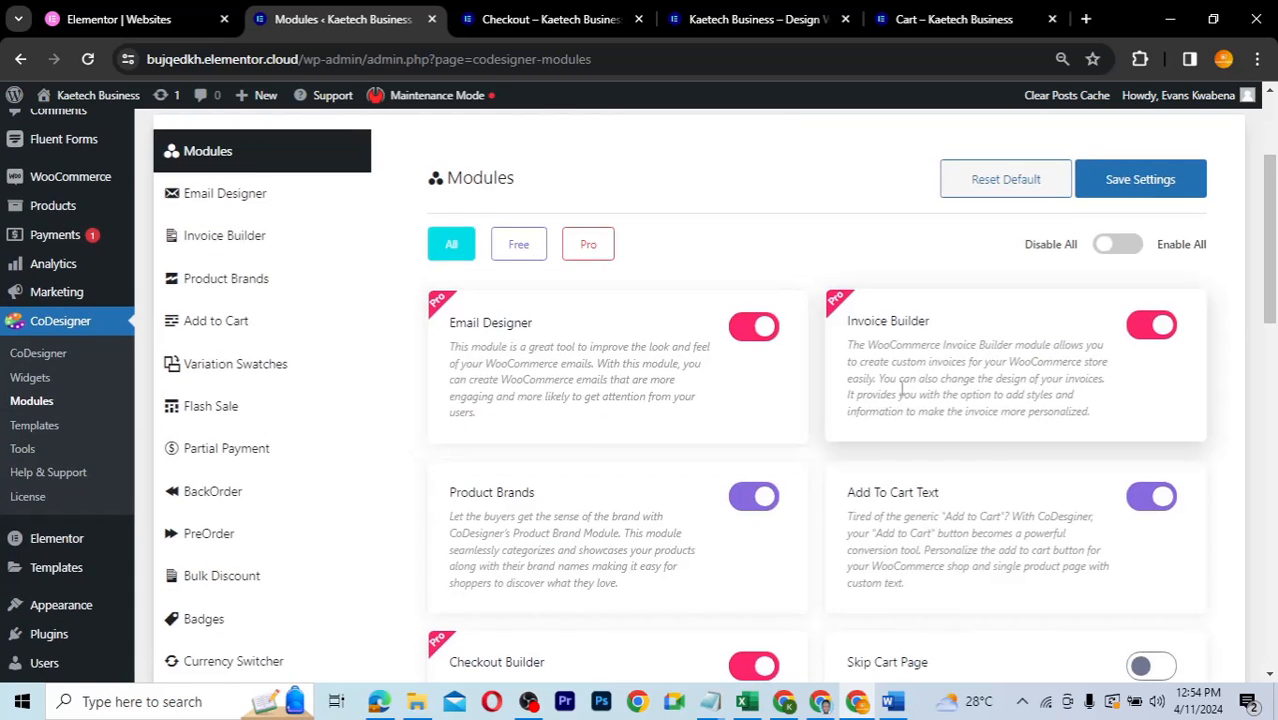
scroll(901, 388, down, 2)
scroll(901, 388, up, 1)
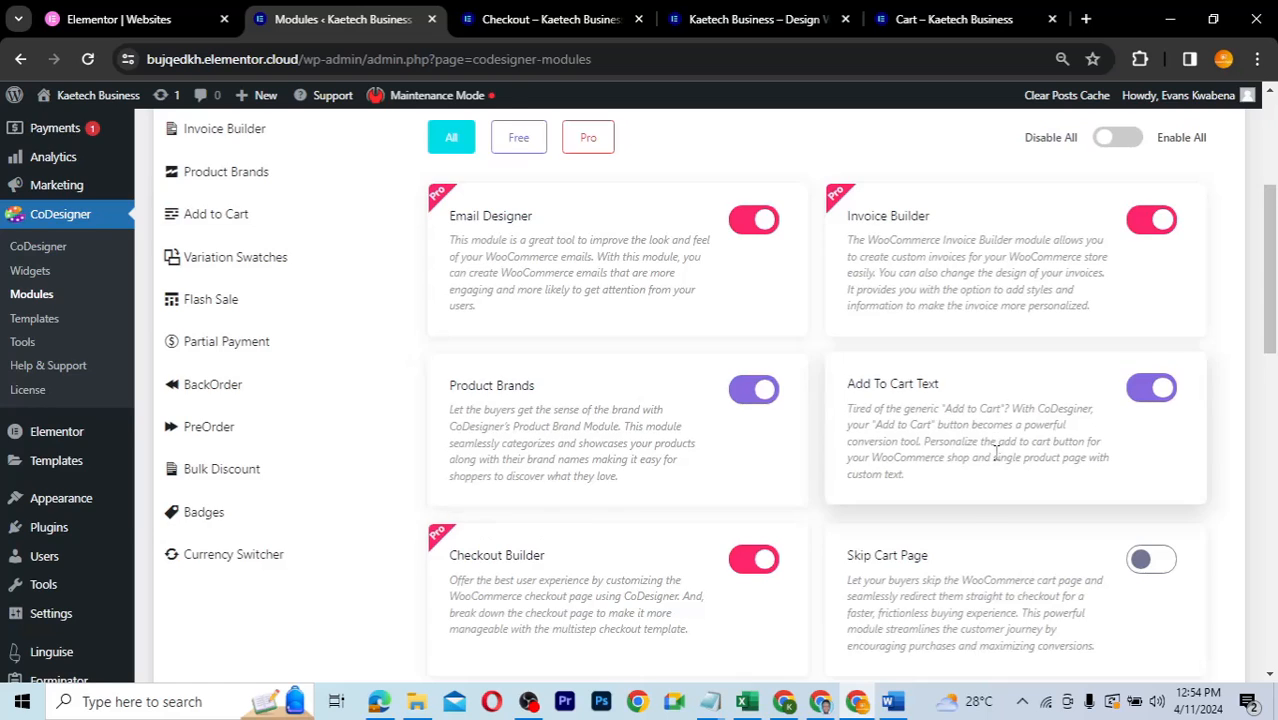
scroll(995, 447, down, 3)
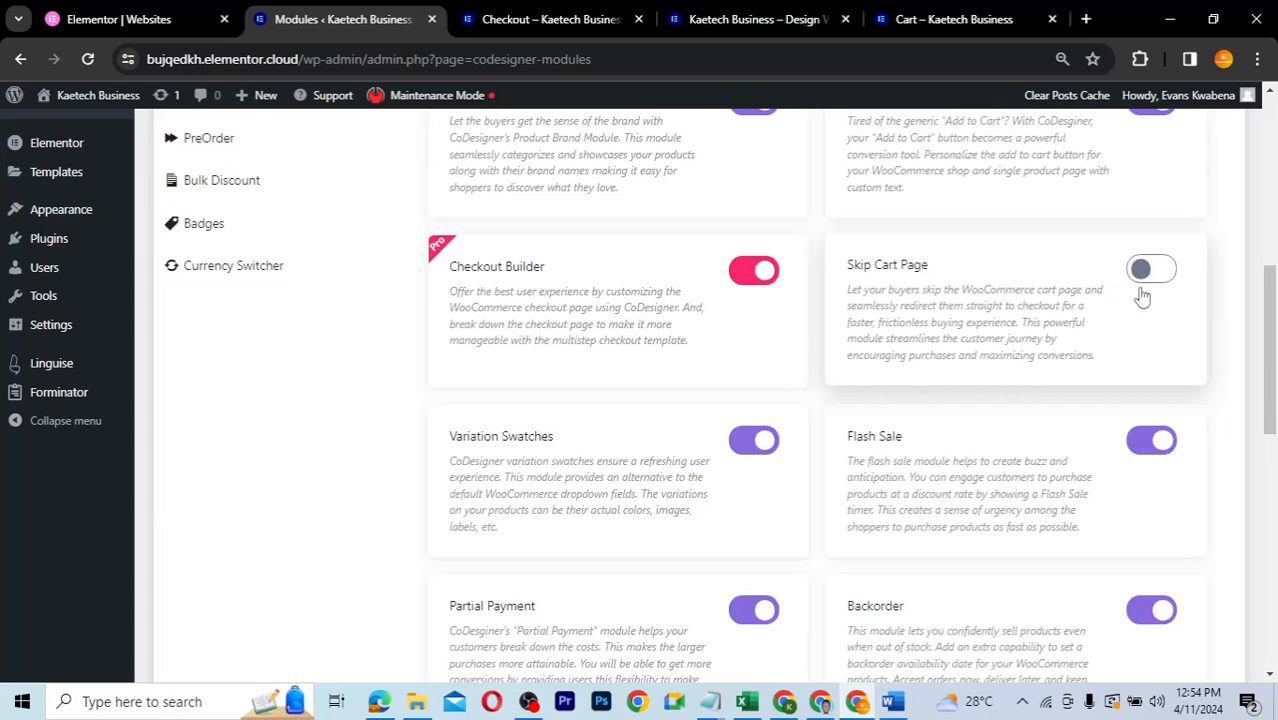
scroll(845, 440, down, 2)
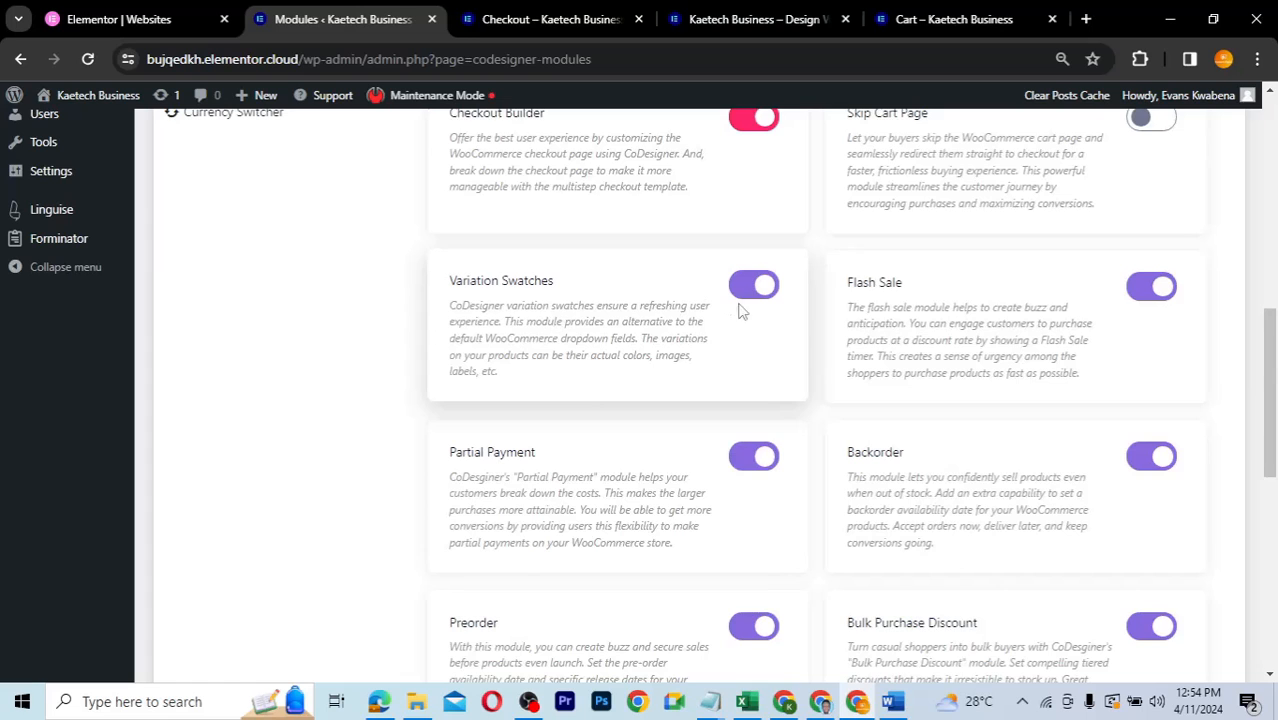
scroll(752, 480, down, 5)
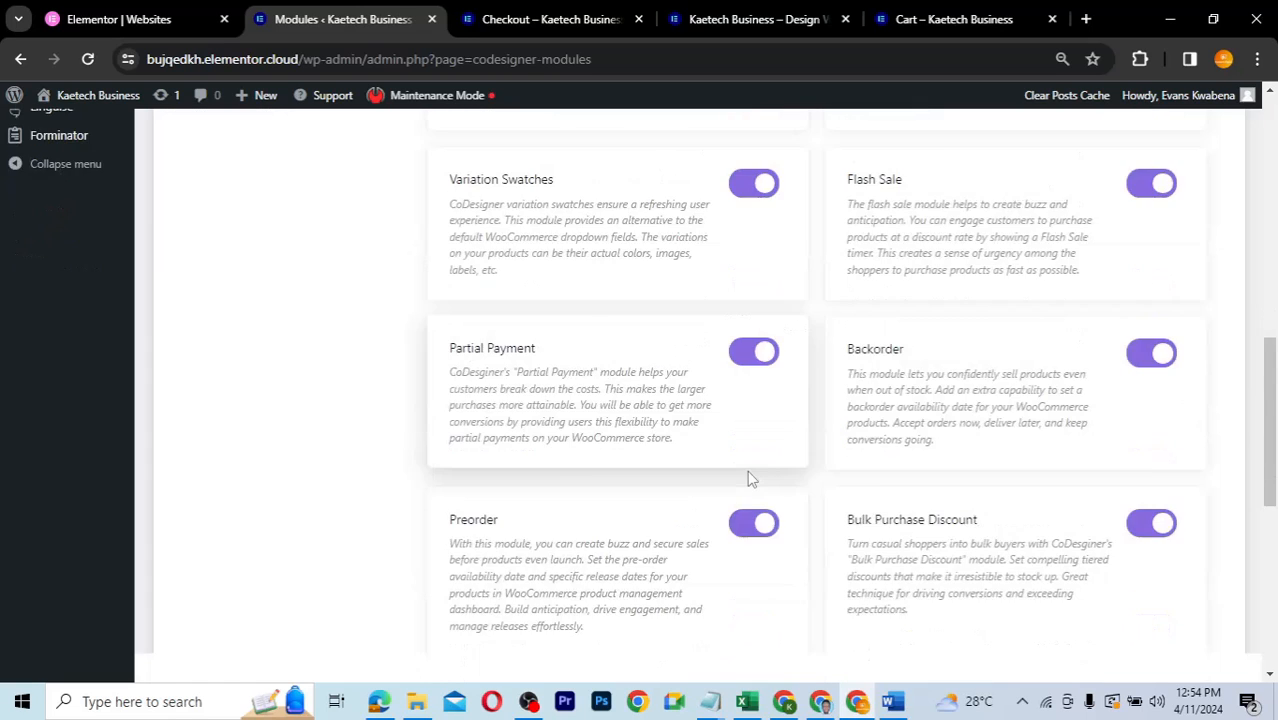
scroll(752, 480, down, 2)
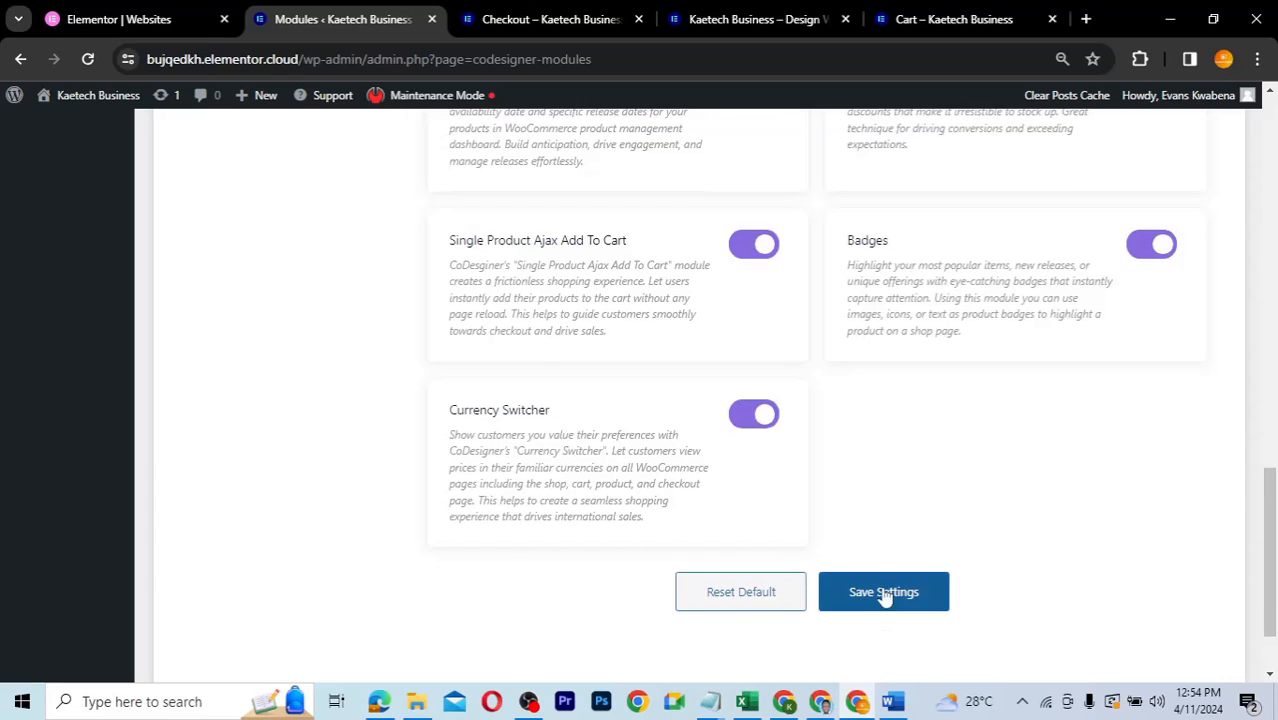
click(890, 592)
scroll(876, 432, up, 3)
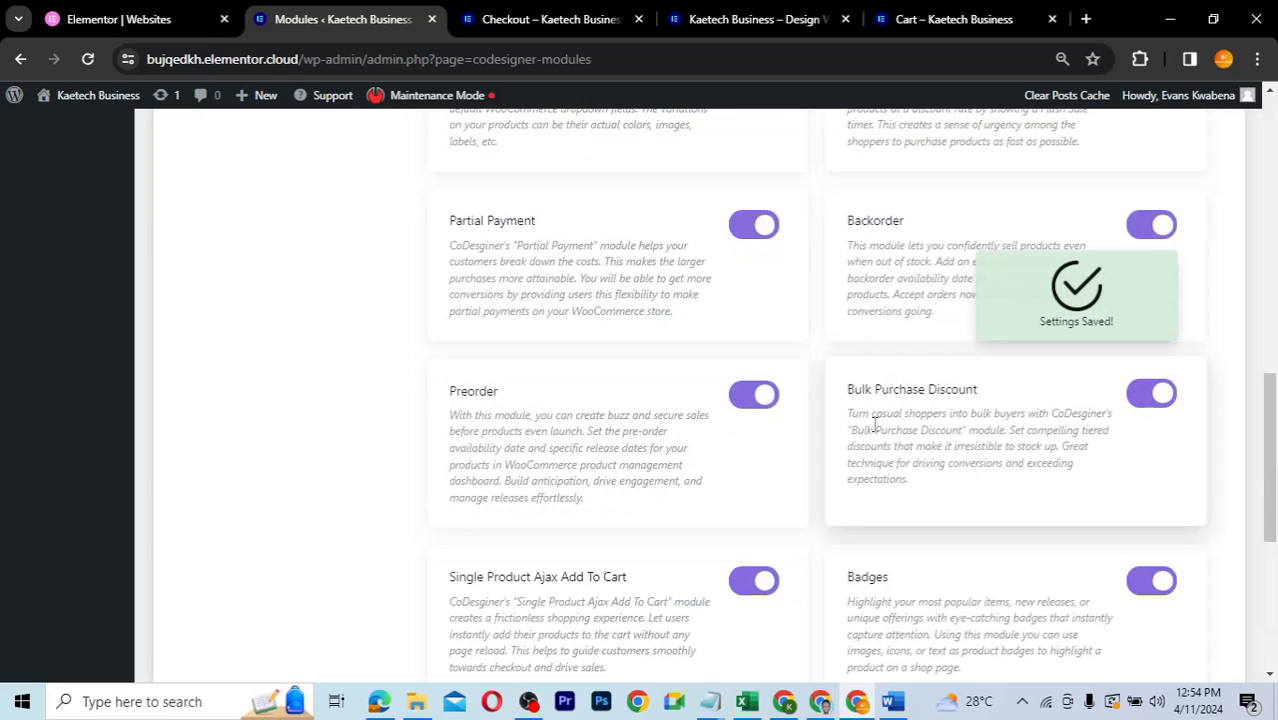
scroll(876, 424, up, 3)
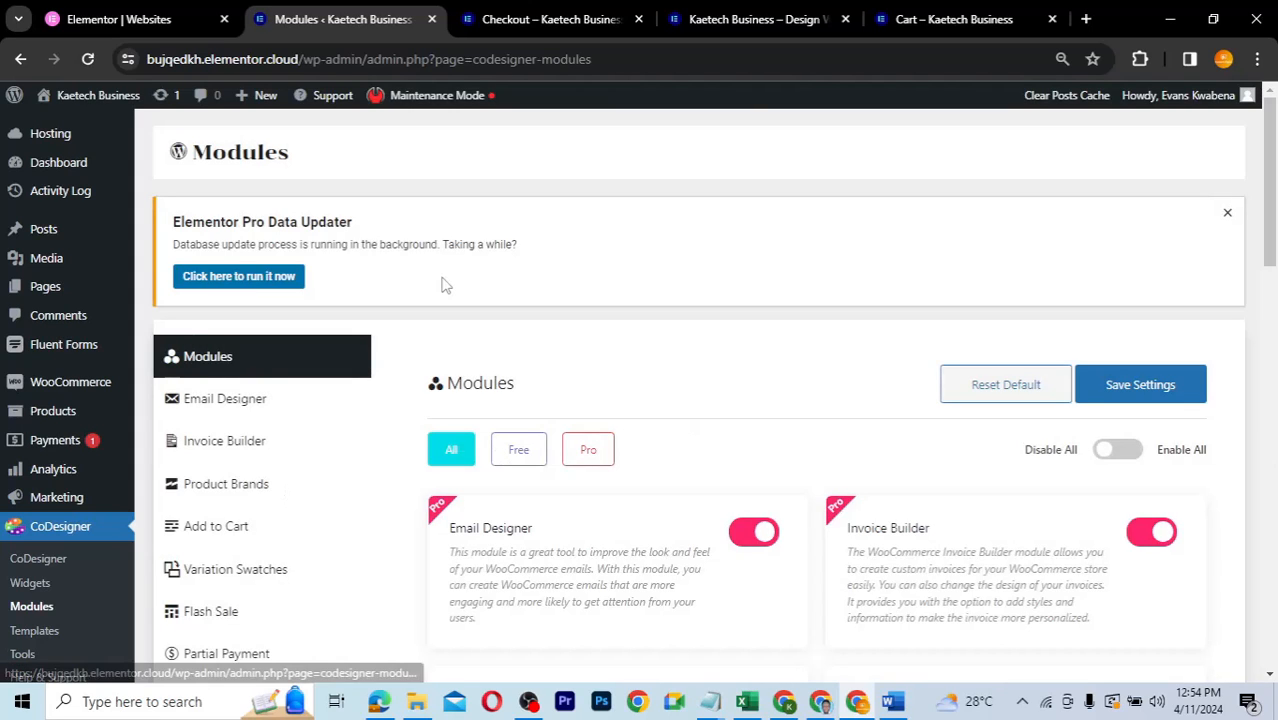
- Open the All Pages list from the Pages menu
mouse_move(37, 296)
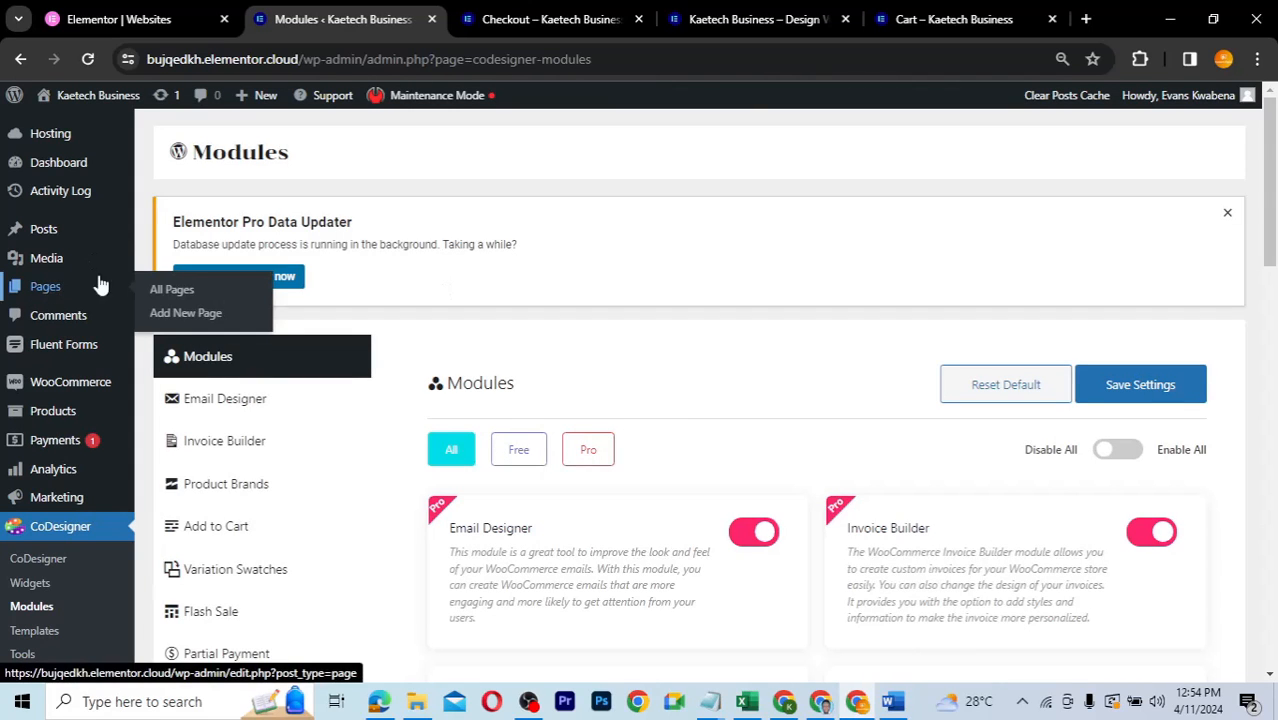
click(172, 291)
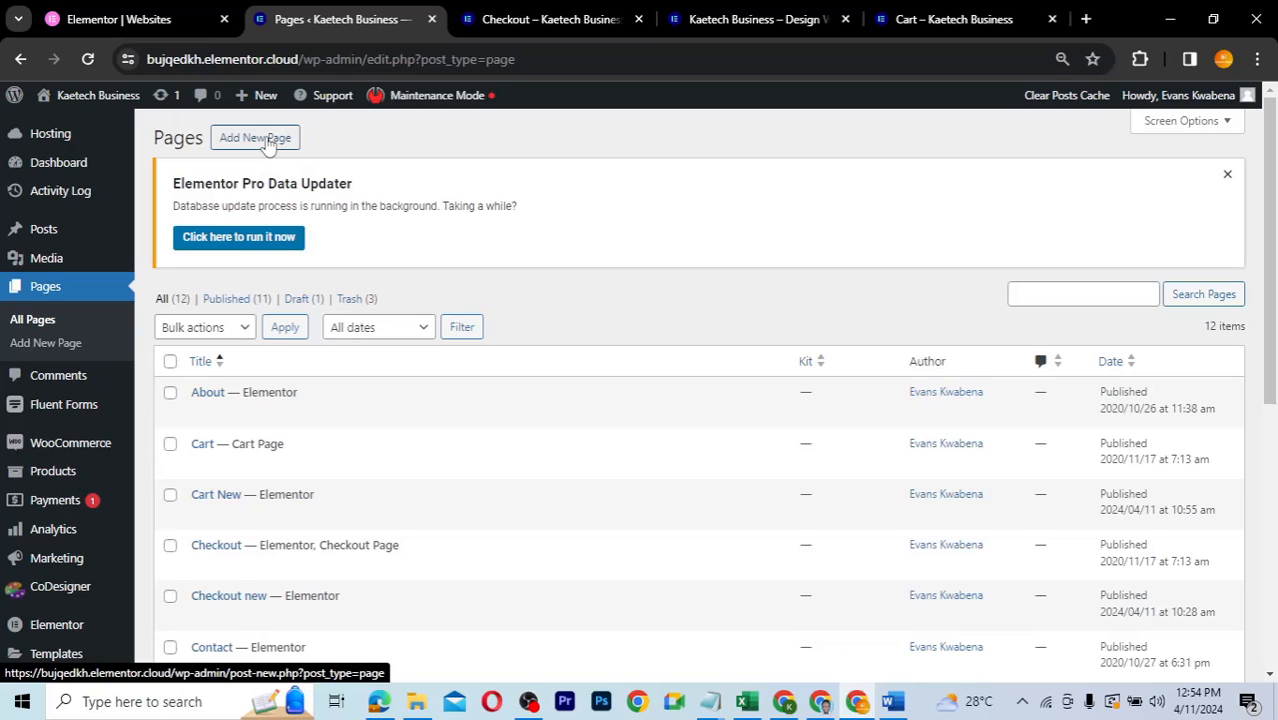
- Create and publish a page titled 'Checkout 2' with the Elementor Full Width template
click(268, 141)
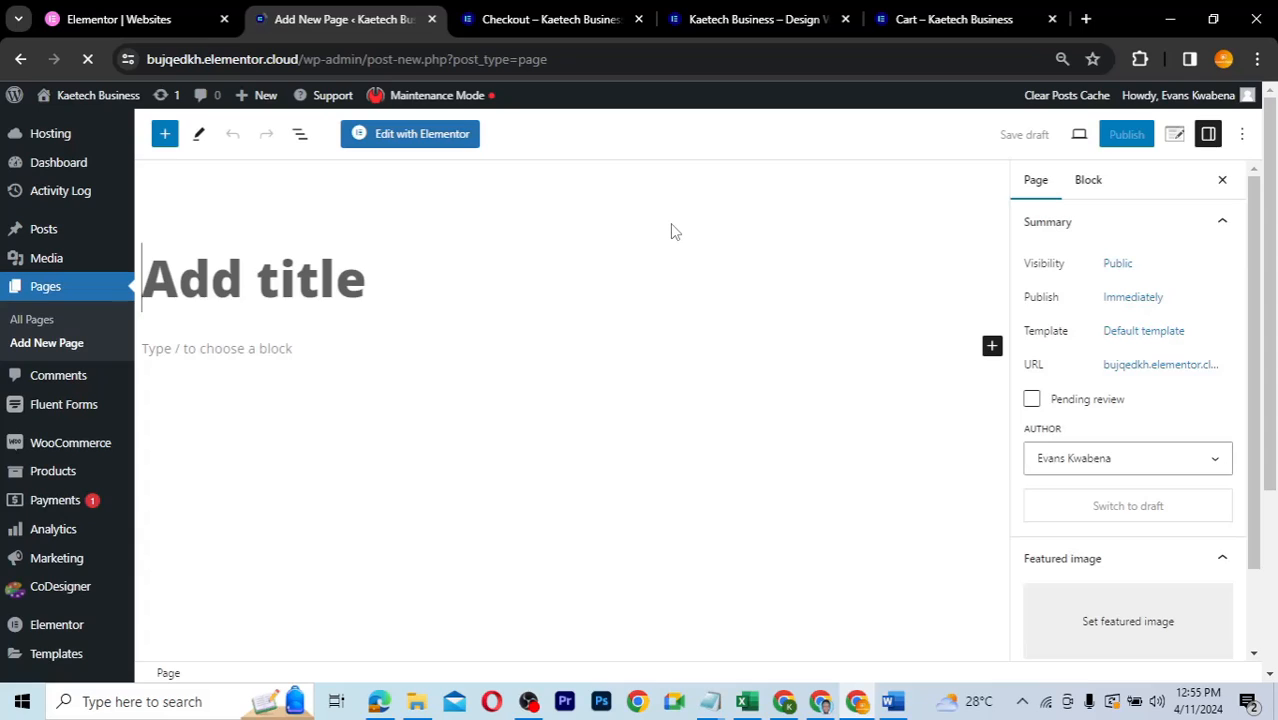
text(C)
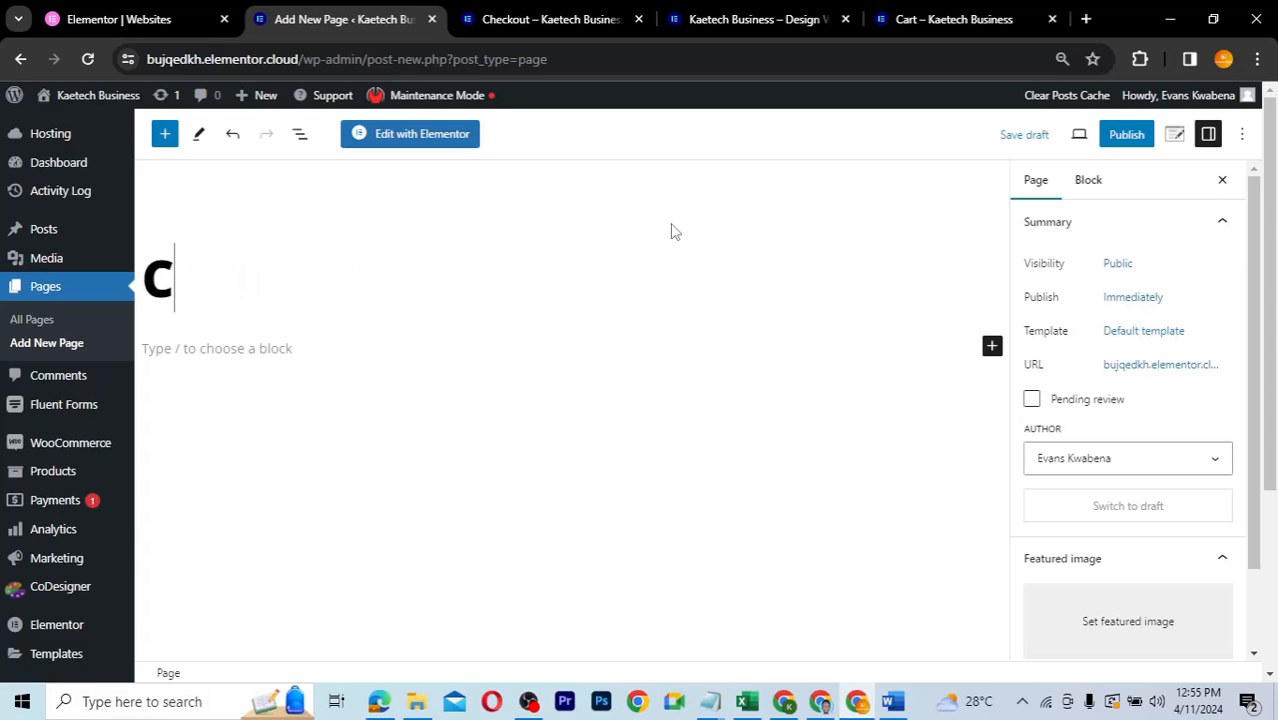
text(heckout)
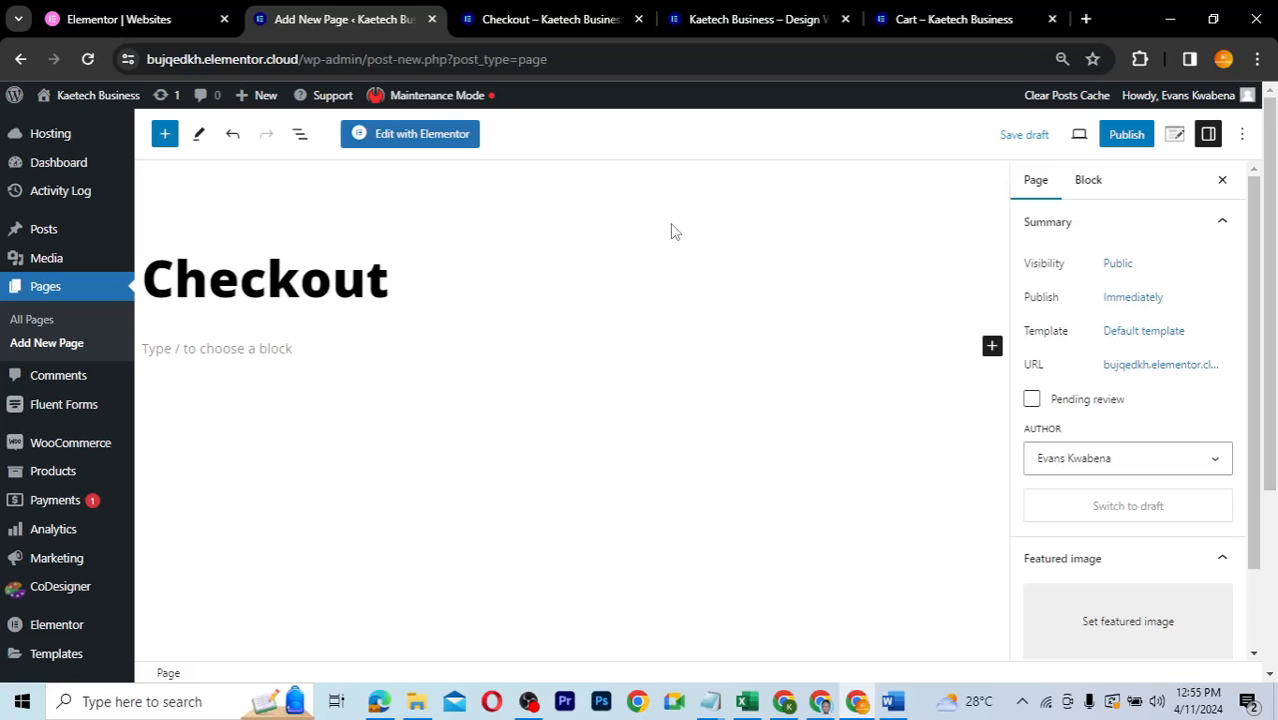
text( 2)
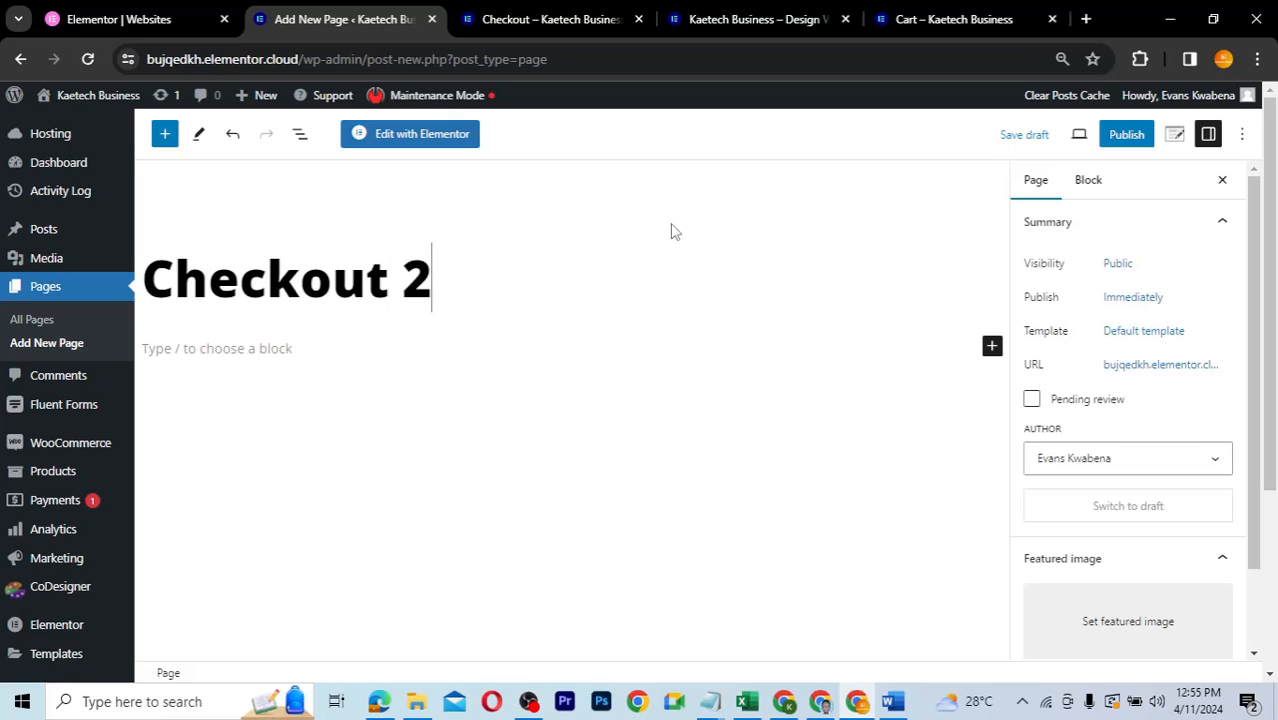
click(1130, 340)
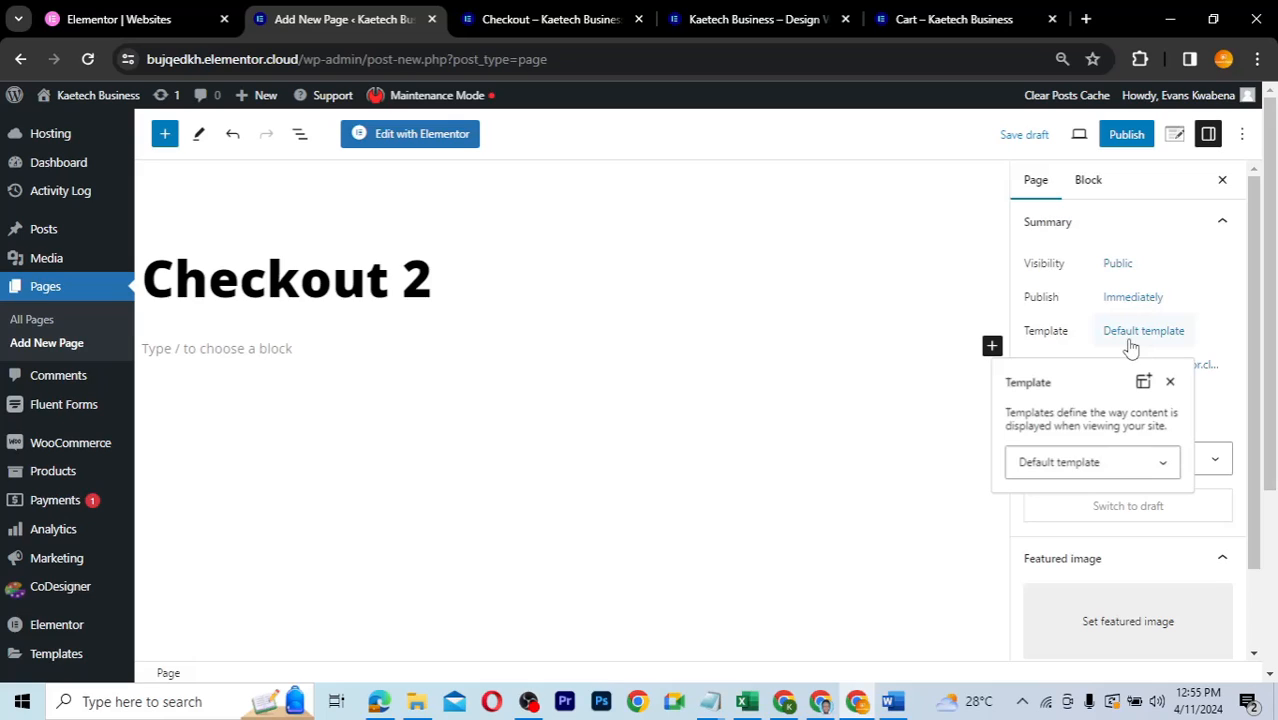
click(1055, 461)
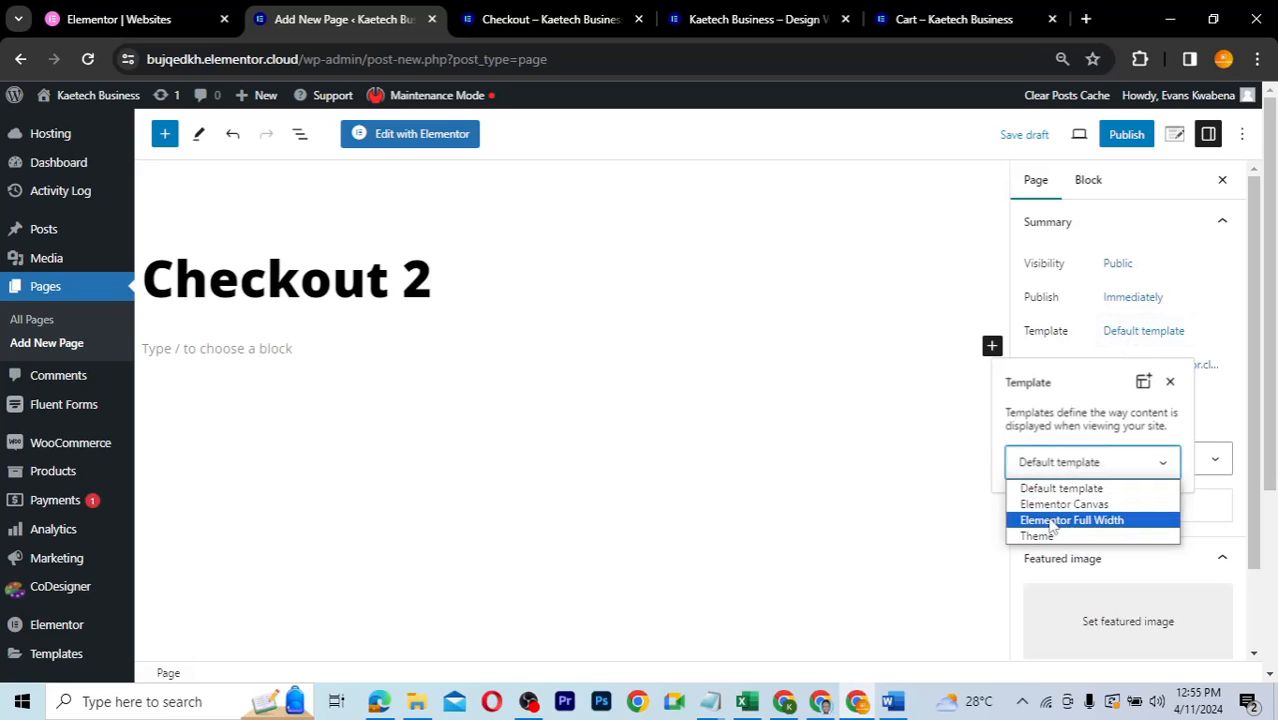
click(1052, 520)
click(1090, 347)
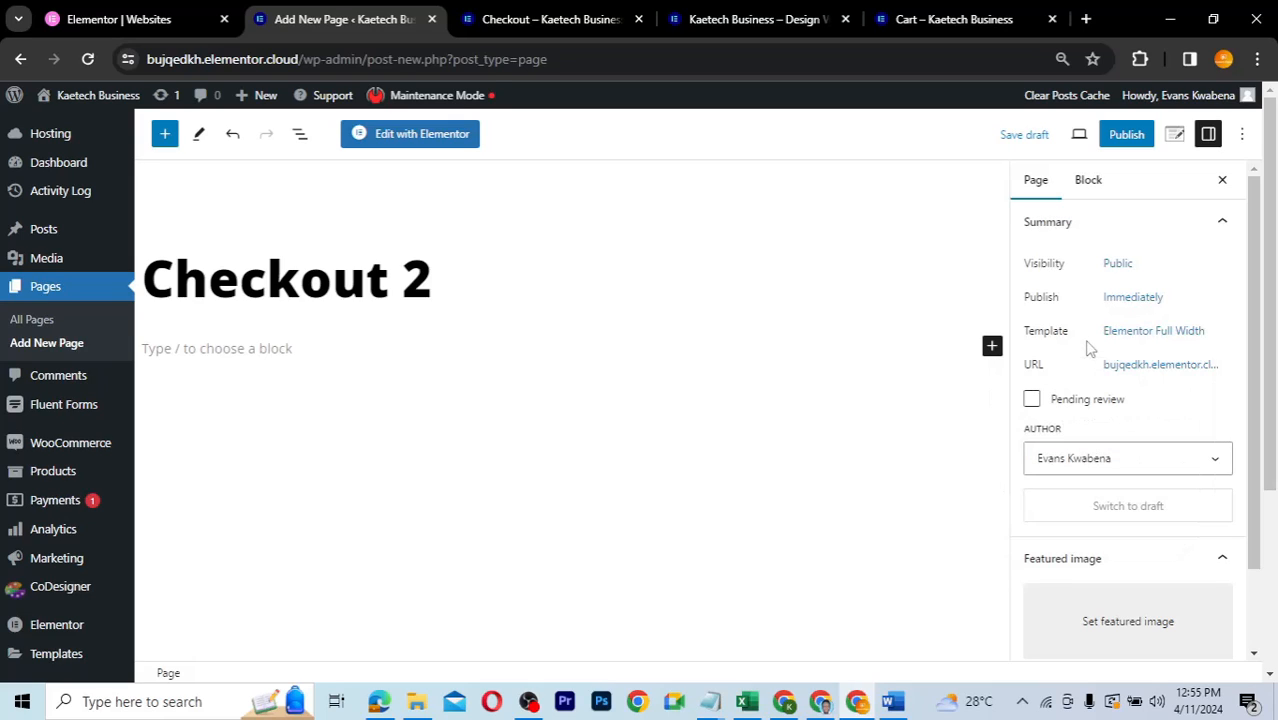
click(1124, 140)
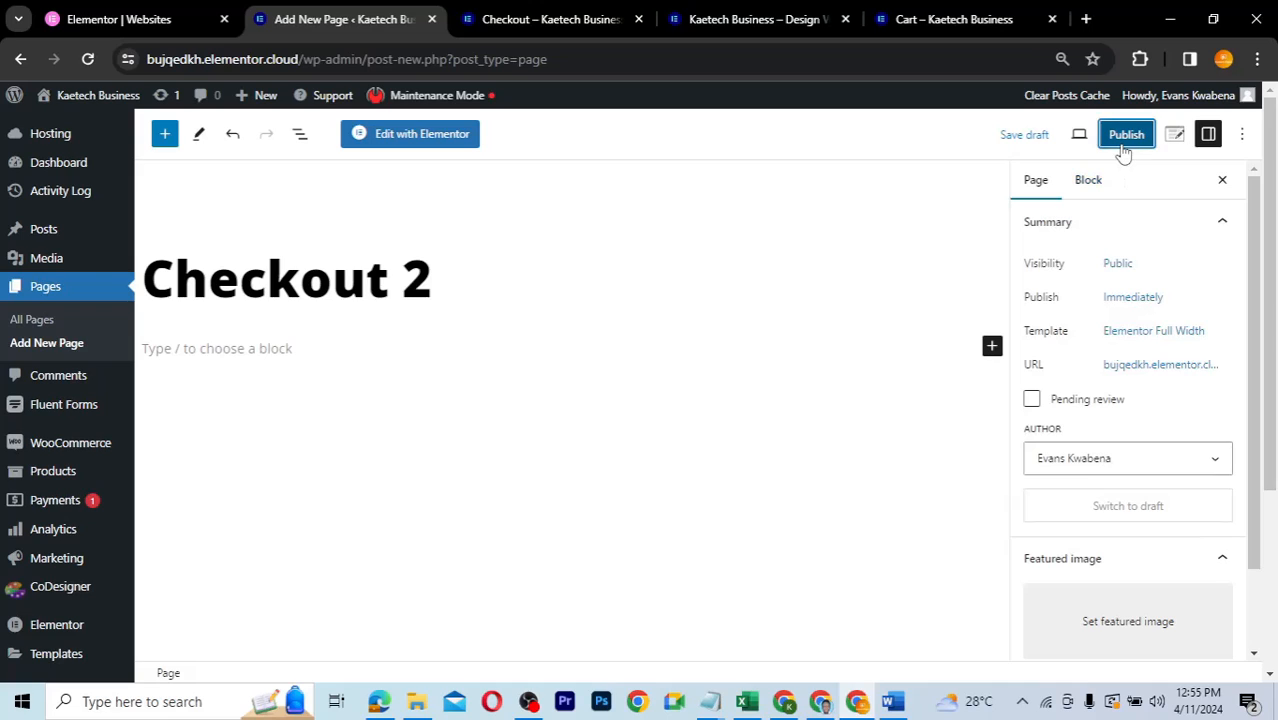
click(1118, 138)
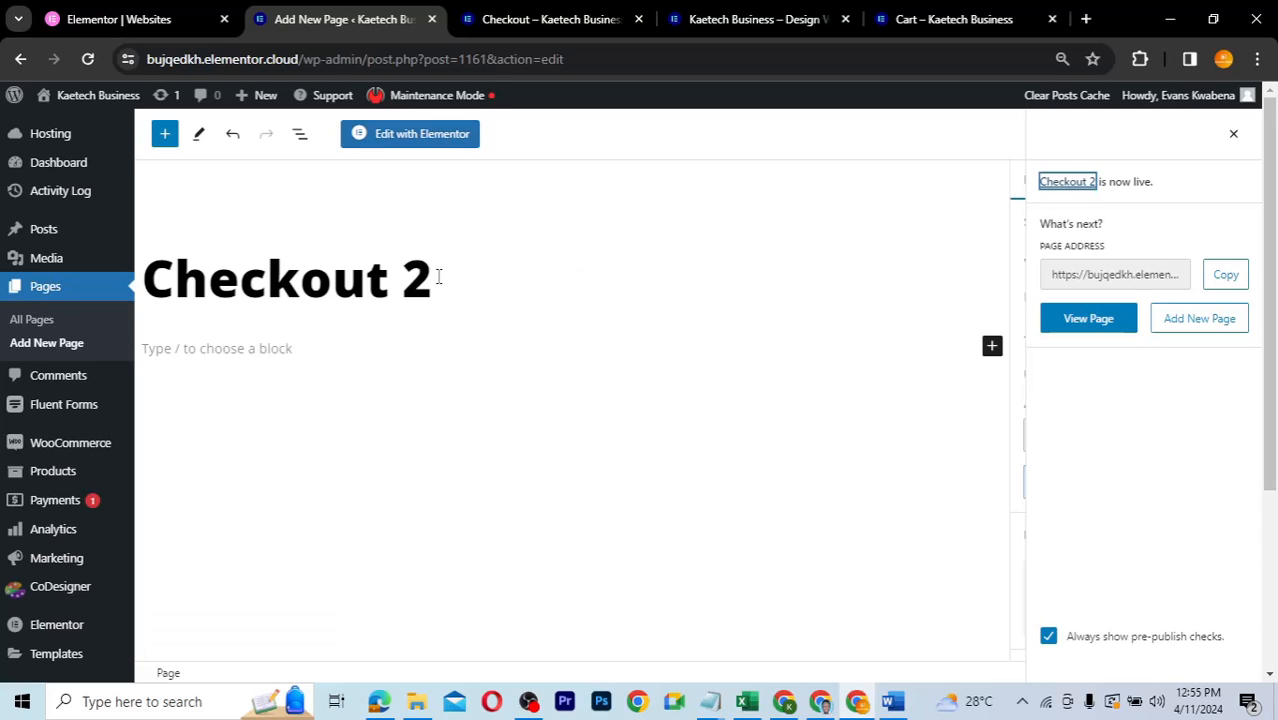
- Open Checkout 2 in Elementor and add a new Flexbox section
click(397, 137)
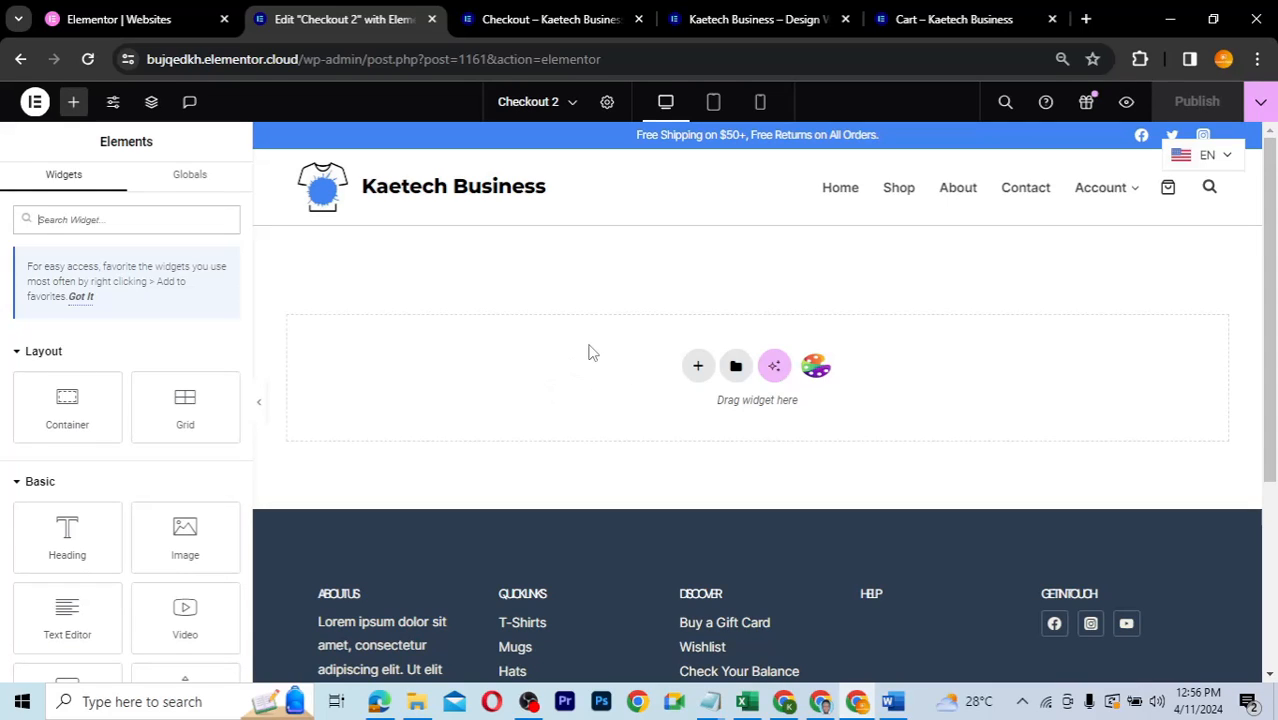
click(699, 368)
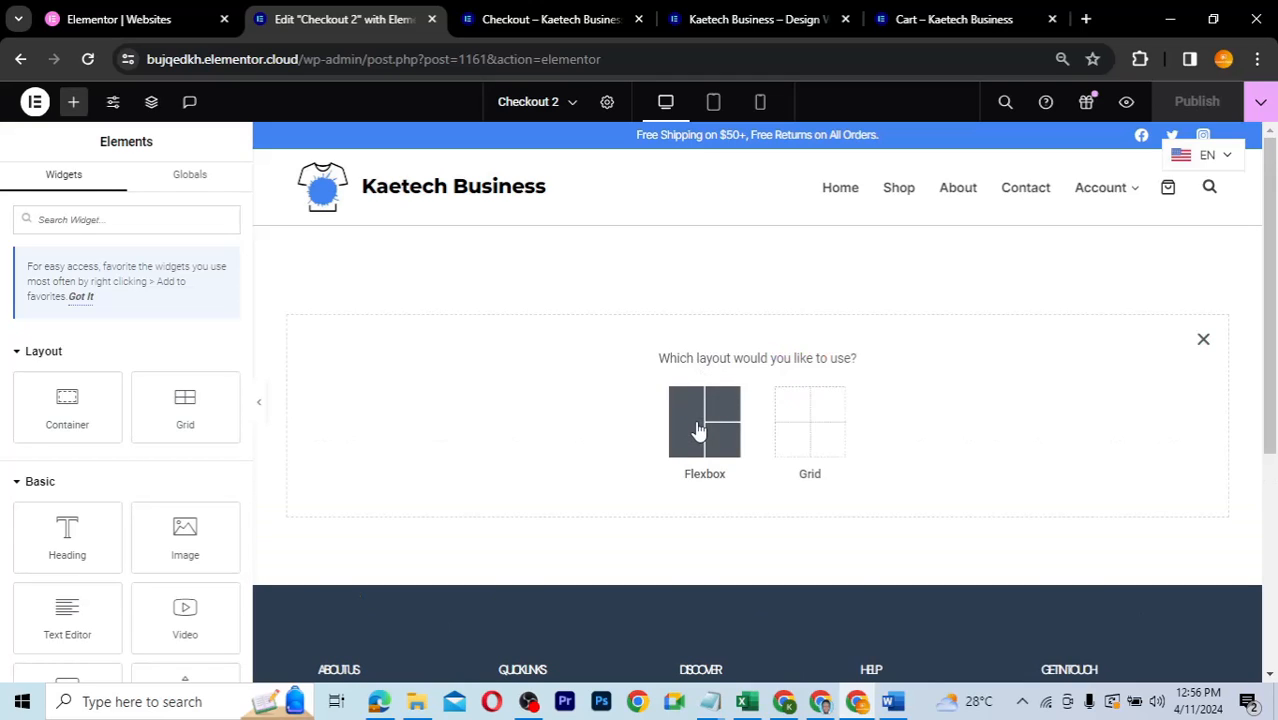
click(701, 443)
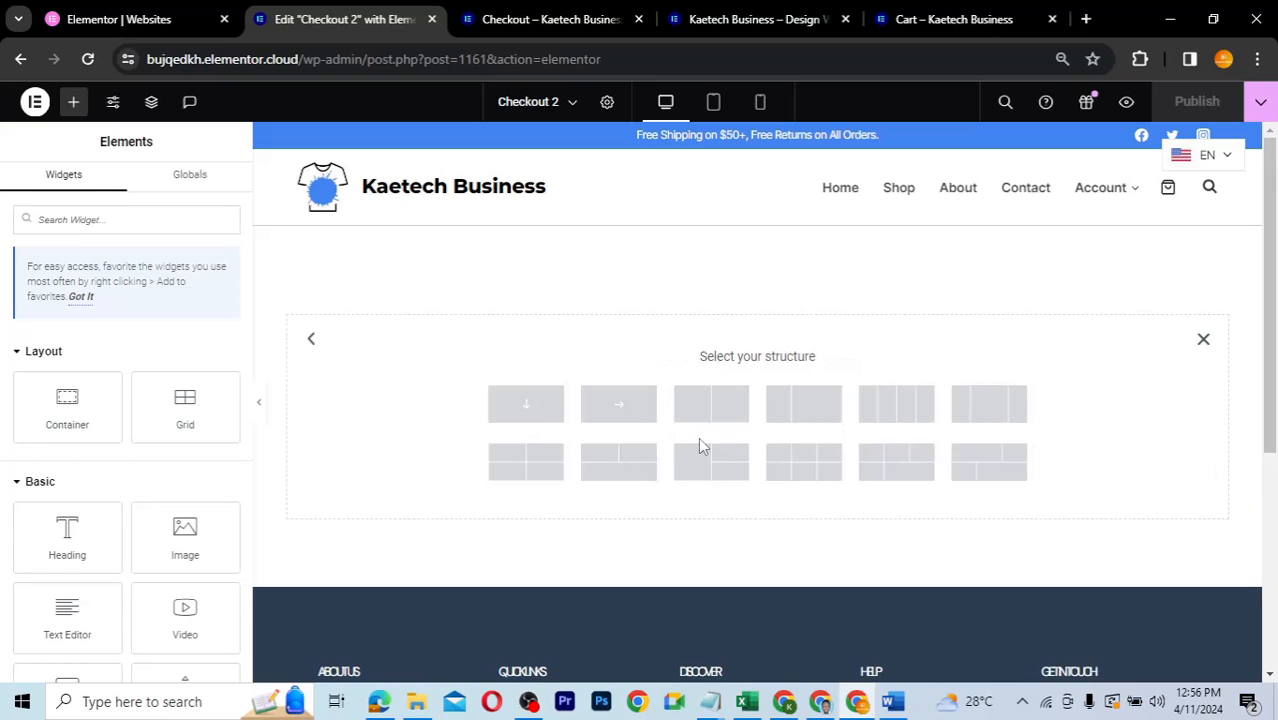
- Add a single full-width container with a 350 px minimum height
click(524, 407)
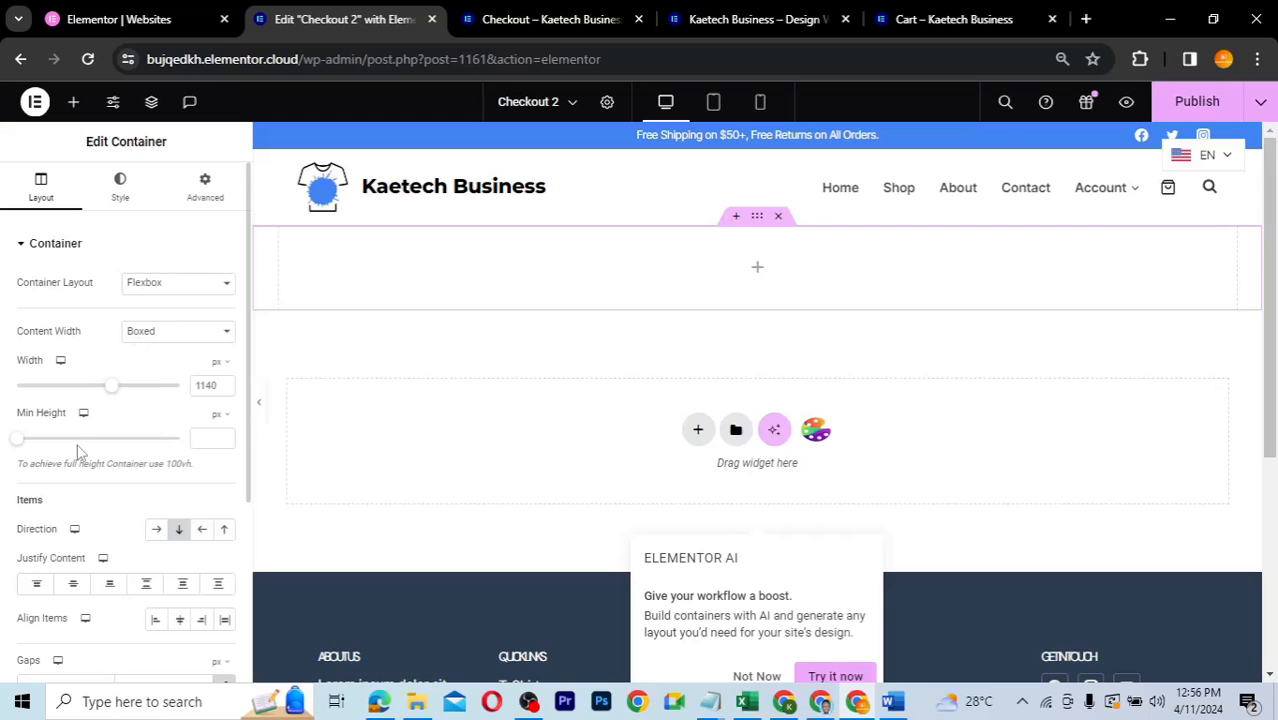
click(204, 444)
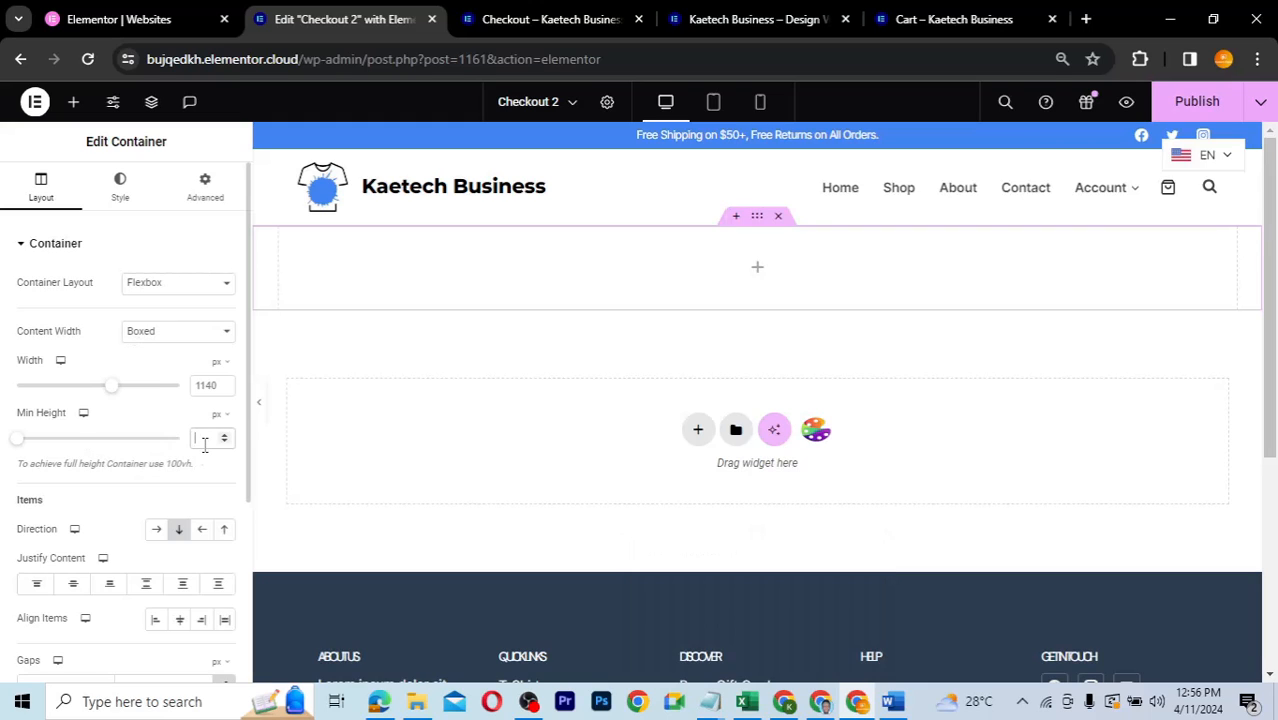
text(350)
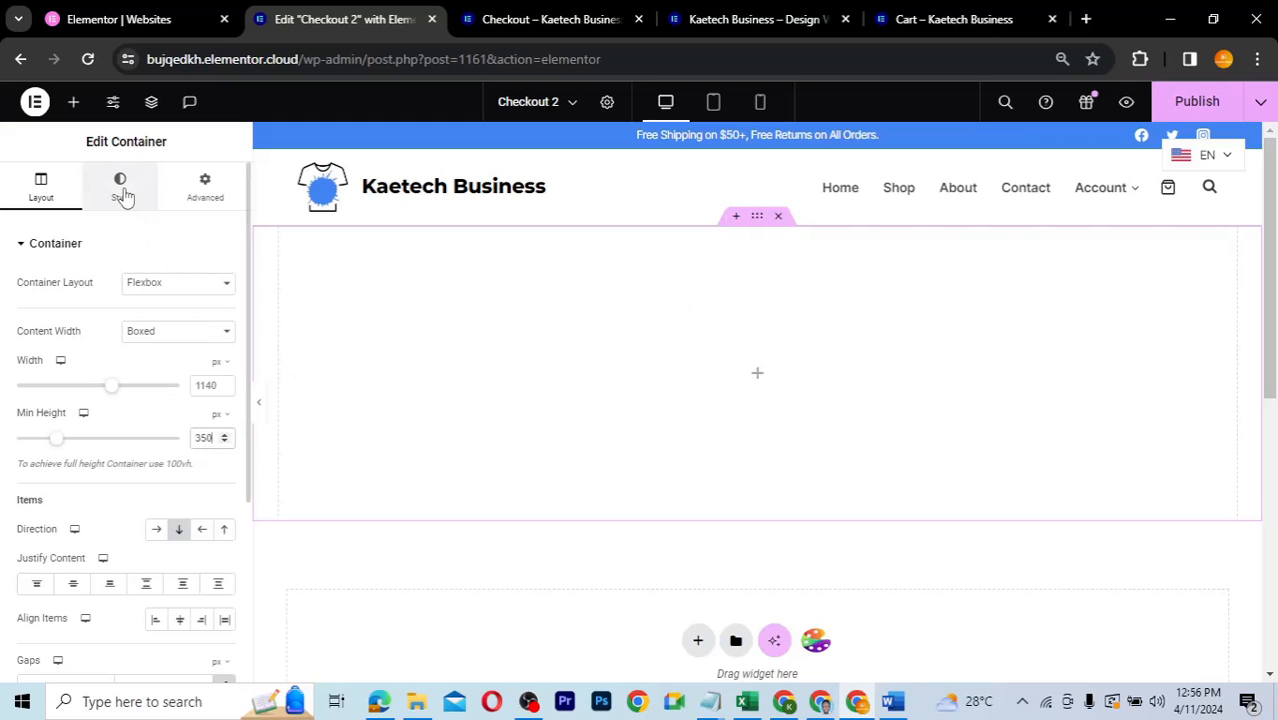
- Give the container 50 px top and bottom padding
click(207, 194)
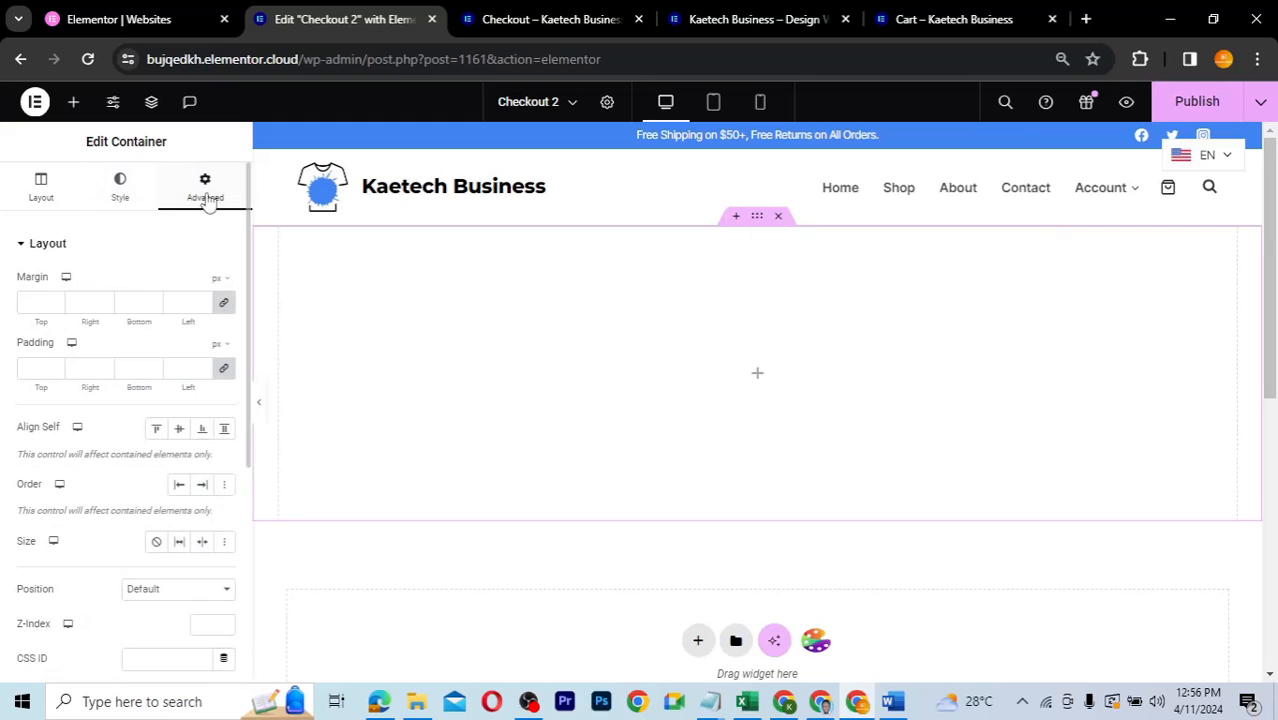
click(224, 370)
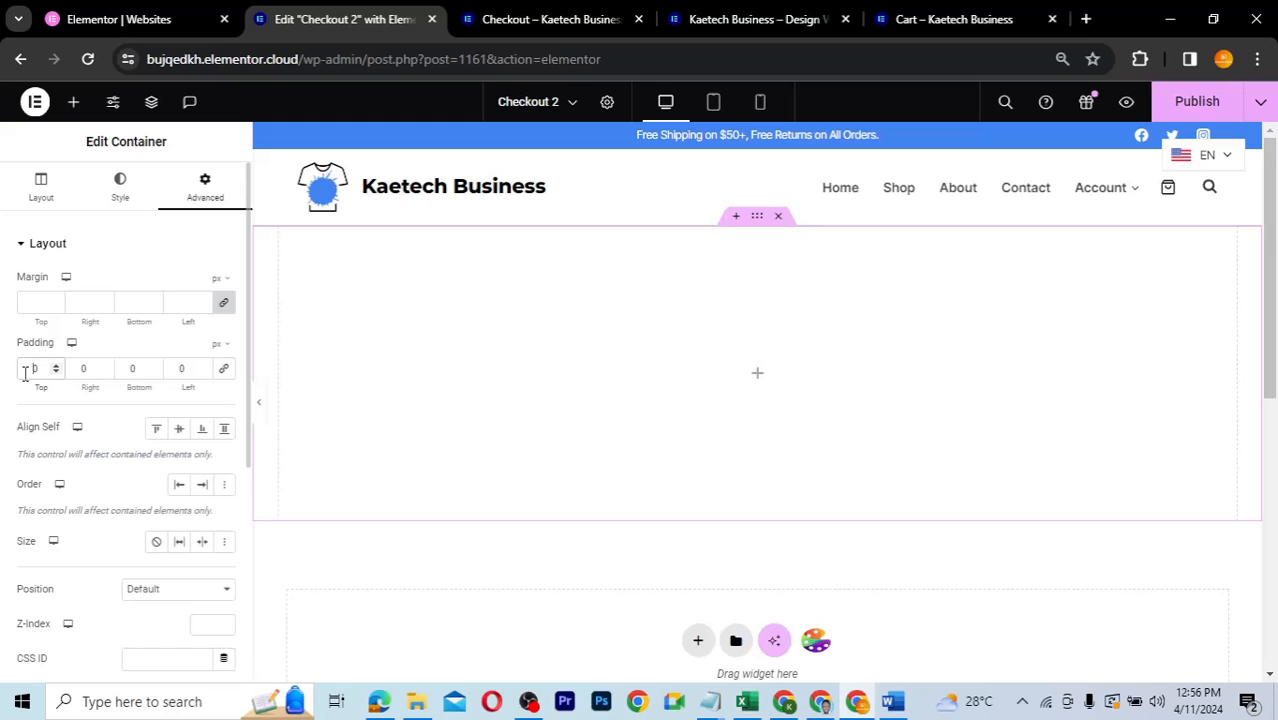
text(5)
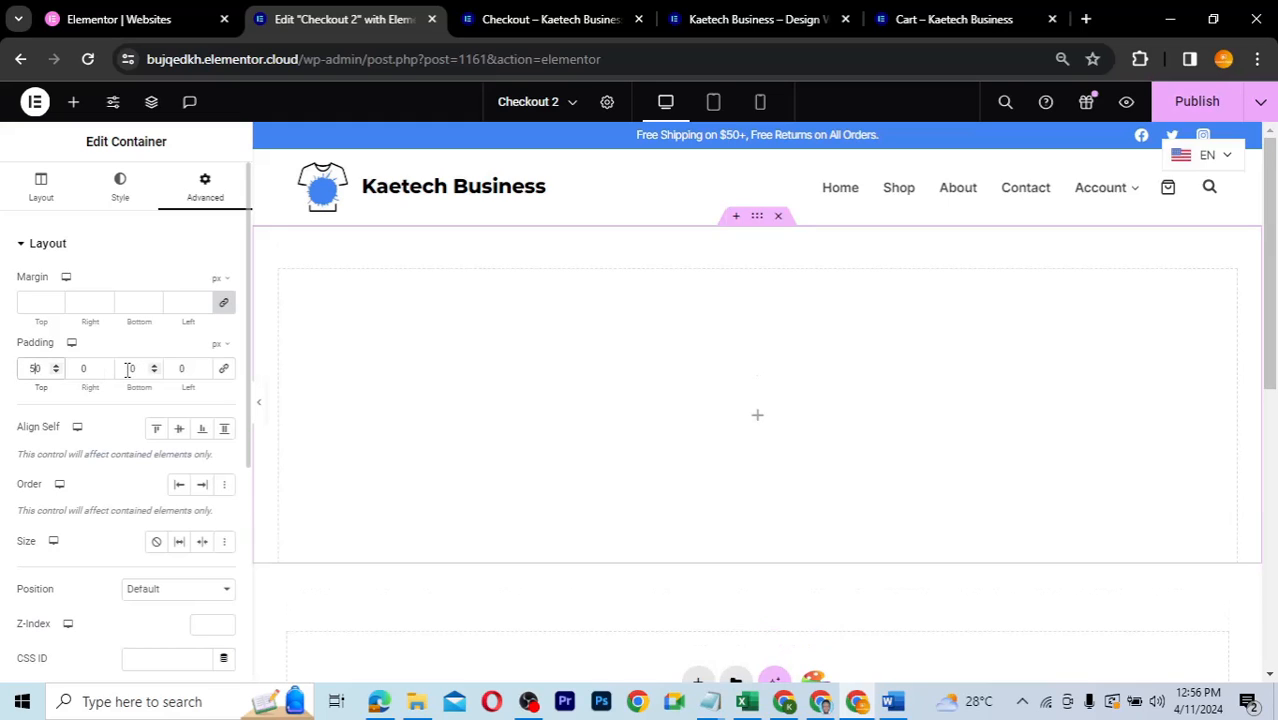
click(127, 370)
text(5)
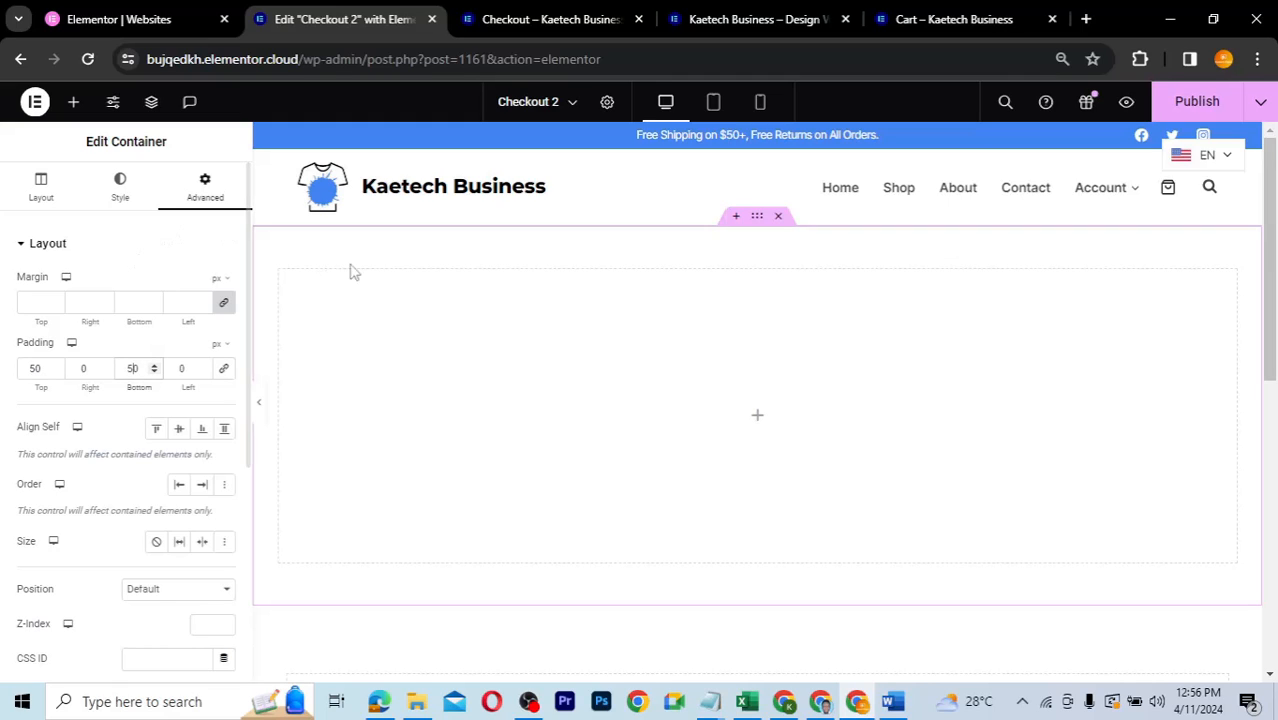
- Centre the container's contents vertically and horizontally
click(45, 193)
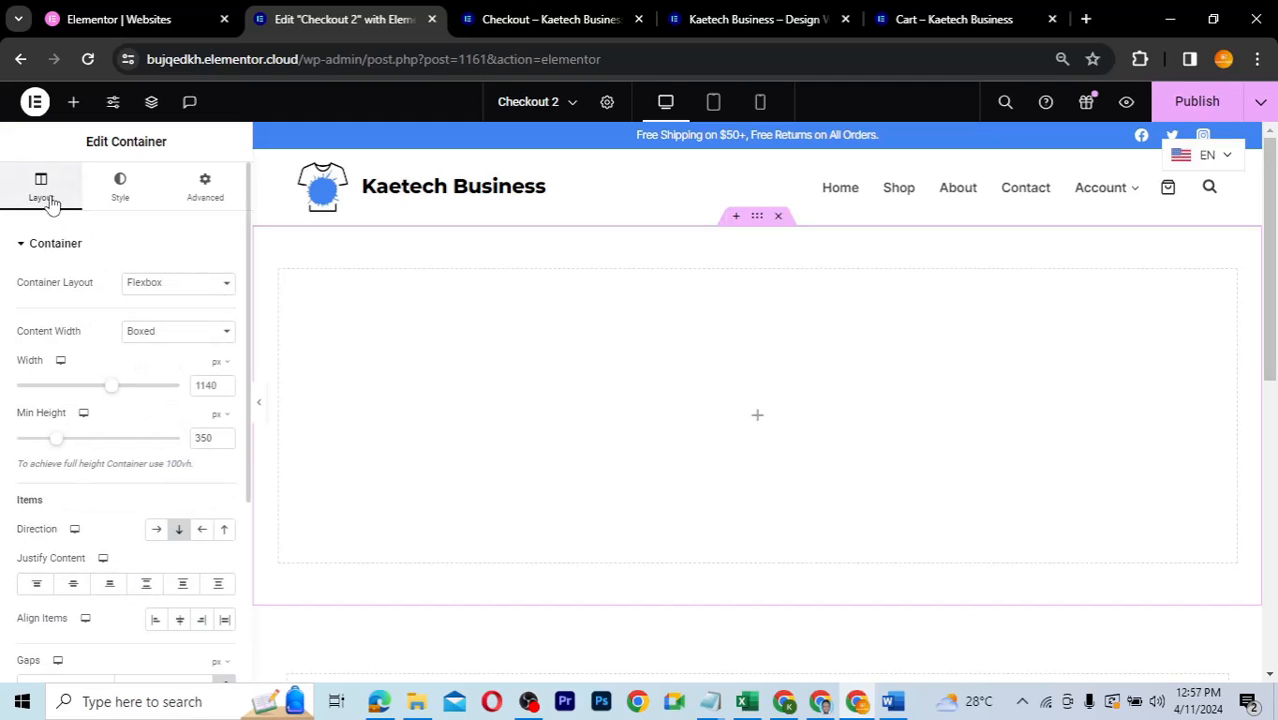
scroll(111, 529, down, 1)
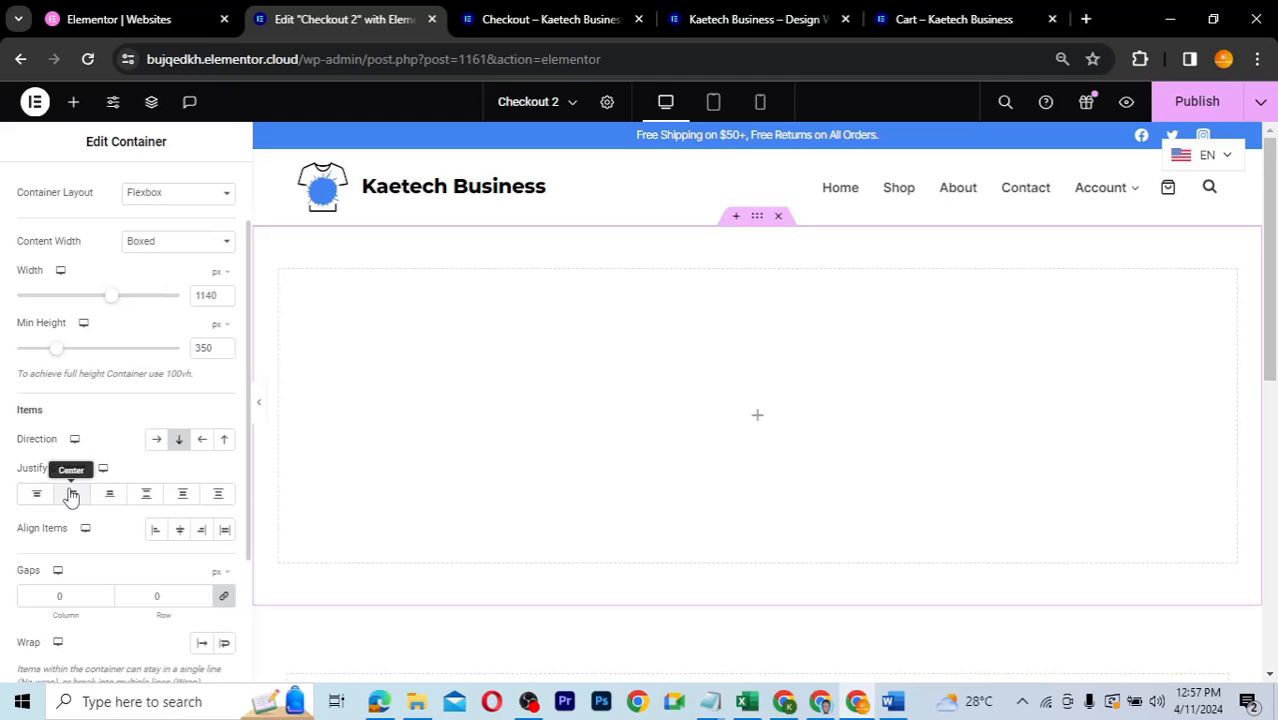
click(77, 499)
click(179, 533)
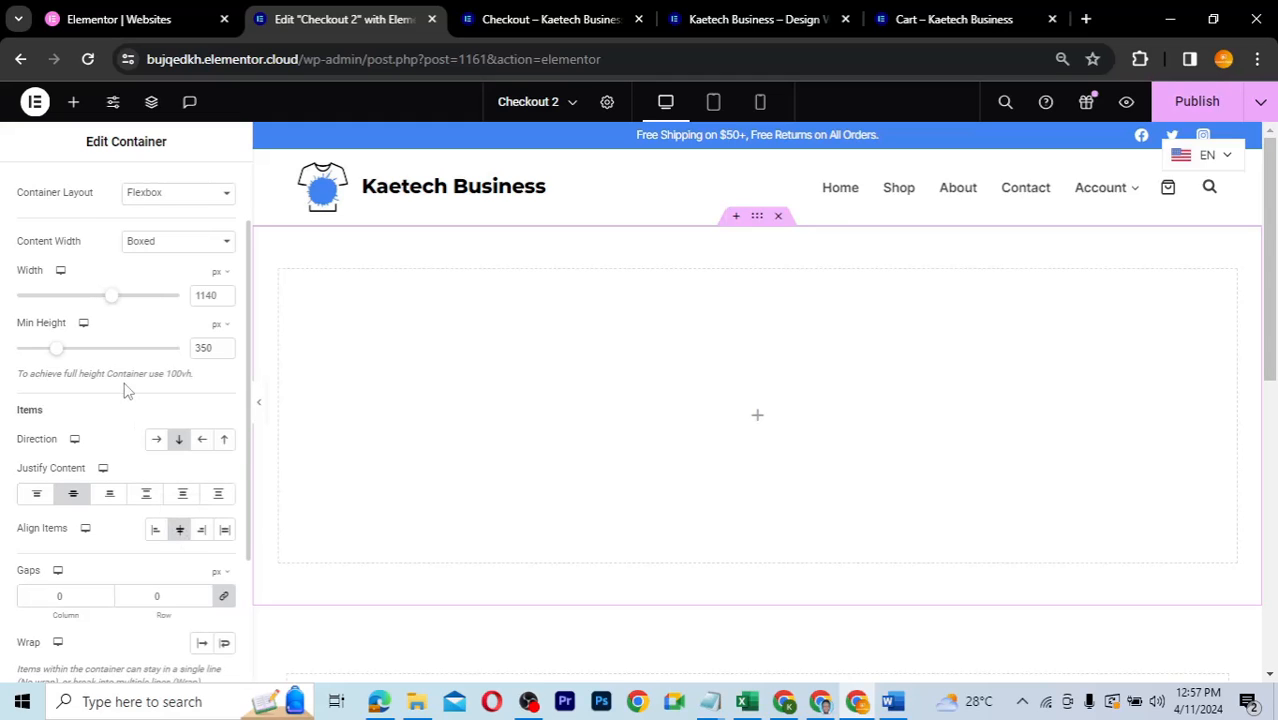
scroll(123, 390, up, 1)
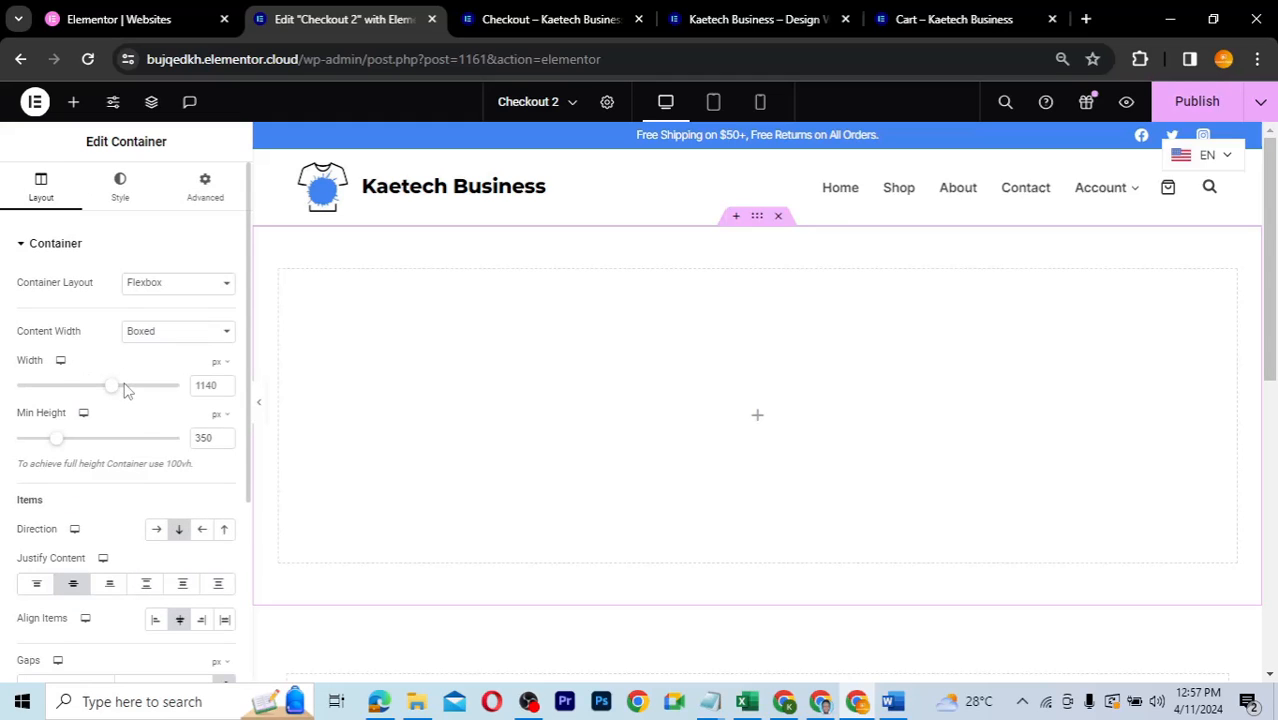
- Set a classic container background using the phone photo post-featured-img2.jpg
click(119, 190)
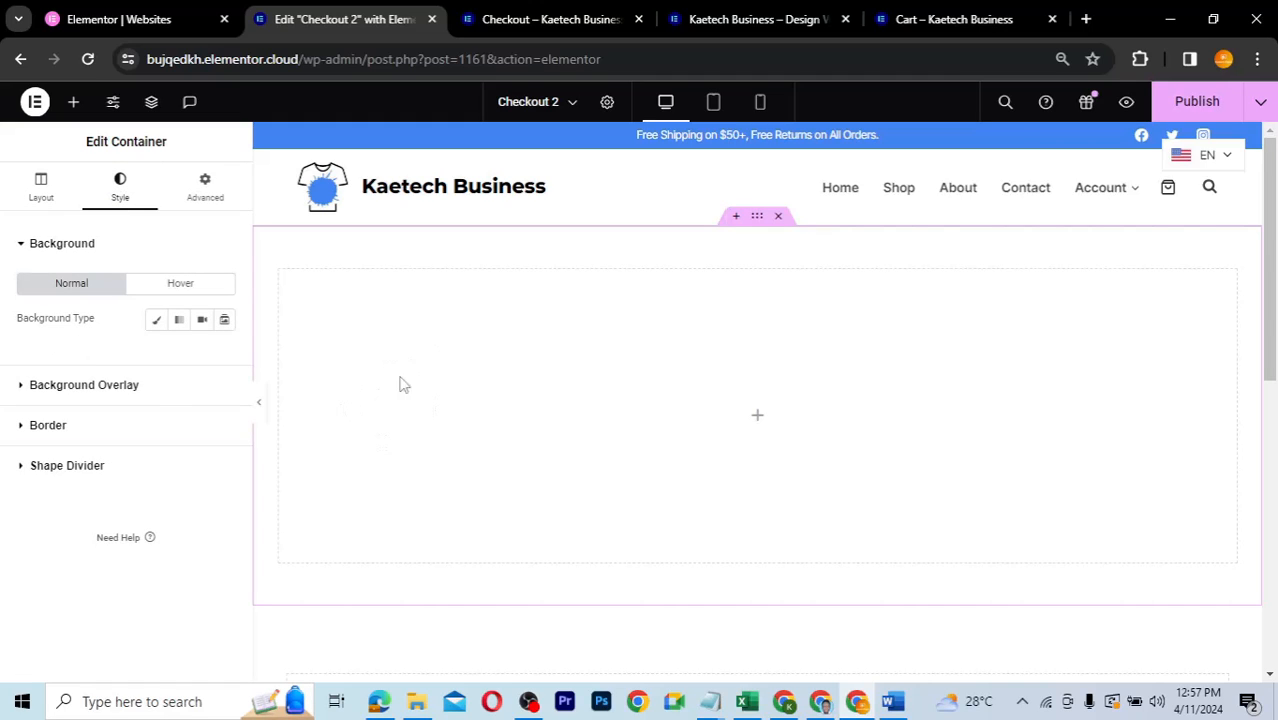
click(157, 322)
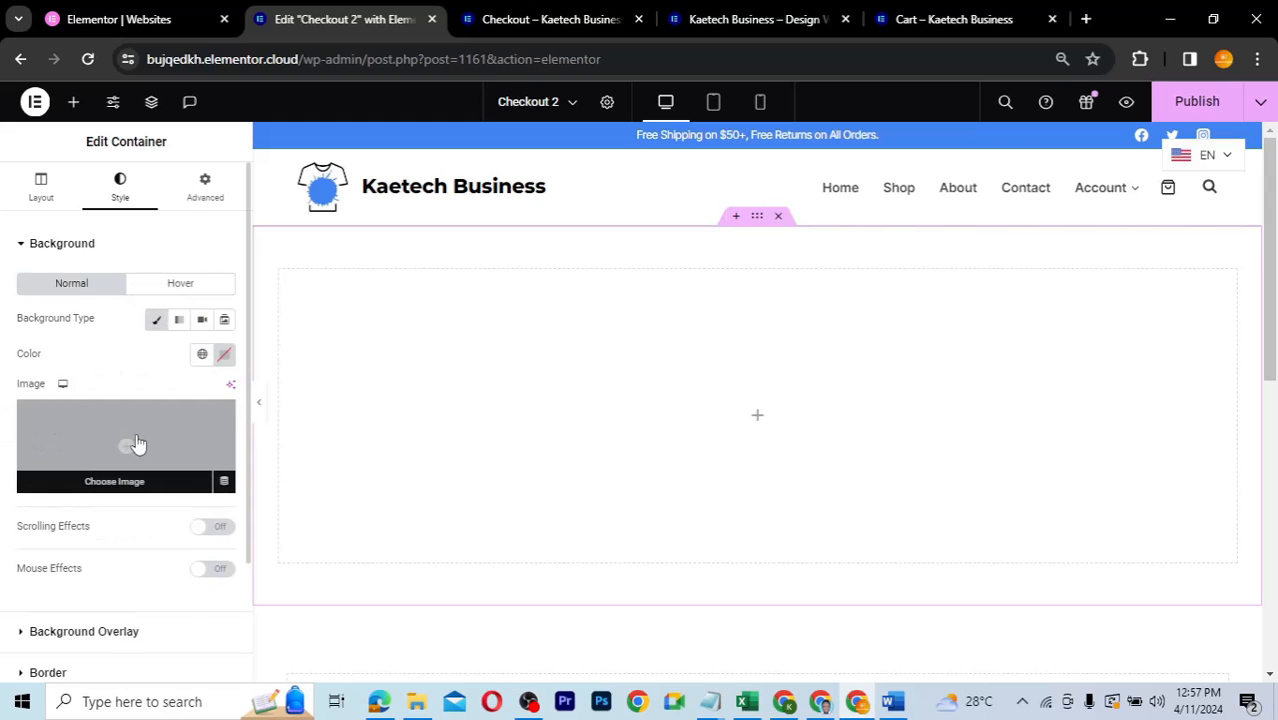
click(137, 444)
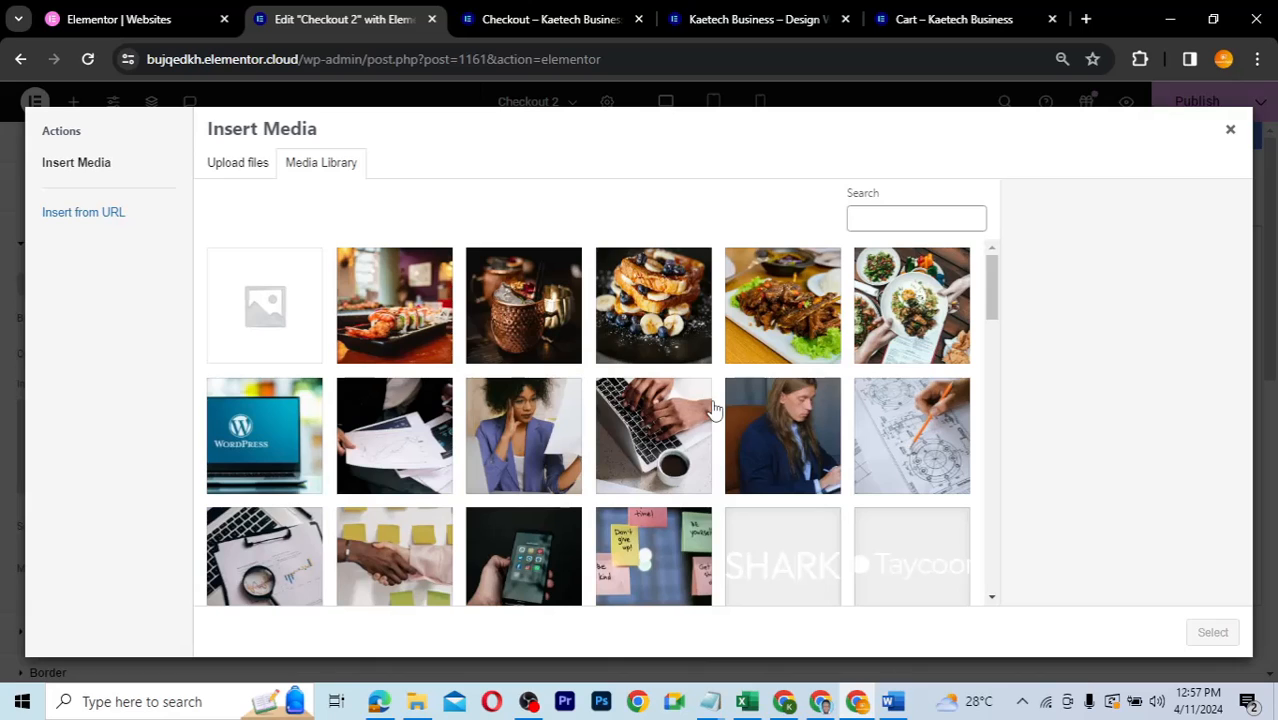
click(538, 545)
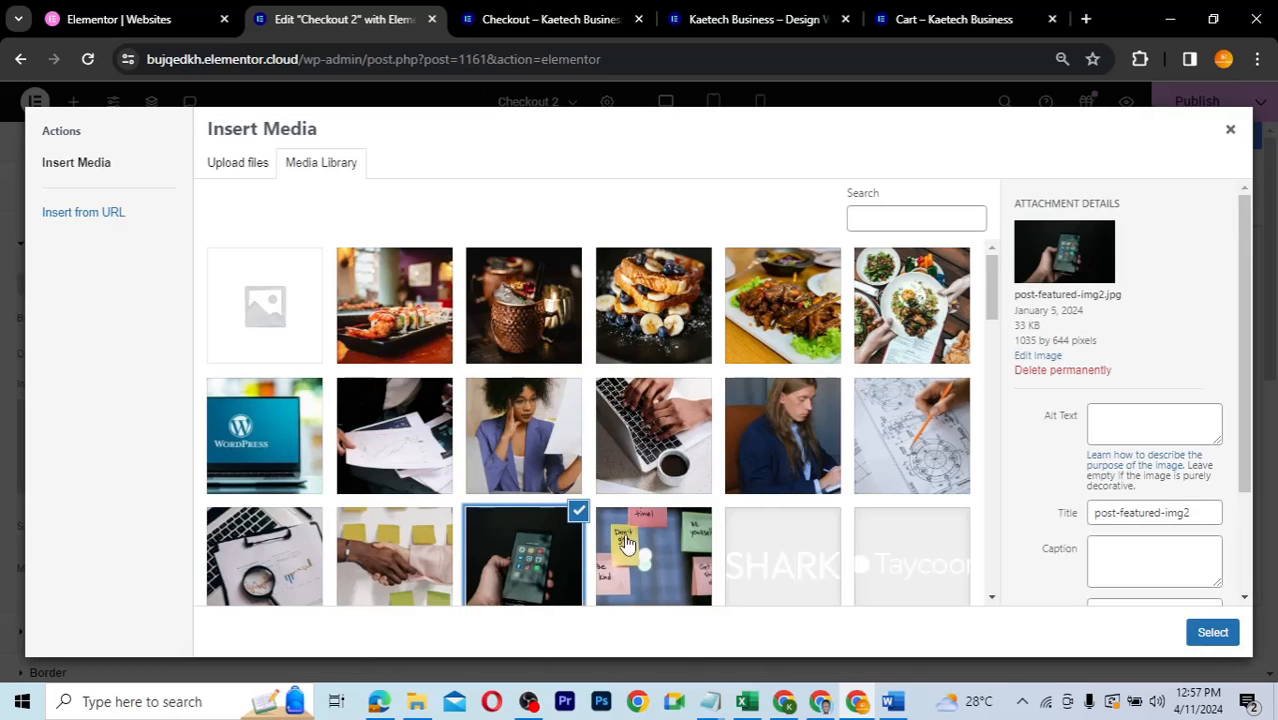
click(1212, 632)
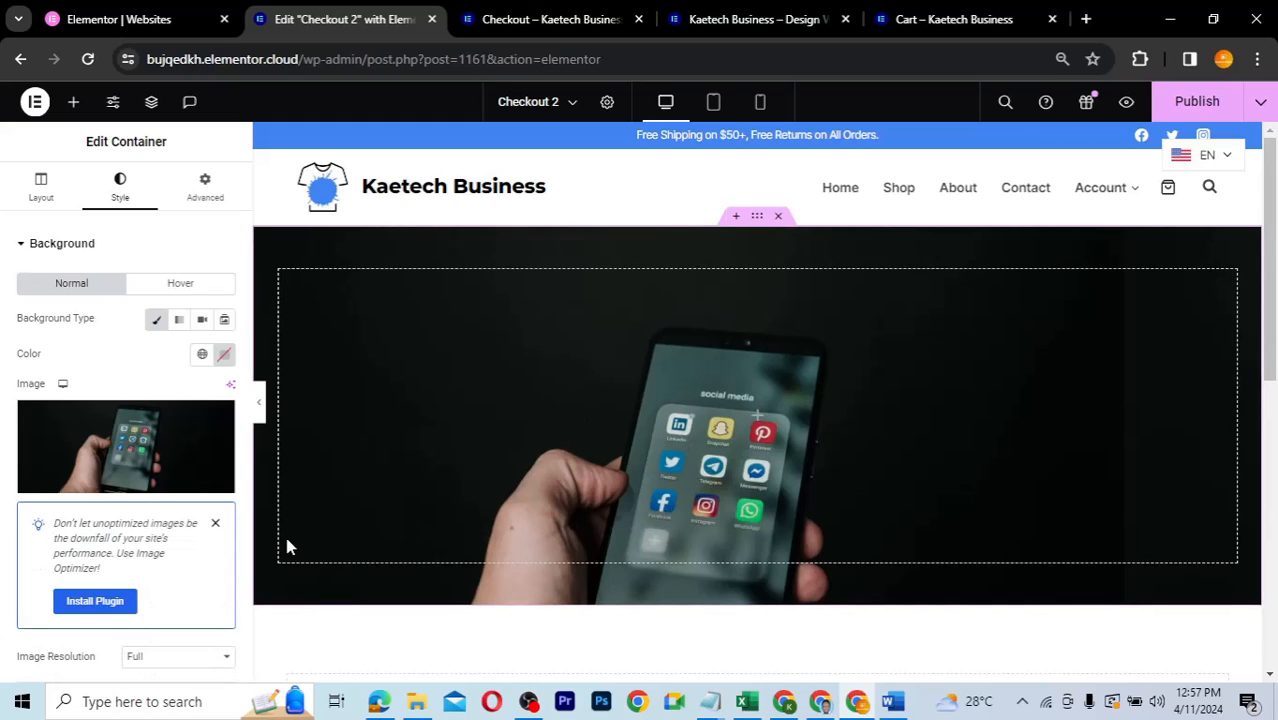
- Set the background to Center Center position, No-repeat and Cover size
scroll(107, 480, down, 3)
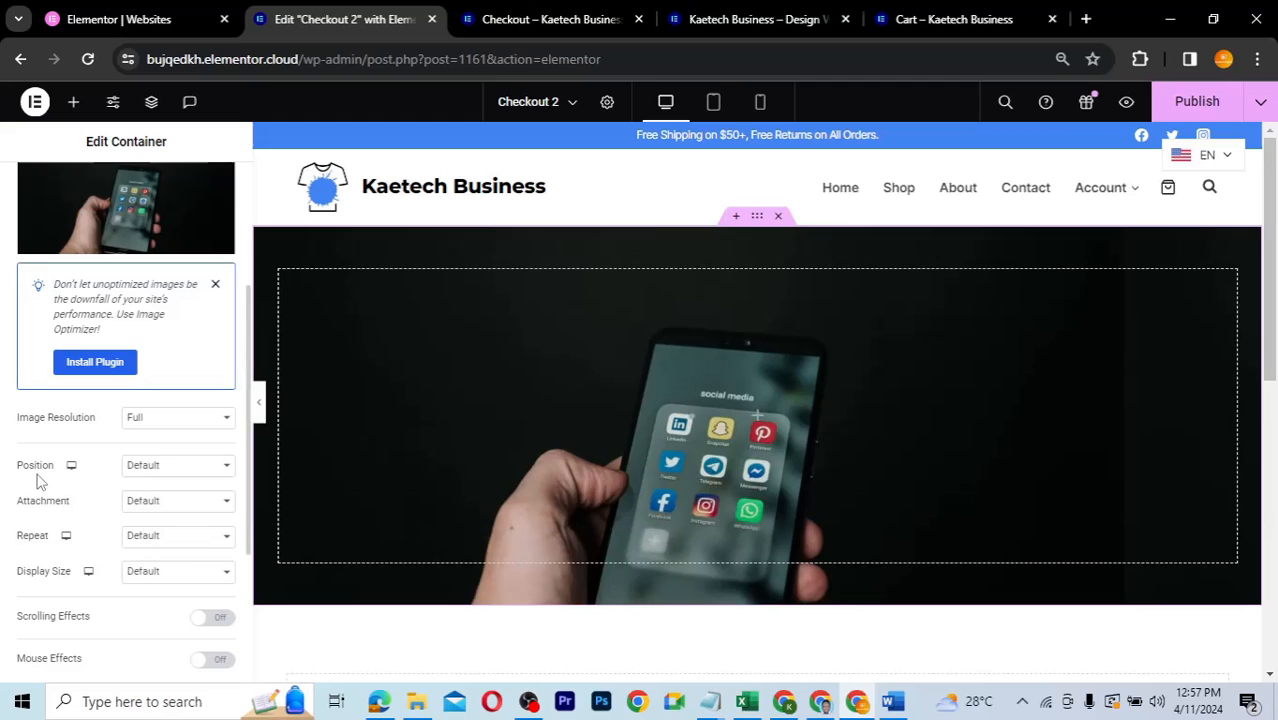
click(176, 464)
click(166, 498)
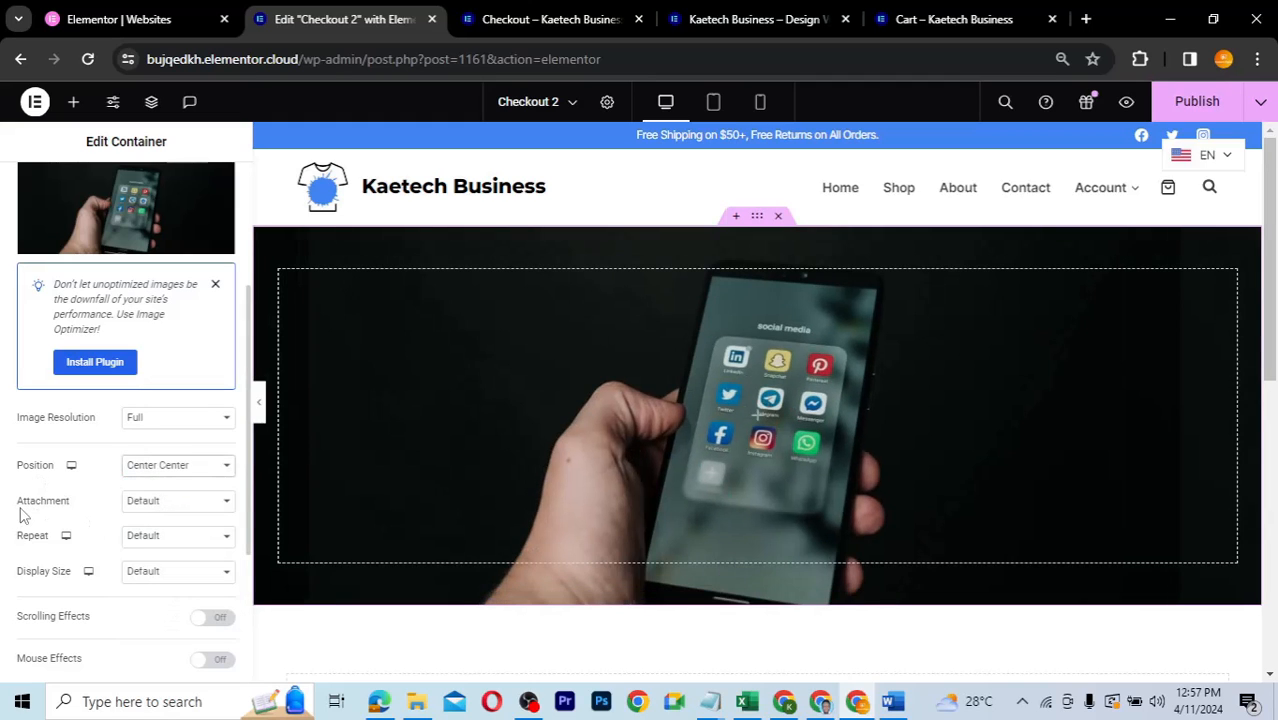
click(163, 505)
click(159, 507)
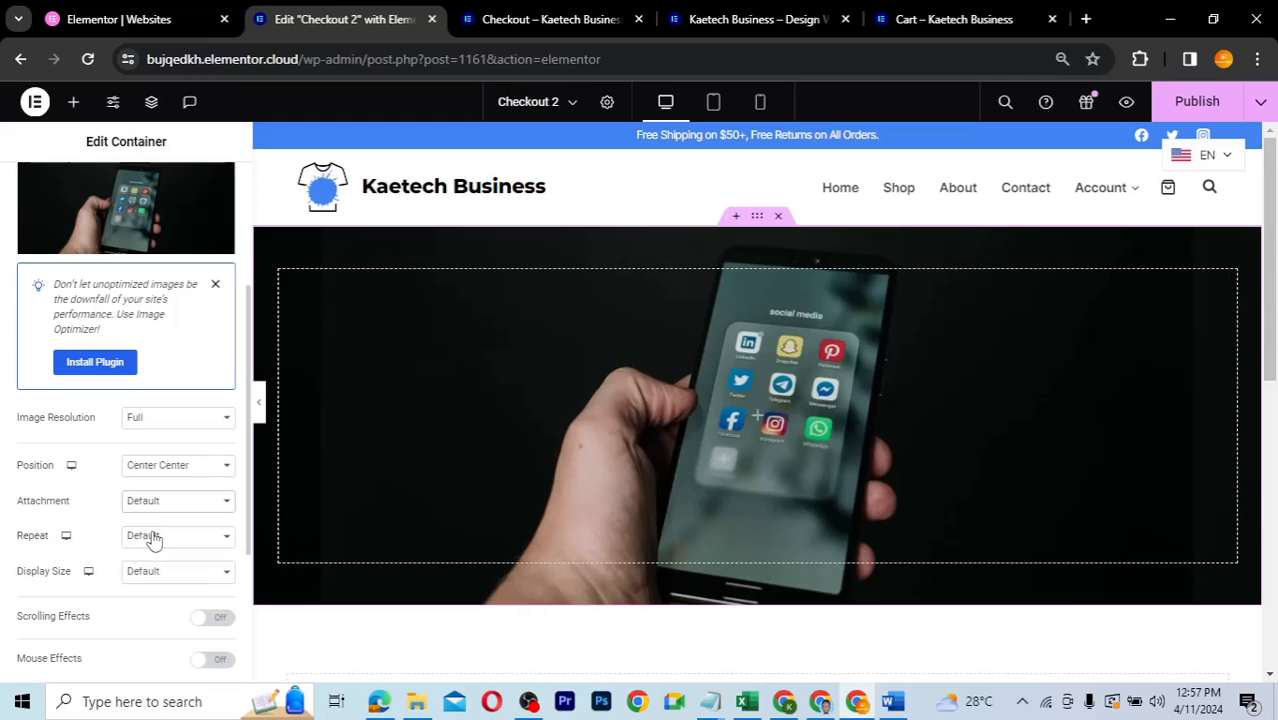
click(153, 540)
click(142, 552)
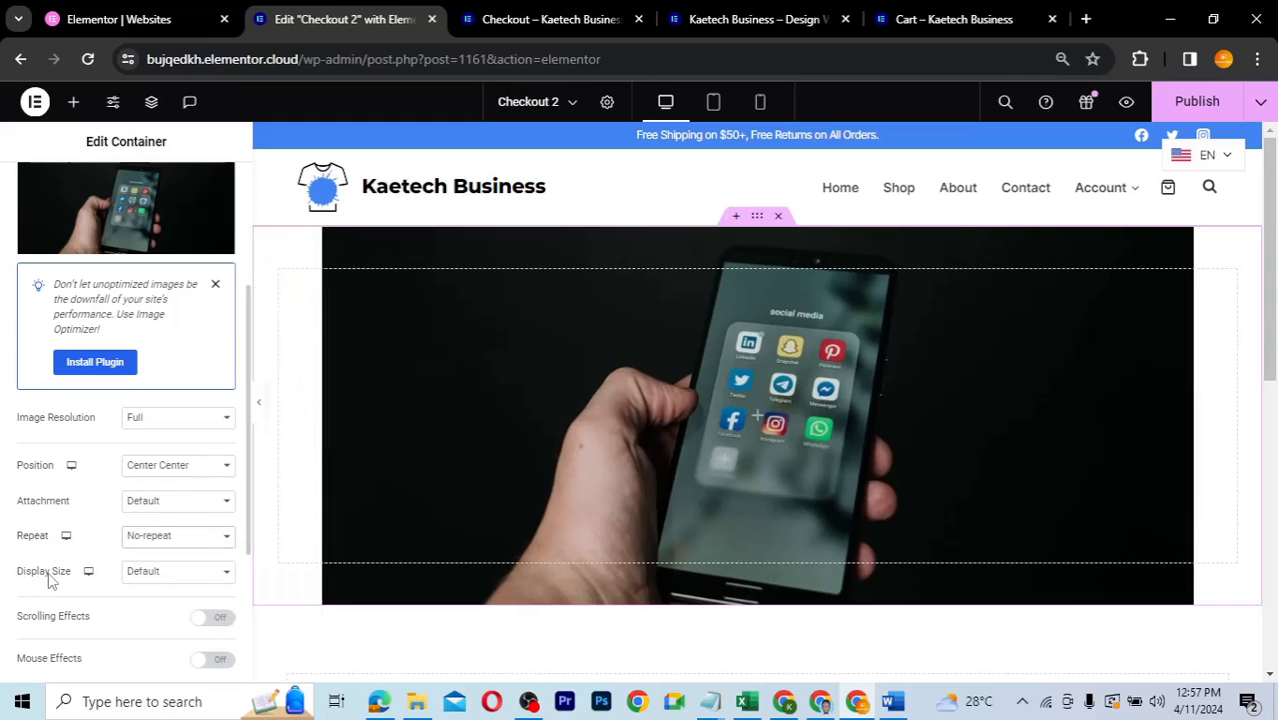
click(163, 577)
click(156, 617)
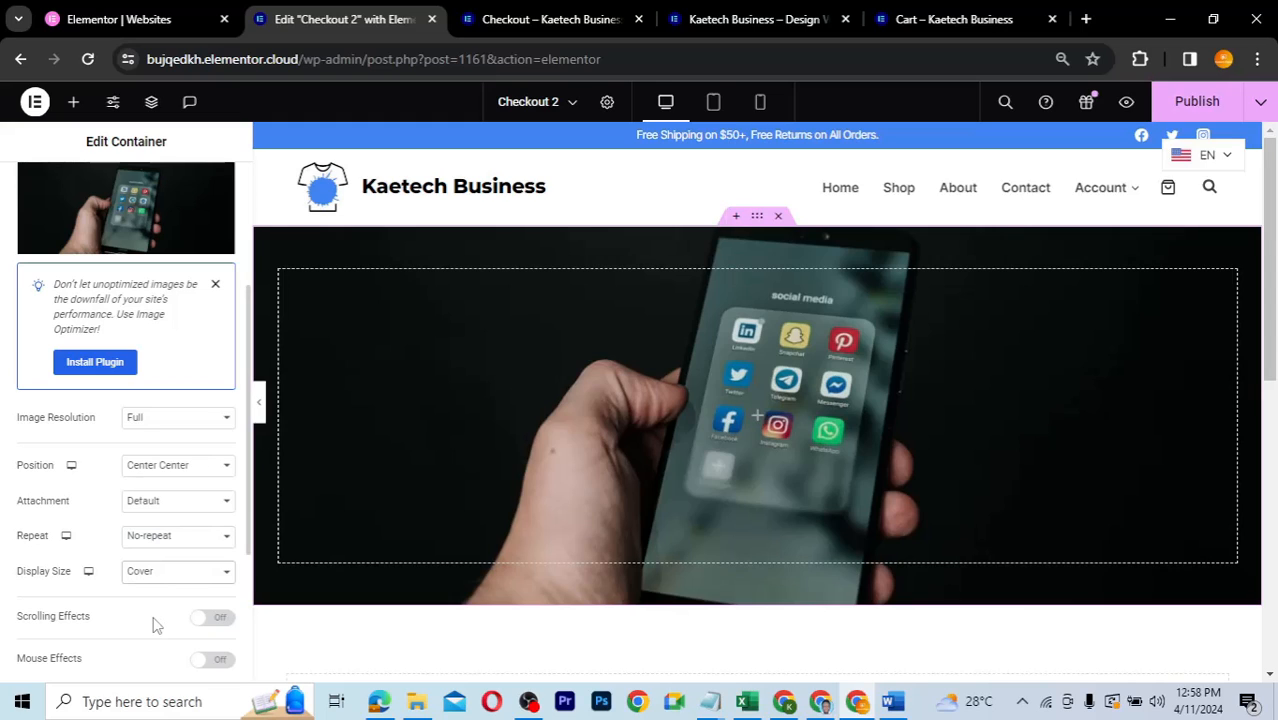
scroll(153, 625, down, 2)
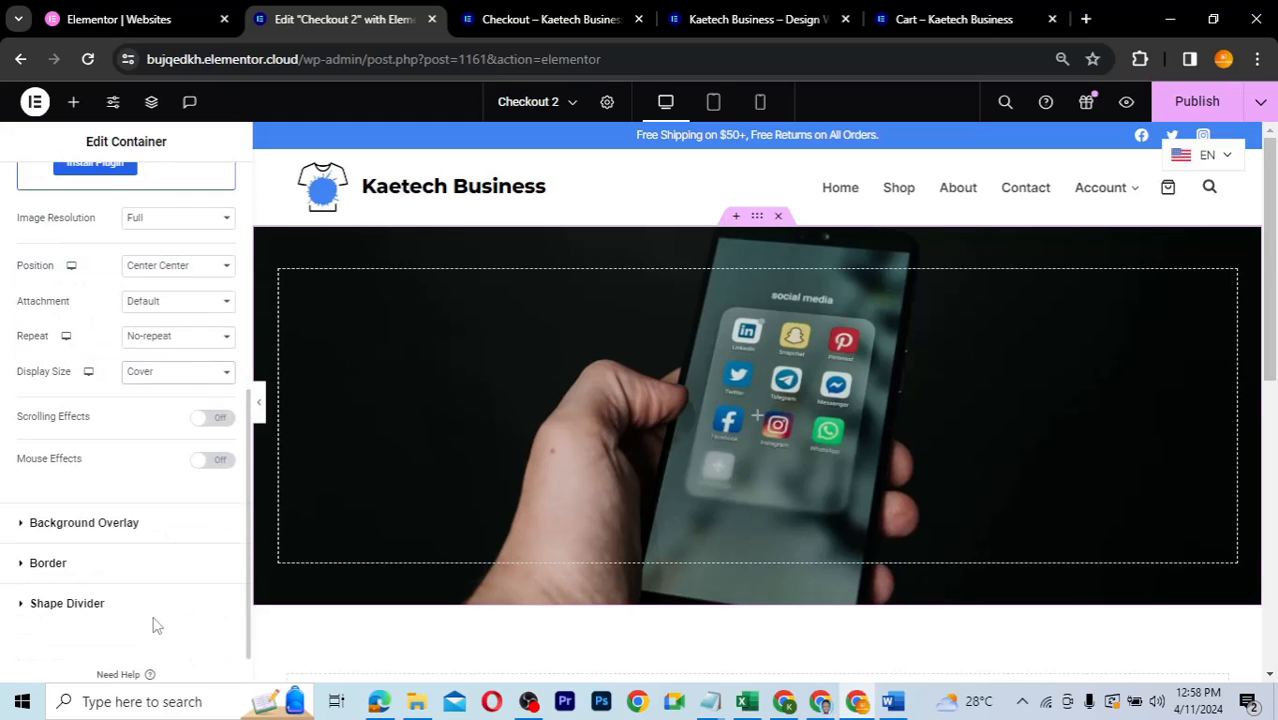
- Give the hero container a Classic background overlay in Theme Accent blue at 0.6 opacity
scroll(90, 590, down, 1)
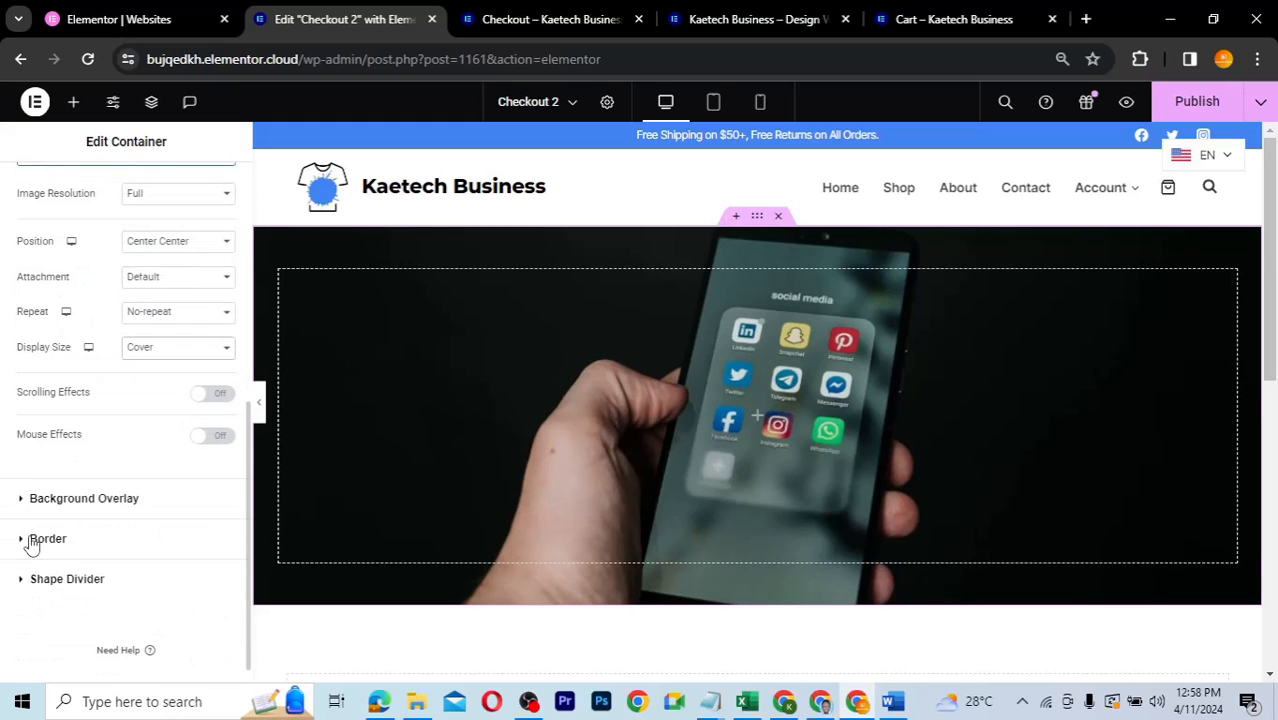
click(79, 500)
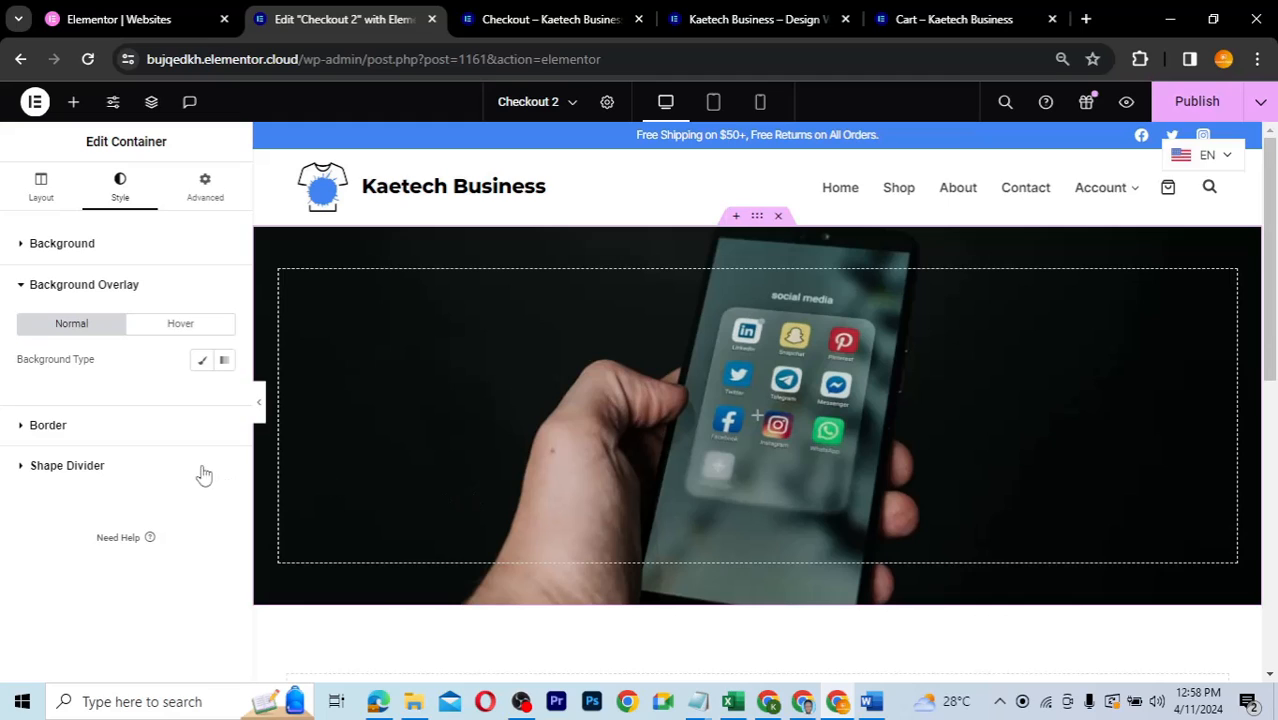
click(203, 362)
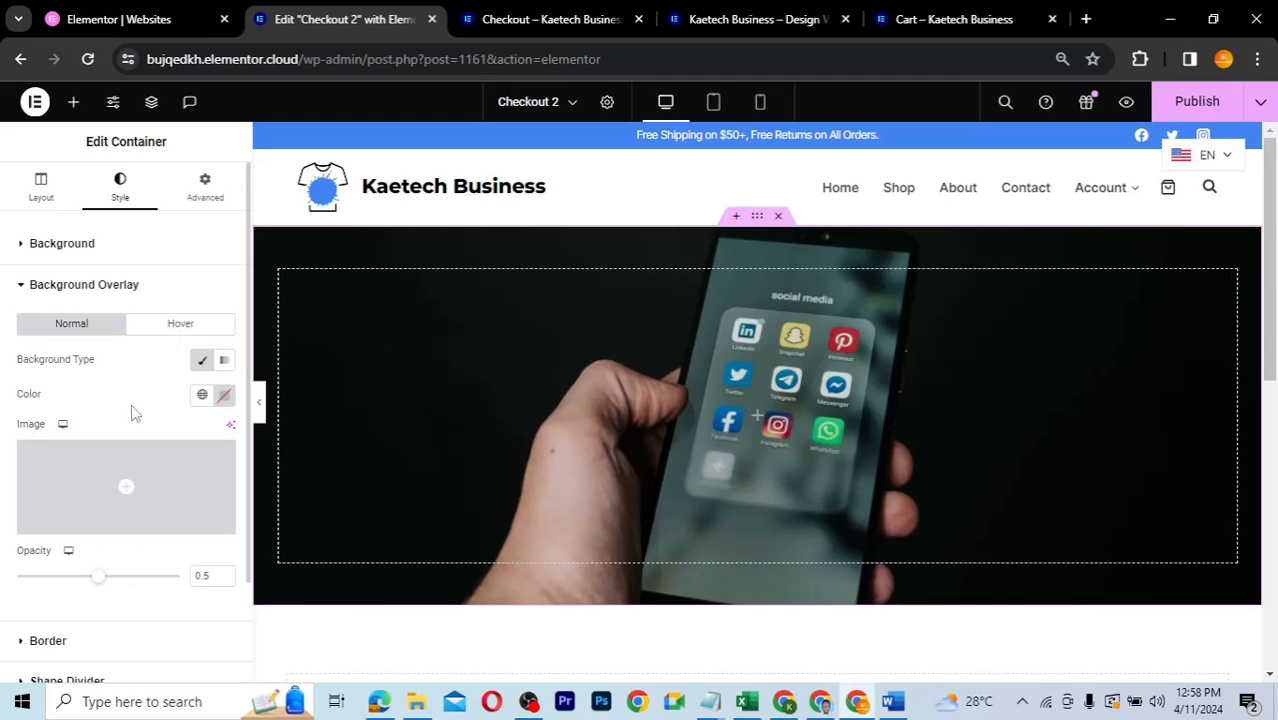
click(202, 396)
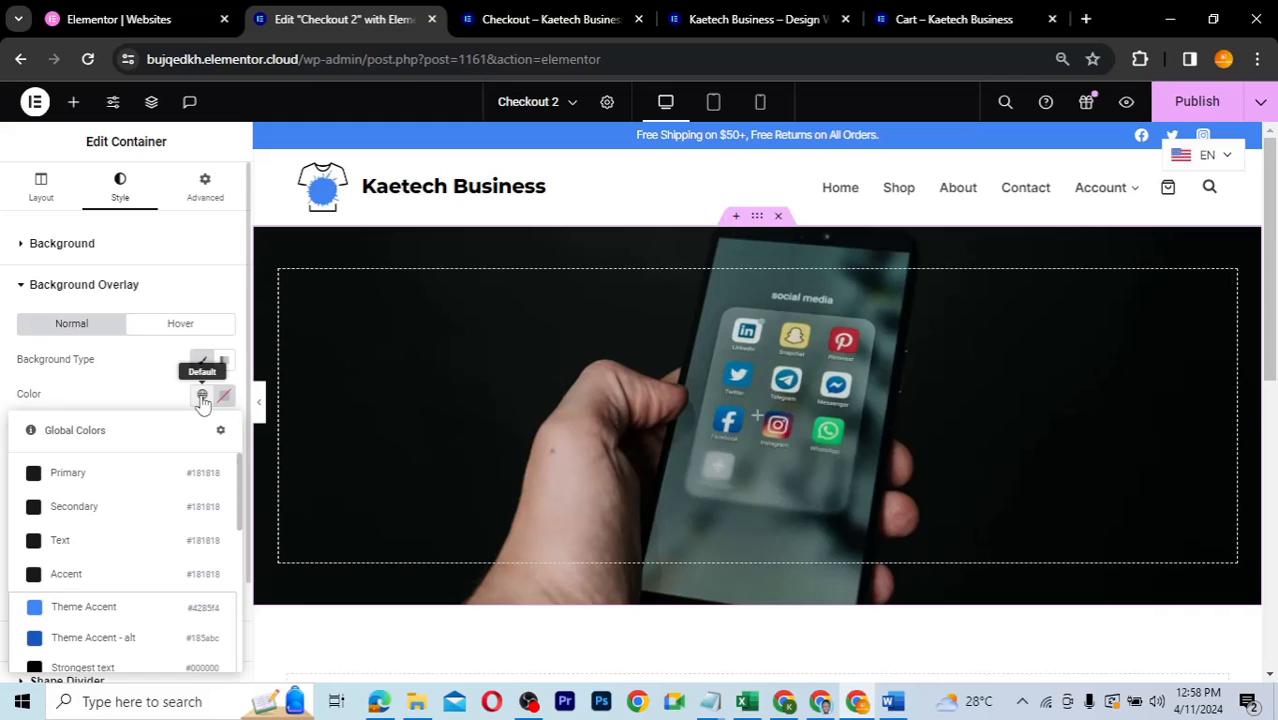
click(70, 606)
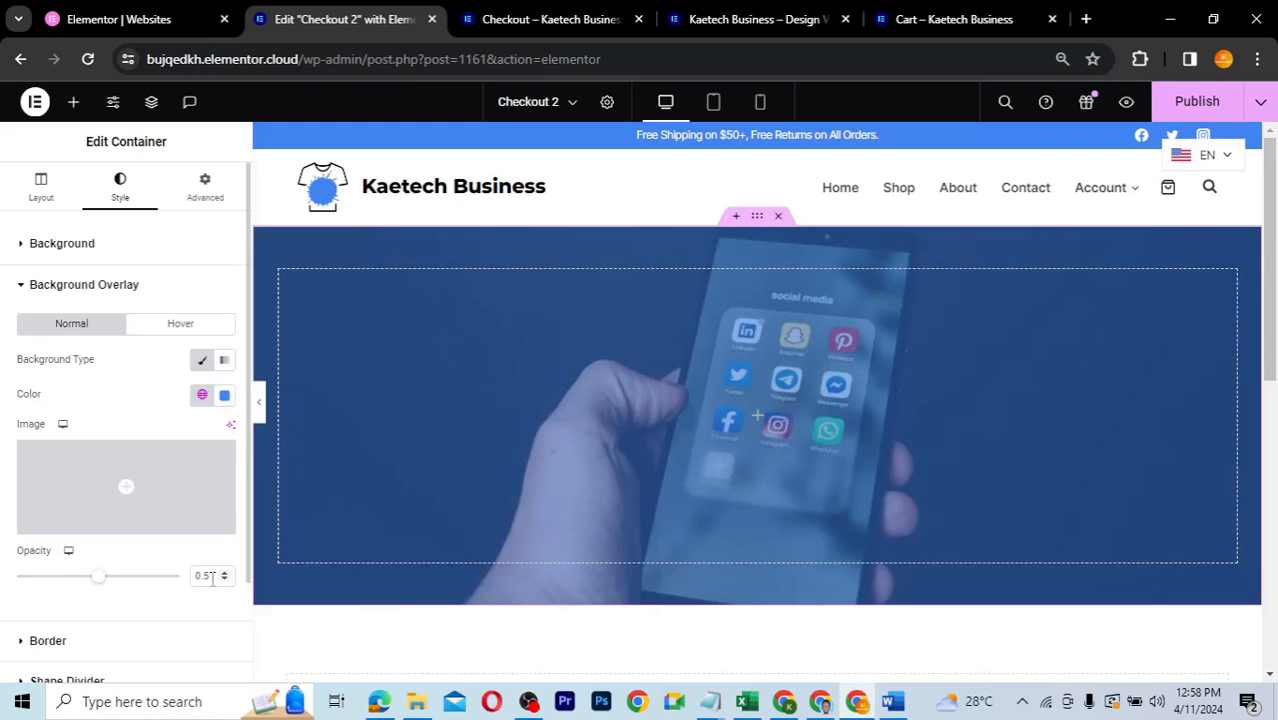
key(BackSpace)
text(6)
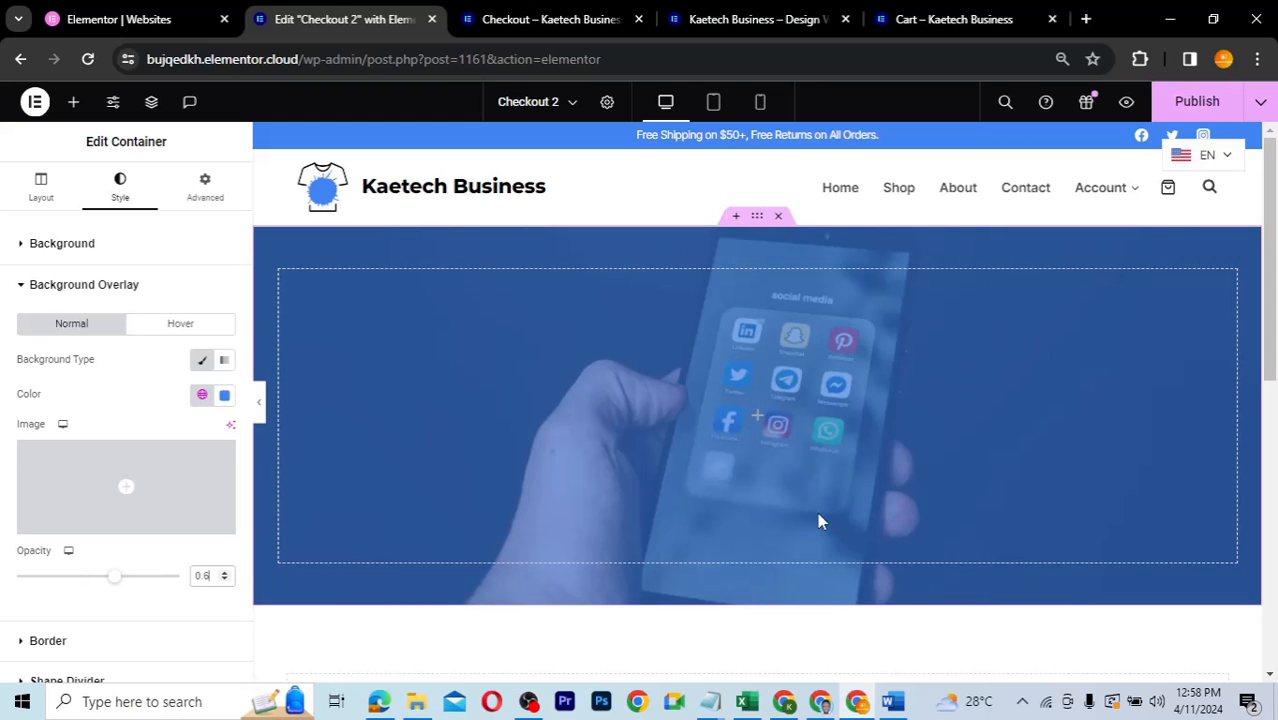
- Add a Heading widget to the hero container reading 'Secure ChechOut'
click(755, 423)
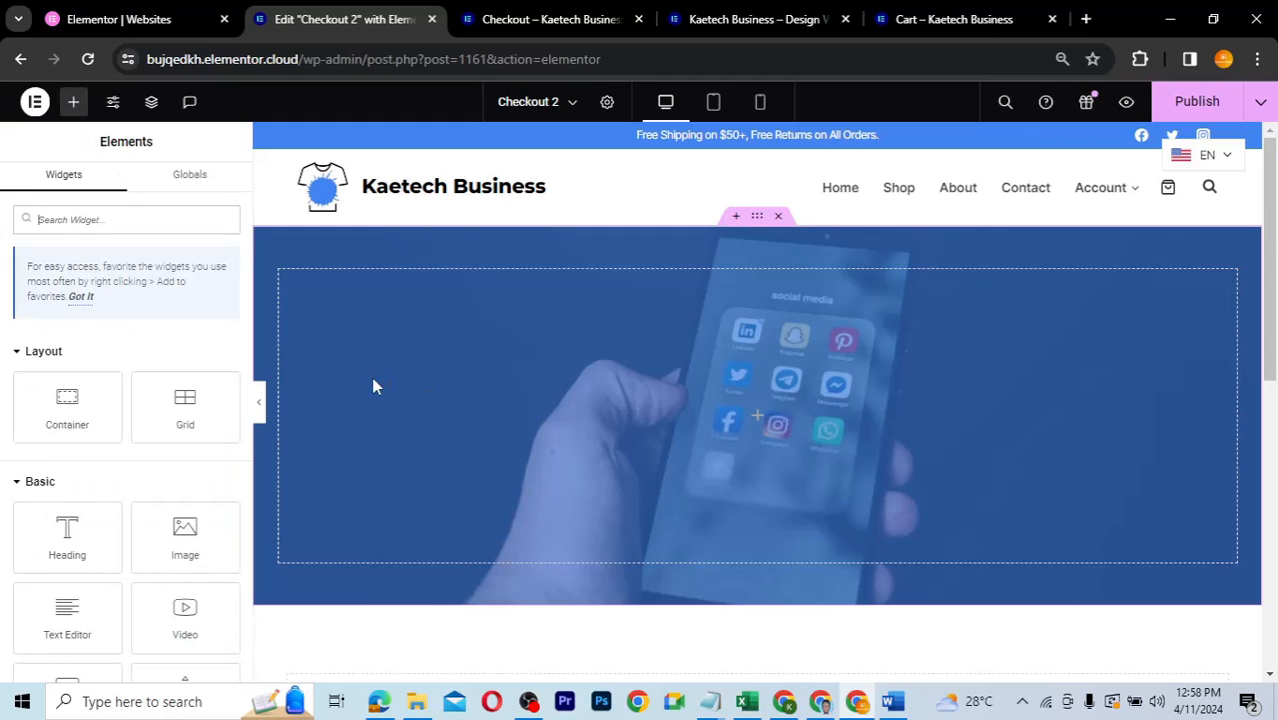
drag(54, 540, 719, 425)
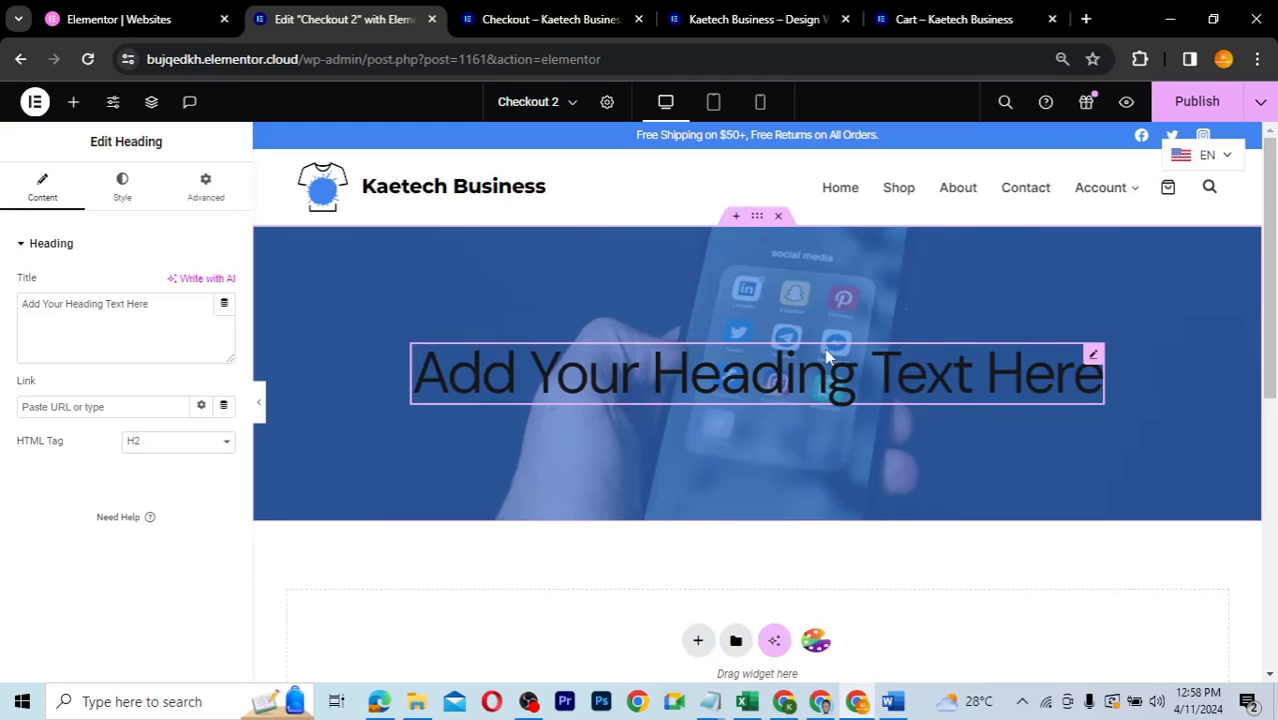
drag(157, 305, 5, 318)
text(Secure ChechOut)
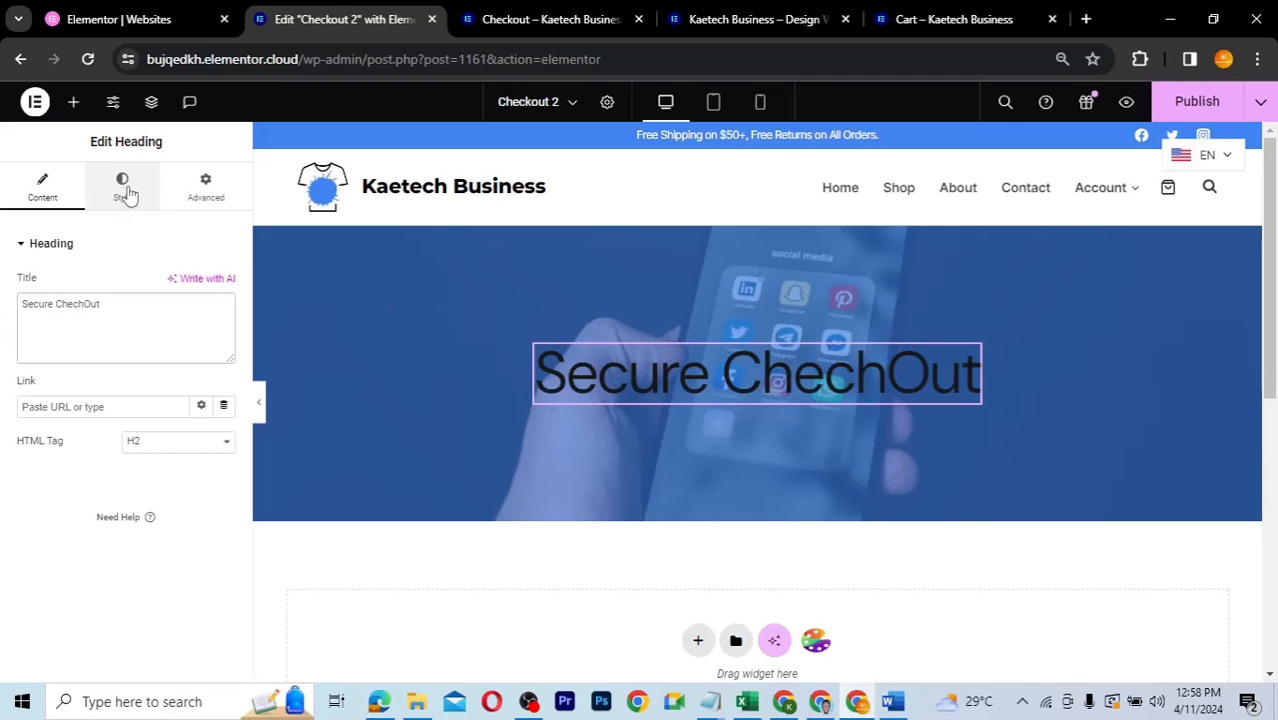
- Set the heading's text colour to white (#FFFFFF)
click(123, 190)
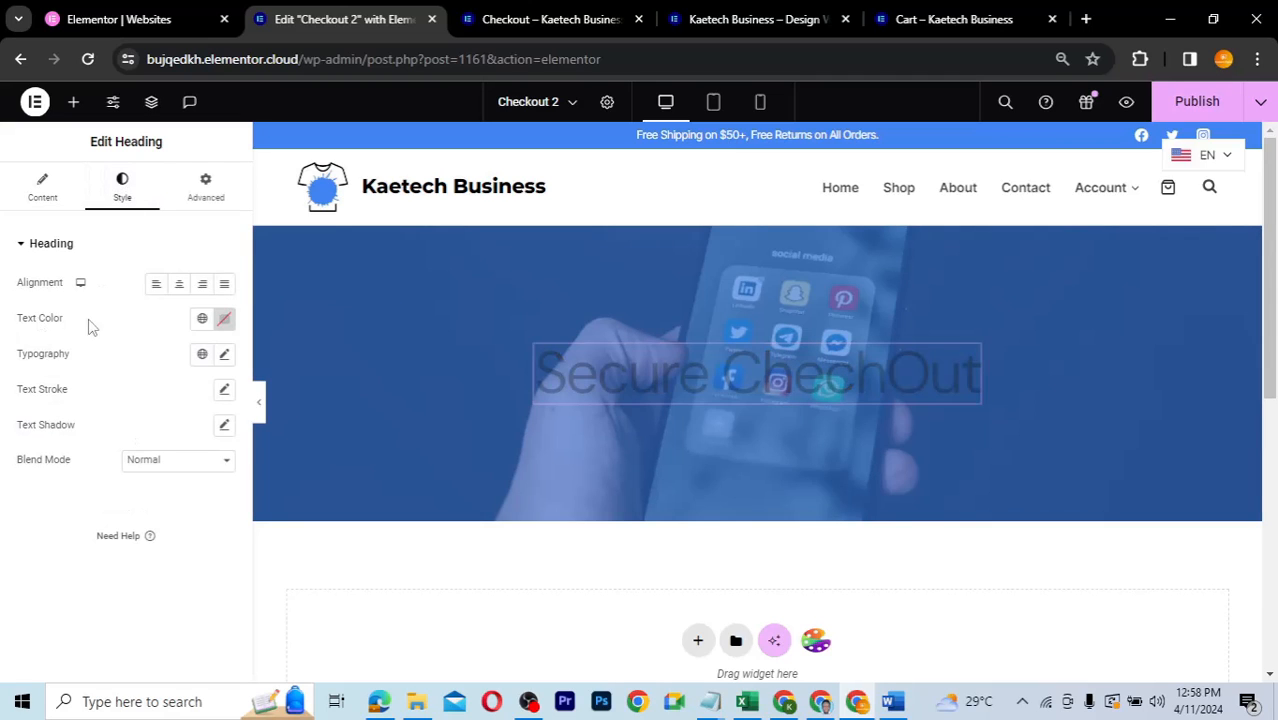
click(224, 320)
drag(140, 408, 107, 371)
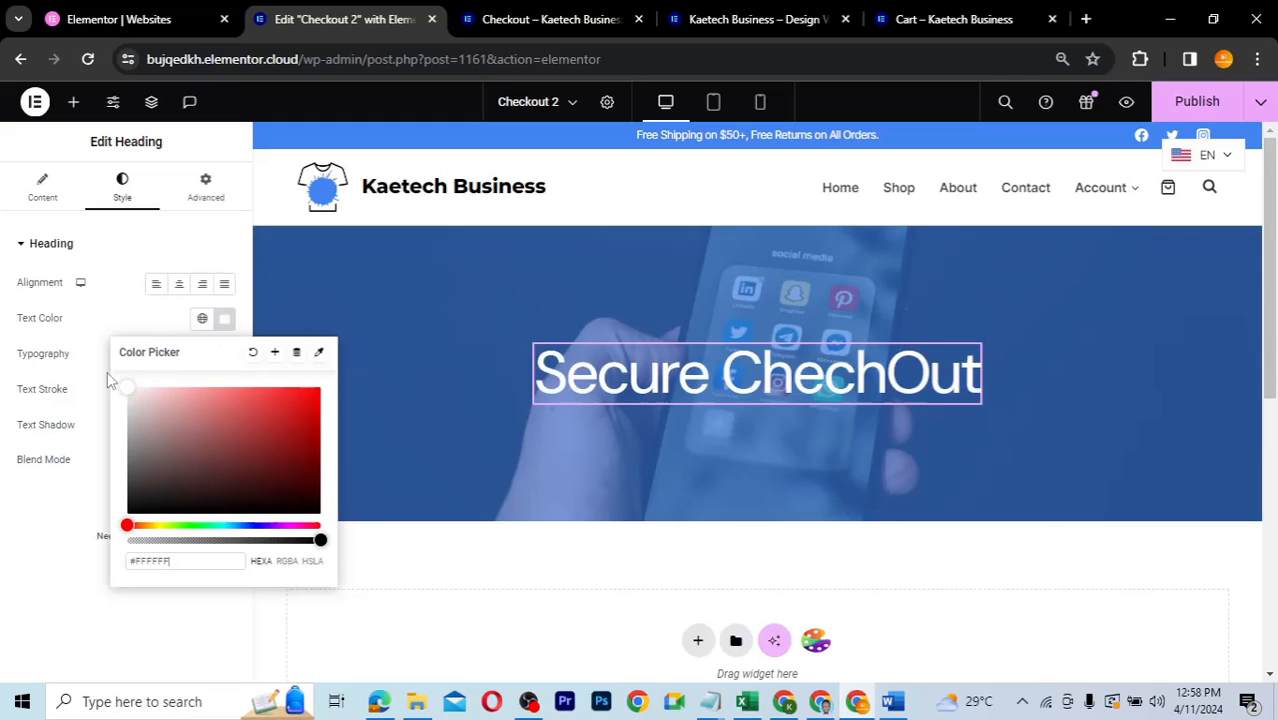
click(117, 318)
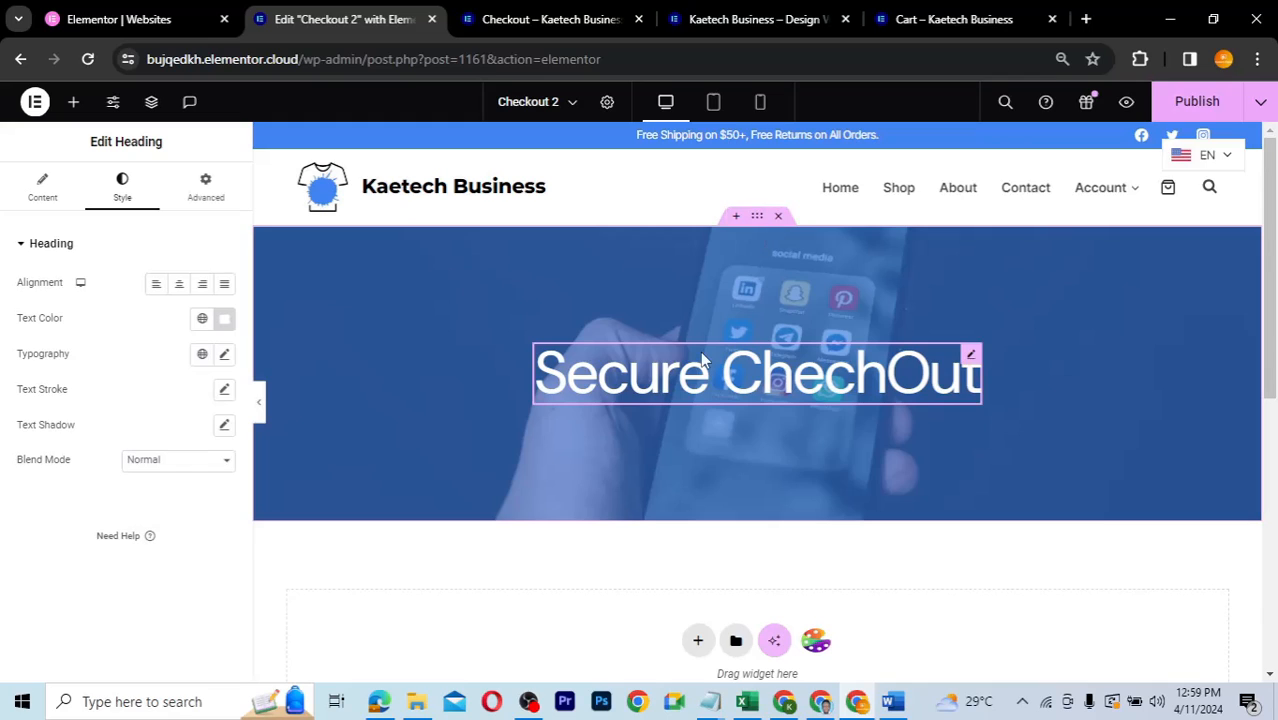
- In the mobile preview, reduce the Secure ChechOut heading's typography size
click(715, 105)
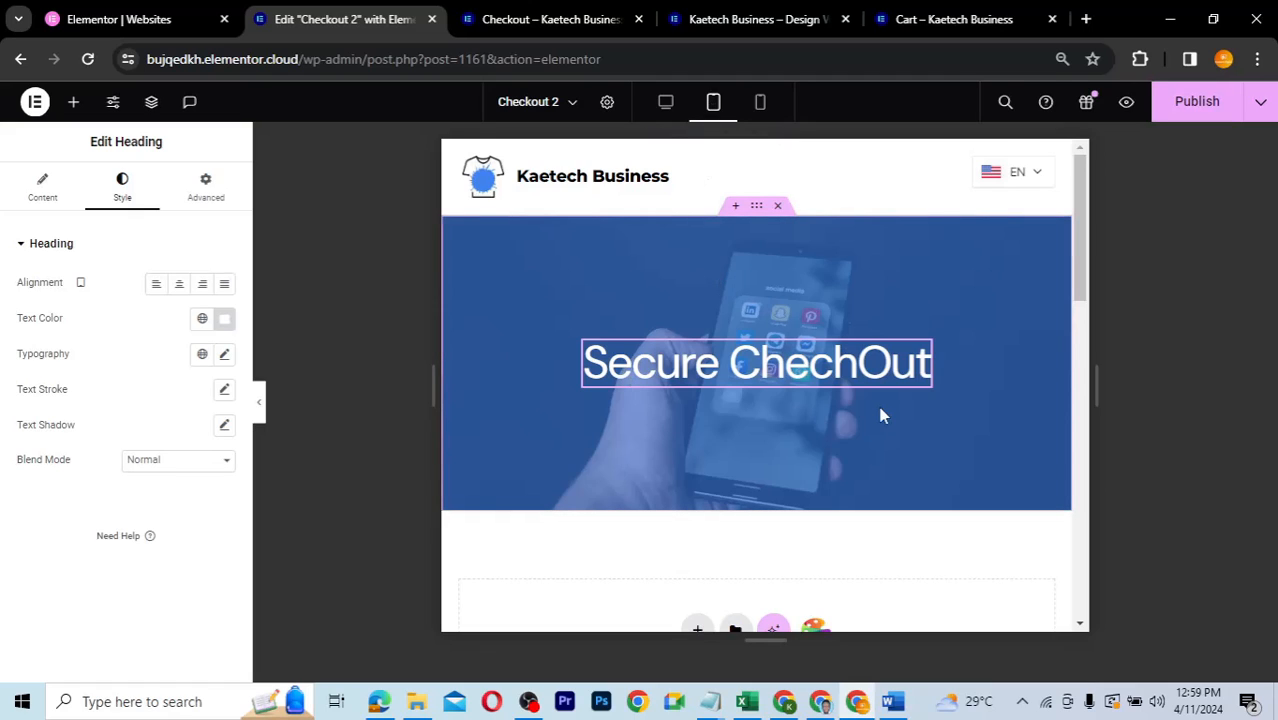
click(762, 105)
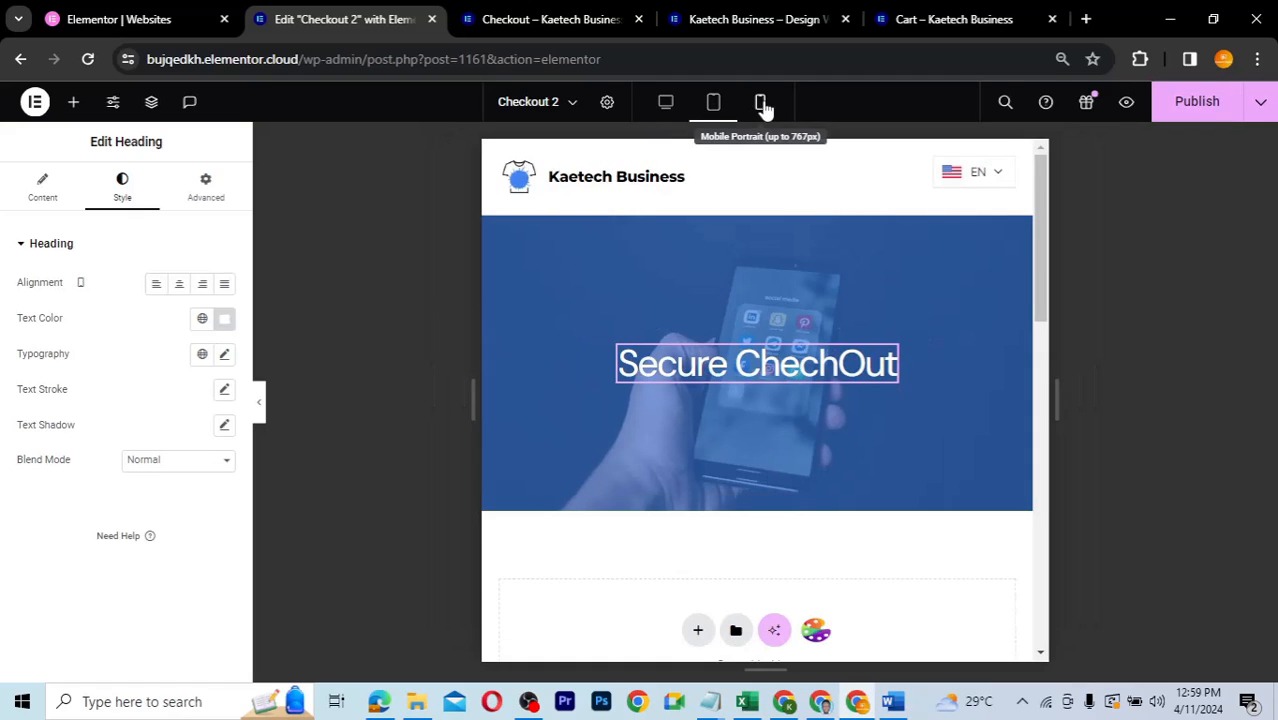
click(762, 105)
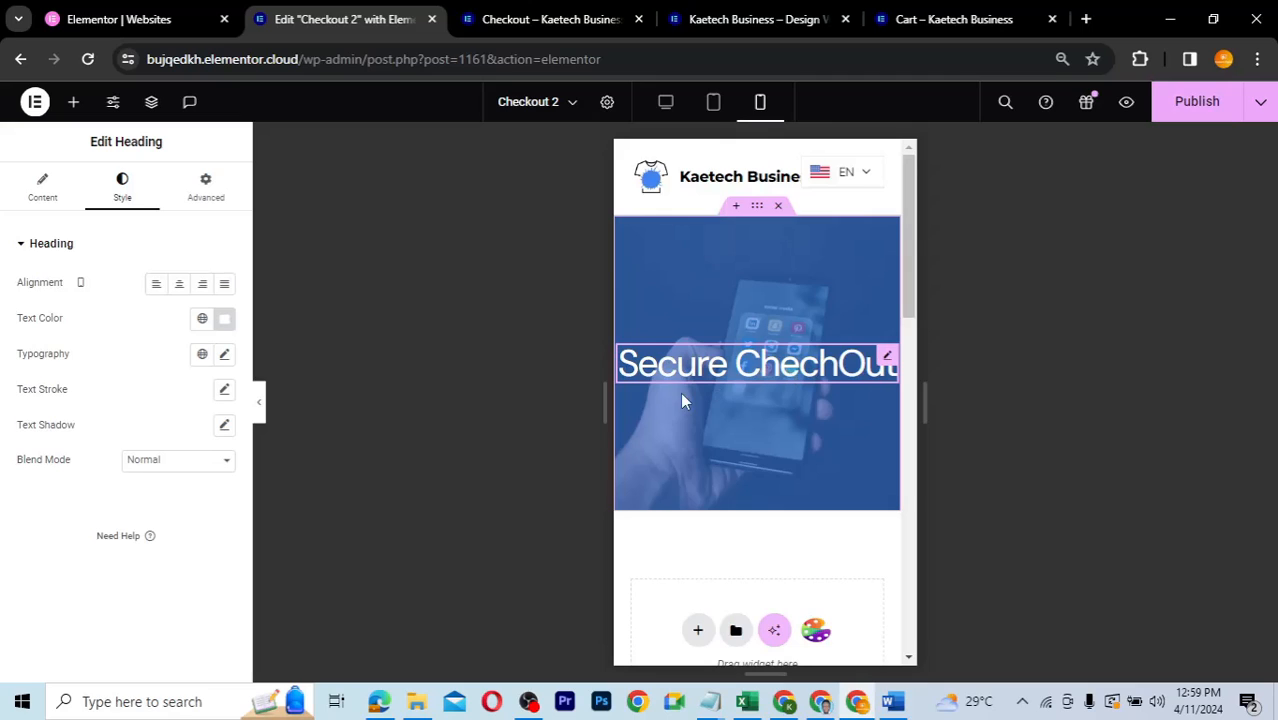
click(226, 356)
drag(30, 489, 51, 494)
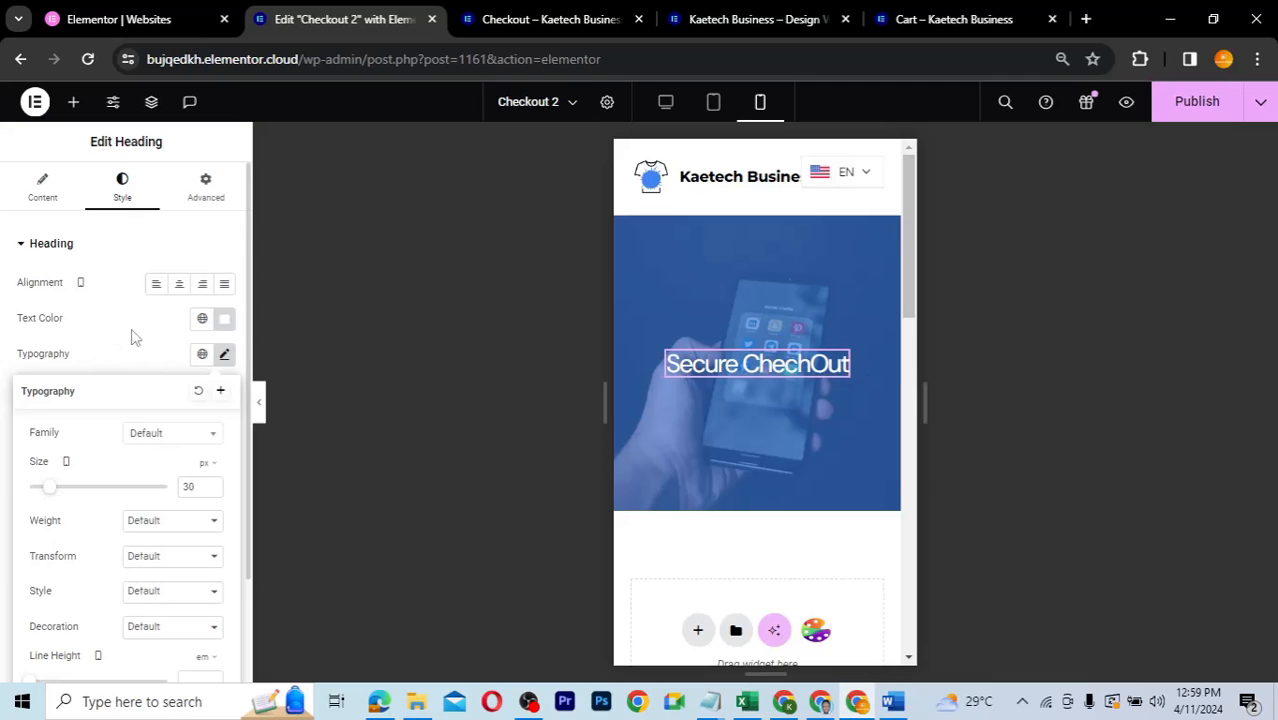
- Lower the hero container's mobile Min Height to 201 px
mouse_move(760, 217)
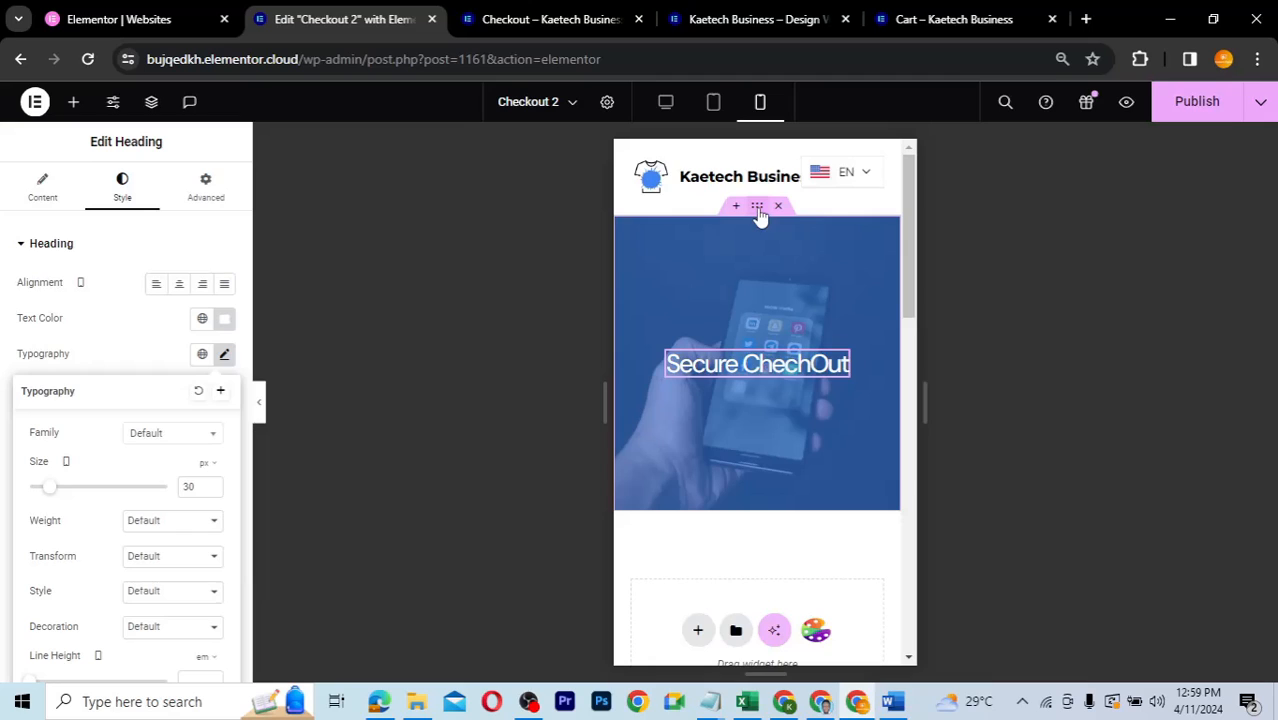
click(757, 209)
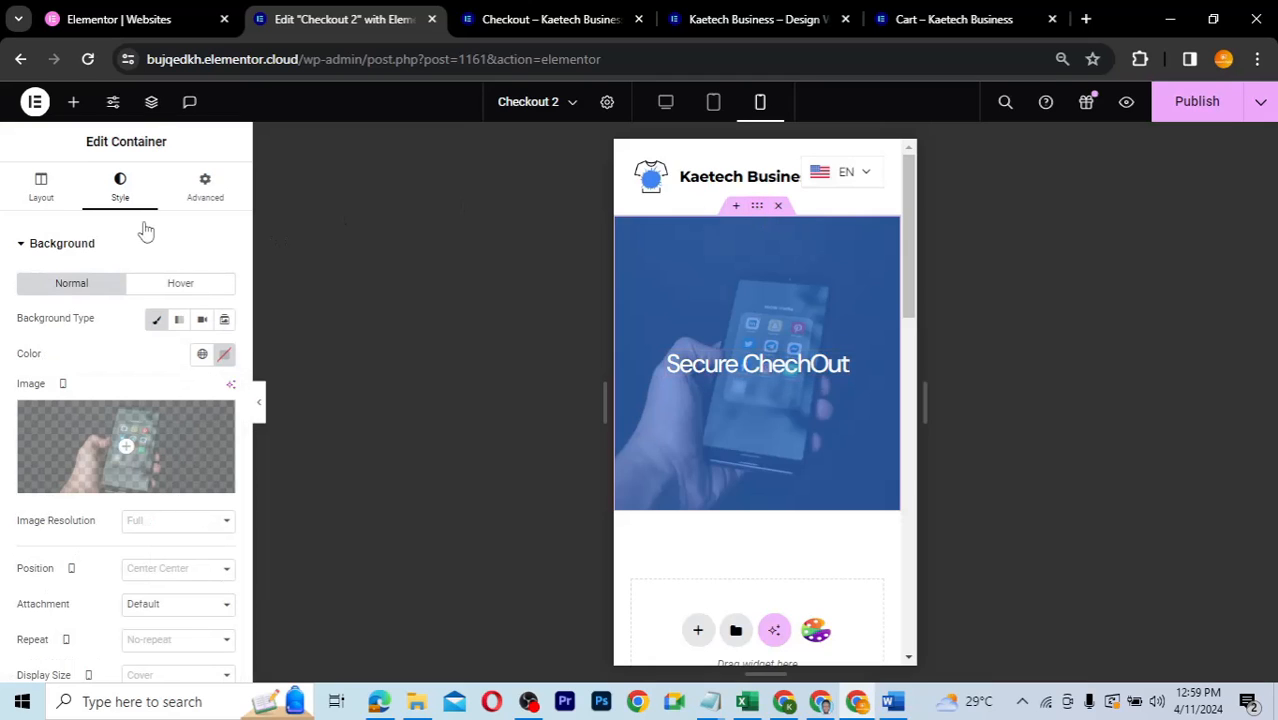
click(57, 197)
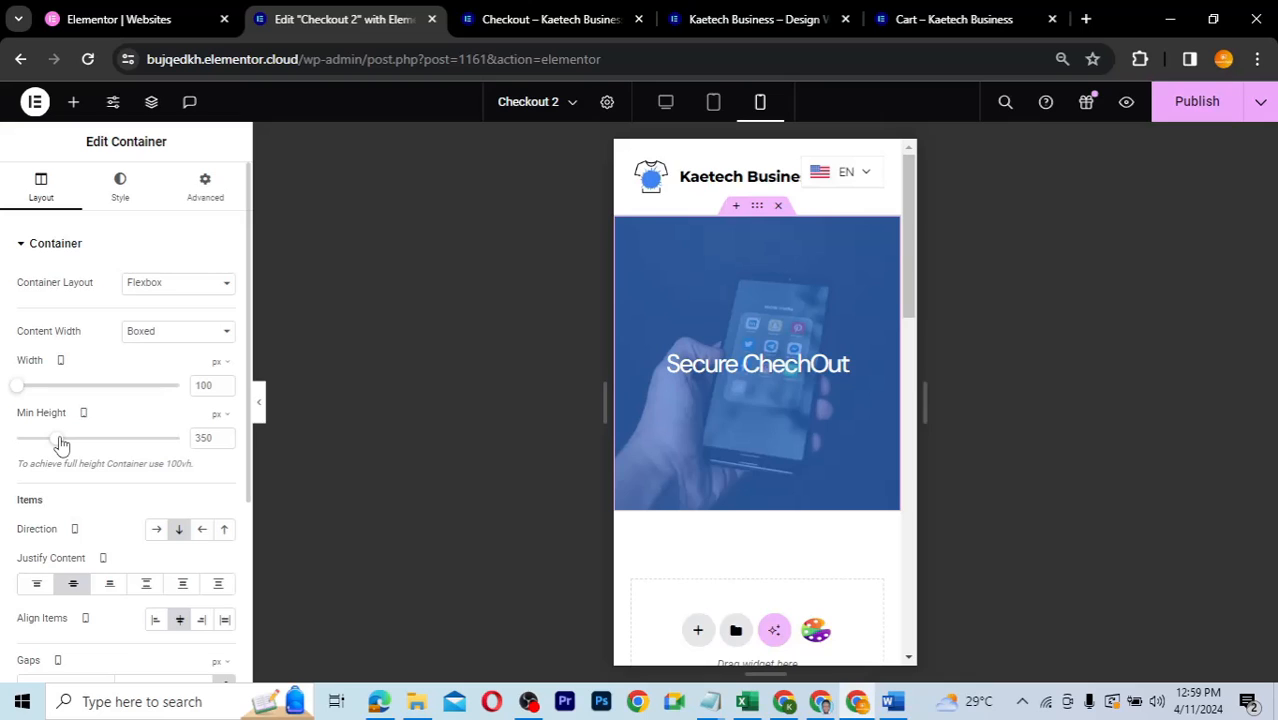
drag(60, 444, 44, 444)
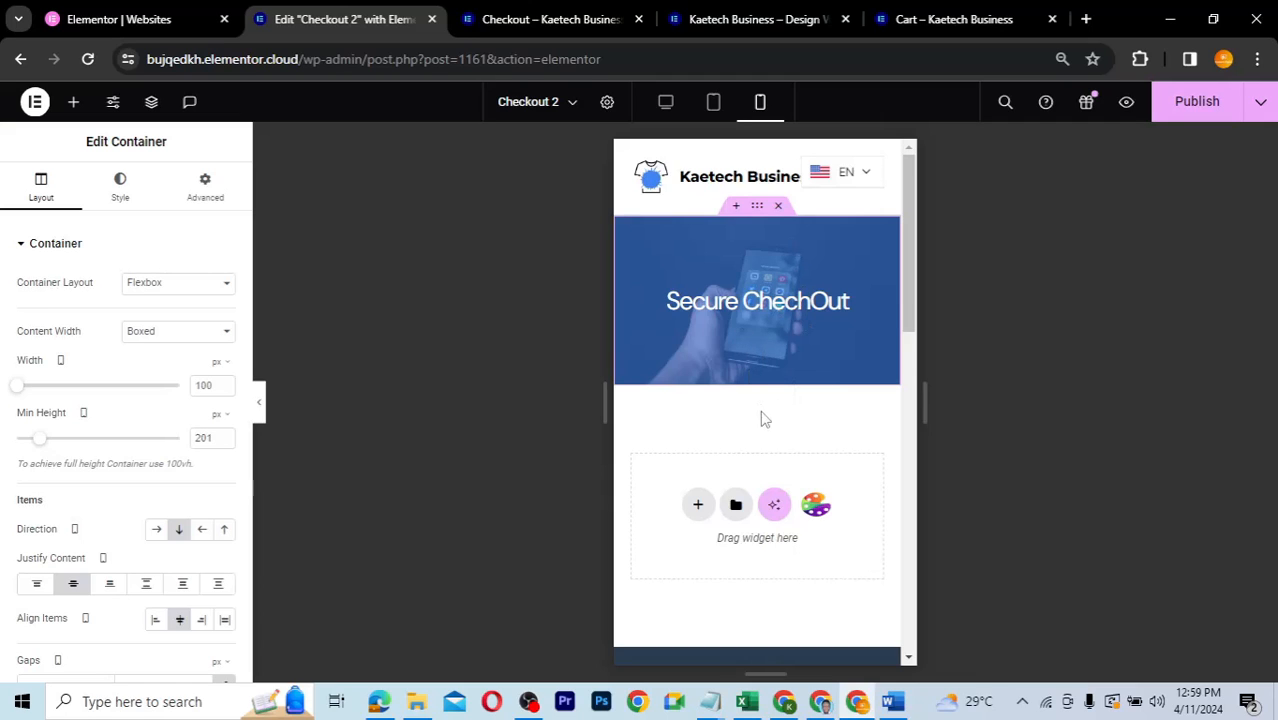
- Check the hero in desktop, tablet and mobile previews, ending on desktop at 350 px
click(665, 103)
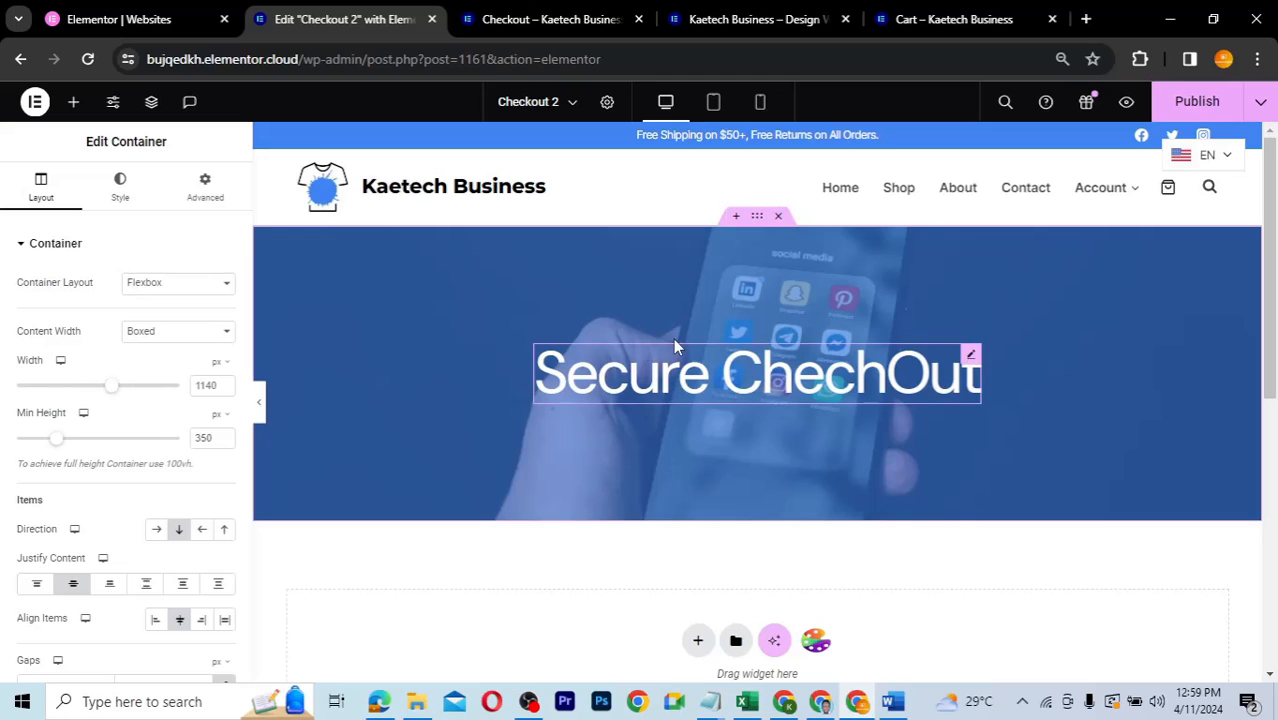
scroll(972, 437, down, 3)
scroll(970, 434, up, 2)
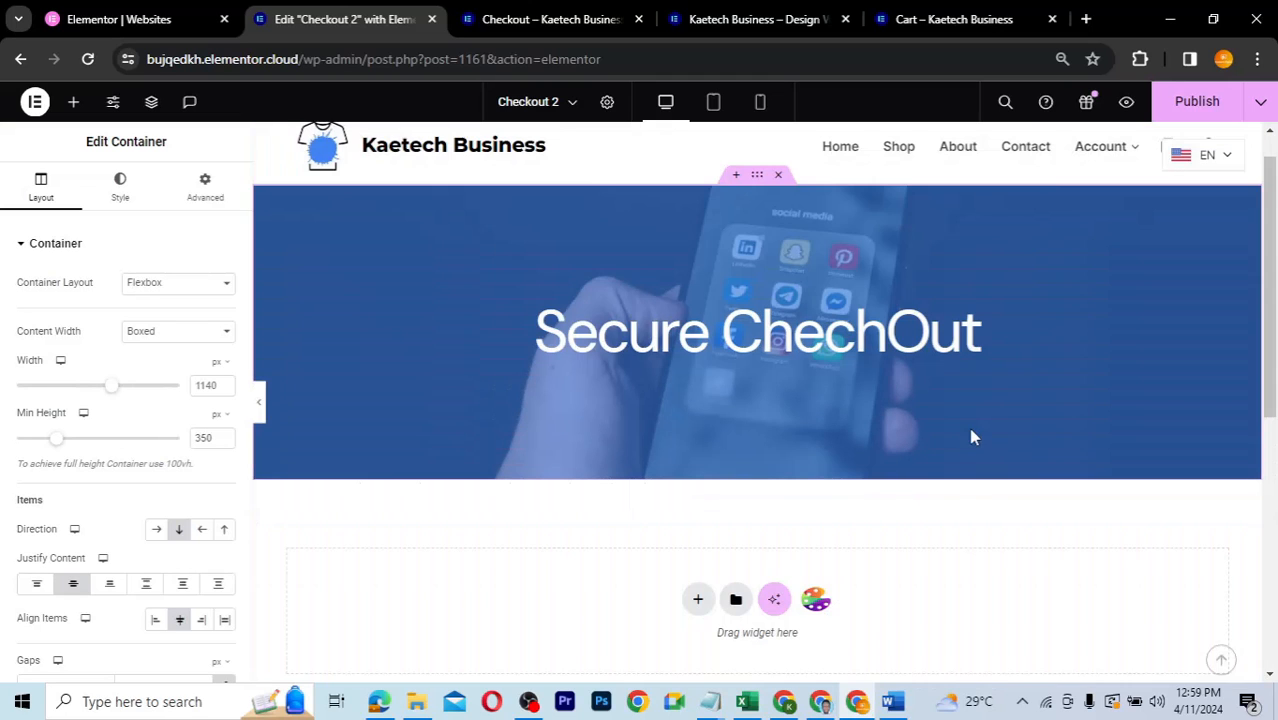
click(713, 103)
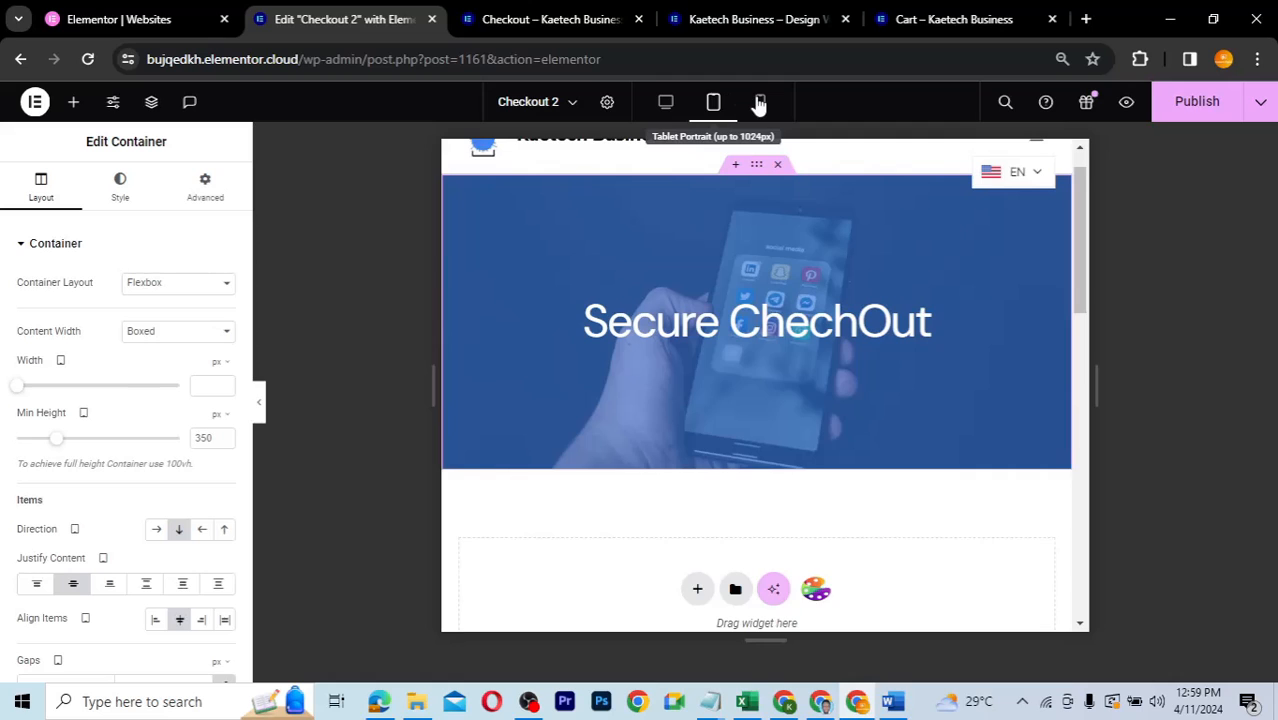
click(759, 103)
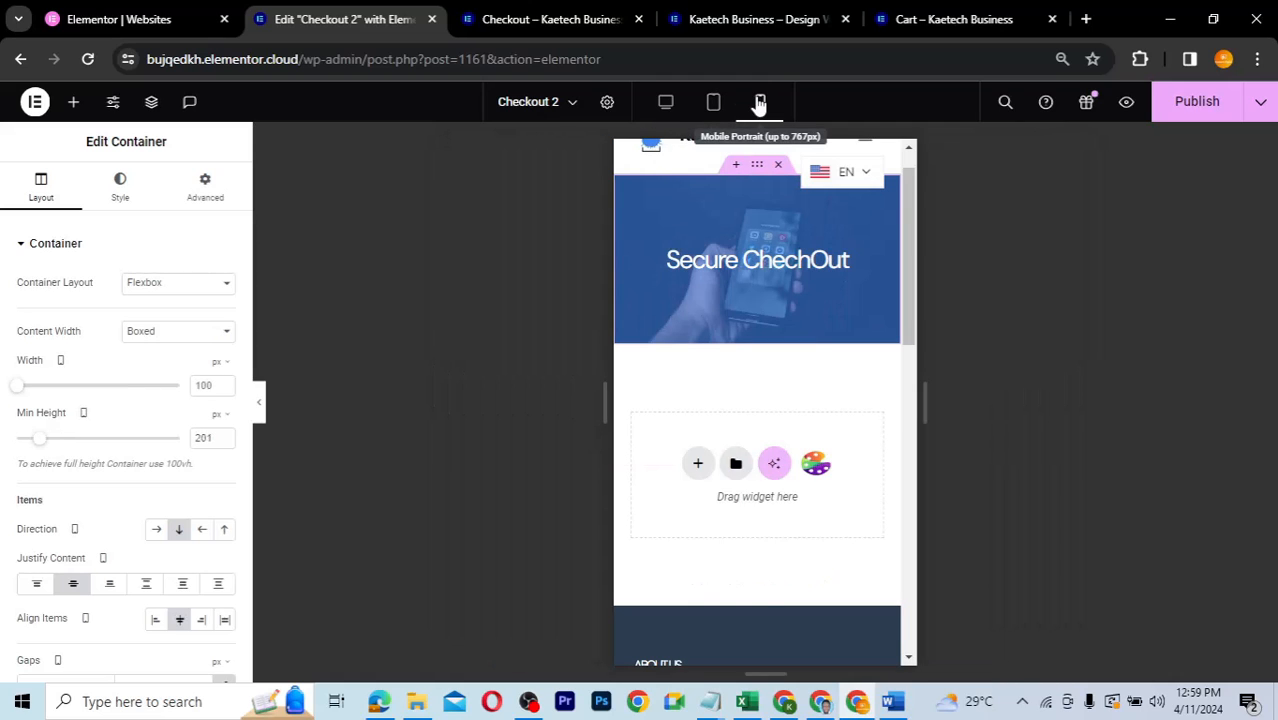
click(667, 103)
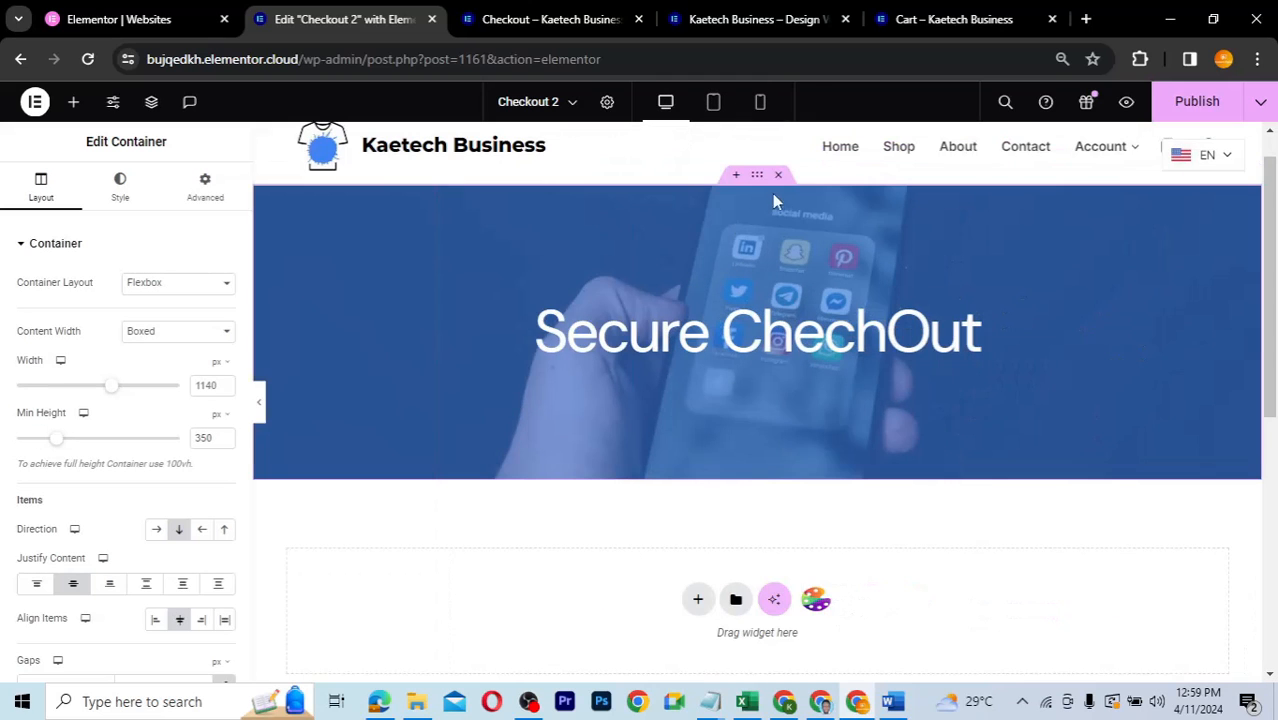
- Add a single-structure Flexbox container below the hero with width 1000
scroll(752, 441, down, 3)
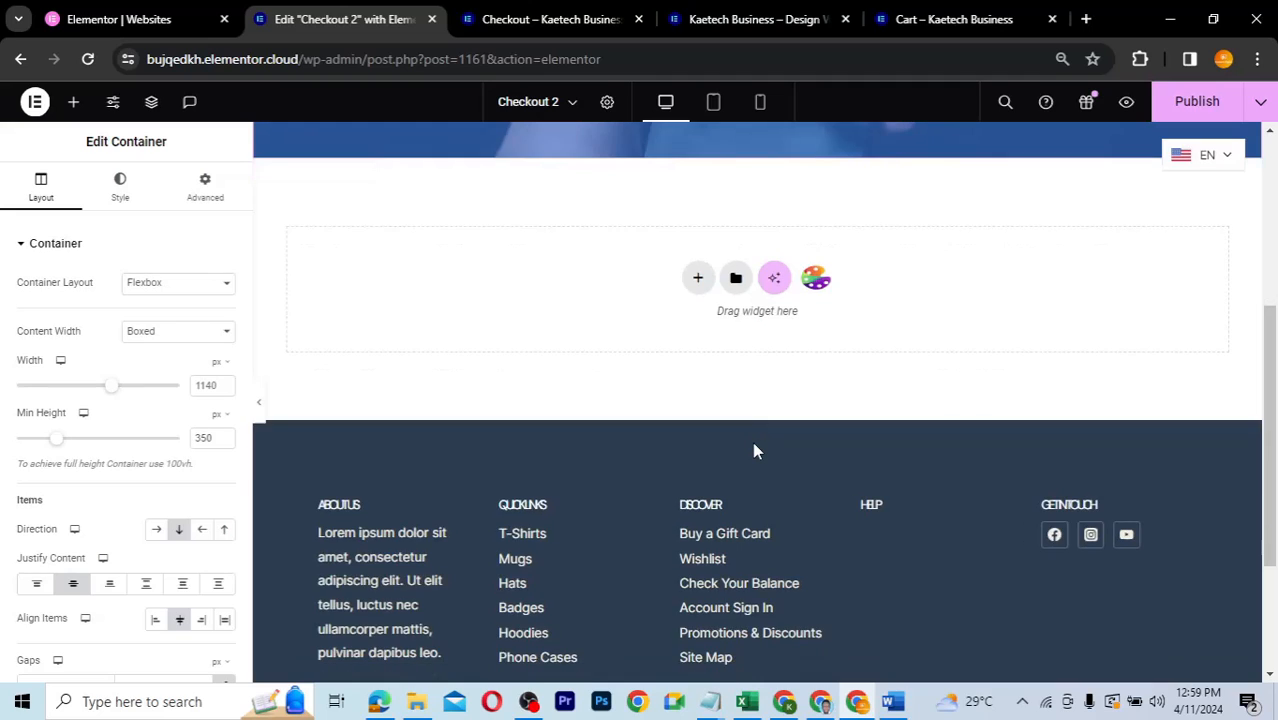
scroll(714, 374, up, 1)
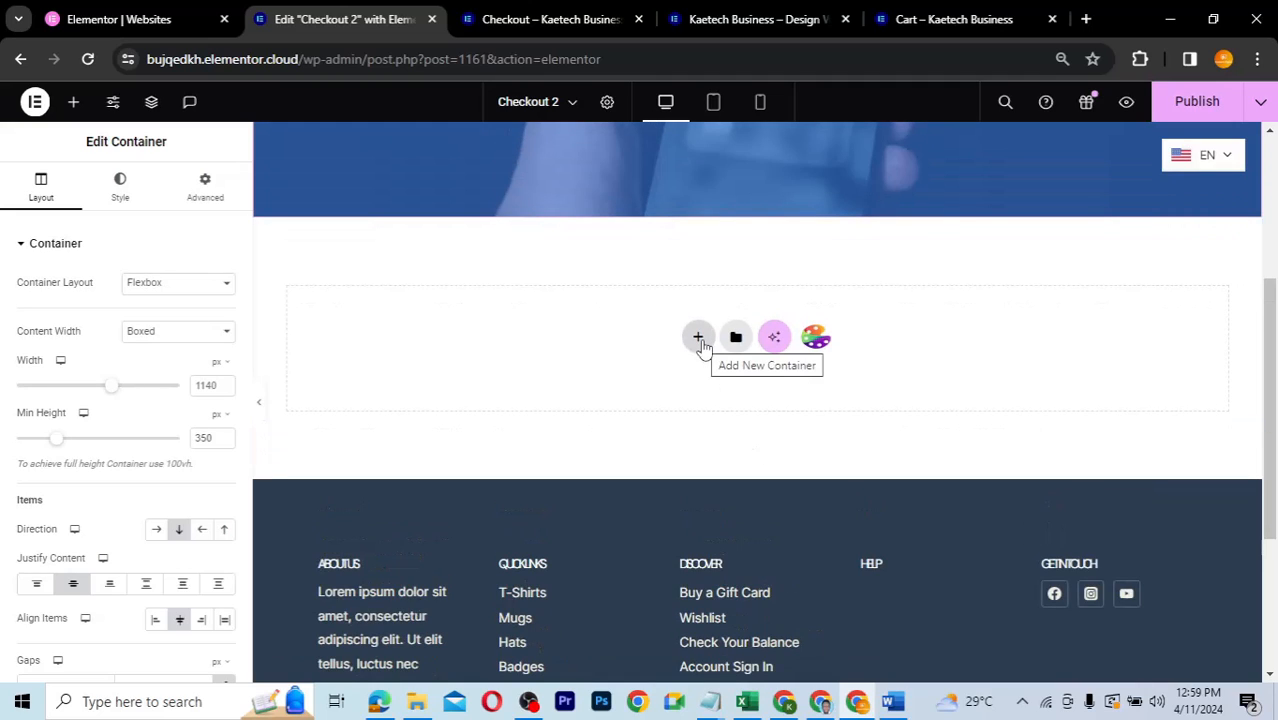
click(699, 339)
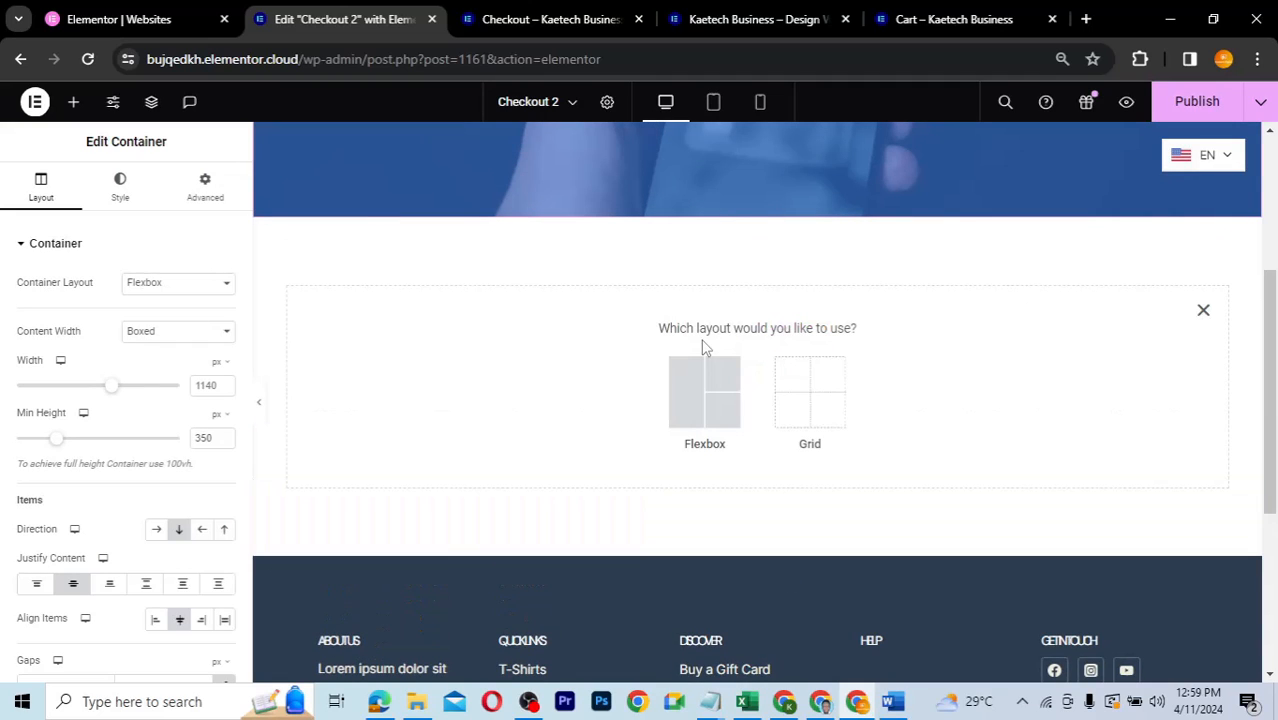
click(705, 403)
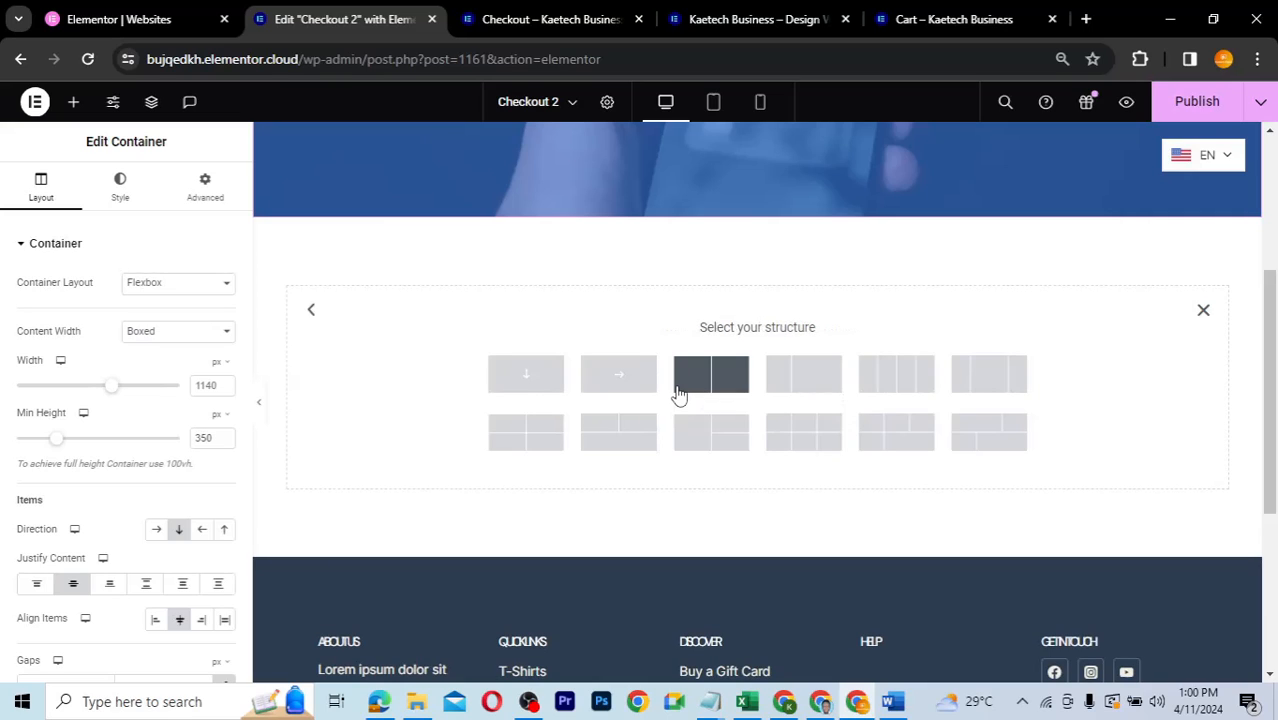
click(525, 381)
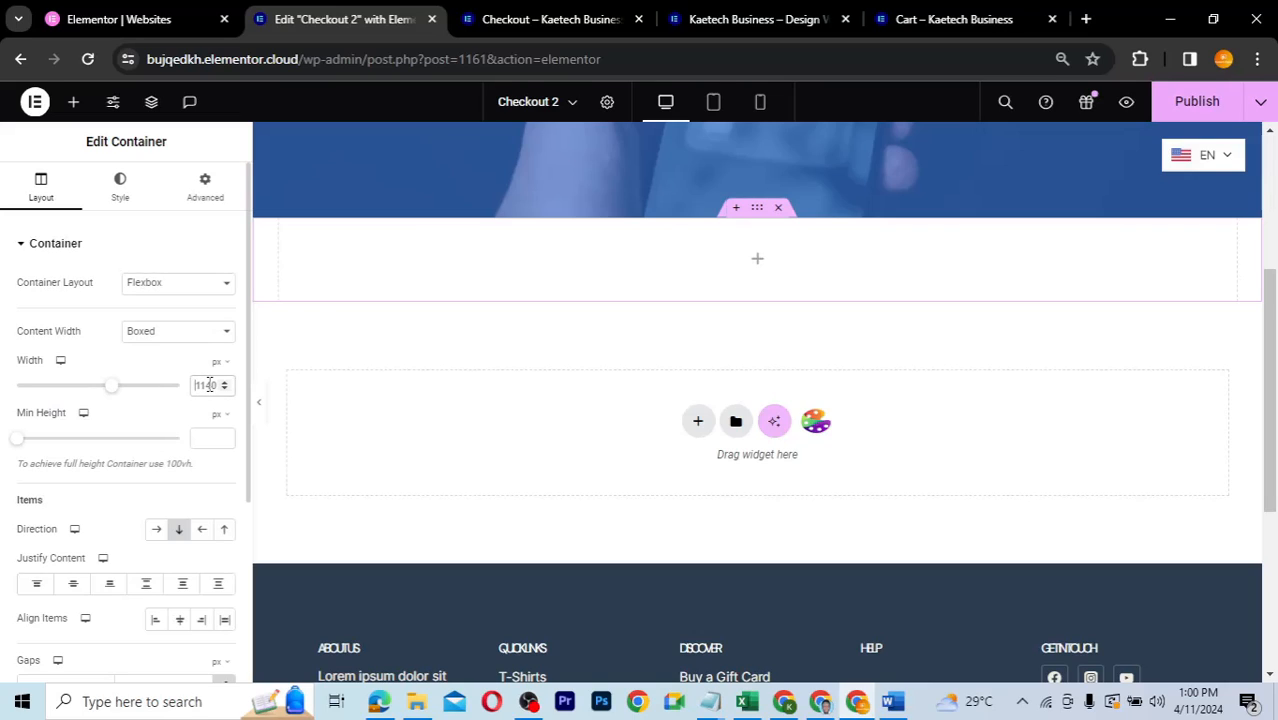
text(1000)
- Set the container's top and bottom padding to 50, correcting a mistyped 80
click(231, 179)
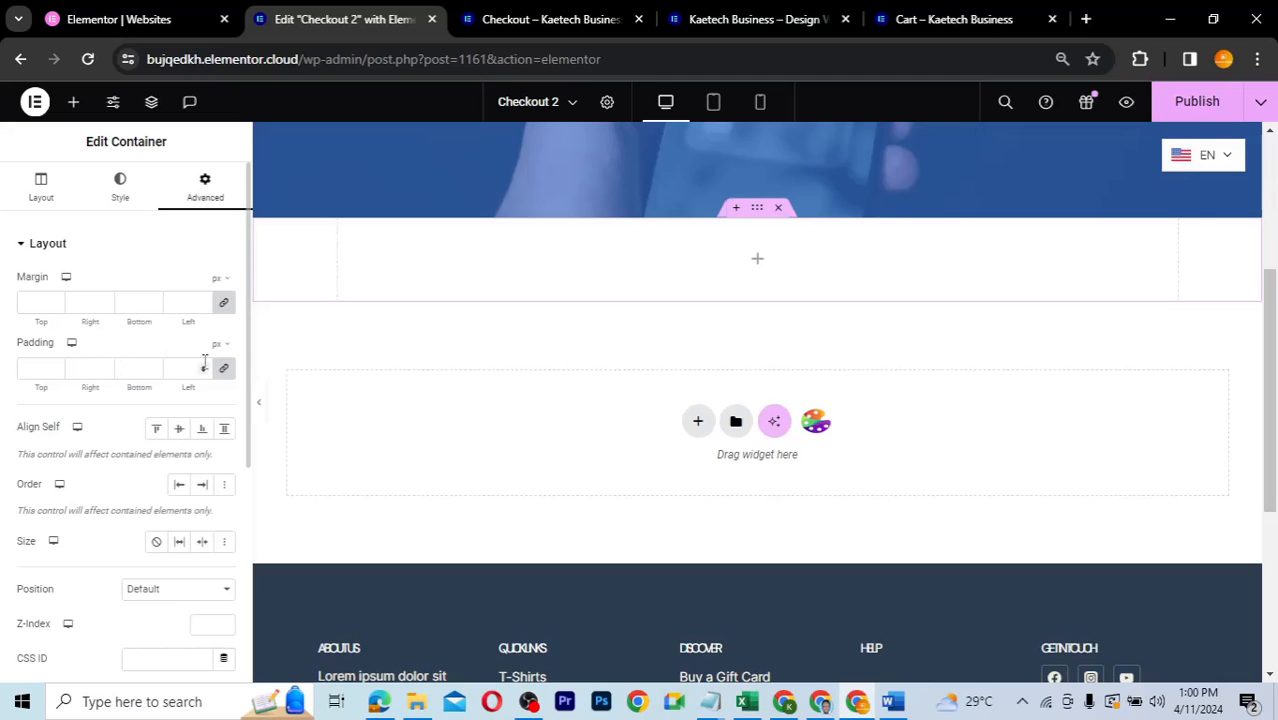
click(23, 368)
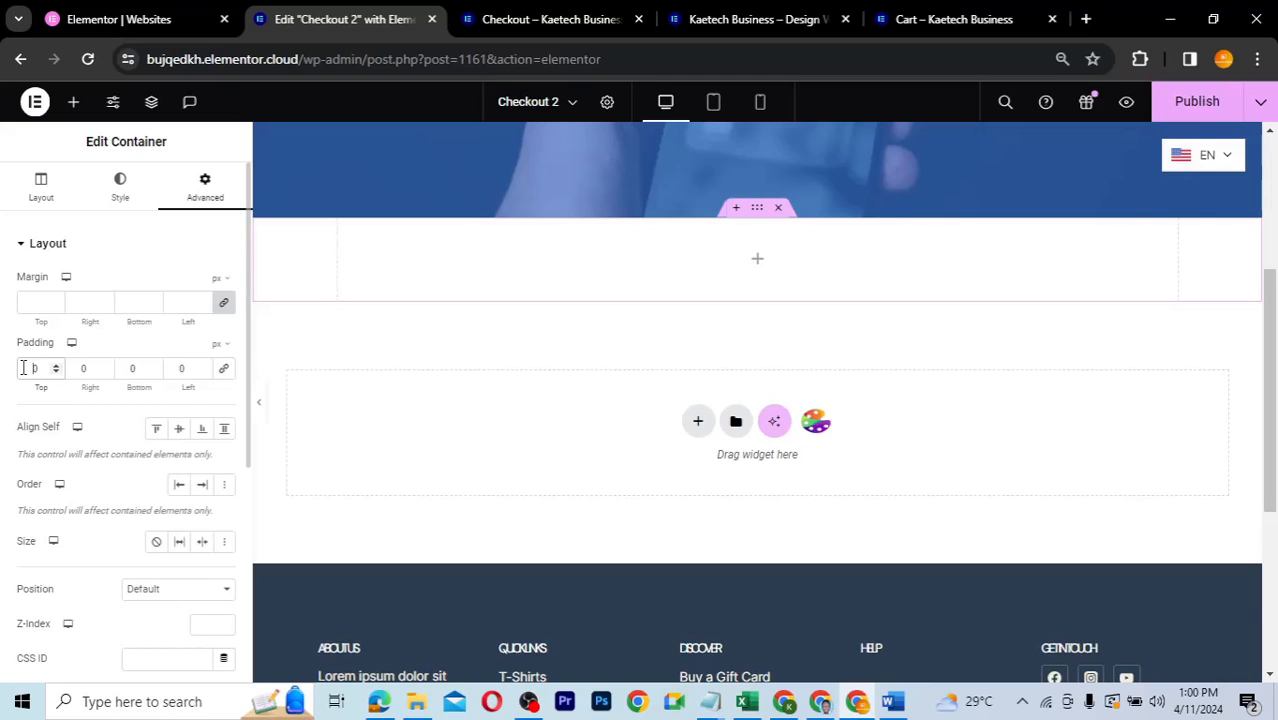
text(50)
click(126, 369)
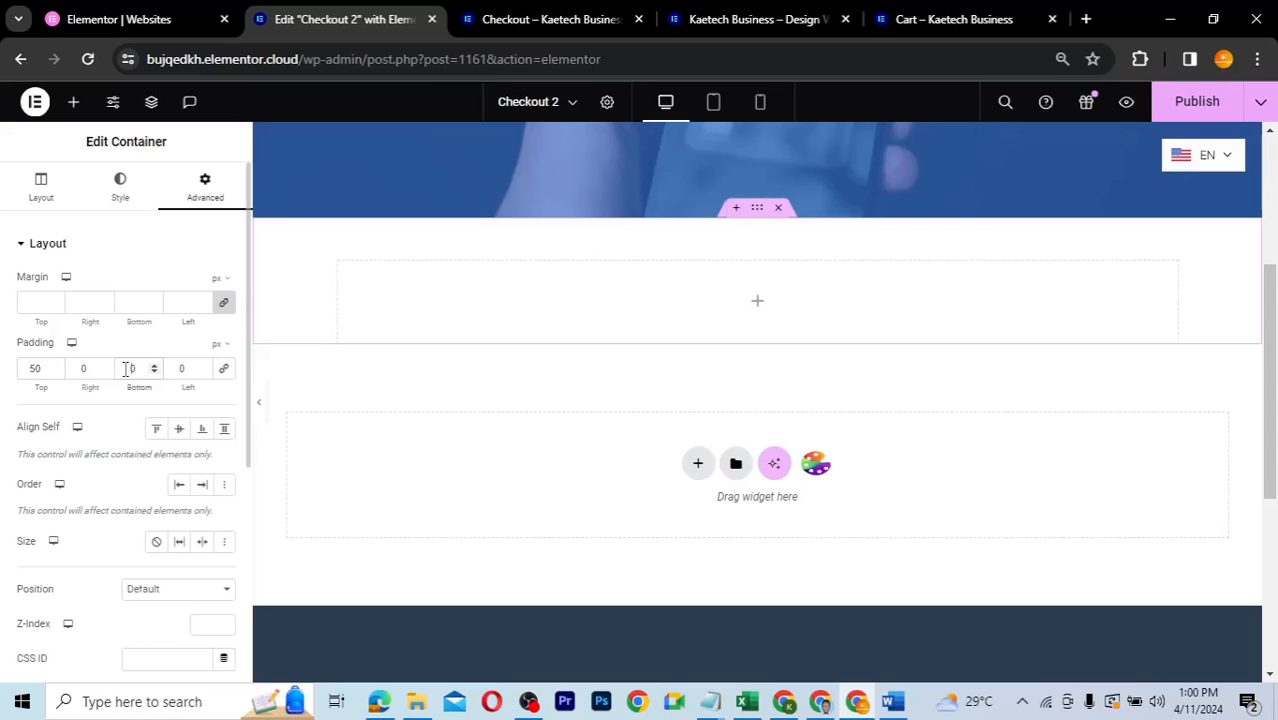
text(80)
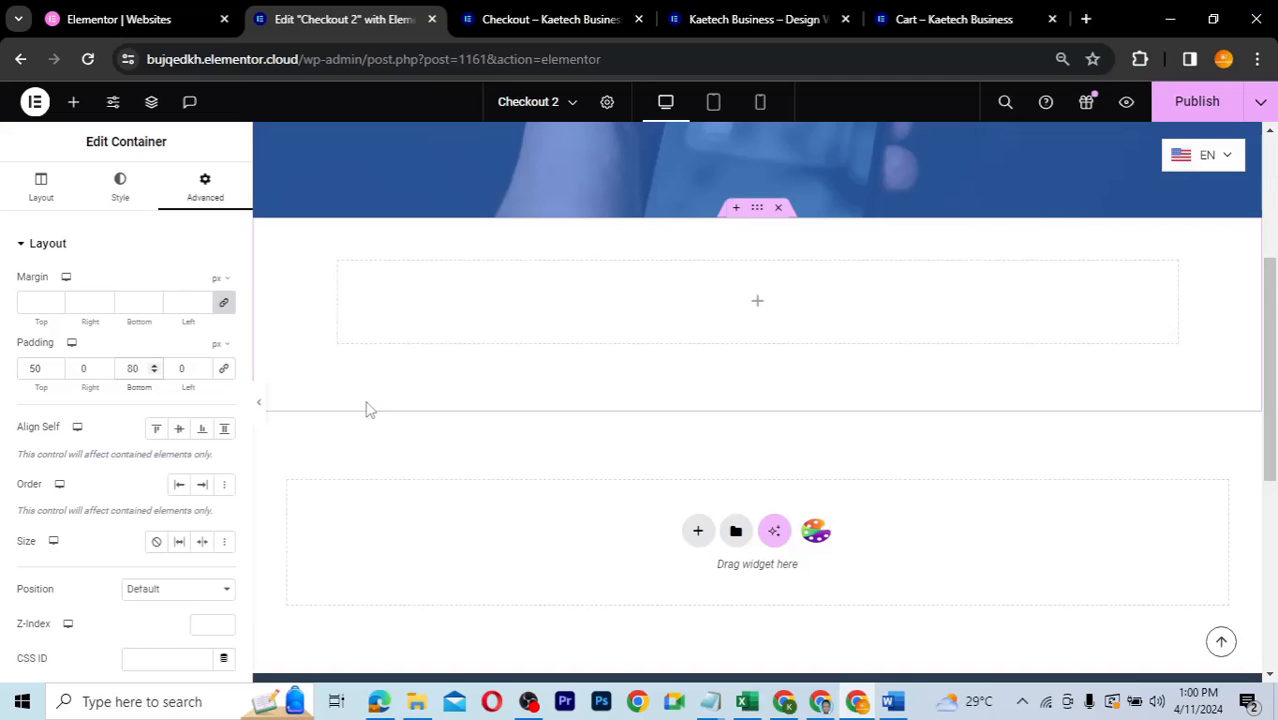
key(BackSpace)
key(BackSpace)
text(50)
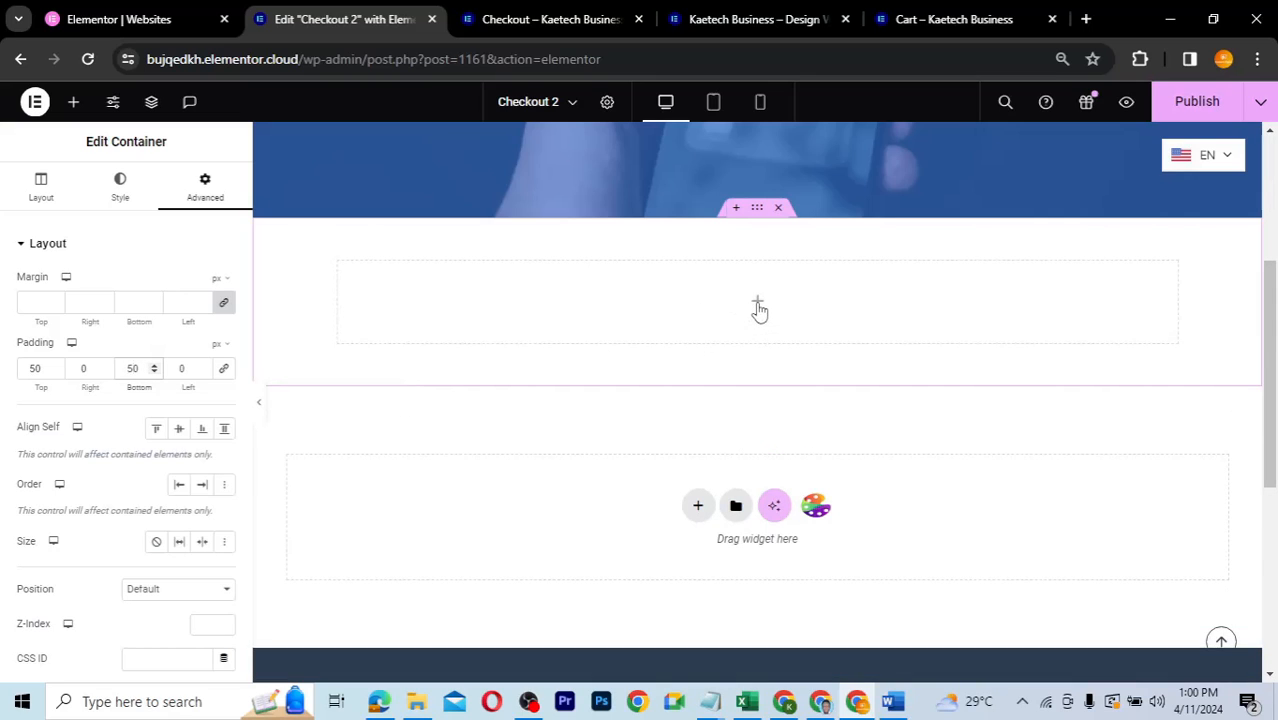
click(757, 305)
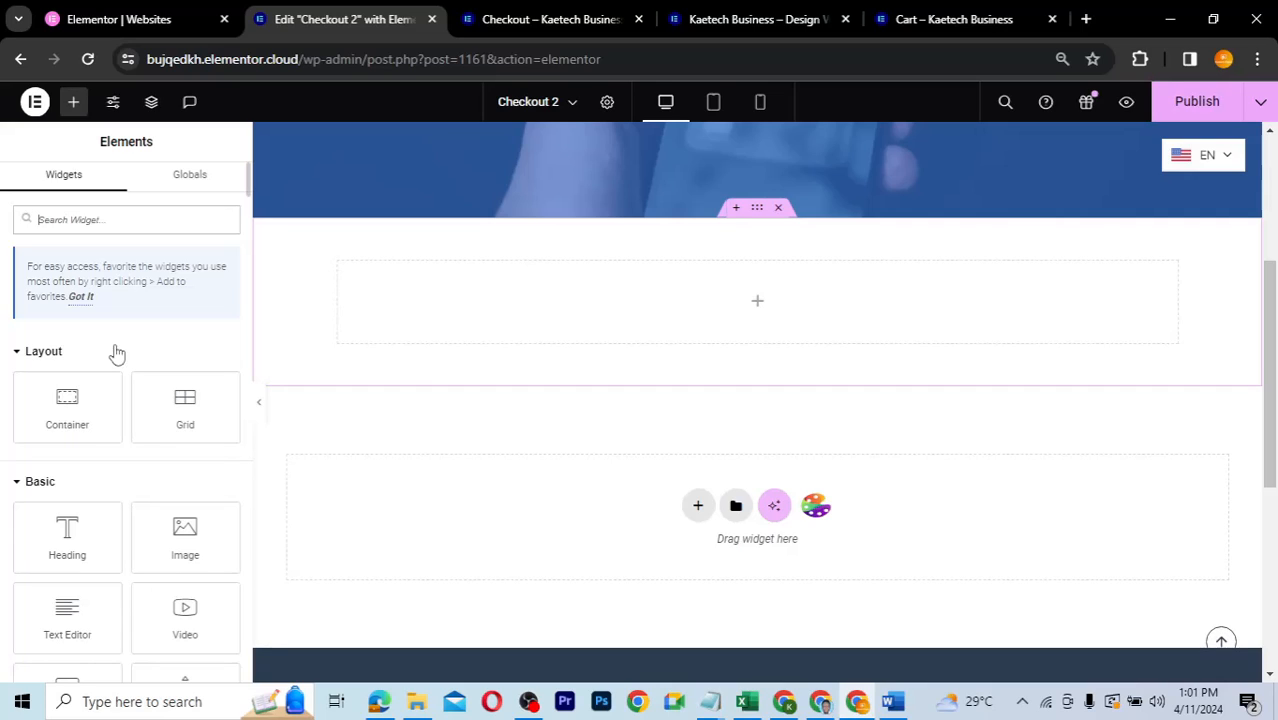
- Search 'checkout' and drop the CoDesigner Checkout widget into the empty container
text(checkout)
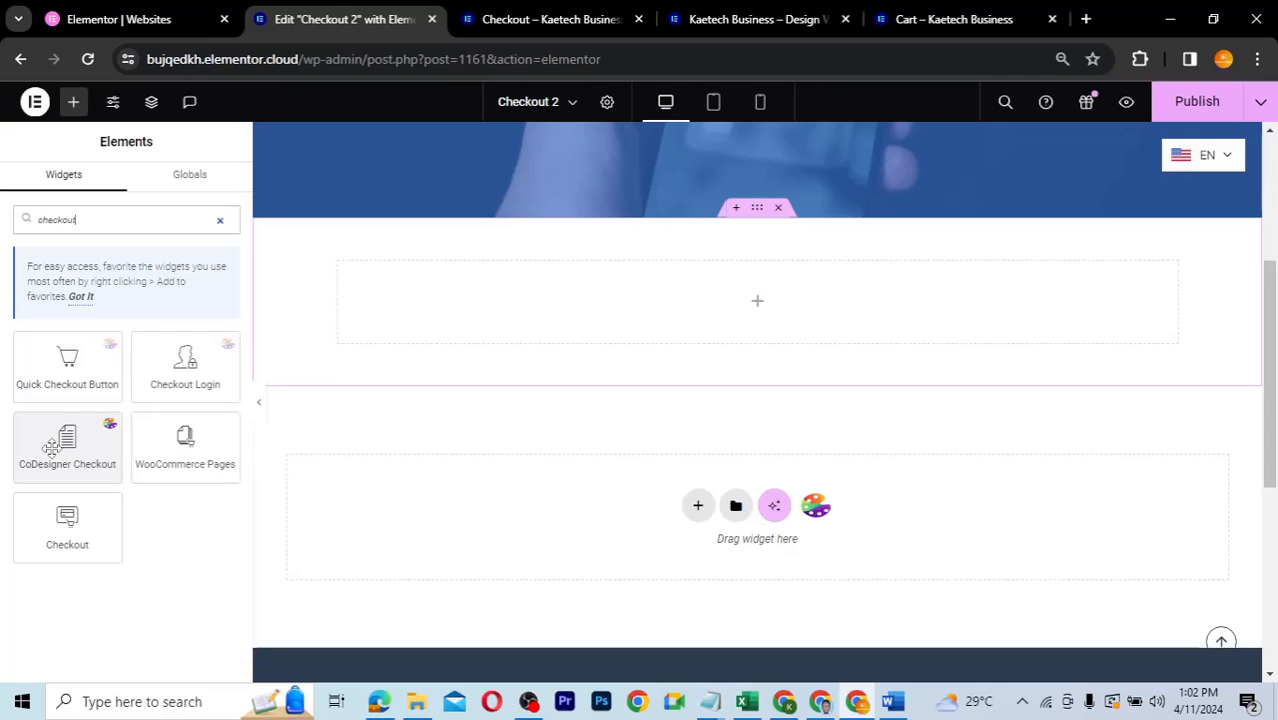
drag(50, 447, 559, 292)
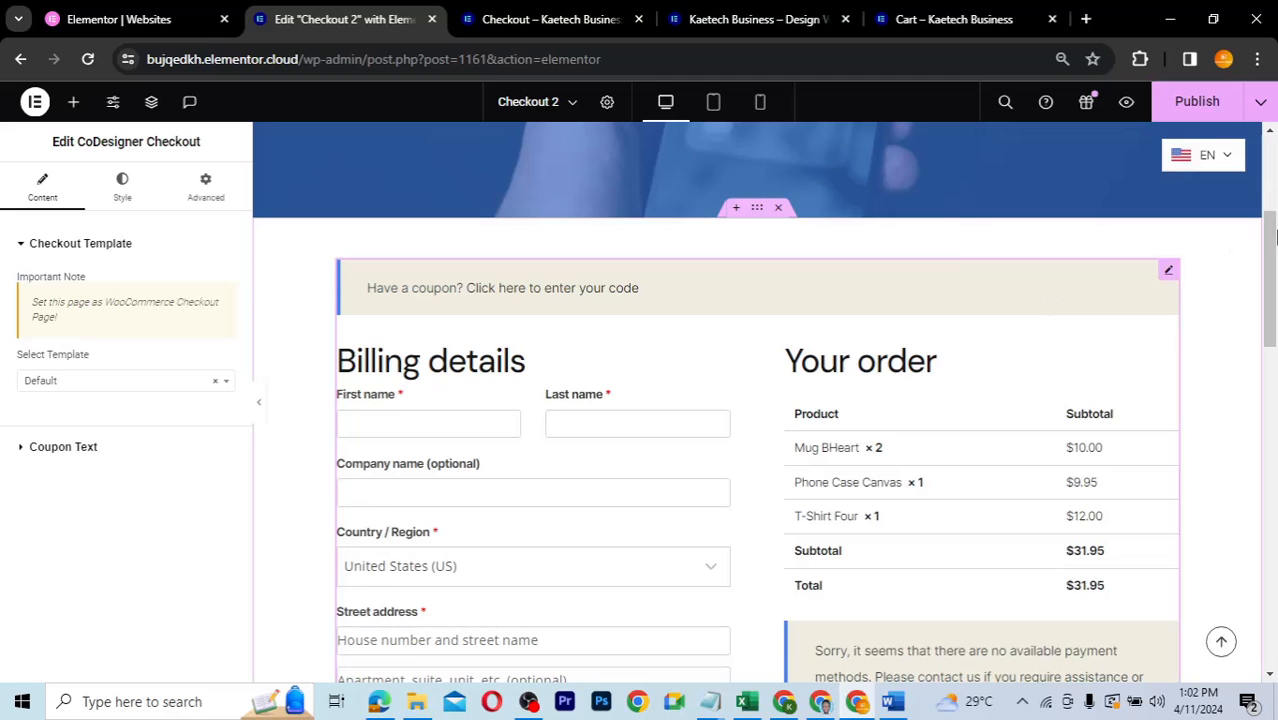
drag(1274, 235, 1262, 266)
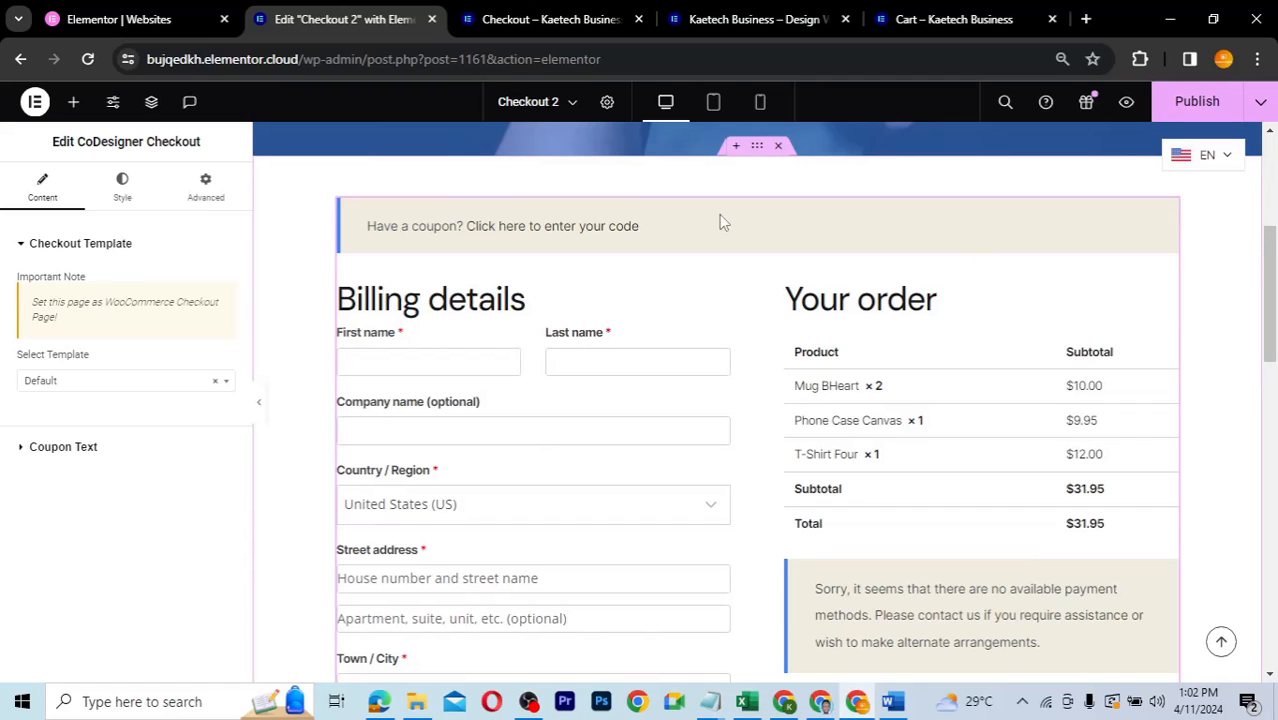
click(565, 18)
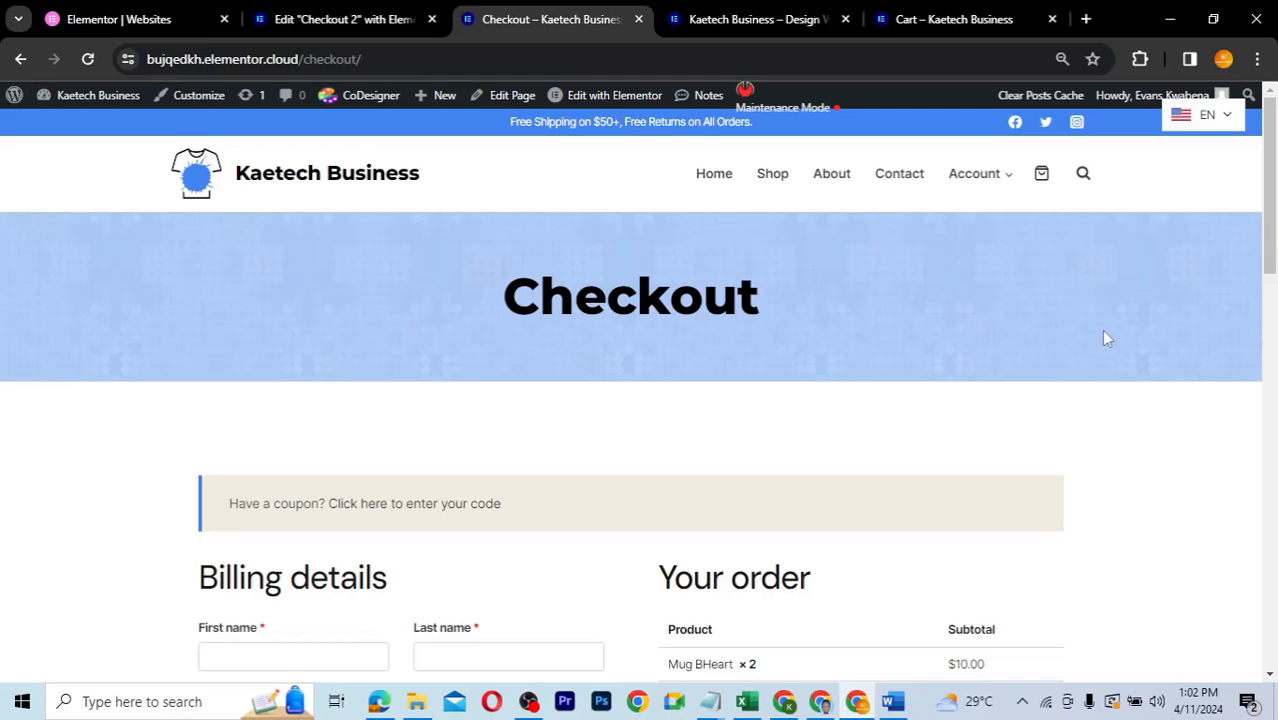
scroll(1104, 337, down, 4)
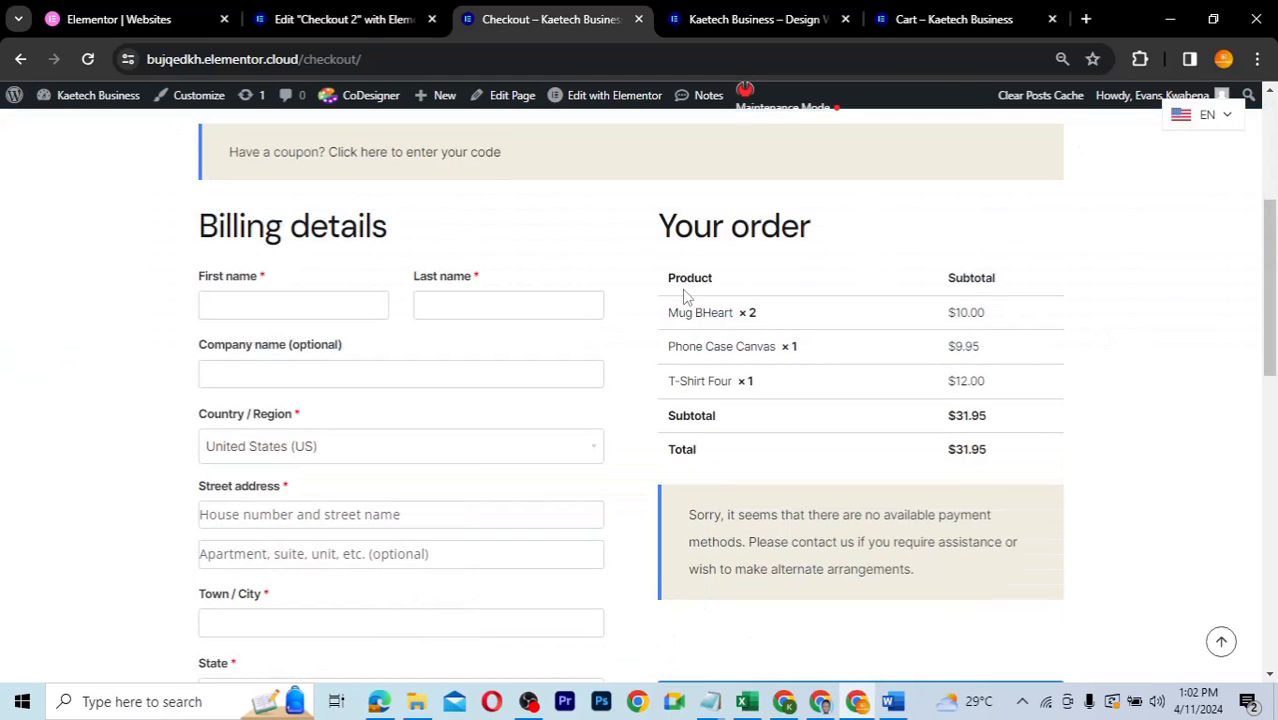
click(357, 21)
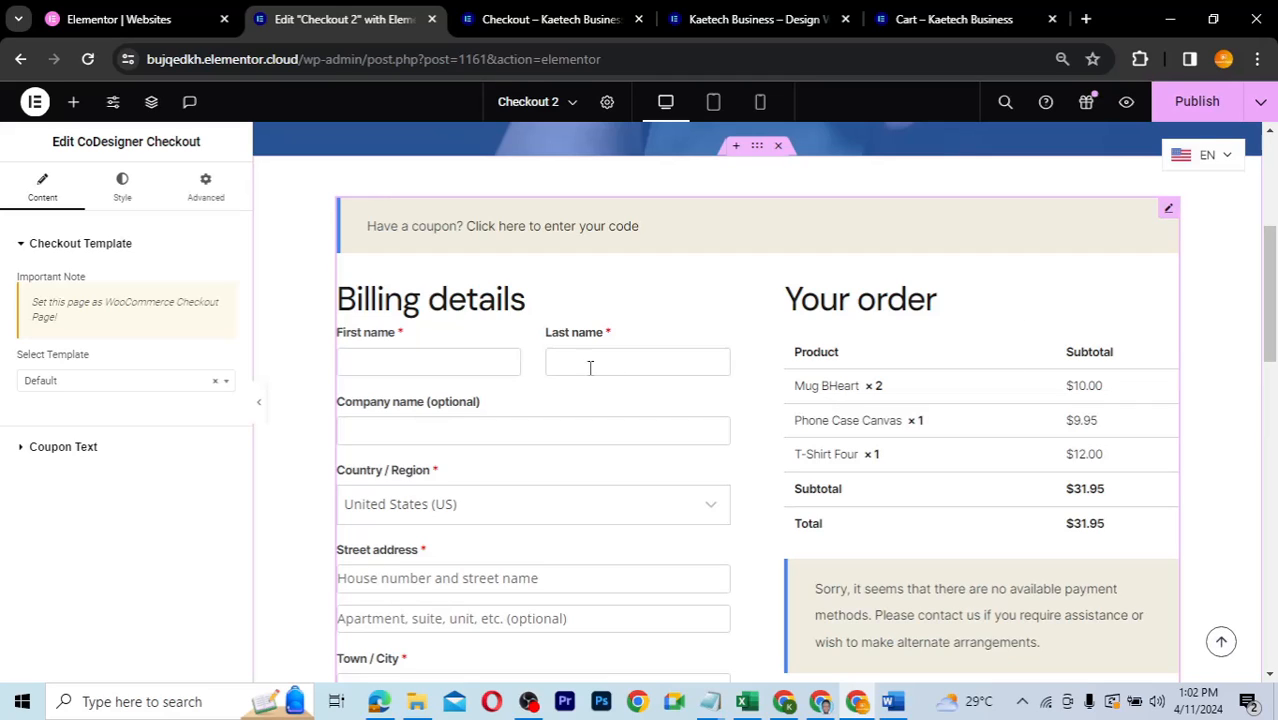
- Preview the checkout widget with Template 1, then Template 2
drag(1273, 323, 1260, 300)
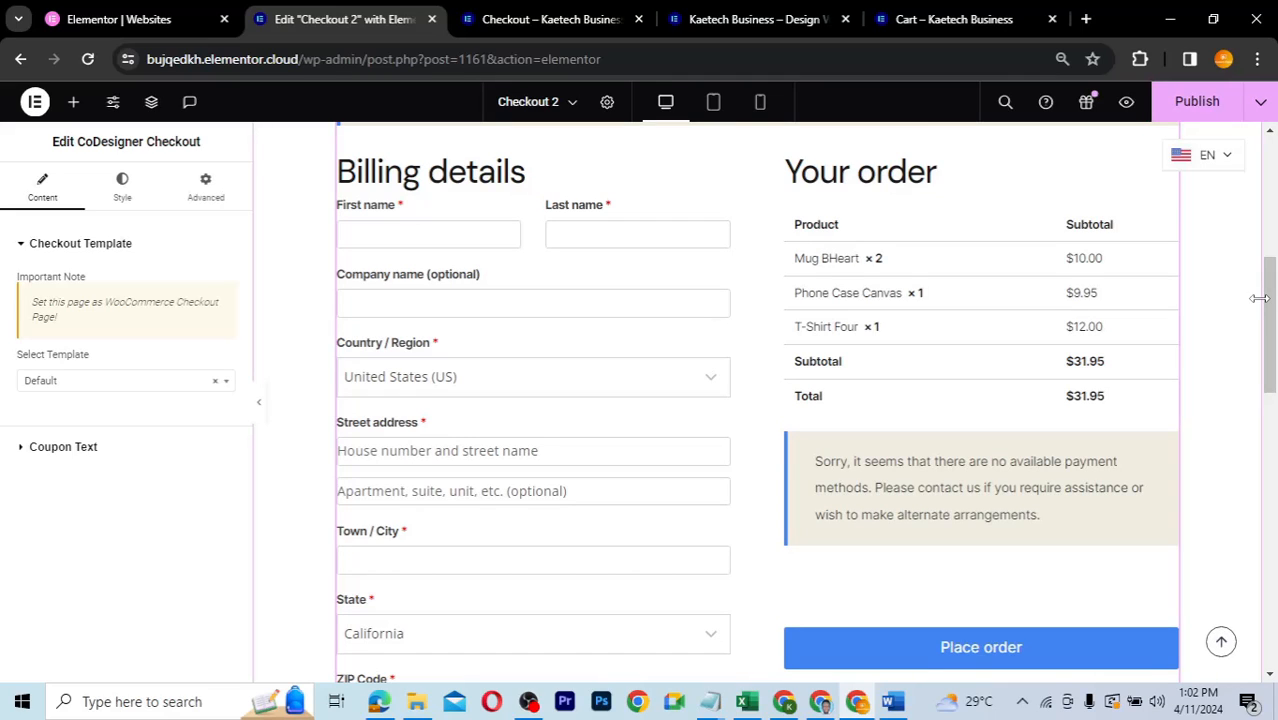
click(88, 384)
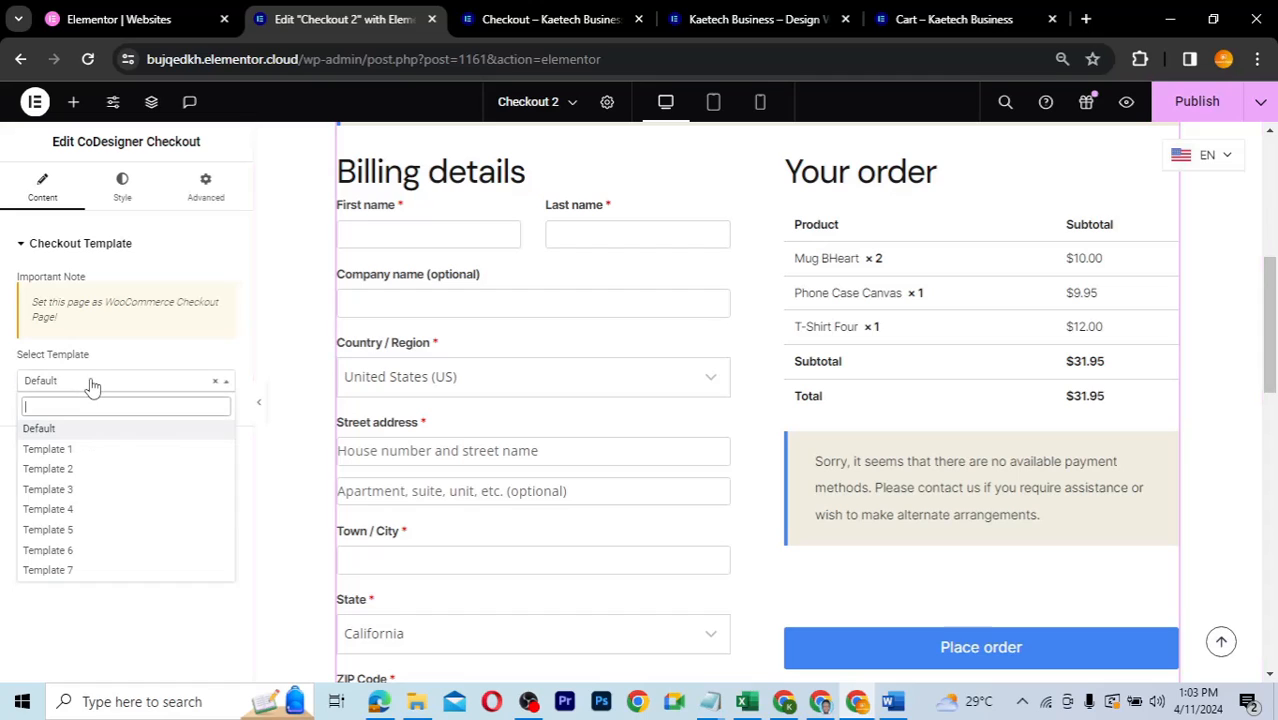
click(48, 449)
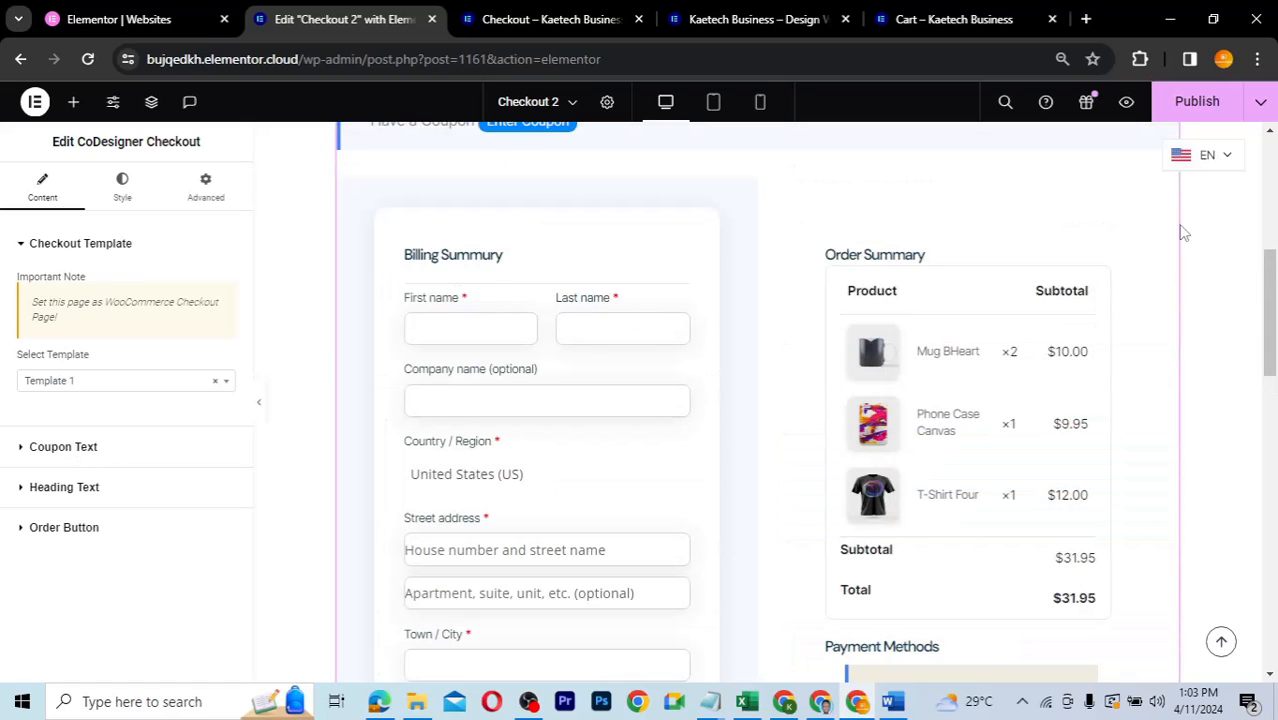
drag(1268, 286, 1256, 330)
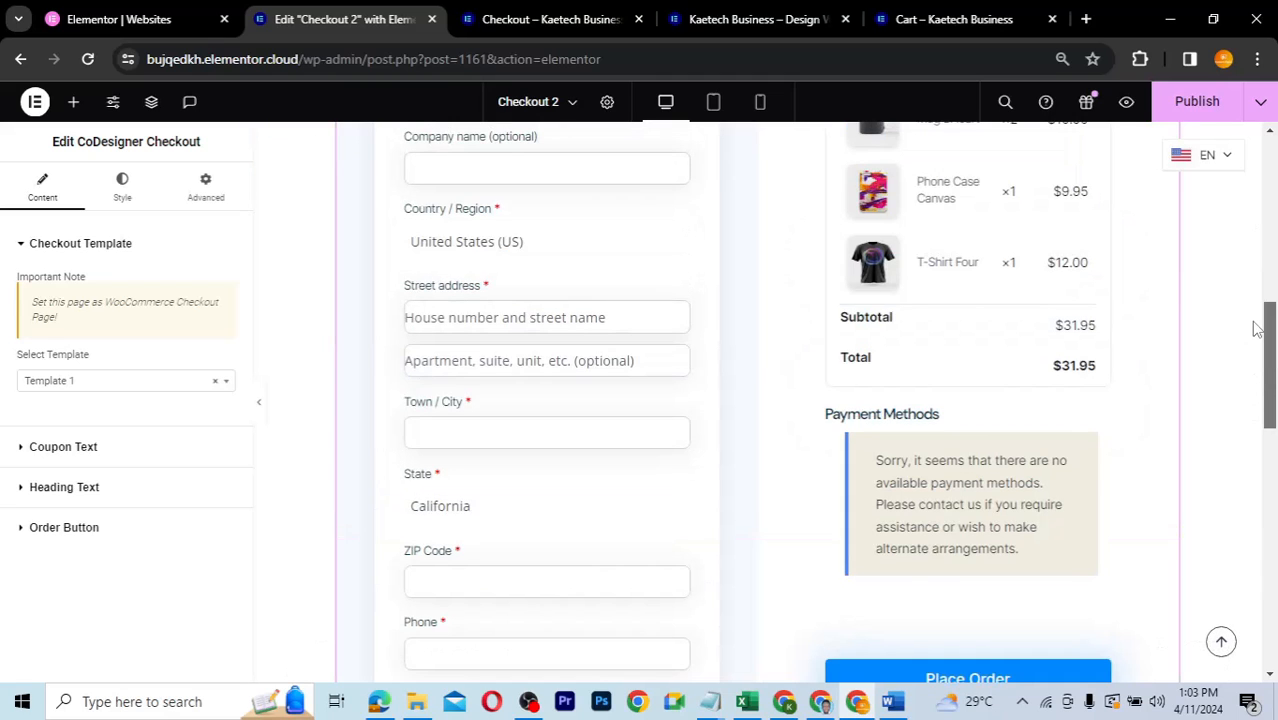
click(131, 390)
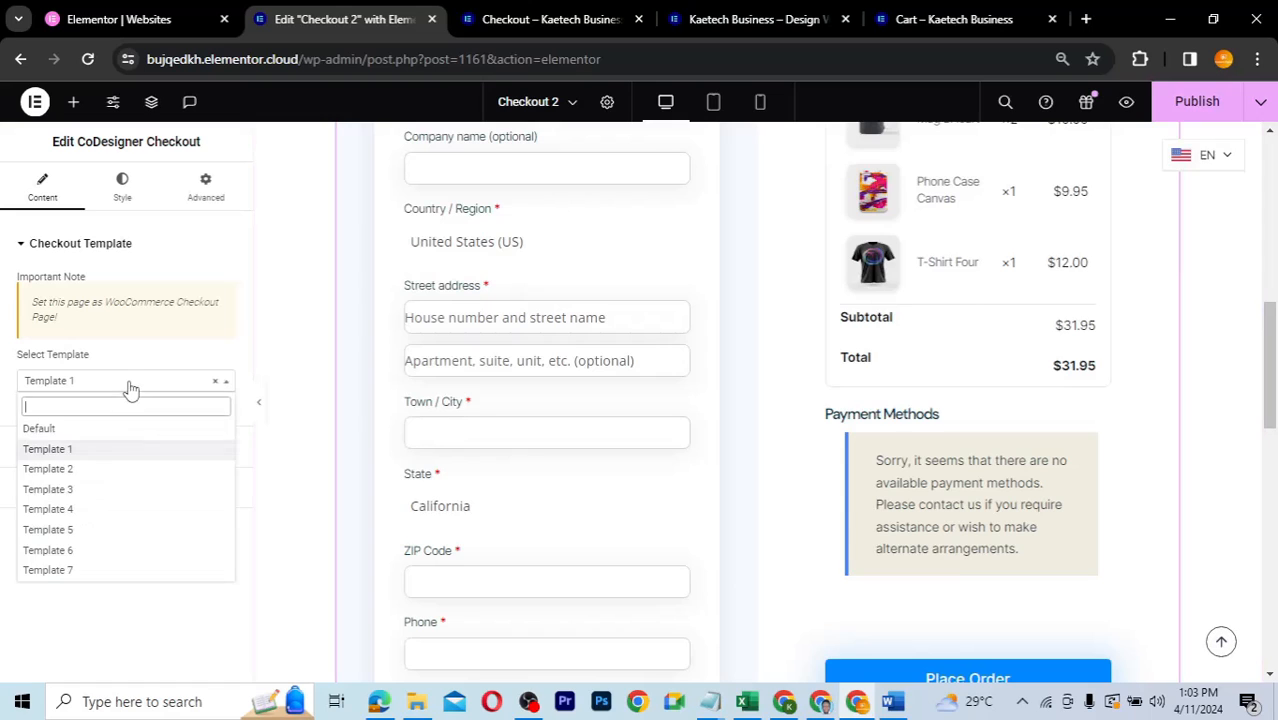
click(92, 470)
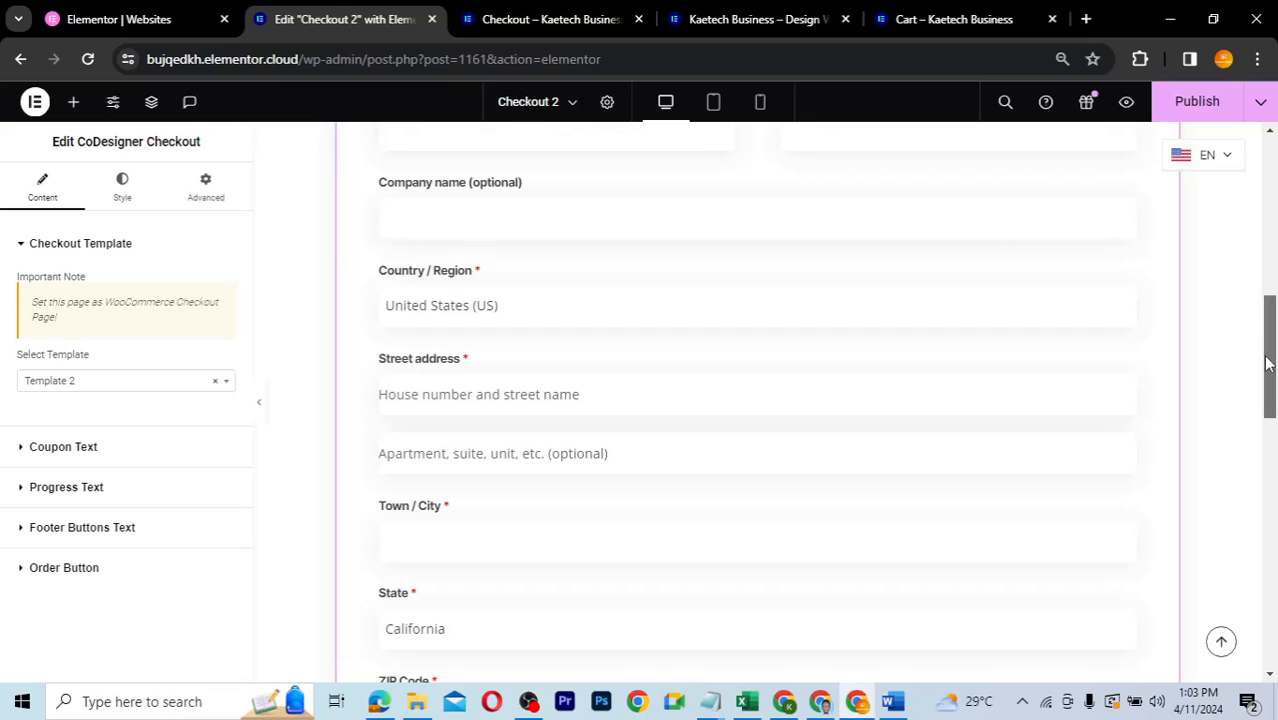
drag(1266, 364, 1260, 302)
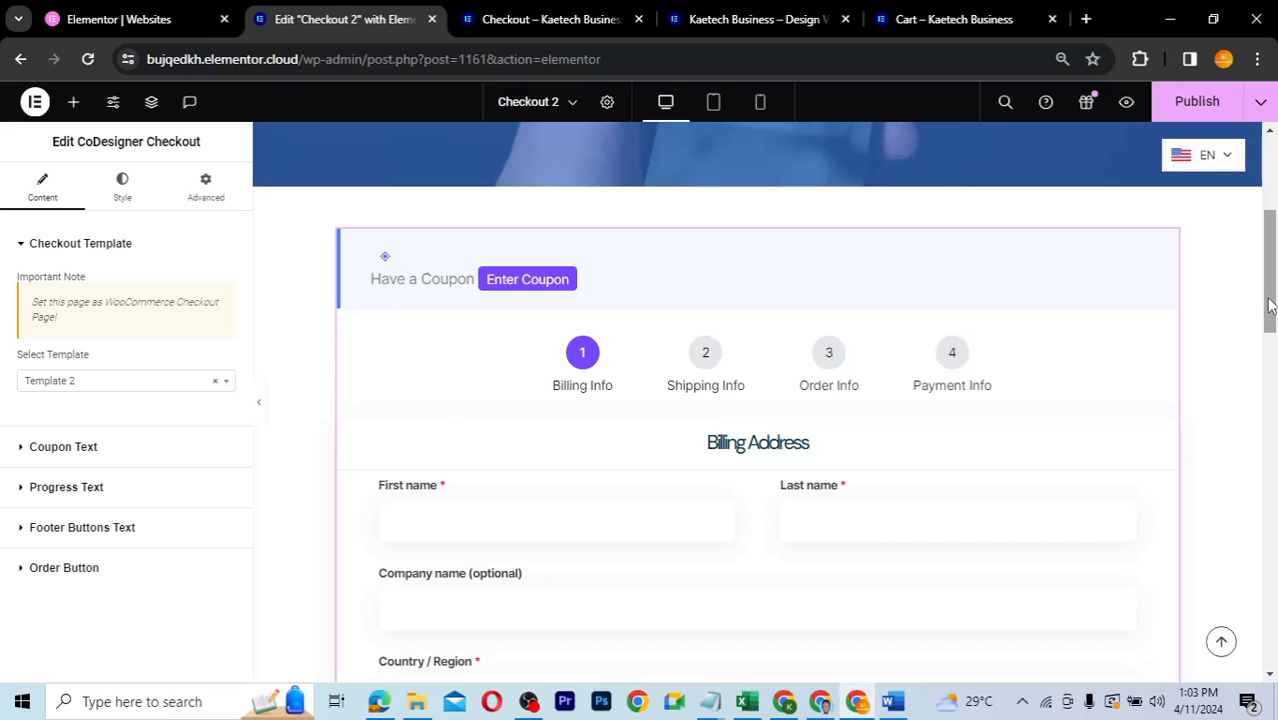
- Switch the checkout widget to Template 3 and review its Billing and Order Summary panels
scroll(1268, 372, down, 4)
scroll(1264, 489, down, 5)
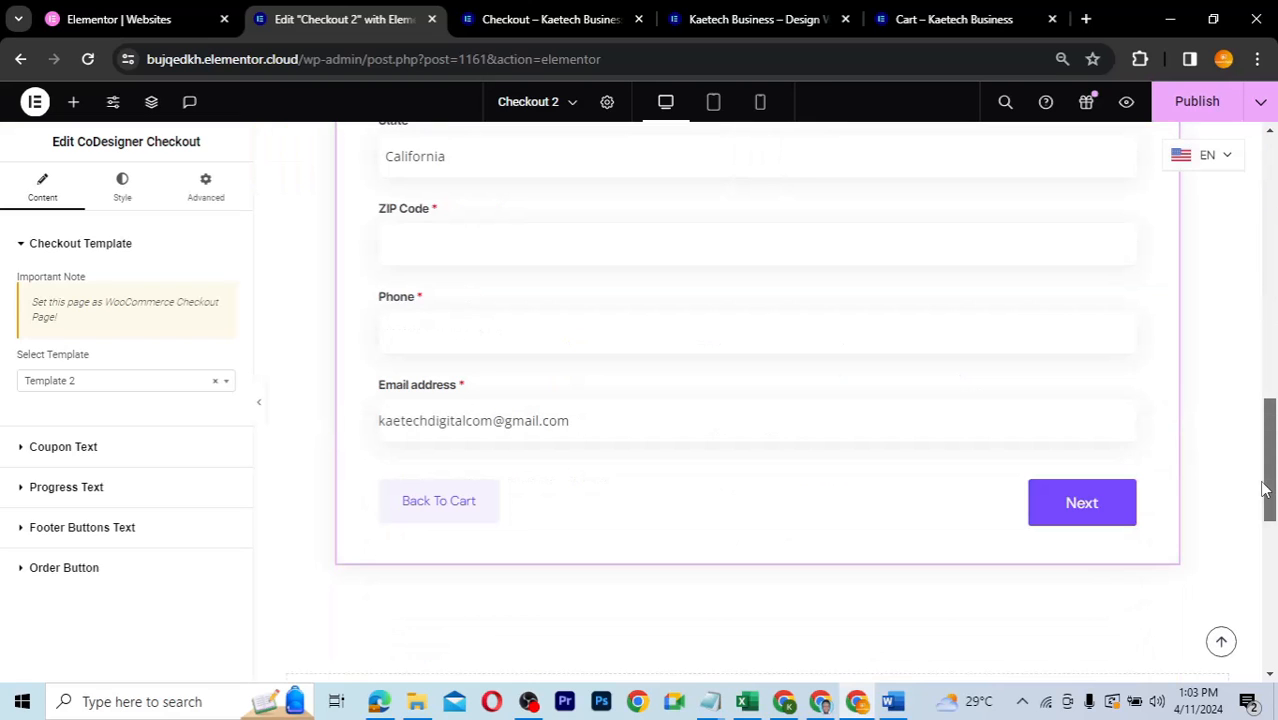
scroll(1262, 470, up, 4)
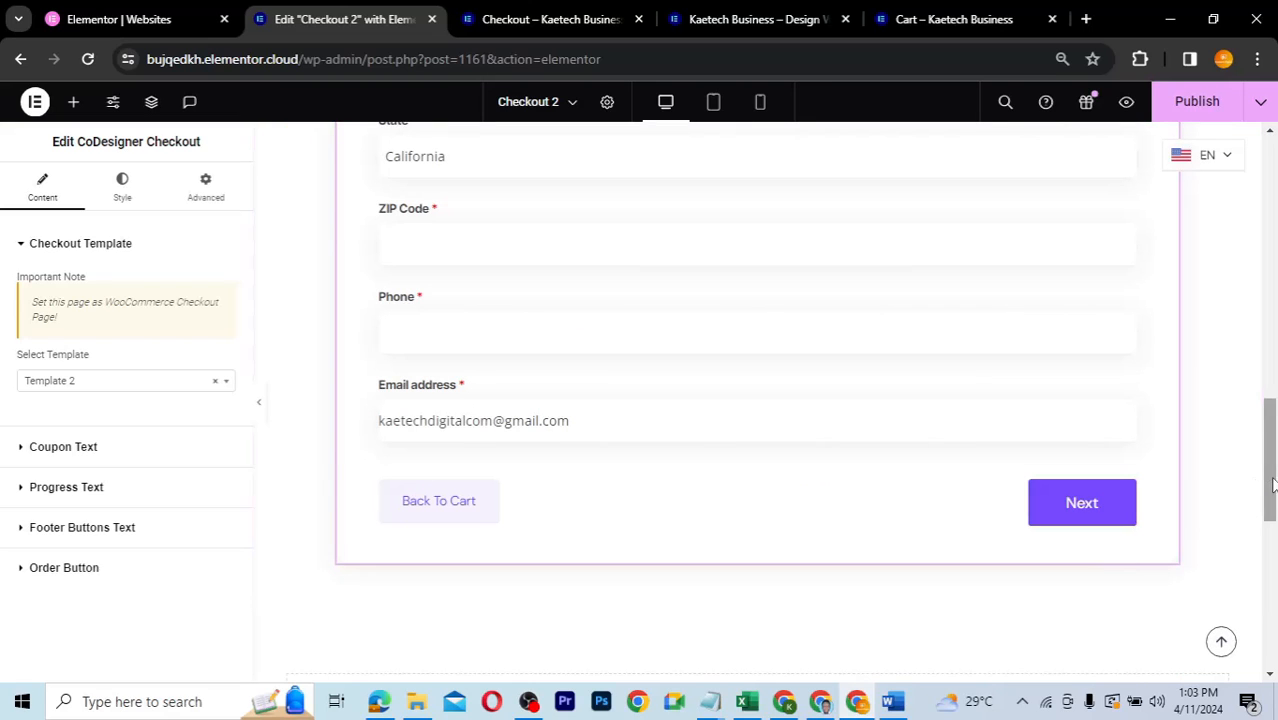
scroll(1268, 313, up, 4)
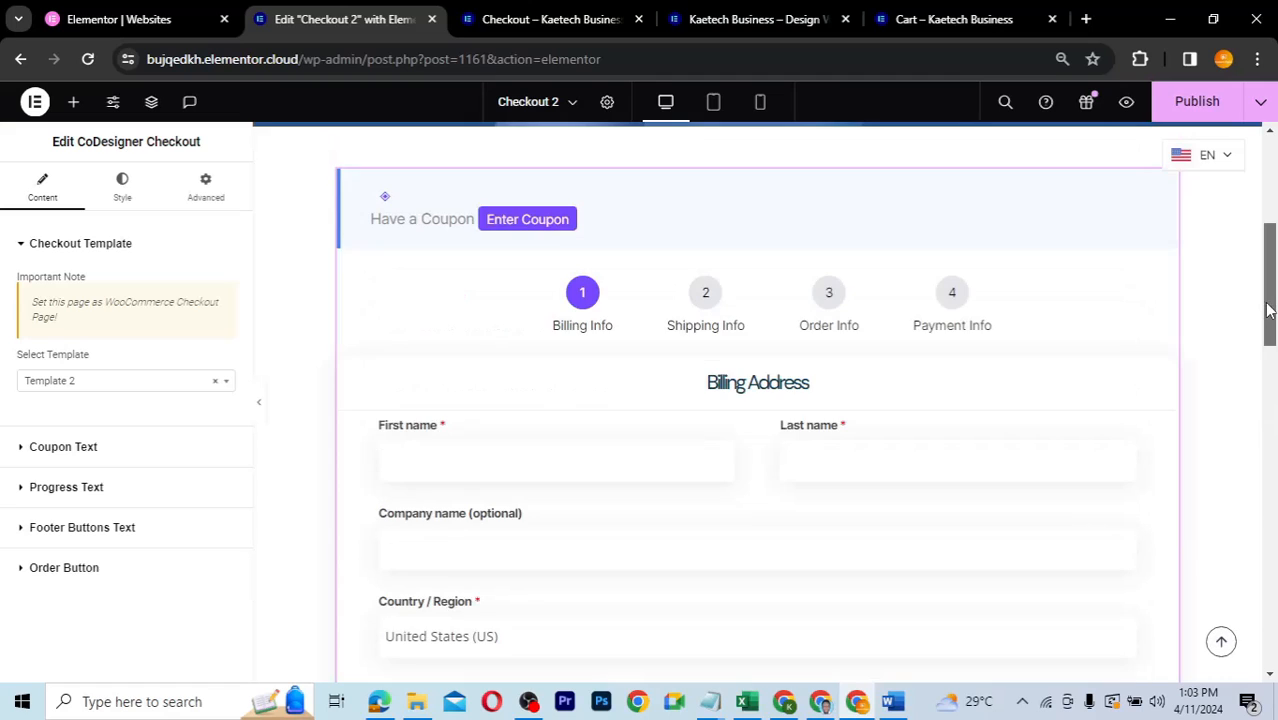
drag(1268, 310, 1268, 330)
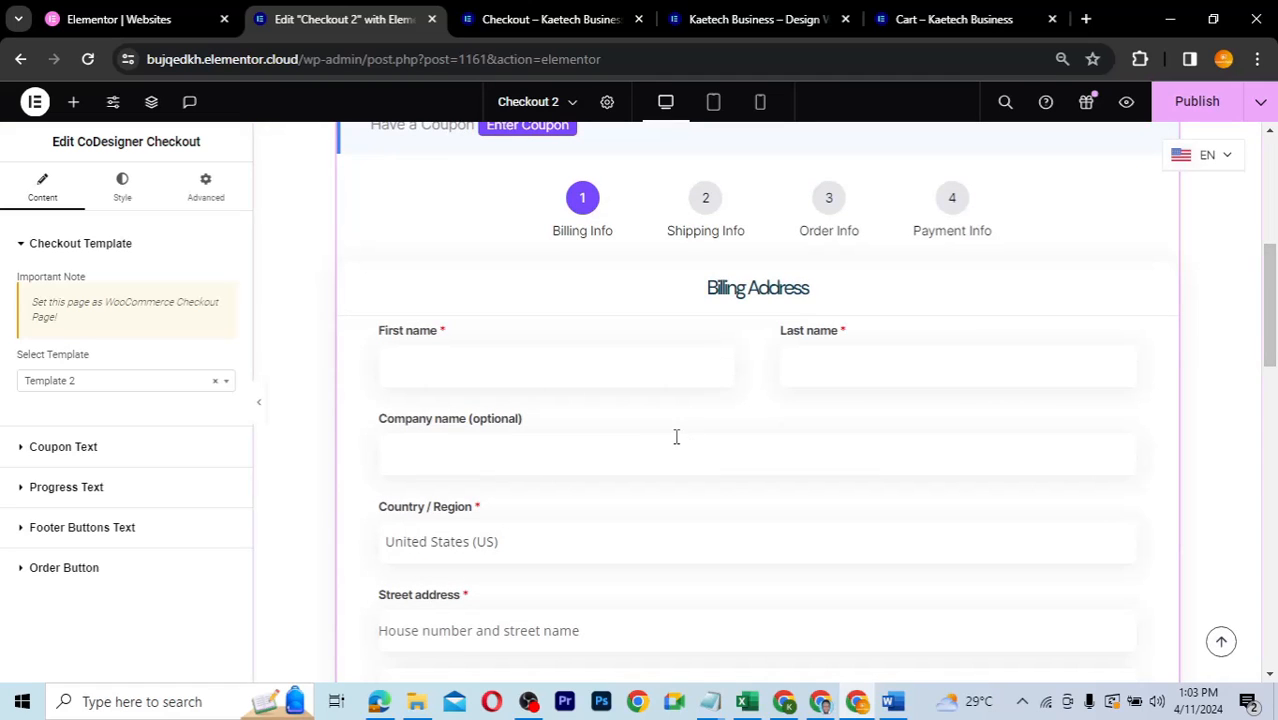
click(117, 381)
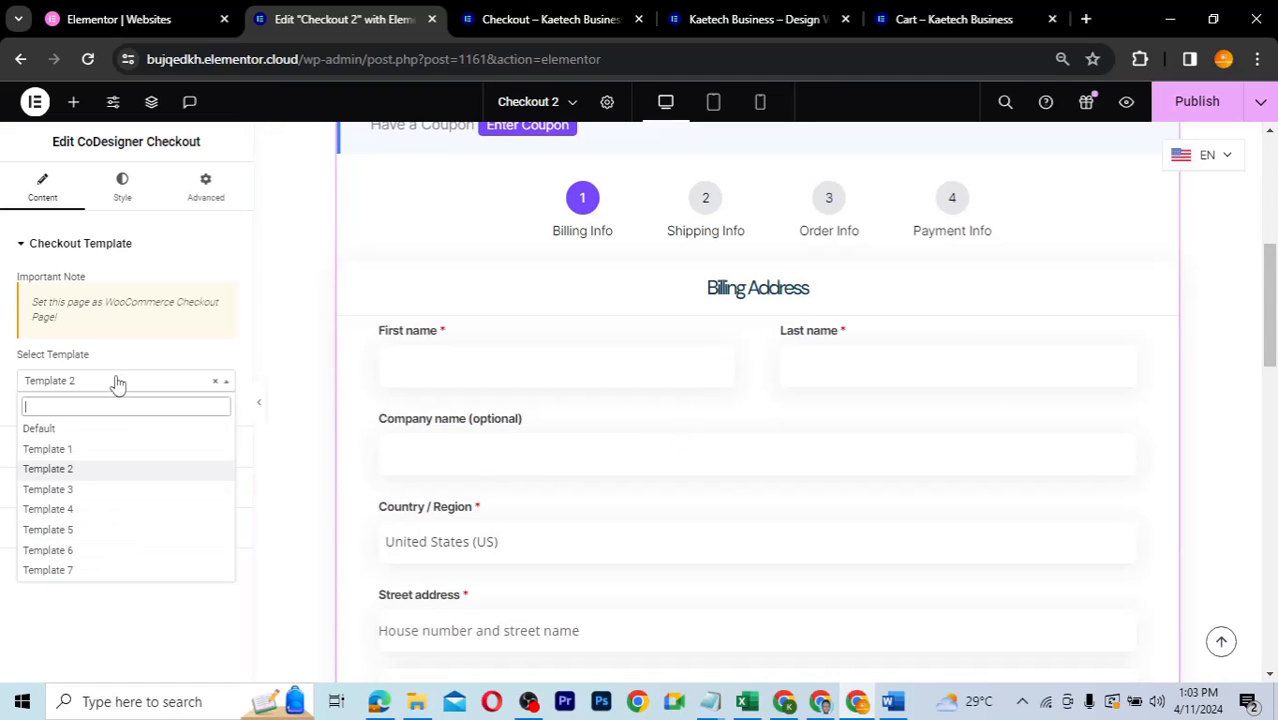
click(71, 489)
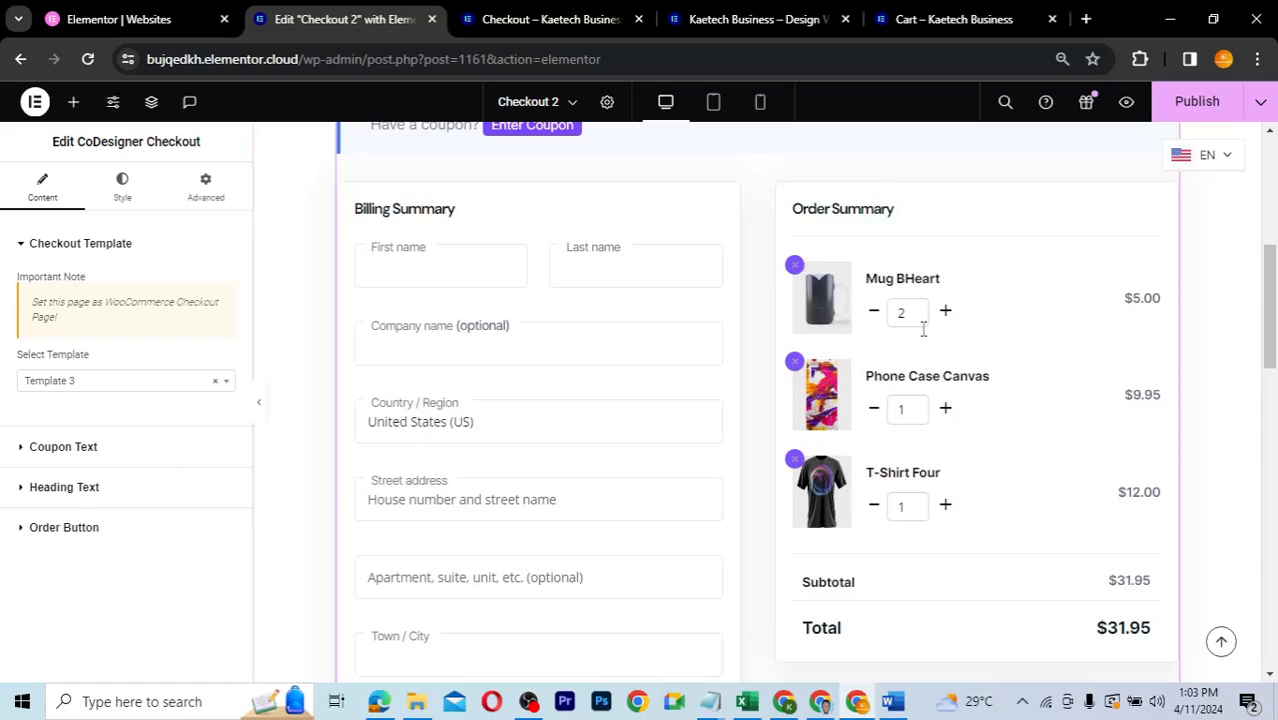
mouse_move(1268, 265)
mouse_down()
mouse_move(1268, 245)
mouse_move(1259, 466)
mouse_move(1252, 280)
mouse_up()
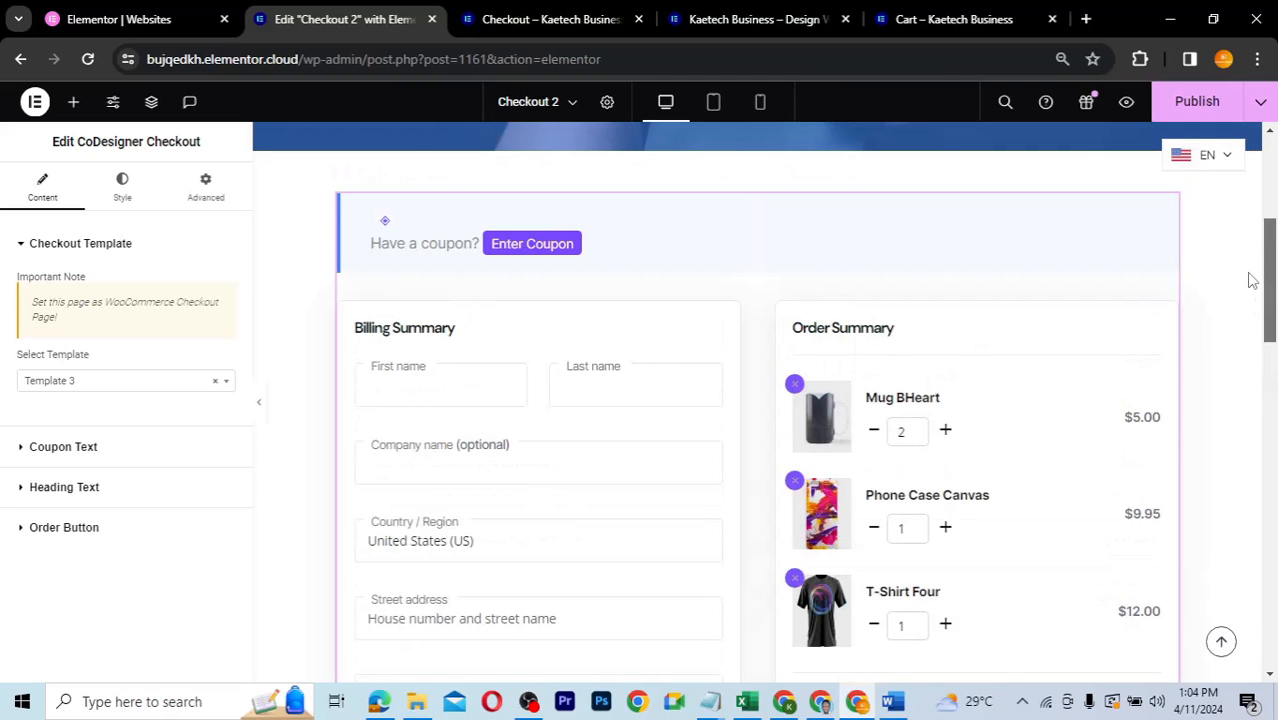
mouse_move(1250, 281)
mouse_down()
mouse_move(1258, 478)
mouse_move(1239, 268)
mouse_up()
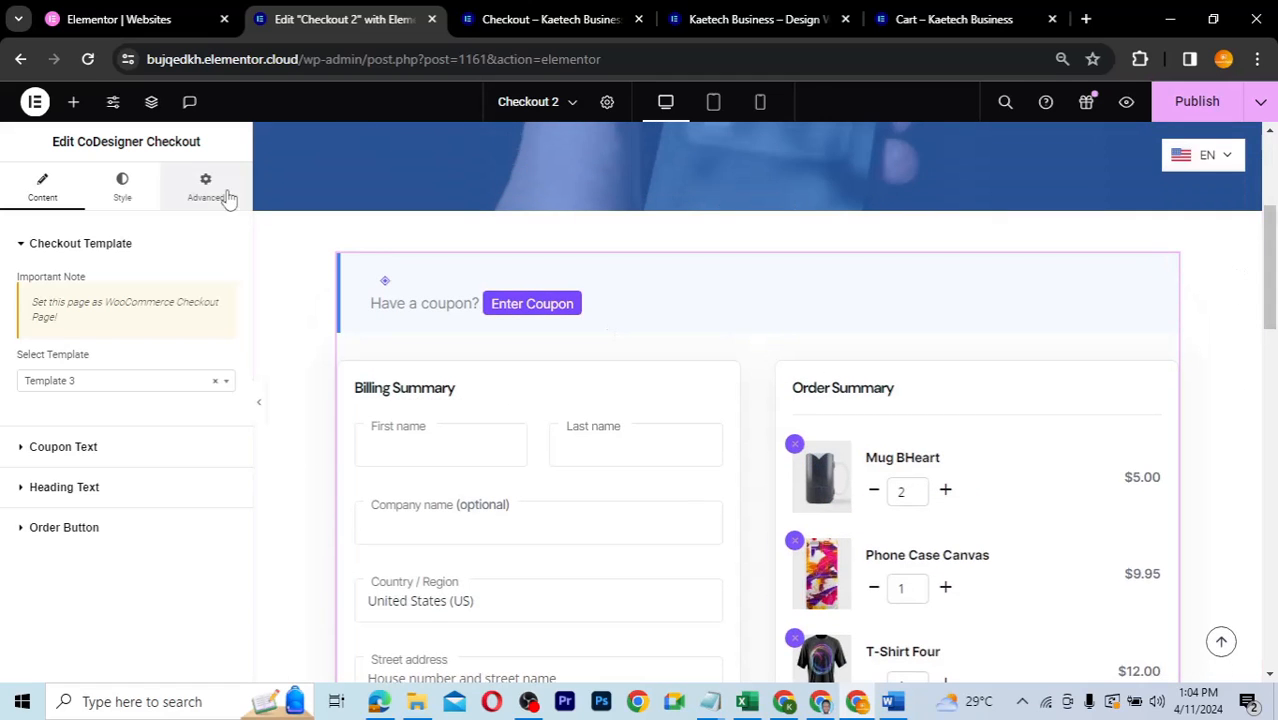
- Drop a Checkout Login widget above the checkout form, then delete that login row
click(73, 101)
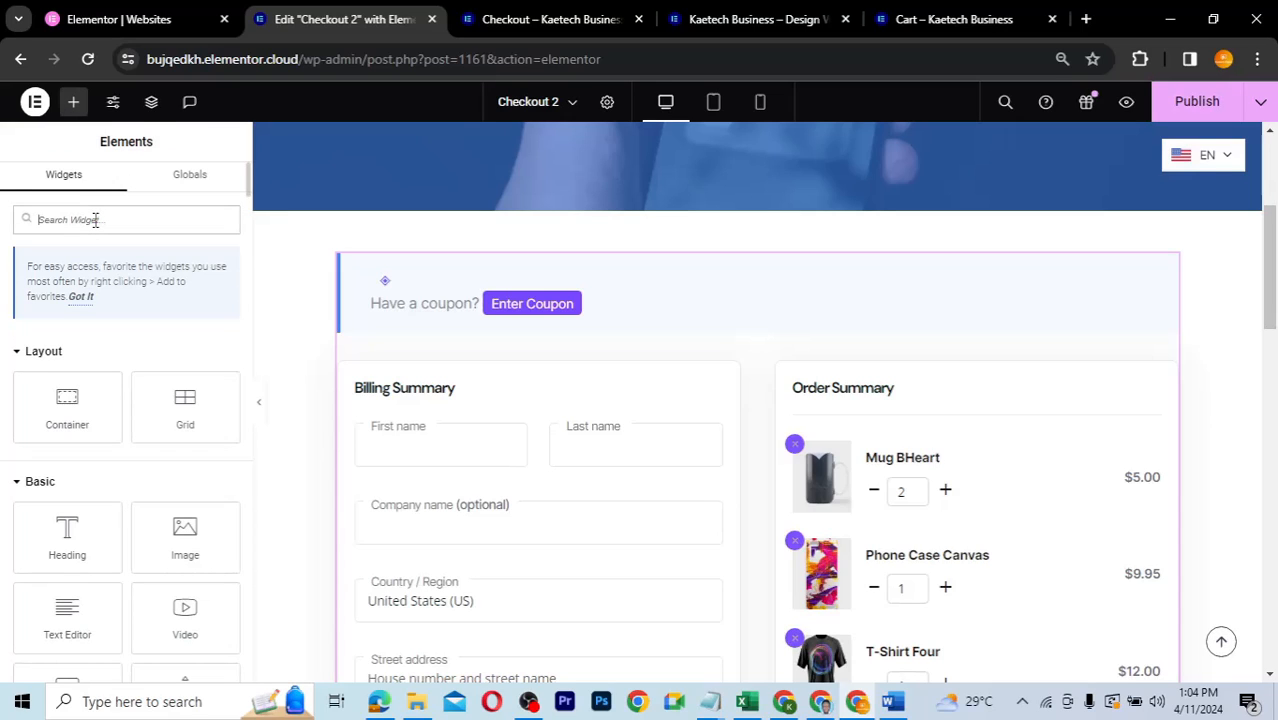
text(check)
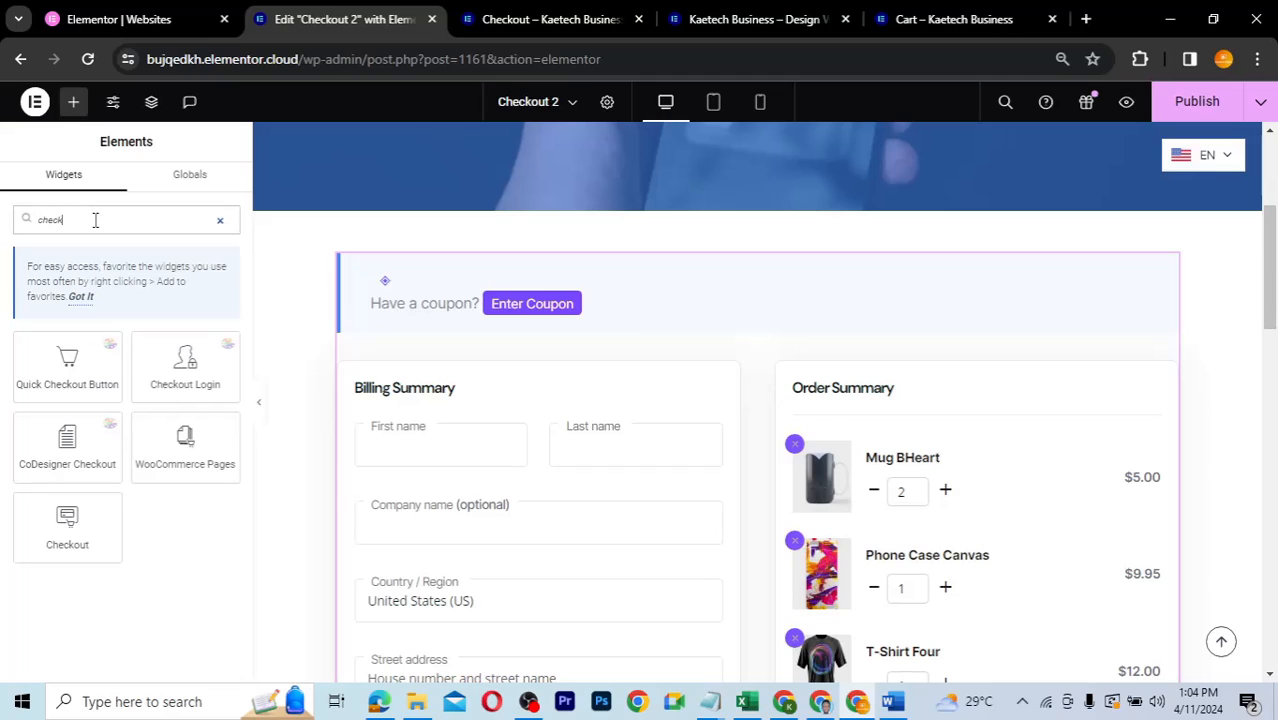
text(out)
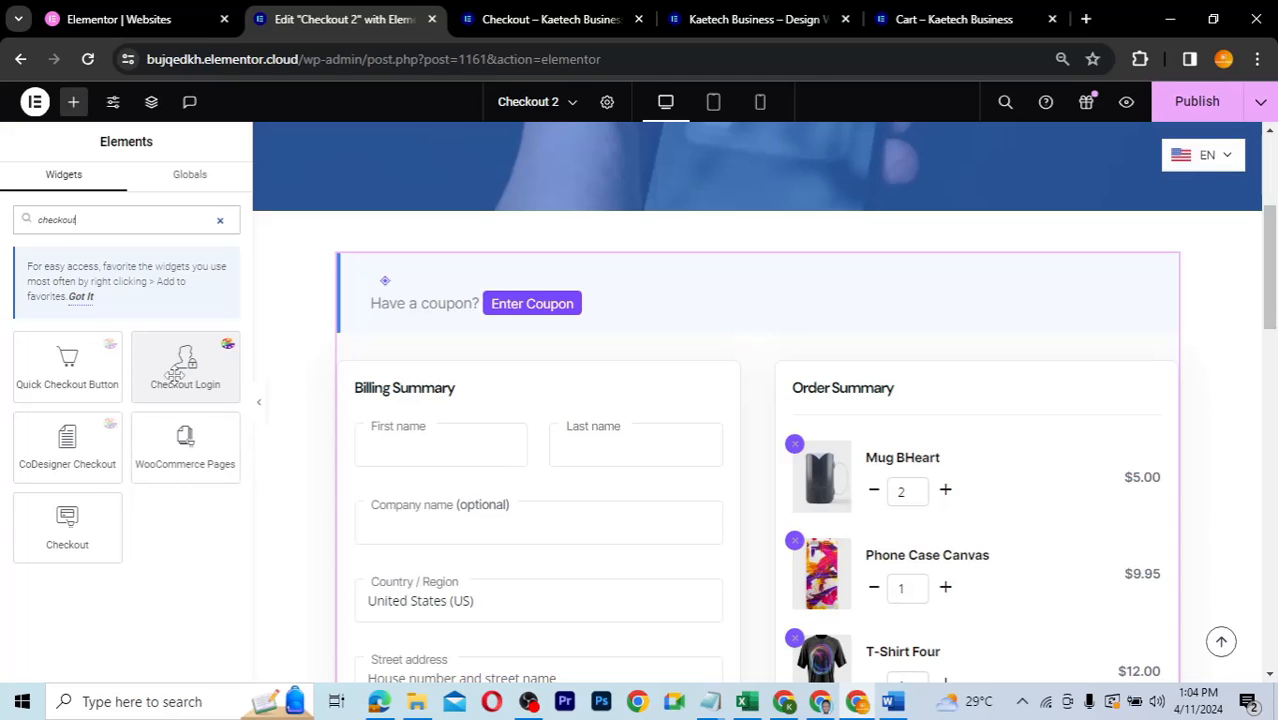
drag(174, 378, 482, 317)
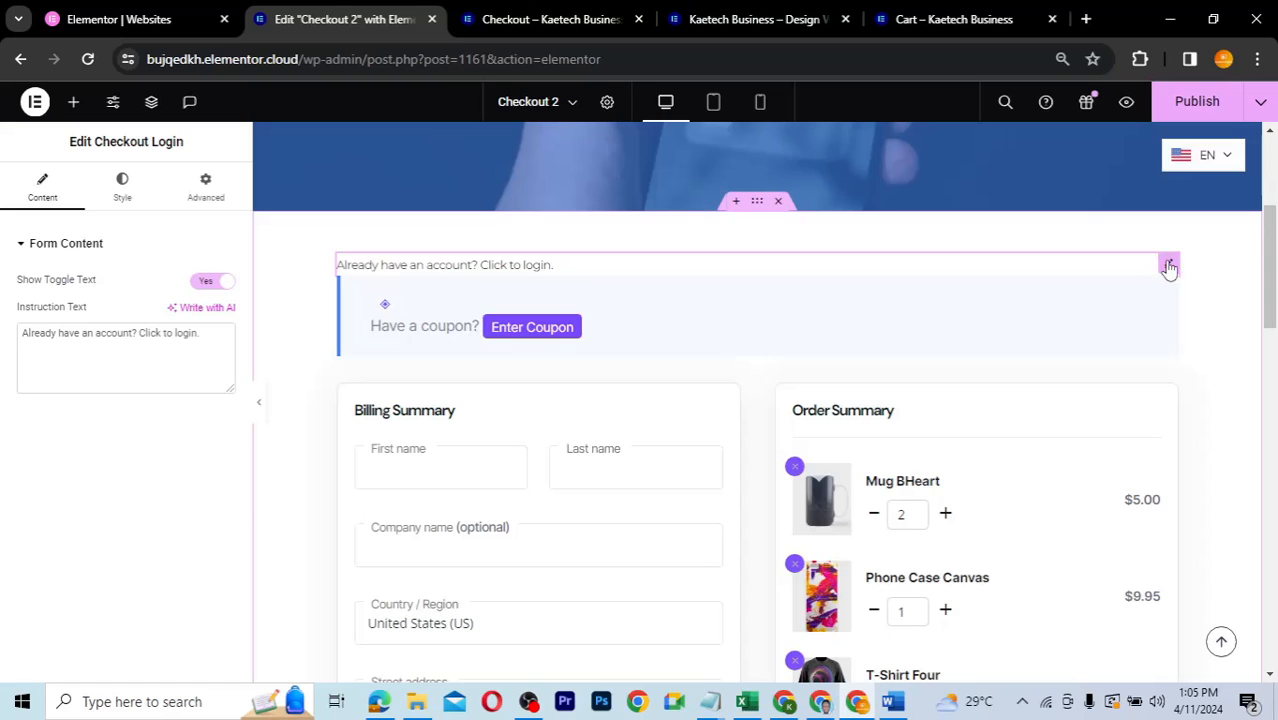
right_click(1168, 266)
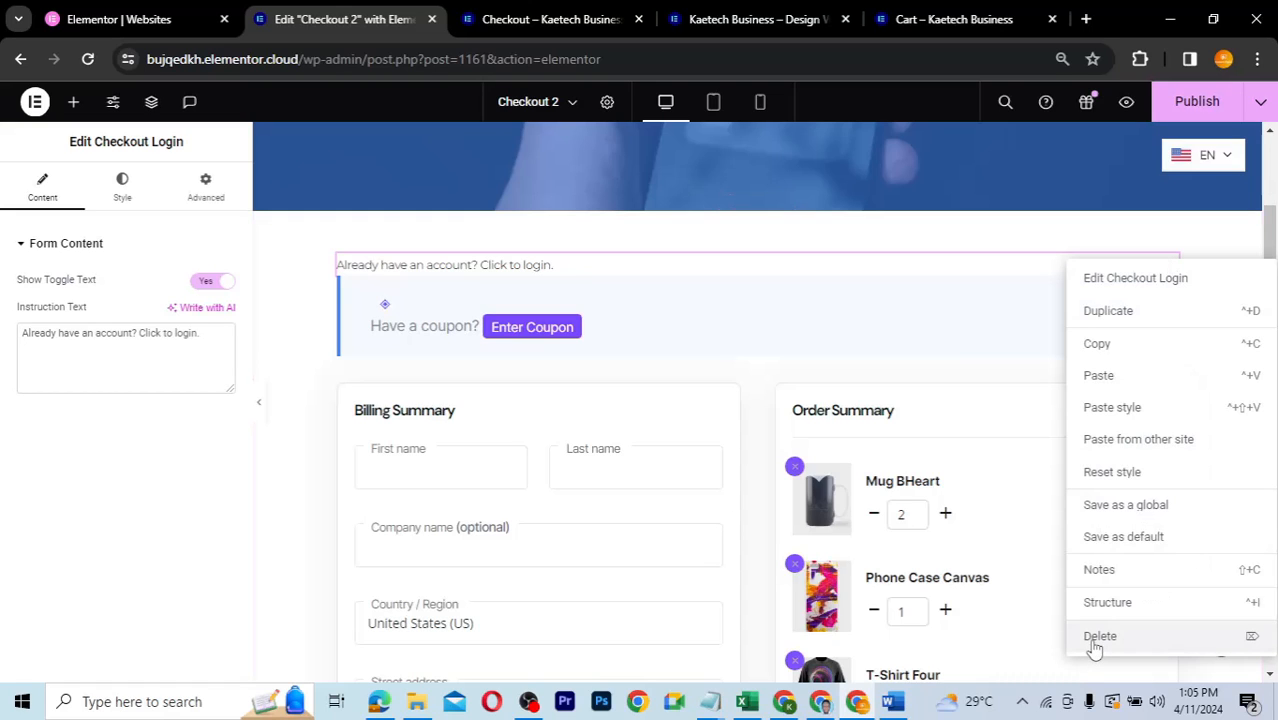
key(Delete)
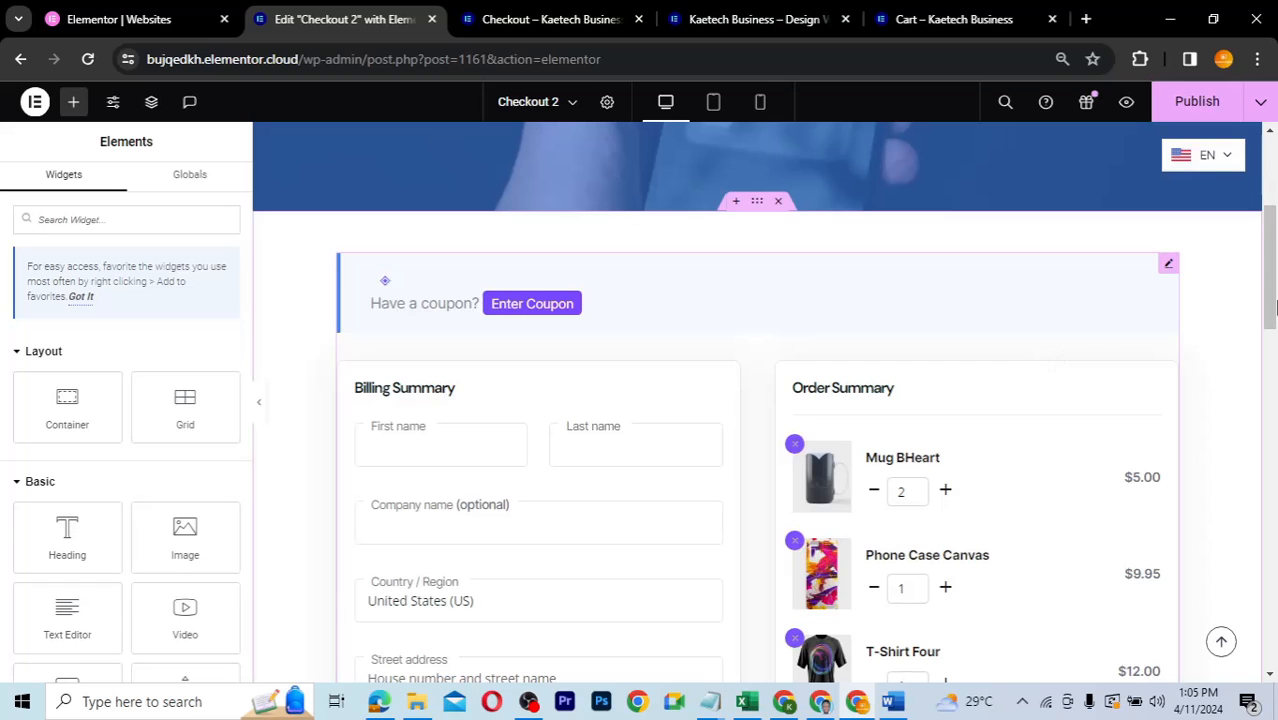
- Set the CoDesigner Checkout widget's Advanced padding to 15 px on all sides
drag(1272, 310, 1248, 283)
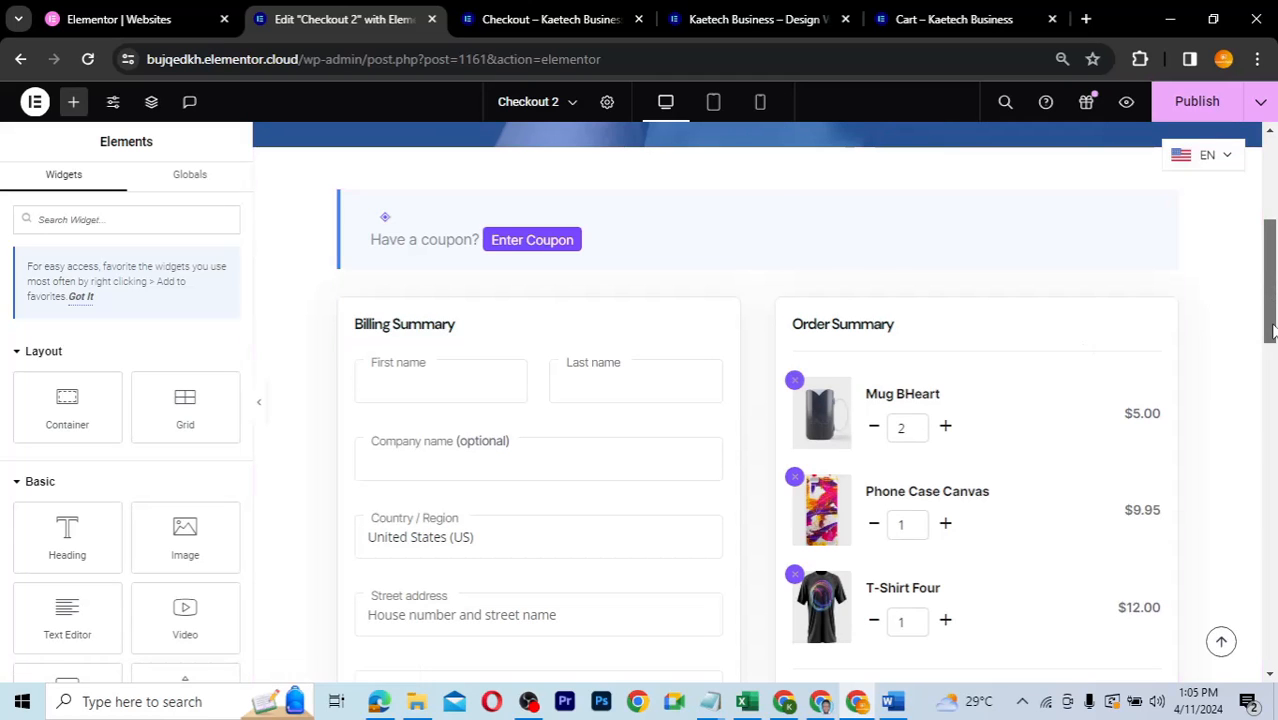
scroll(1272, 332, down, 3)
scroll(1270, 300, up, 3)
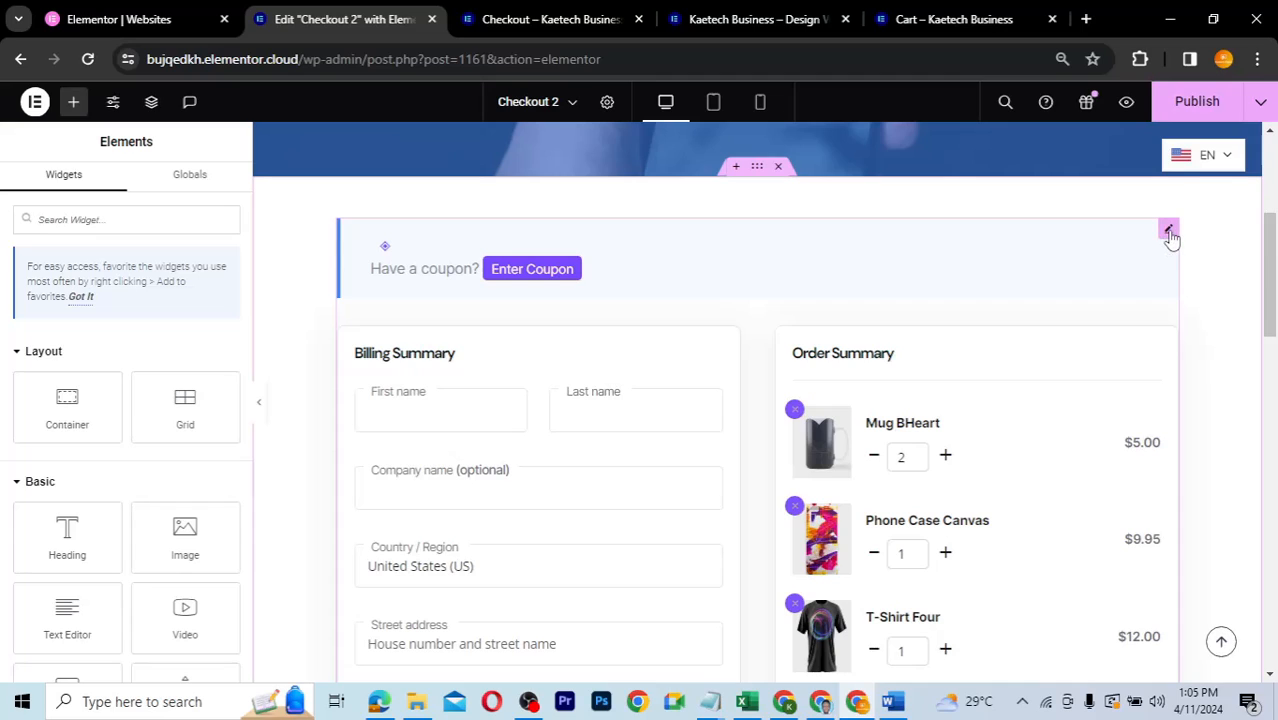
click(1170, 234)
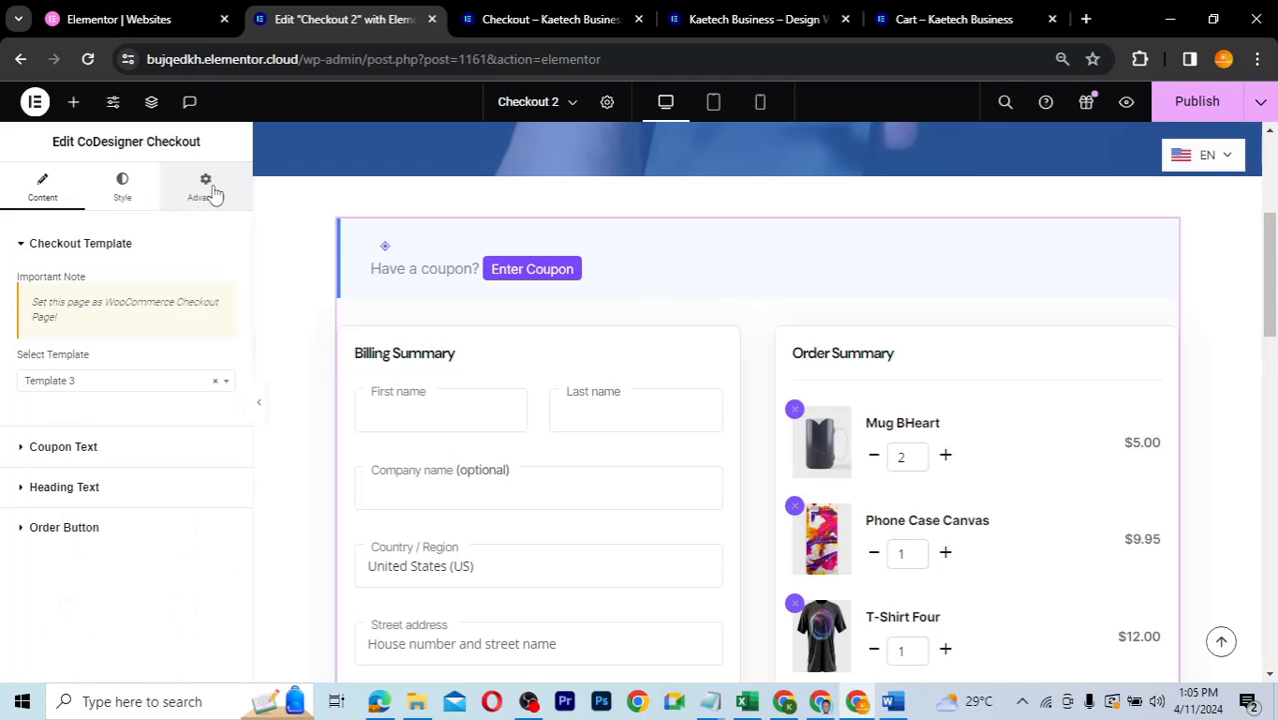
click(206, 190)
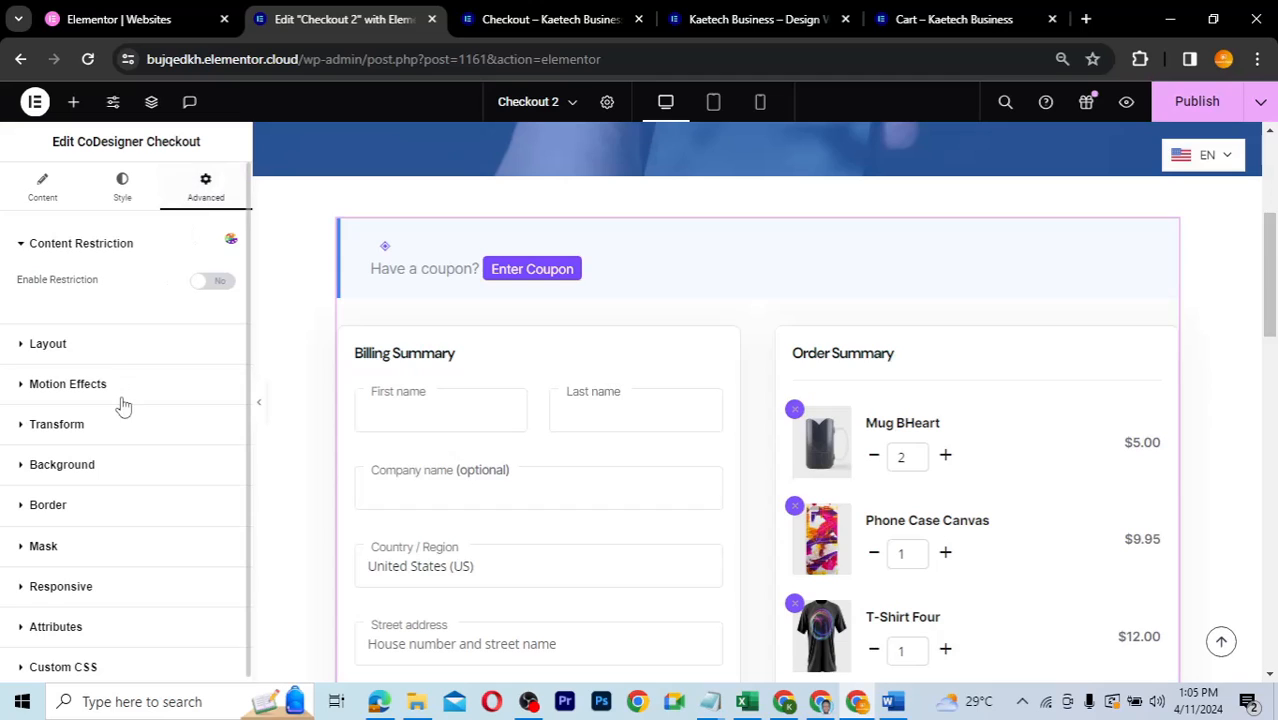
click(84, 345)
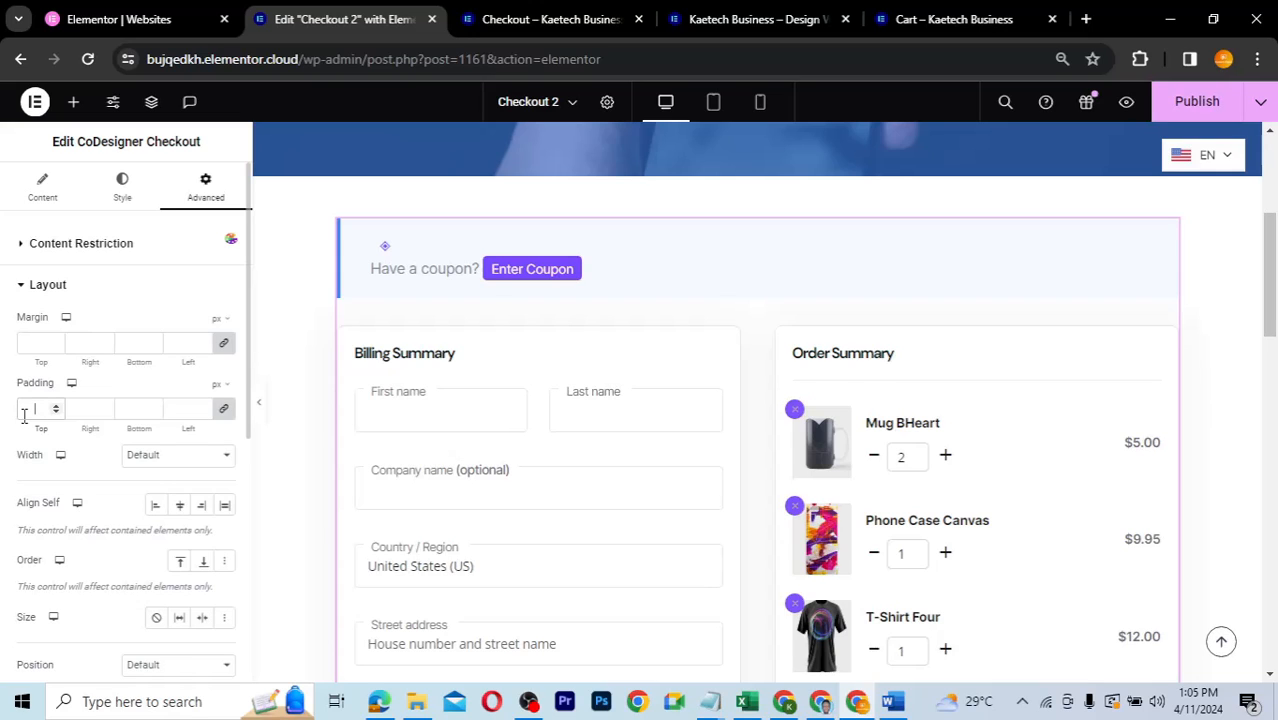
text(15)
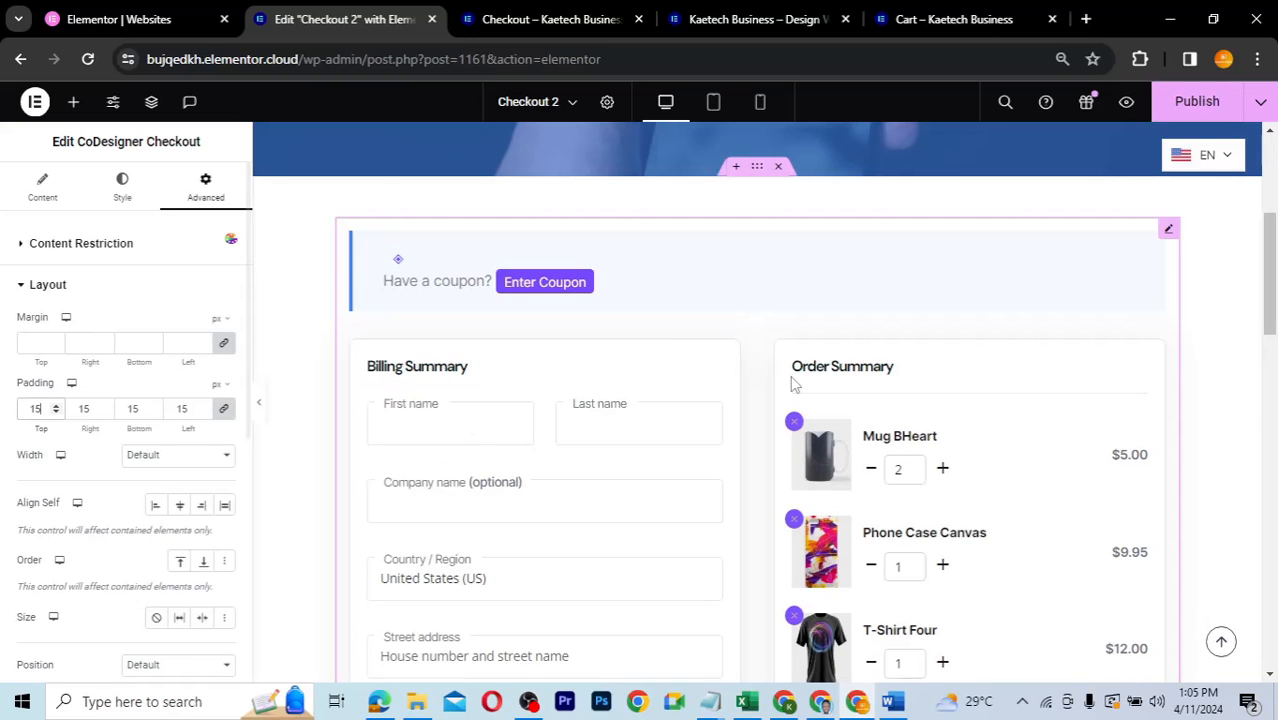
mouse_move(1272, 275)
mouse_down()
mouse_move(1272, 465)
mouse_move(1254, 260)
mouse_up()
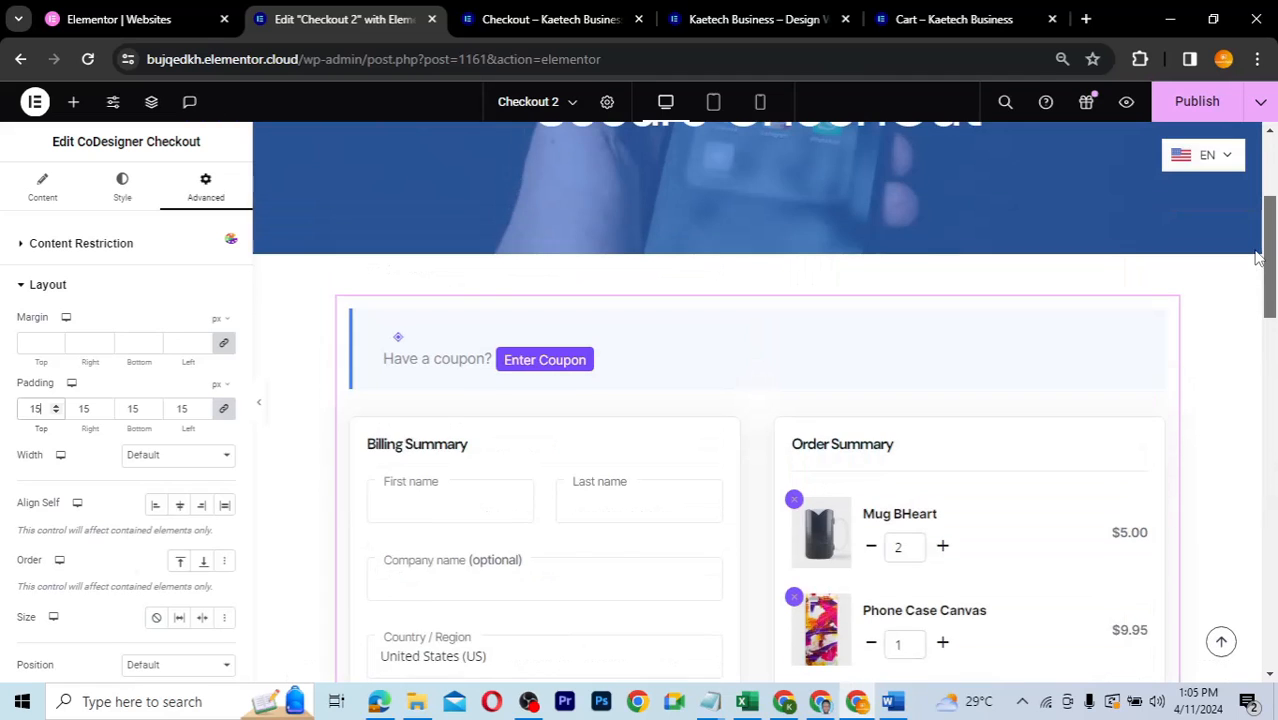
- Open the Billing & Shipping Form background colour picker and shift the hue toward blue
click(123, 199)
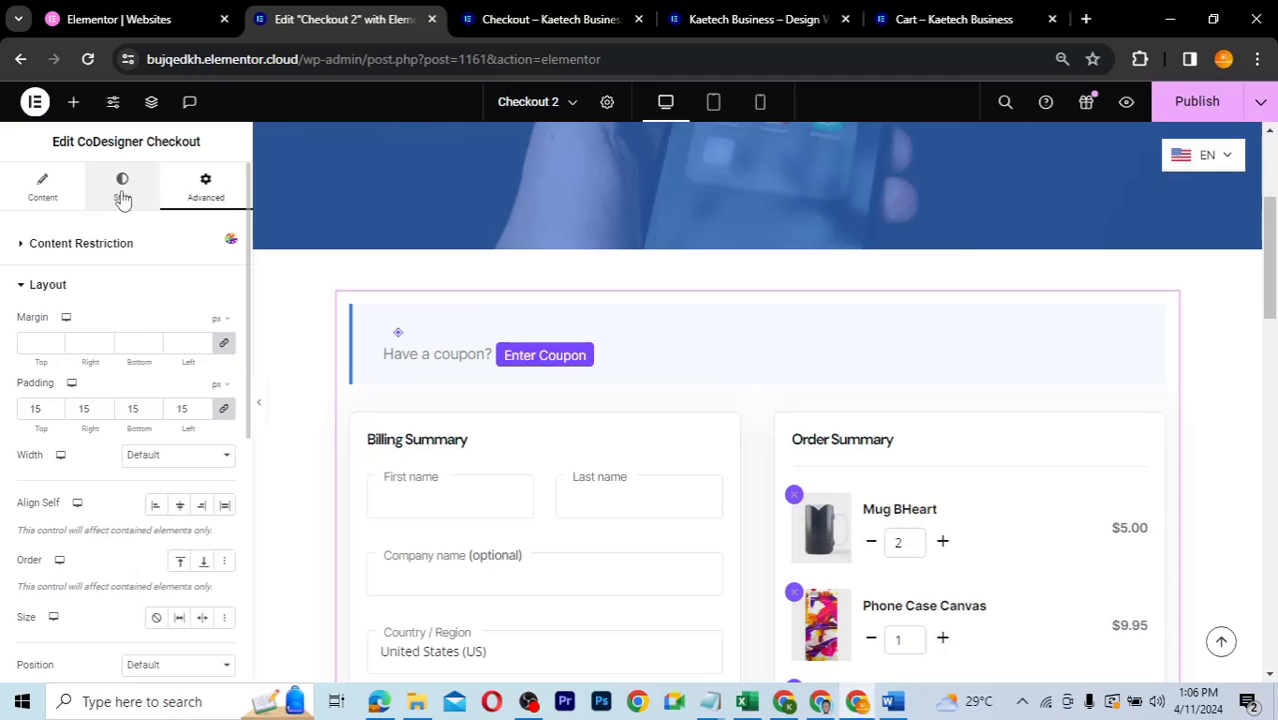
click(123, 197)
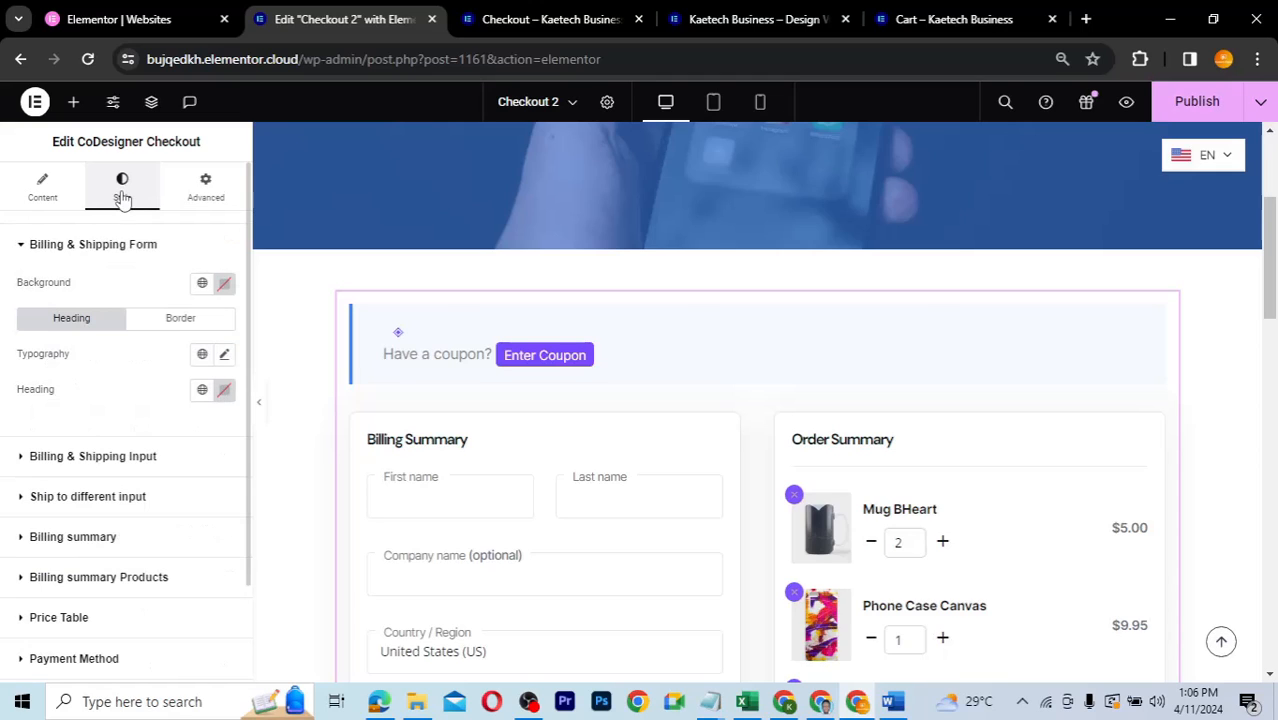
click(224, 286)
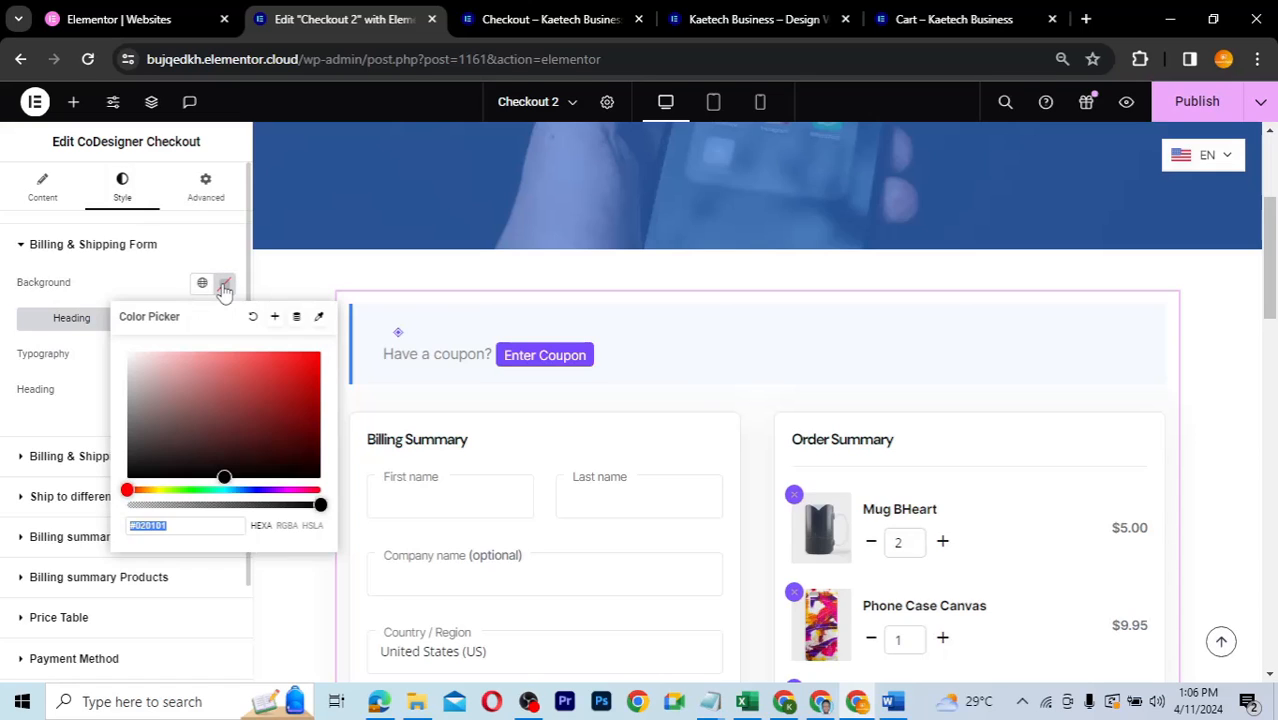
click(224, 286)
click(224, 286)
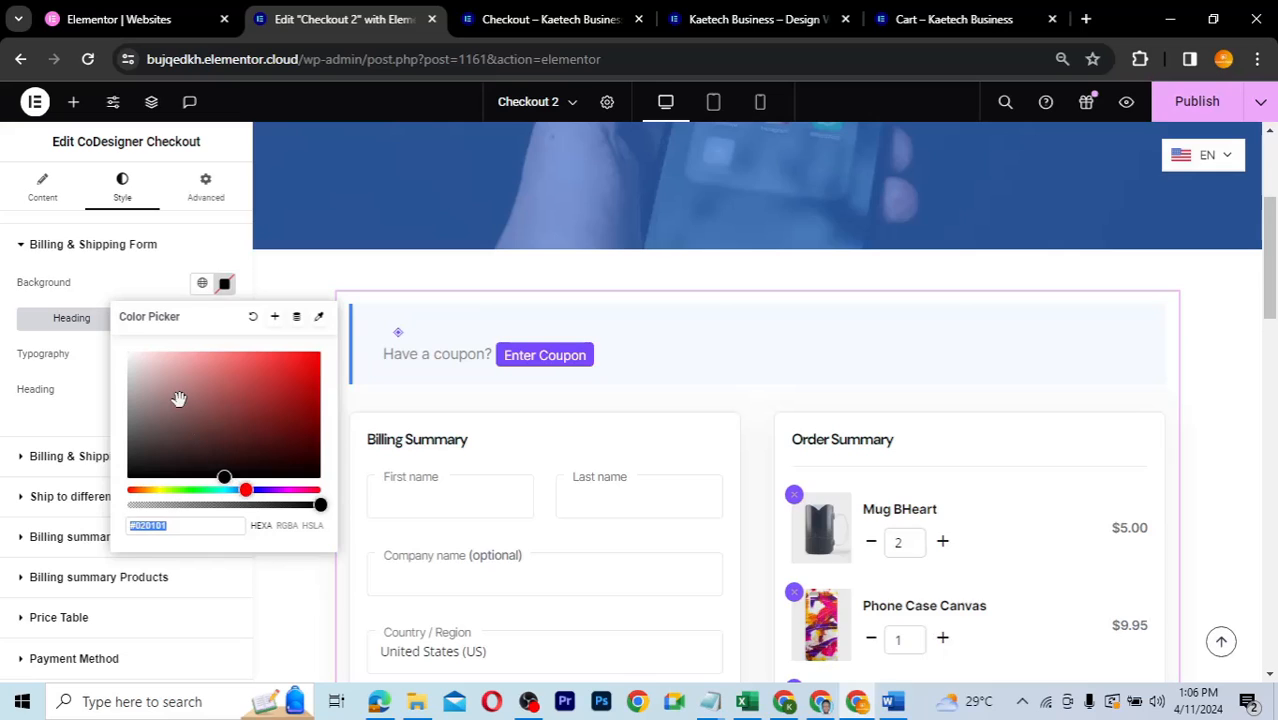
drag(245, 486, 246, 492)
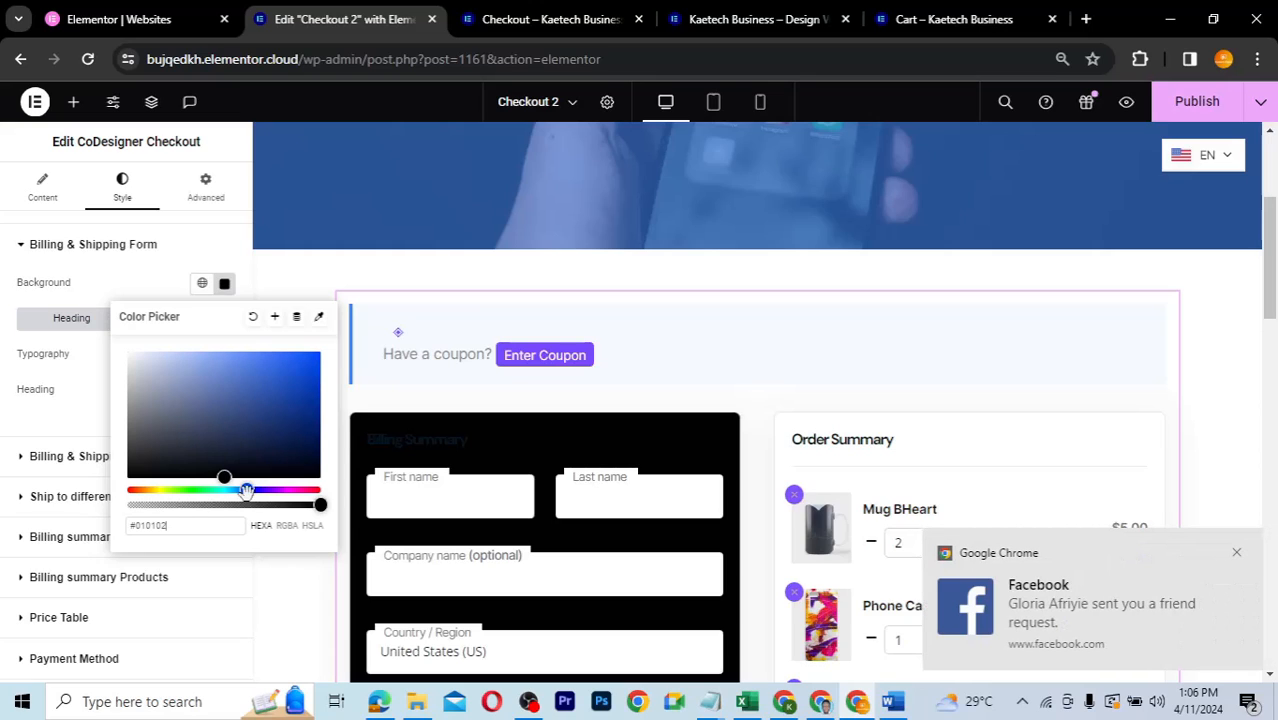
click(1236, 552)
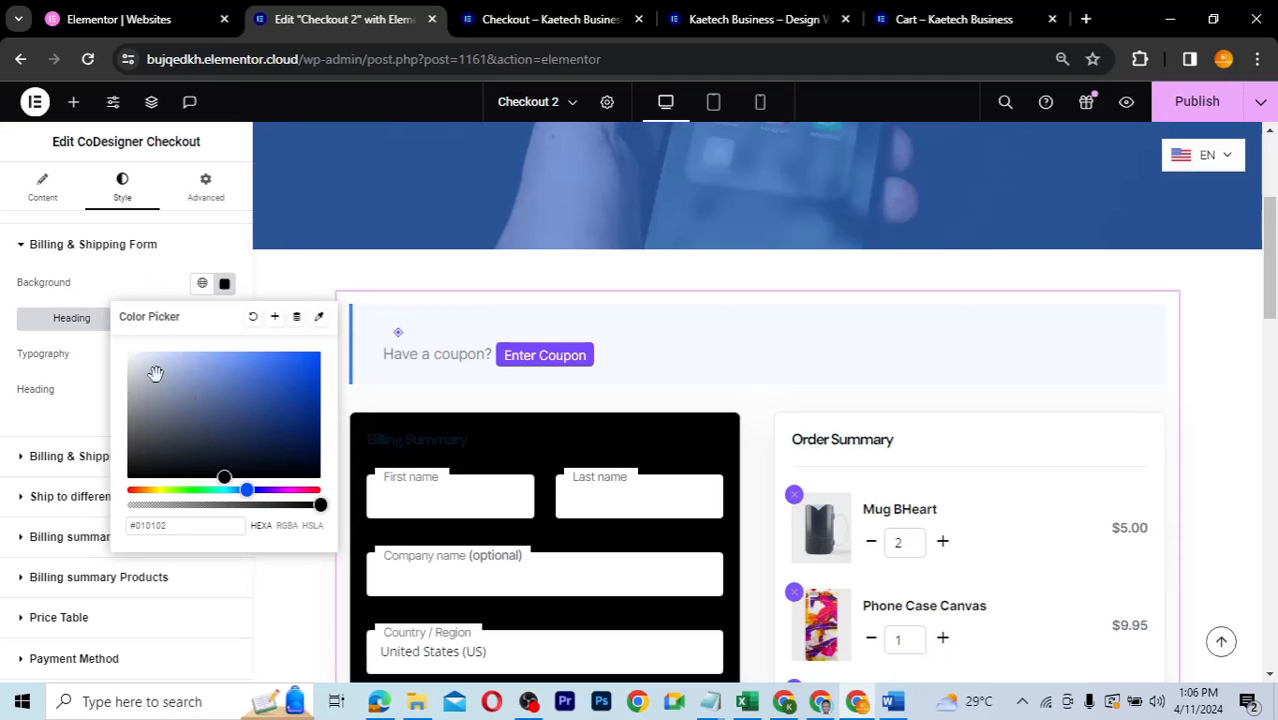
- Settle the form background on pale grey-blue #C5D7E2 and copy its hex code
mouse_move(155, 373)
mouse_down()
mouse_move(140, 351)
mouse_move(157, 354)
mouse_up()
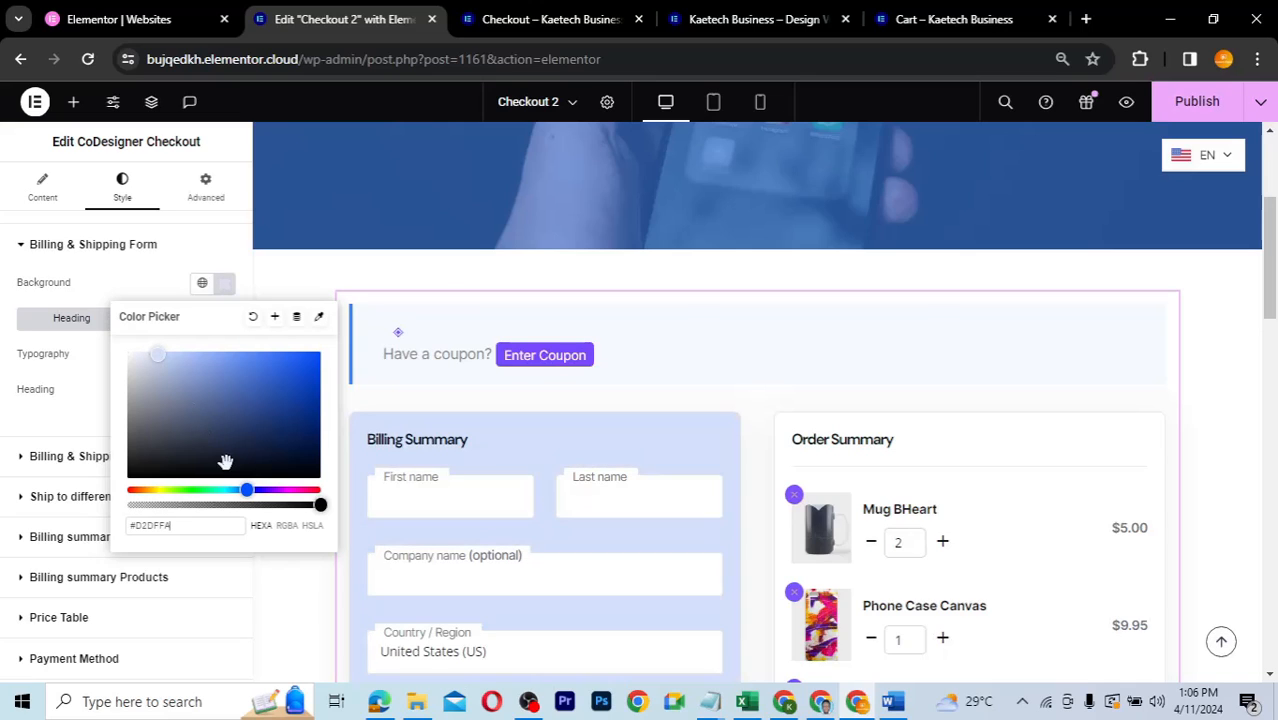
click(242, 490)
drag(242, 490, 236, 490)
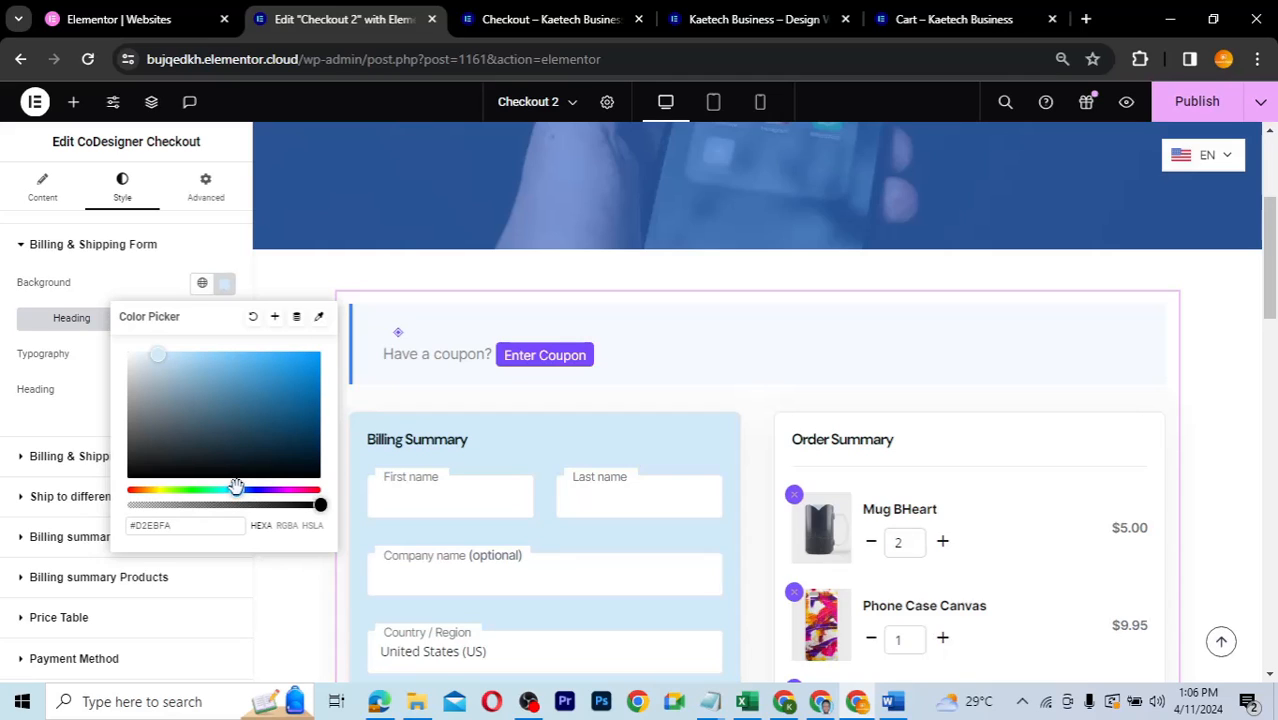
click(166, 376)
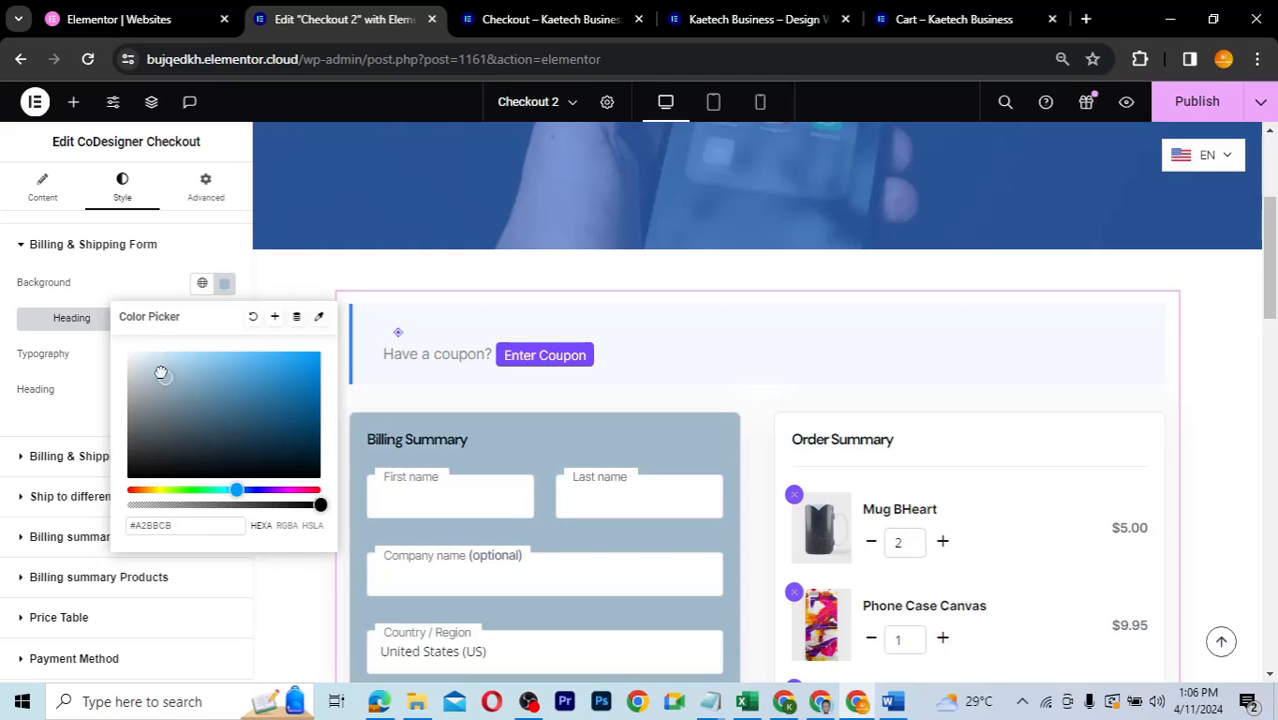
click(157, 371)
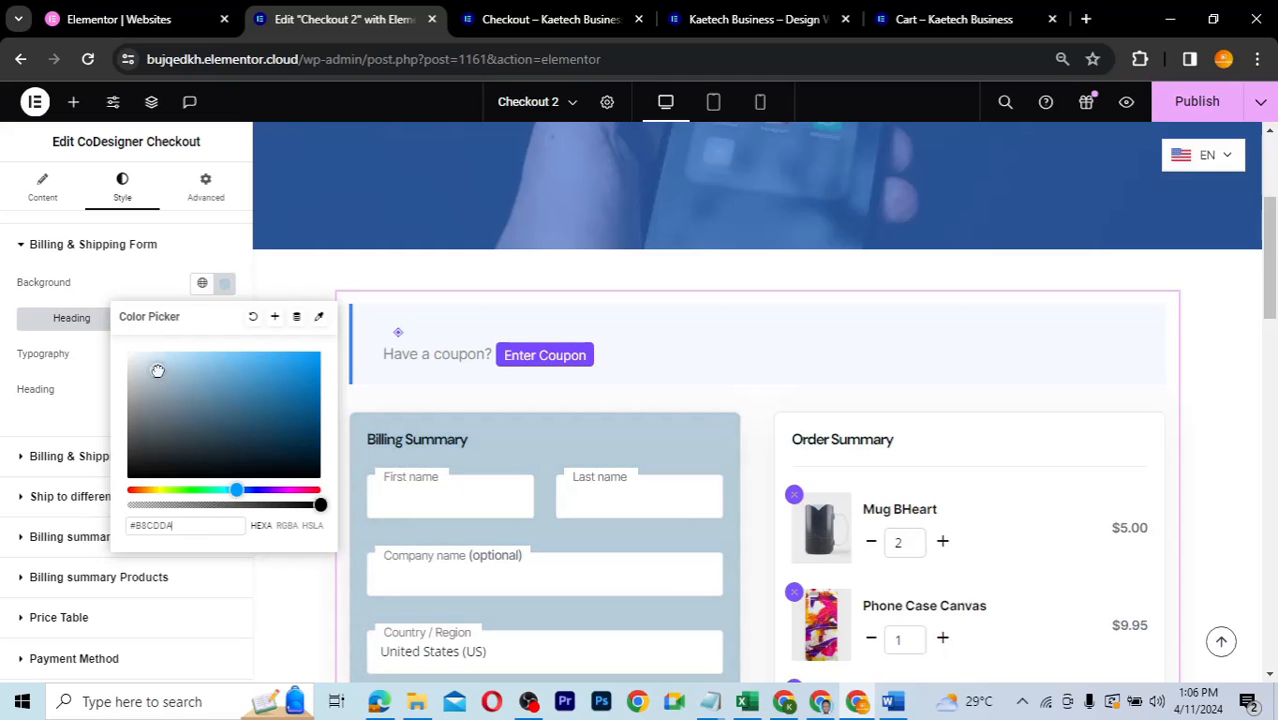
click(156, 372)
click(152, 369)
click(151, 367)
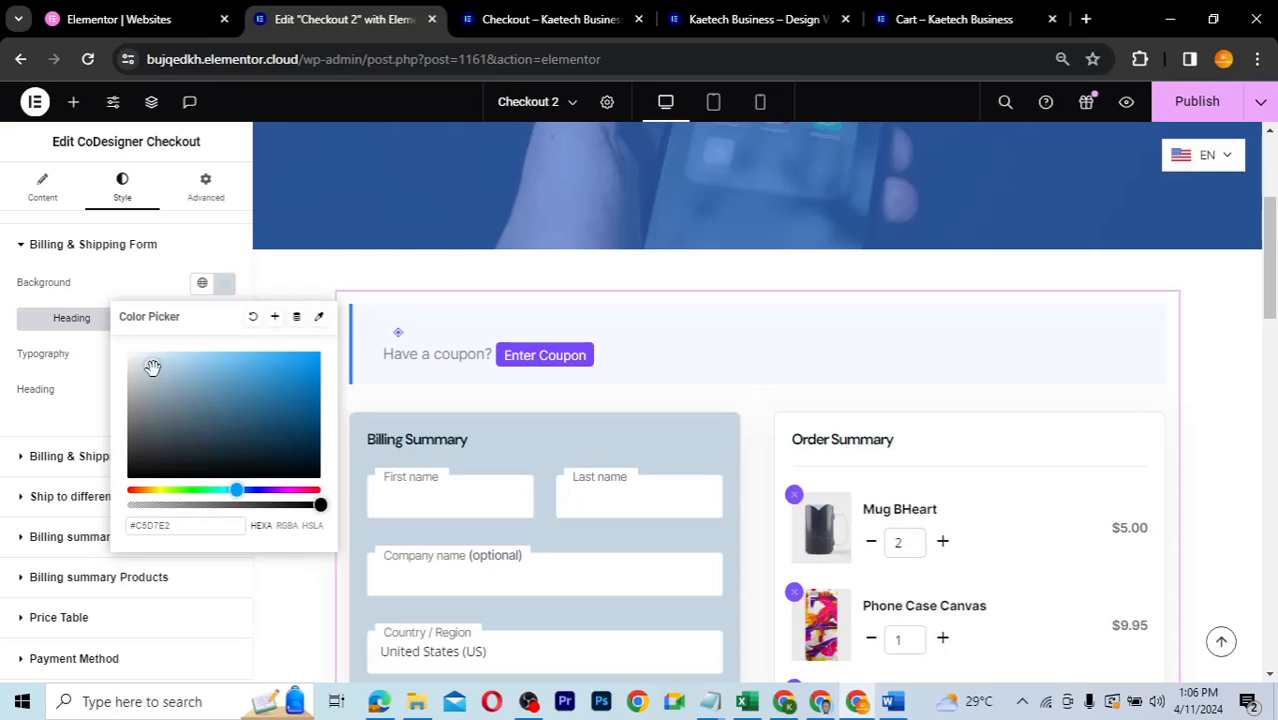
click(183, 526)
key(ctrl+a)
key(ctrl+c)
click(151, 298)
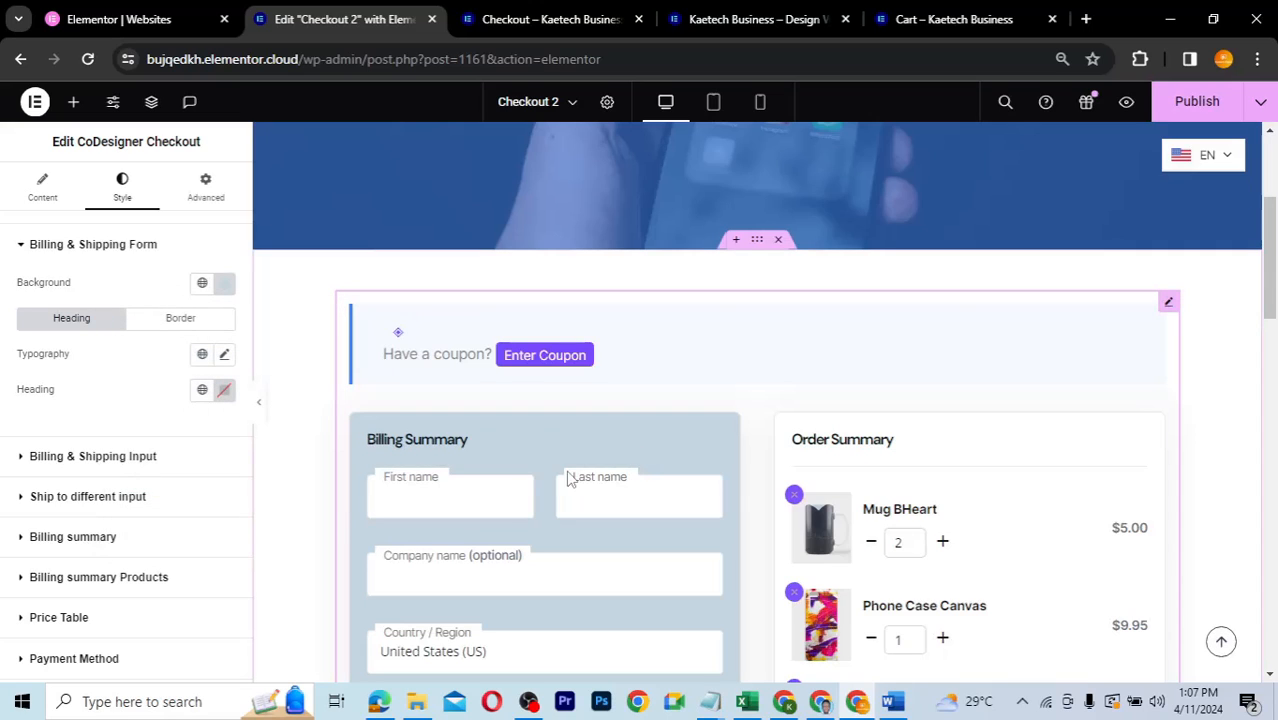
- Make the Billing Summary heading colour Theme Accent - alt
scroll(567, 479, down, 3)
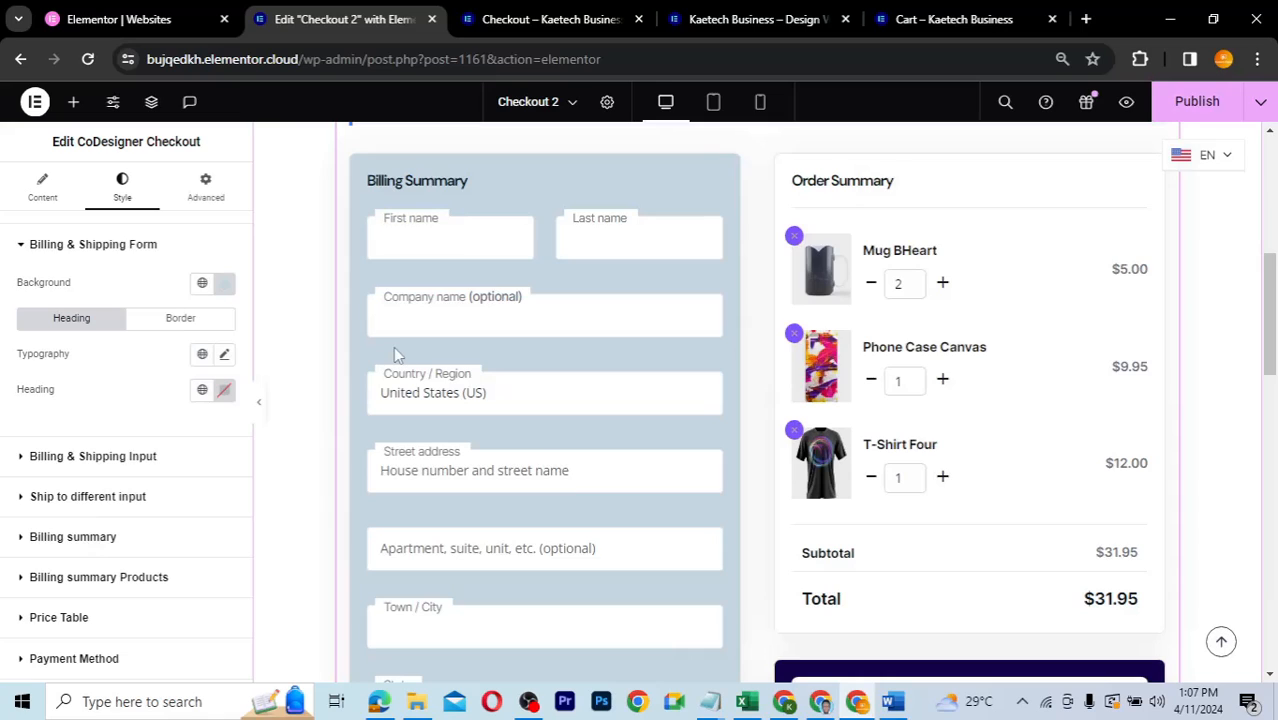
click(40, 458)
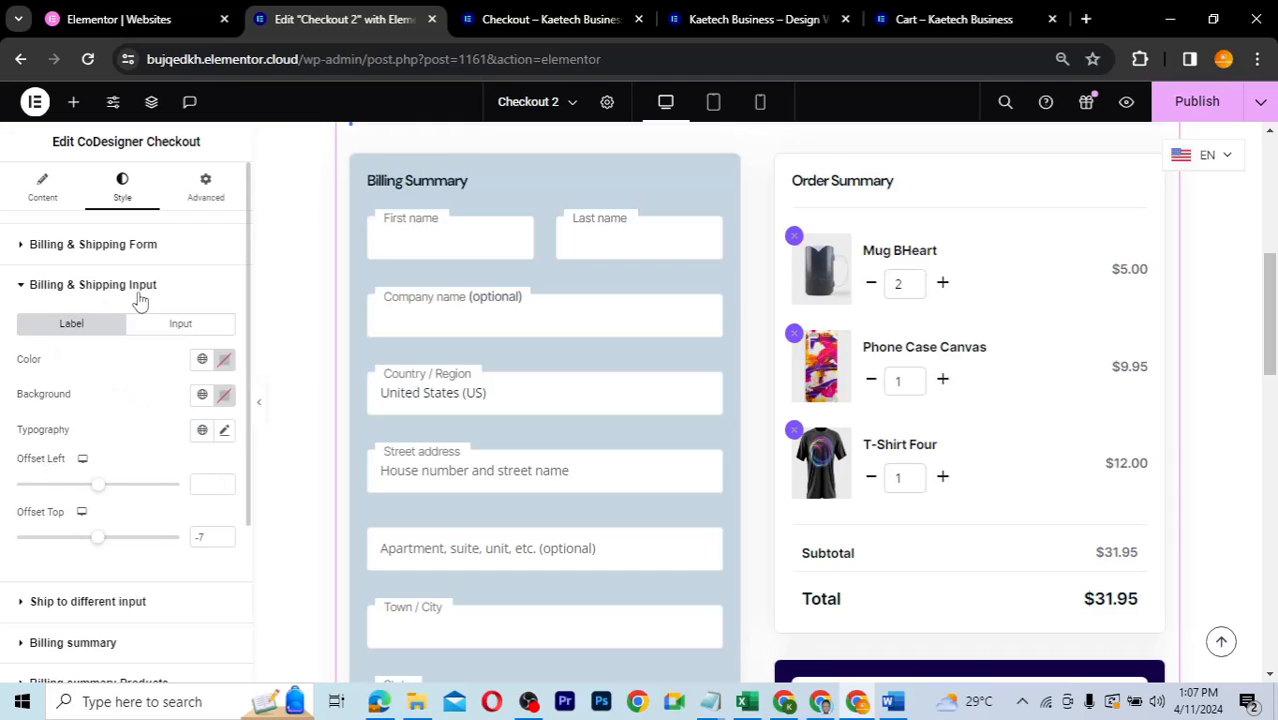
scroll(116, 430, down, 1)
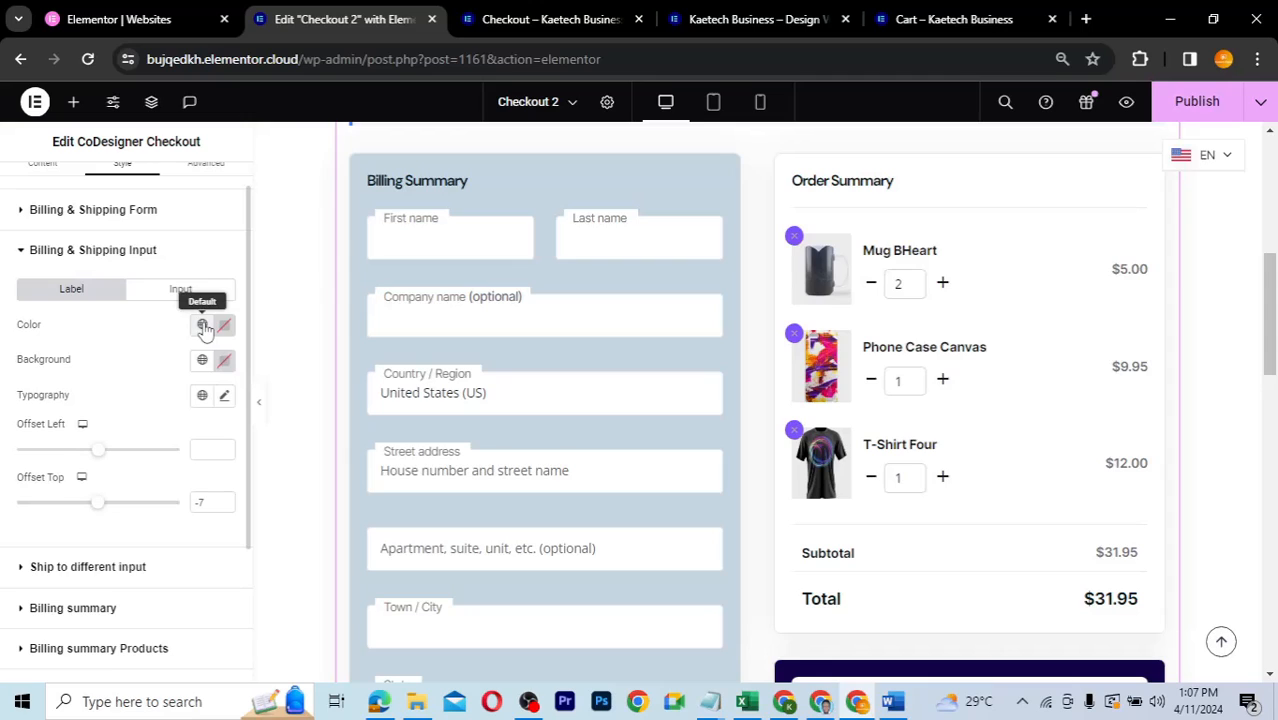
click(19, 212)
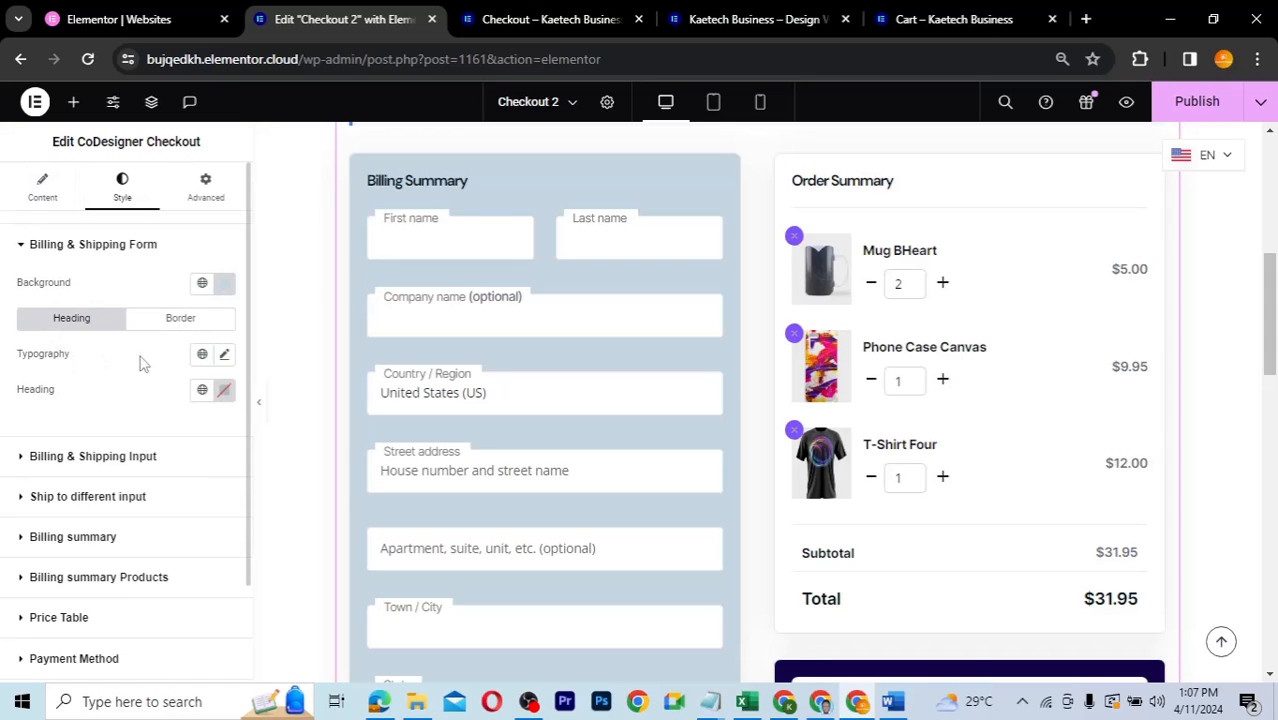
click(203, 390)
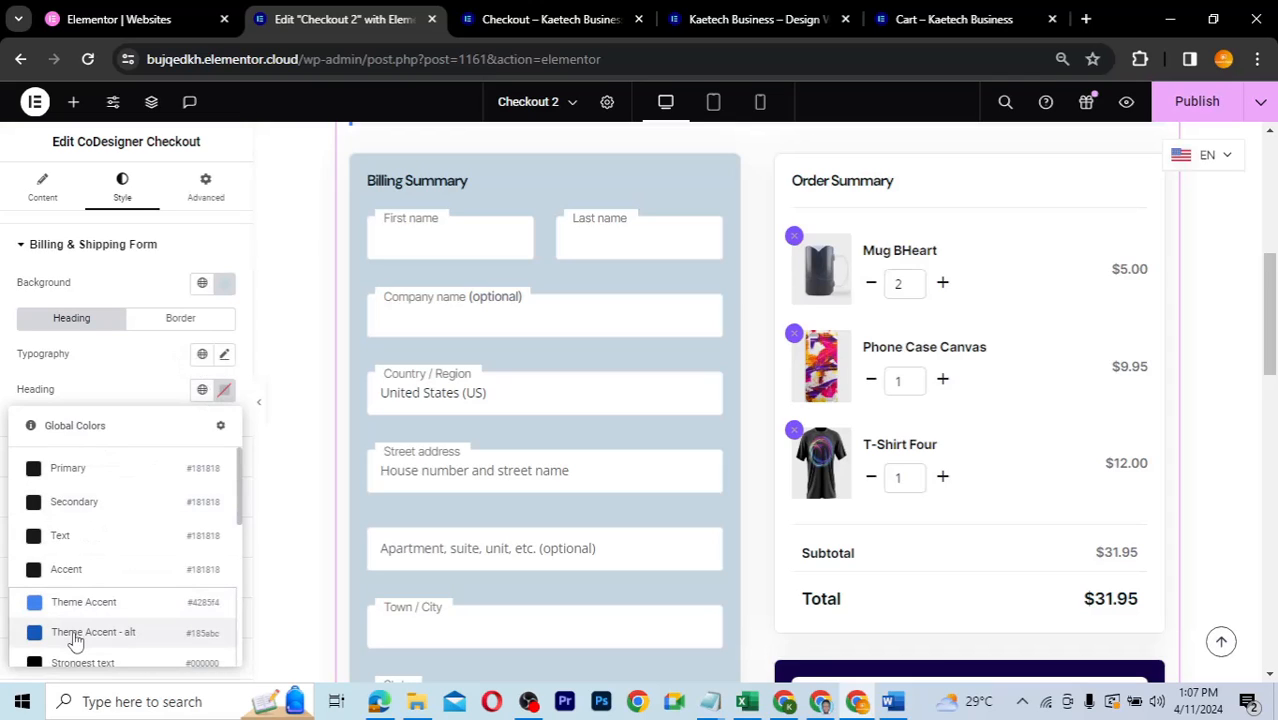
click(76, 633)
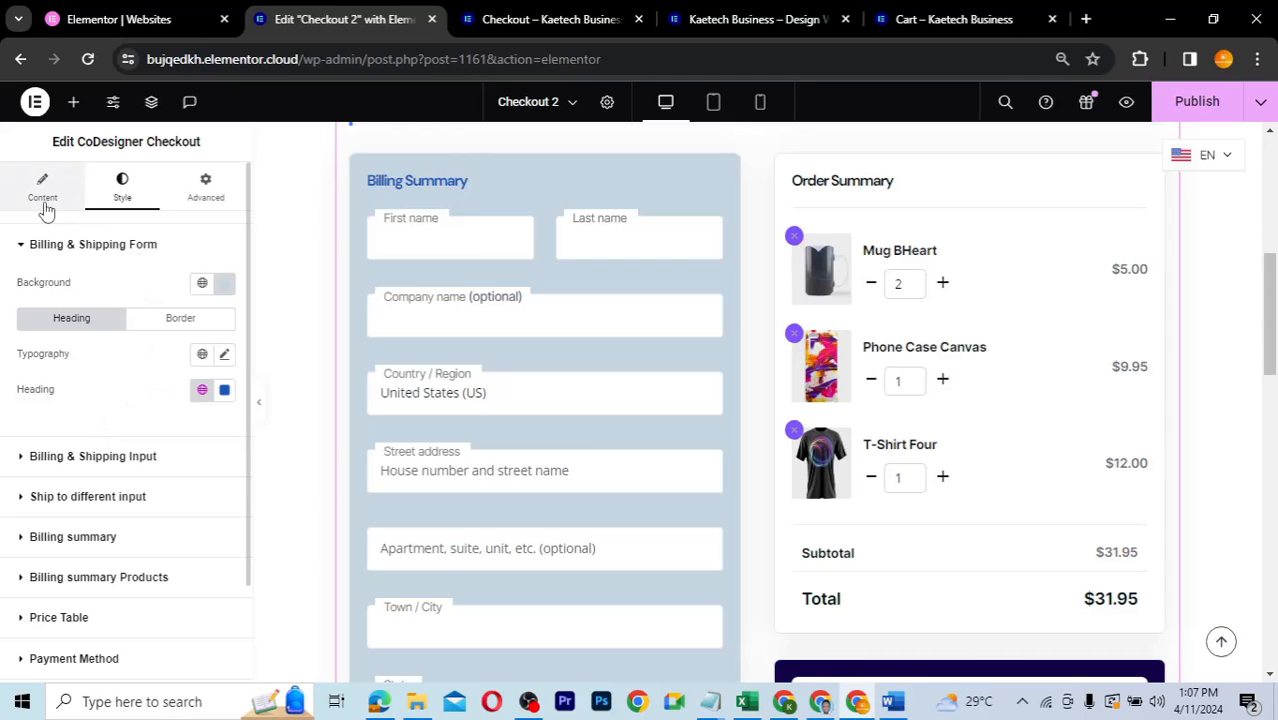
- Give the input labels a #C5D7E2 background and Theme Accent - alt text colour
click(54, 460)
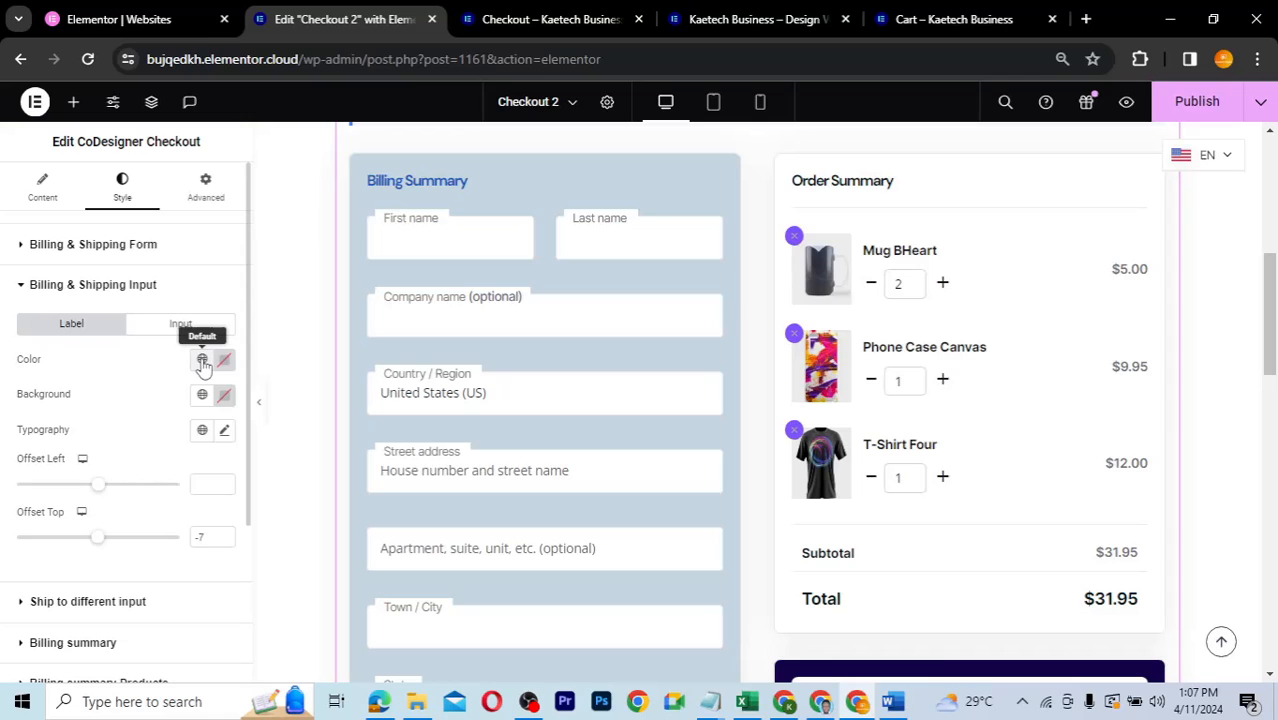
click(202, 396)
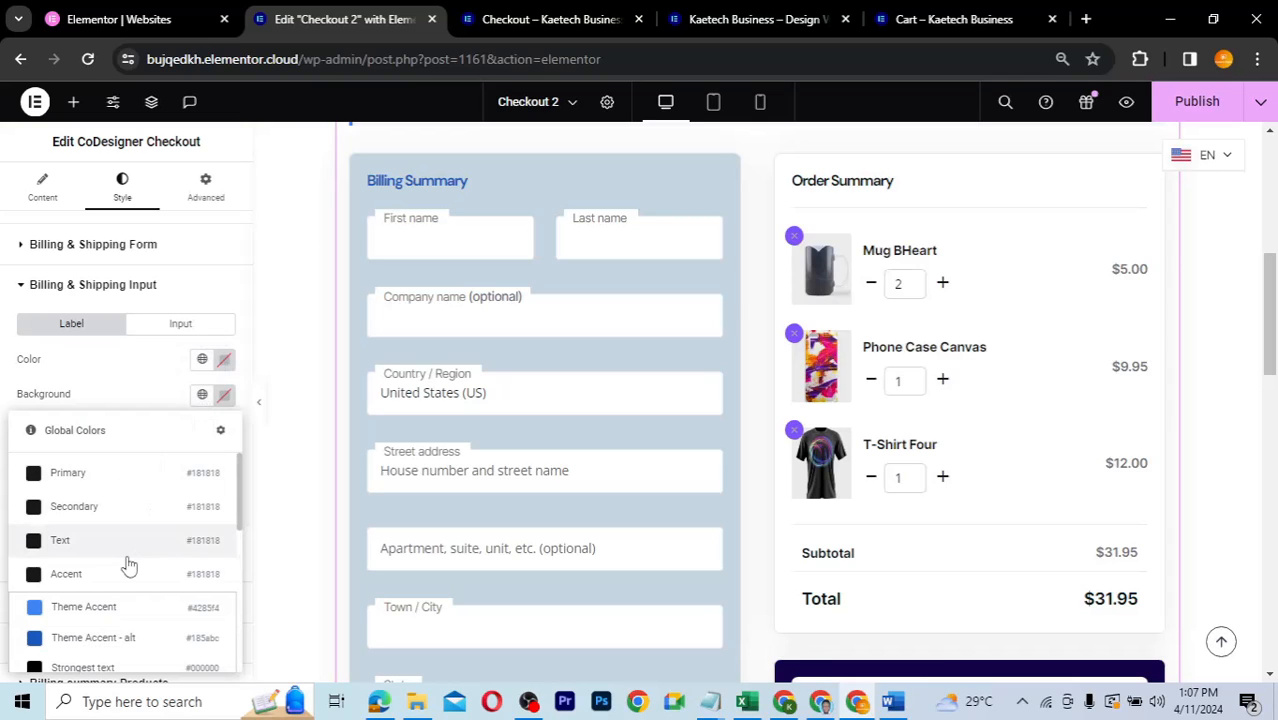
click(224, 396)
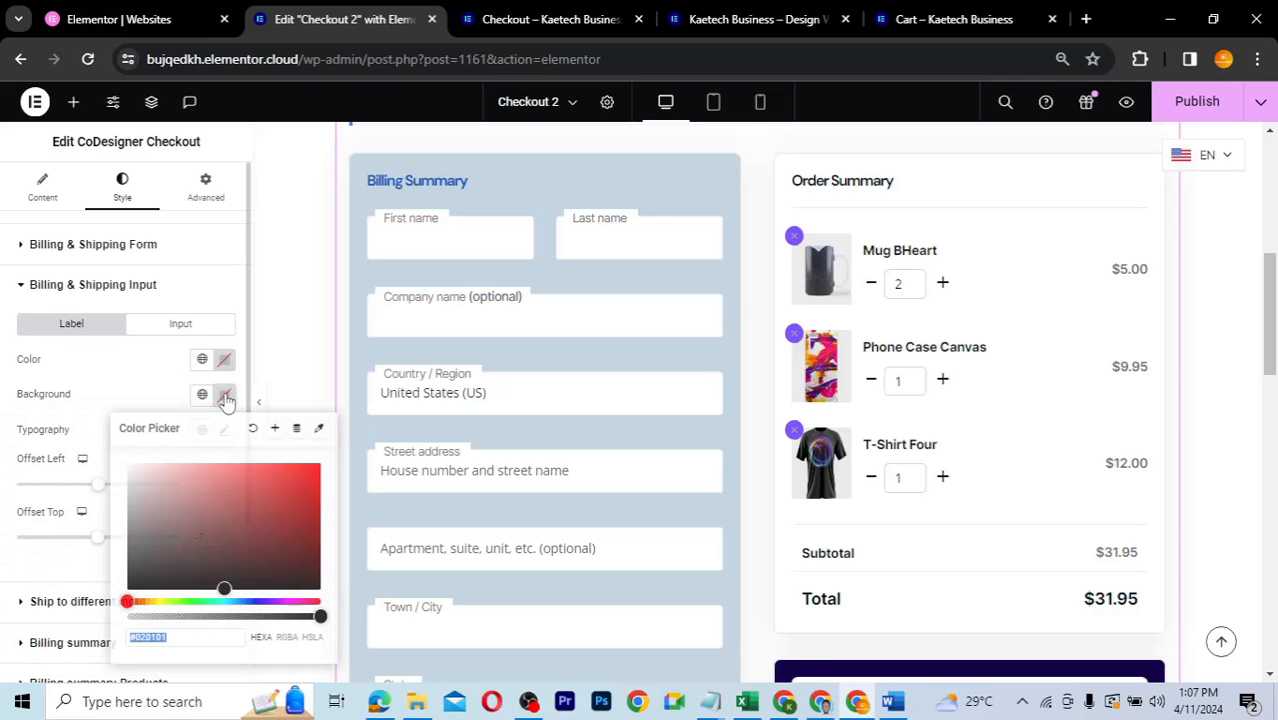
key(ctrl+v)
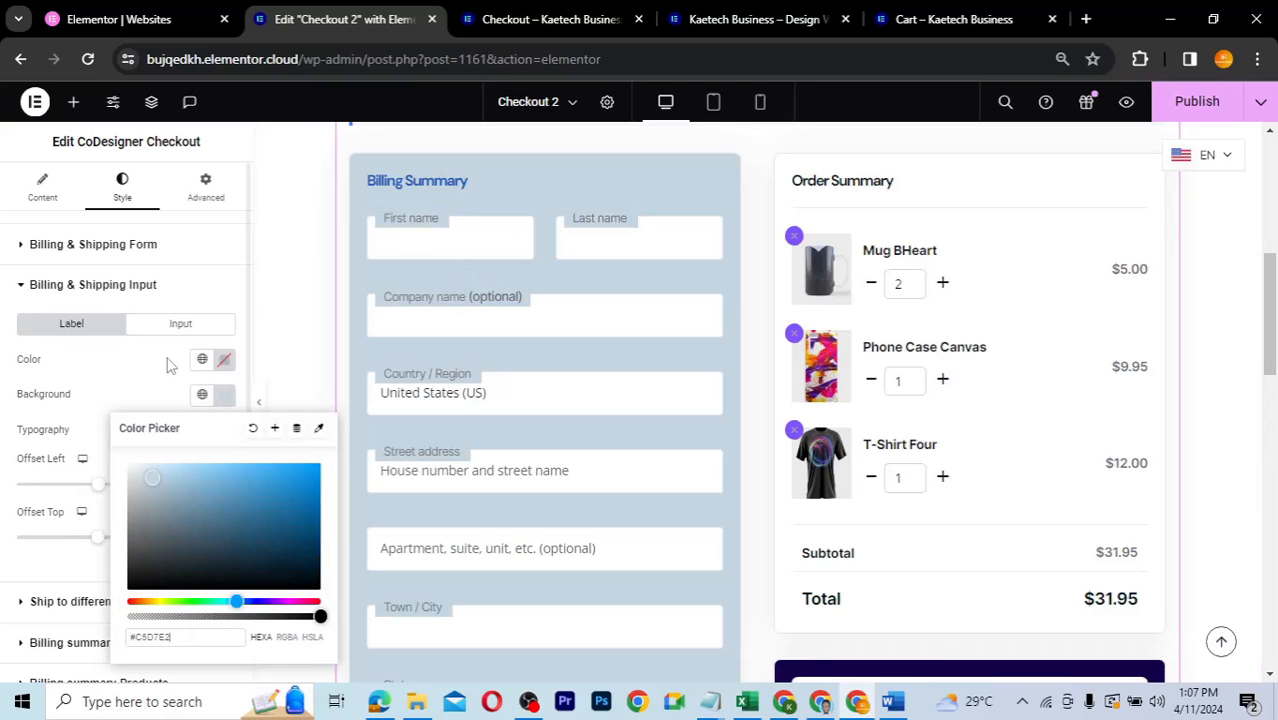
click(155, 386)
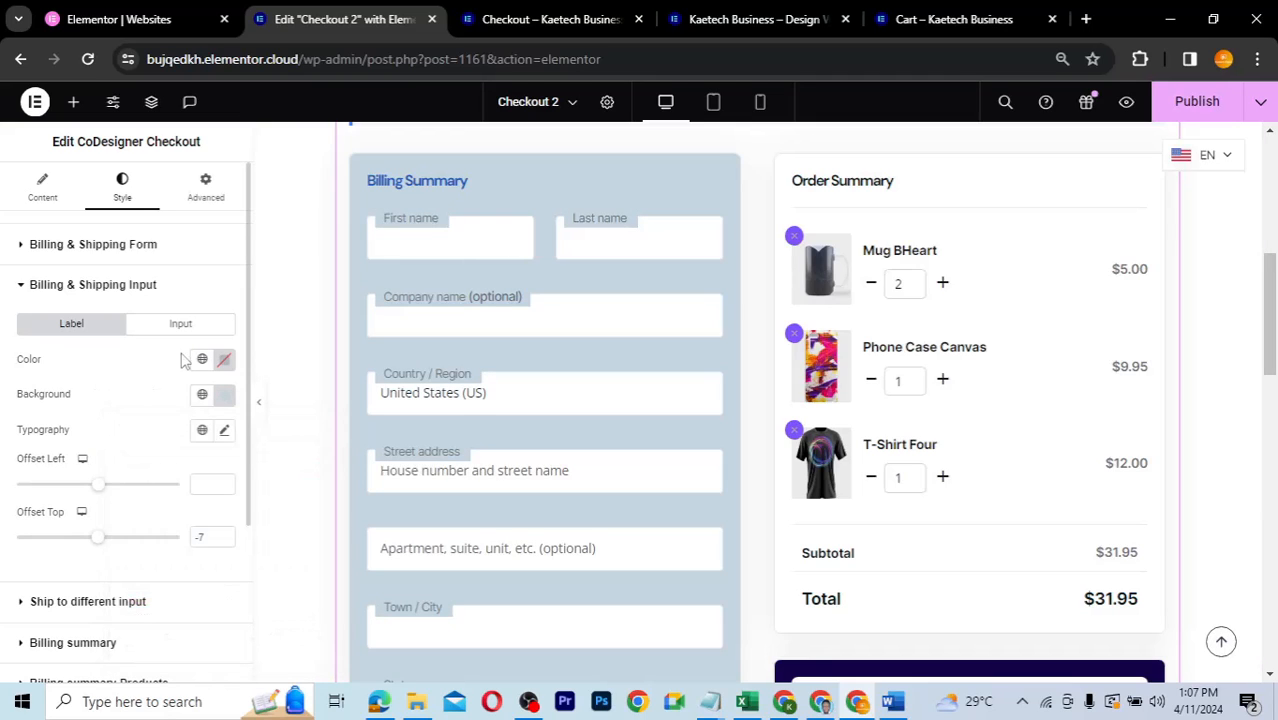
click(202, 361)
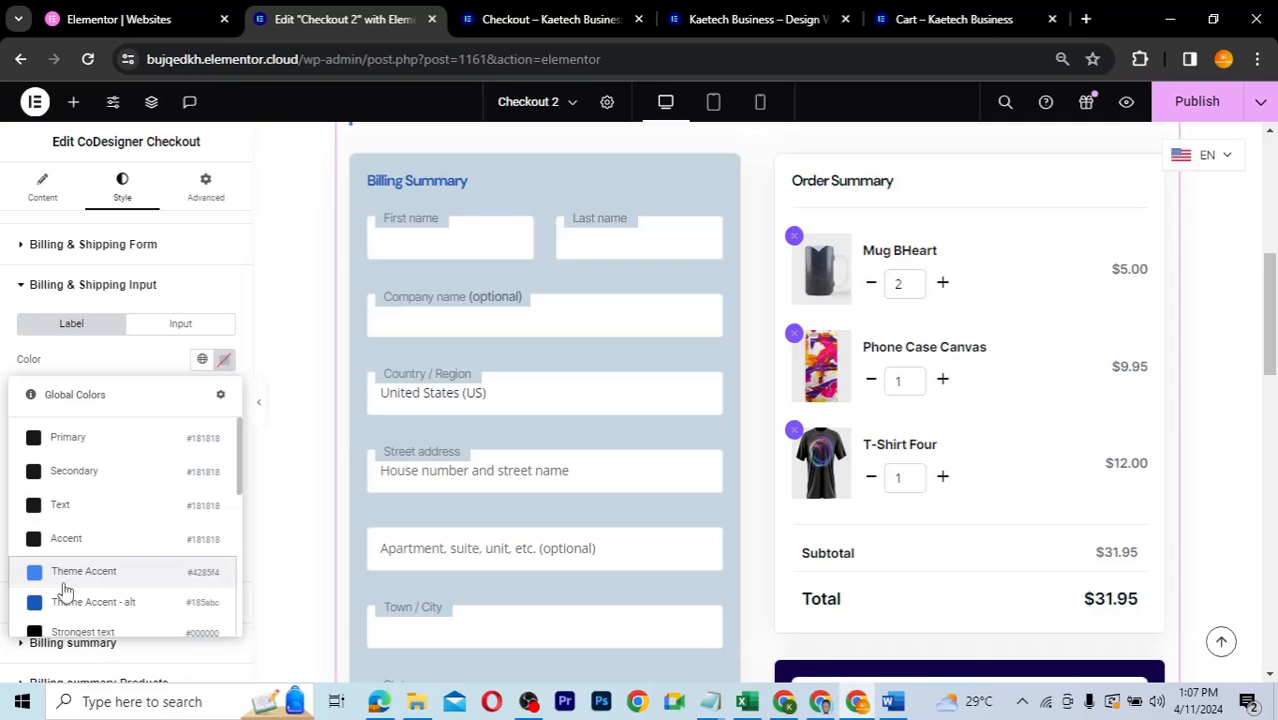
click(64, 603)
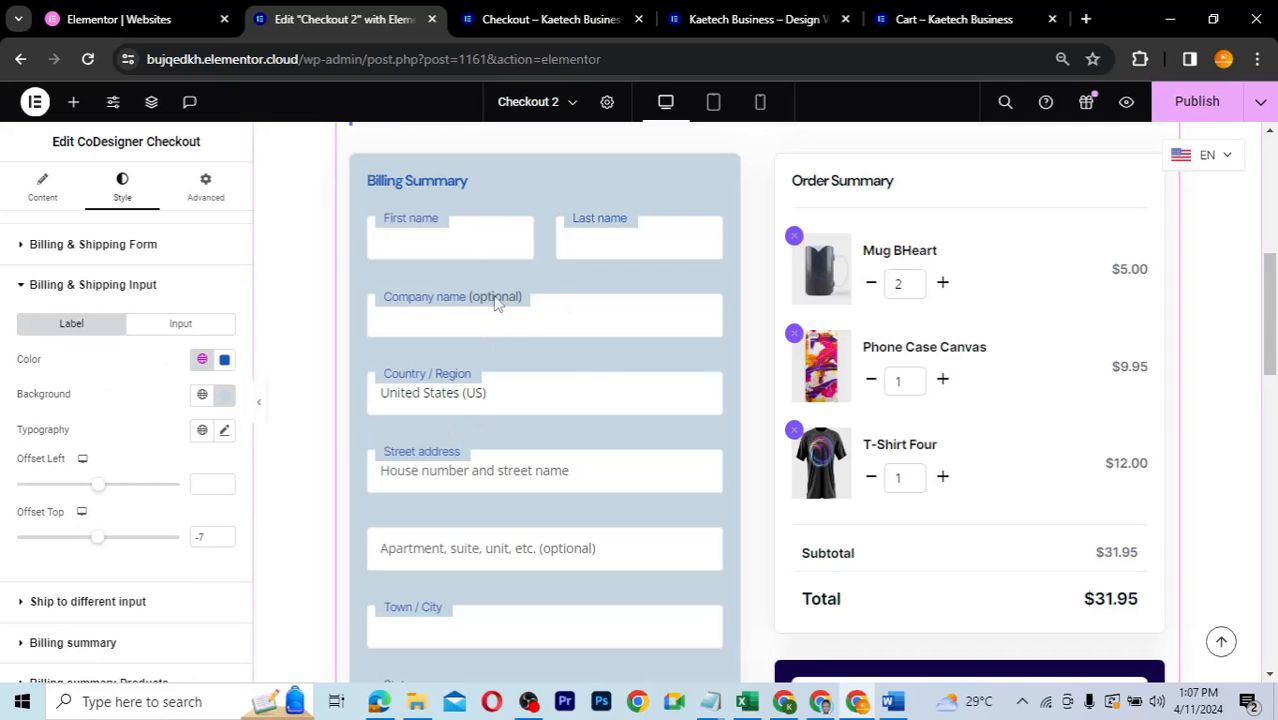
scroll(593, 380, down, 2)
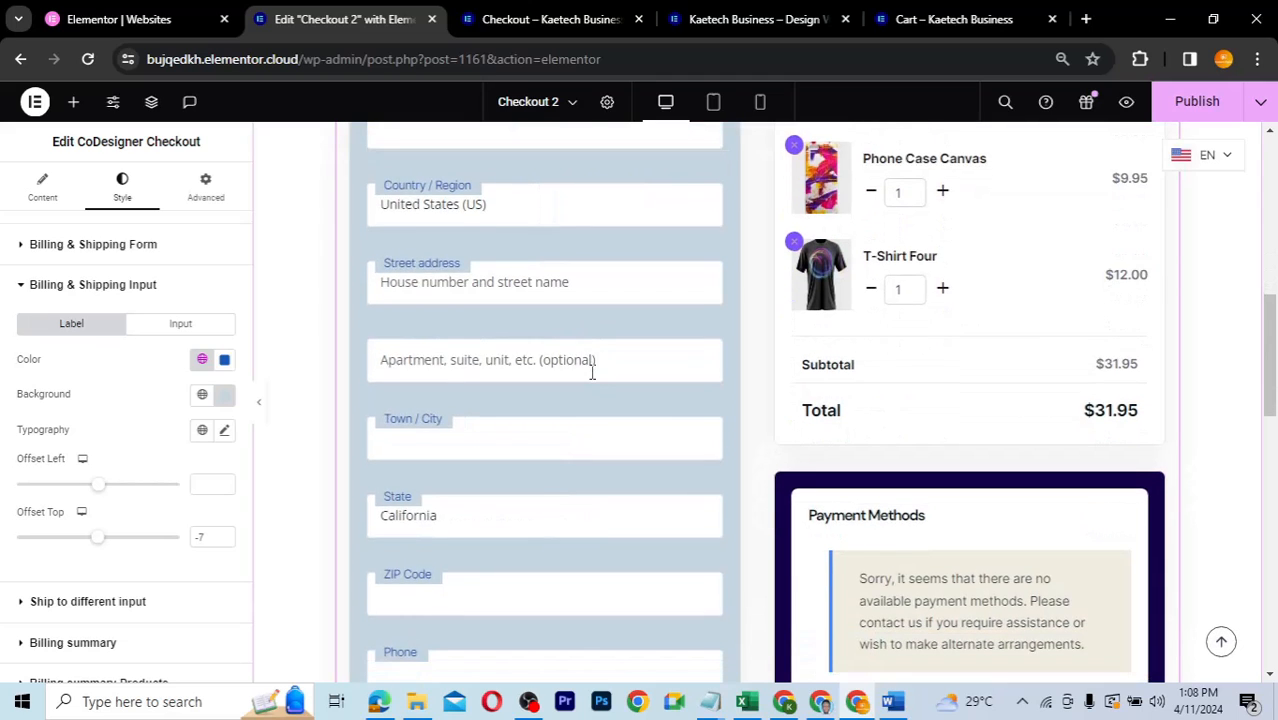
scroll(592, 371, down, 2)
scroll(592, 371, down, 2)
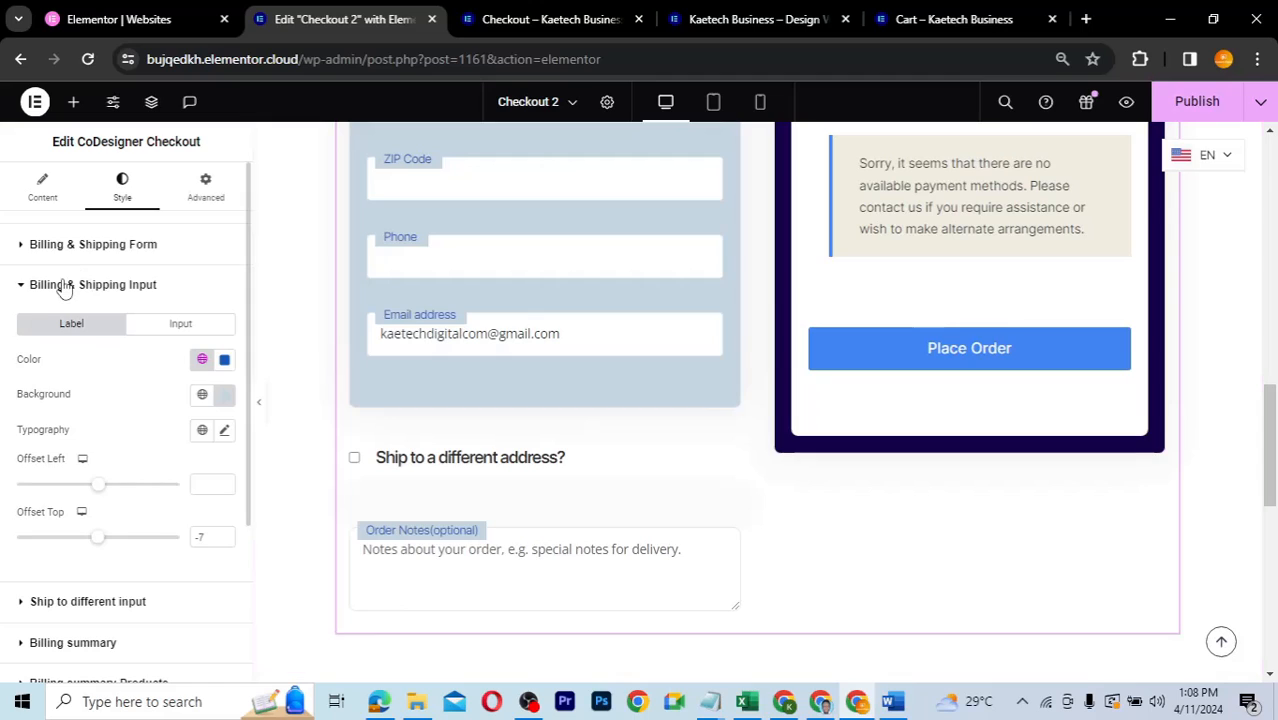
click(64, 286)
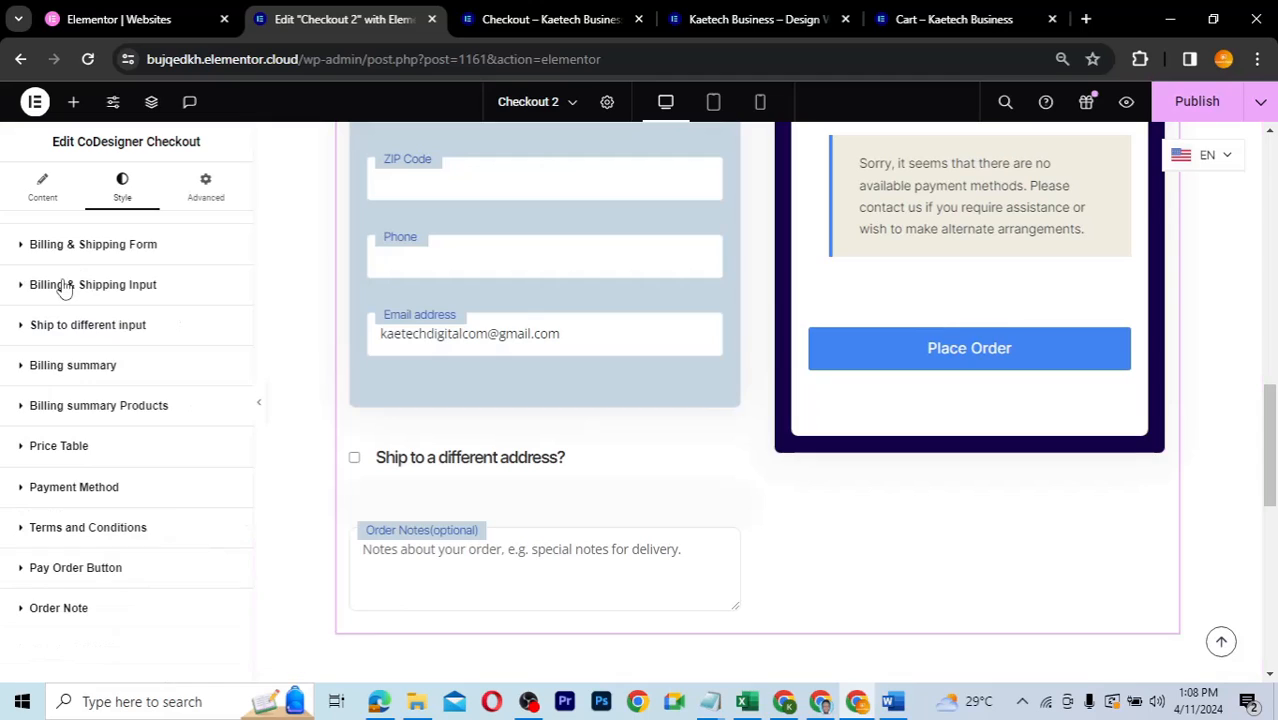
- Set the 'Ship to a different address?' text colour to the global Theme Accent - alt
click(84, 334)
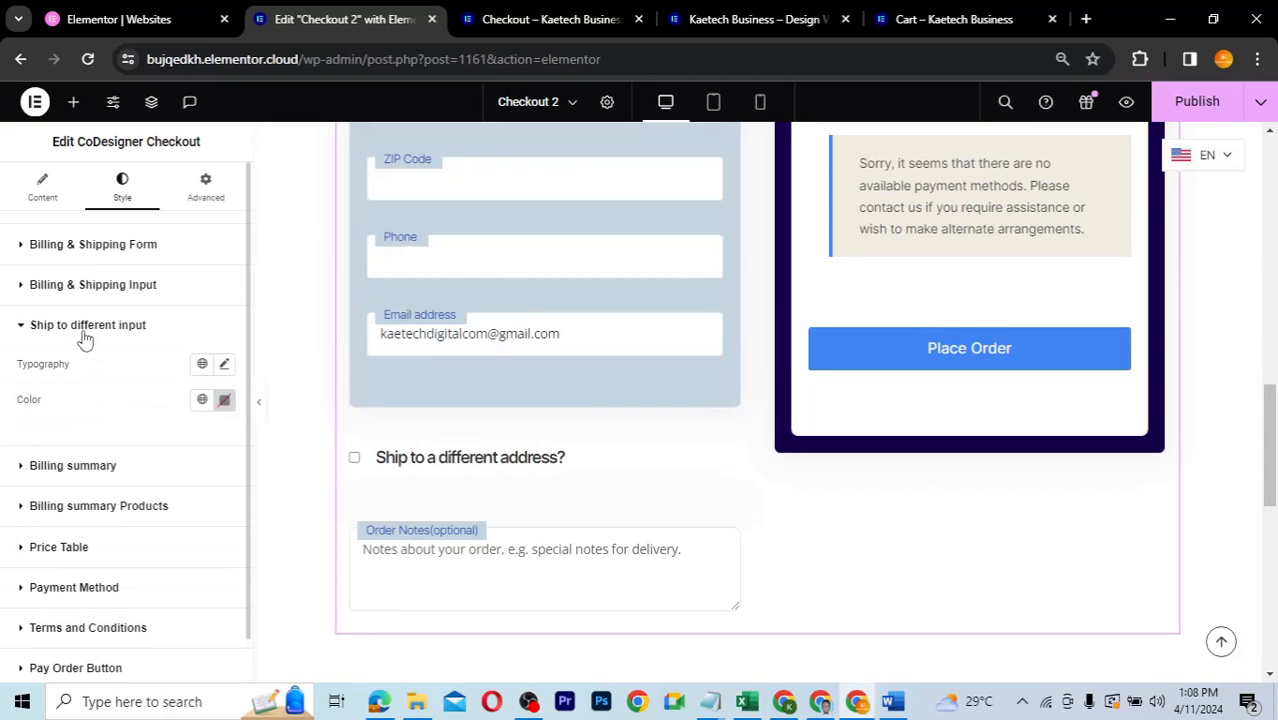
click(203, 400)
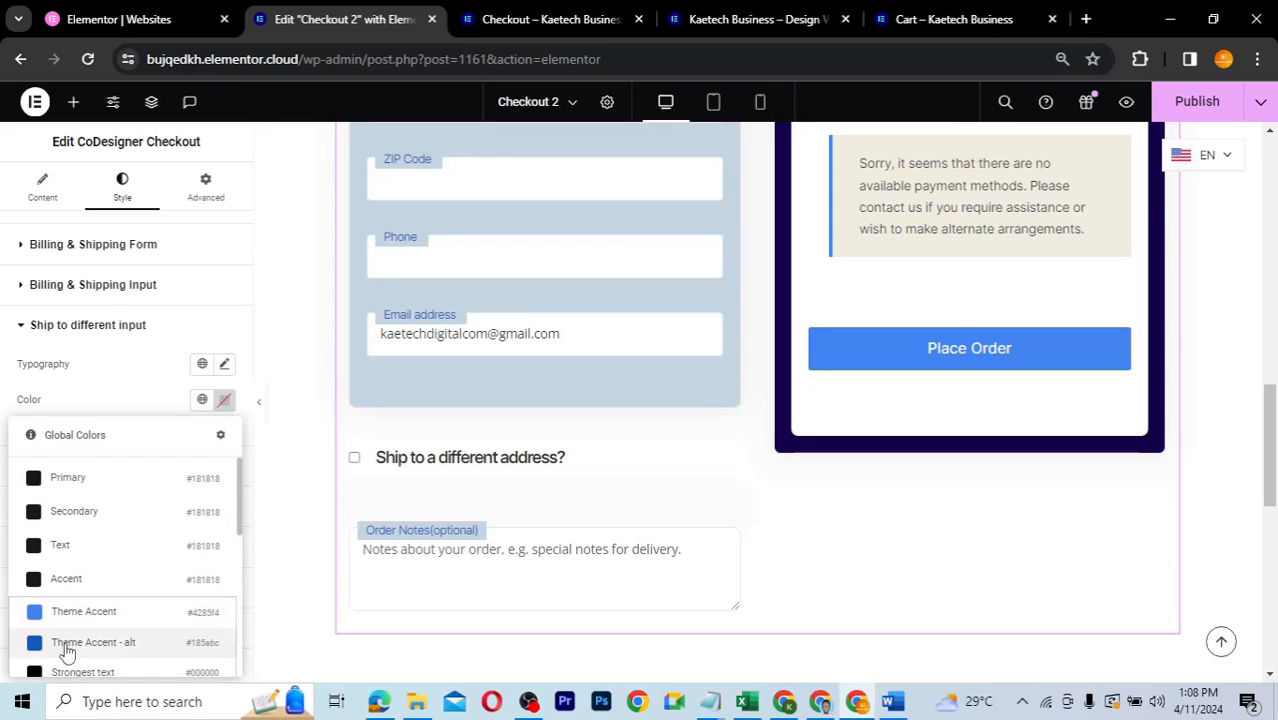
click(66, 643)
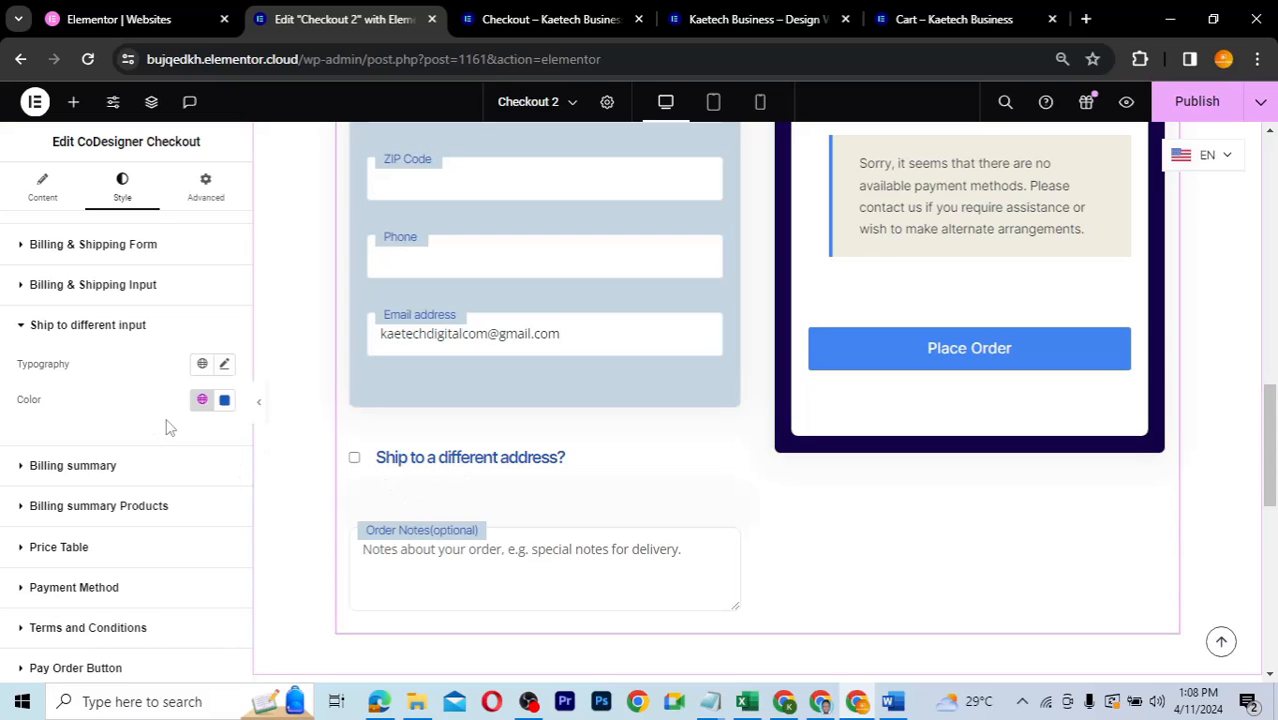
scroll(128, 427, down, 1)
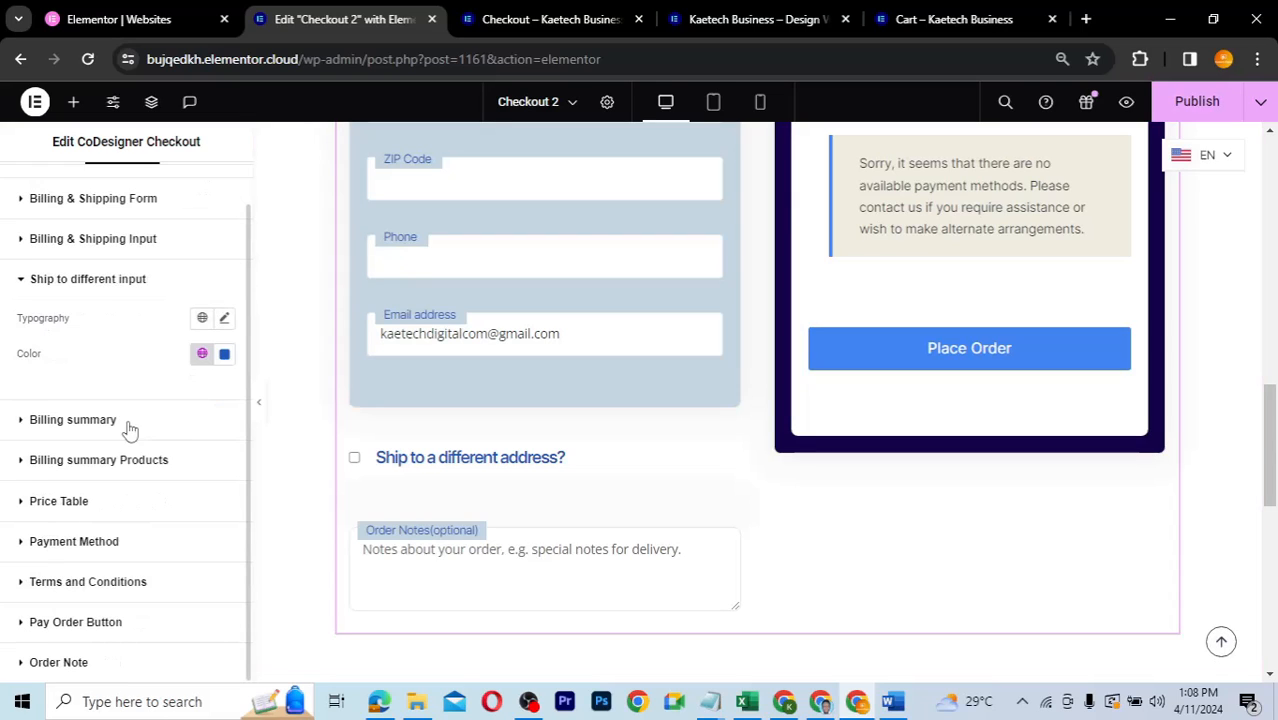
- Set the Billing summary background colour to light blue #C5D7E2
click(40, 427)
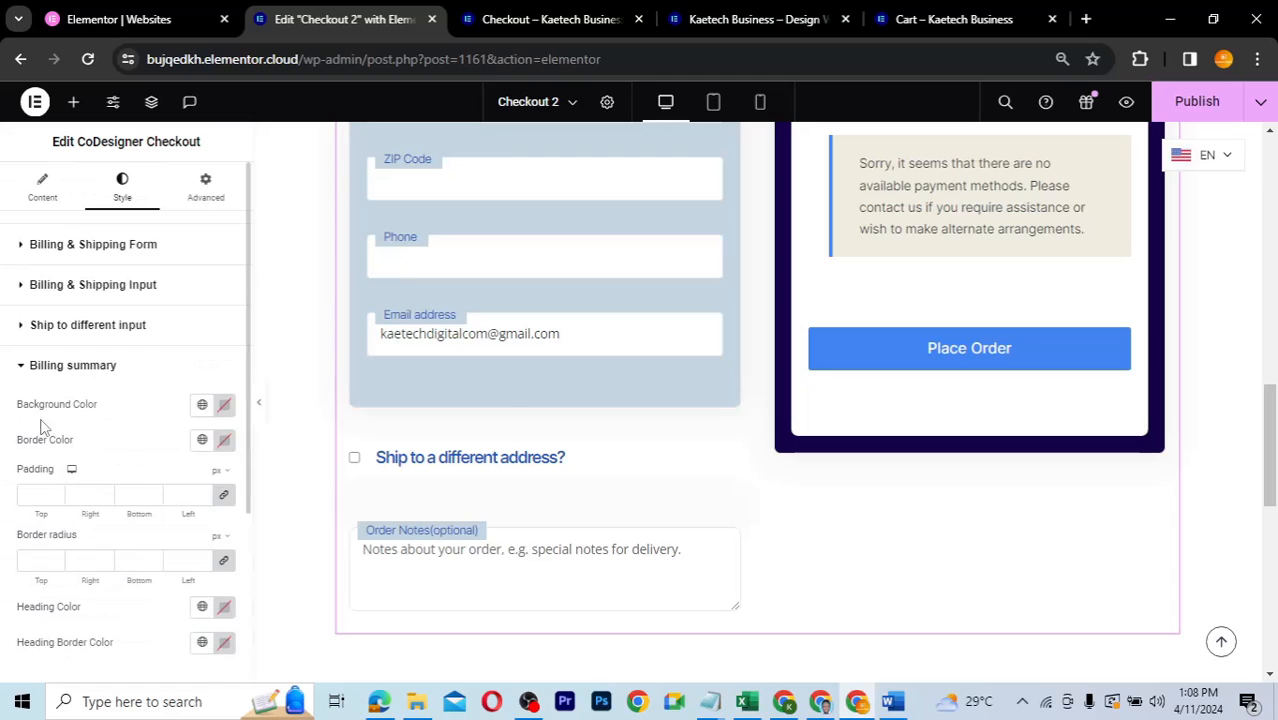
scroll(770, 326, up, 4)
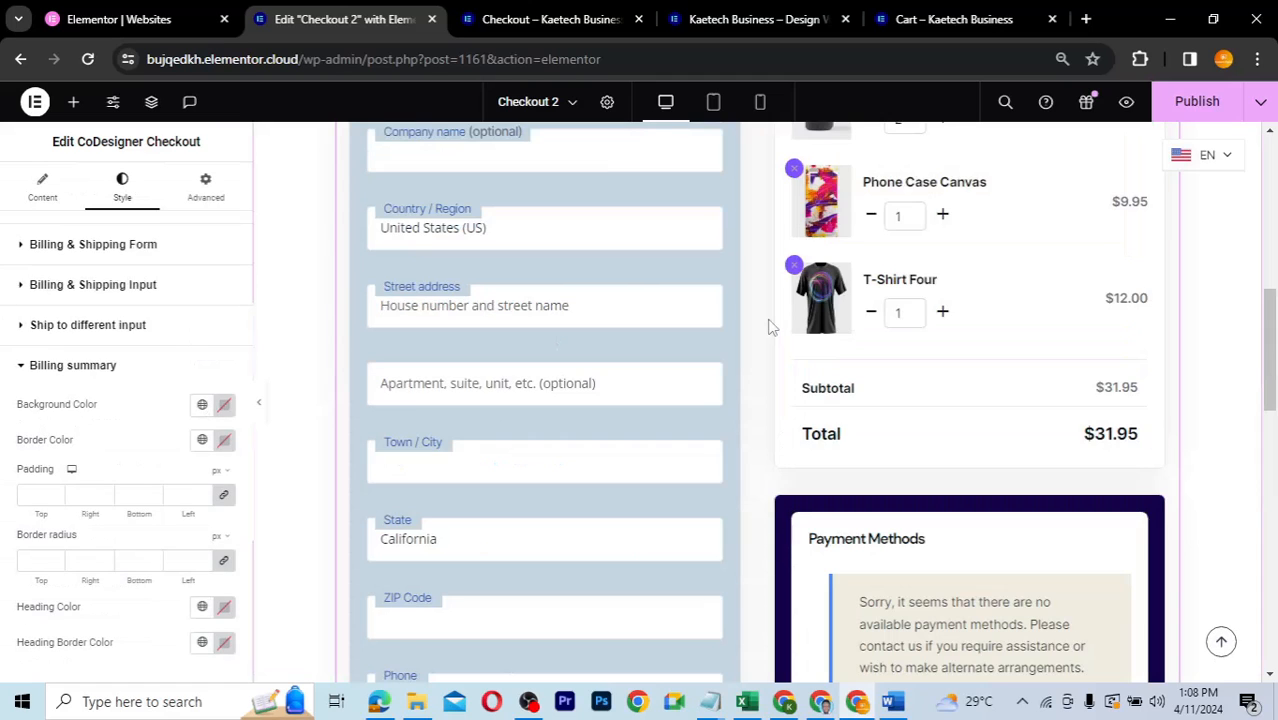
scroll(770, 326, up, 2)
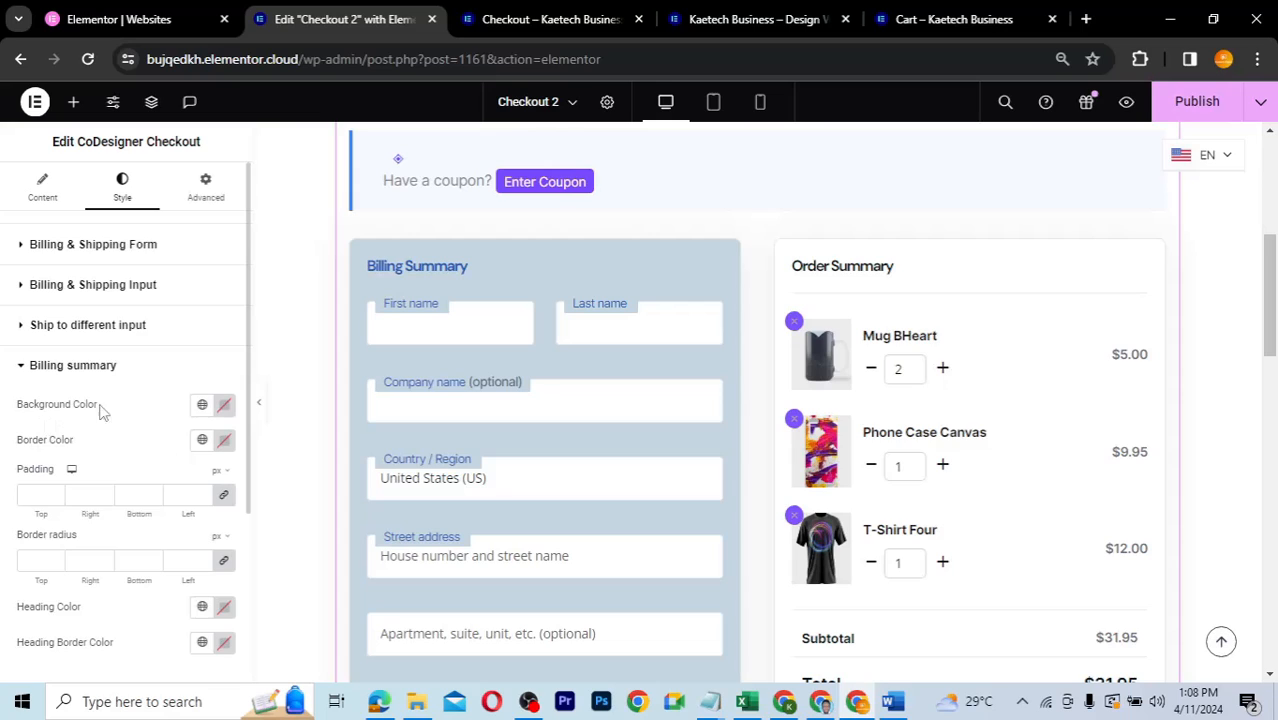
scroll(150, 435, down, 1)
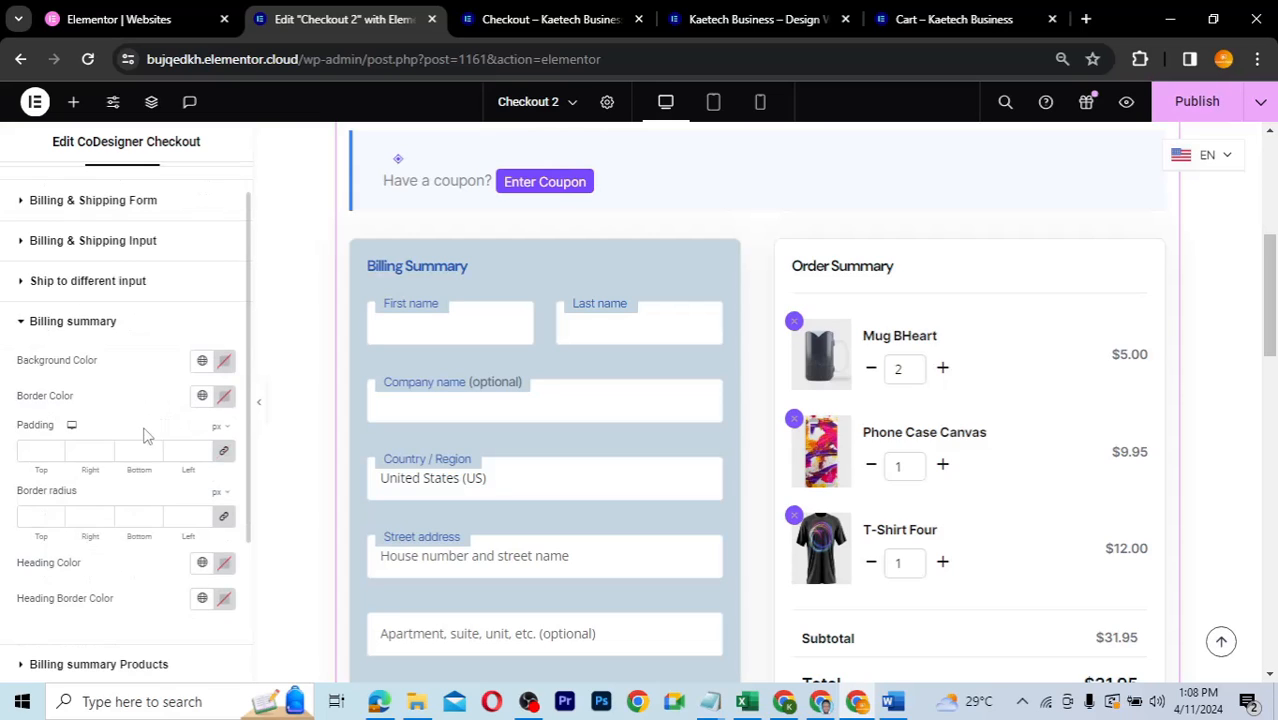
click(222, 366)
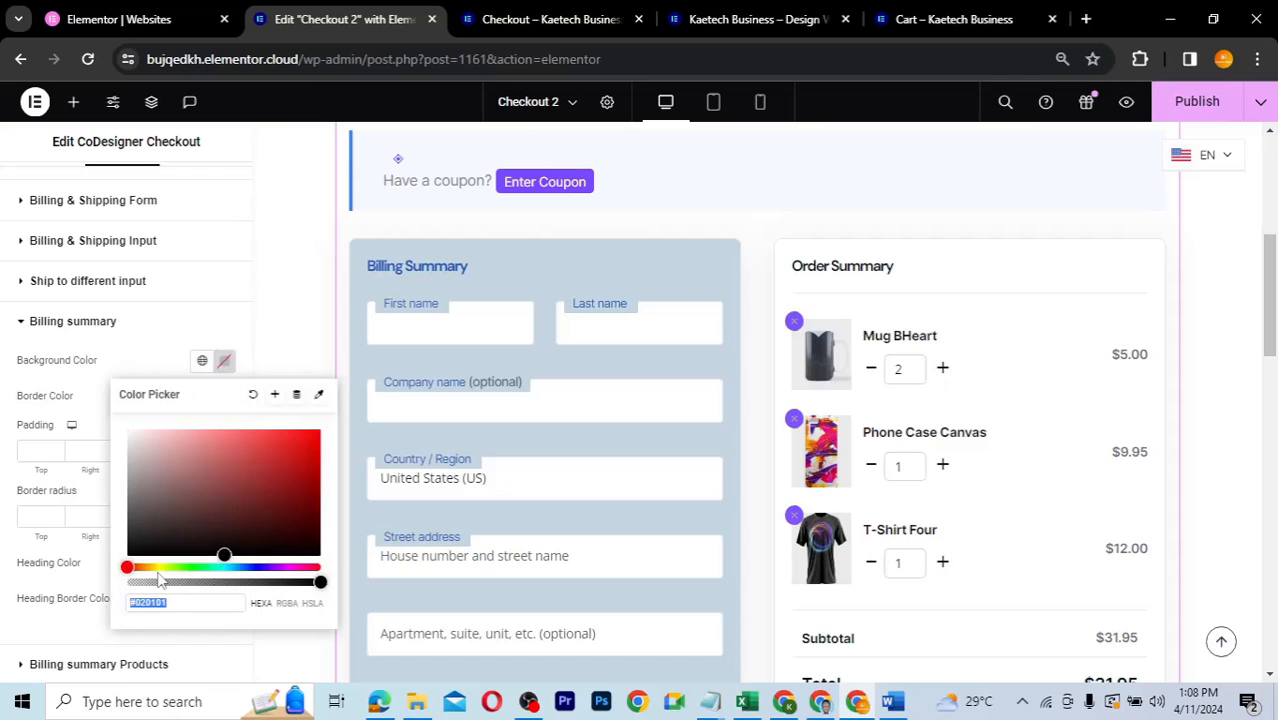
text(#C5D7E2)
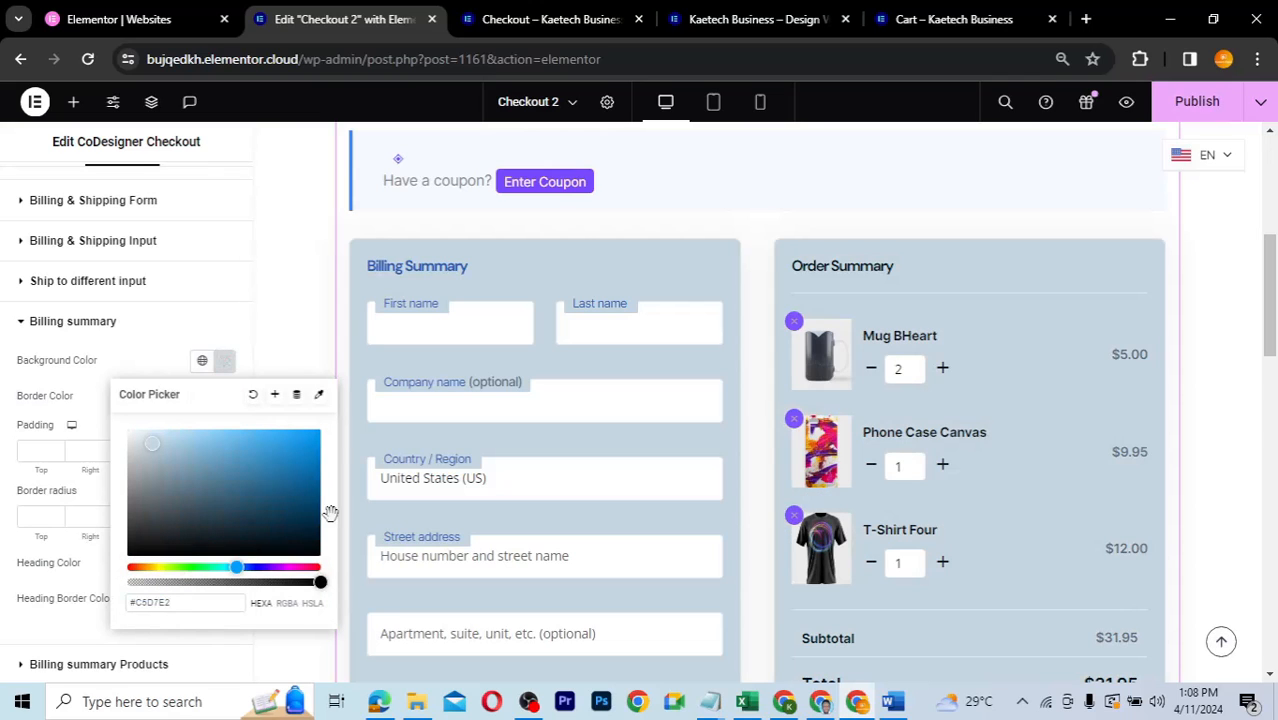
click(126, 372)
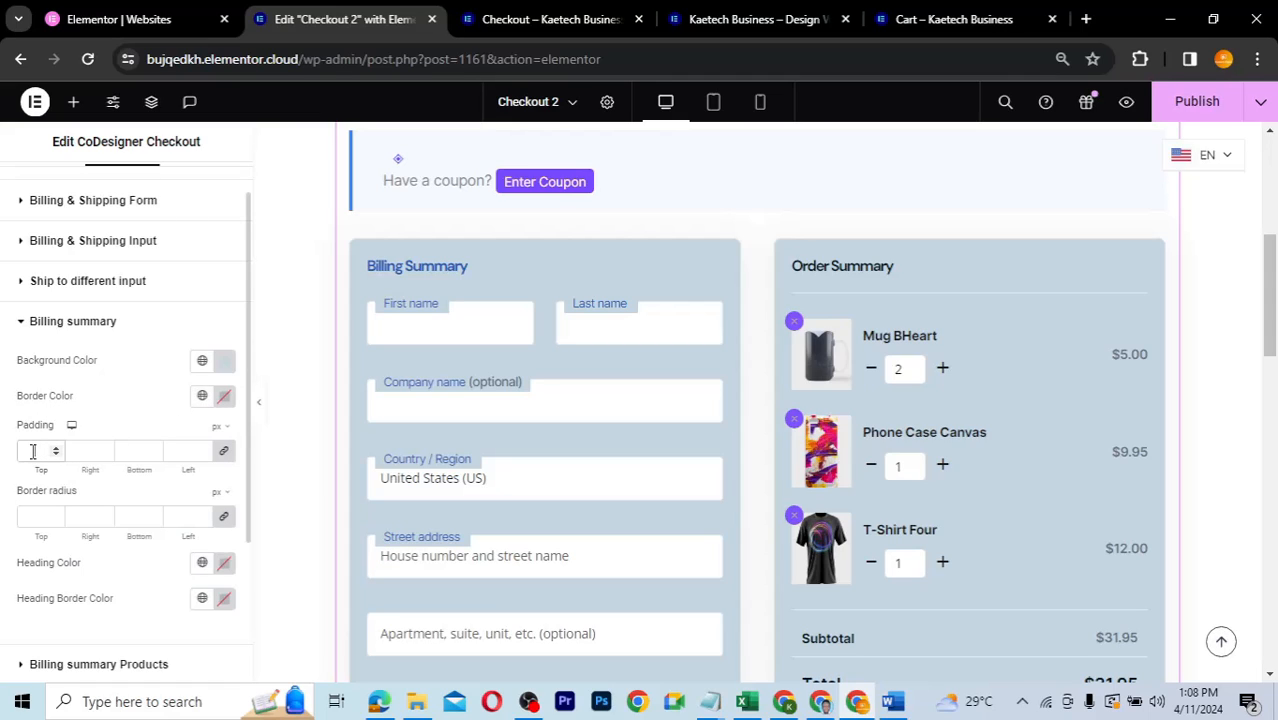
- Set the Billing summary border colour to the global Theme Accent
click(202, 396)
click(89, 640)
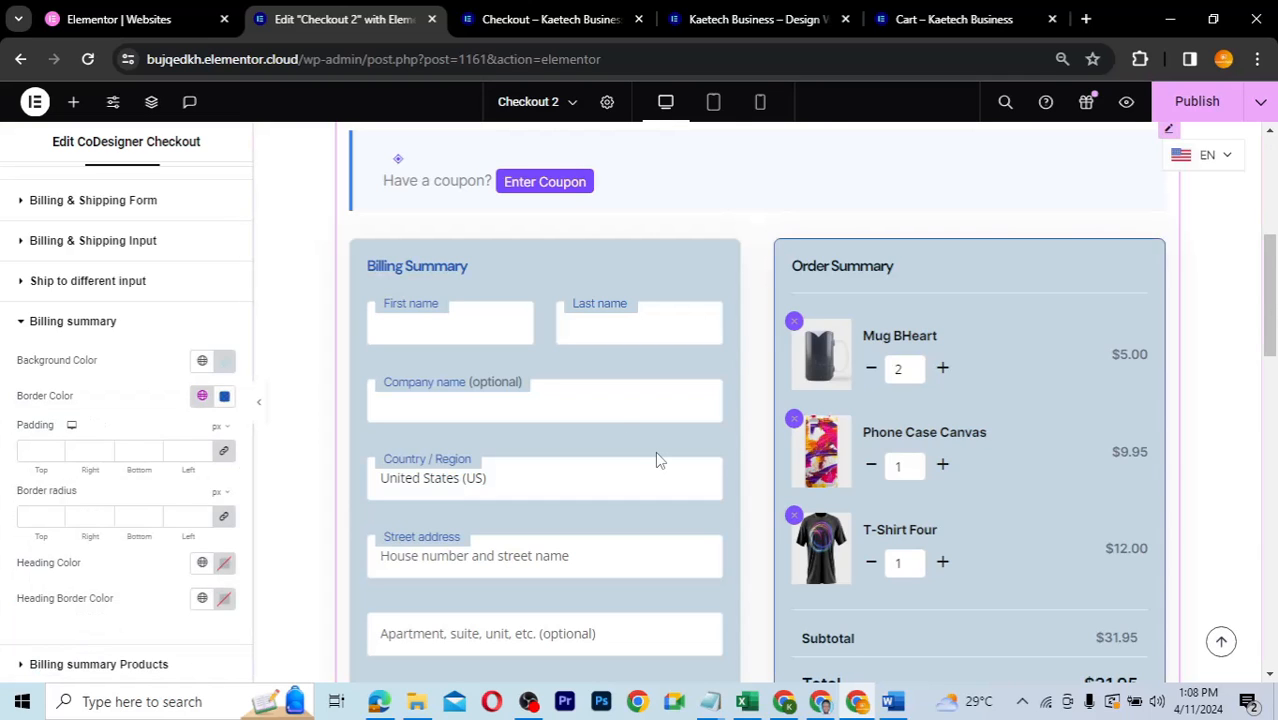
scroll(657, 459, down, 3)
scroll(657, 459, up, 1)
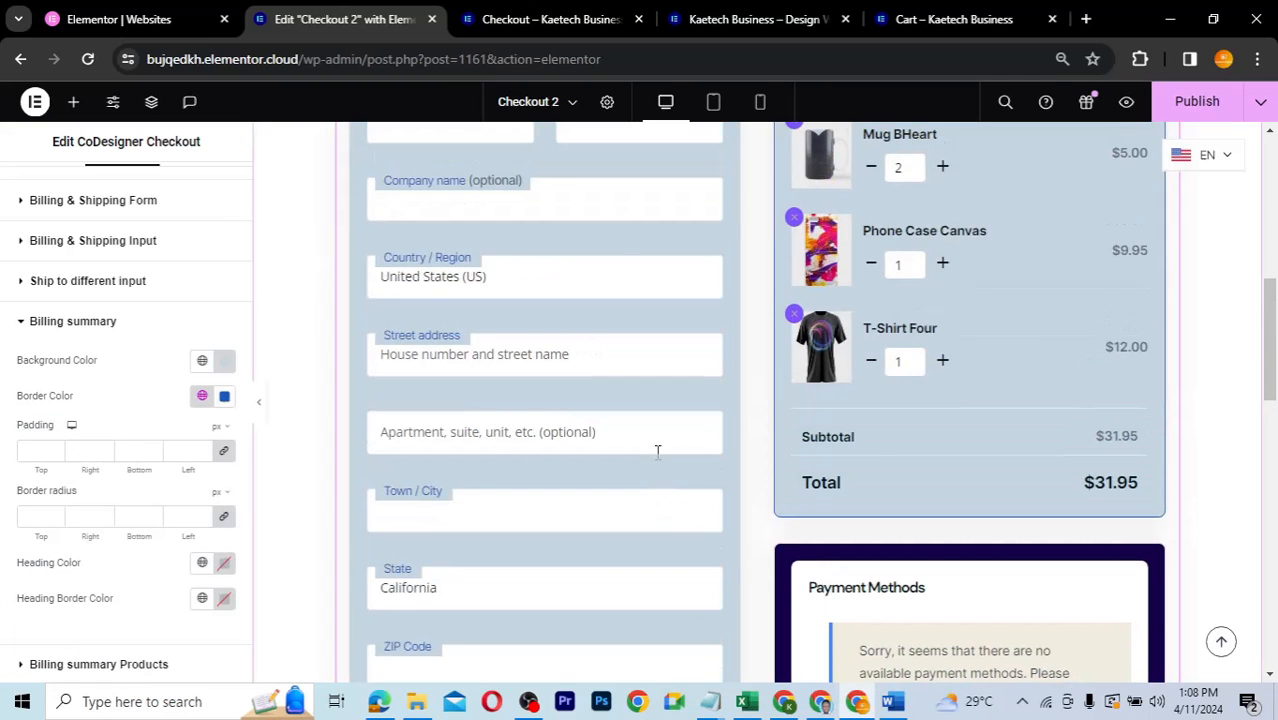
click(203, 394)
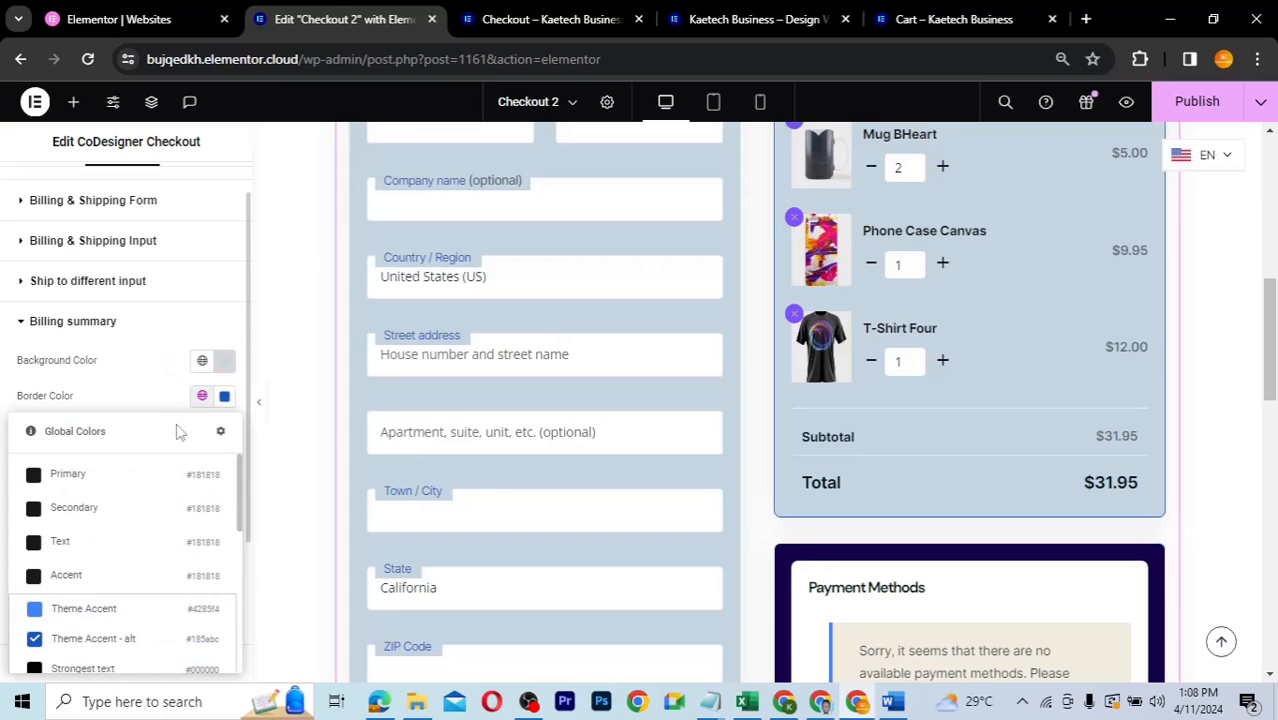
click(86, 616)
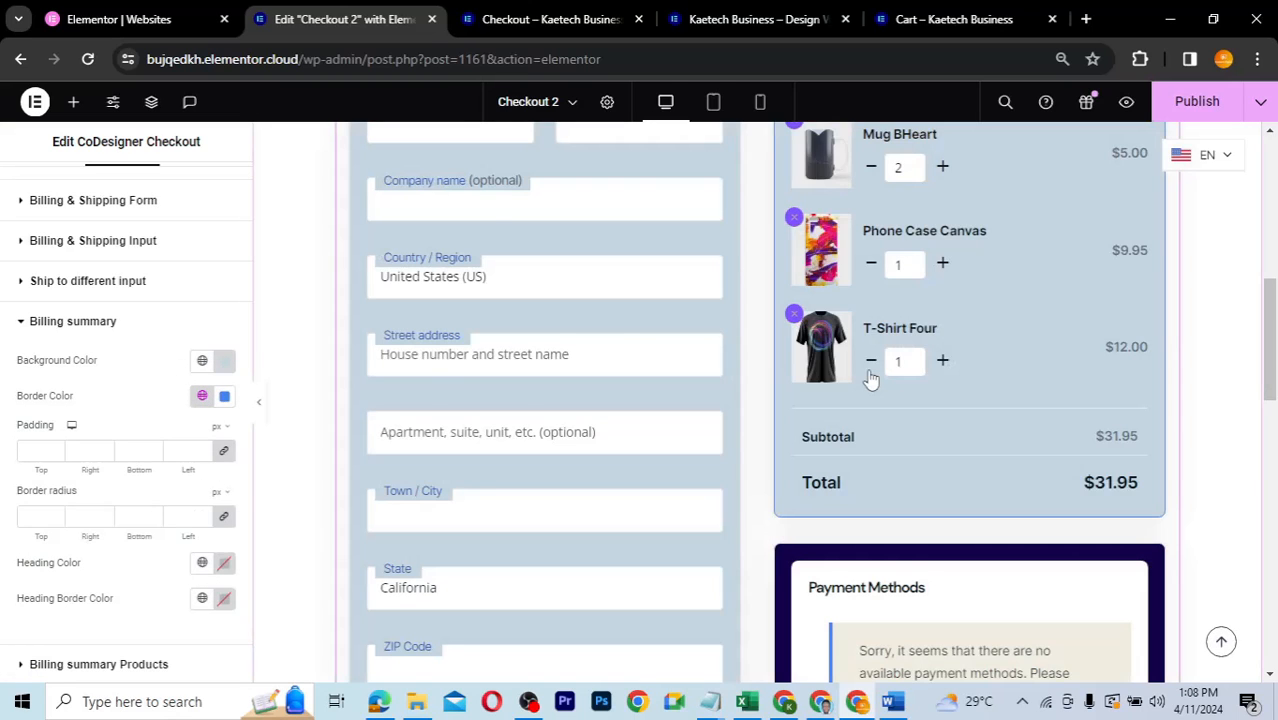
- Make the Order Summary heading and its underline border Theme Accent - alt
scroll(871, 378, up, 2)
scroll(871, 378, down, 2)
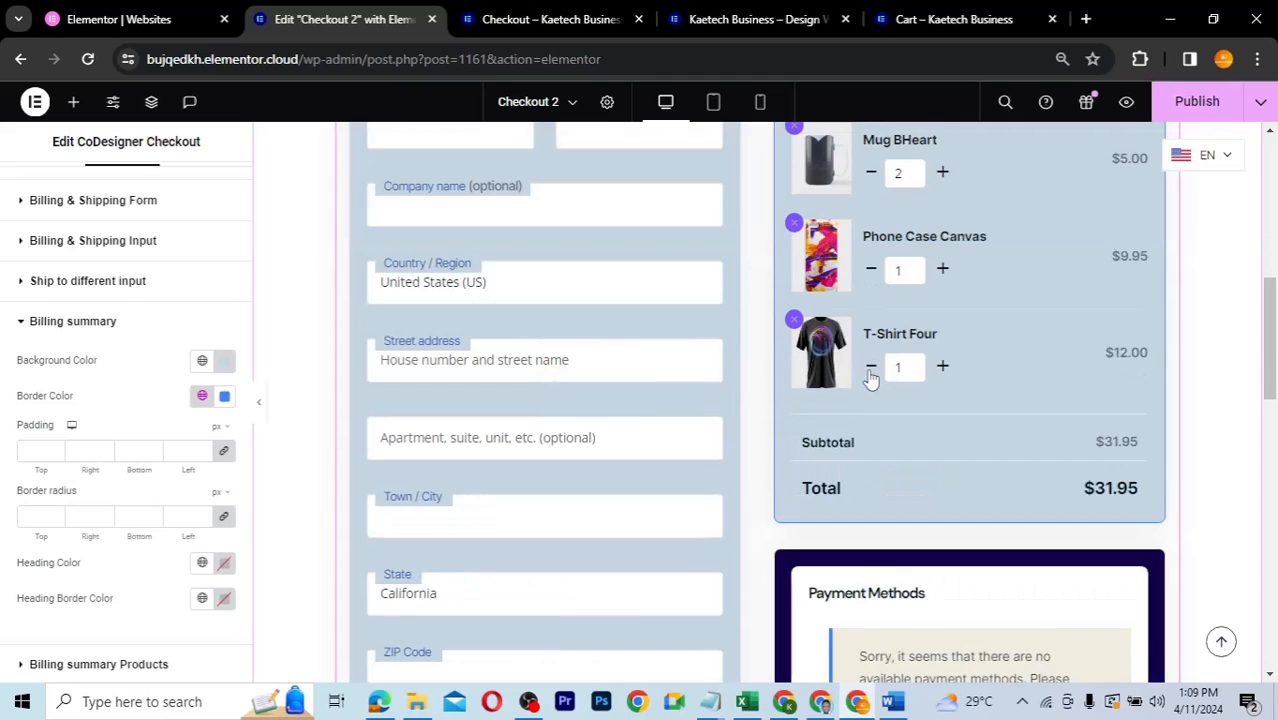
scroll(571, 351, up, 1)
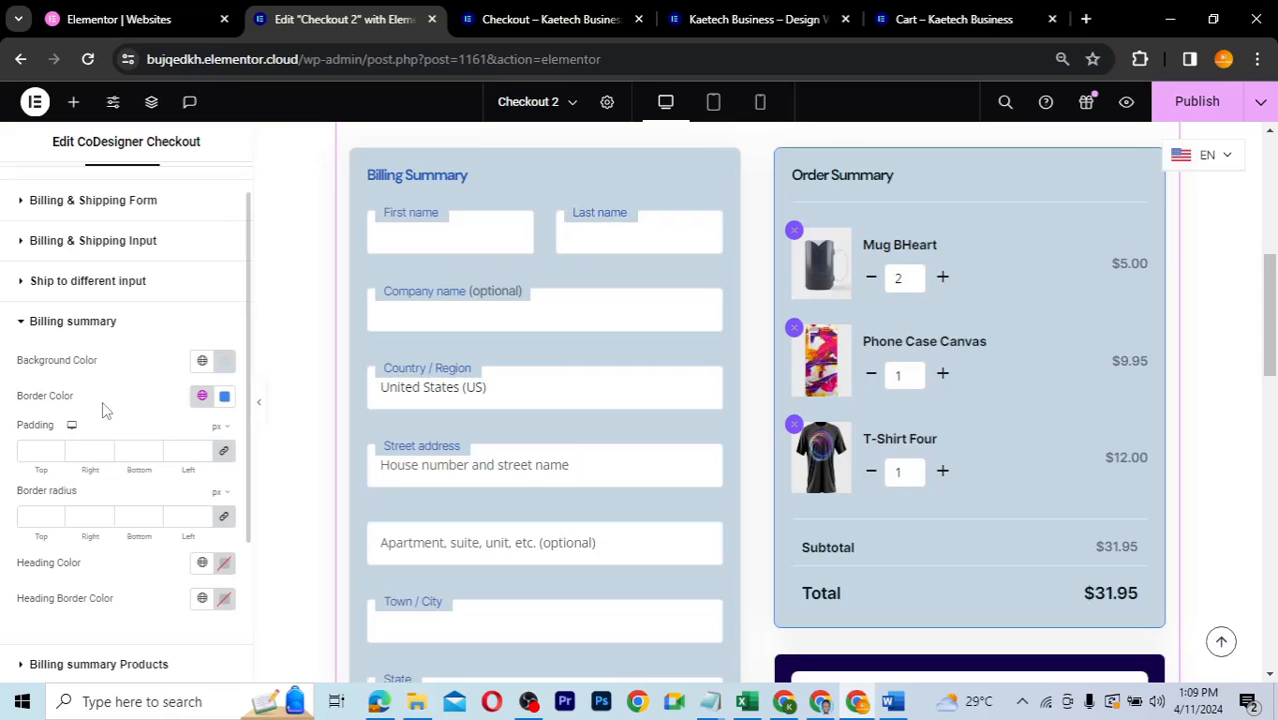
scroll(105, 410, down, 1)
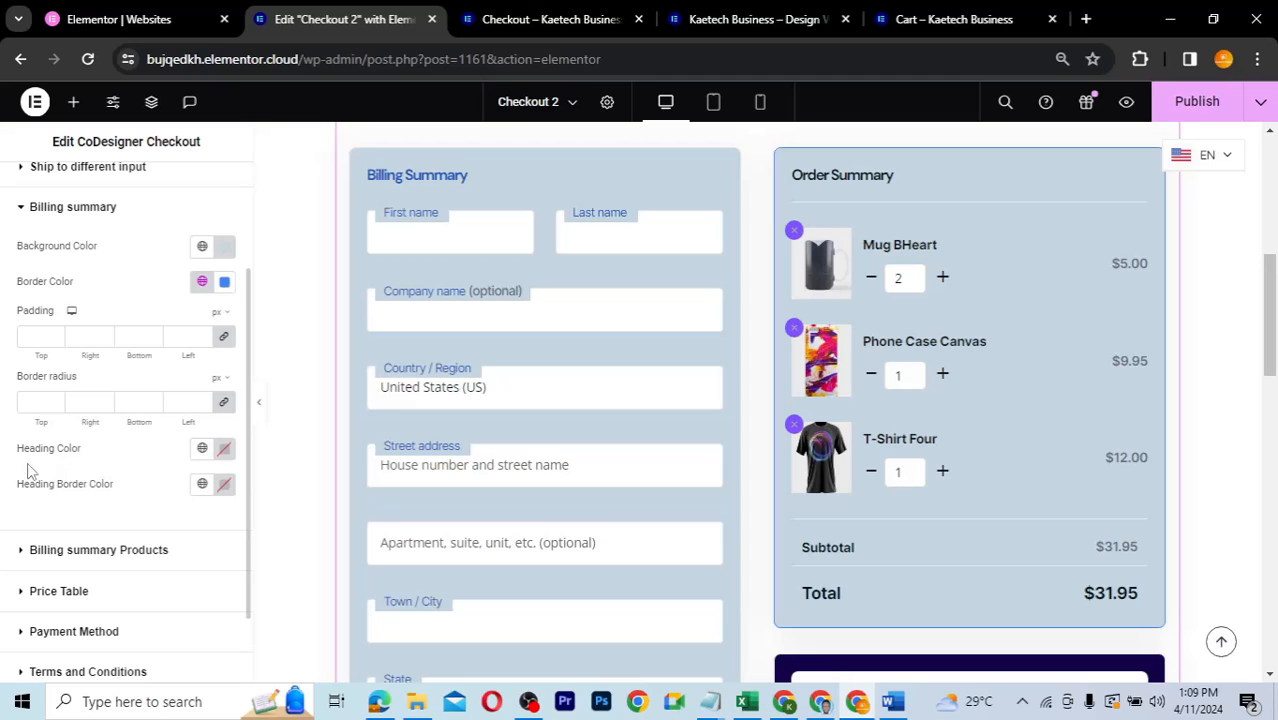
click(203, 450)
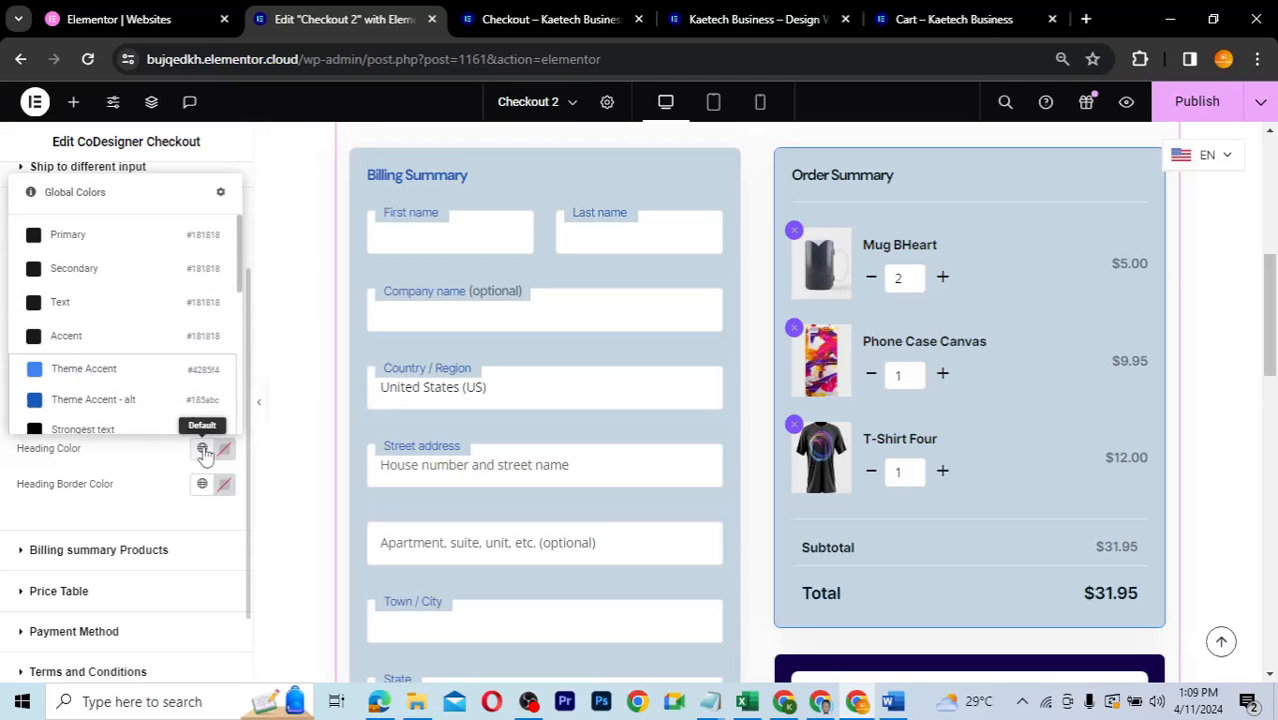
click(92, 401)
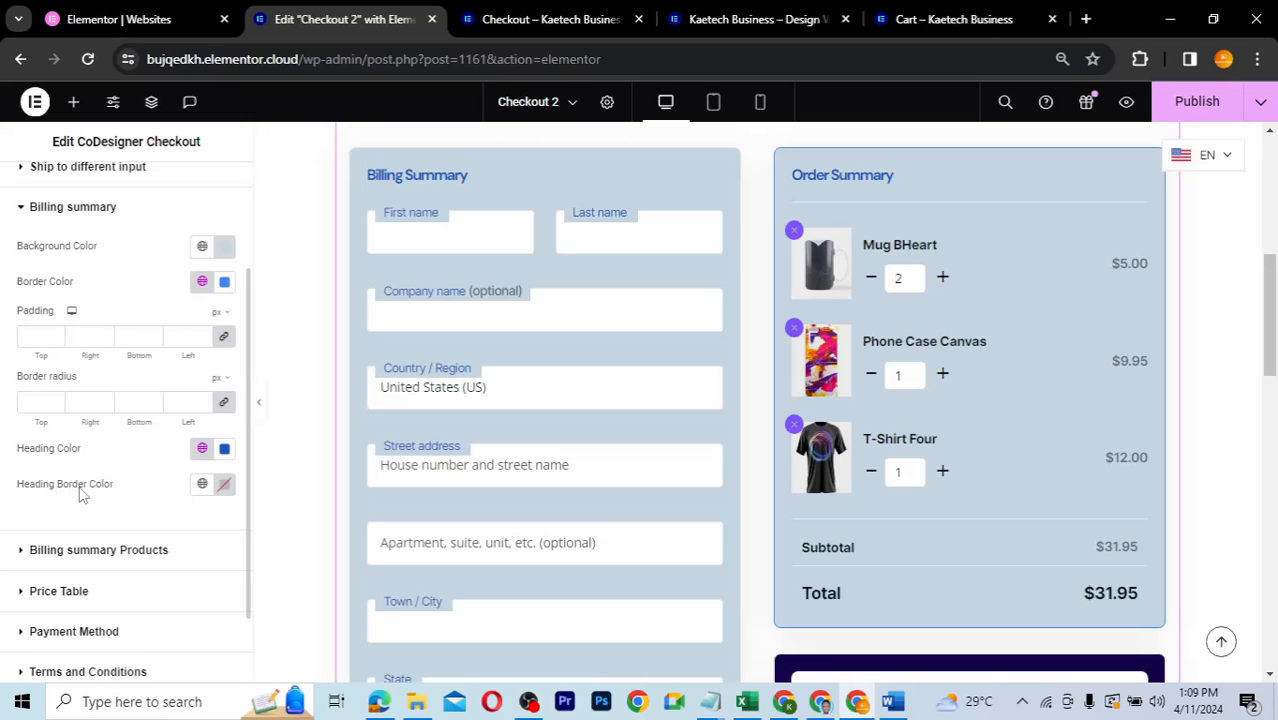
click(202, 486)
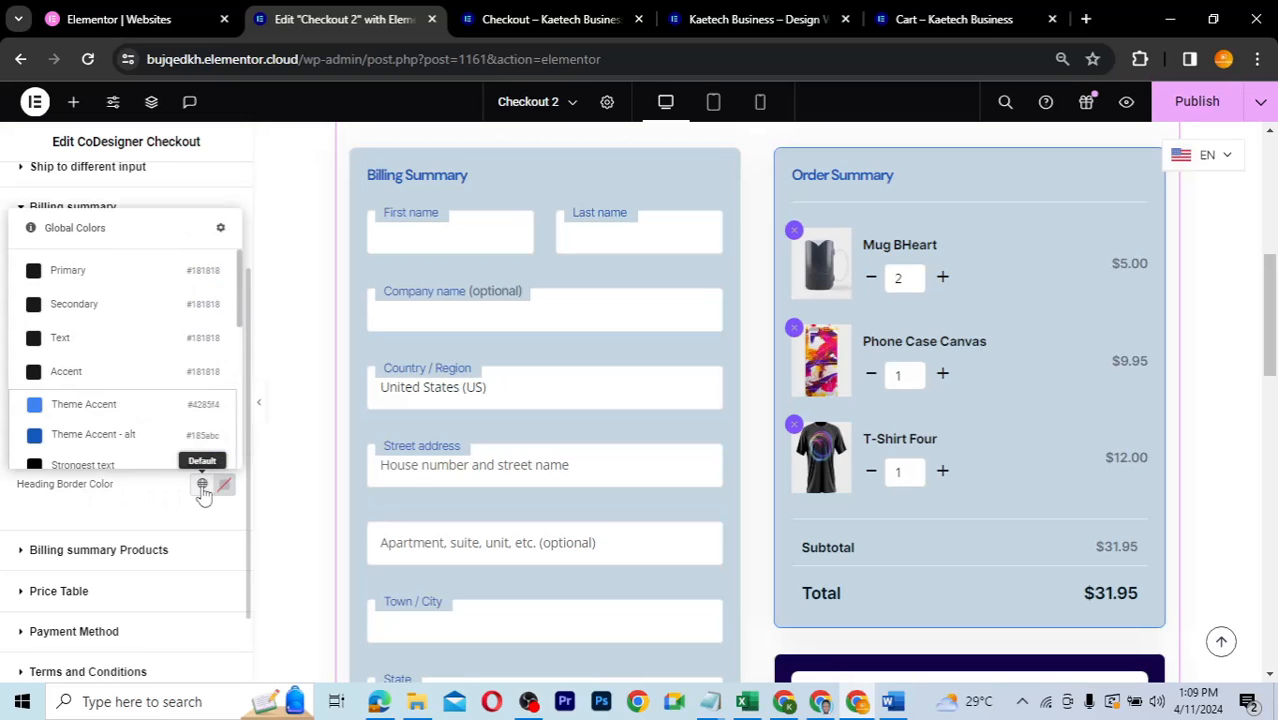
click(74, 436)
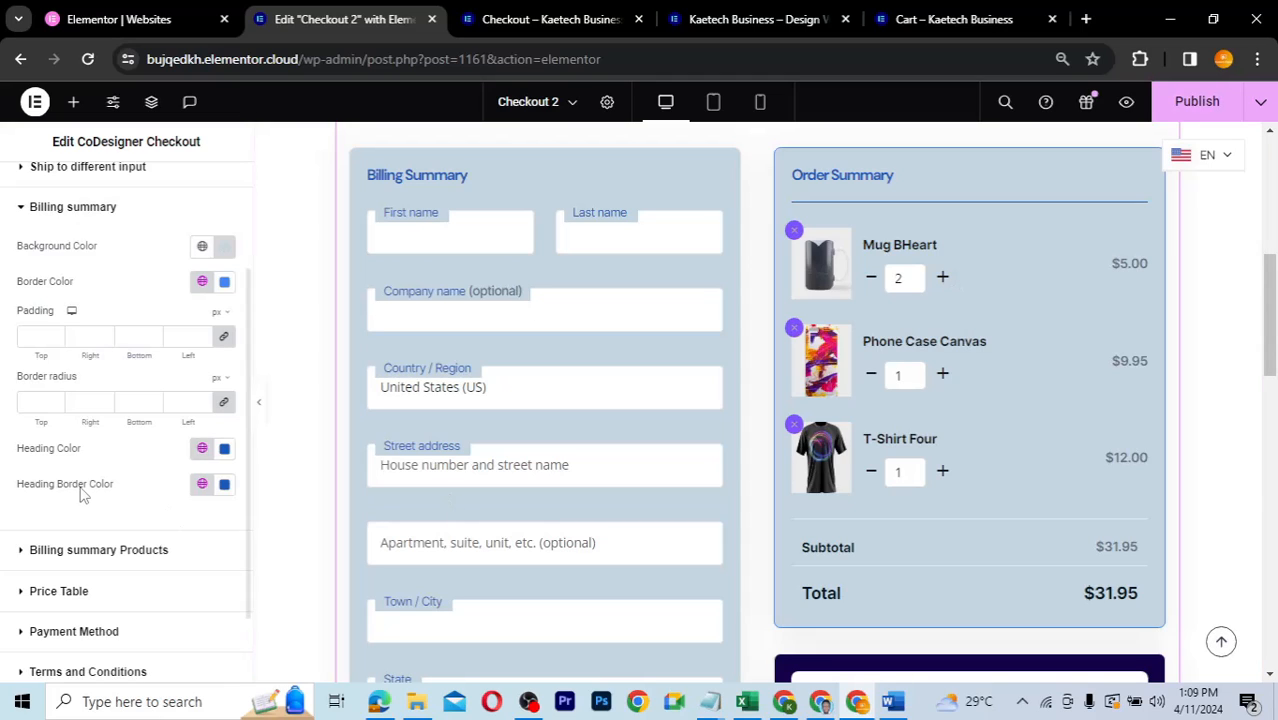
scroll(83, 493, down, 1)
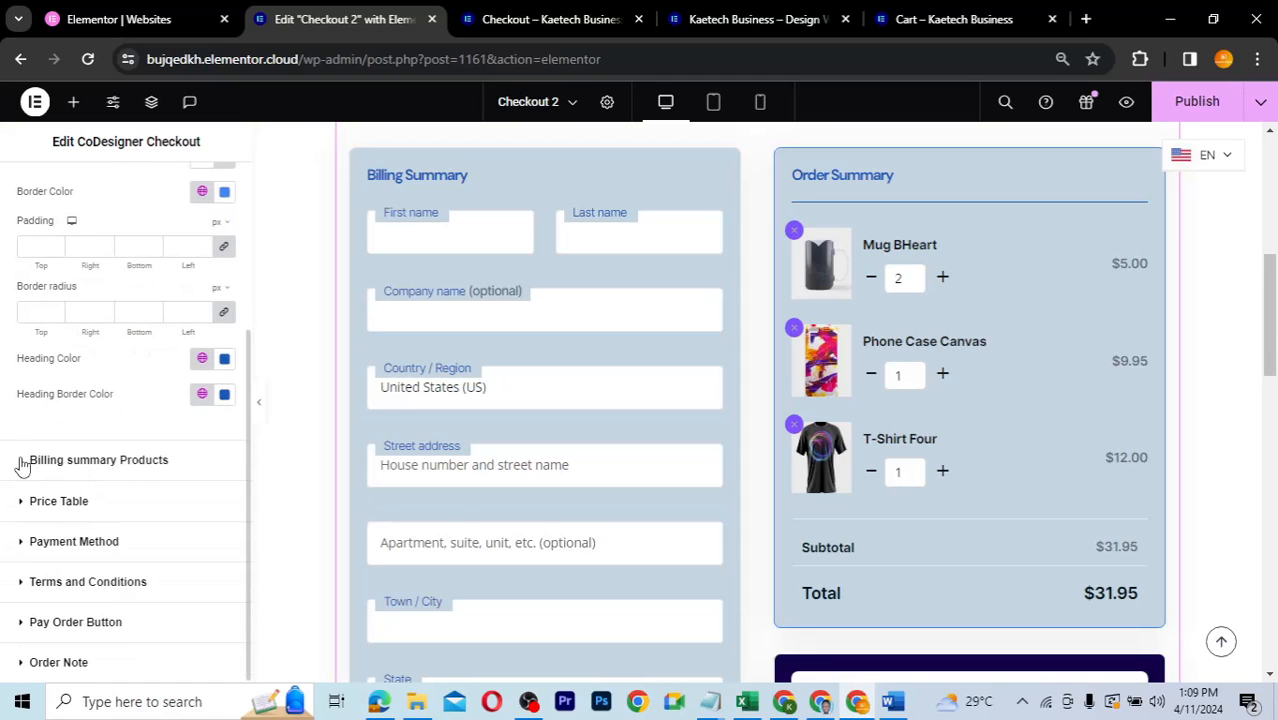
- Set Billing summary product titles to Theme Accent and prices to Theme Accent - alt
click(18, 460)
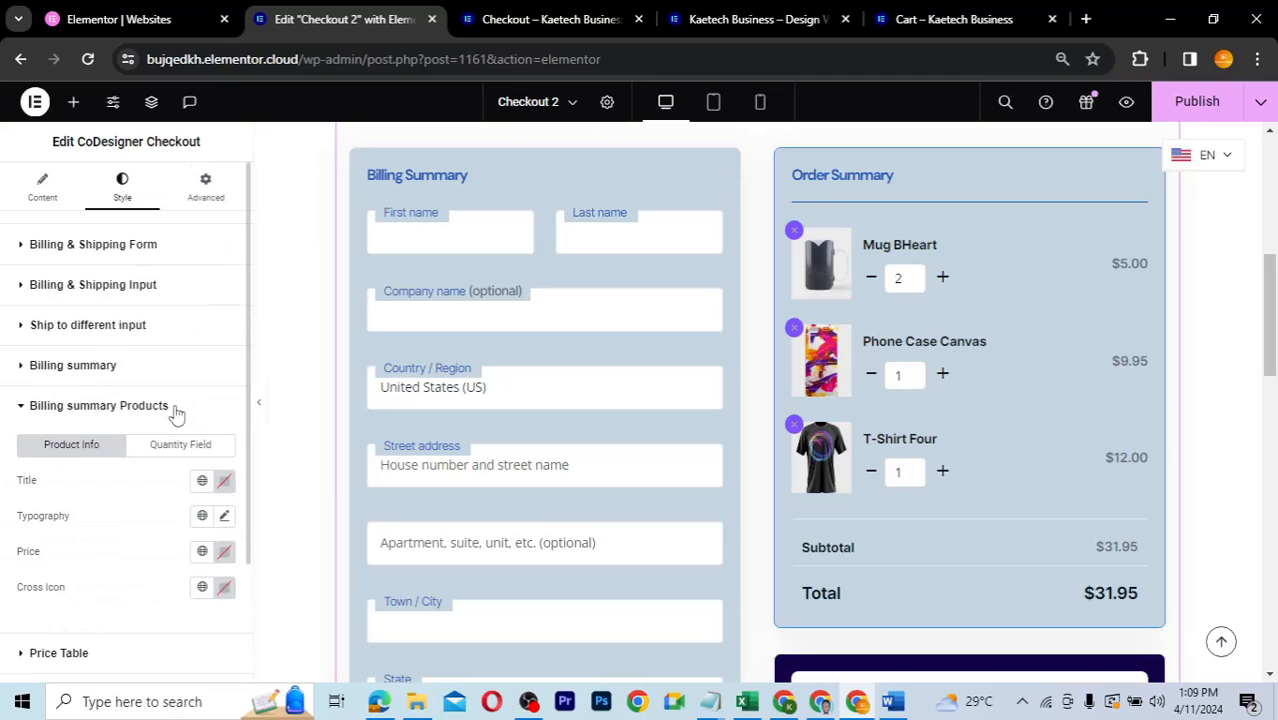
scroll(125, 467, down, 2)
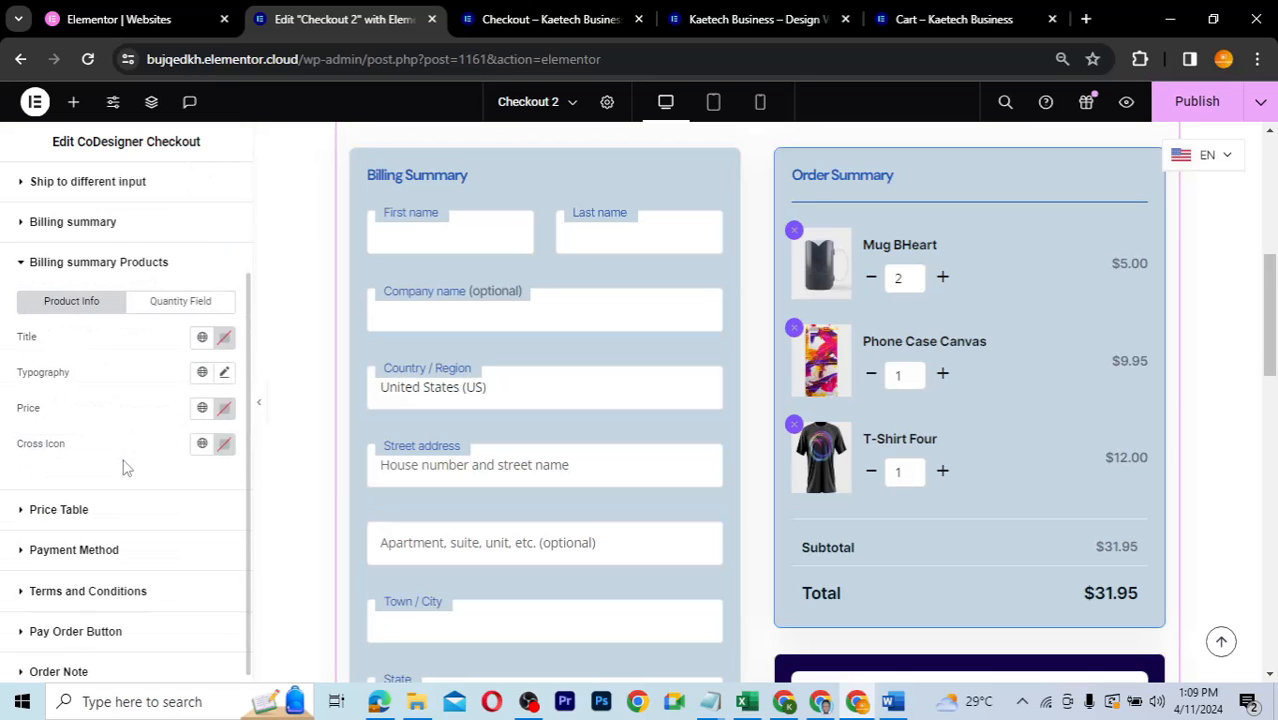
click(203, 340)
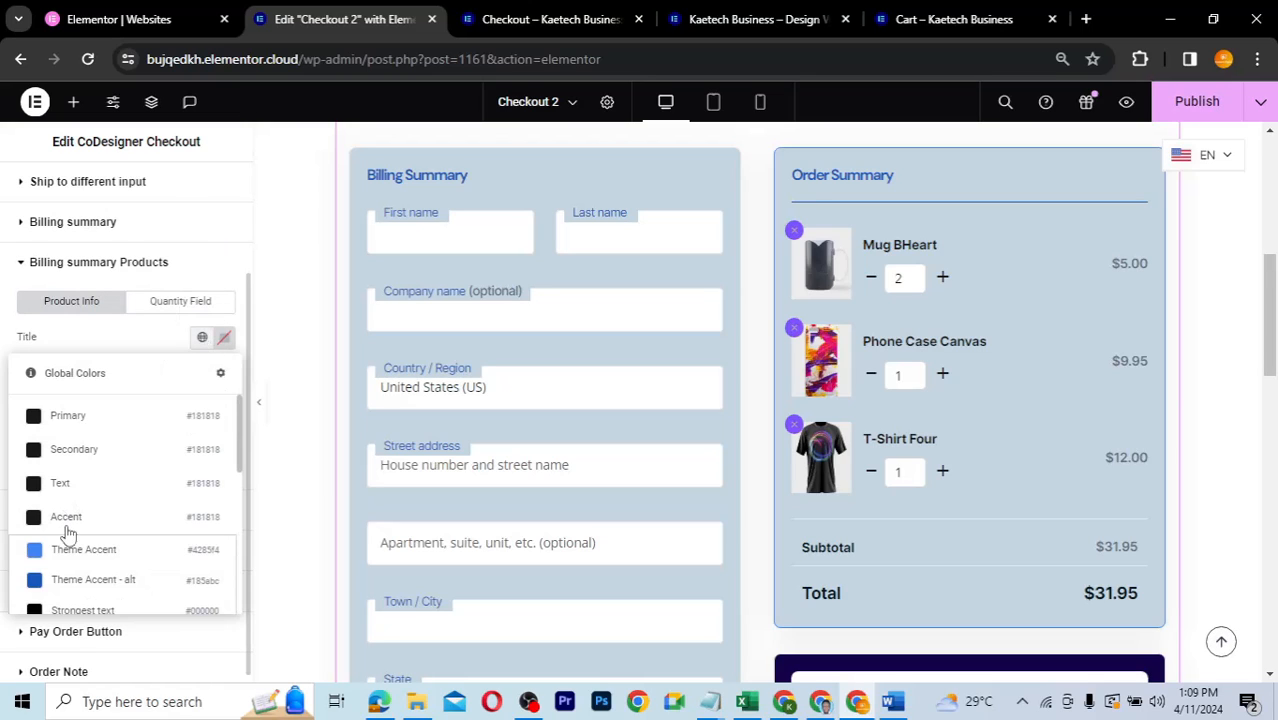
click(66, 585)
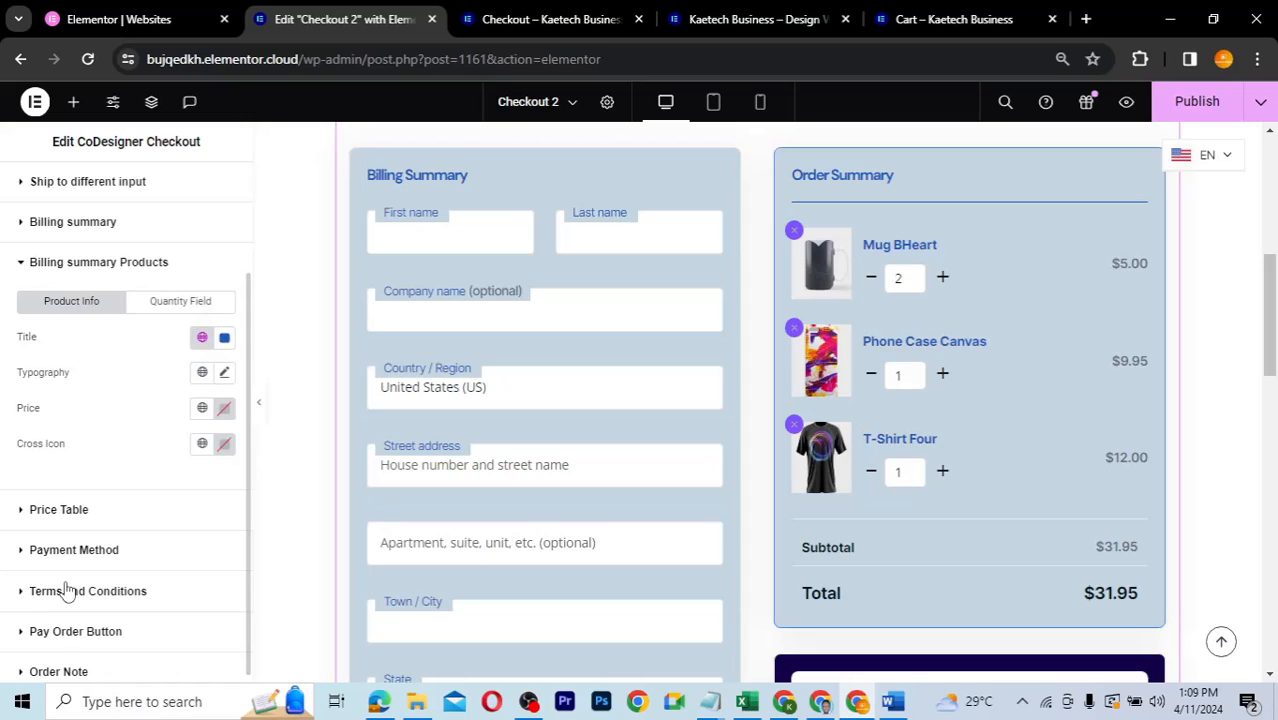
click(202, 337)
click(77, 566)
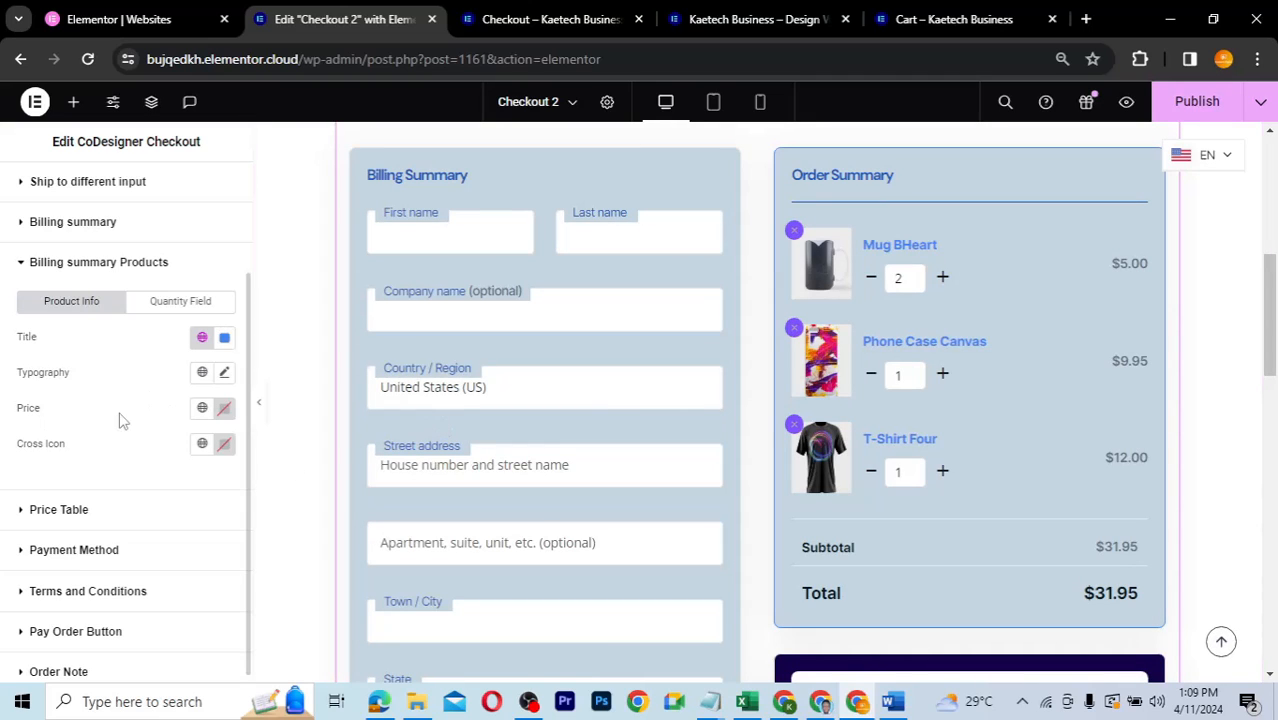
click(202, 408)
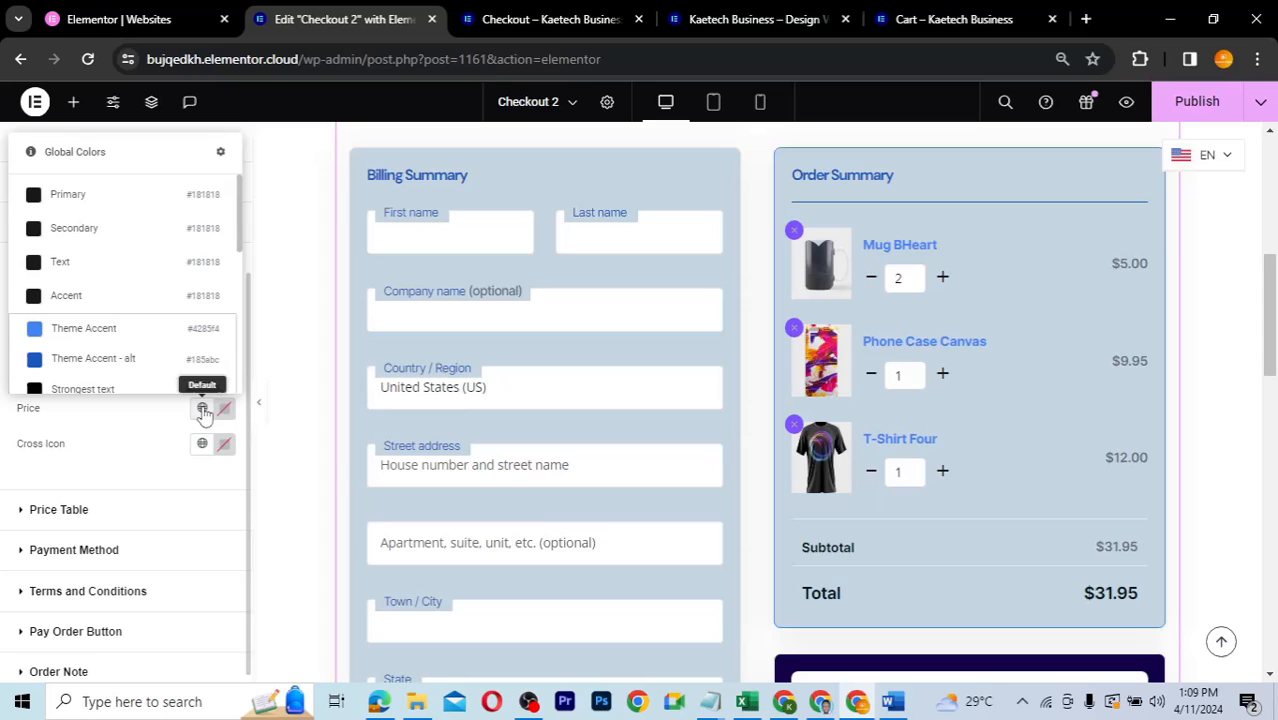
click(101, 367)
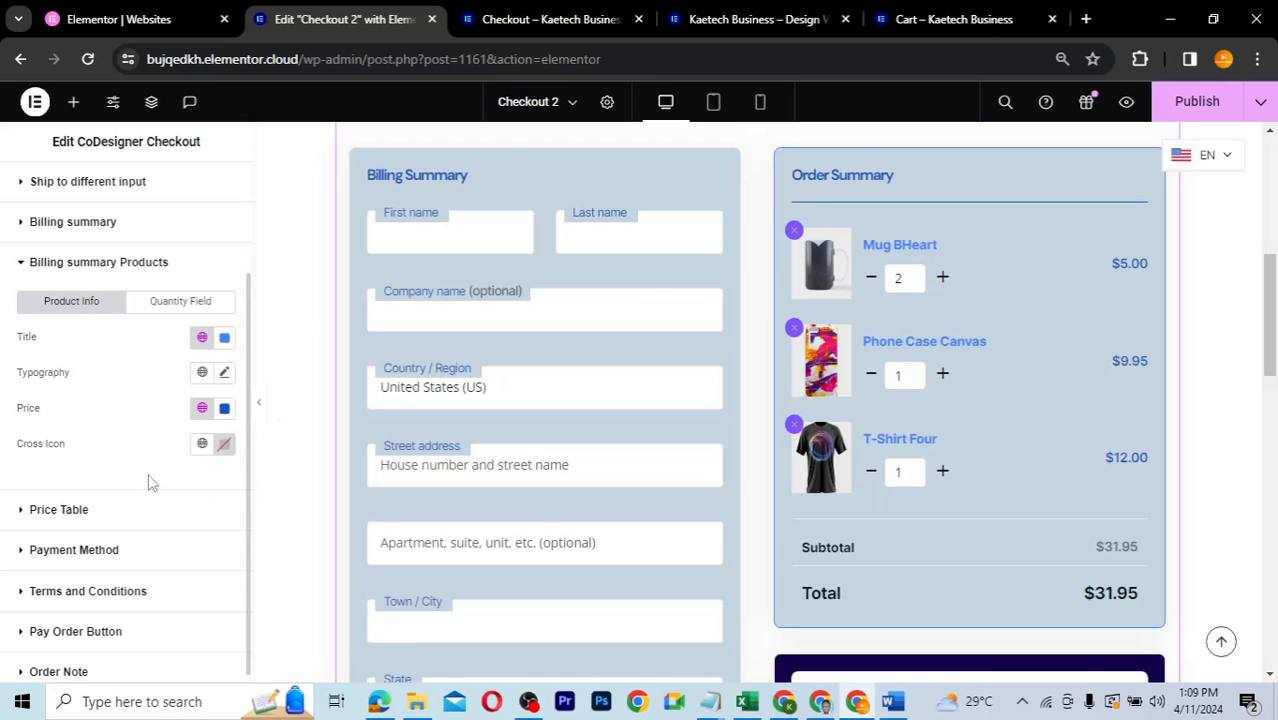
- Expand the Price Table style options and look through its Sub Total and Total Price tabs
scroll(150, 483, down, 1)
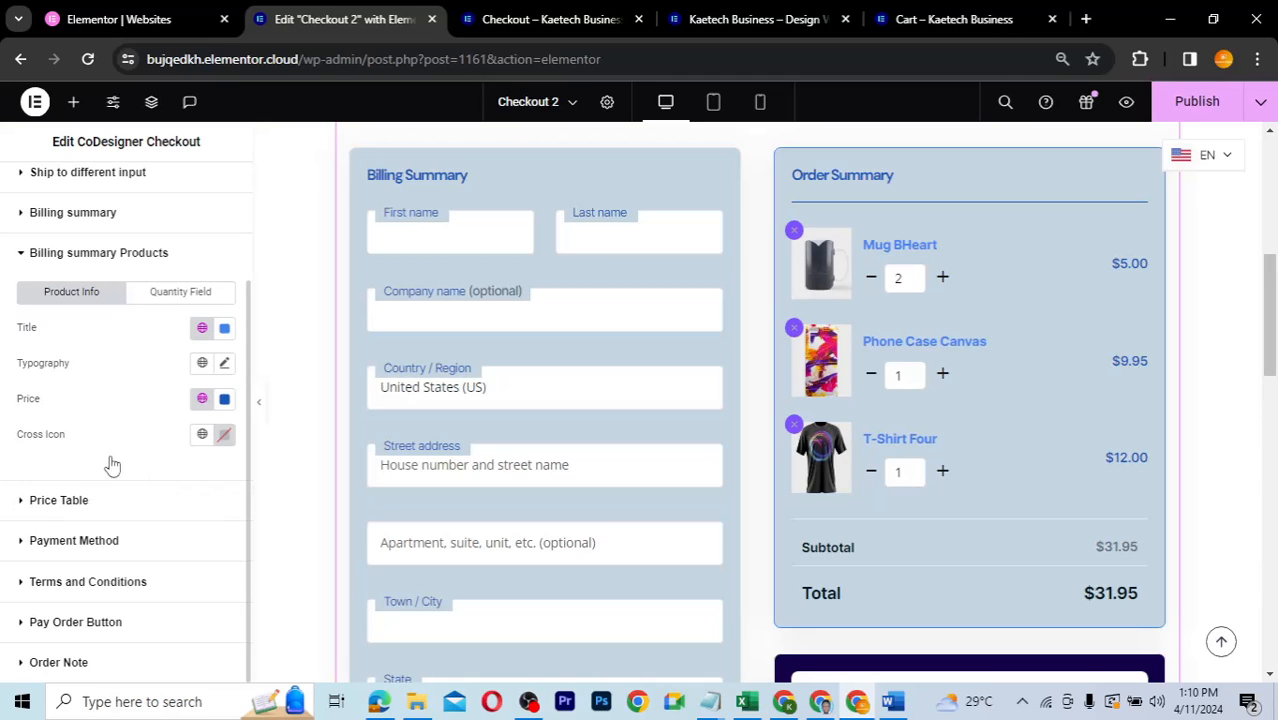
click(155, 500)
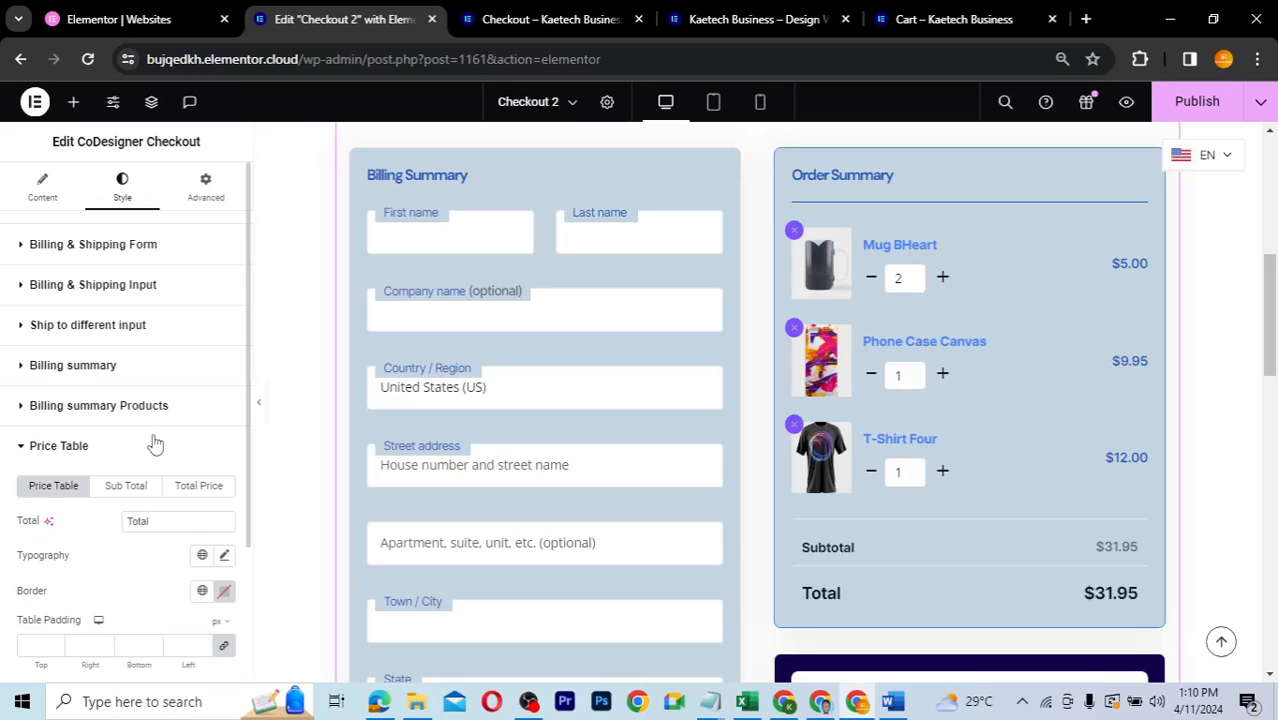
scroll(134, 450, down, 3)
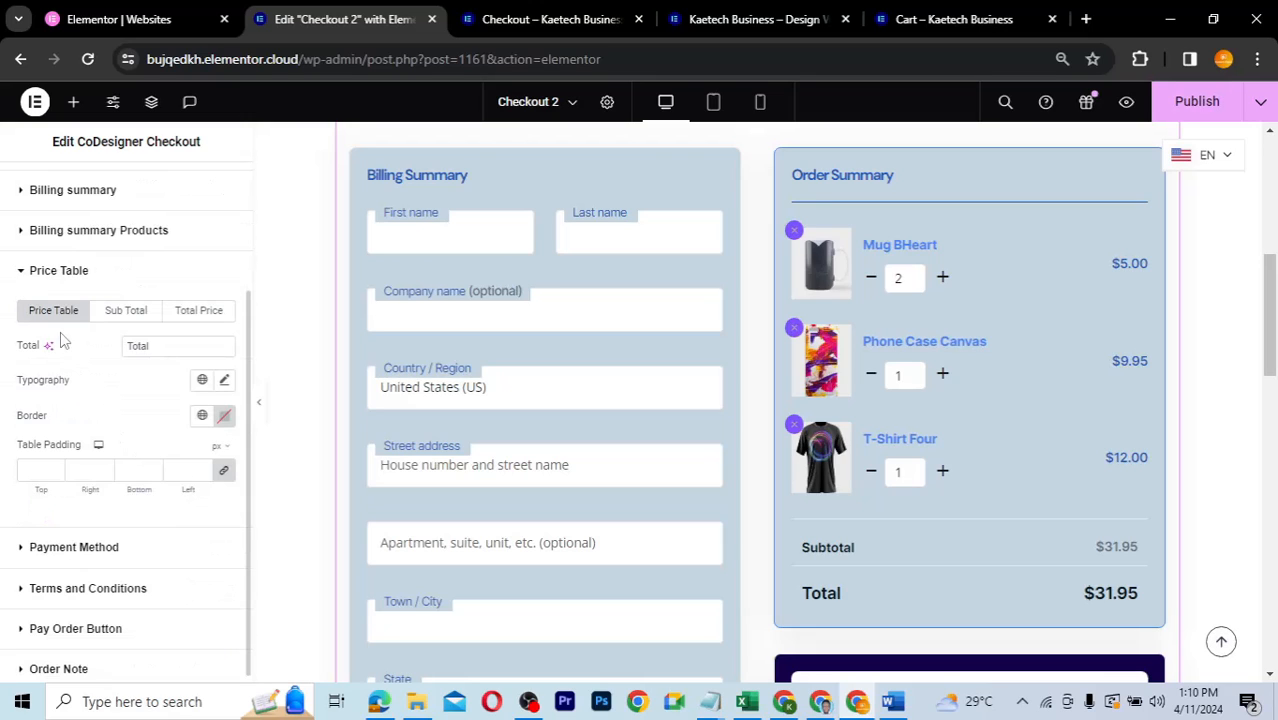
click(118, 318)
click(197, 410)
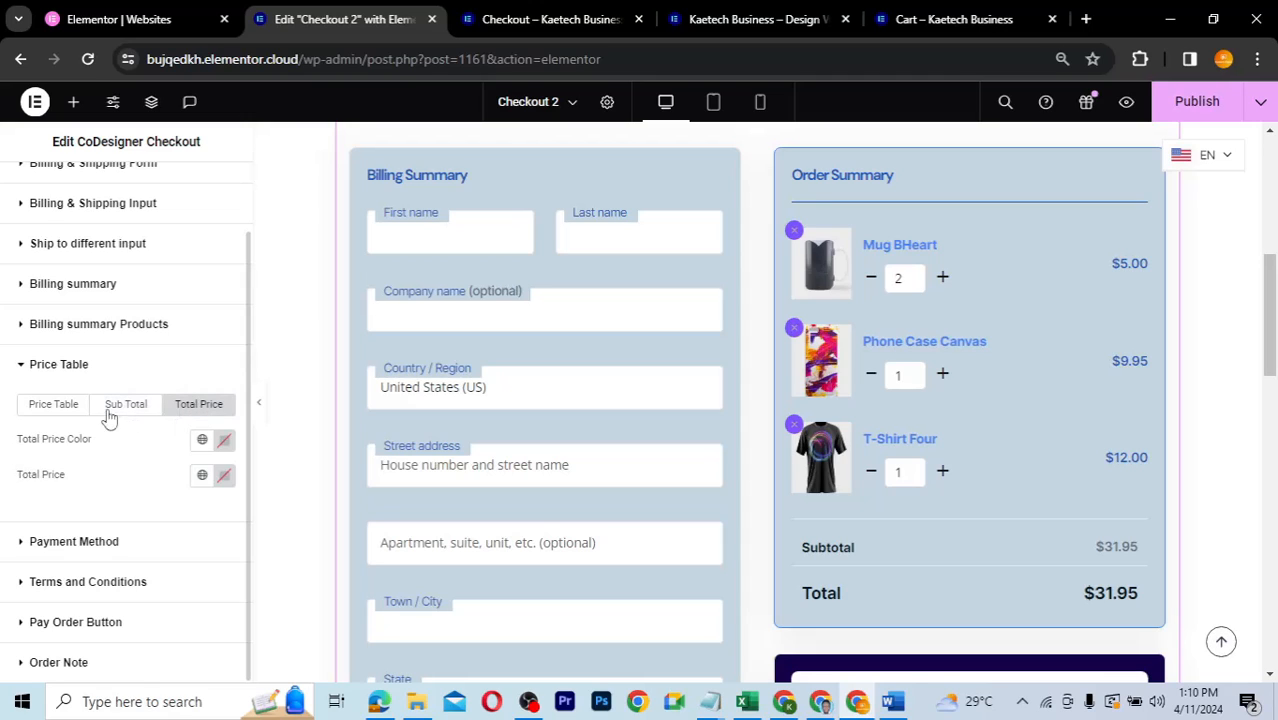
click(55, 406)
scroll(132, 477, down, 2)
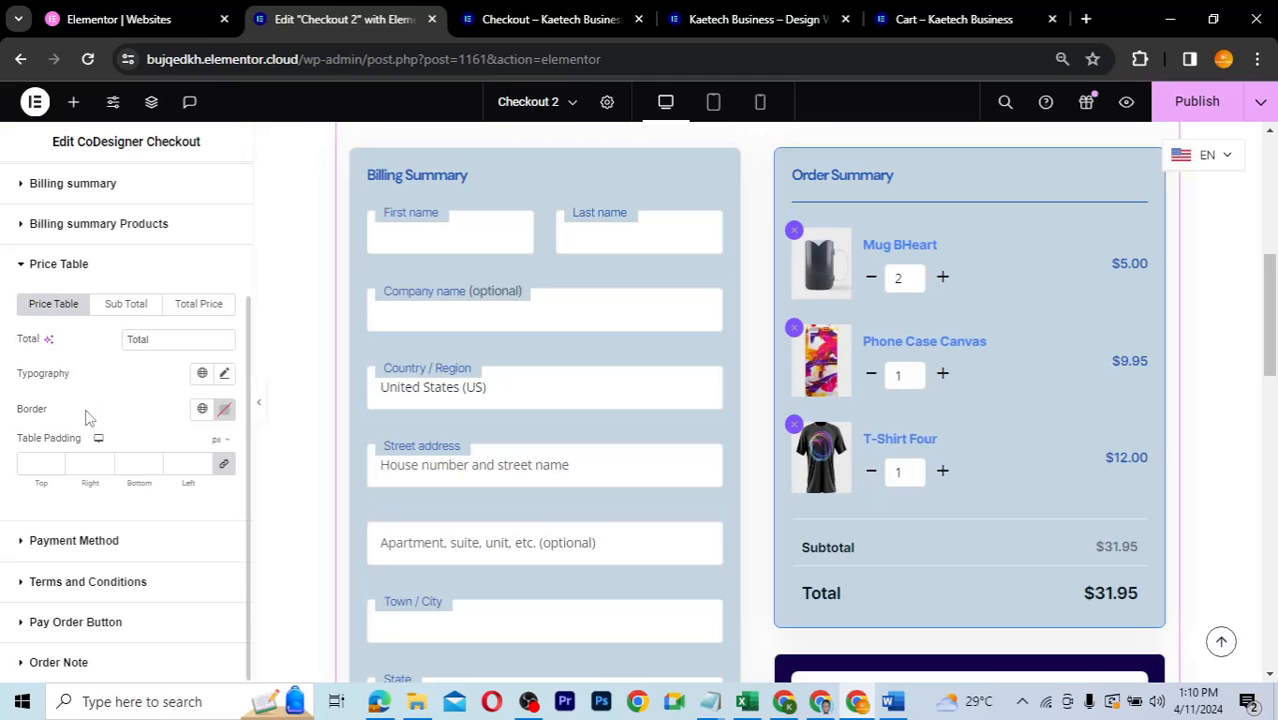
- Try Theme Accent - alt on the price table border, then clear the border colour
click(203, 410)
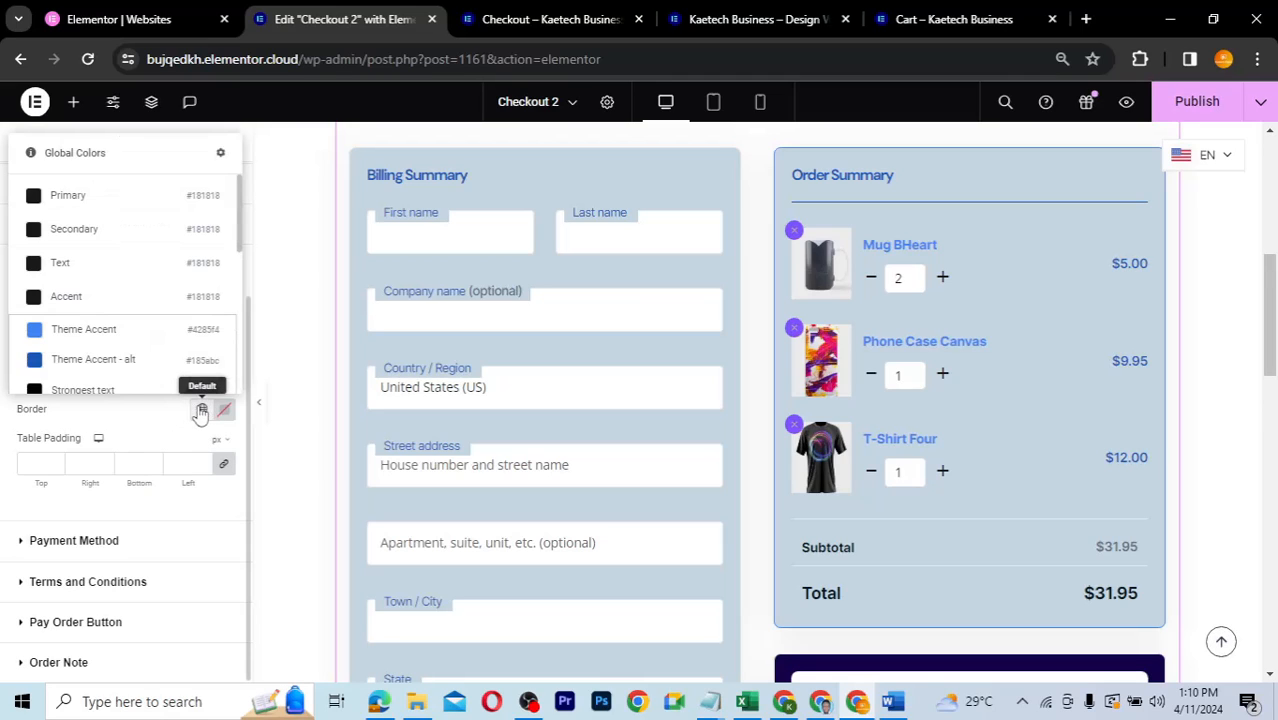
click(100, 361)
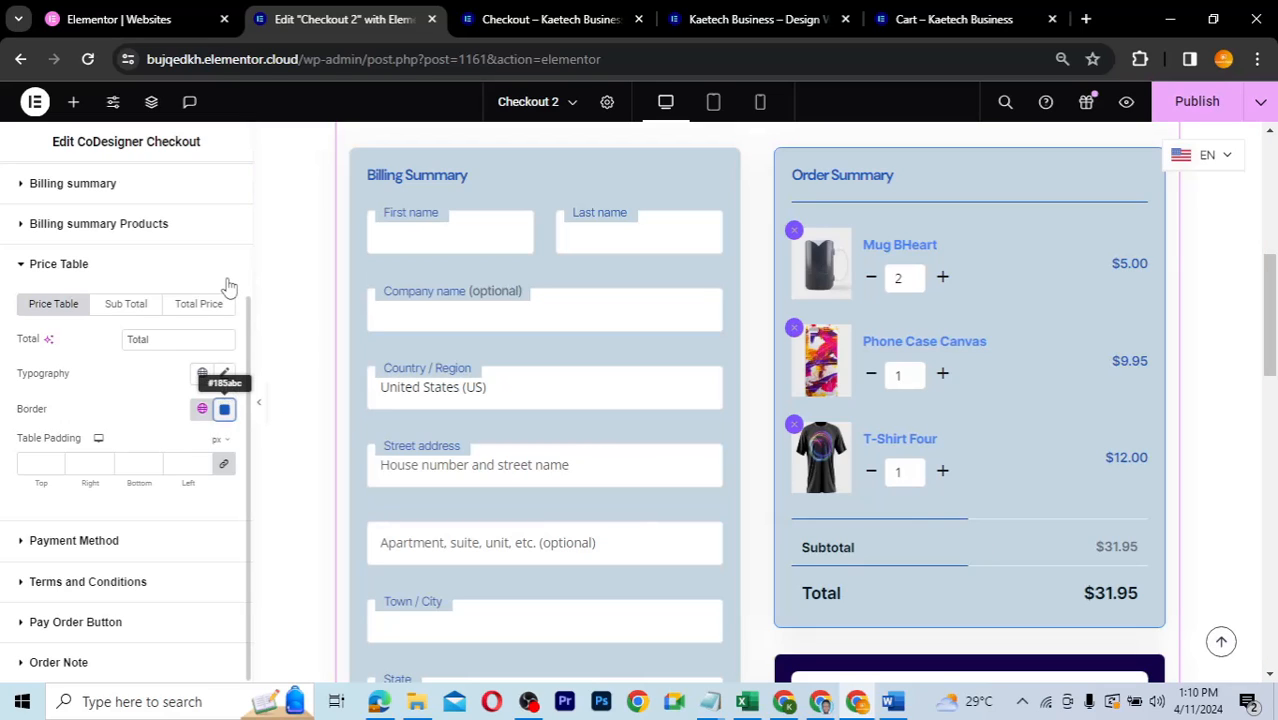
click(224, 409)
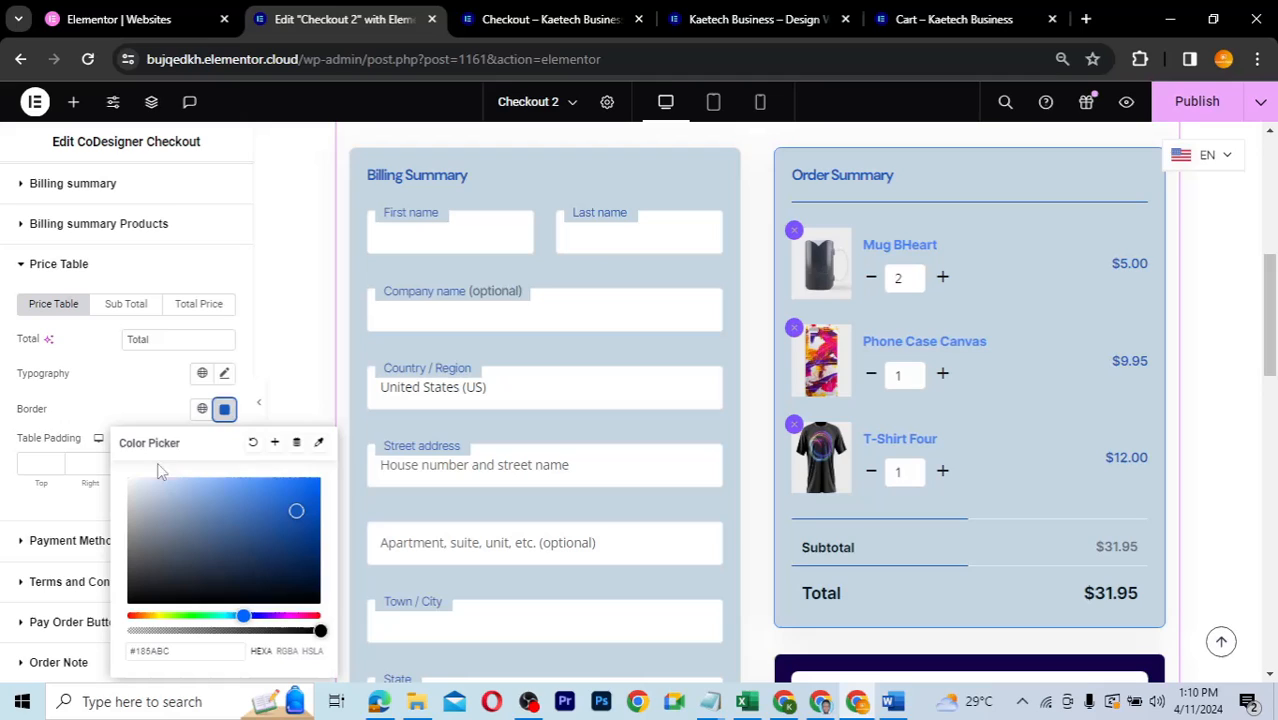
click(252, 445)
click(112, 403)
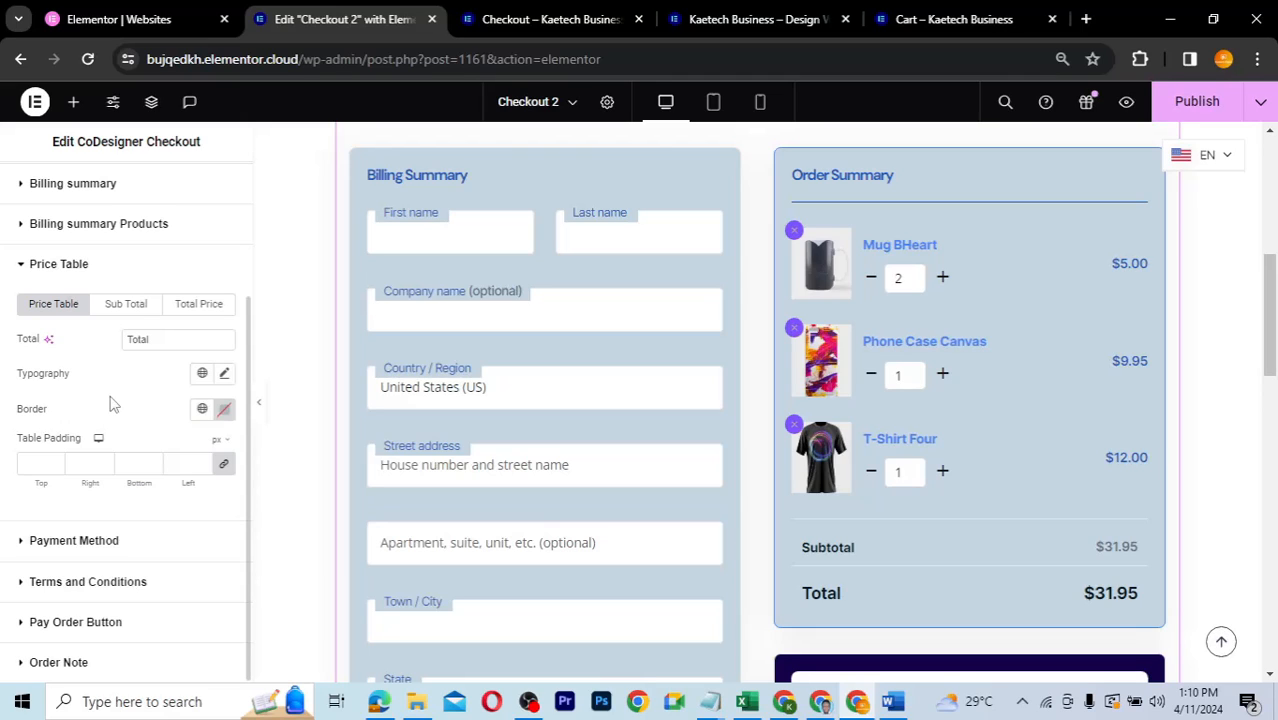
click(126, 313)
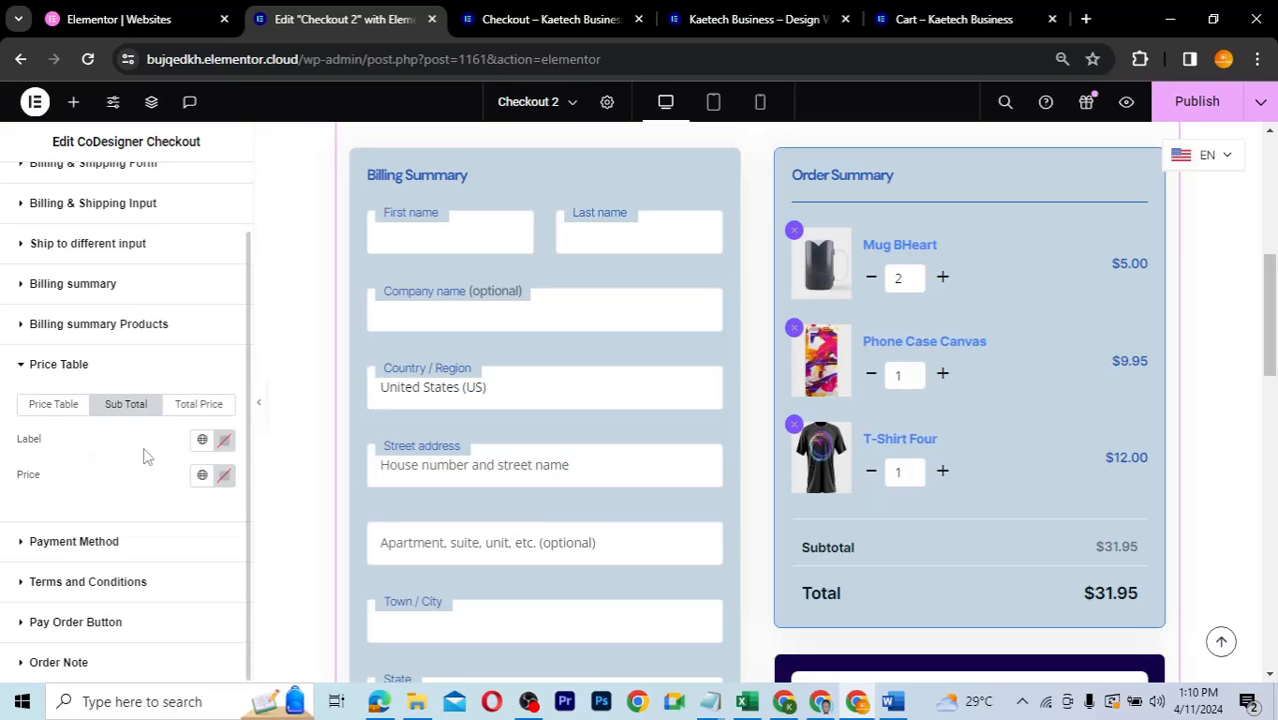
- Colour the Sub Total label and price Theme Accent - alt
click(202, 446)
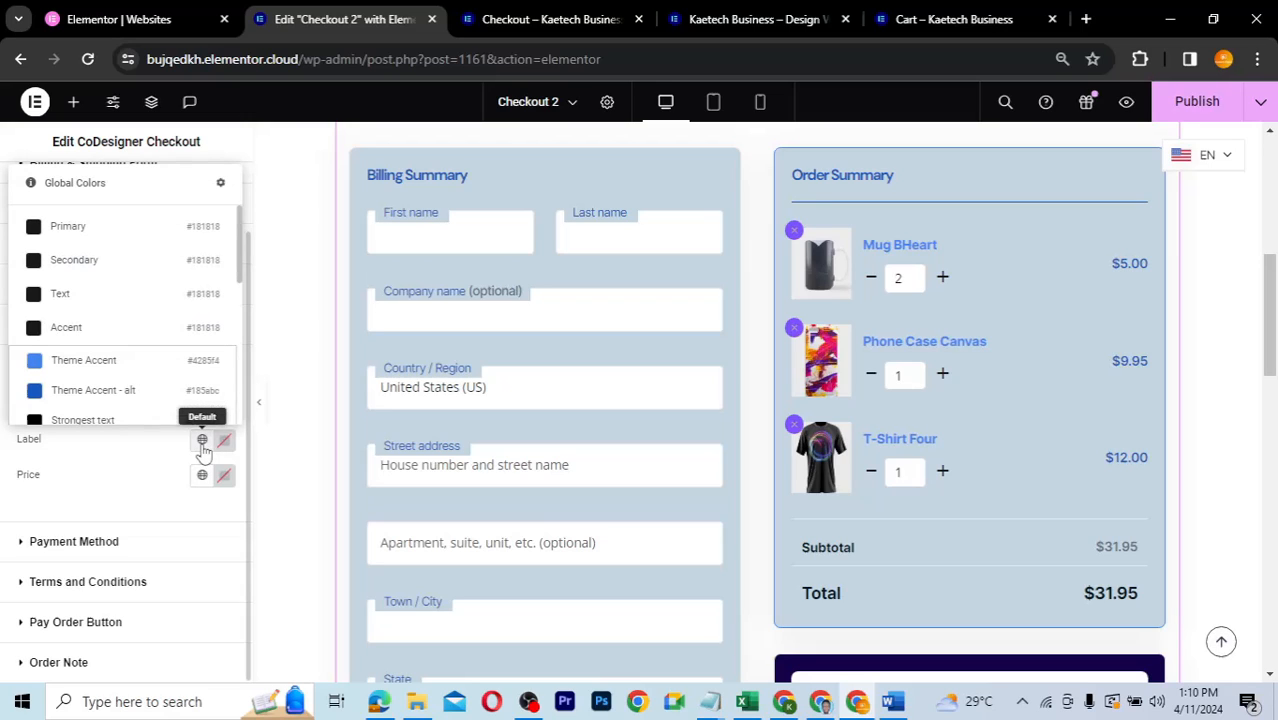
click(138, 507)
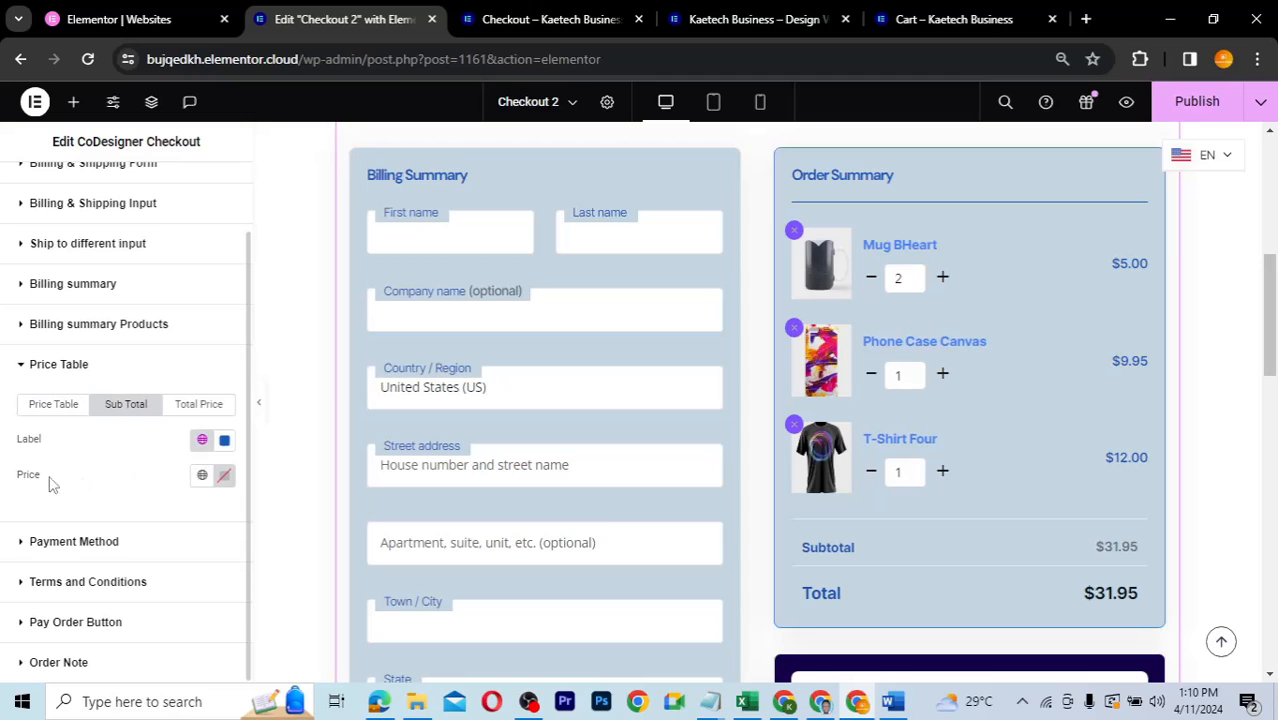
click(202, 475)
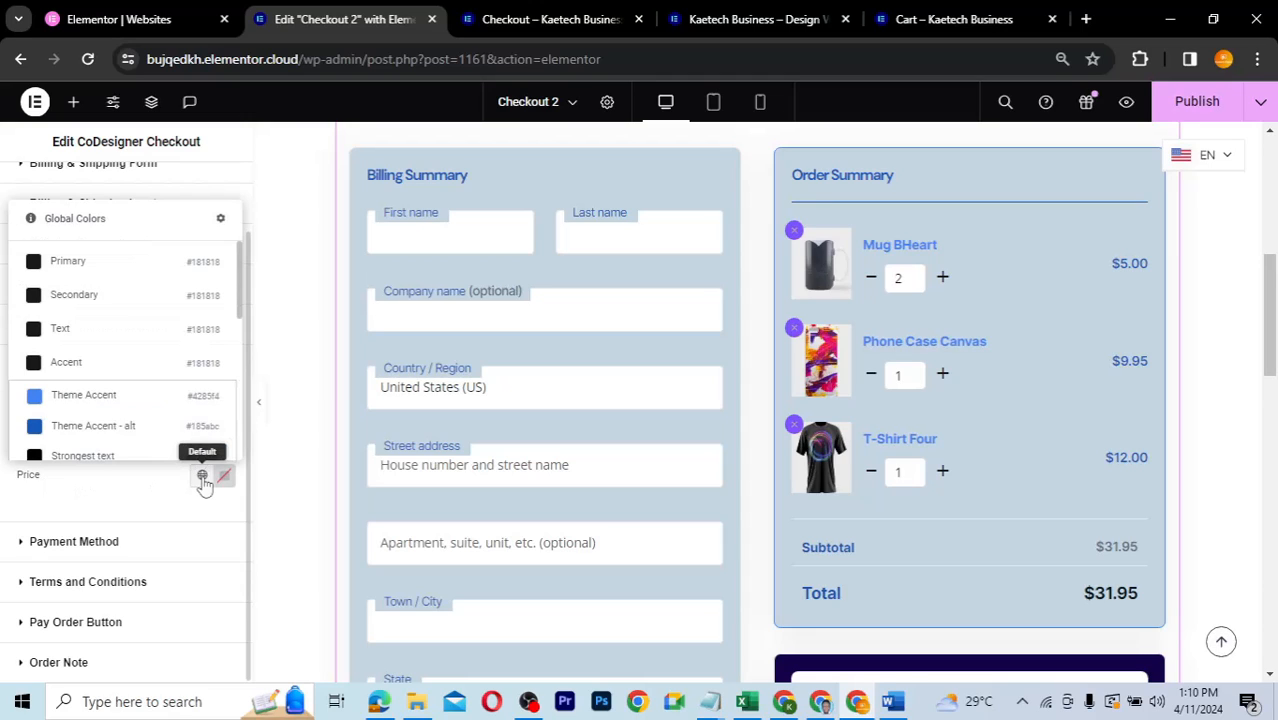
click(104, 432)
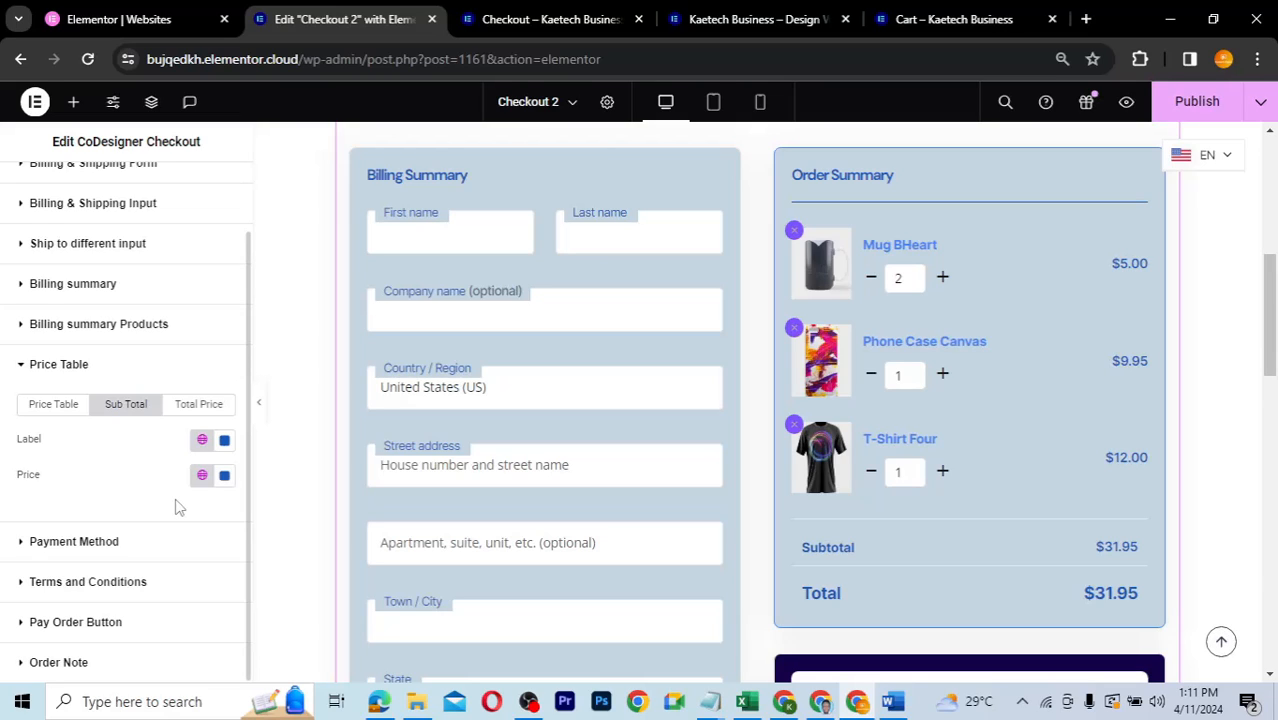
- Make the Total amount Theme Accent - alt and the Total label Theme Accent
click(189, 410)
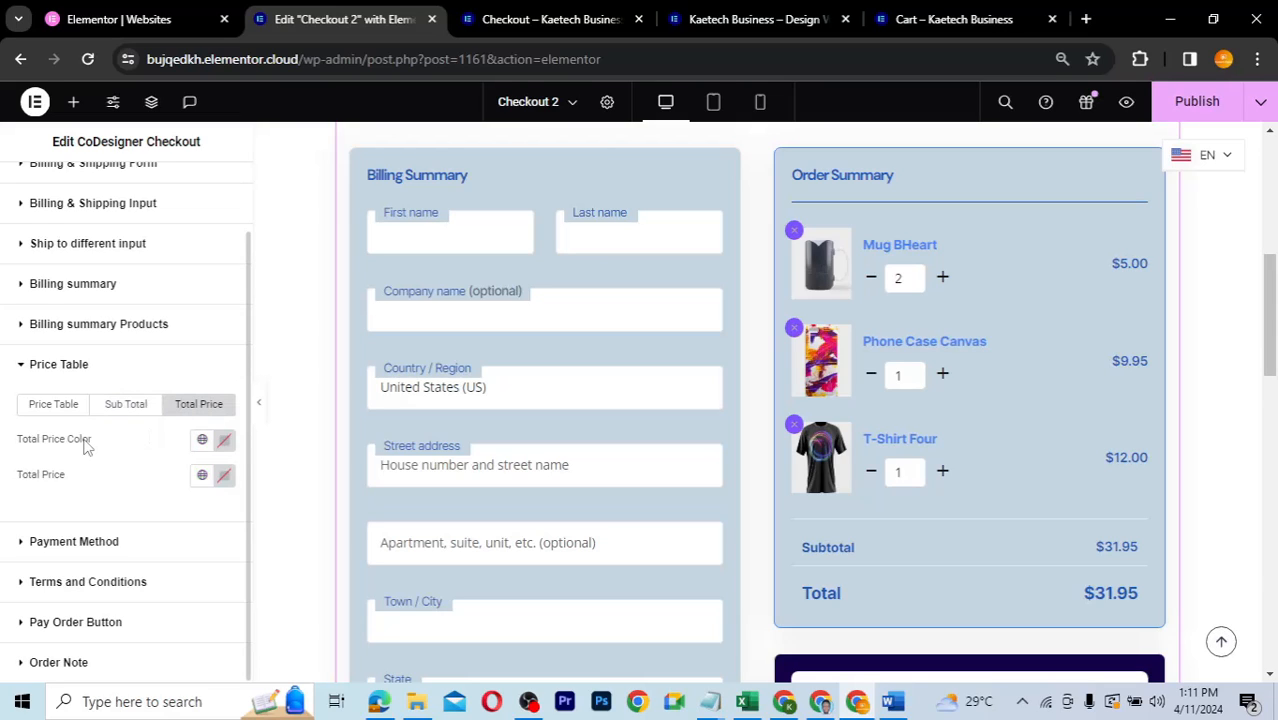
click(203, 477)
click(138, 427)
click(203, 443)
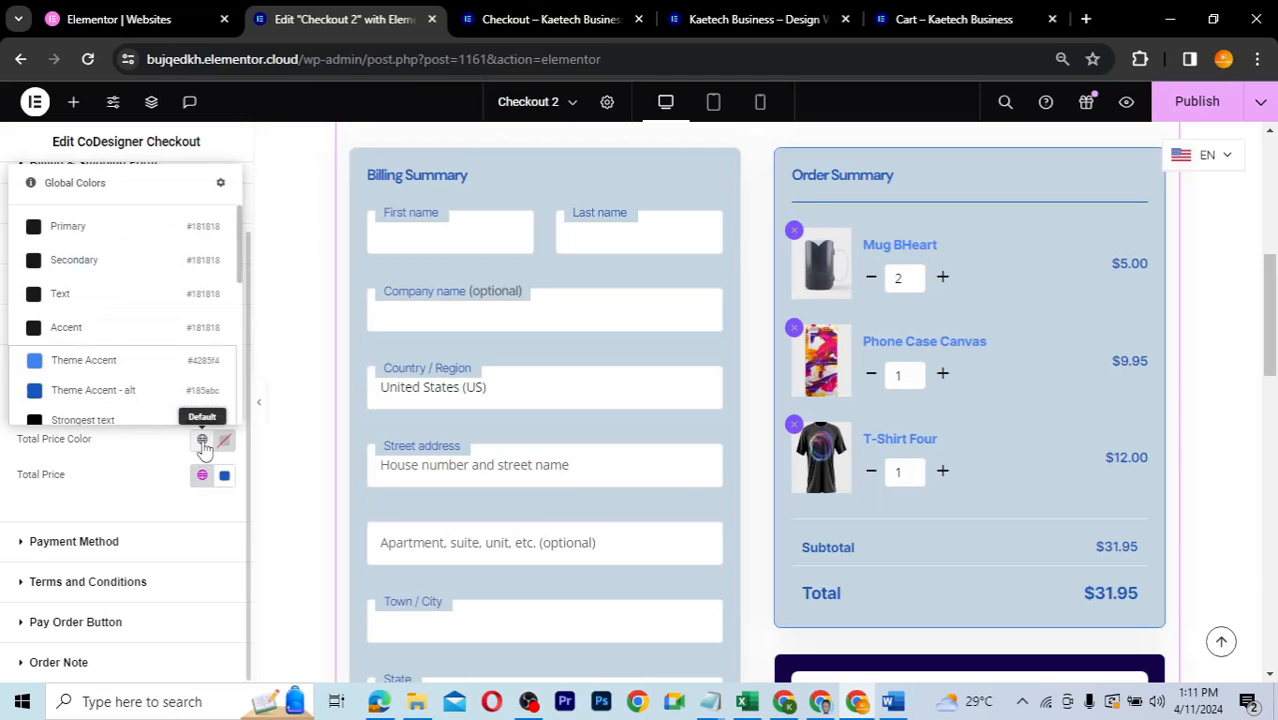
click(129, 372)
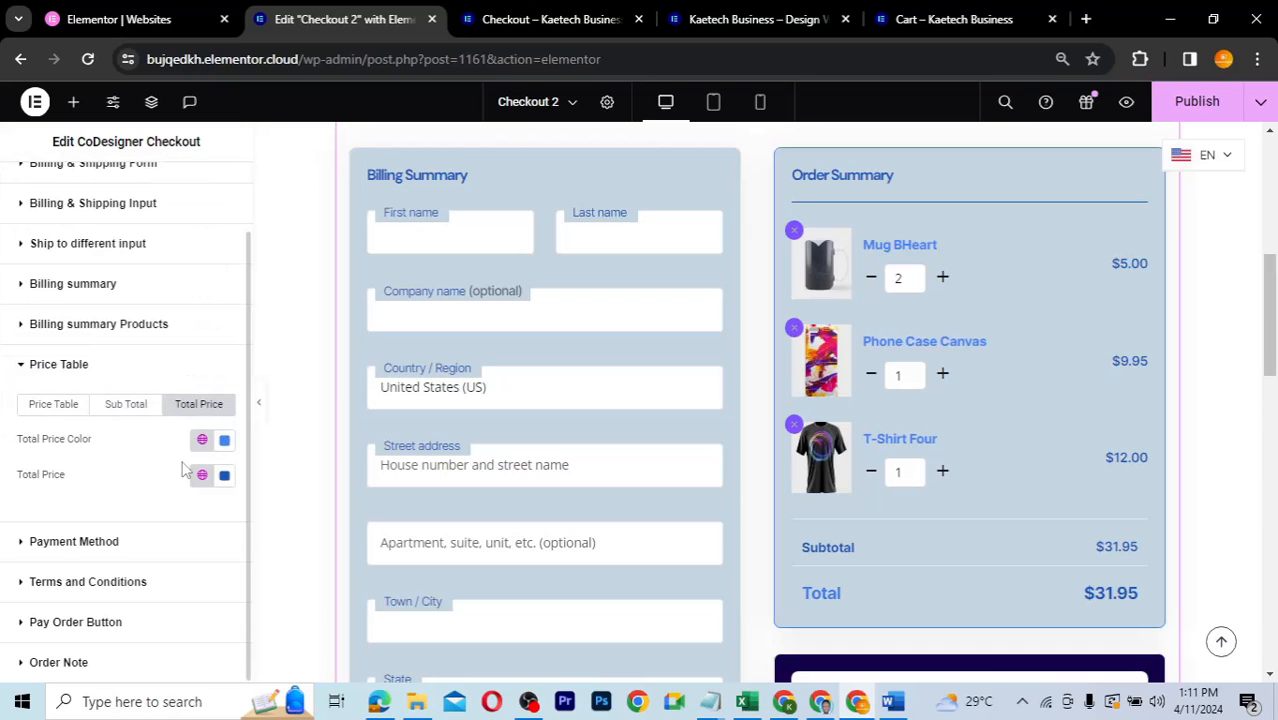
click(202, 475)
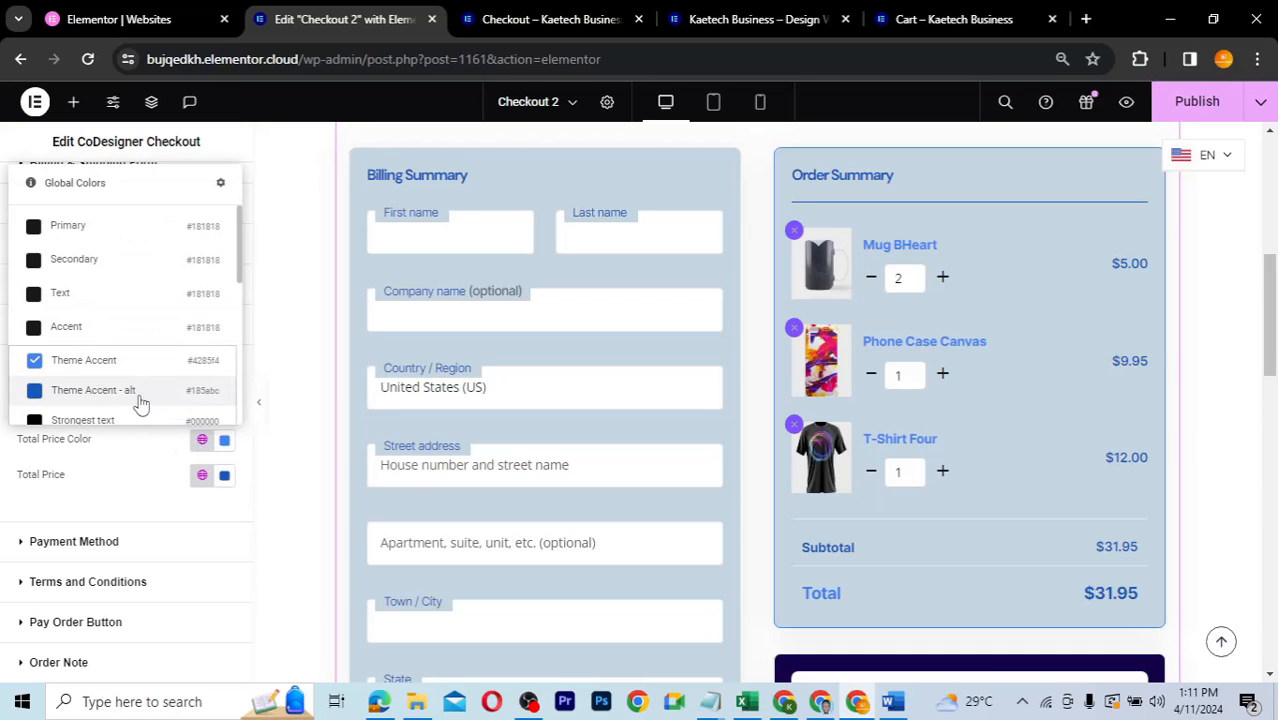
click(141, 400)
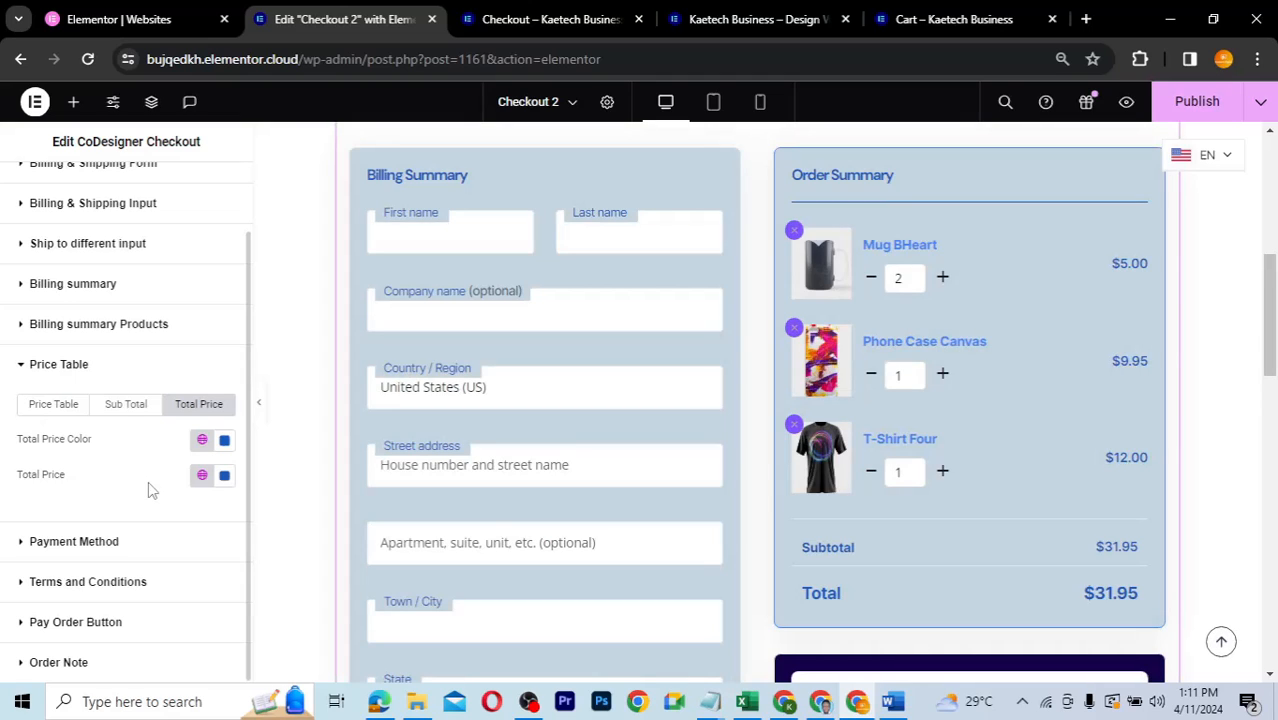
- Recolour the Sub Total label and price to the lighter Theme Accent
click(125, 404)
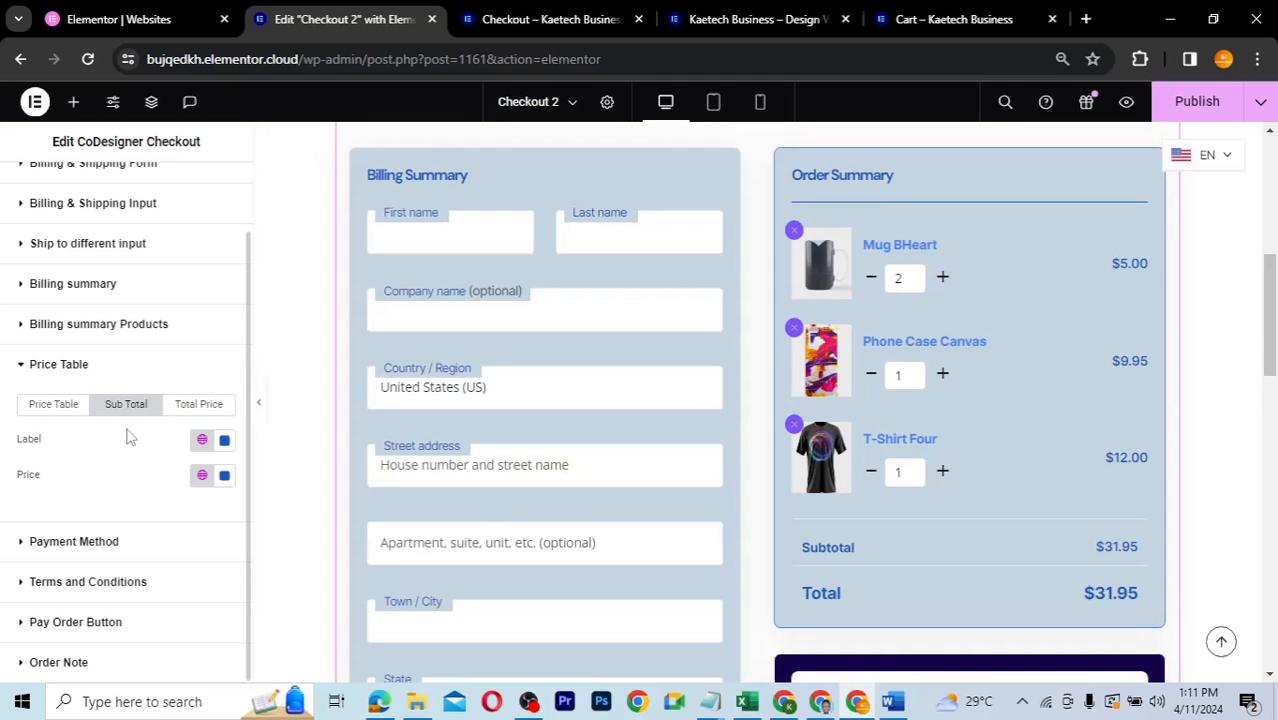
click(202, 440)
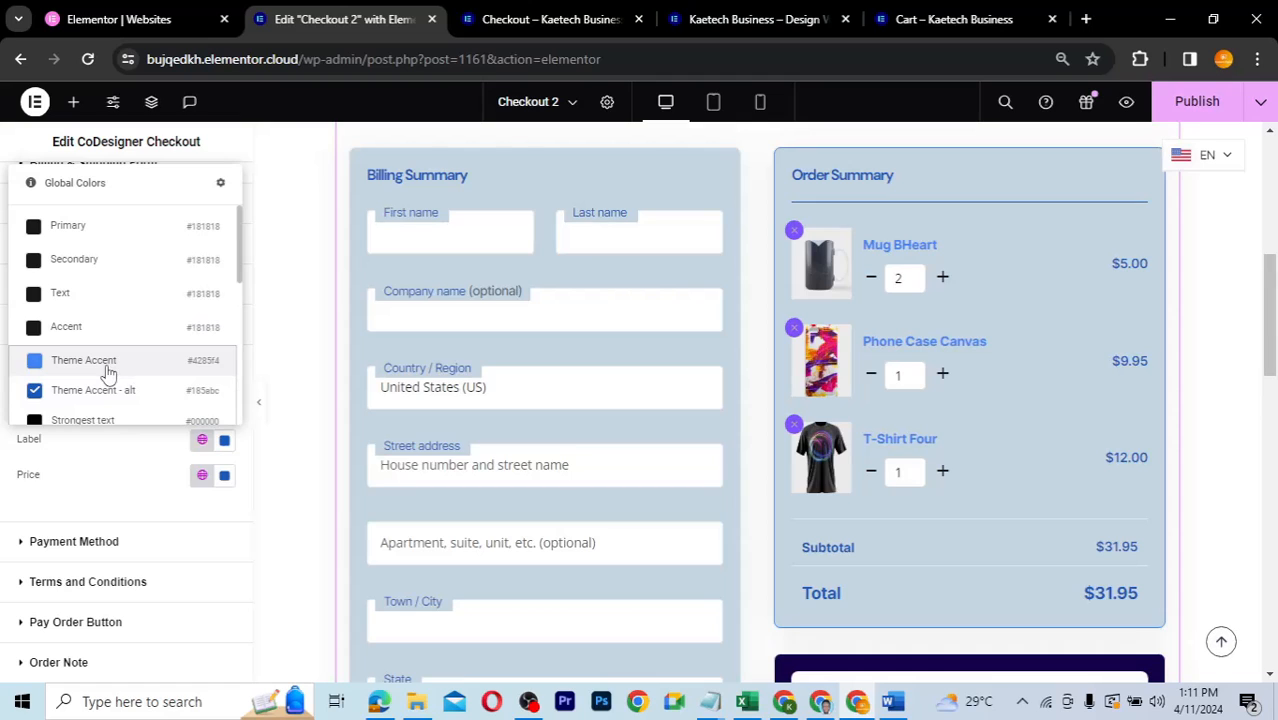
click(143, 477)
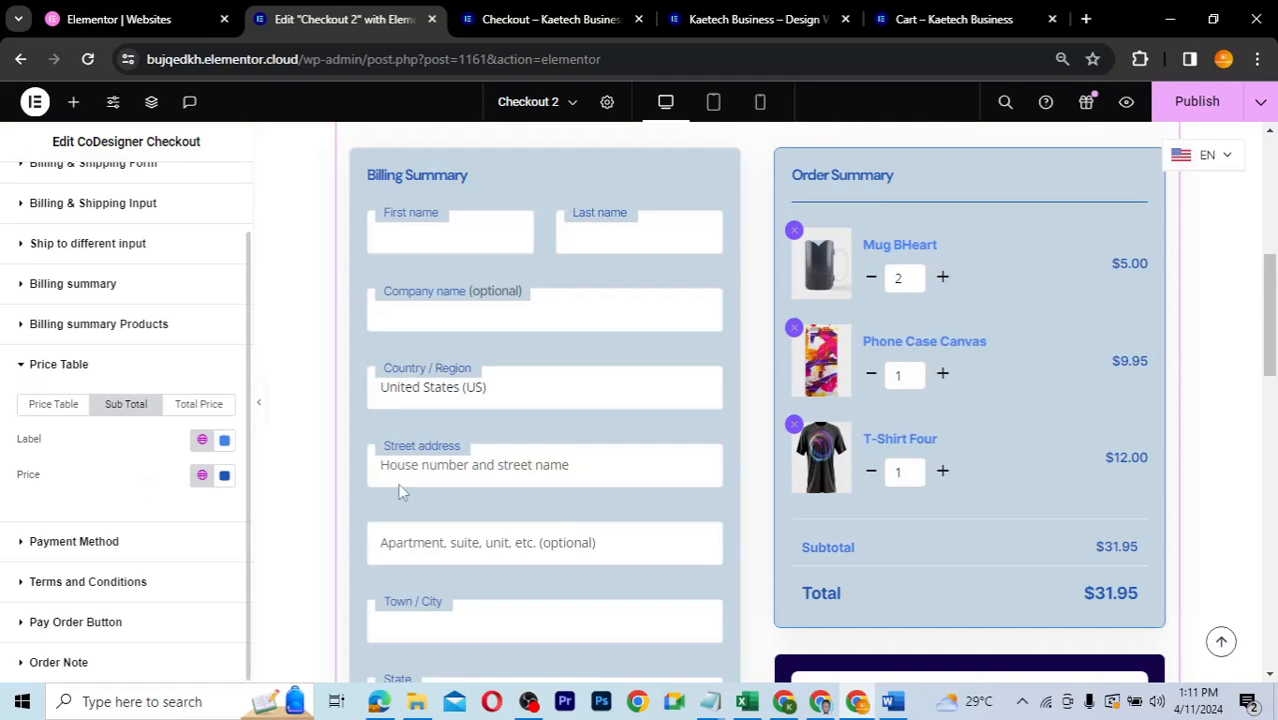
click(202, 476)
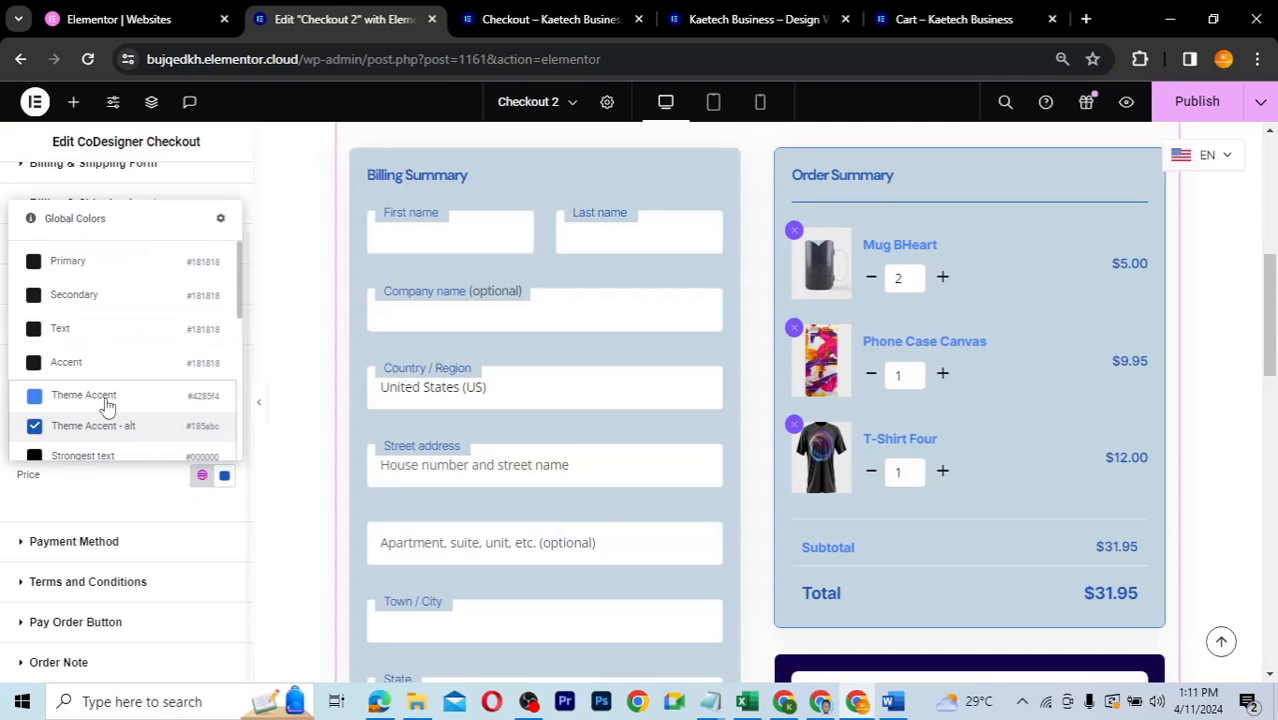
click(100, 396)
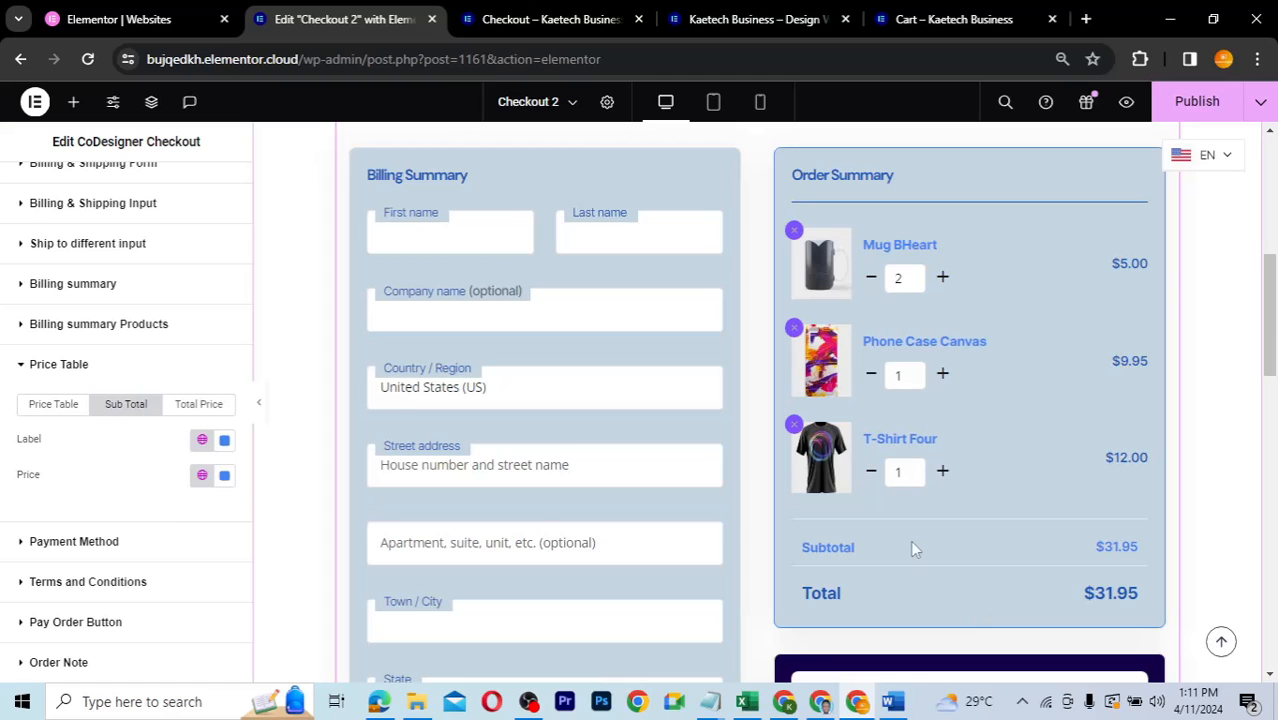
- Give the Payment Methods box a Theme Accent - alt background
scroll(910, 540, down, 2)
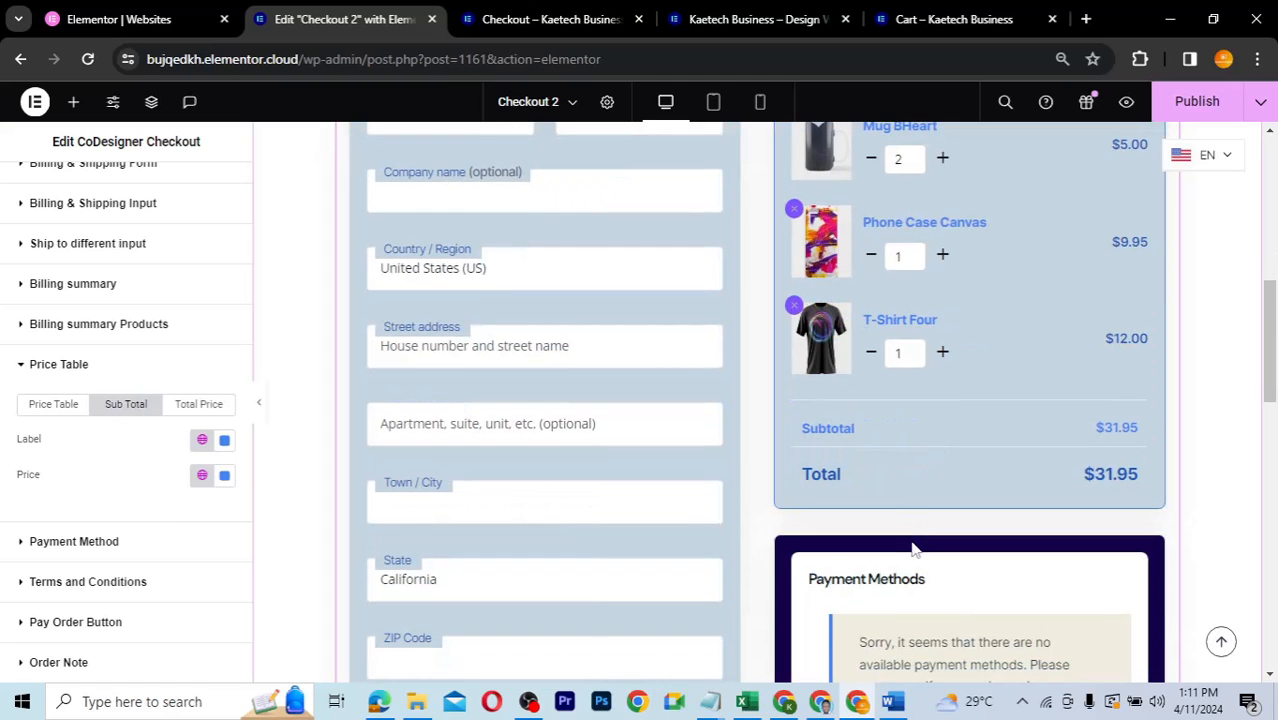
scroll(912, 548, down, 3)
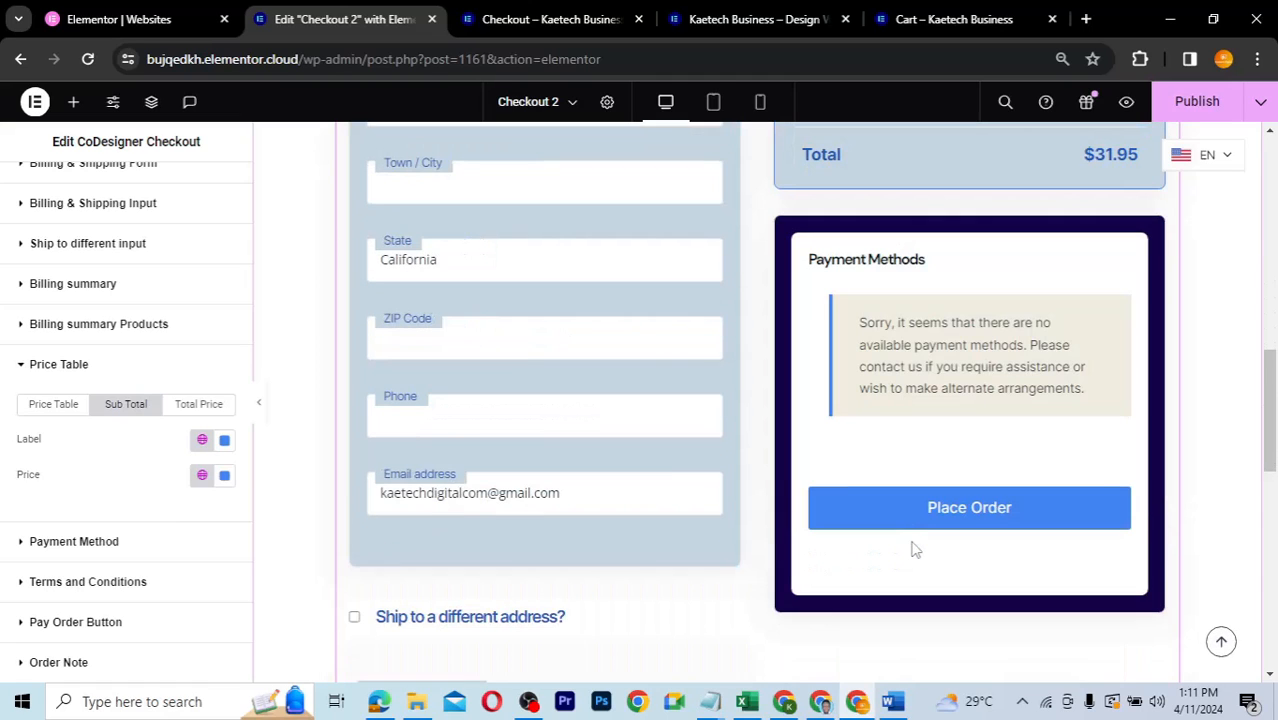
scroll(912, 548, down, 1)
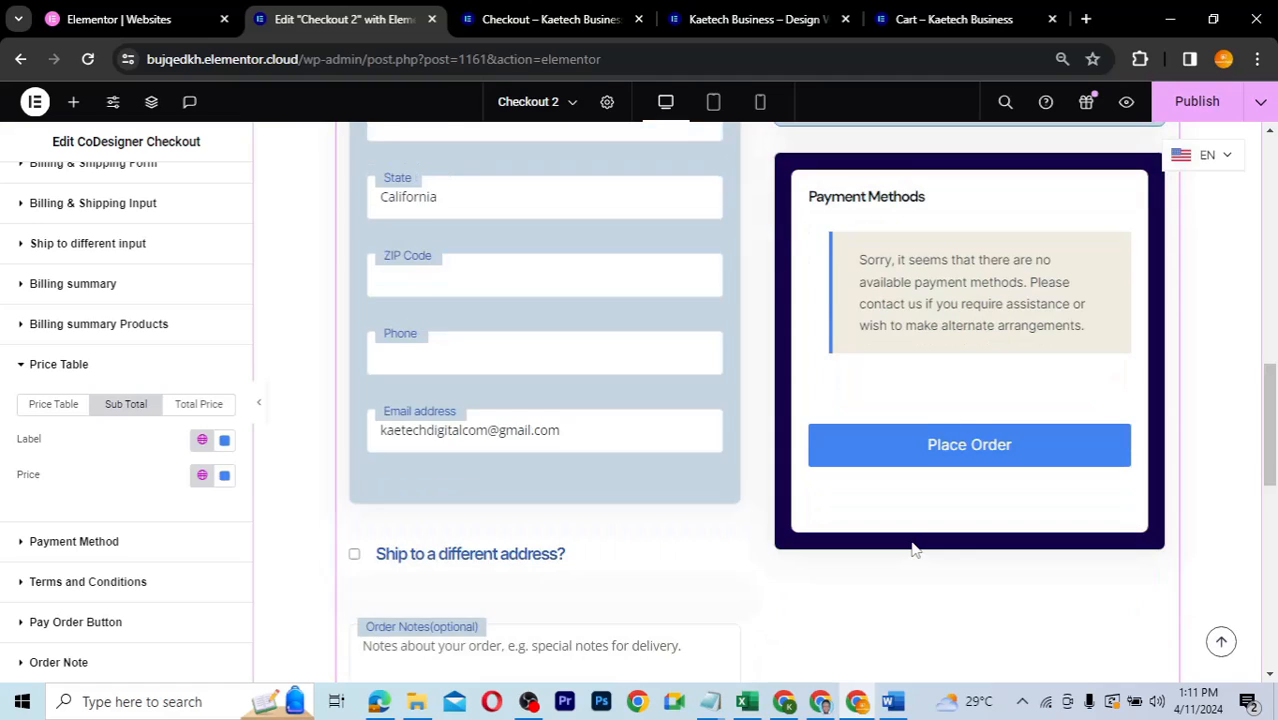
click(25, 544)
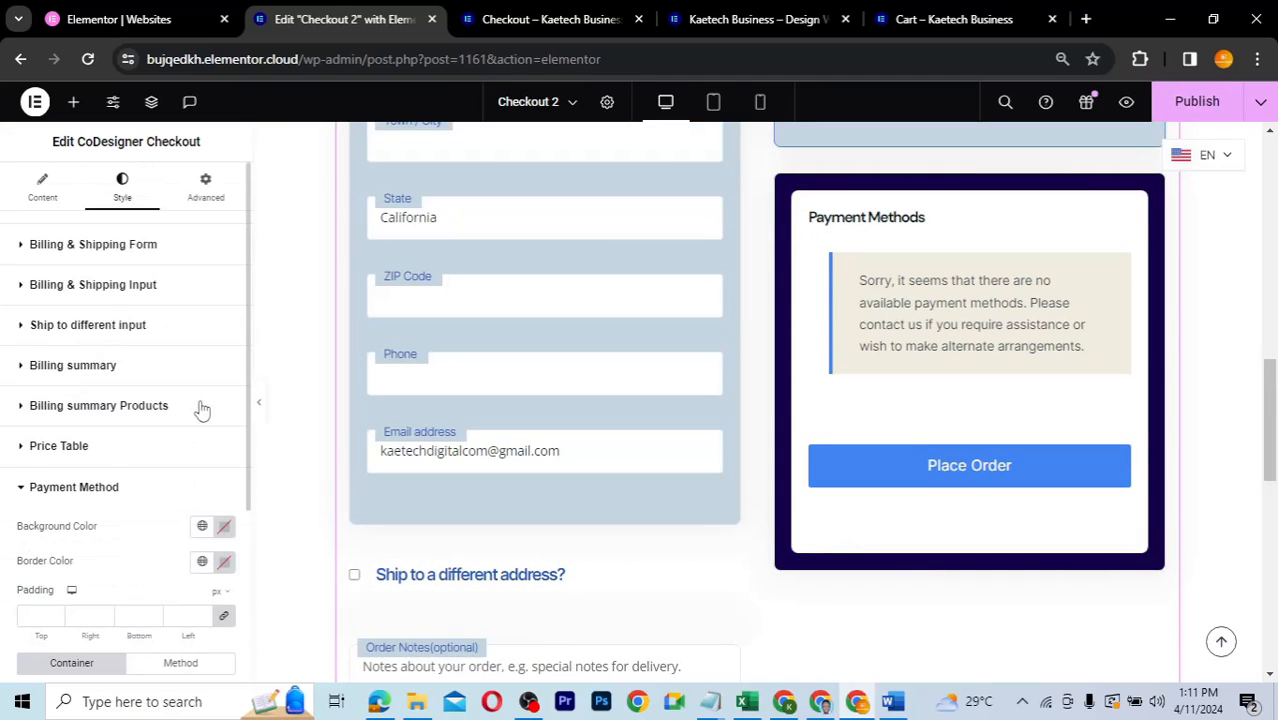
scroll(98, 523, down, 2)
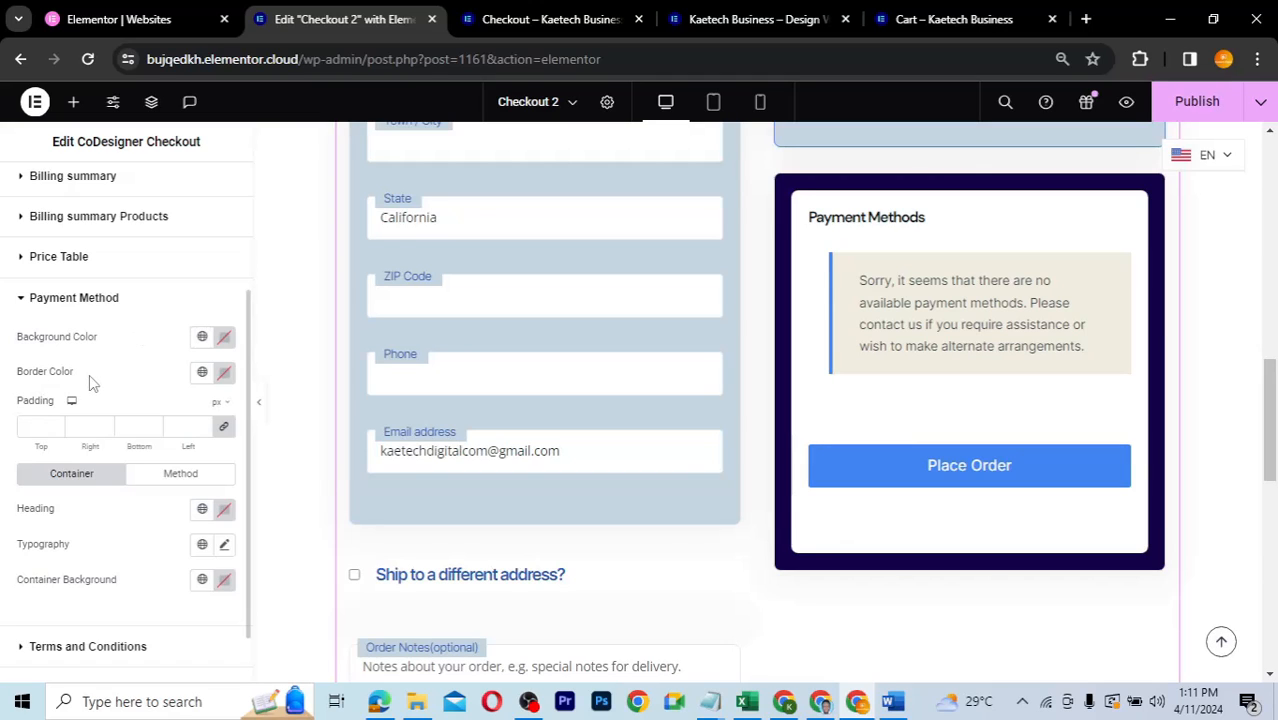
click(201, 338)
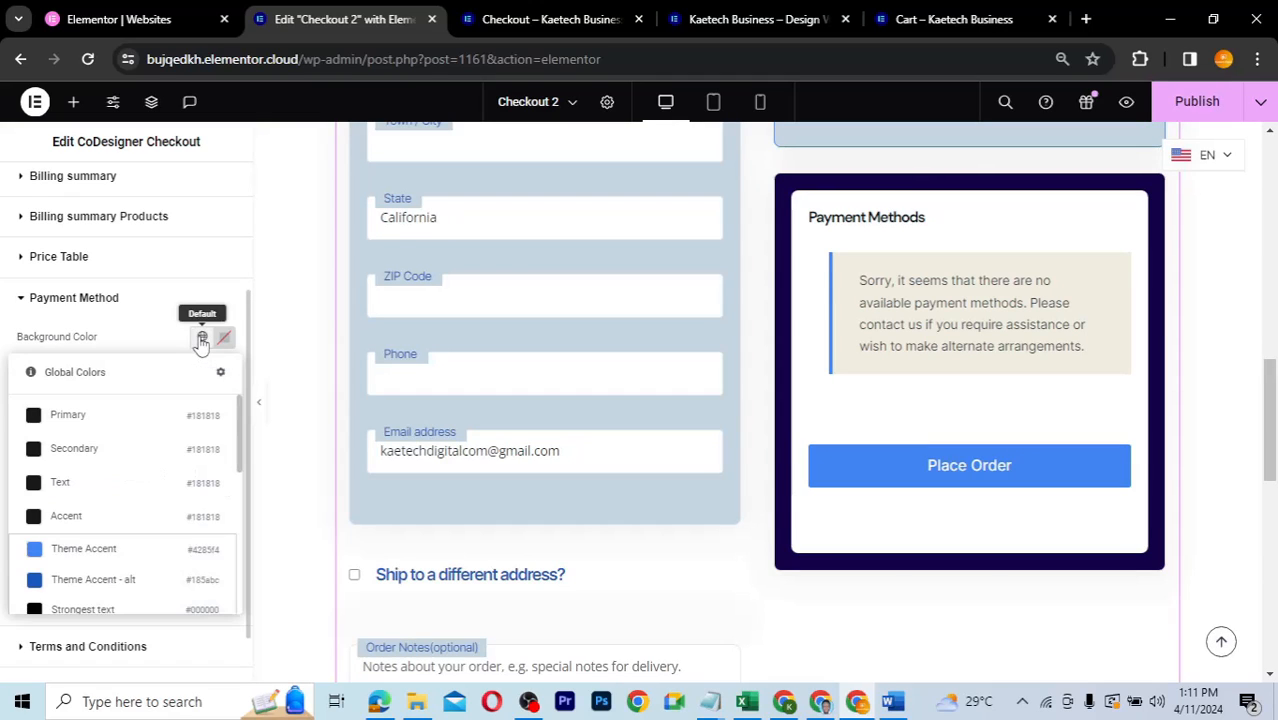
click(62, 580)
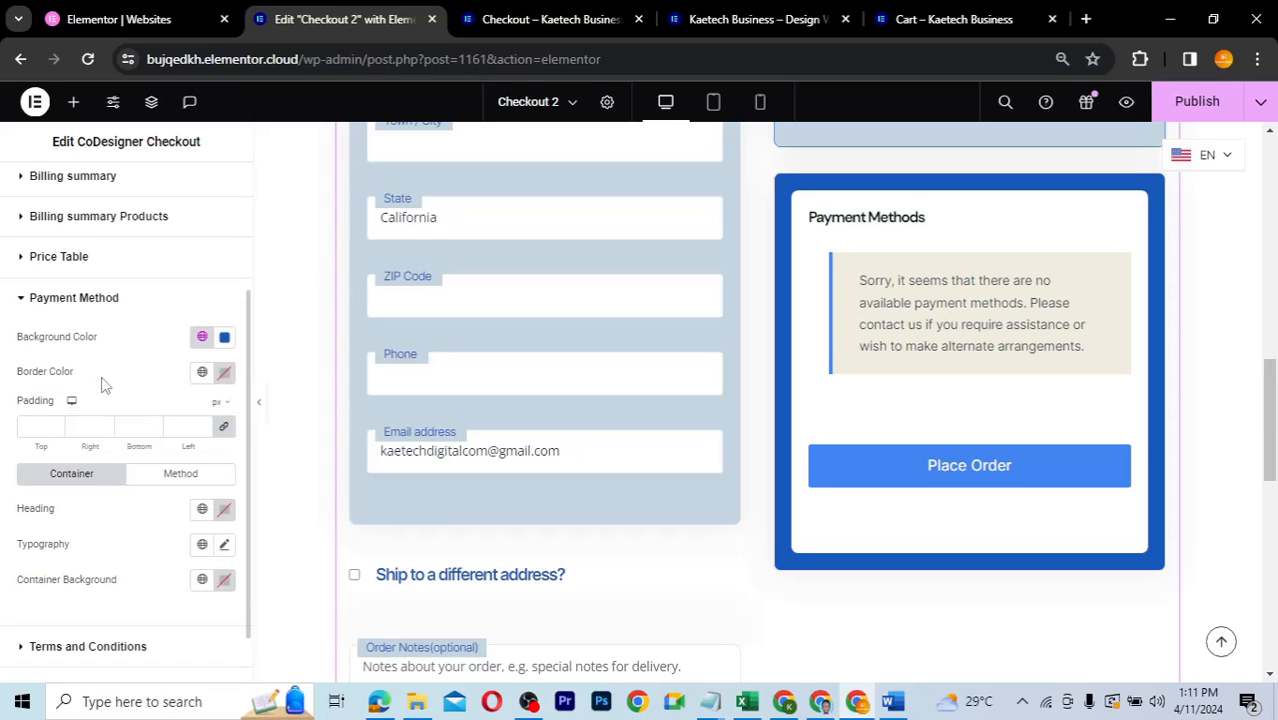
- Set the Payment Methods box border to the Theme Accent global colour
click(202, 373)
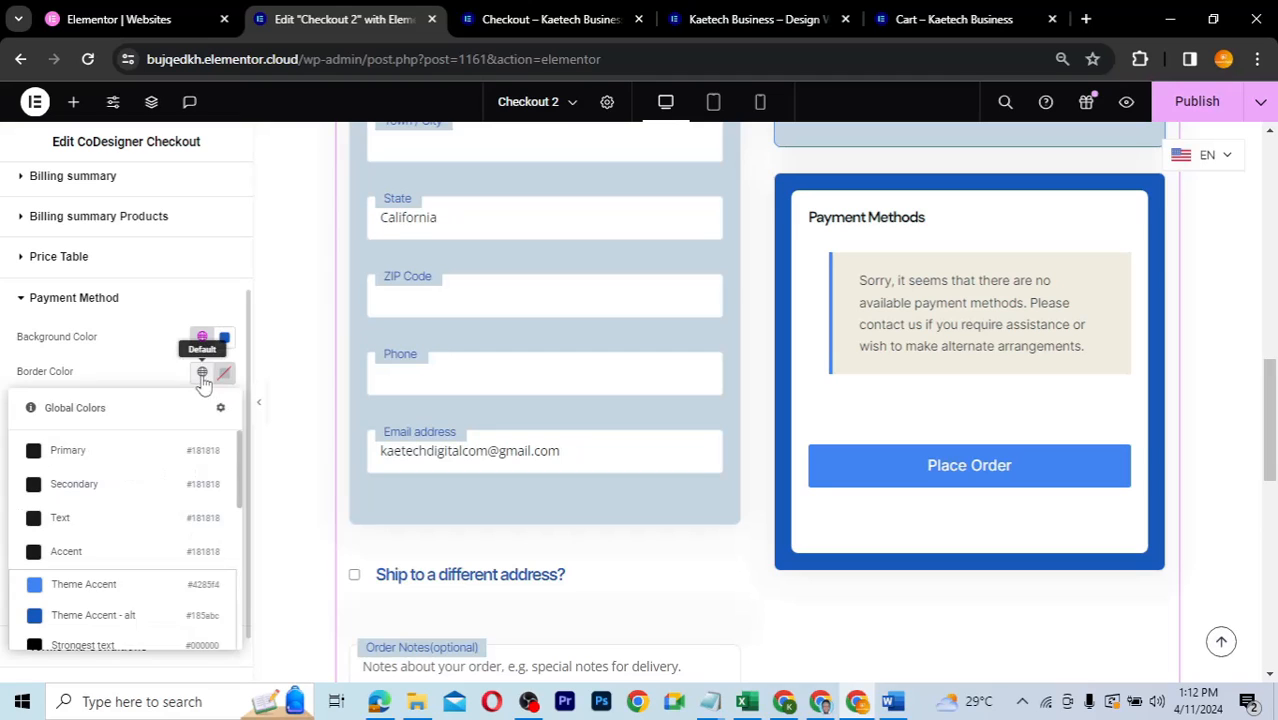
click(75, 617)
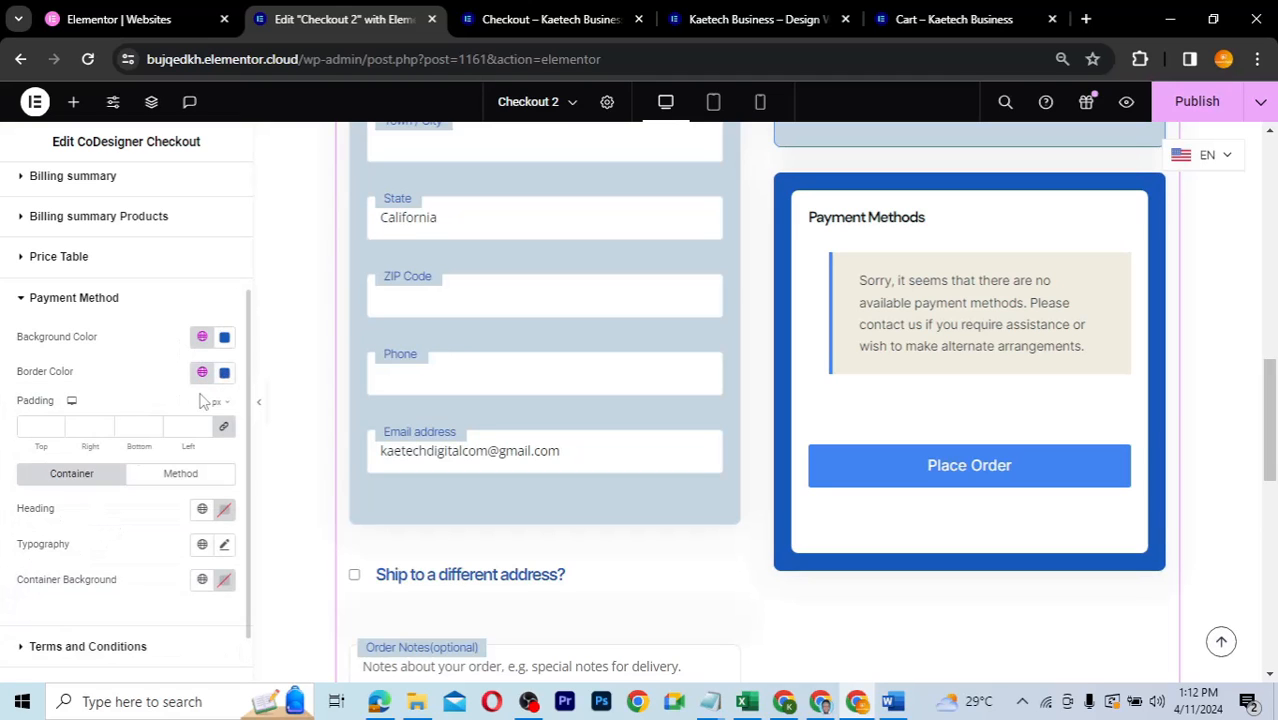
click(202, 372)
click(70, 590)
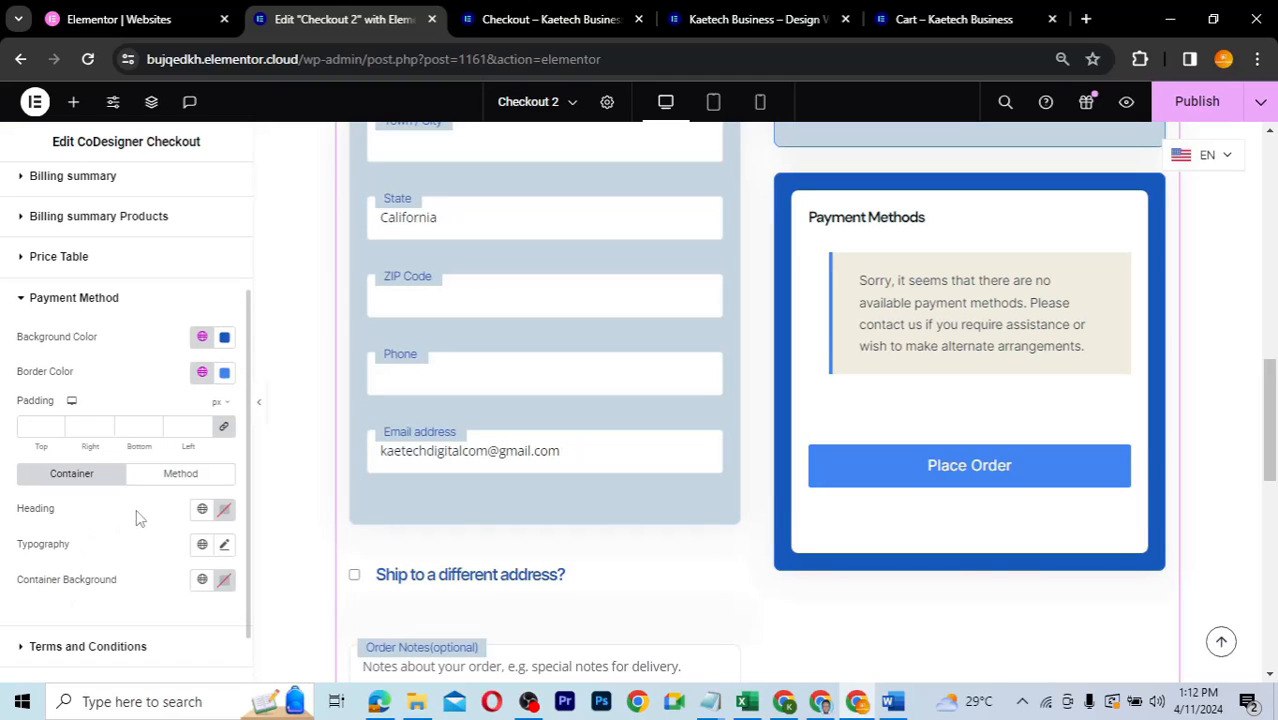
scroll(130, 516, down, 1)
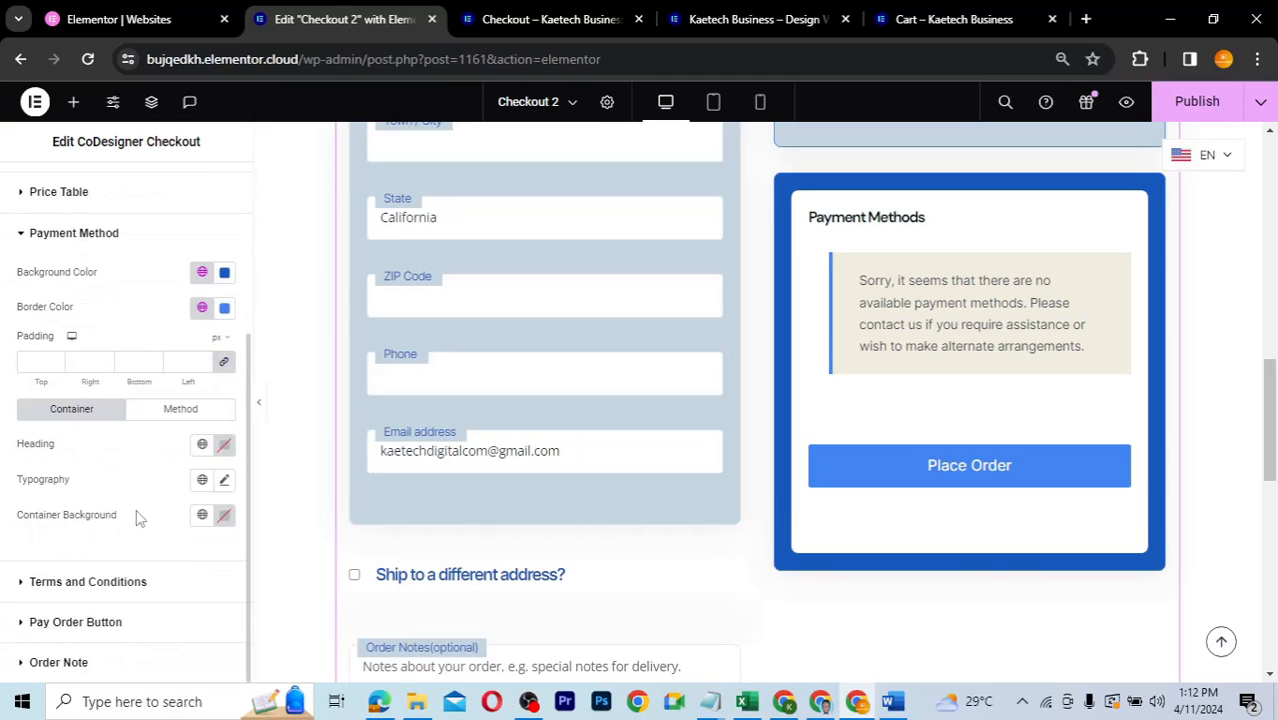
- Give the payment method description background a pasted light blue-grey colour, slightly lightened
click(165, 412)
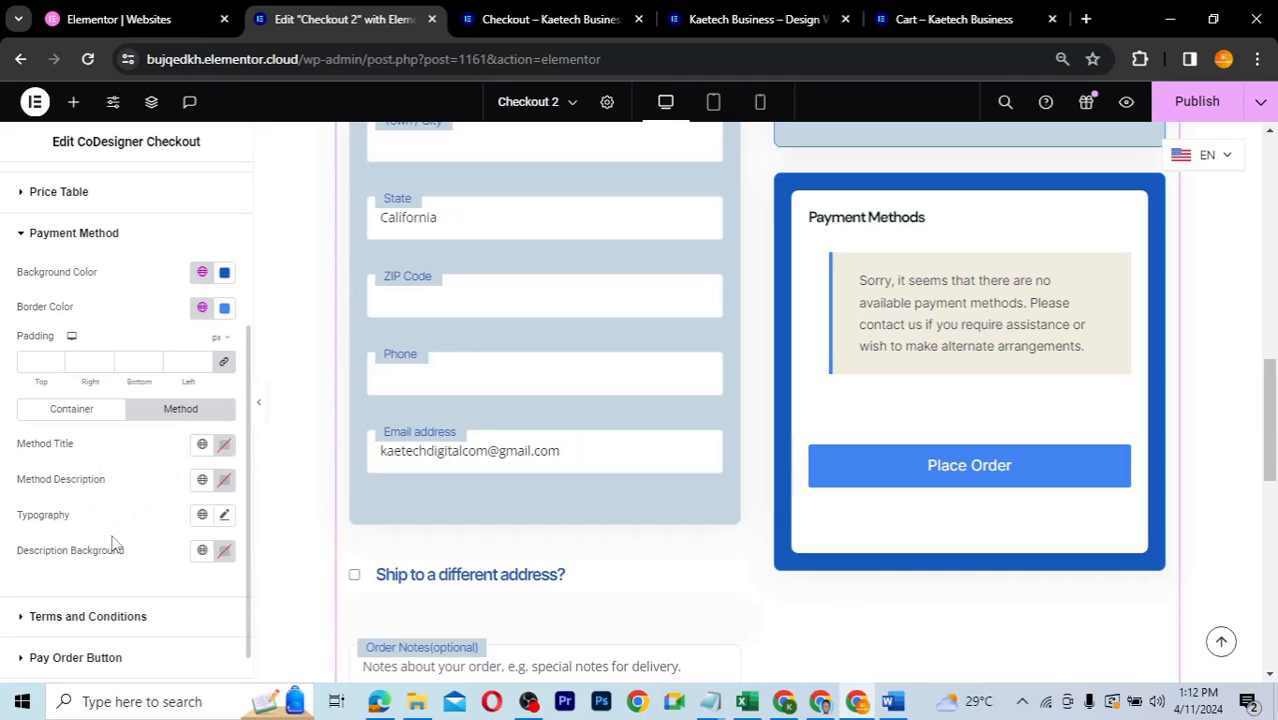
click(225, 553)
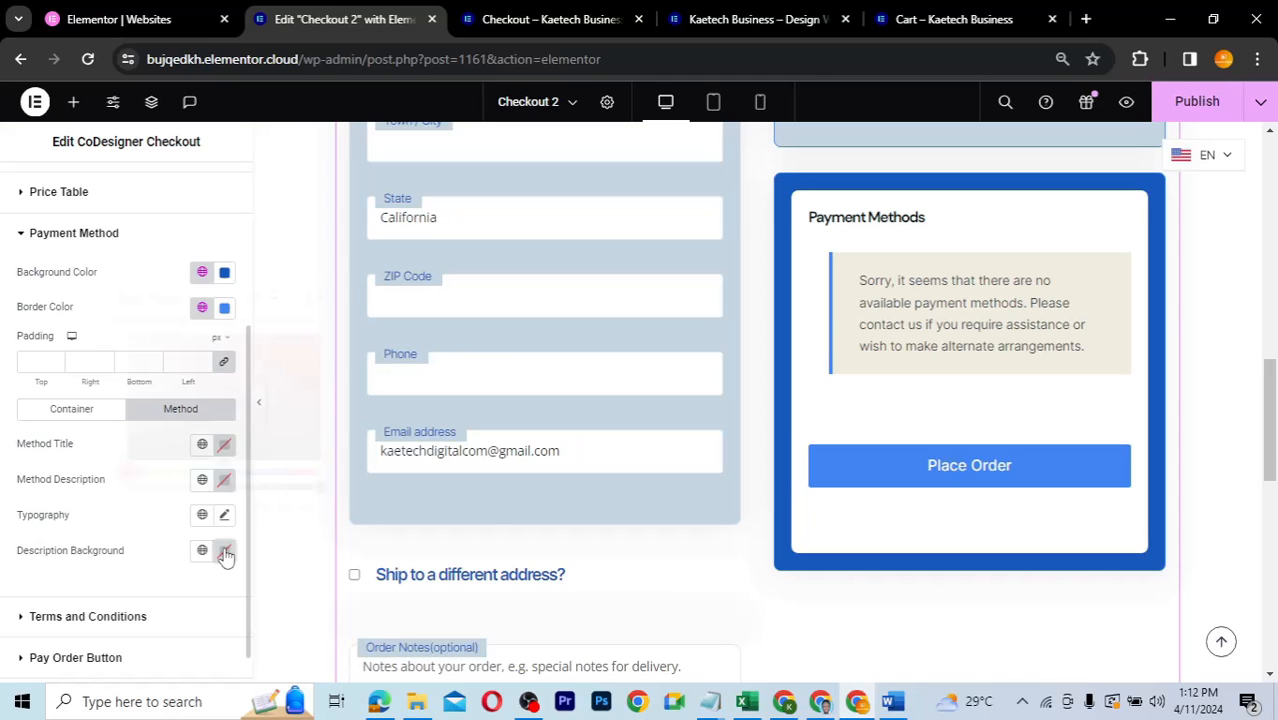
text(#C5D7E2)
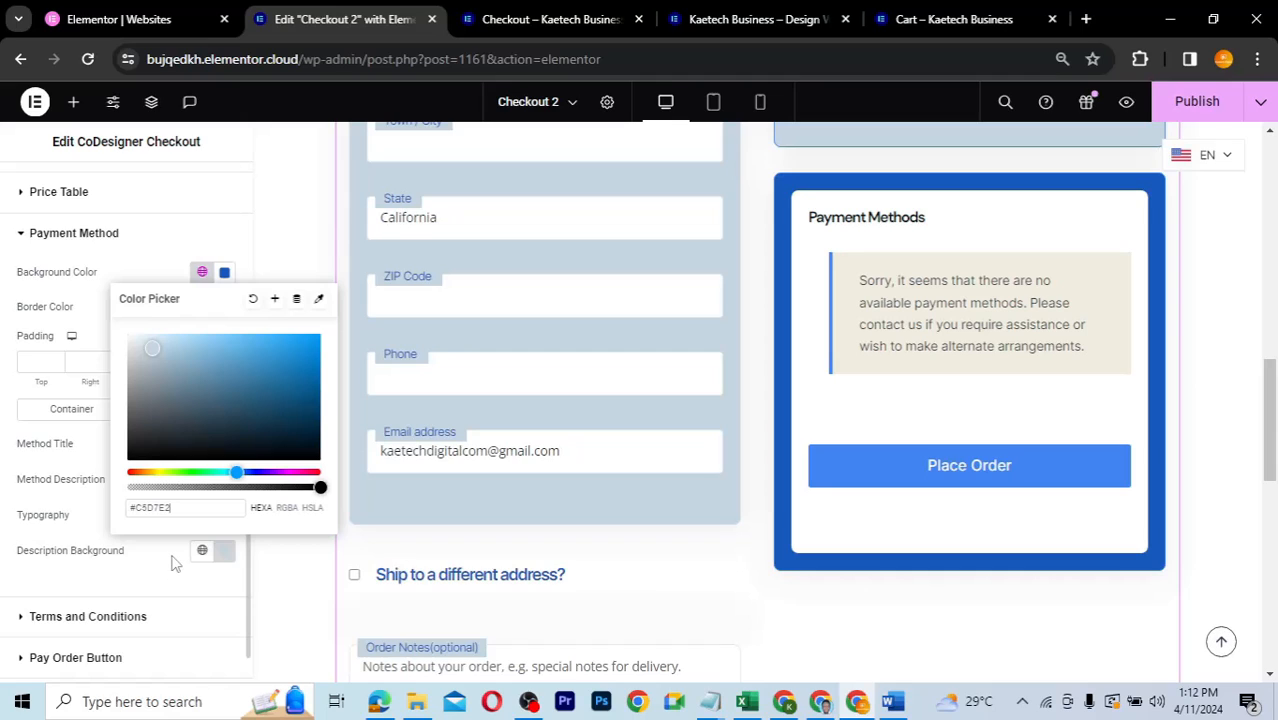
click(155, 350)
drag(155, 350, 147, 344)
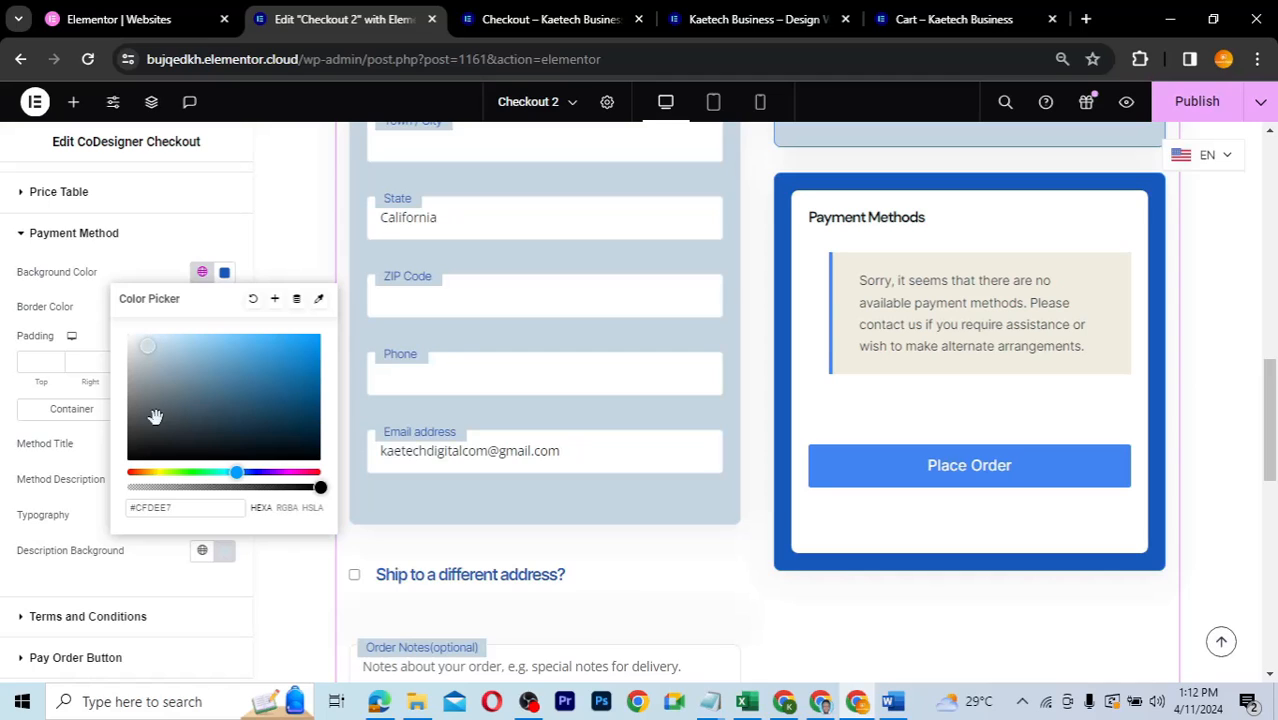
drag(177, 507, 124, 513)
click(157, 551)
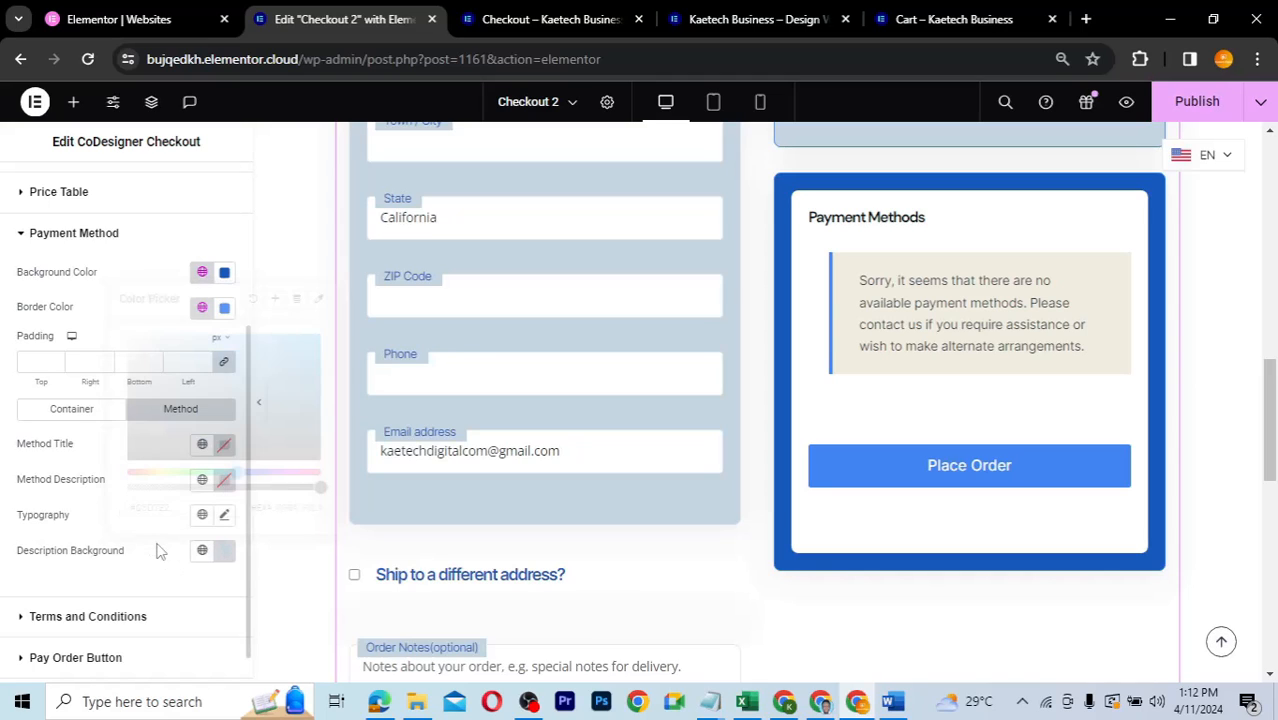
- Make the method description the same light blue-grey and pick a global colour for the method title
click(224, 481)
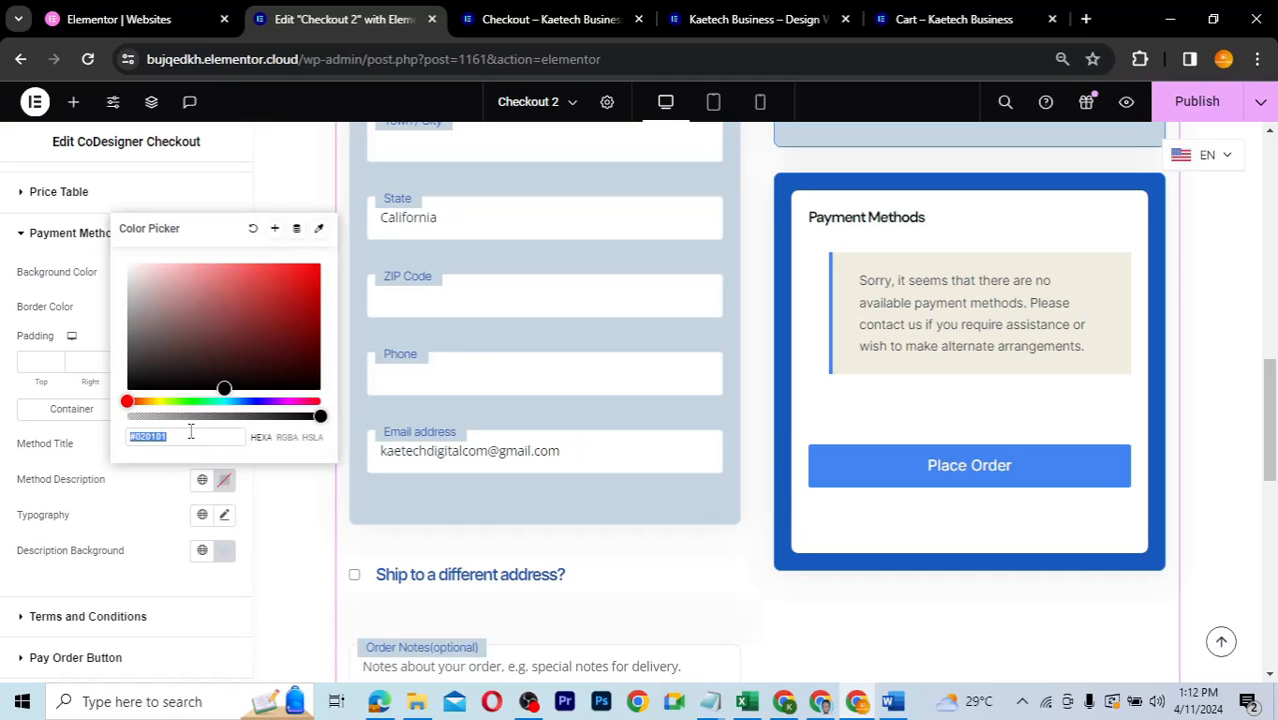
text(#C5D7E2)
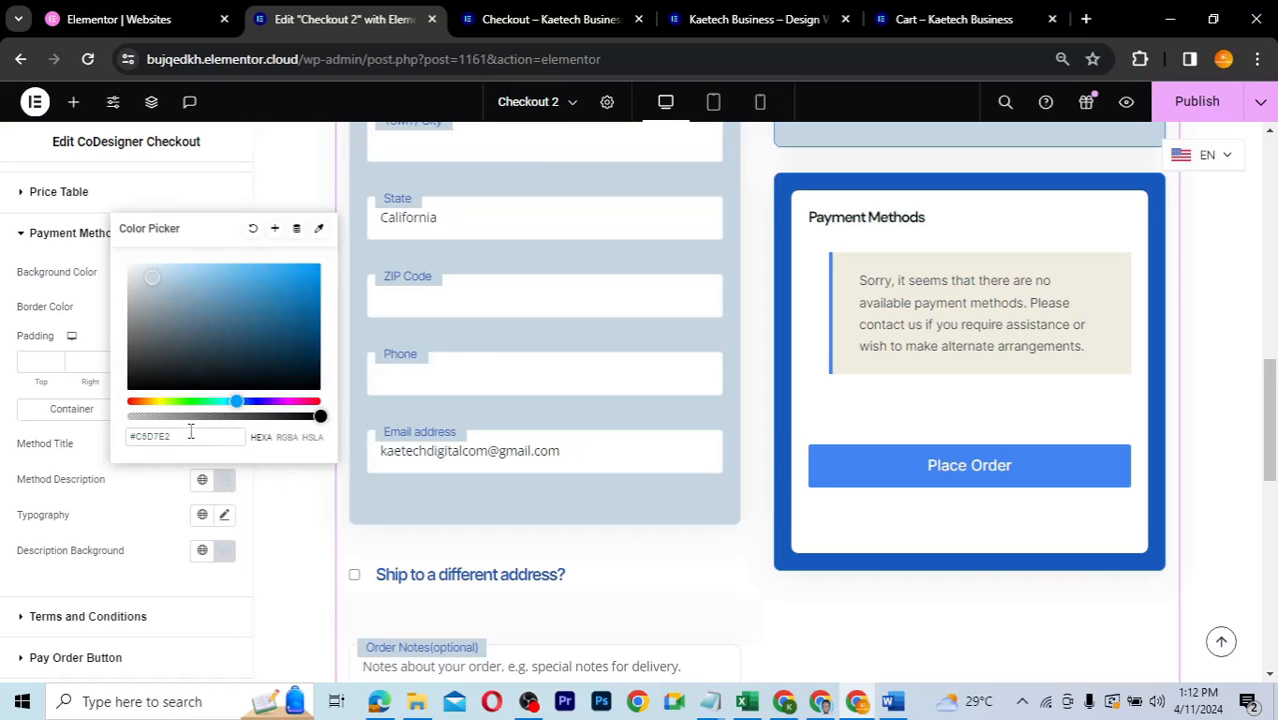
click(148, 502)
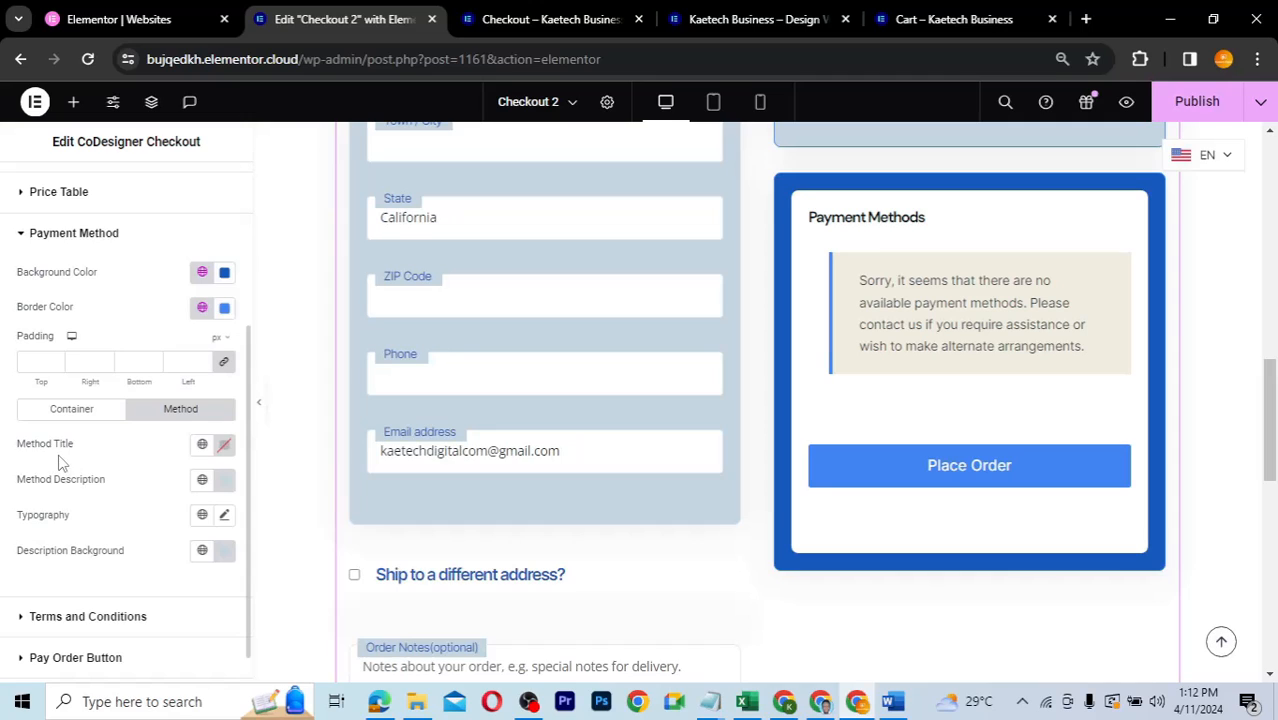
click(202, 446)
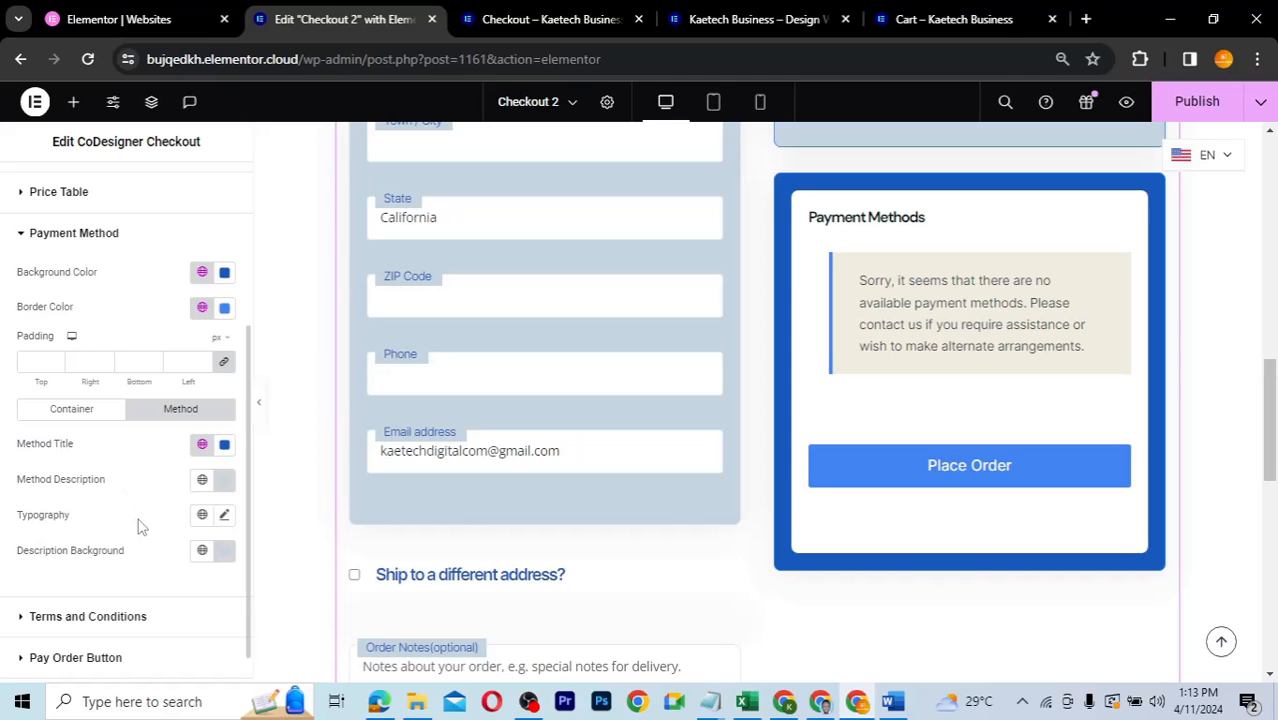
- Make the Payment Methods heading Theme Accent - alt, leaving the inner box without background
click(98, 410)
click(202, 443)
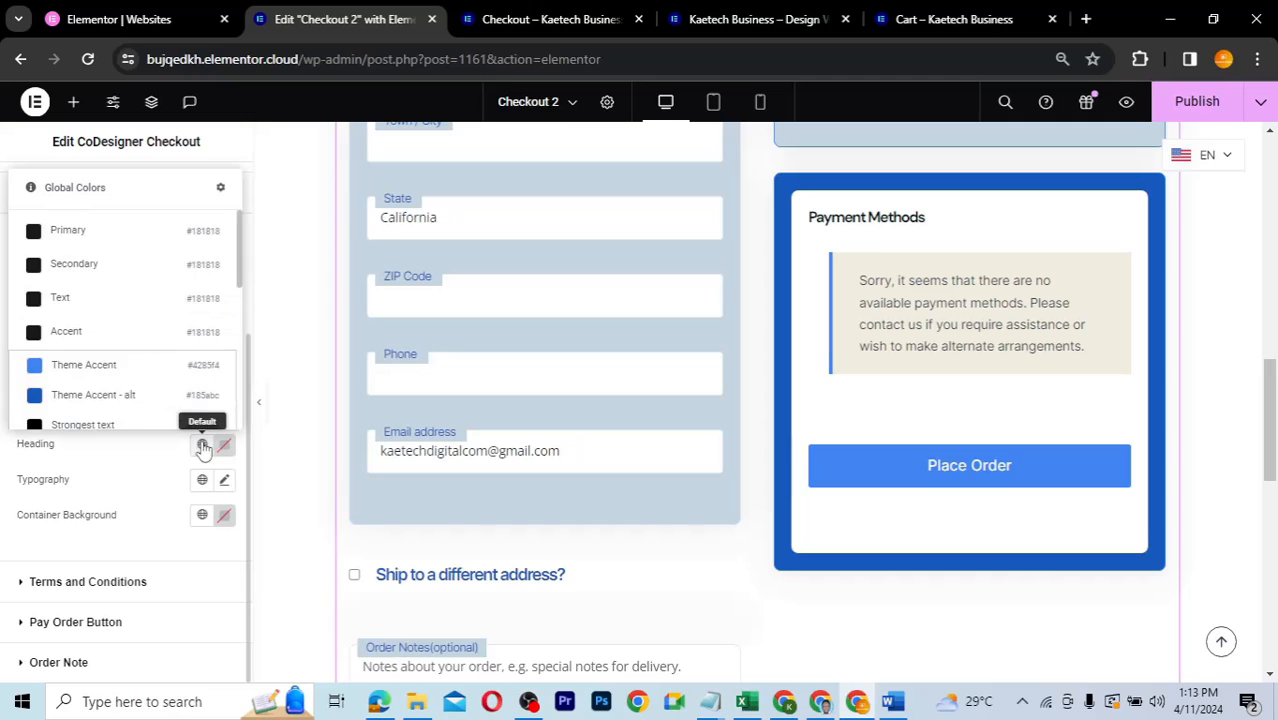
click(84, 398)
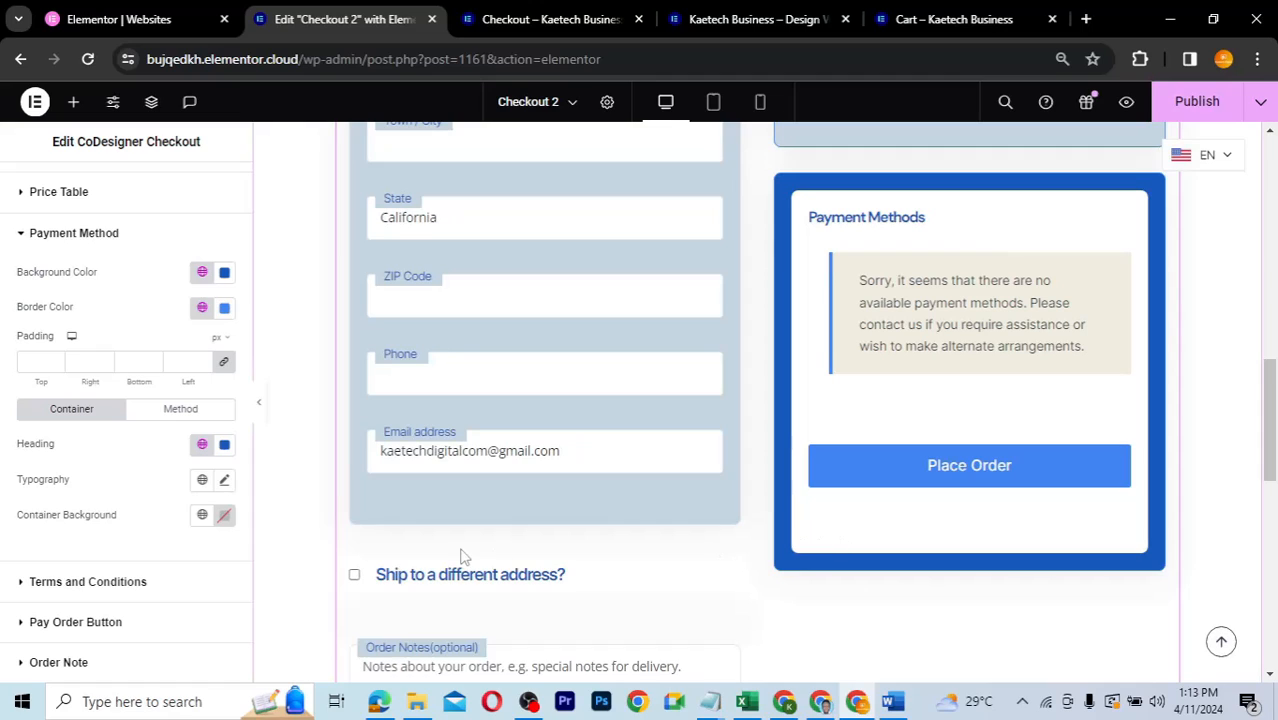
click(224, 515)
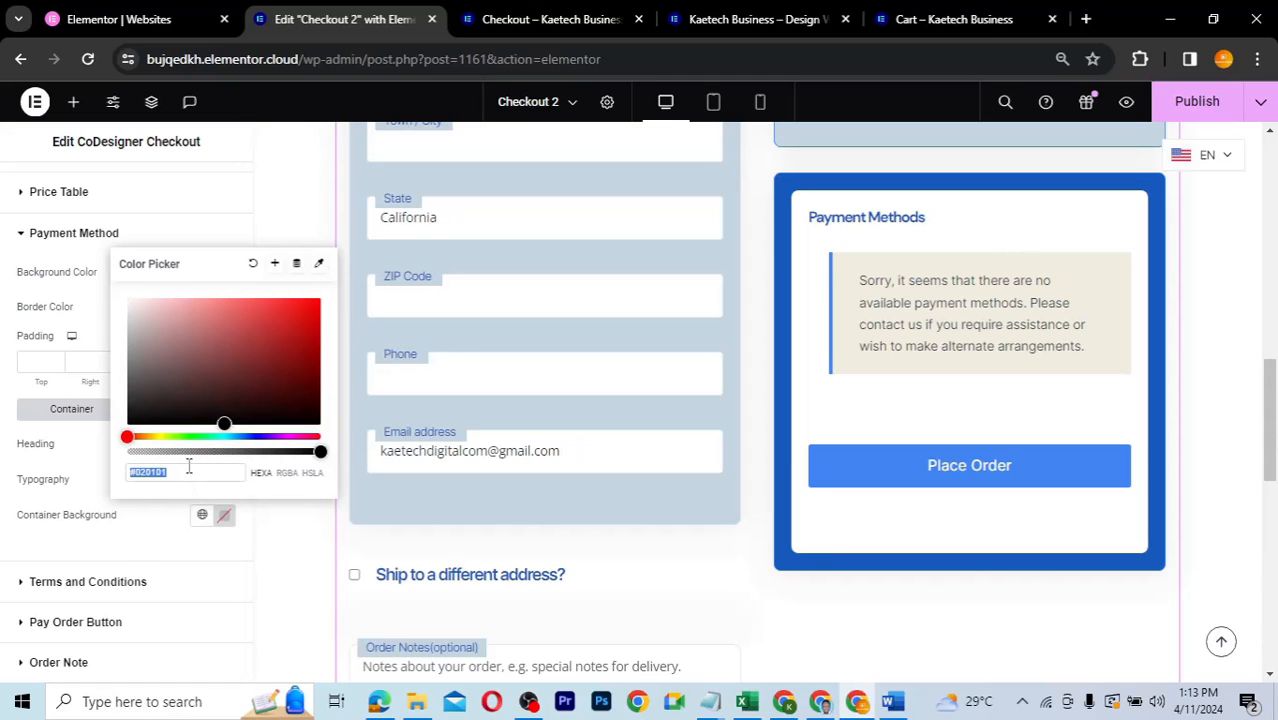
text(#C5D7E2)
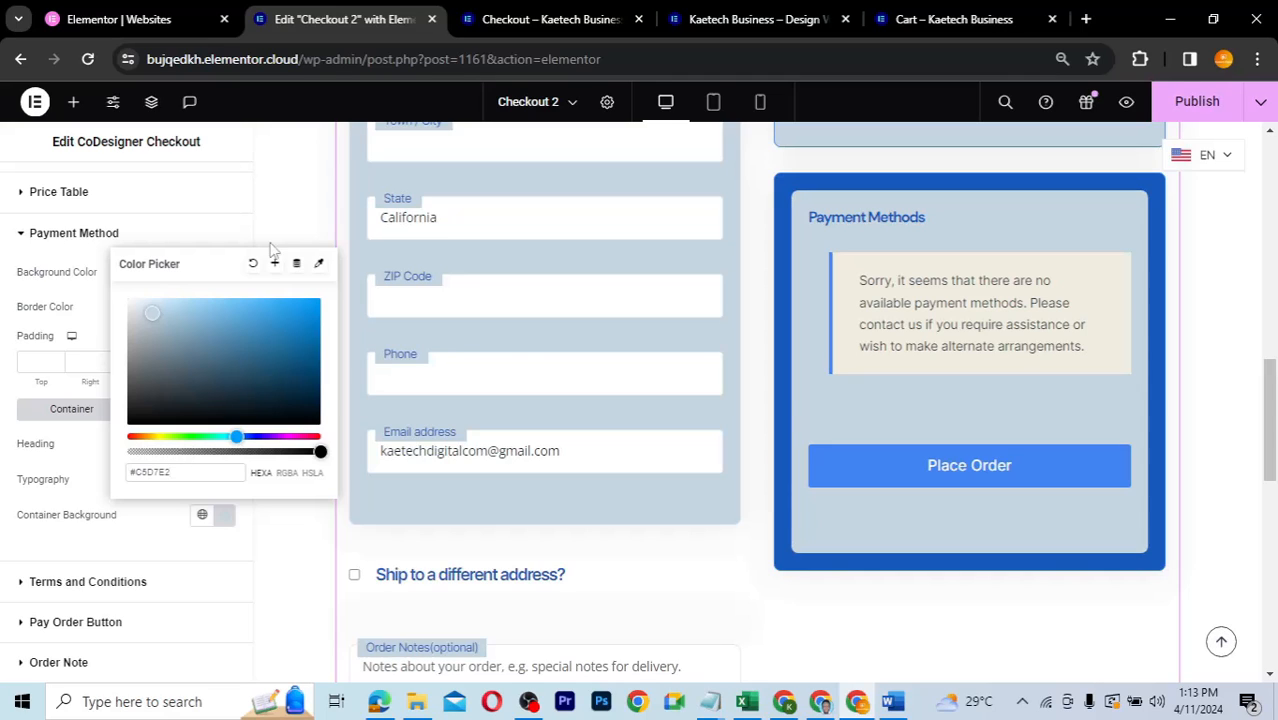
click(150, 520)
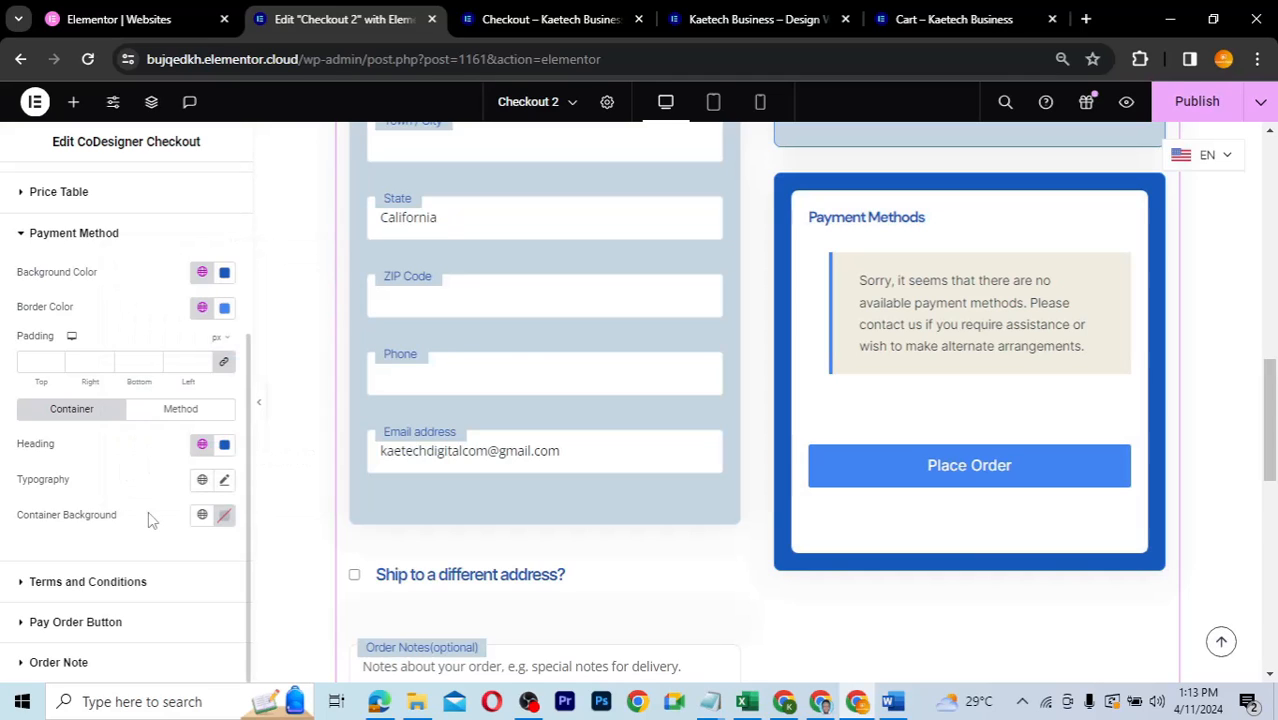
click(22, 580)
scroll(120, 530, down, 3)
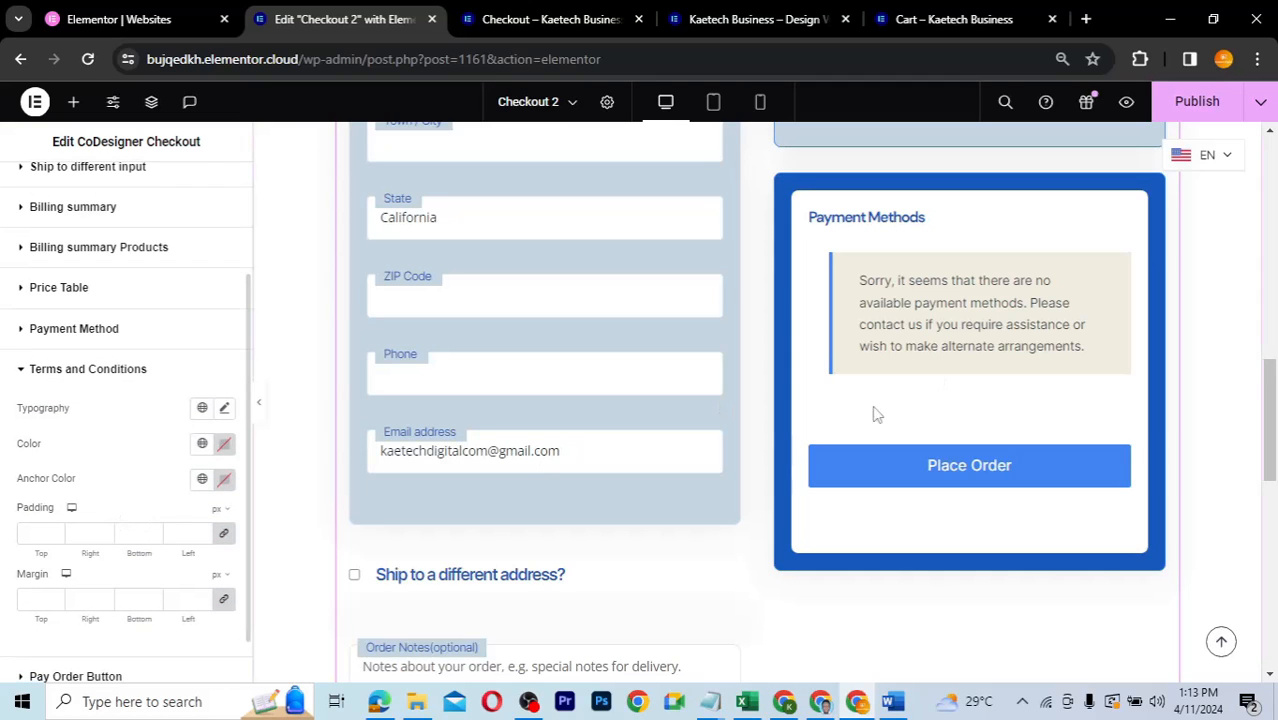
- Give the Place Order button a Theme Accent - alt background, keeping its white #FFFFFF text
click(88, 376)
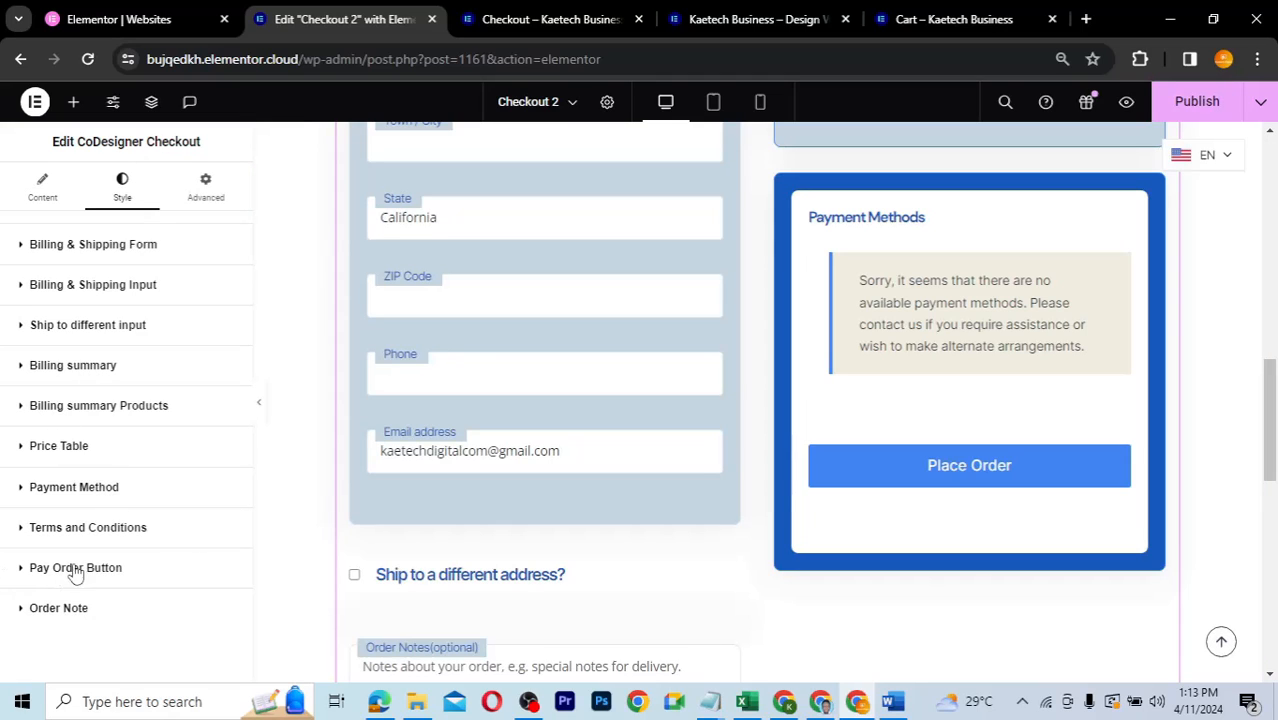
click(25, 571)
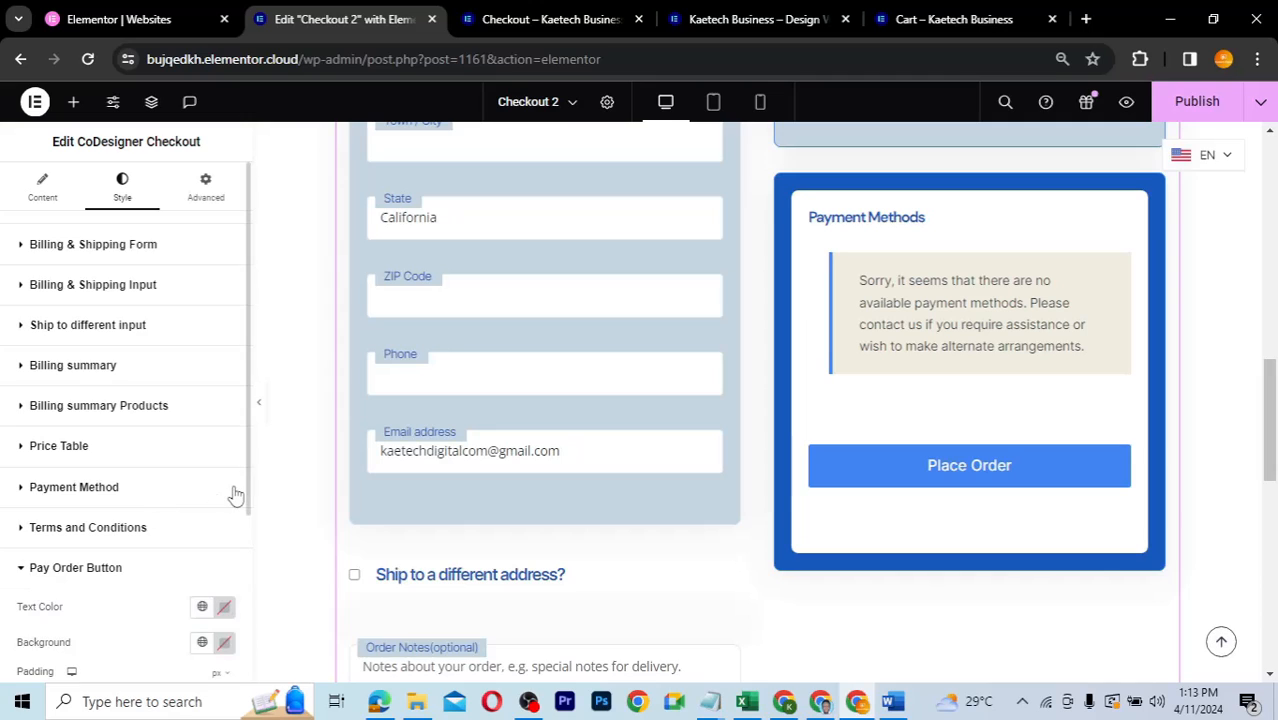
scroll(232, 494, down, 3)
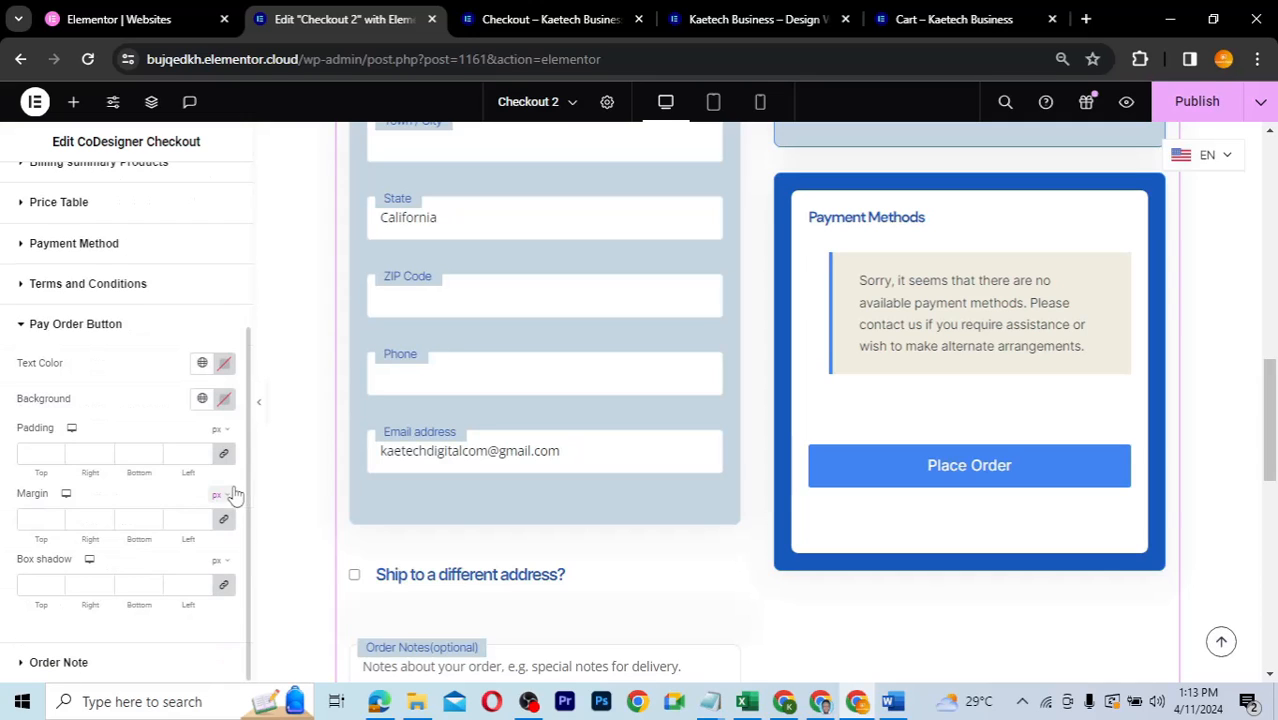
click(202, 399)
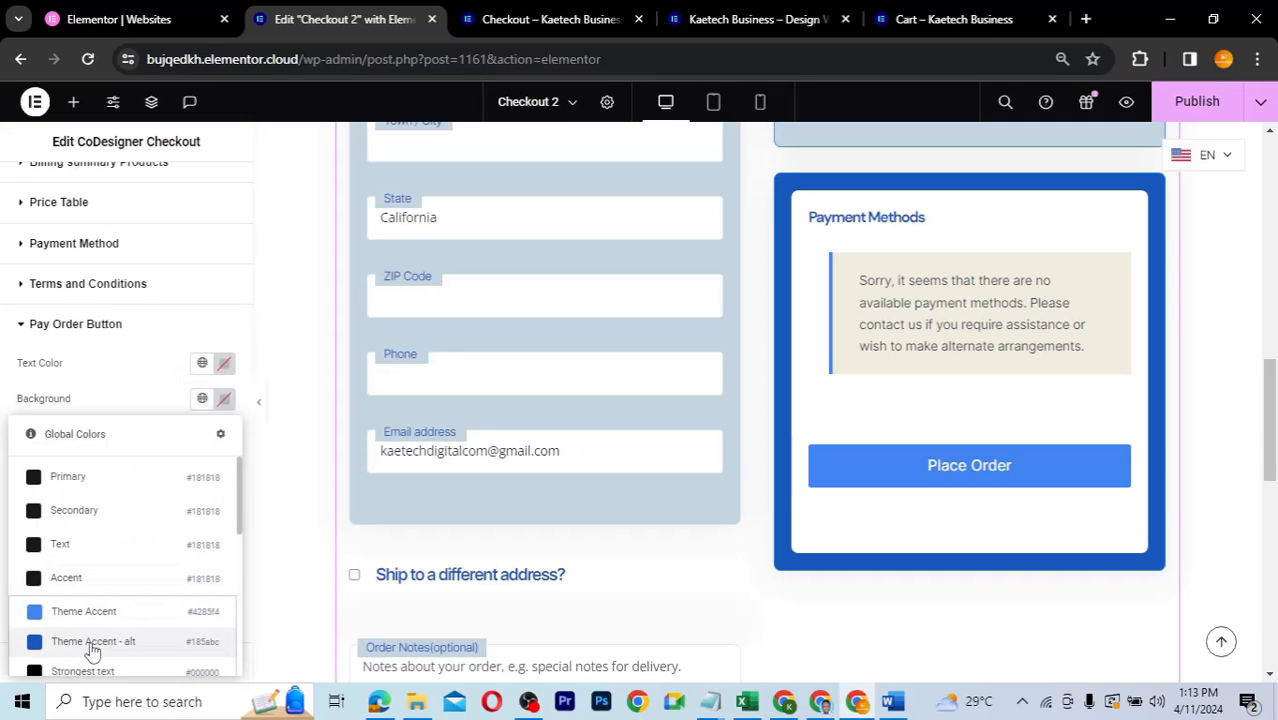
click(93, 641)
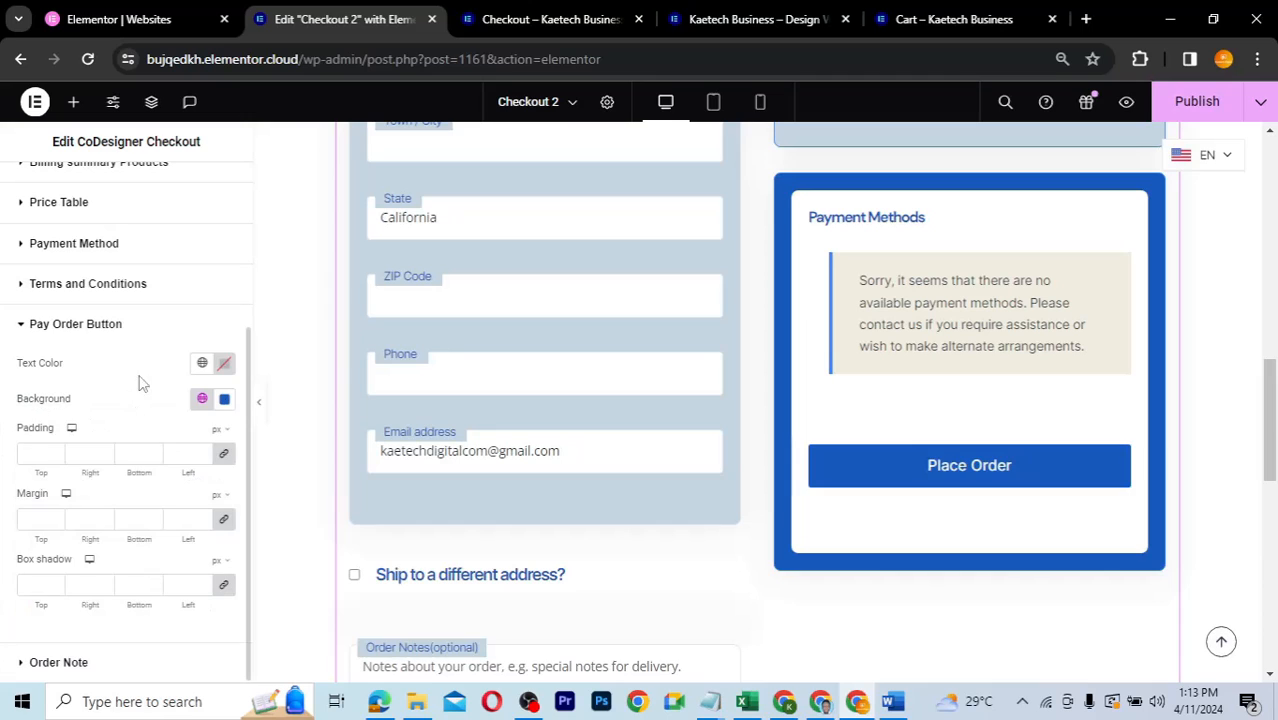
click(224, 366)
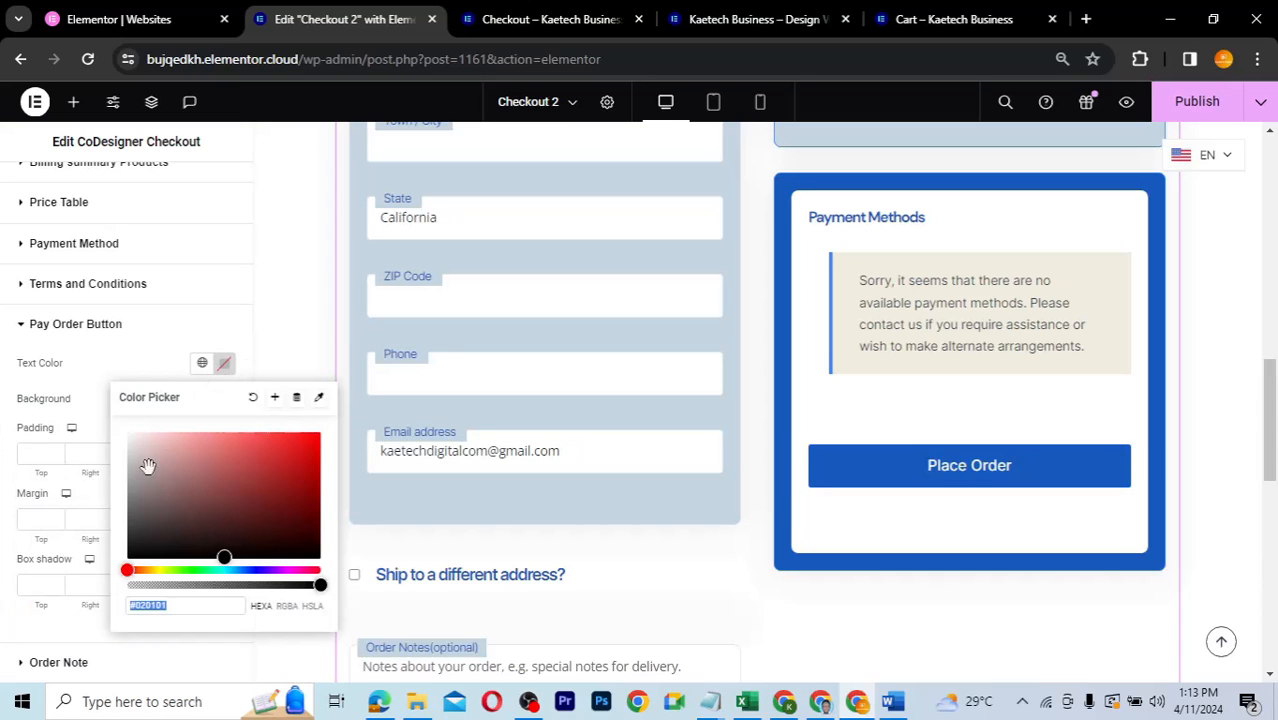
click(142, 352)
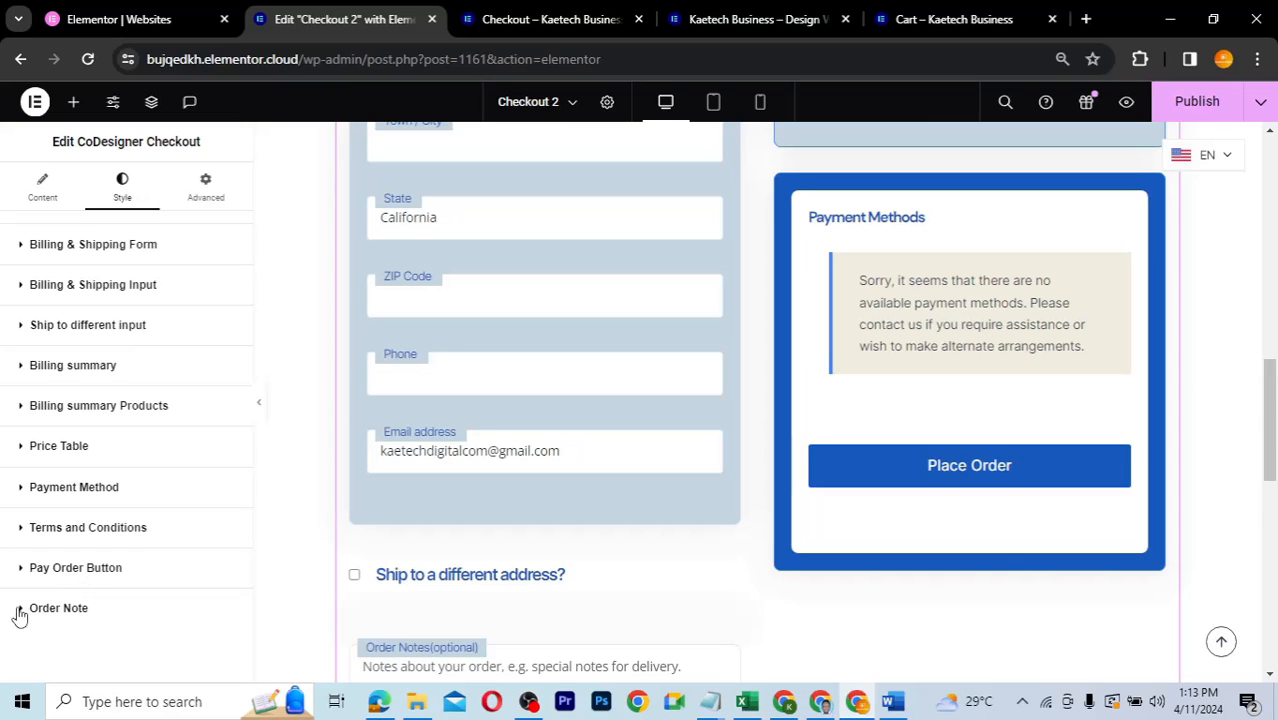
- Make the Order Notes label white #FFFFFF text on a Theme Accent - alt background
scroll(522, 522, down, 3)
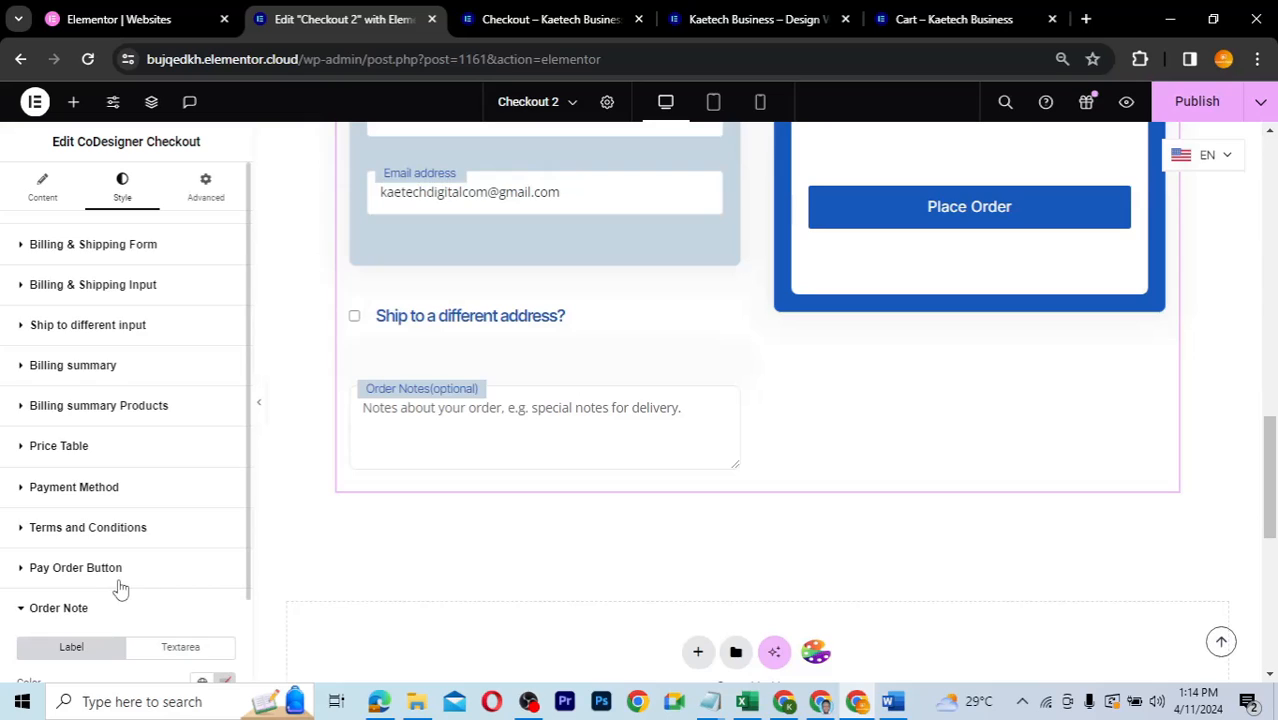
scroll(120, 586, down, 1)
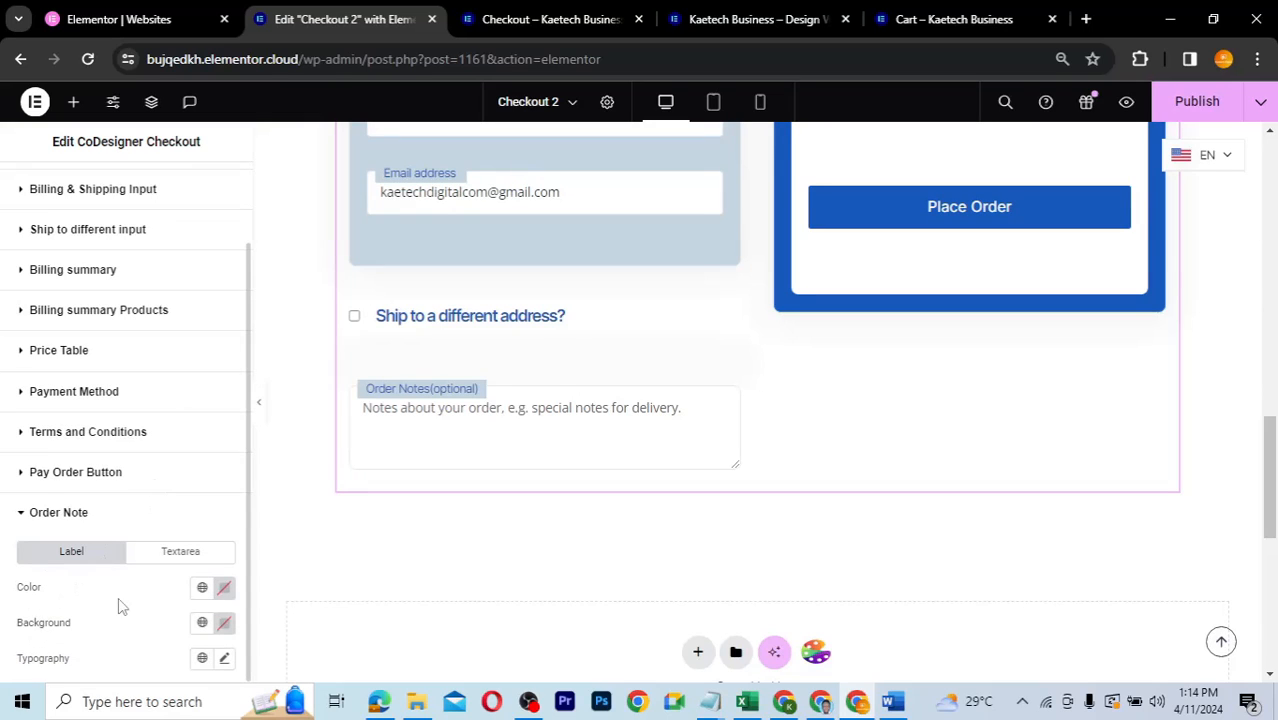
click(224, 590)
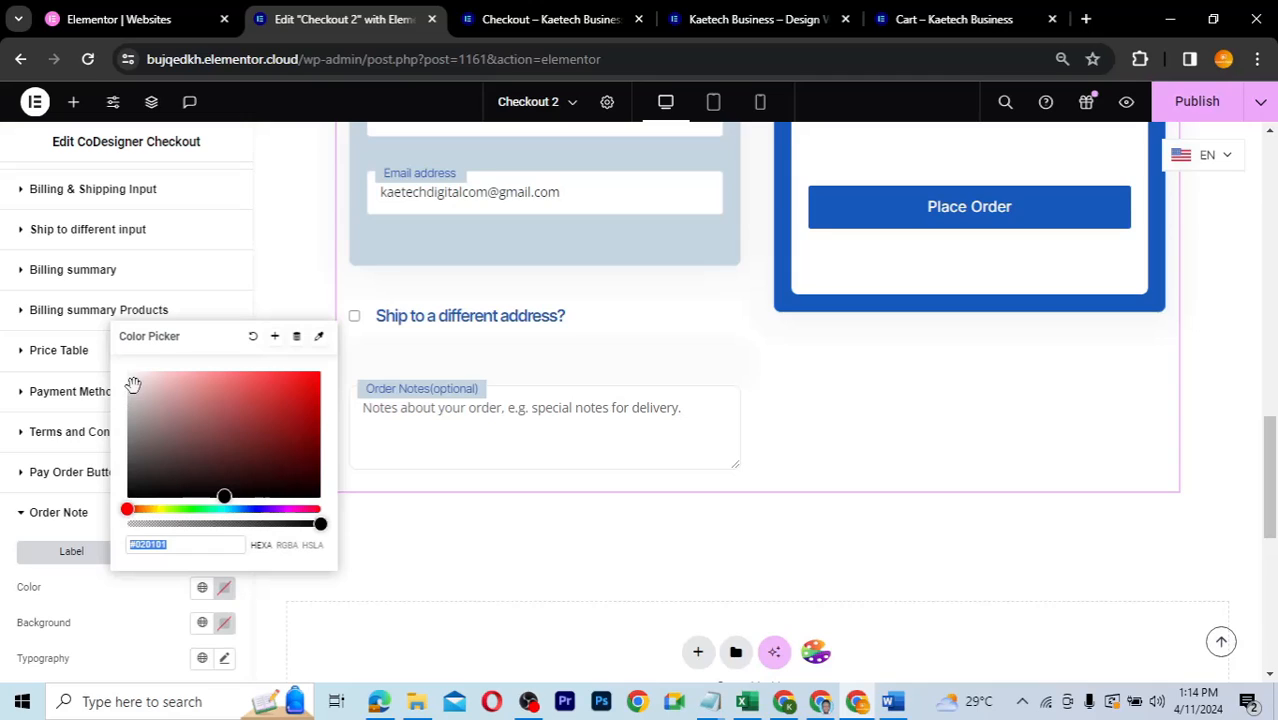
drag(133, 378, 106, 352)
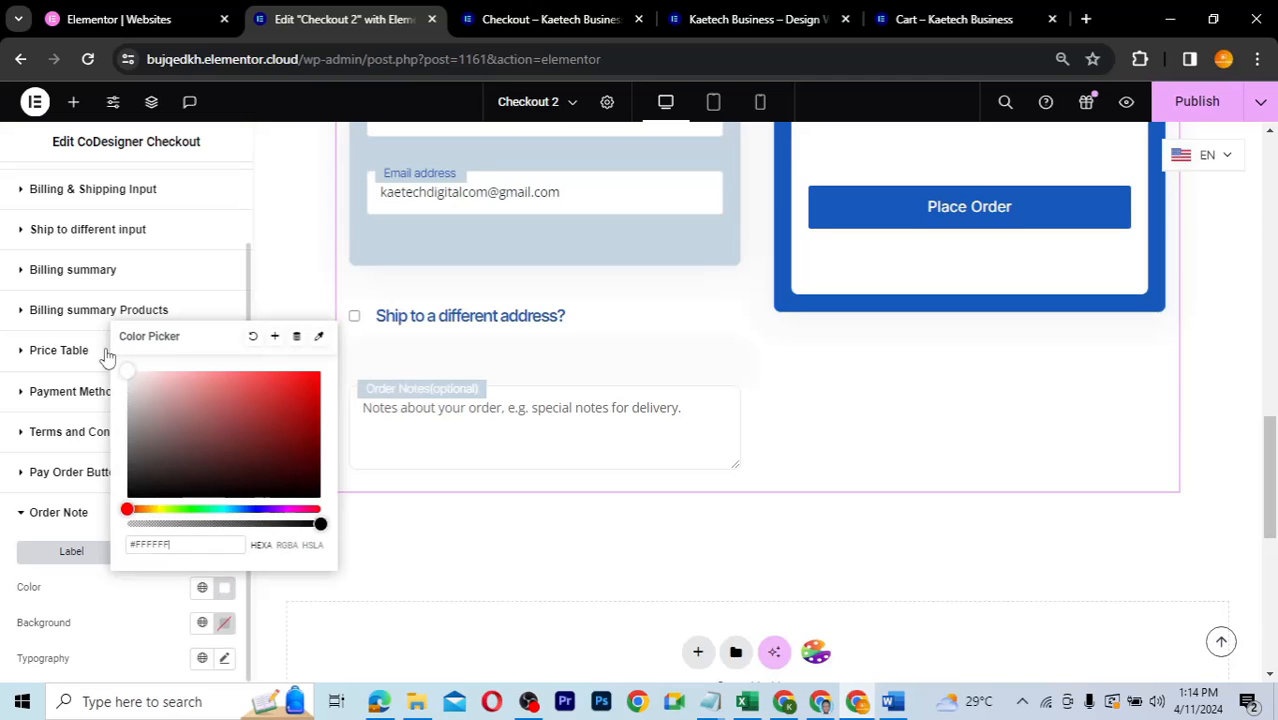
click(202, 622)
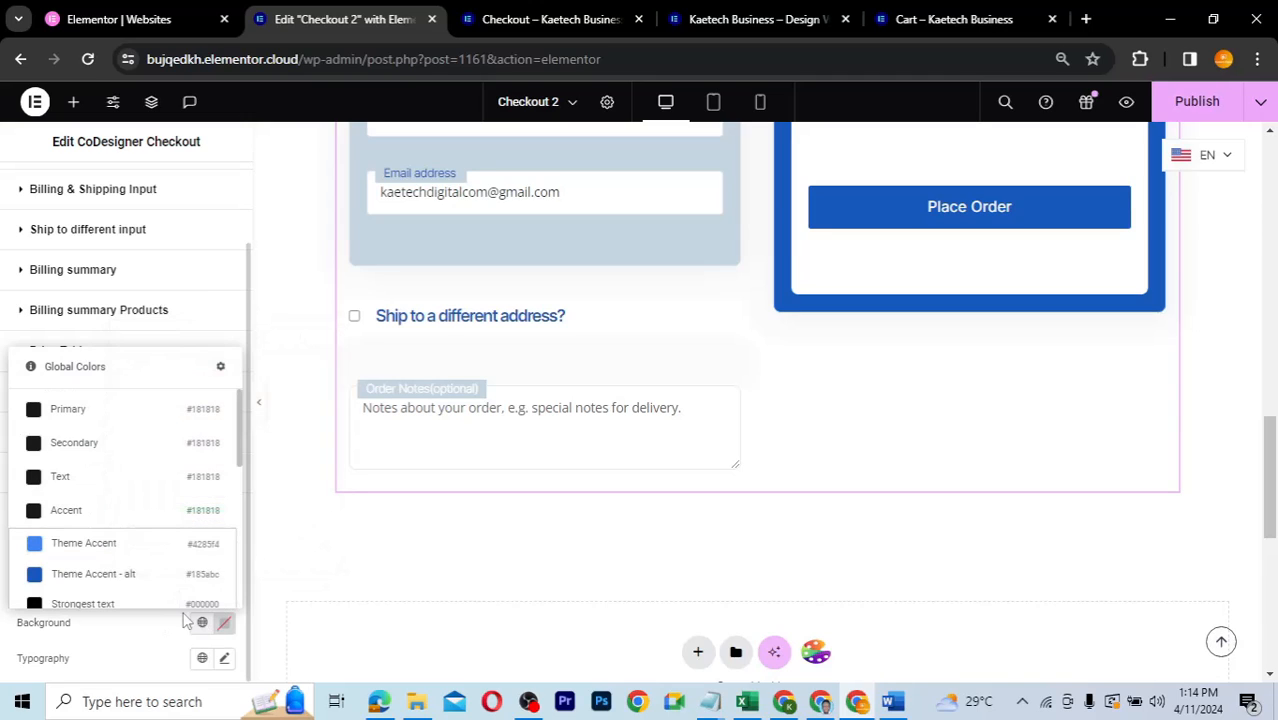
click(109, 580)
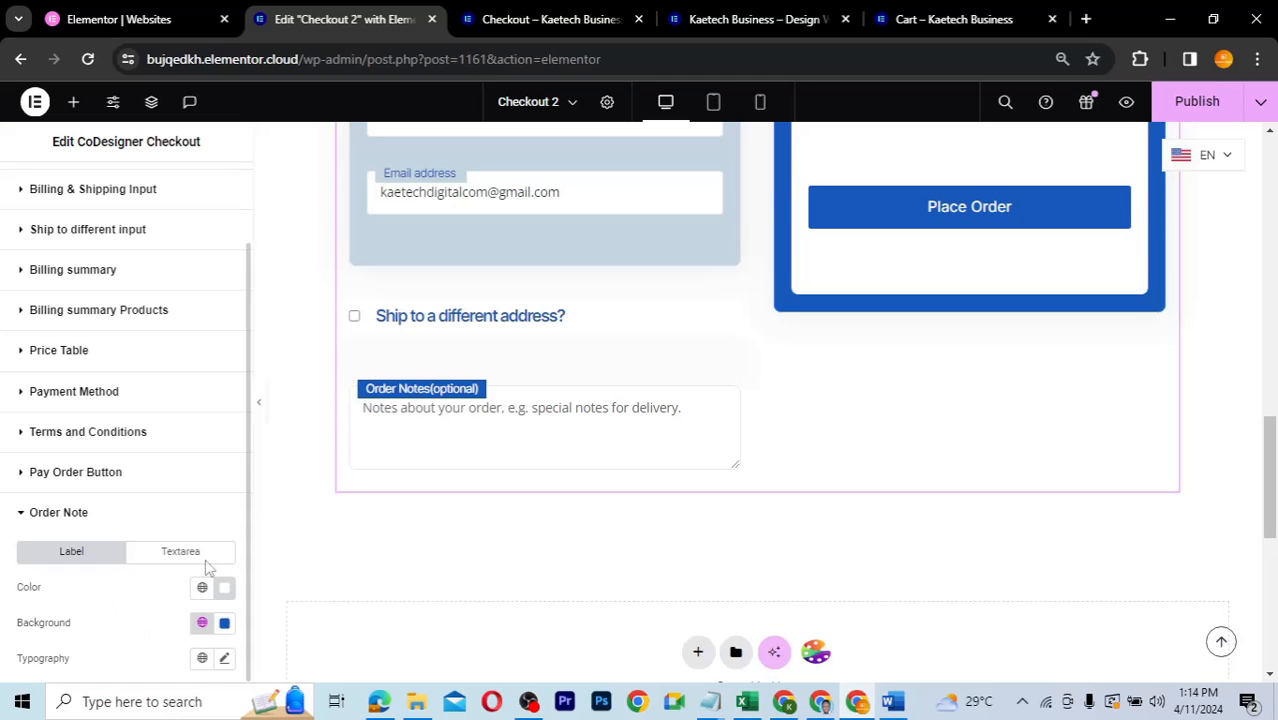
scroll(932, 390, up, 1)
scroll(930, 388, up, 8)
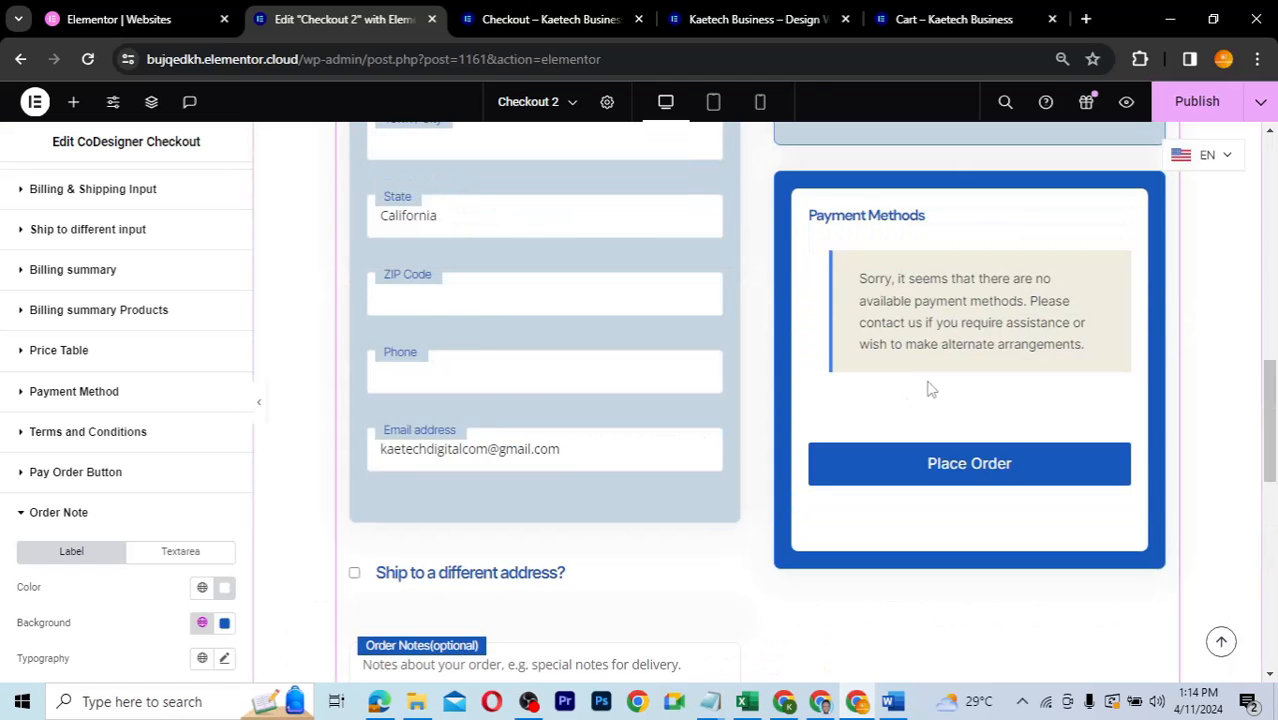
scroll(930, 388, up, 3)
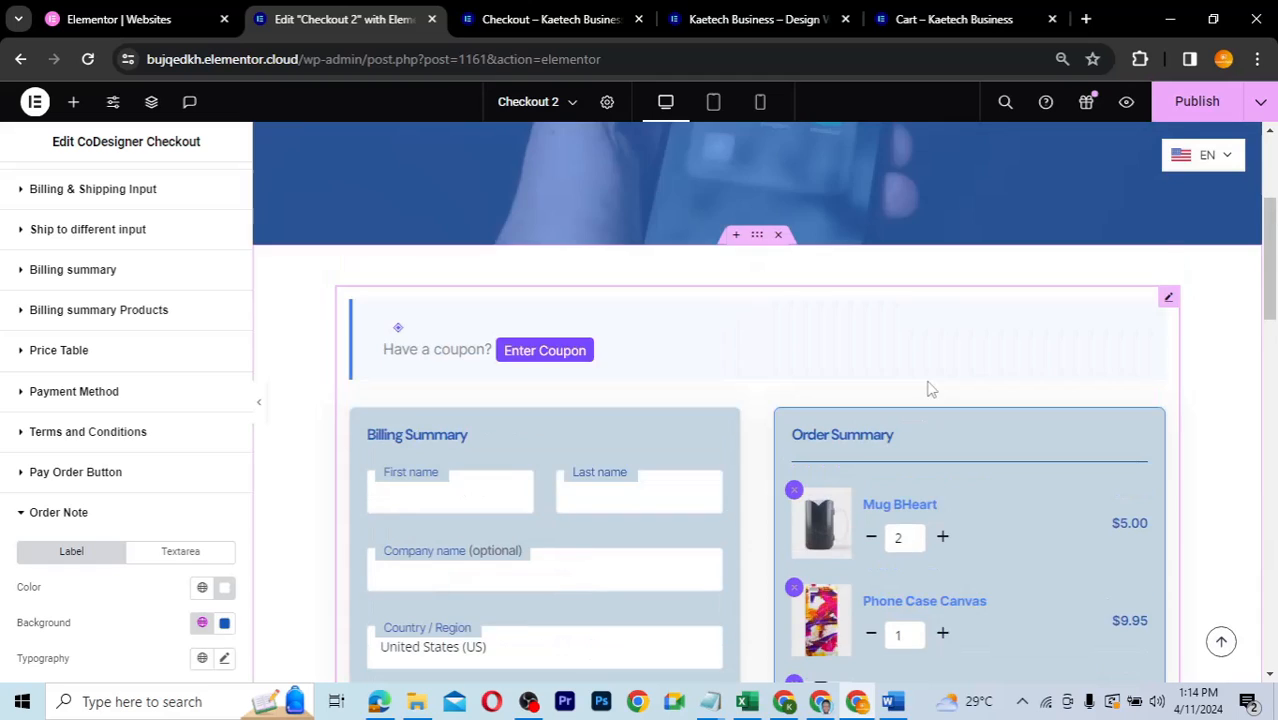
scroll(930, 388, down, 2)
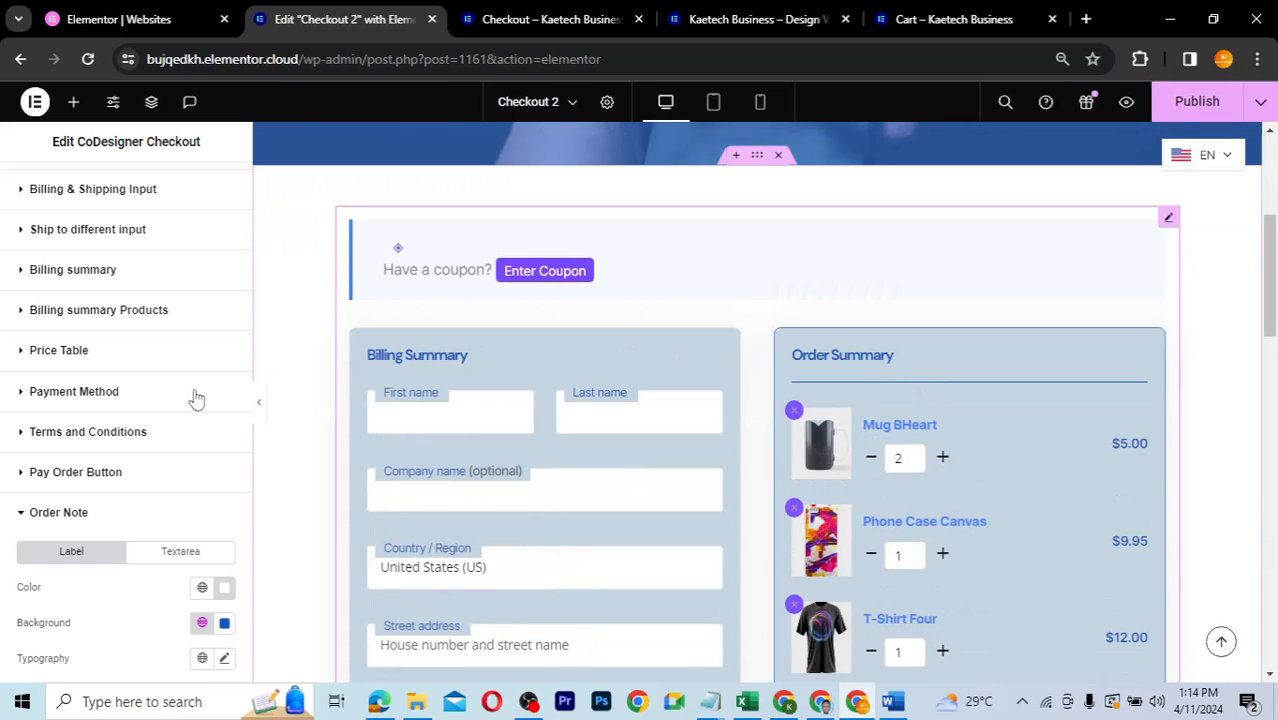
scroll(97, 345, up, 1)
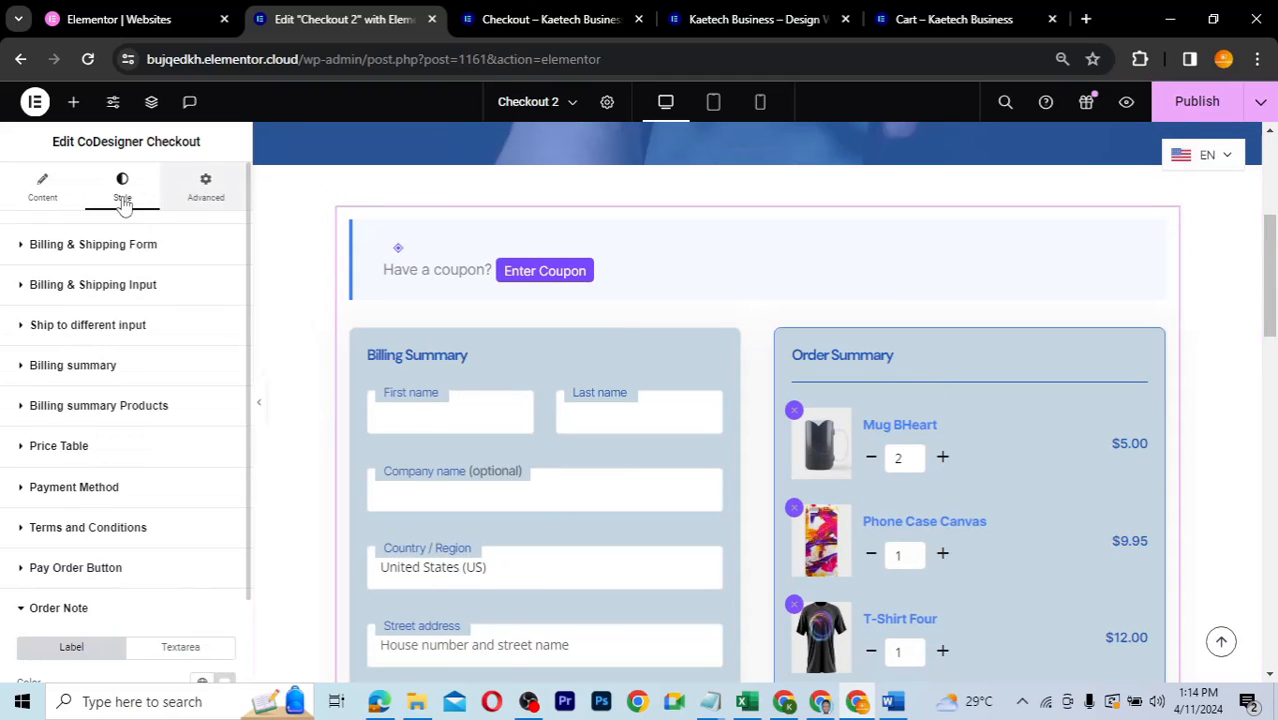
scroll(106, 414, down, 1)
scroll(107, 417, up, 1)
- Give the checkout widget a solid Theme Accent border under Advanced > Border
click(206, 190)
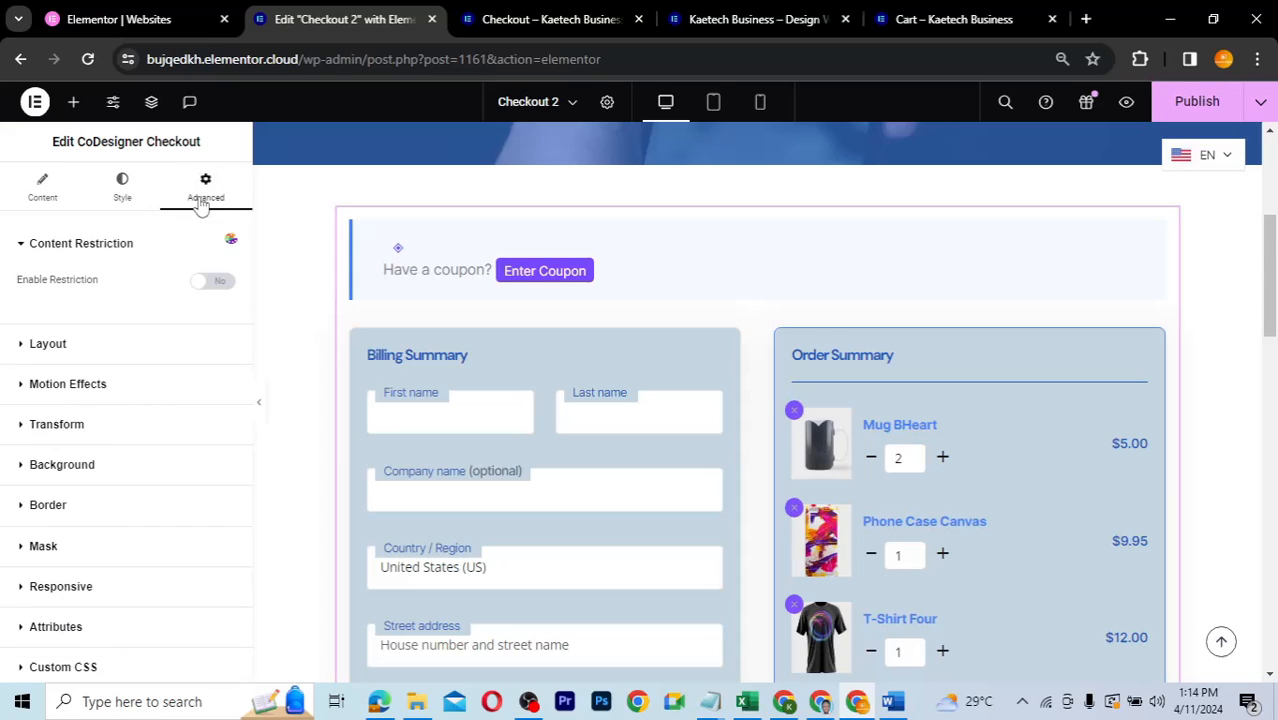
click(88, 508)
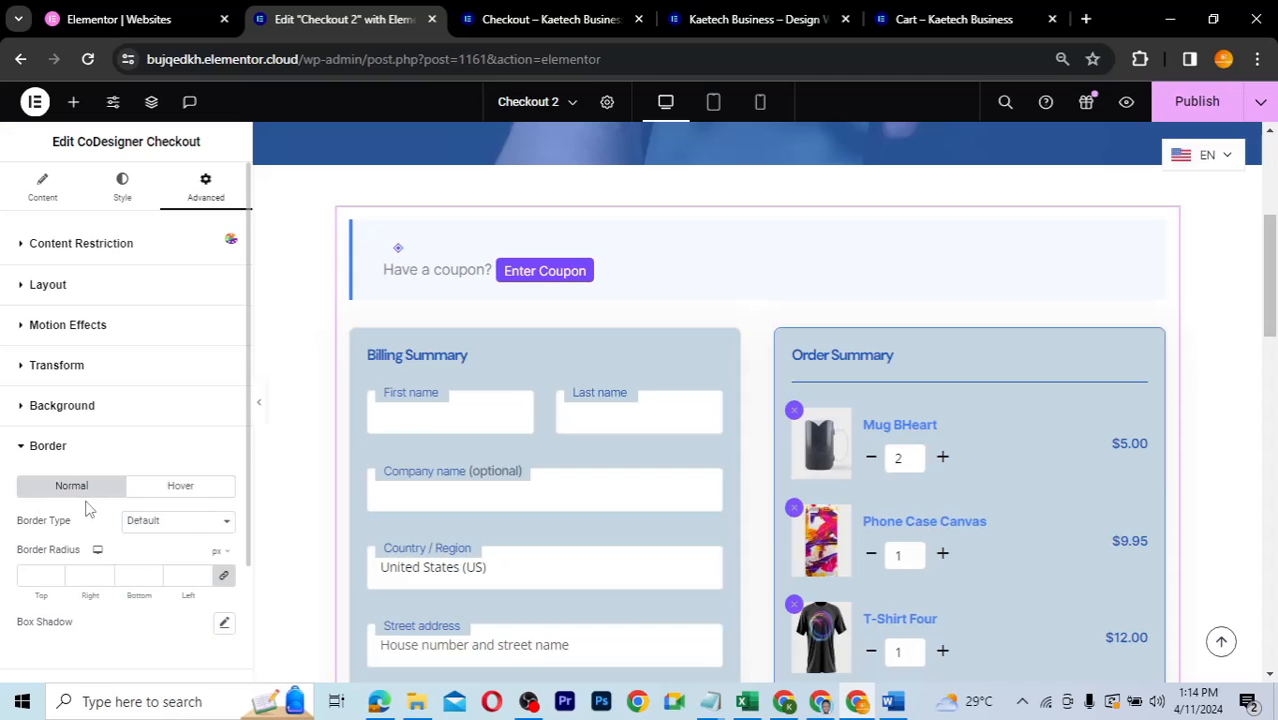
scroll(137, 450, down, 1)
click(140, 396)
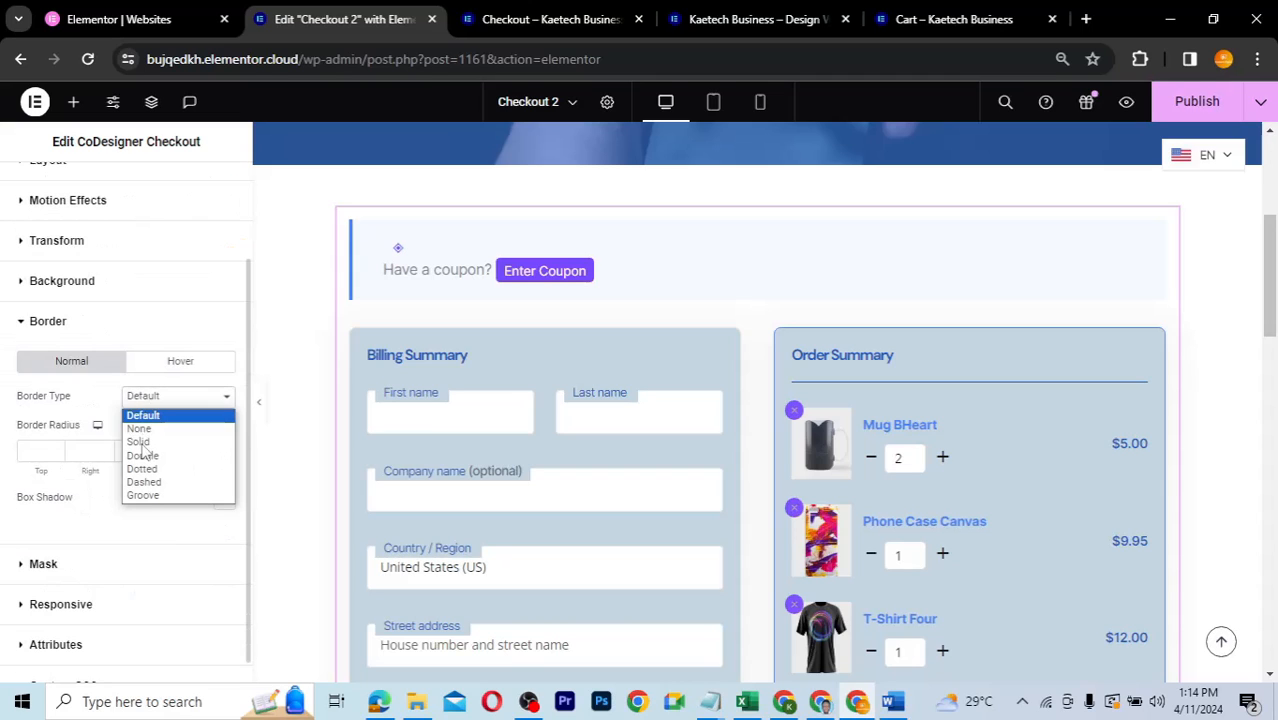
click(138, 441)
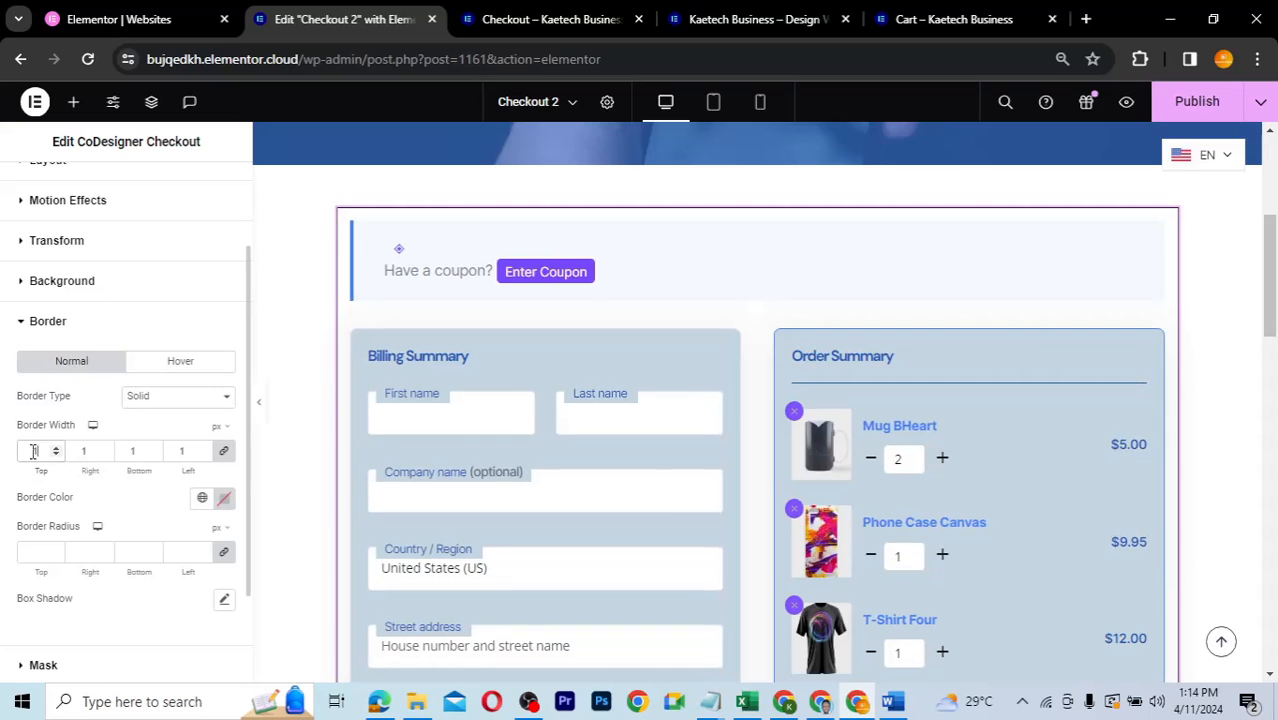
click(200, 499)
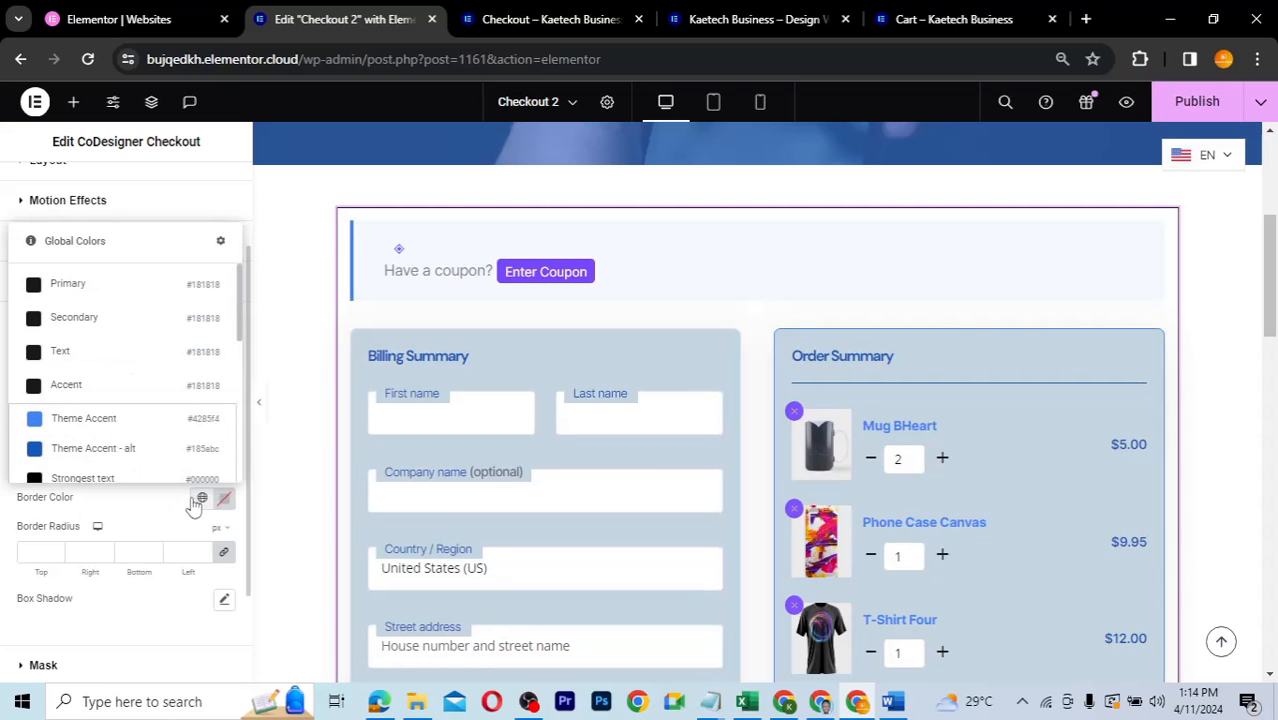
click(115, 420)
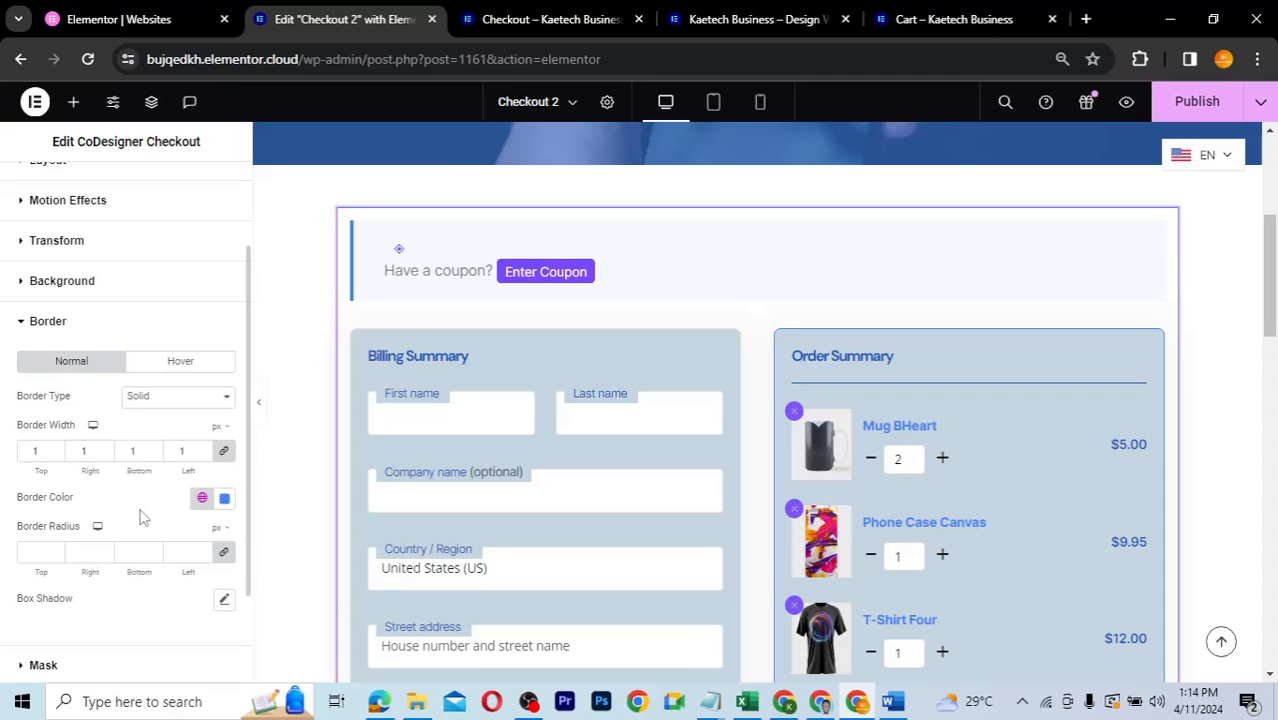
- Round the checkout widget's corners with a 25 border radius
scroll(140, 517, down, 1)
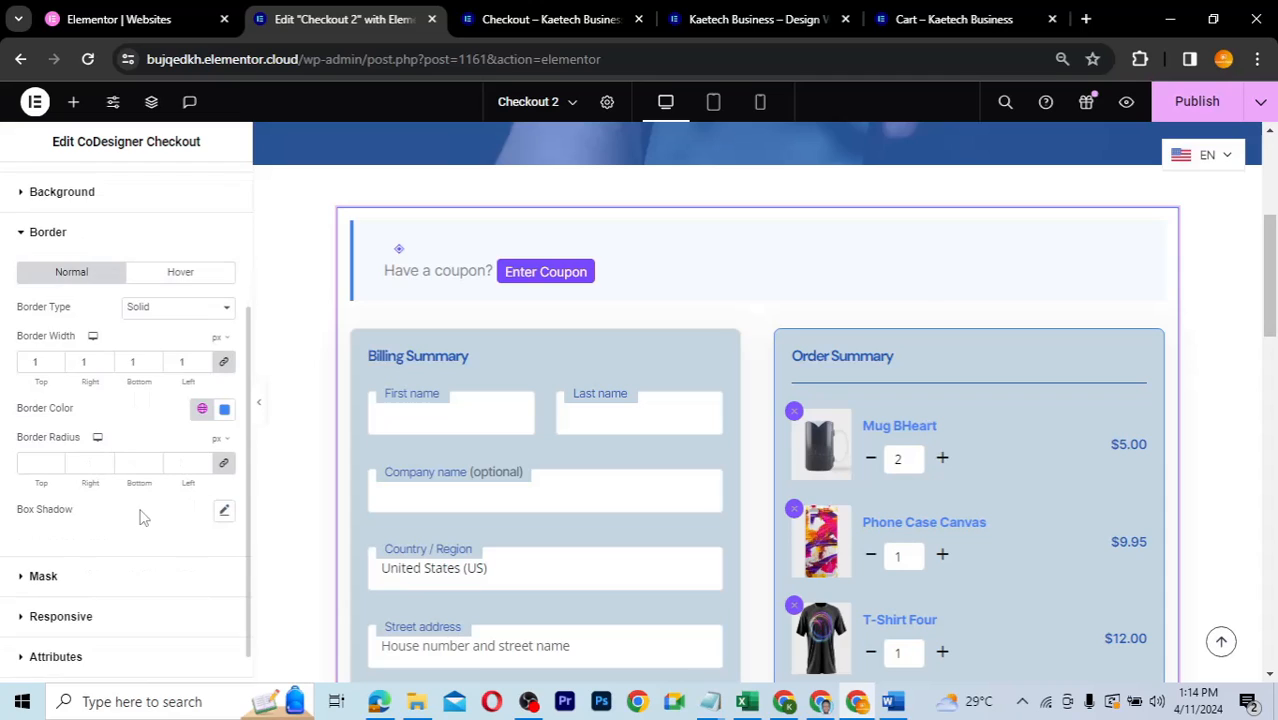
click(41, 458)
text(25)
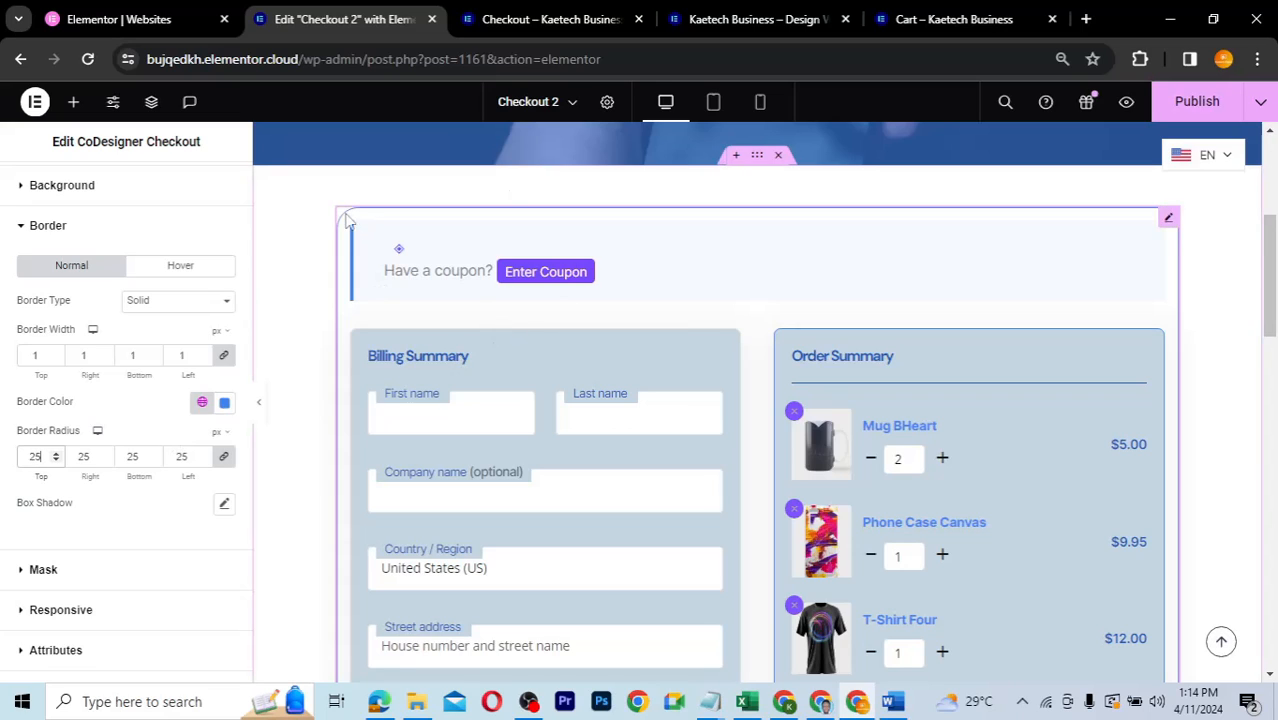
scroll(110, 563, down, 1)
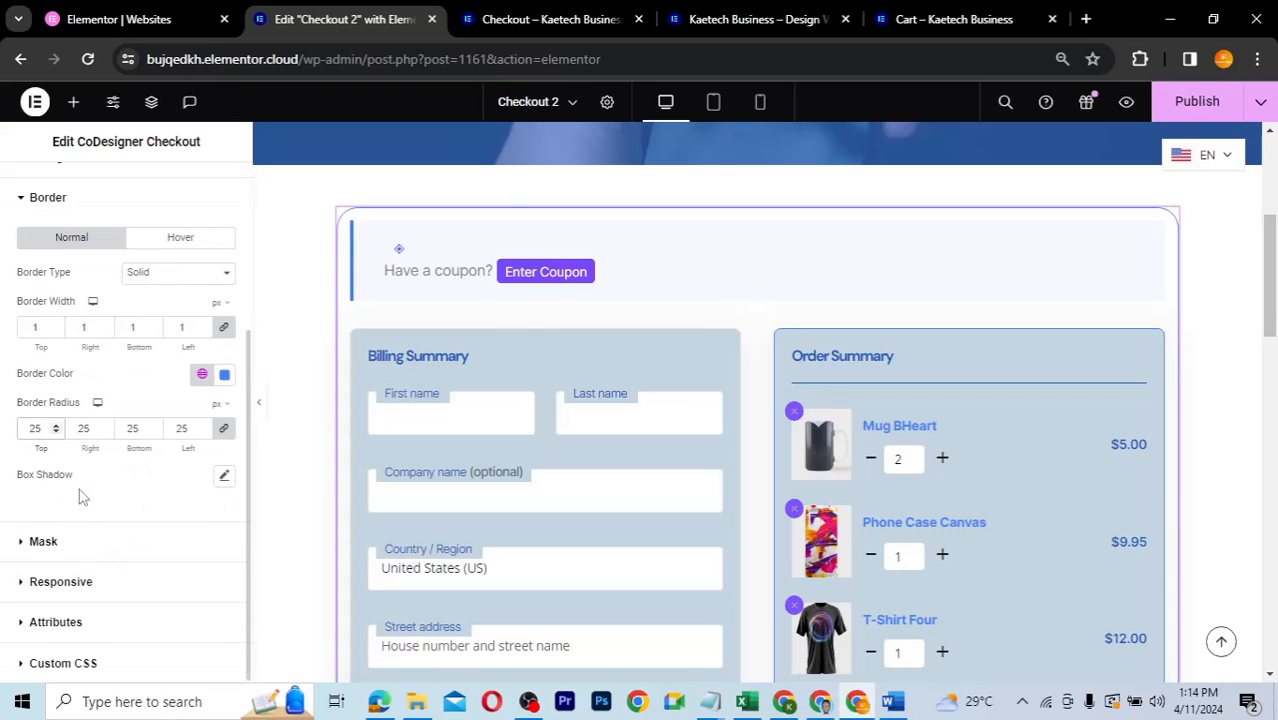
- Enable a soft box shadow on the checkout widget
click(223, 479)
click(167, 486)
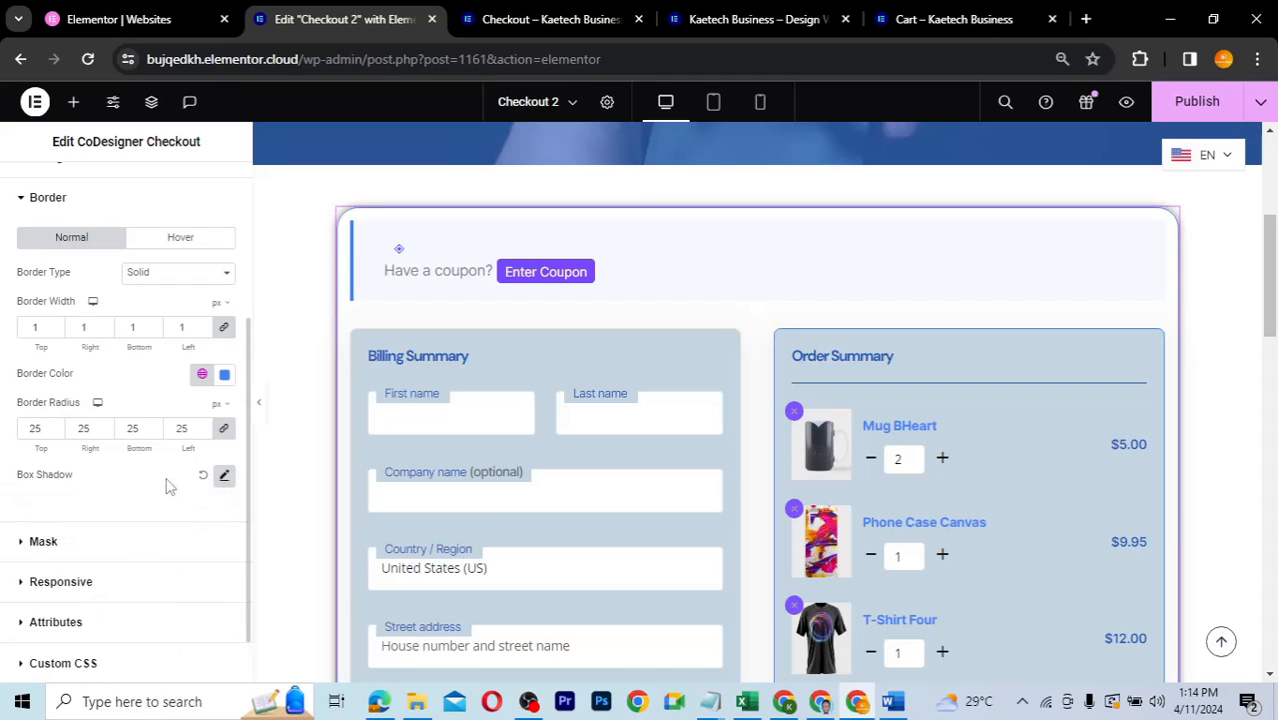
click(223, 476)
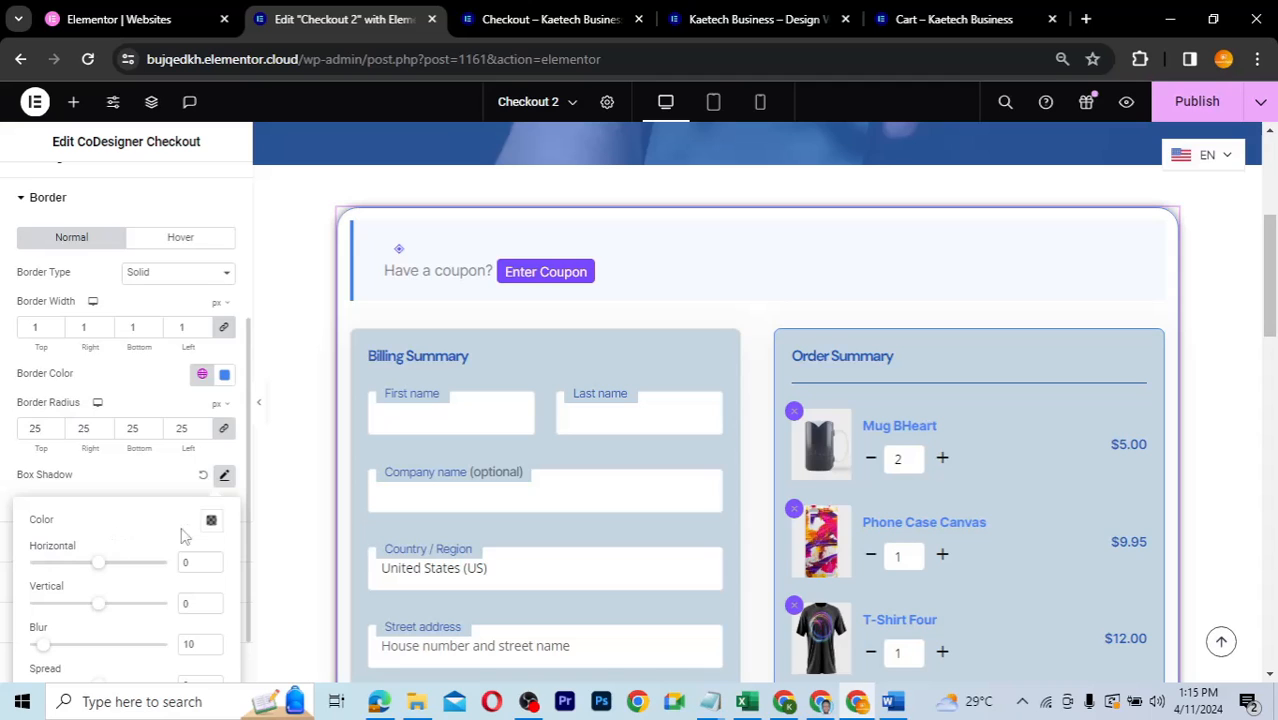
click(211, 522)
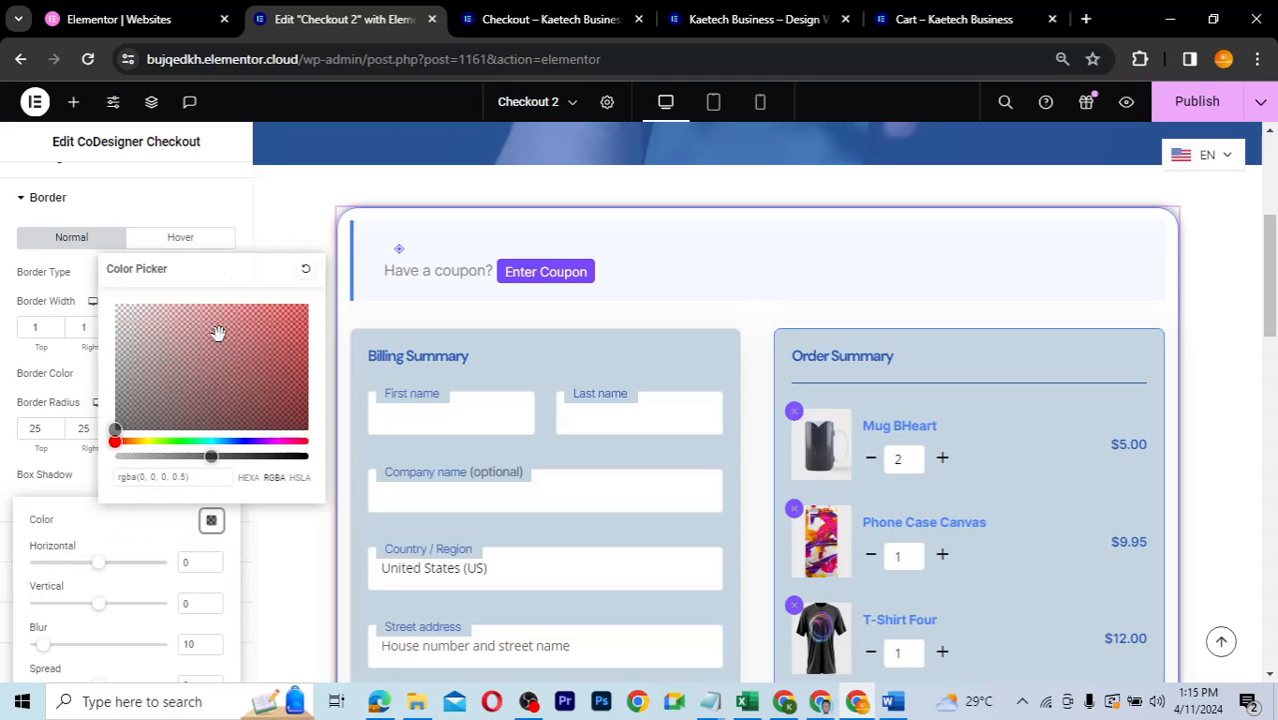
click(114, 528)
scroll(116, 530, down, 1)
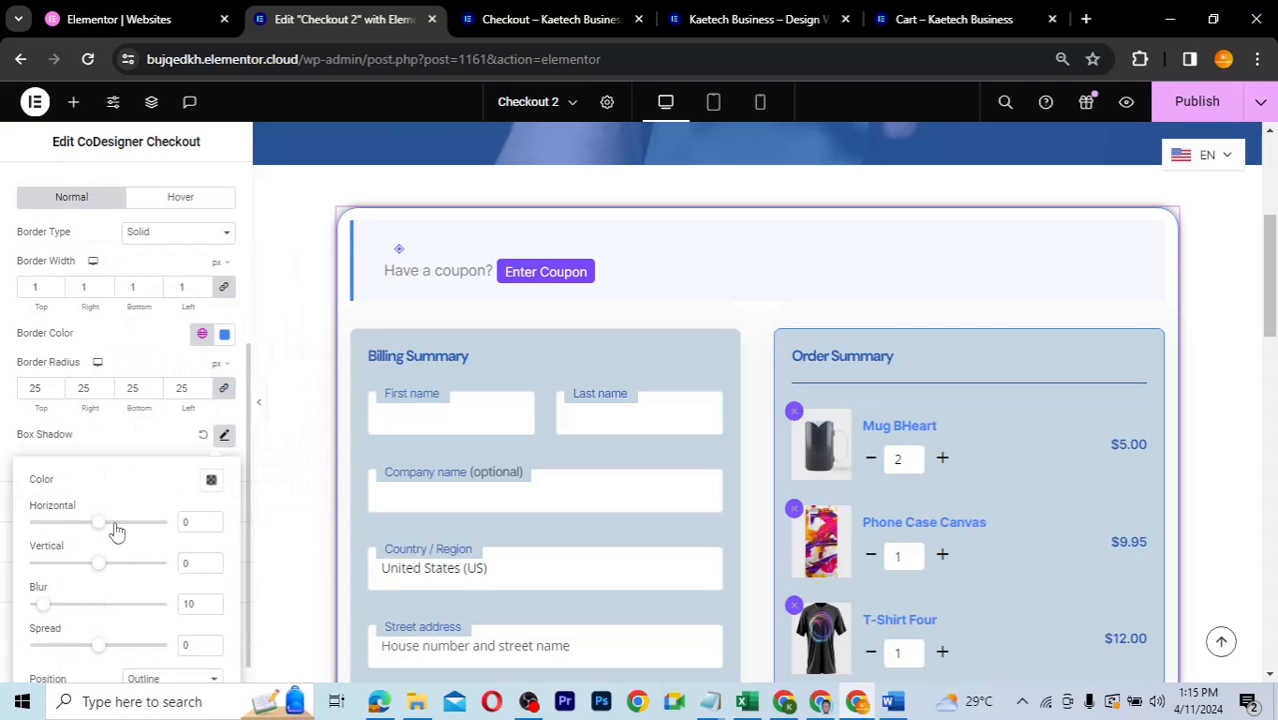
scroll(116, 530, down, 1)
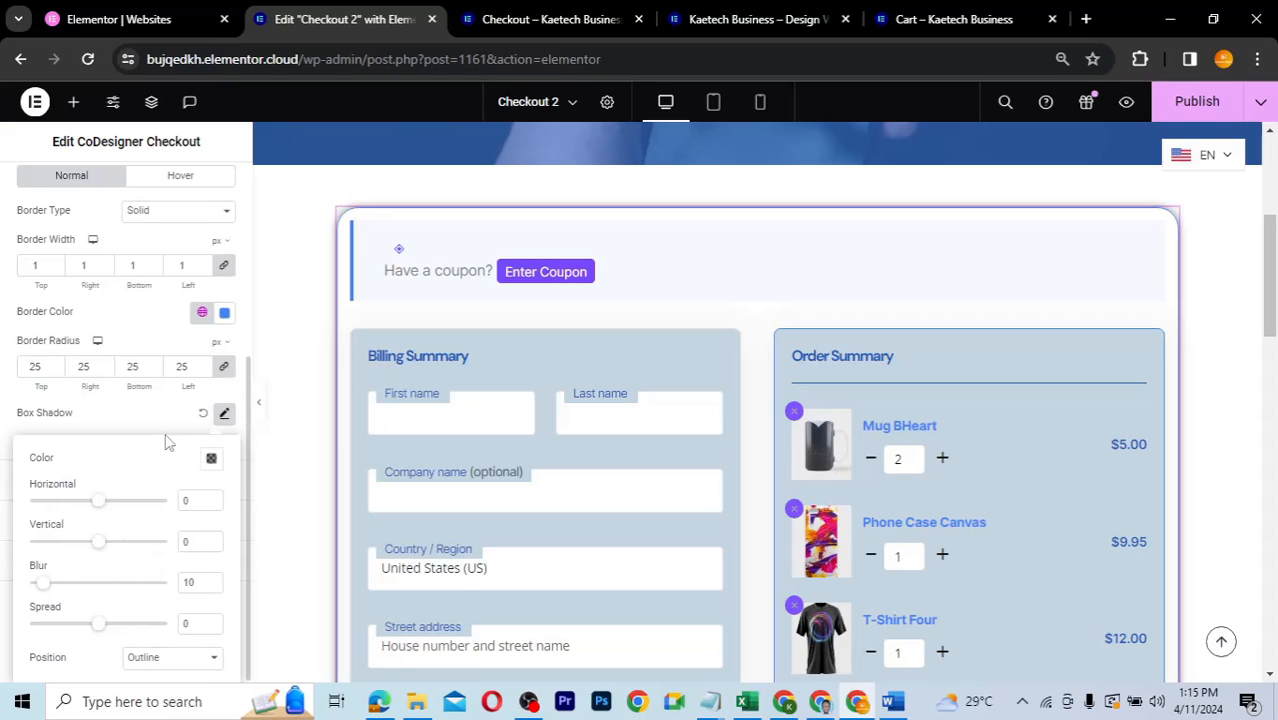
click(138, 420)
scroll(134, 419, up, 1)
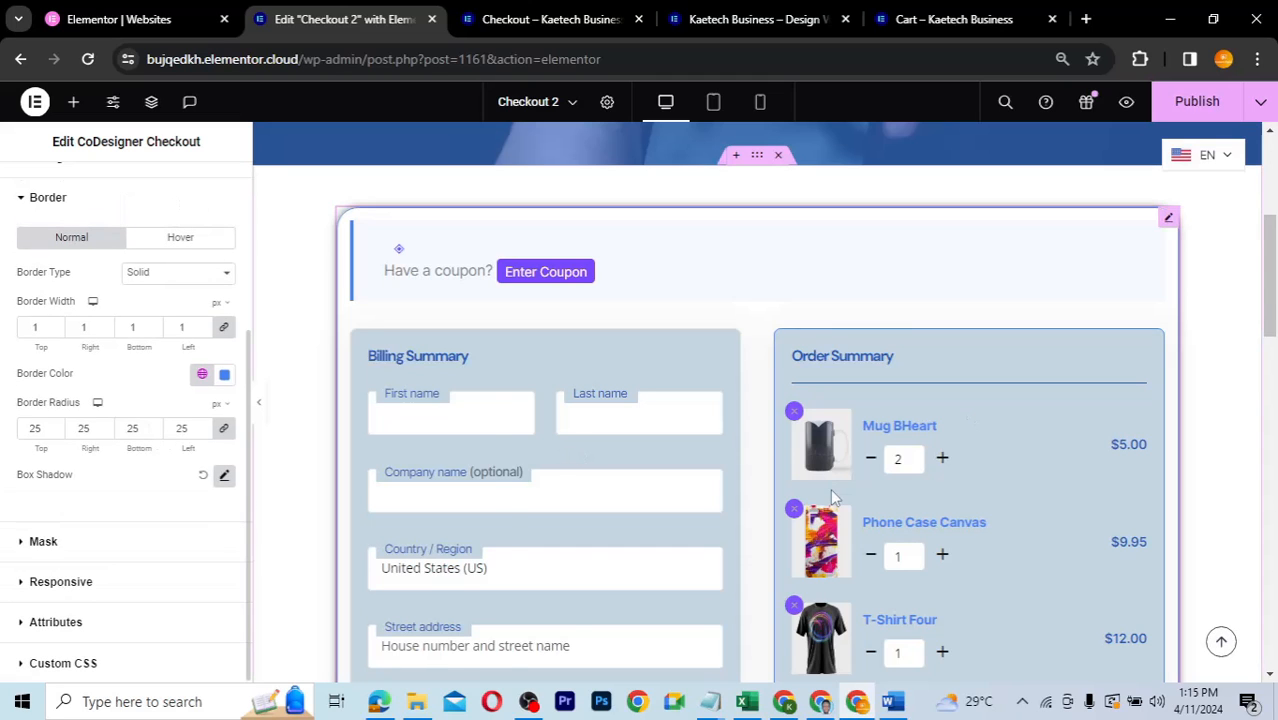
- Review the restyled checkout preview and publish the Checkout 2 page
scroll(831, 491, down, 7)
scroll(833, 497, up, 1)
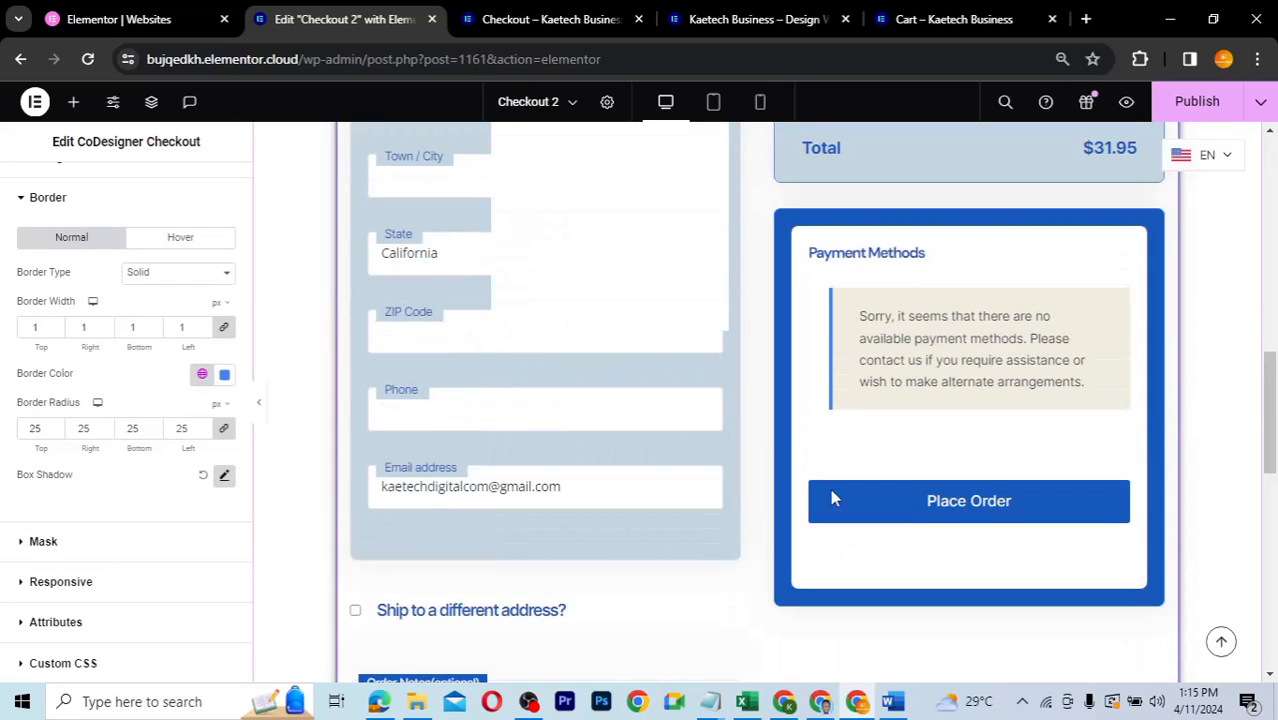
scroll(833, 497, up, 8)
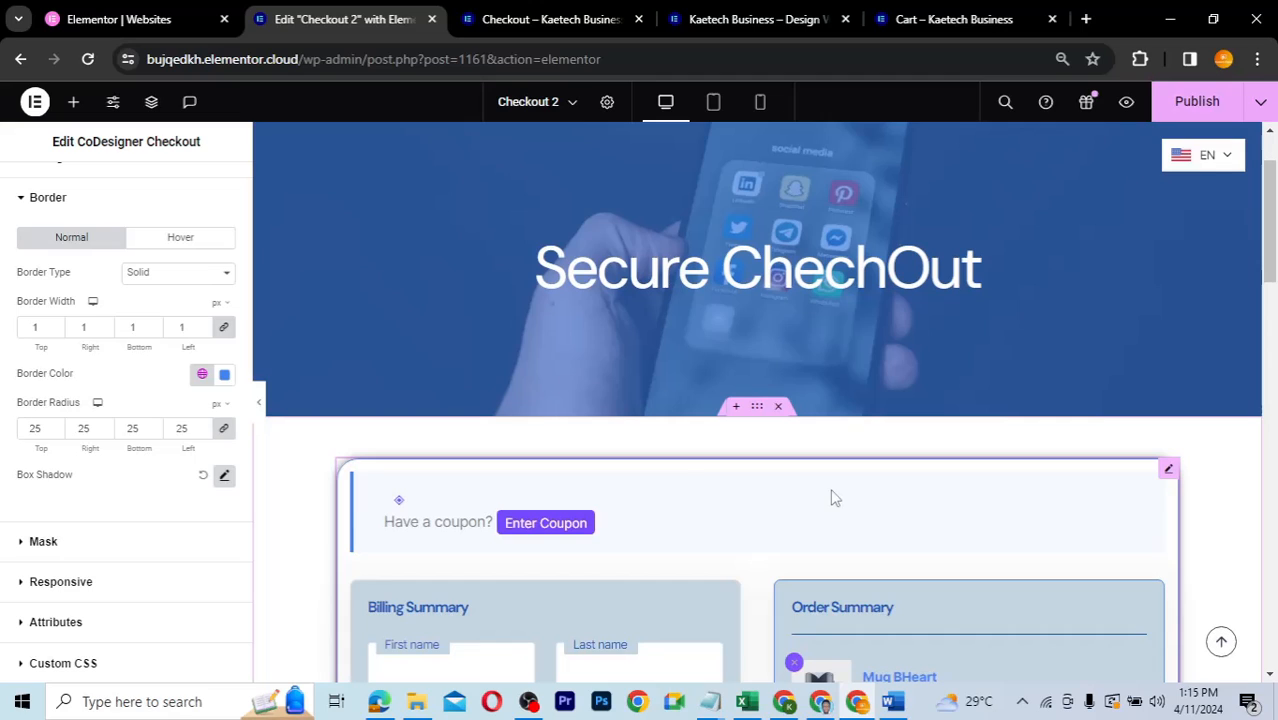
click(1197, 102)
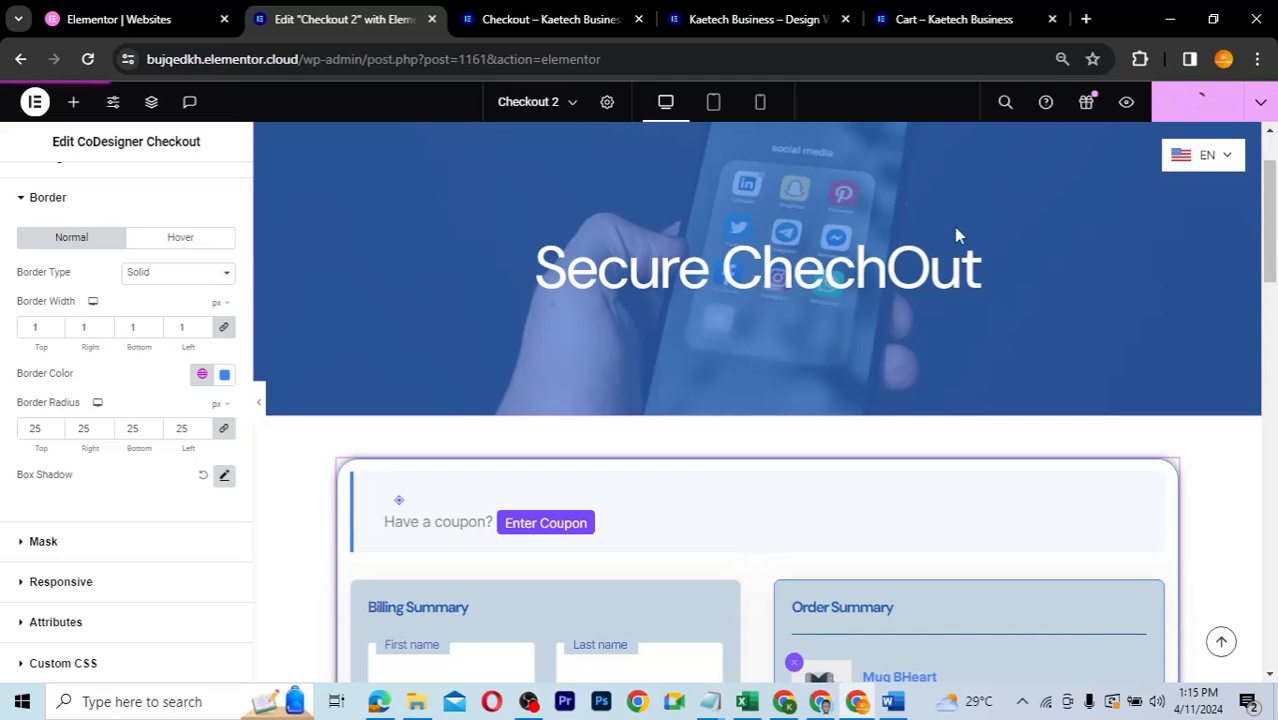
- Preview Checkout 2 at tablet, then mobile portrait width, scrolling through the checkout form
click(714, 104)
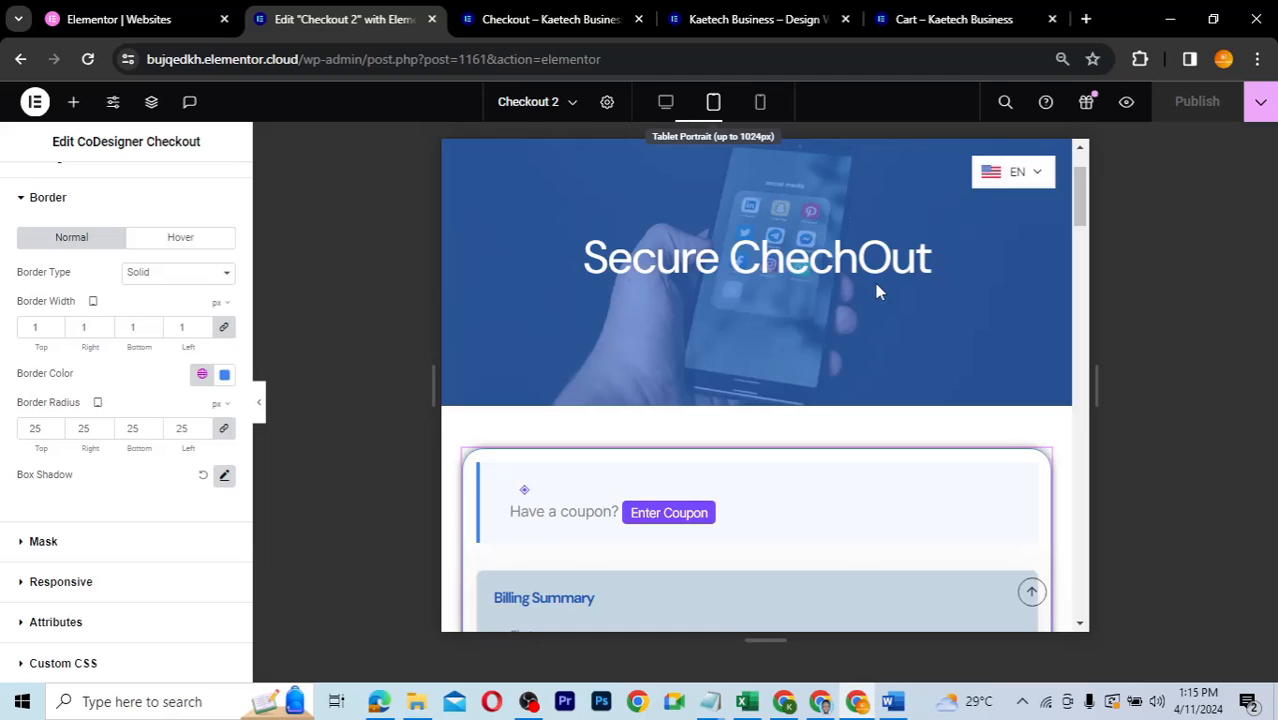
scroll(876, 287, down, 10)
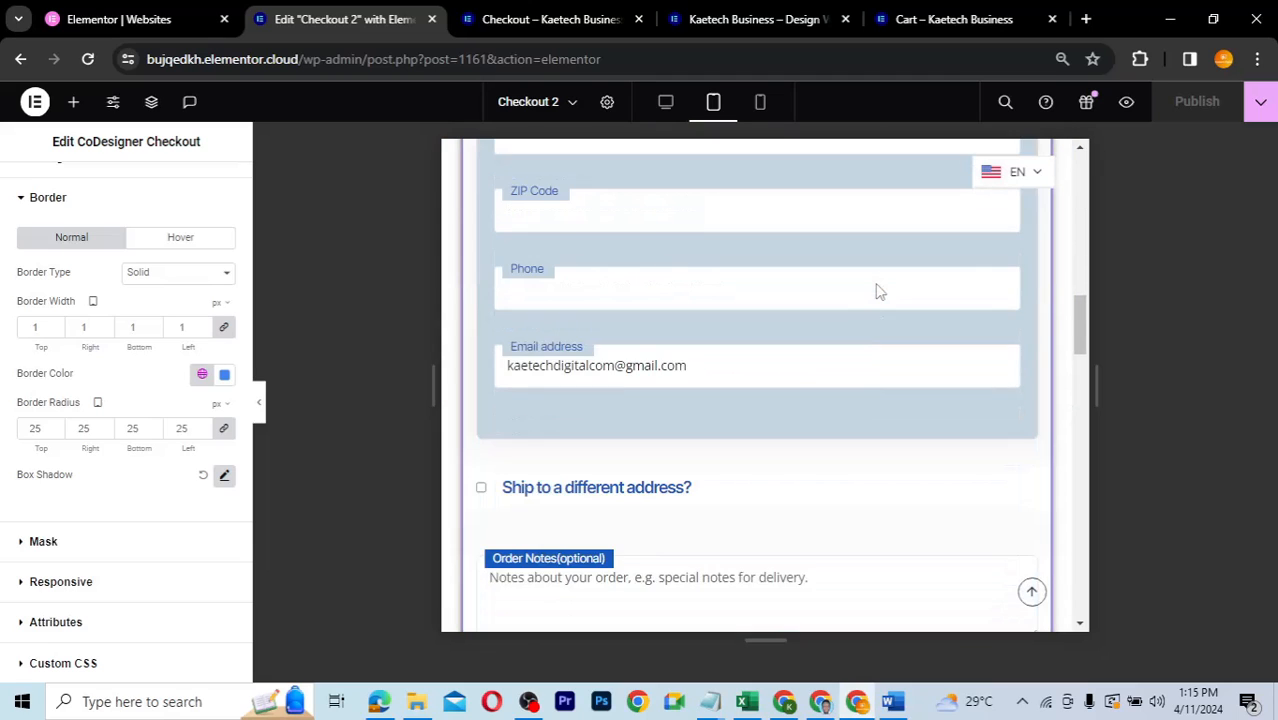
scroll(876, 290, down, 4)
scroll(876, 290, down, 6)
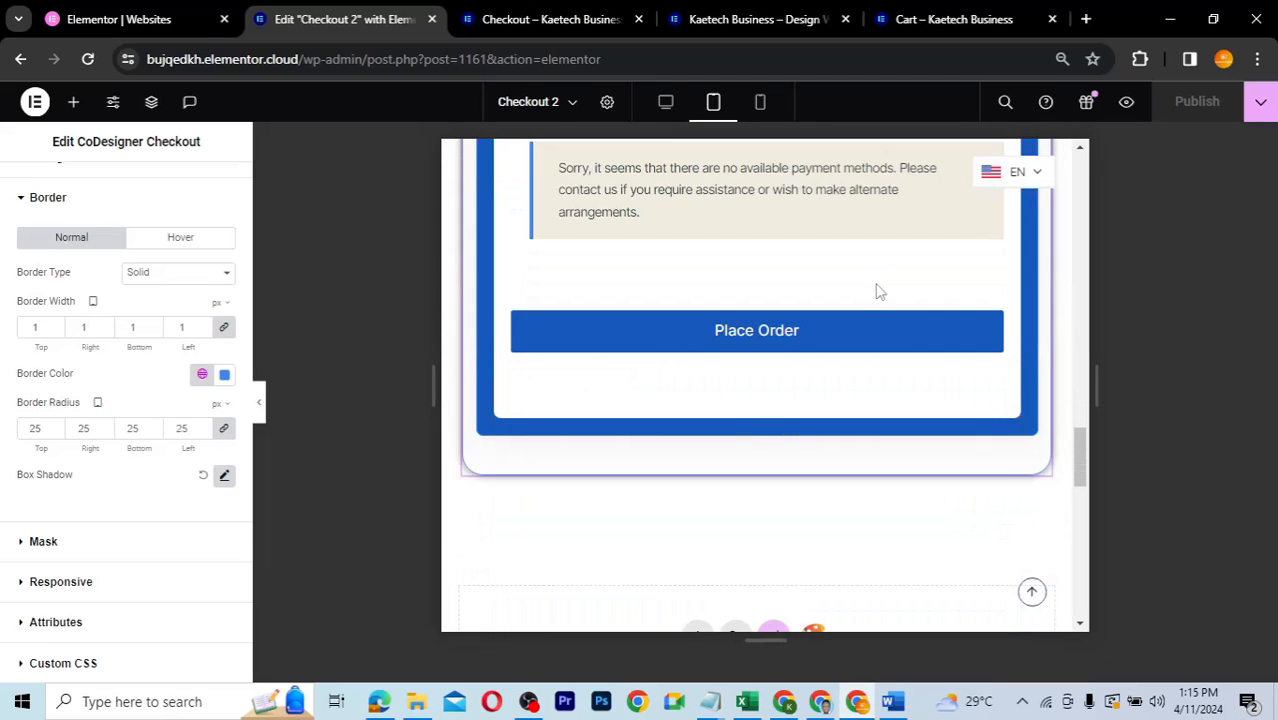
scroll(876, 286, up, 8)
click(760, 102)
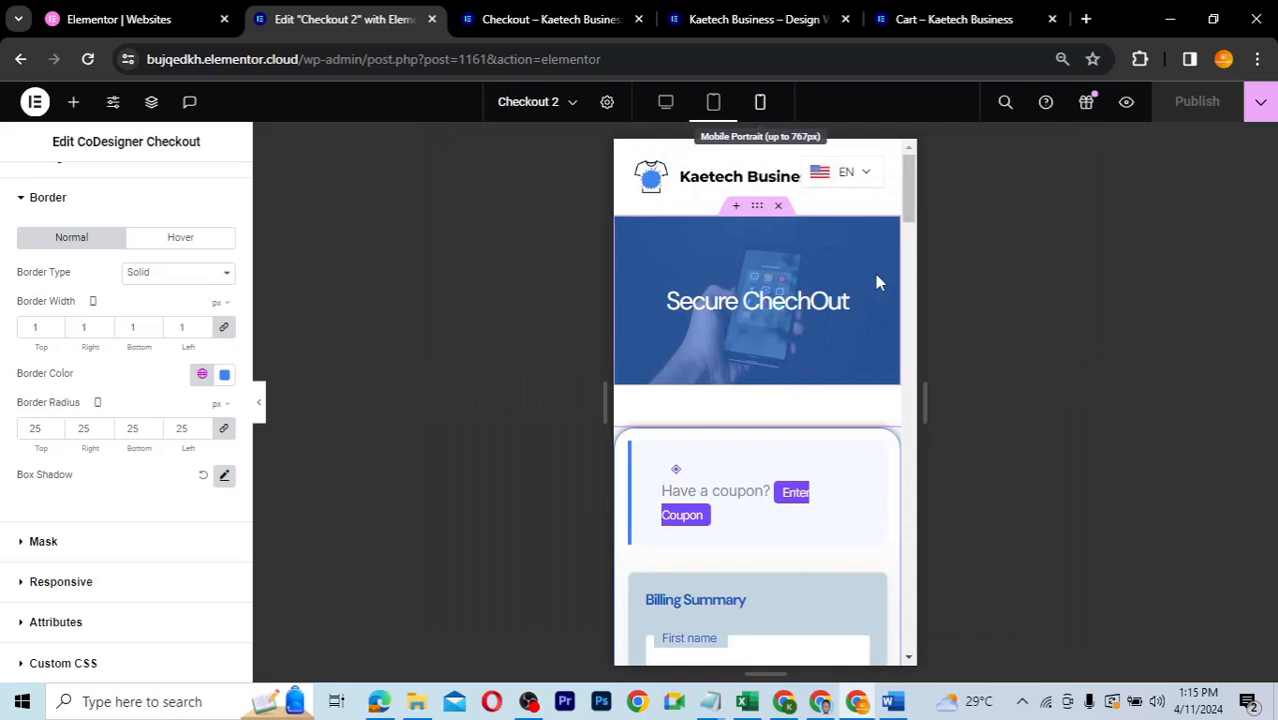
scroll(758, 373, down, 5)
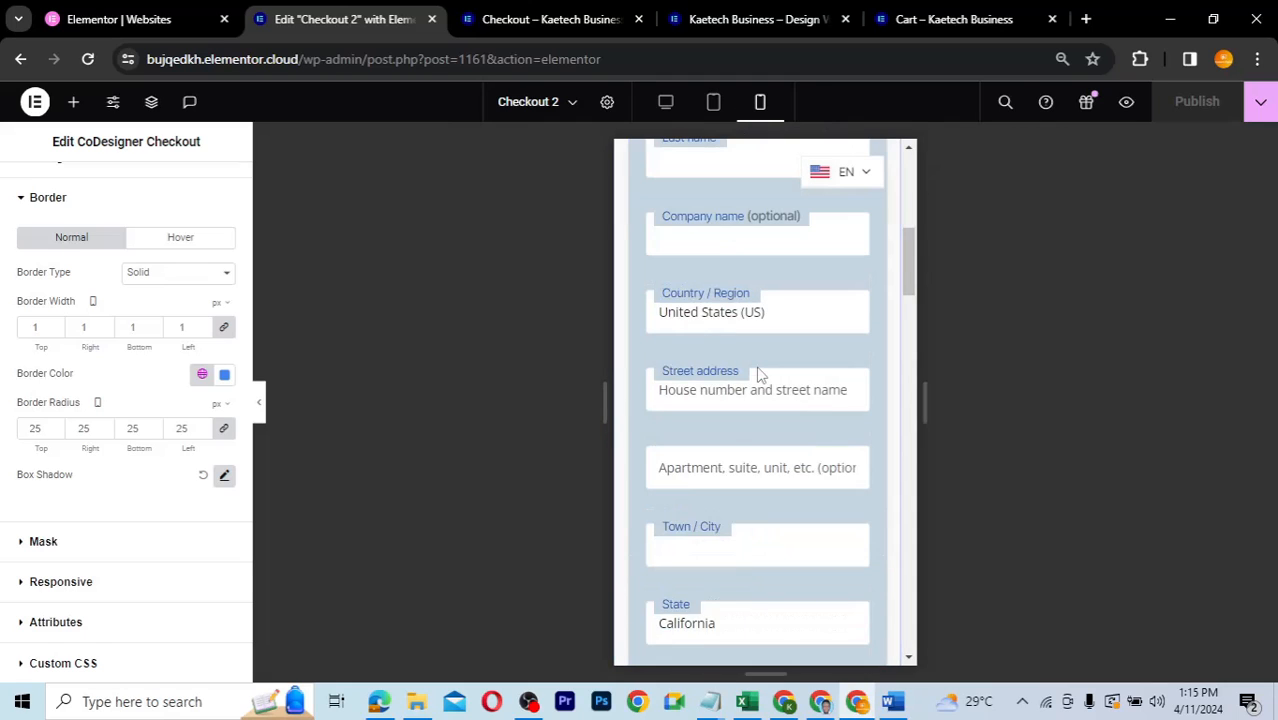
scroll(758, 373, down, 4)
scroll(758, 374, down, 6)
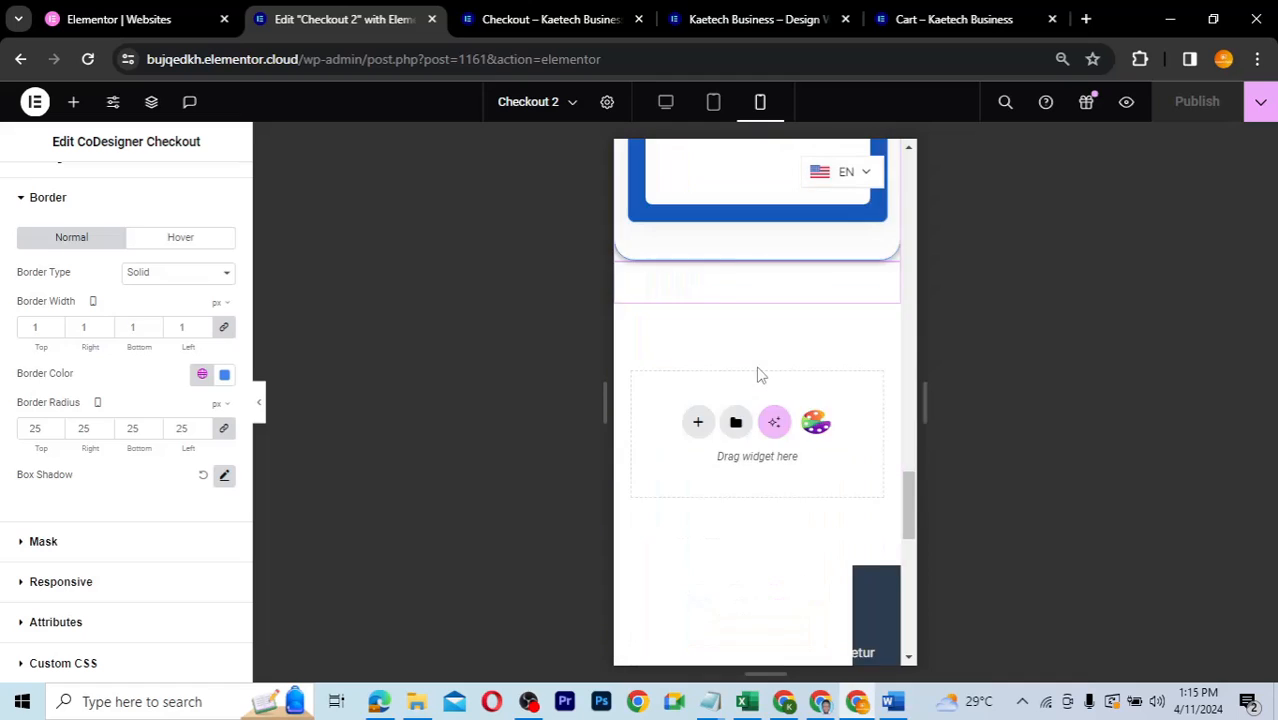
scroll(758, 374, up, 4)
scroll(759, 374, up, 5)
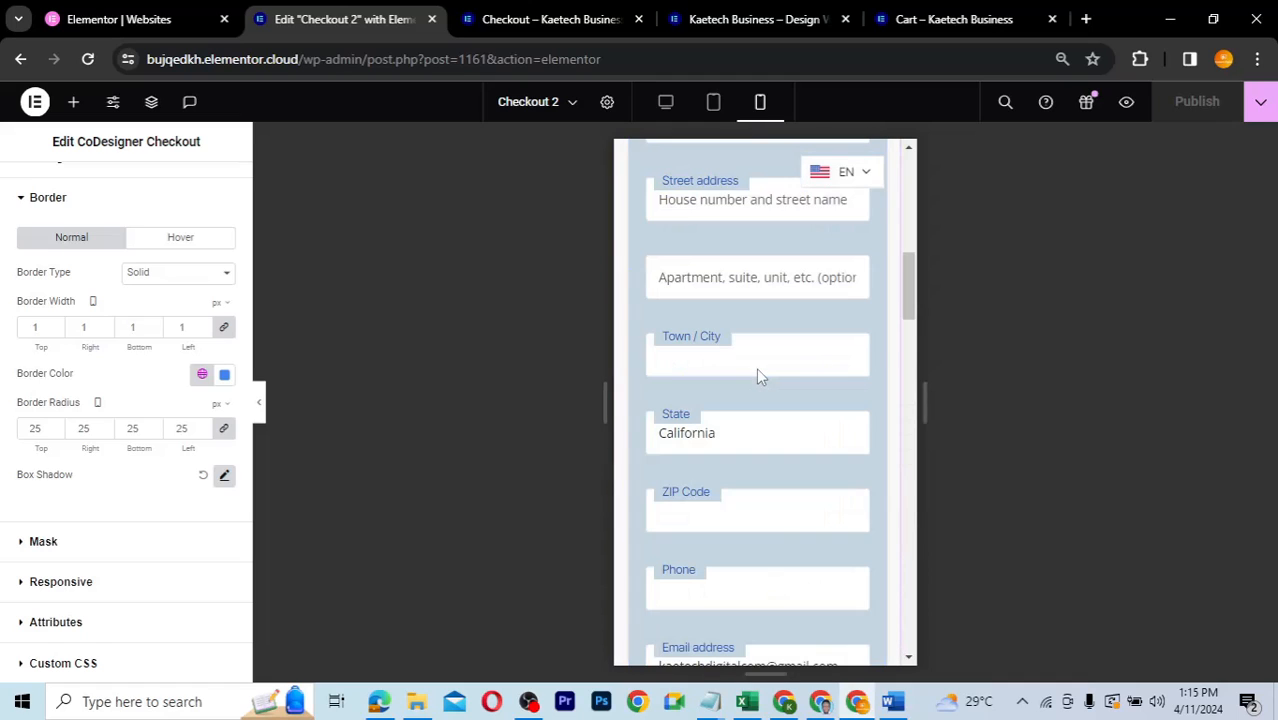
scroll(757, 376, up, 5)
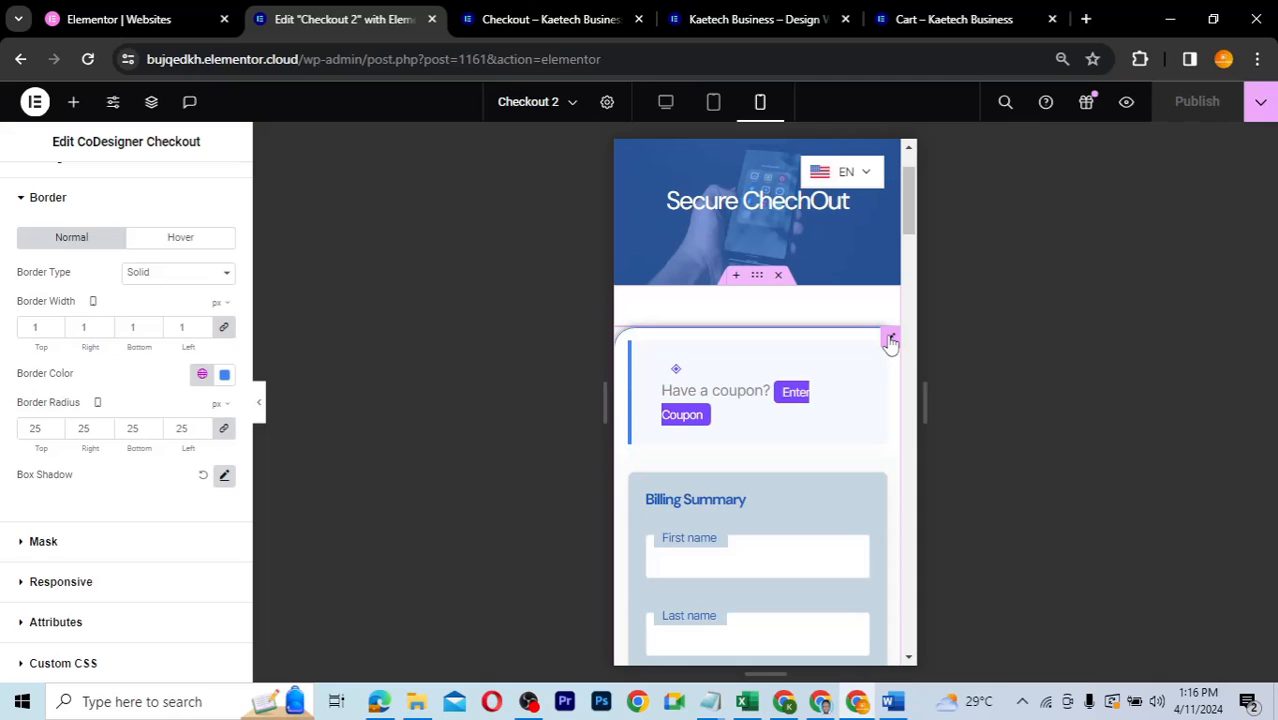
- Set the checkout container's unlinked mobile padding to 25 top and bottom, 10 left and right
click(757, 277)
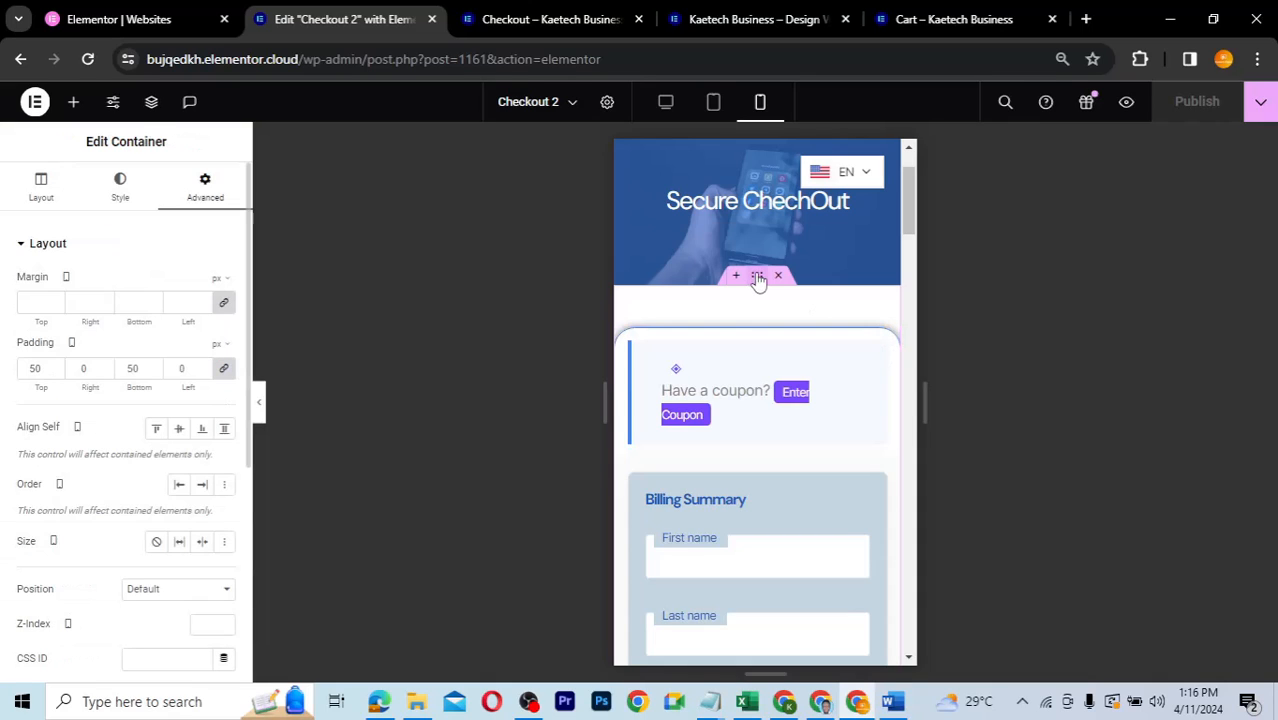
click(224, 369)
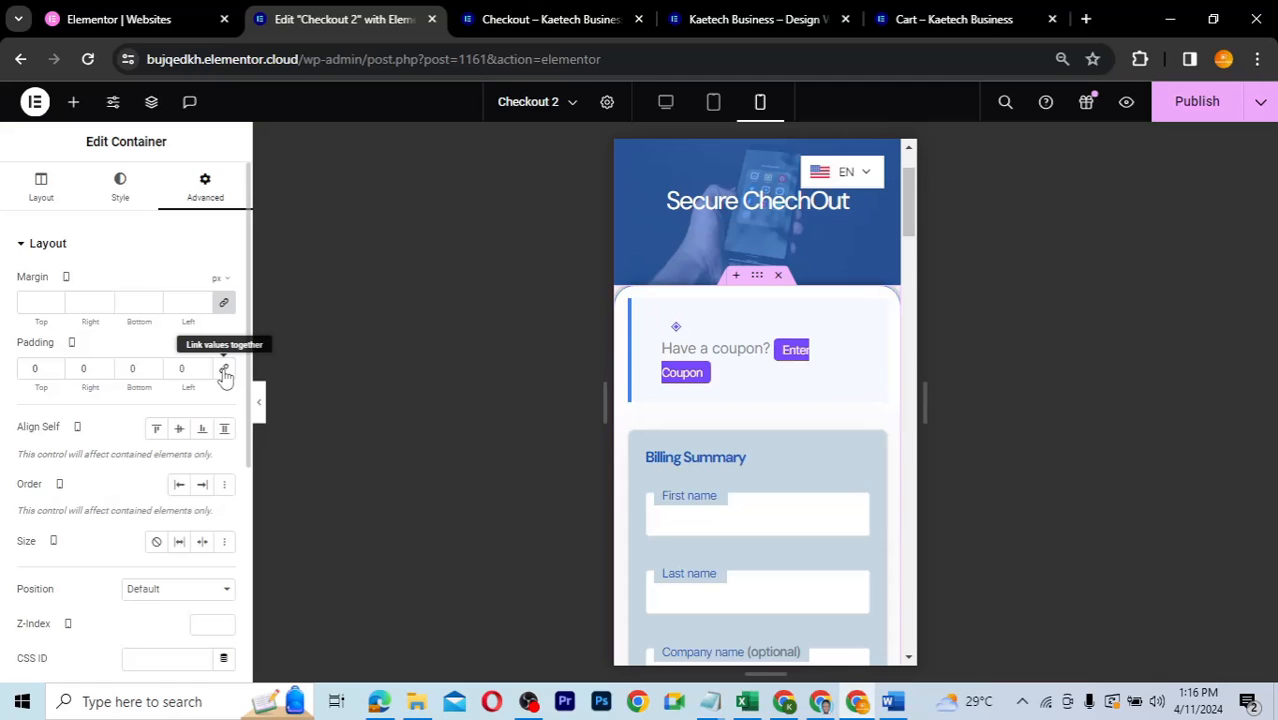
click(25, 372)
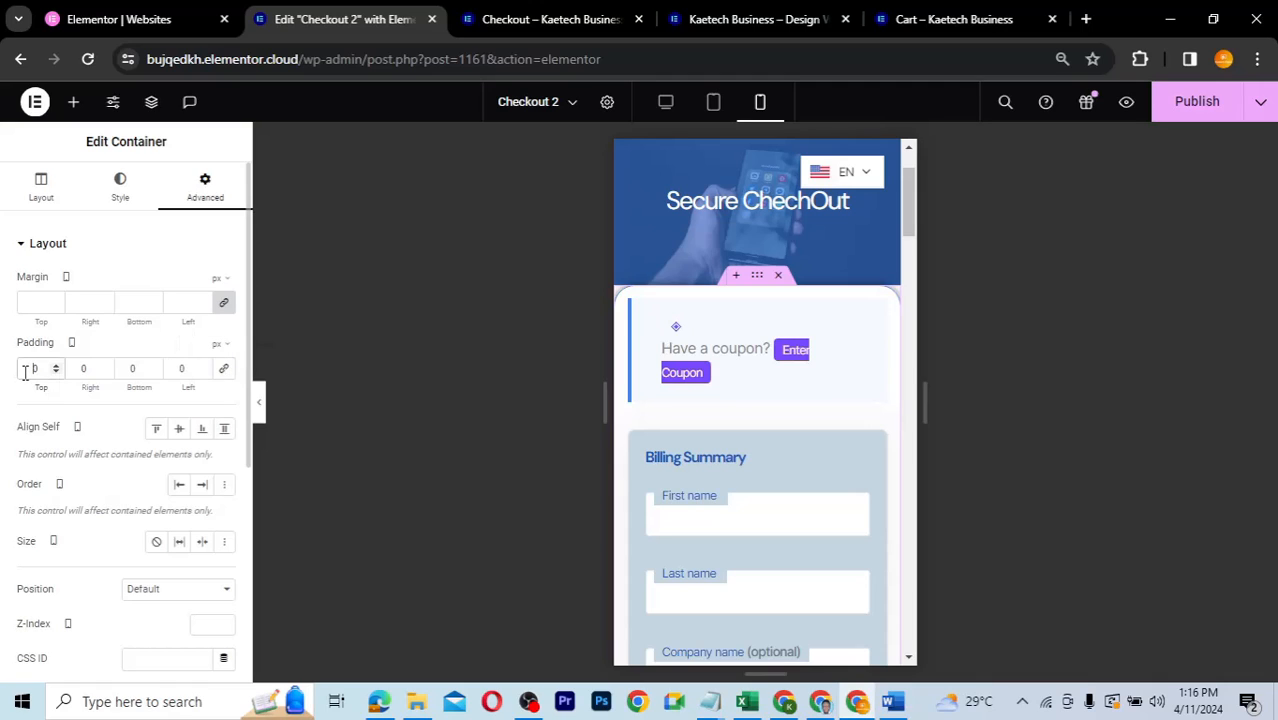
text(15)
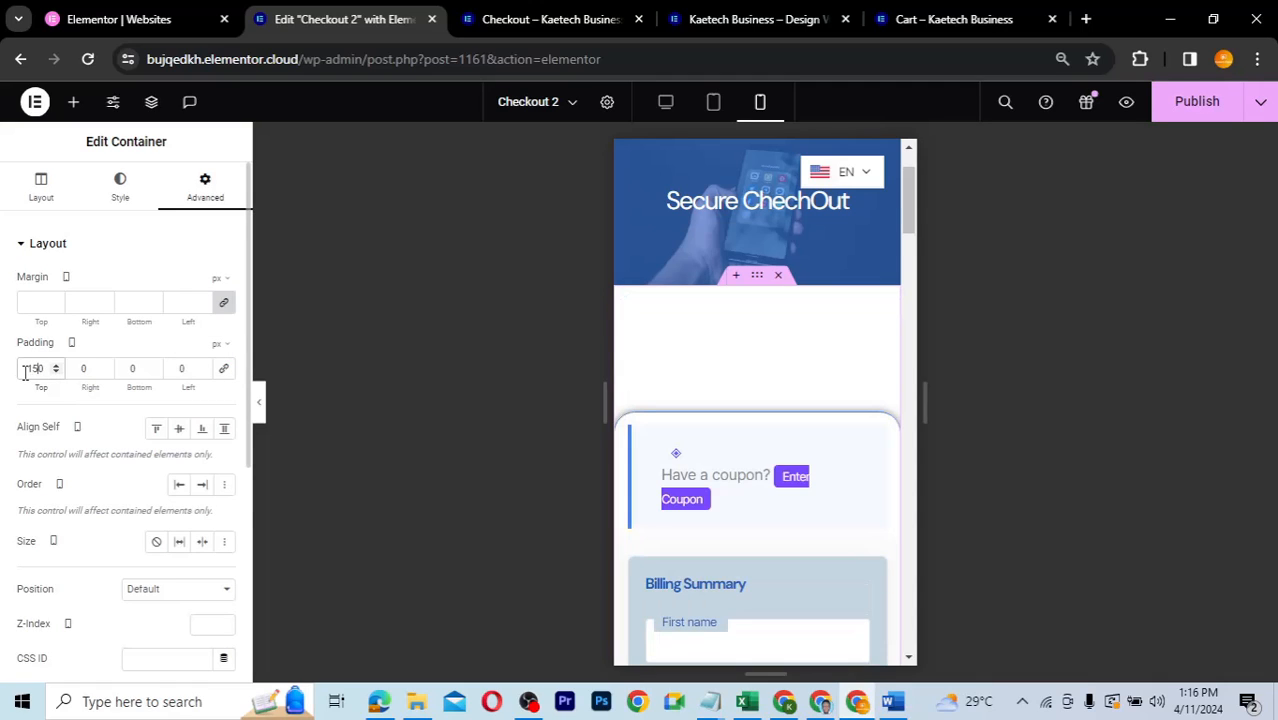
key(BackSpace)
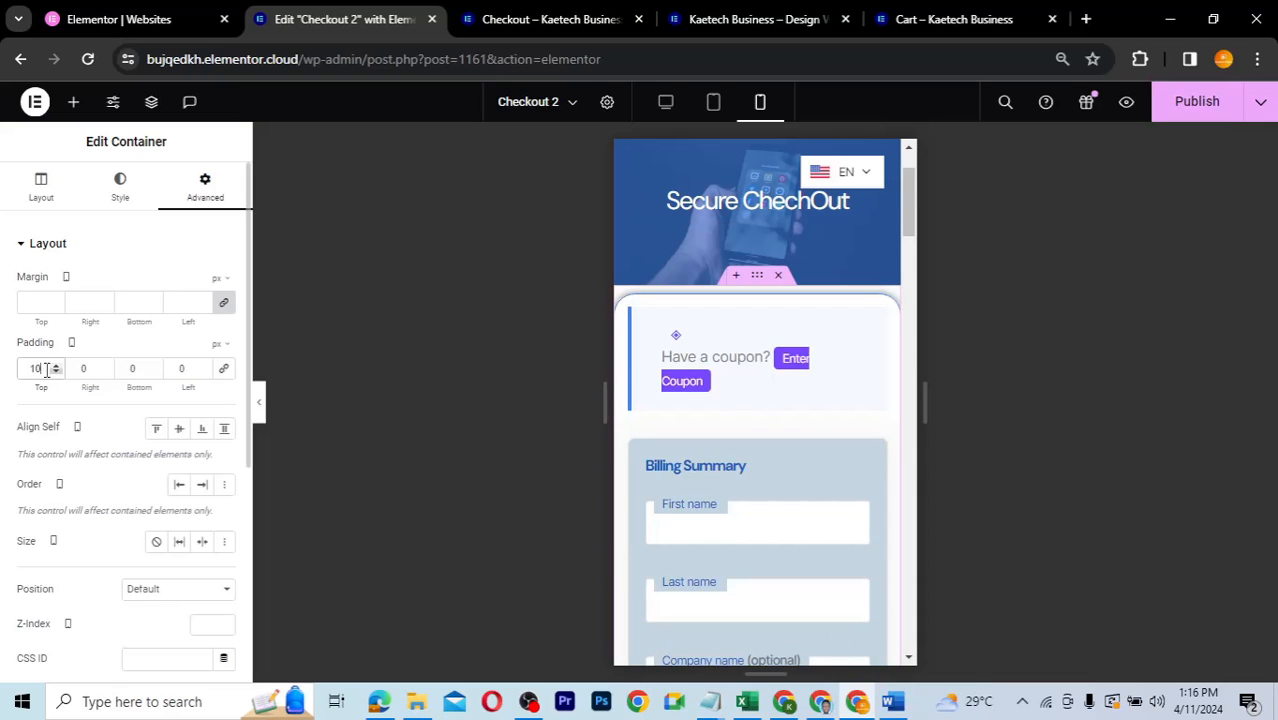
drag(40, 369, 22, 370)
text(25)
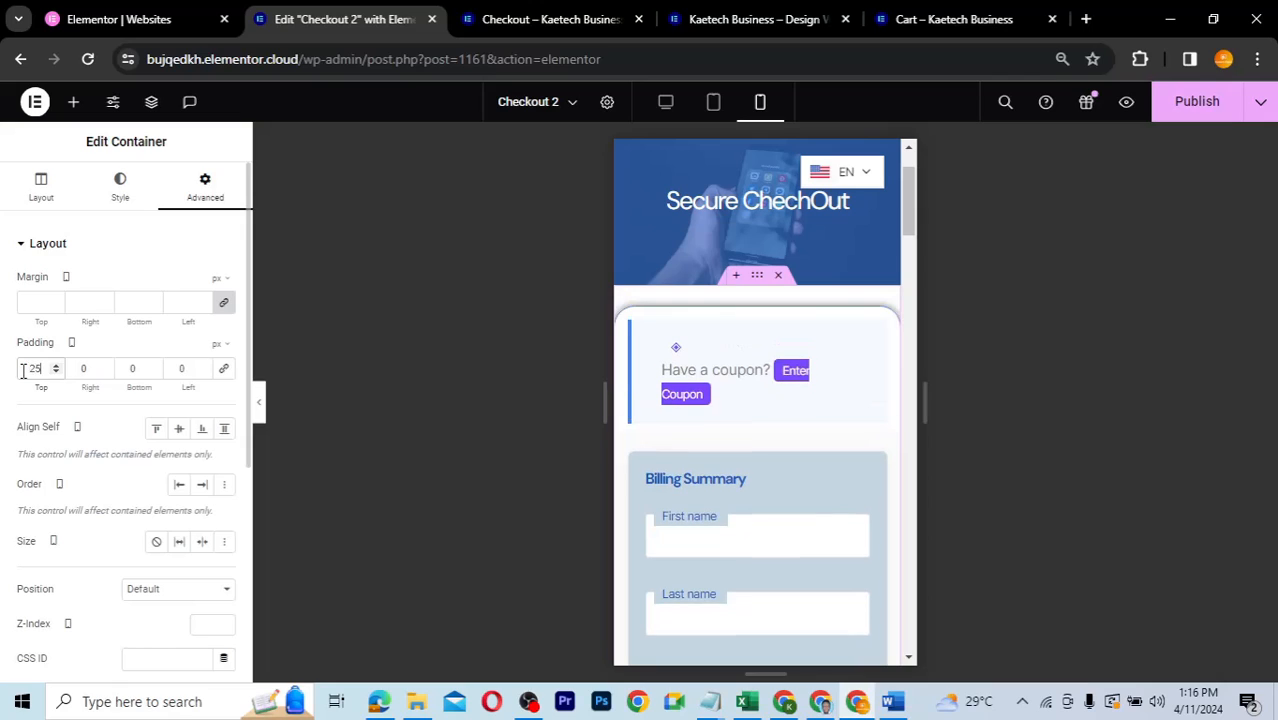
click(83, 369)
text(10)
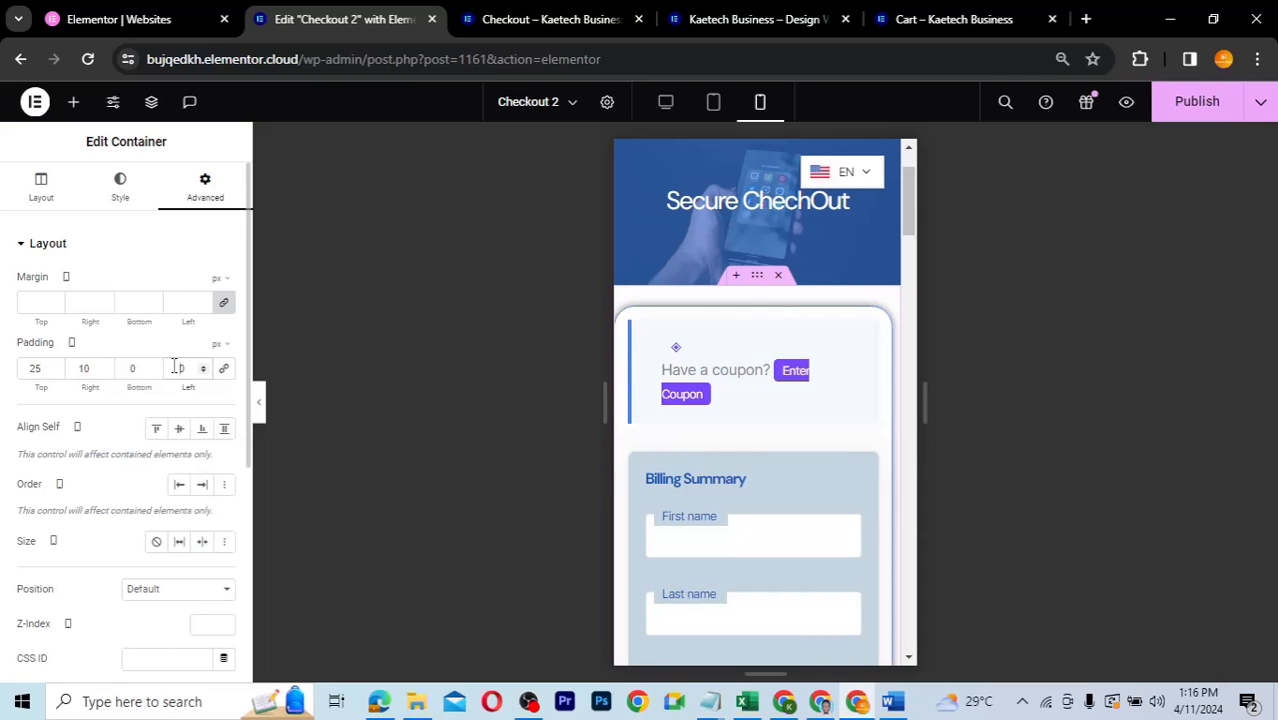
text(1)
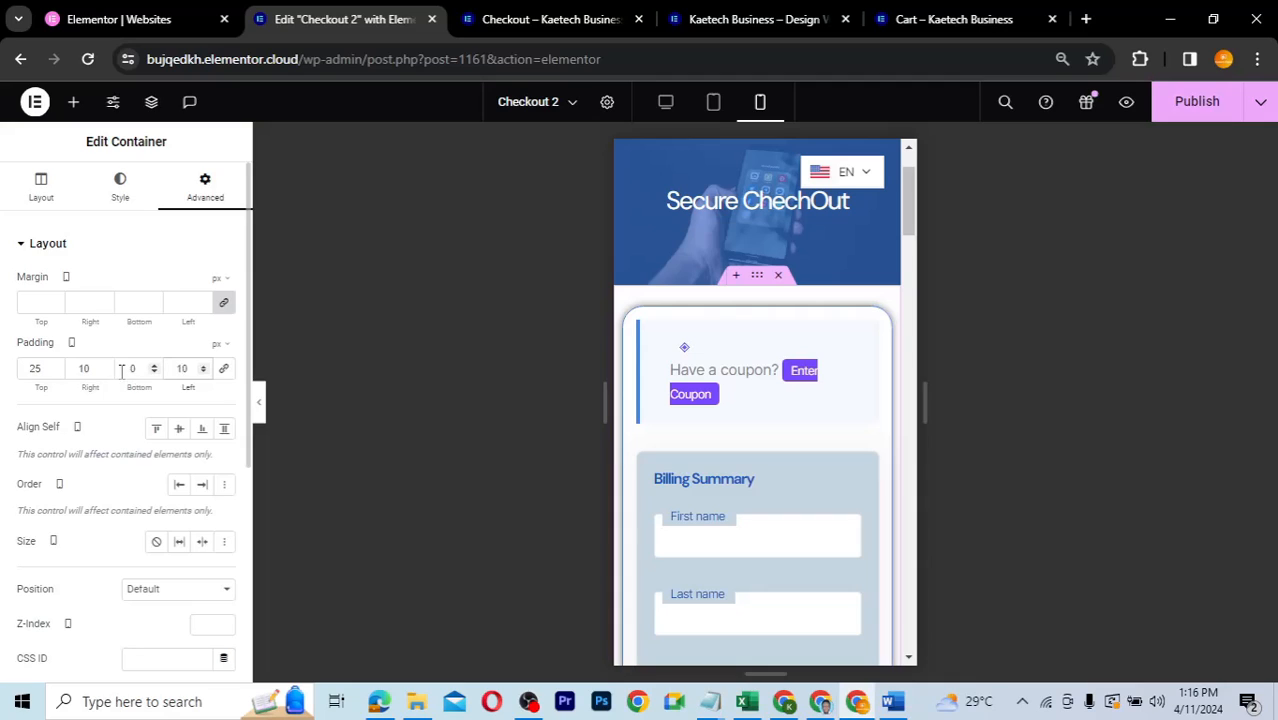
click(122, 371)
double_click(126, 369)
text(25)
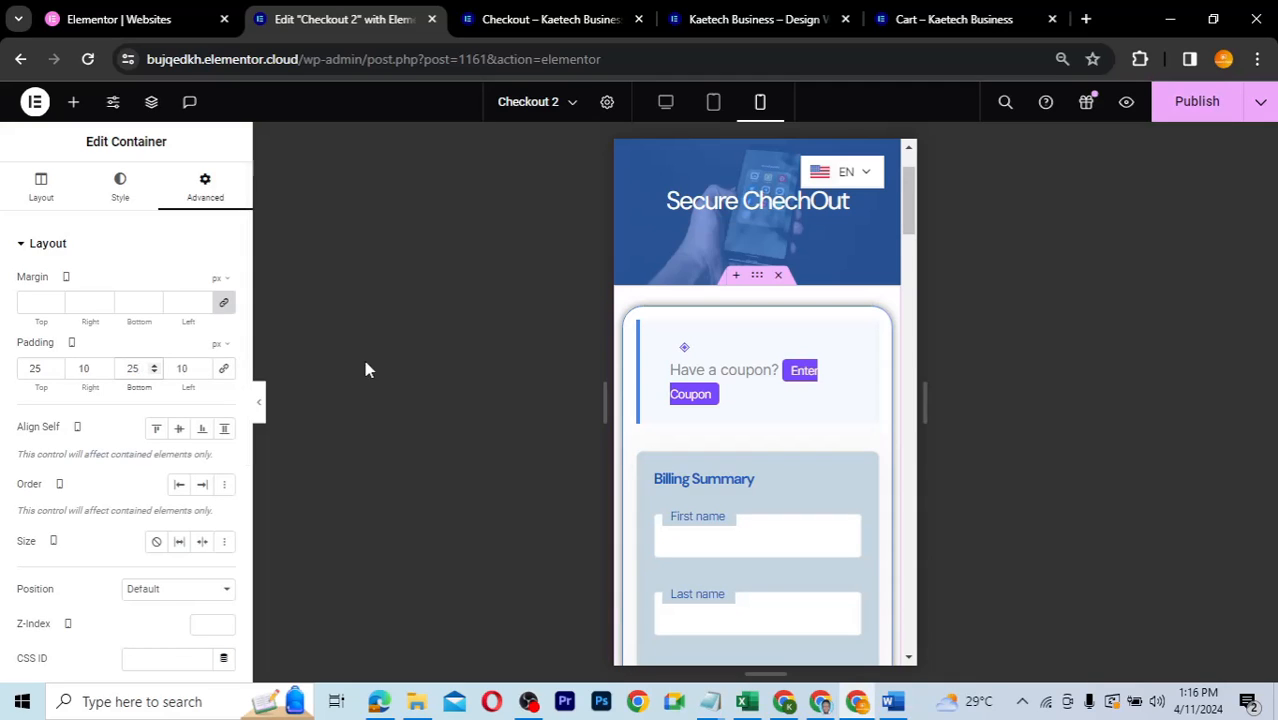
click(259, 405)
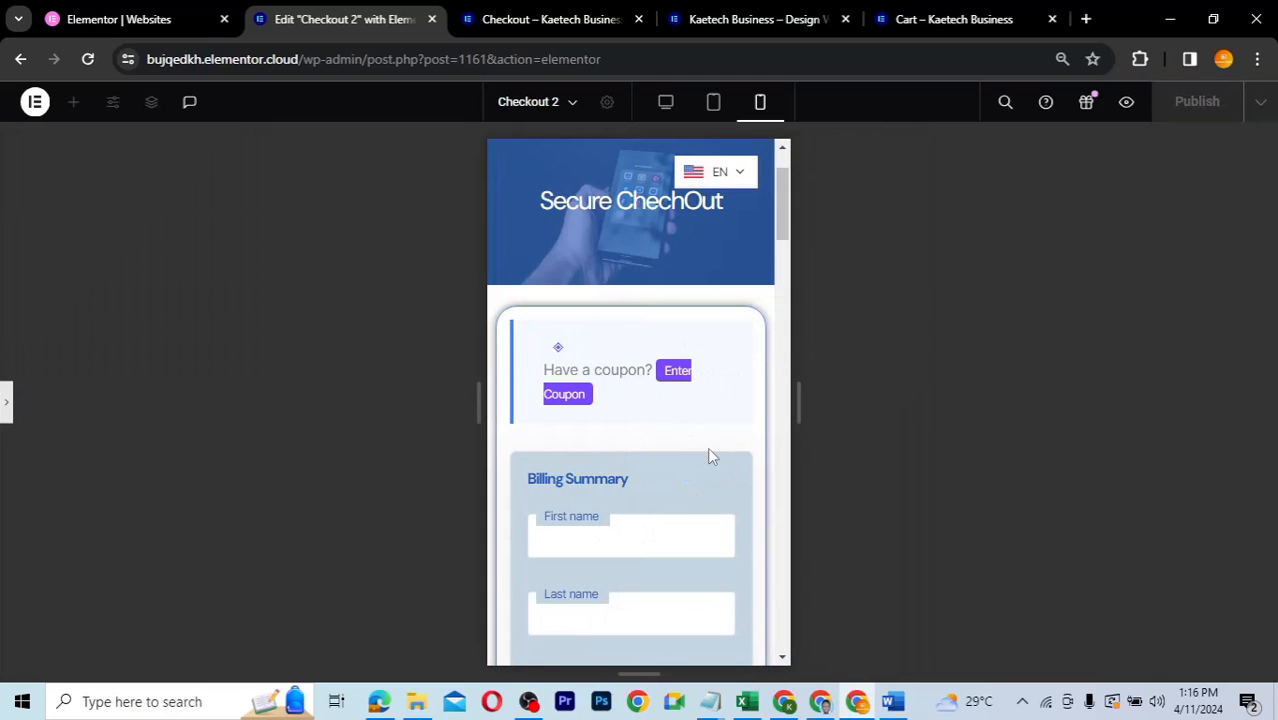
- Review the padded mobile checkout preview, restore the editing panel, then switch to the live 'Checkout – Kaetech Business' page
scroll(708, 450, down, 4)
scroll(710, 456, down, 10)
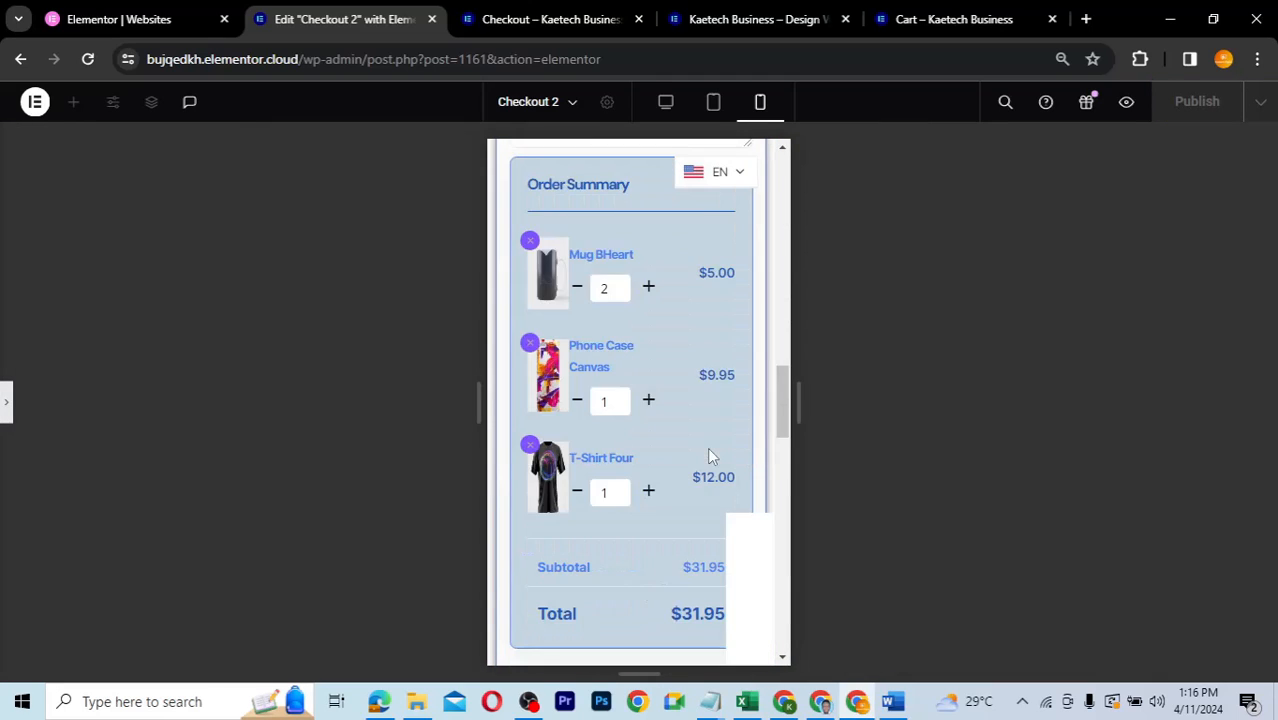
scroll(710, 456, down, 5)
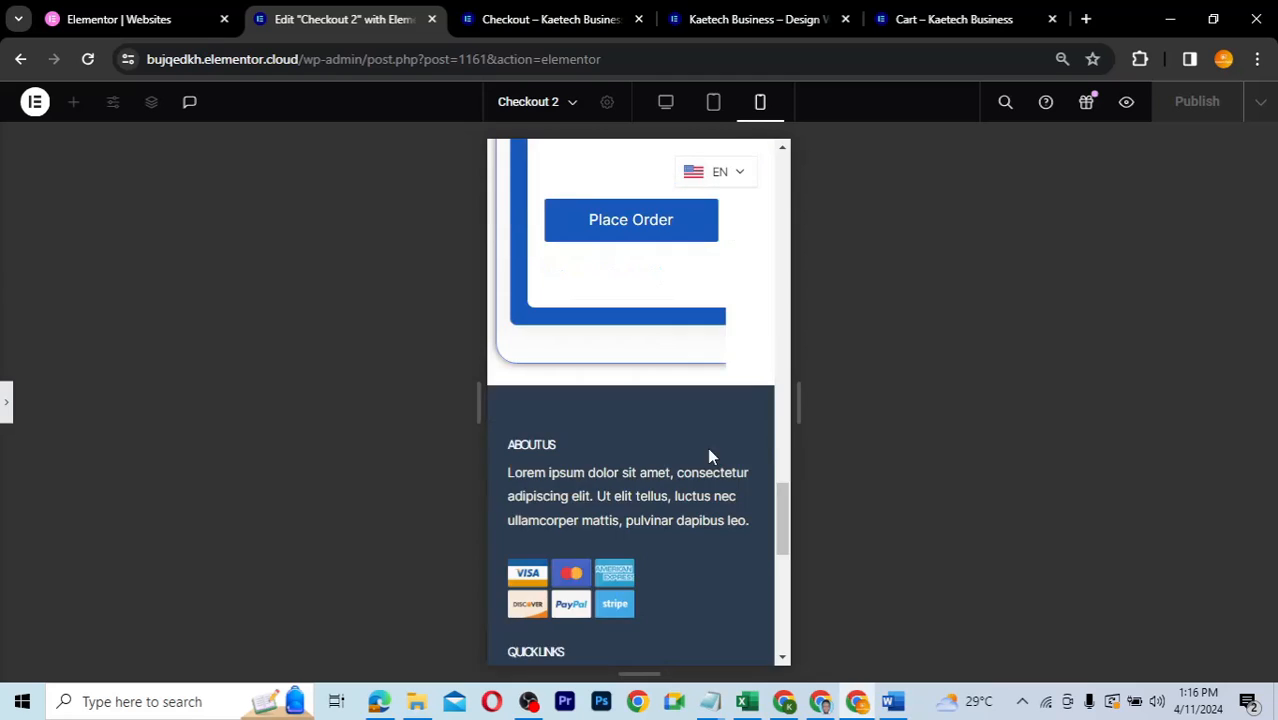
scroll(710, 456, up, 7)
scroll(708, 456, up, 5)
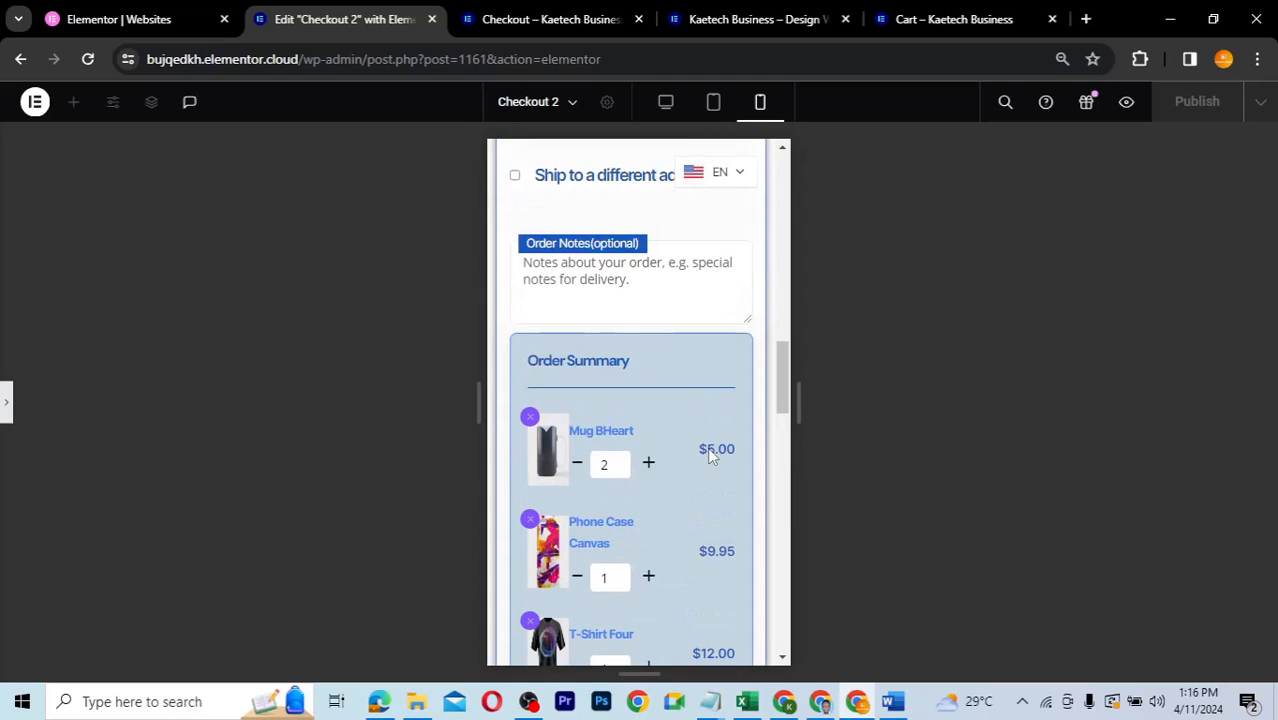
scroll(708, 456, up, 5)
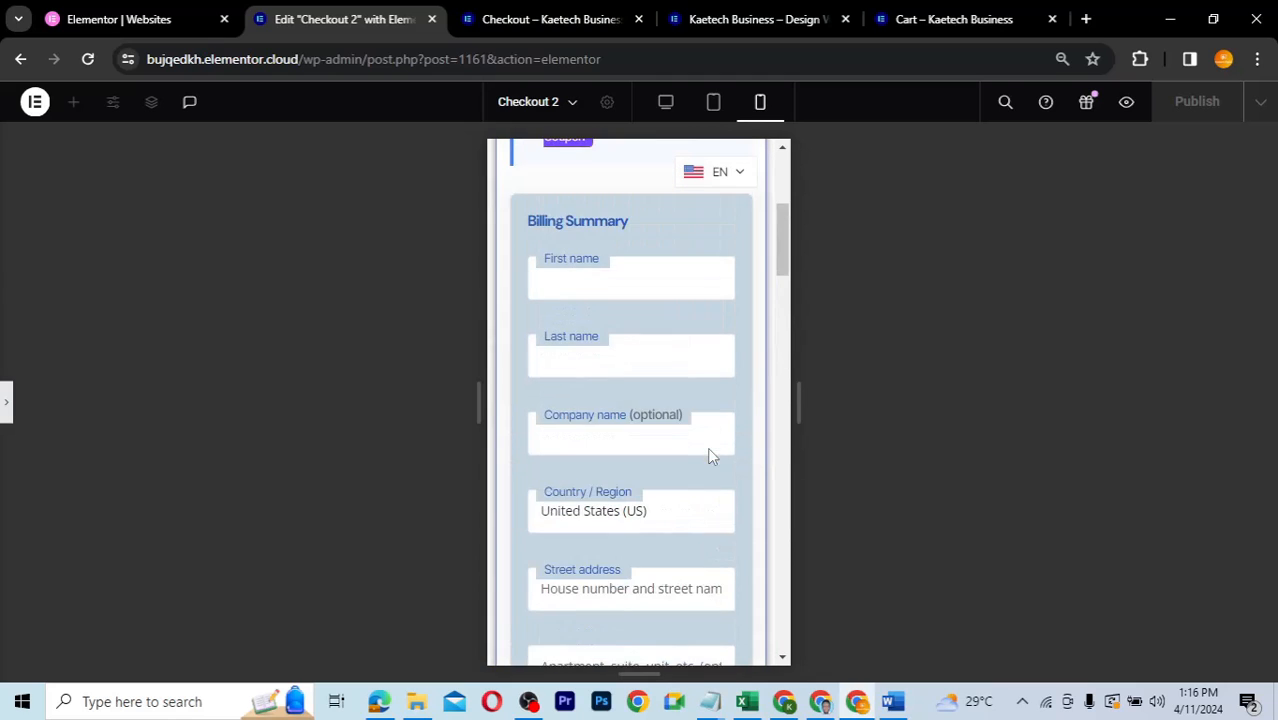
scroll(700, 420, down, 10)
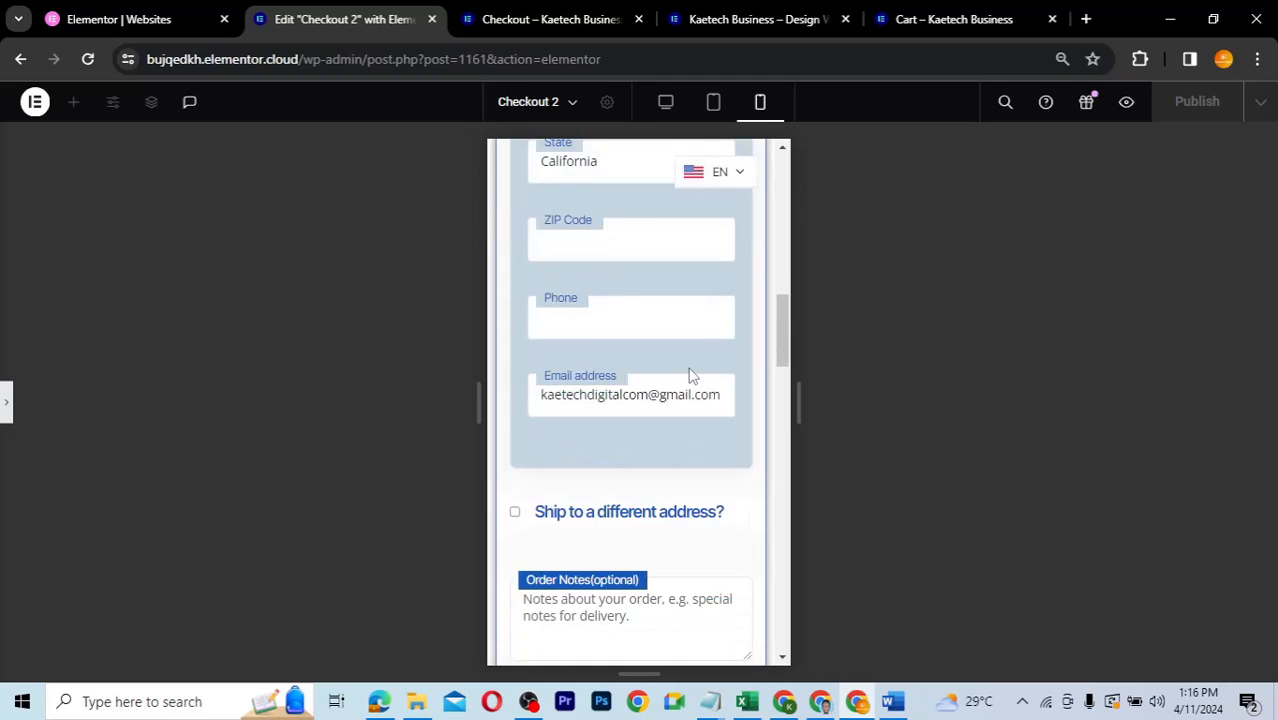
click(7, 412)
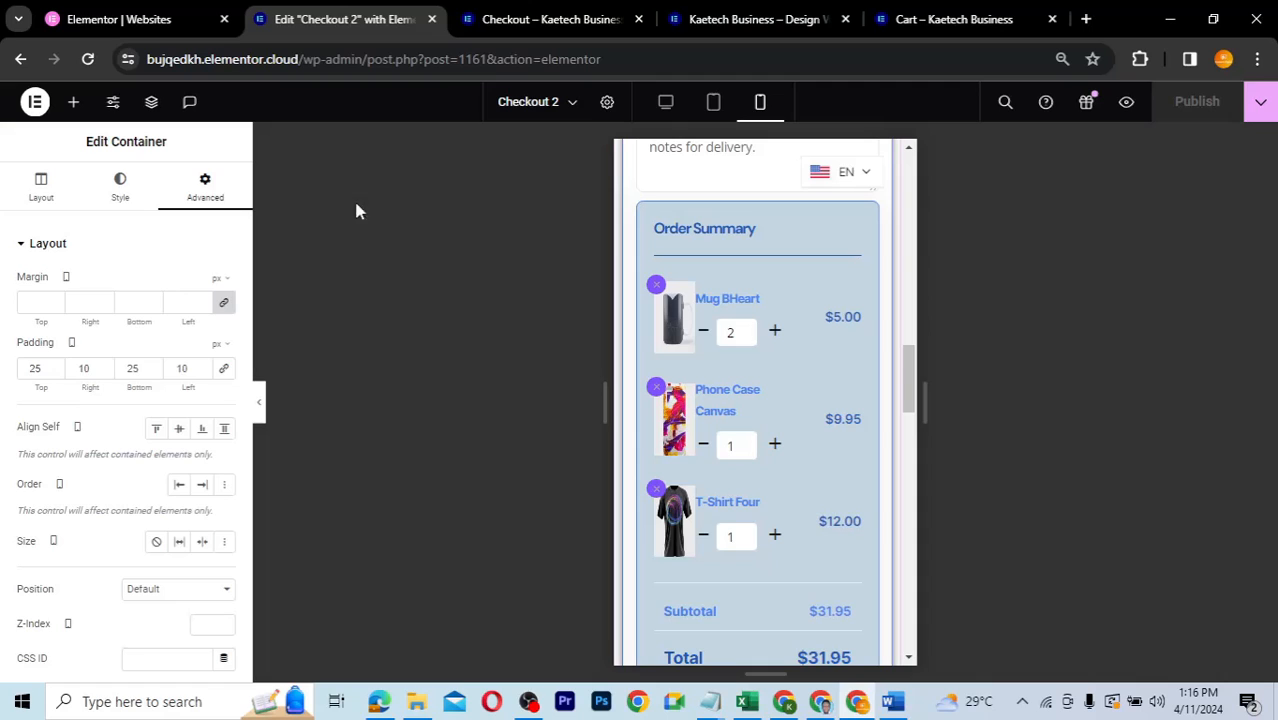
click(528, 22)
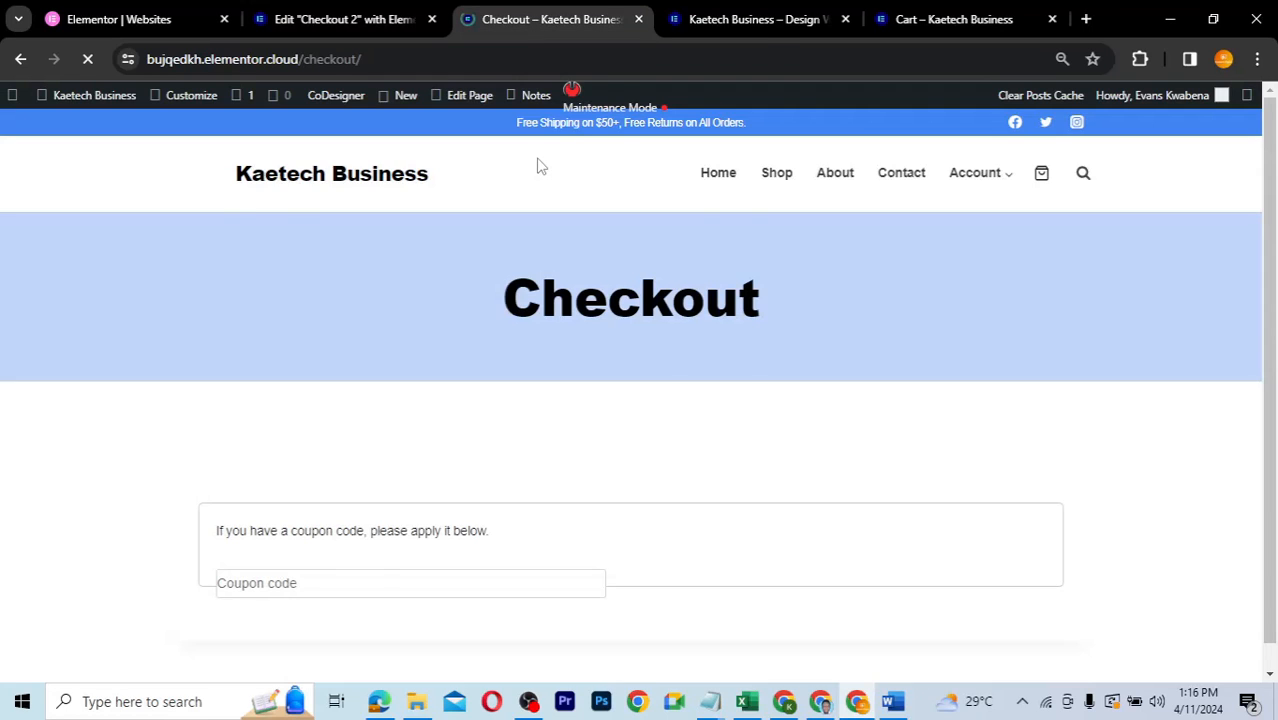
- Go to the store's Shop page and add T-Shirt Two to the cart
scroll(638, 281, down, 4)
scroll(1047, 254, up, 4)
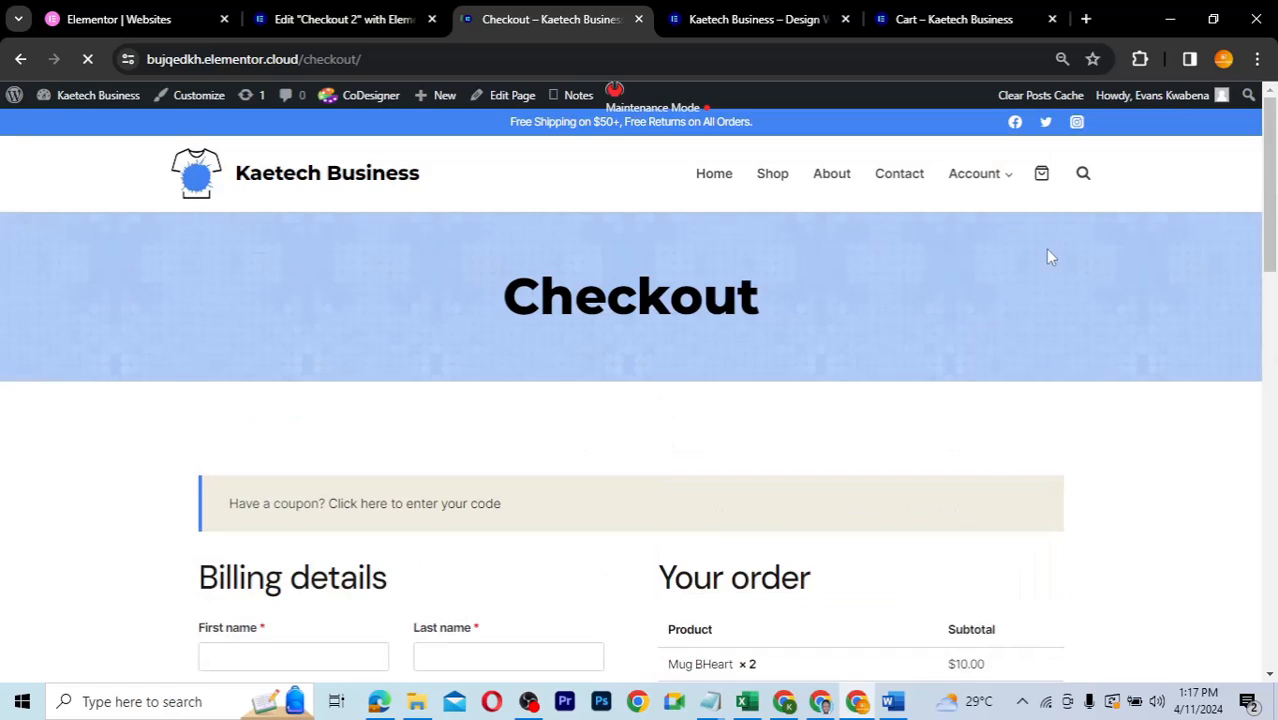
click(773, 173)
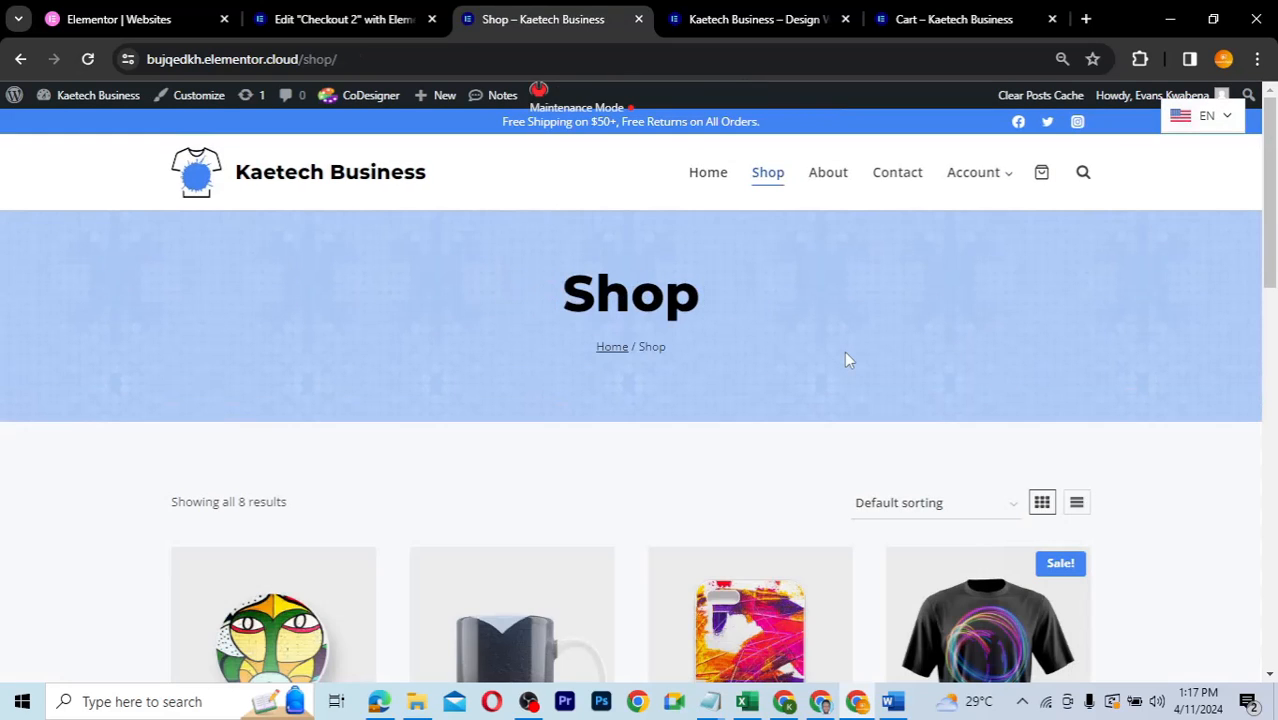
scroll(846, 360, down, 2)
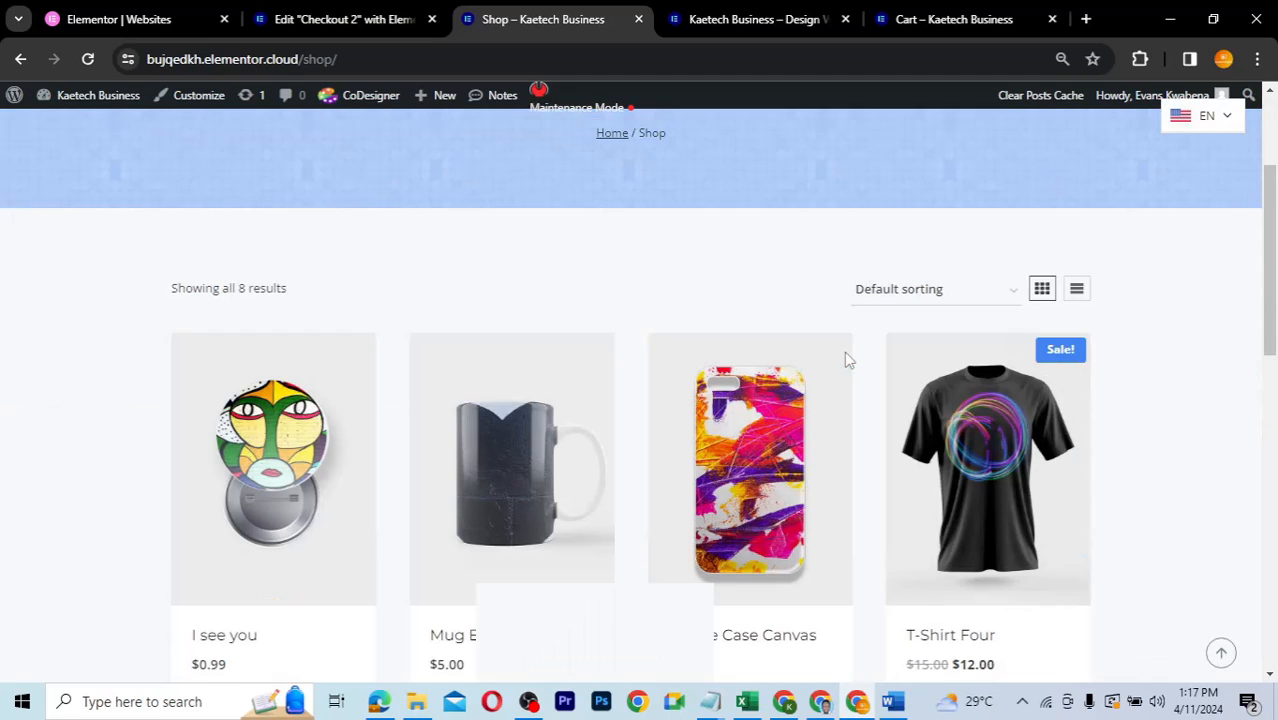
scroll(846, 360, down, 3)
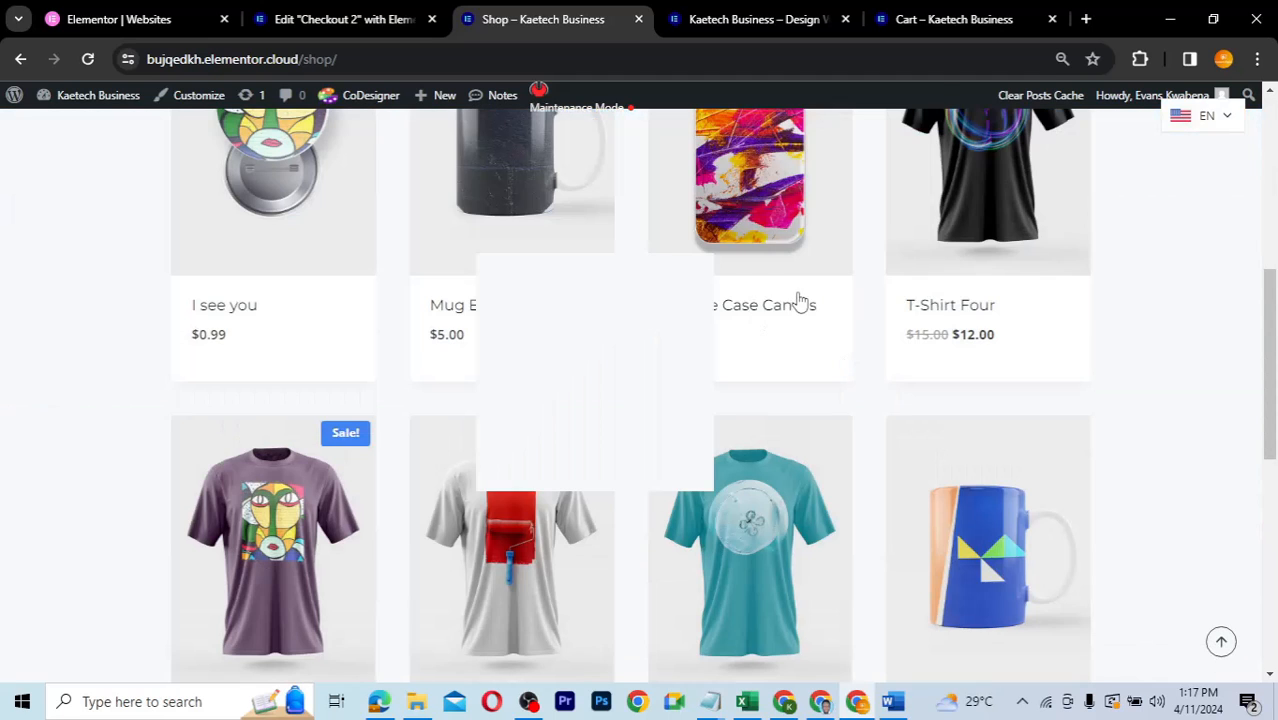
scroll(841, 423, down, 2)
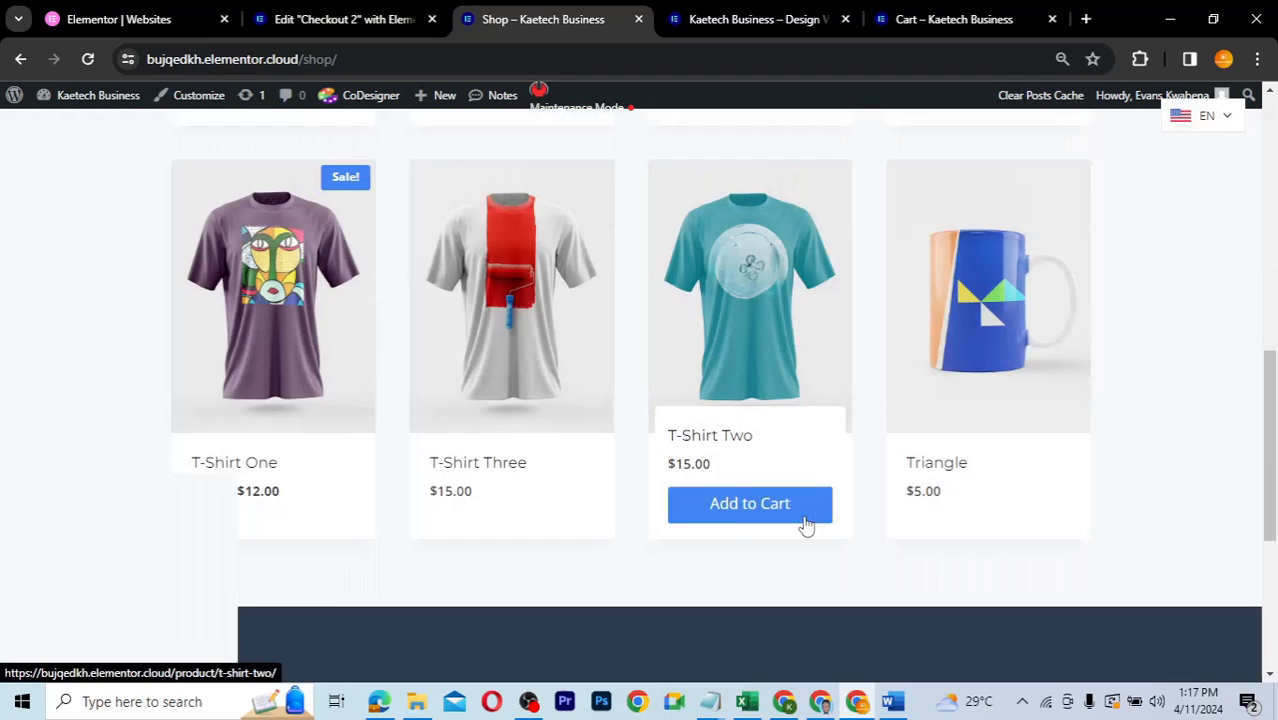
click(745, 515)
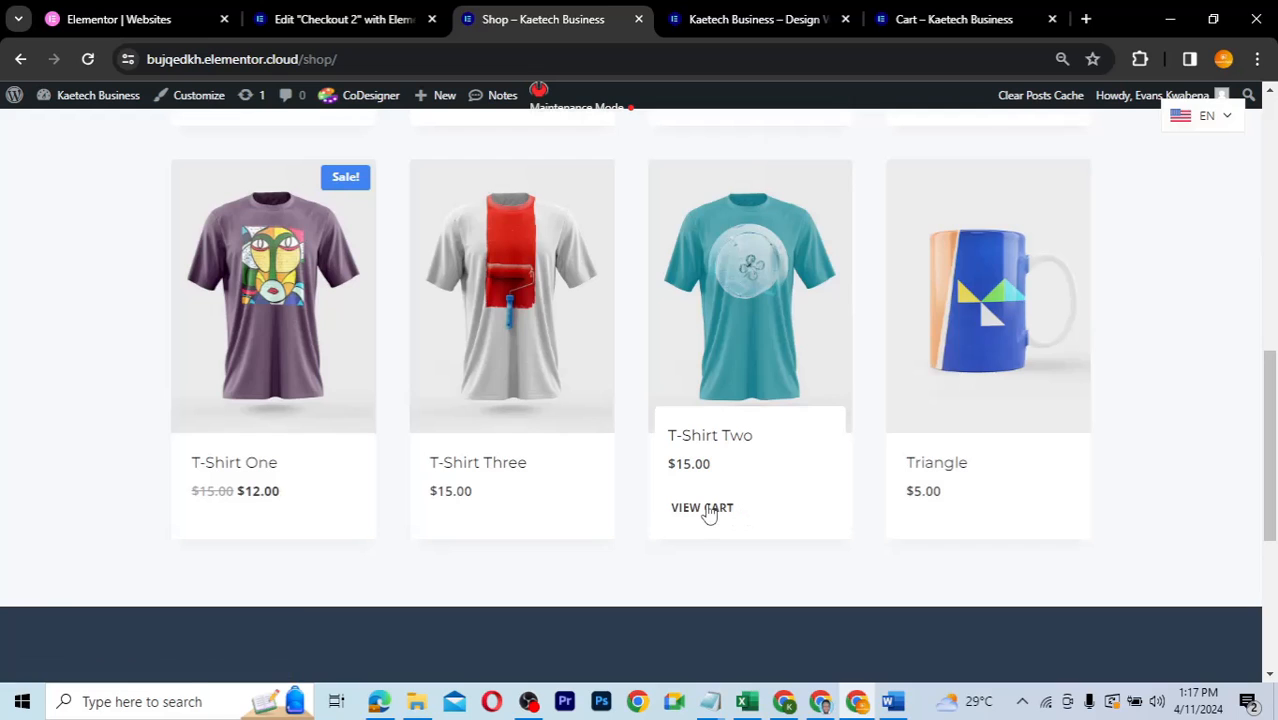
- View the cart, proceed to checkout, and look over the Checkout page
click(706, 512)
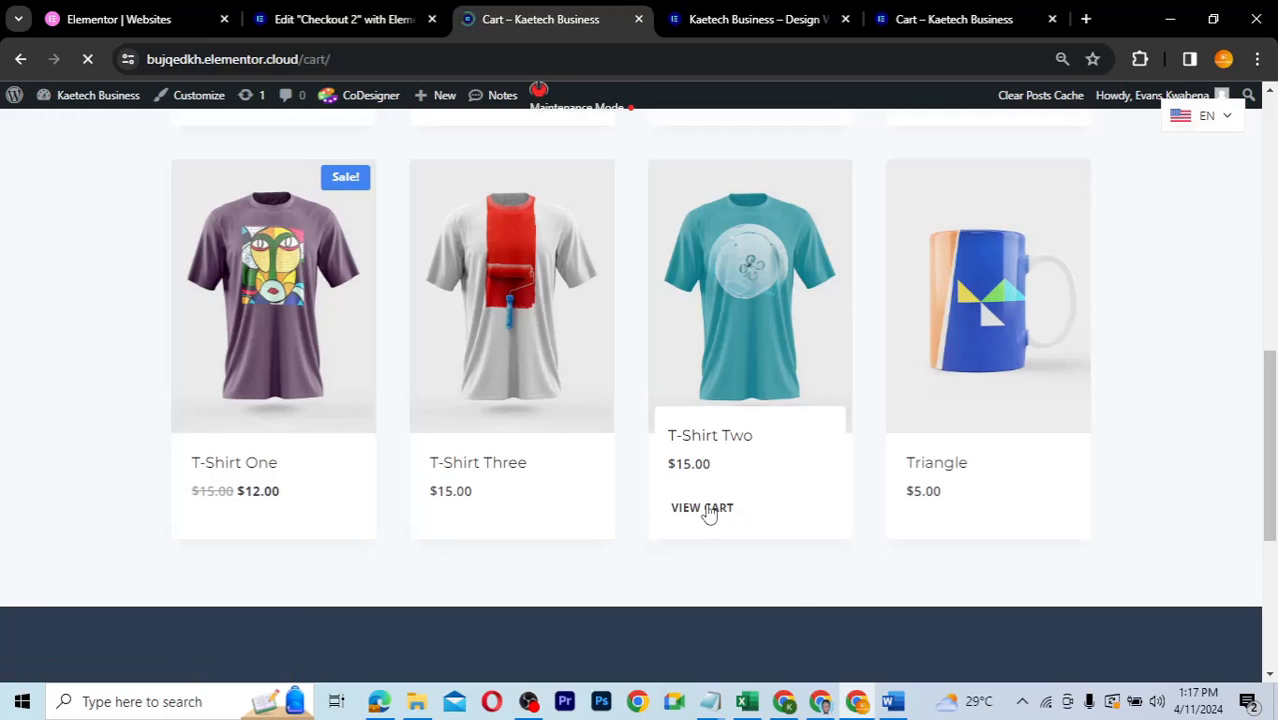
scroll(708, 513, down, 3)
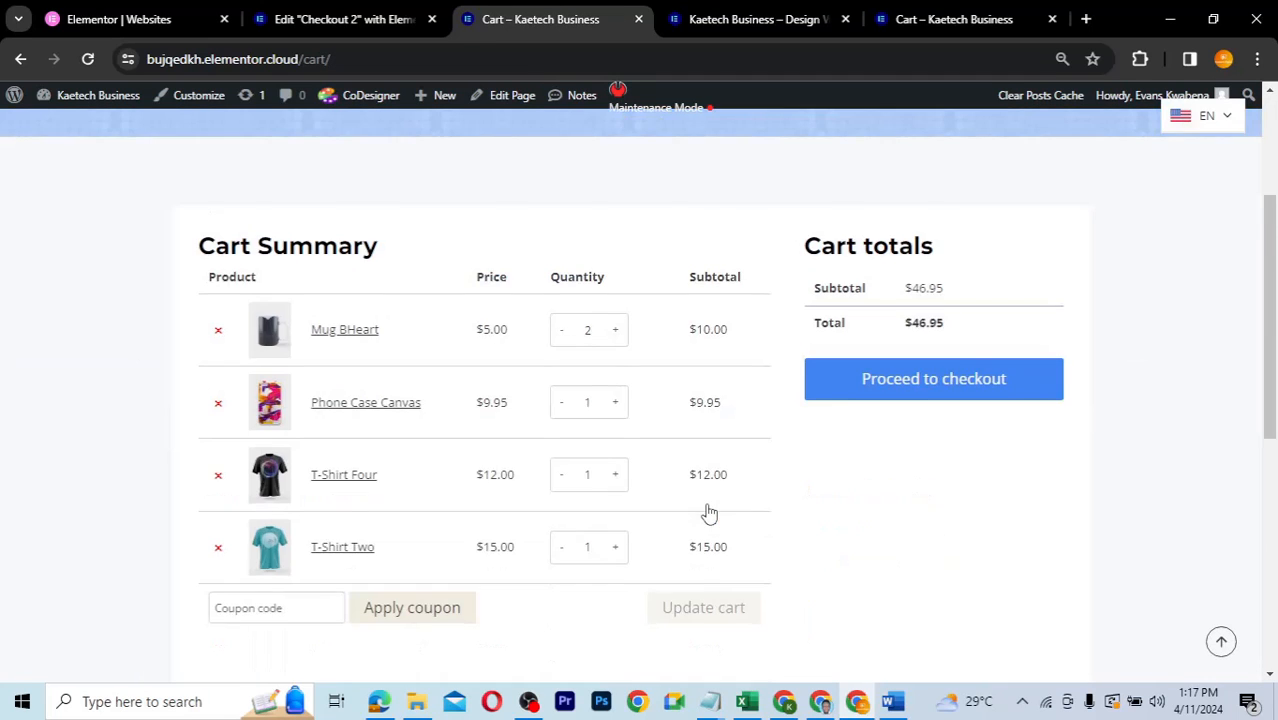
scroll(708, 513, down, 1)
click(882, 291)
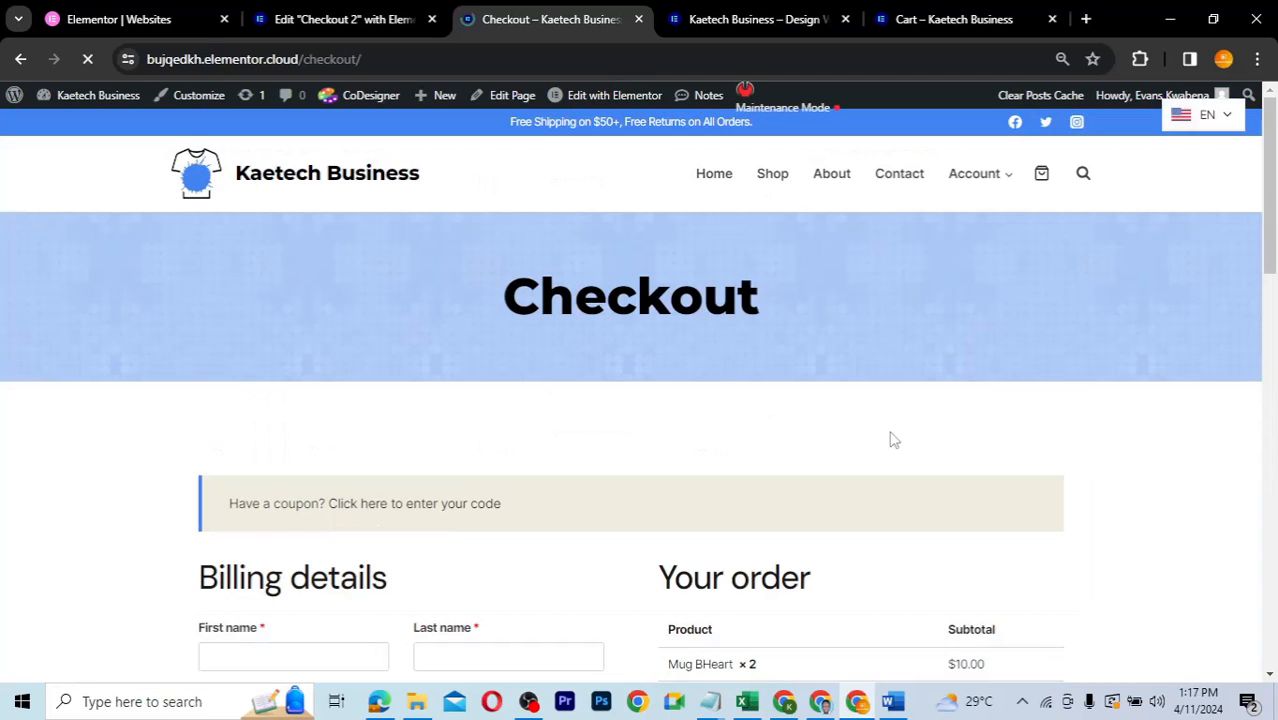
scroll(893, 440, down, 3)
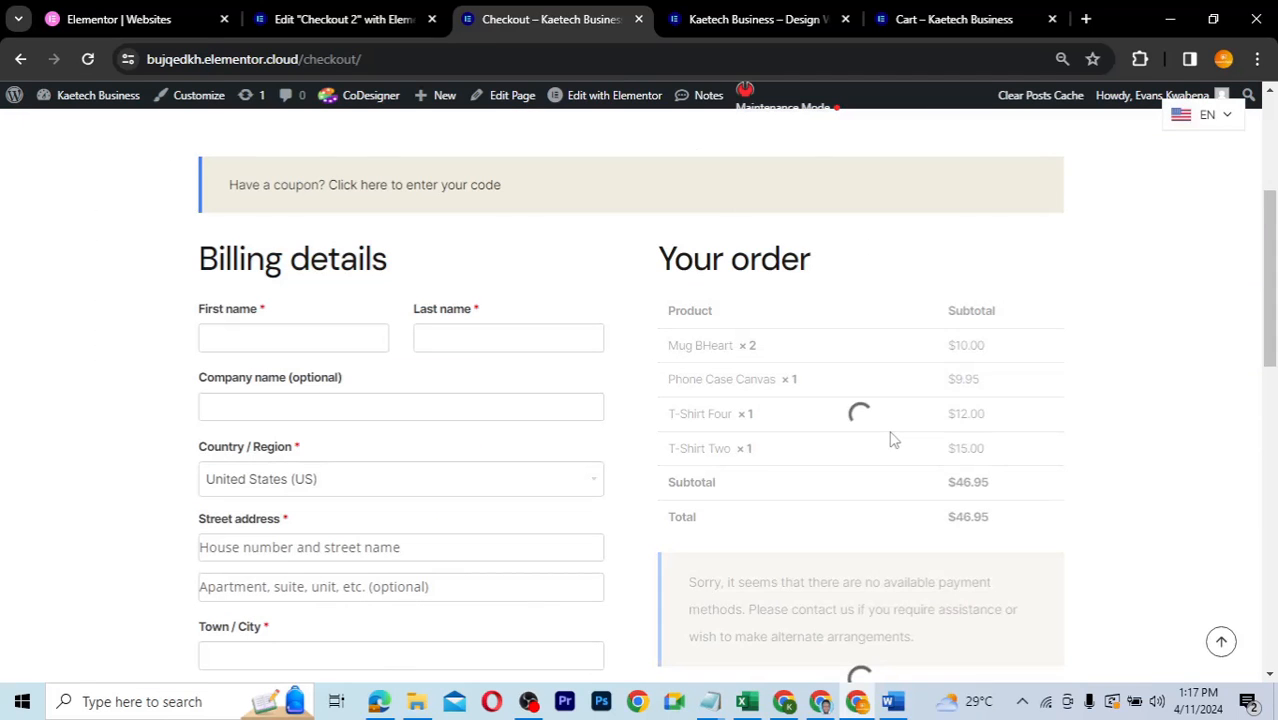
scroll(893, 440, up, 3)
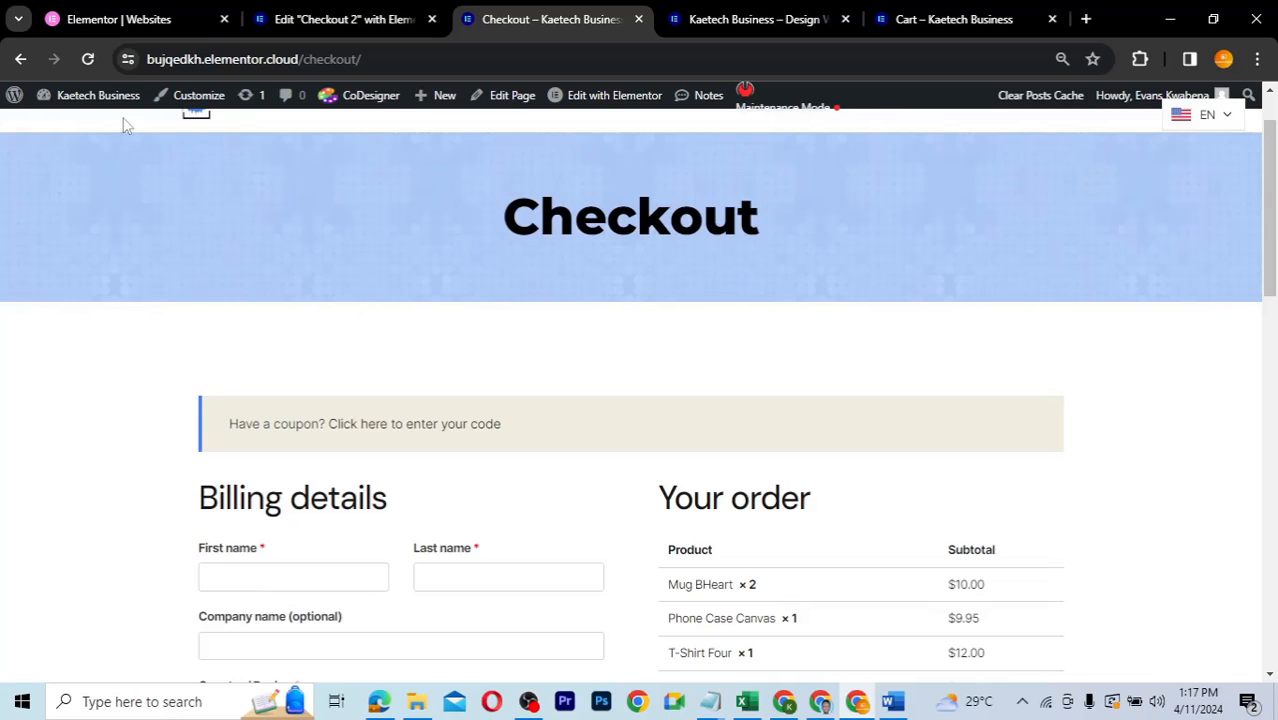
- Go to the WooCommerce Settings Advanced page-setup section from the admin Dashboard
mouse_move(115, 108)
click(78, 124)
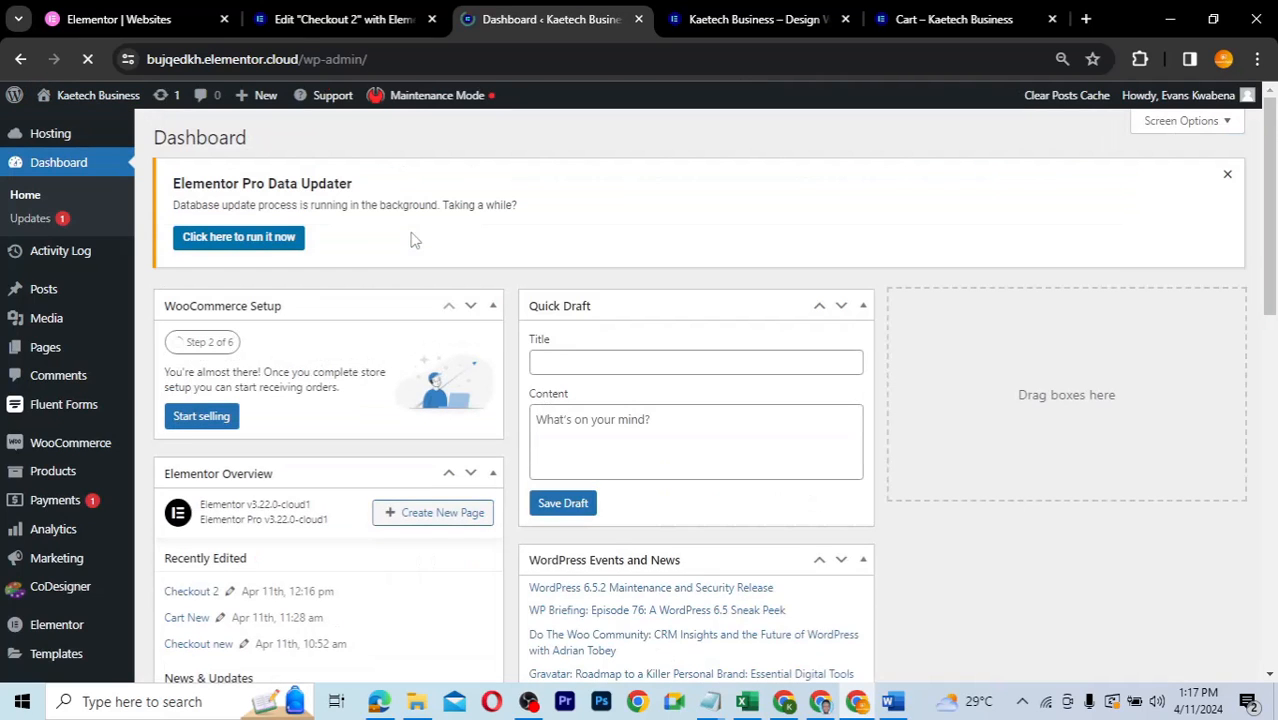
mouse_move(52, 445)
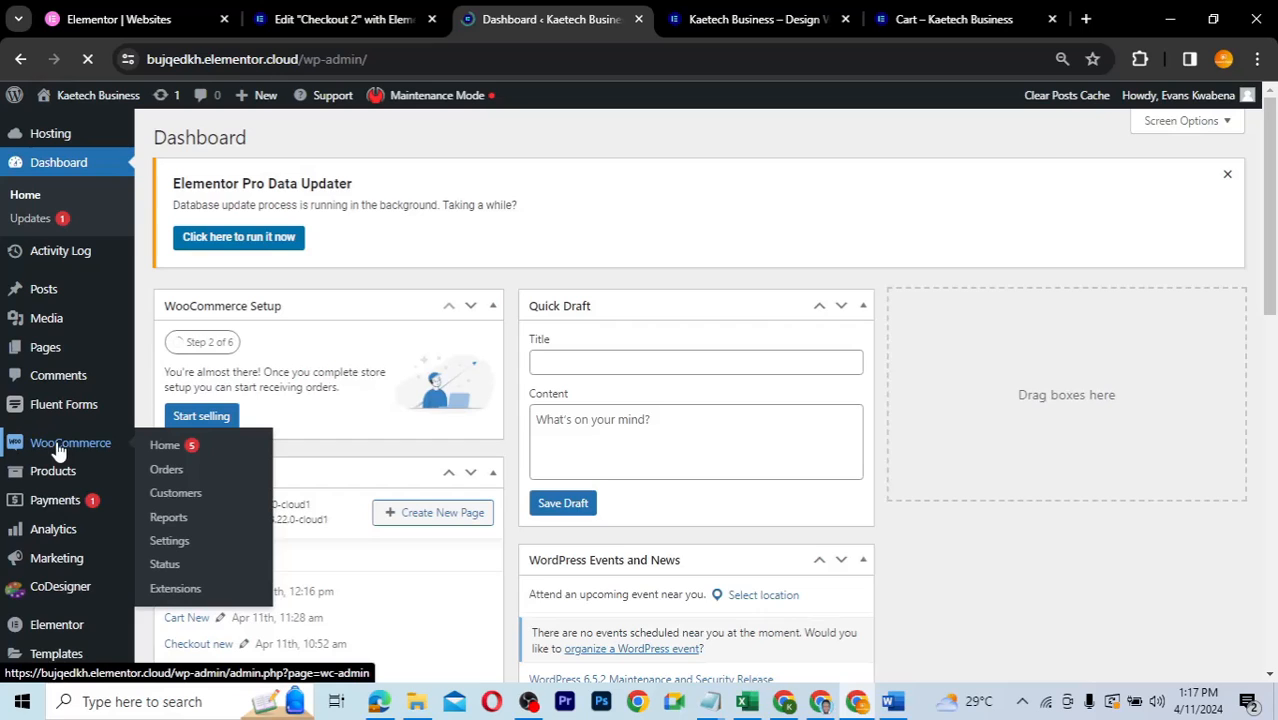
click(171, 541)
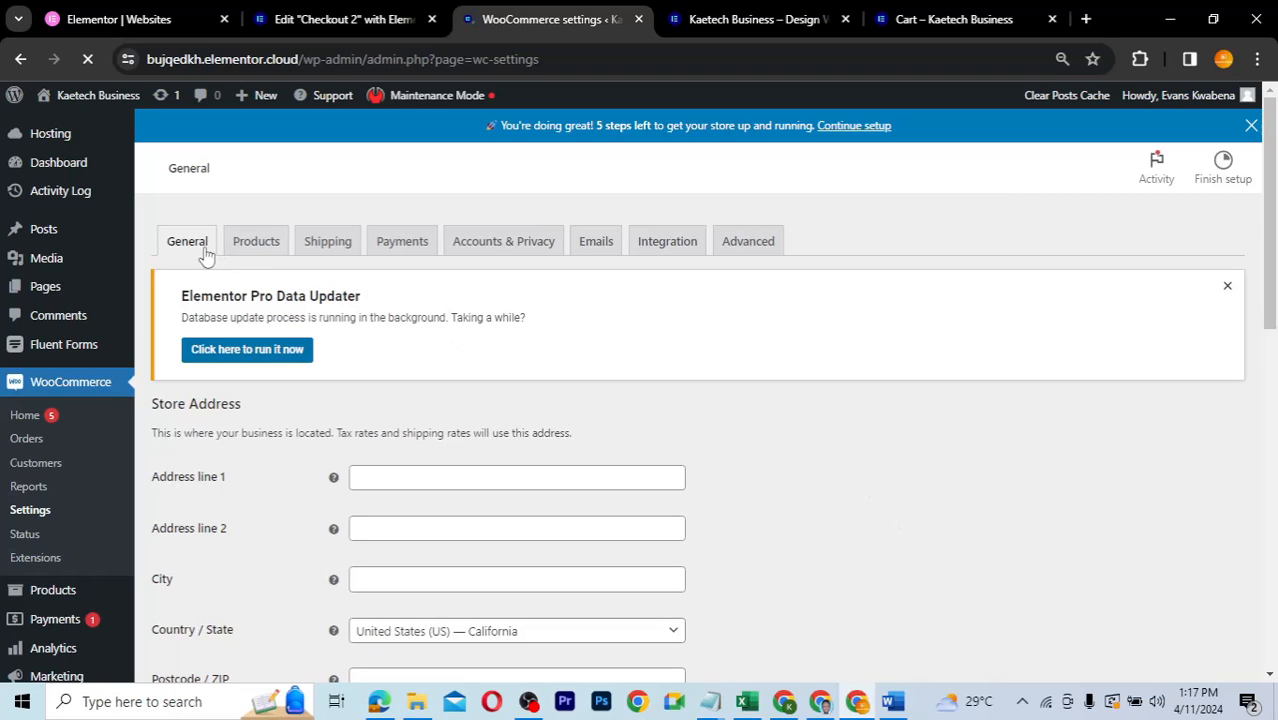
click(748, 241)
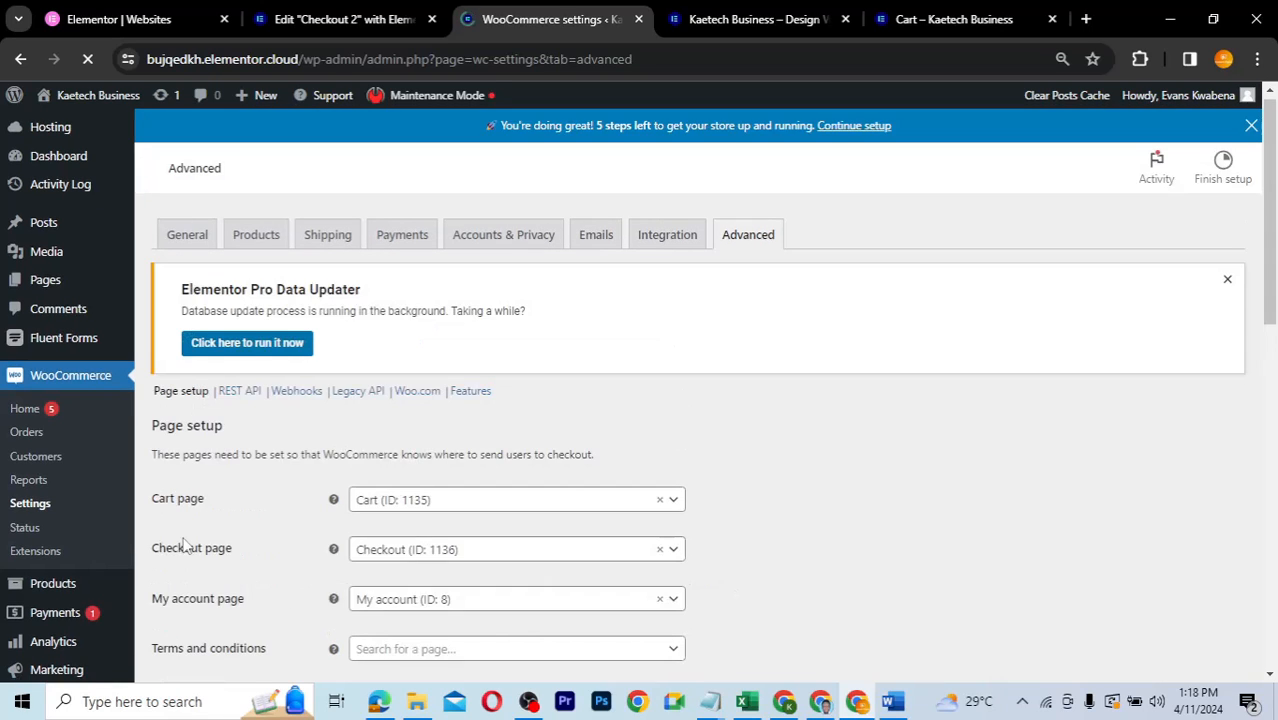
- Set the Checkout page to Checkout 2 (ID: 1161) and save the changes
scroll(226, 458, down, 1)
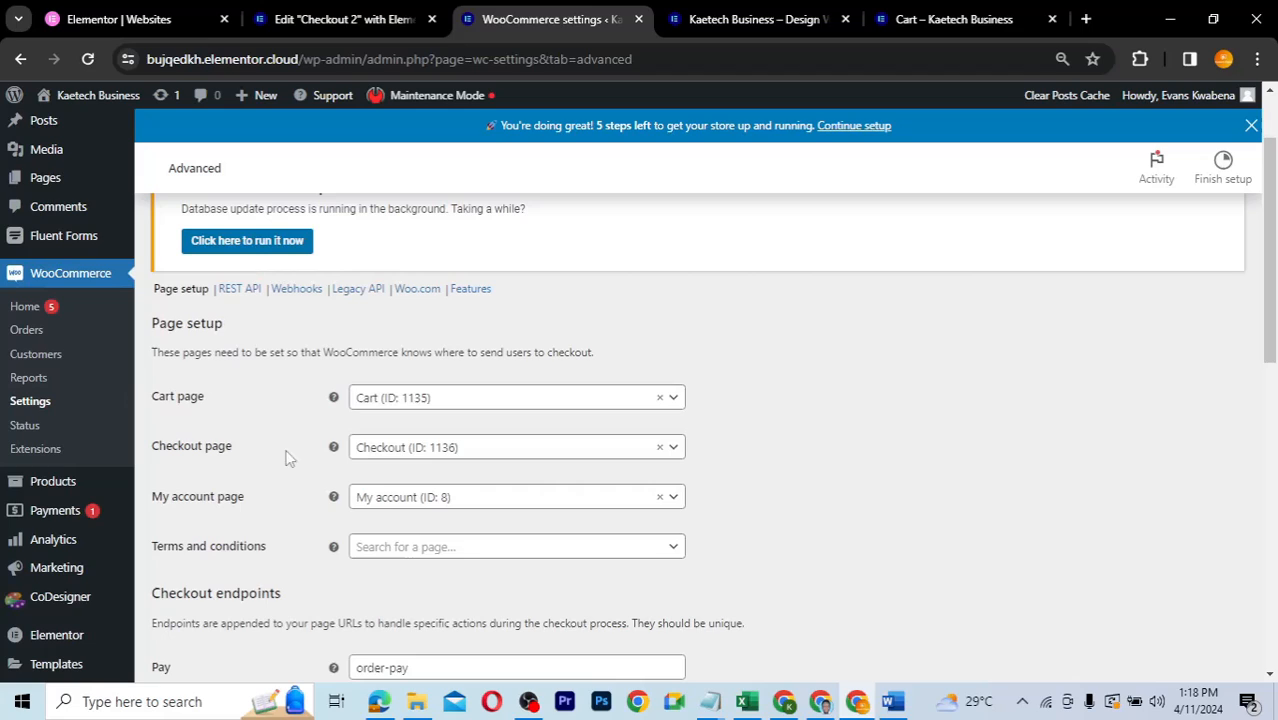
click(468, 452)
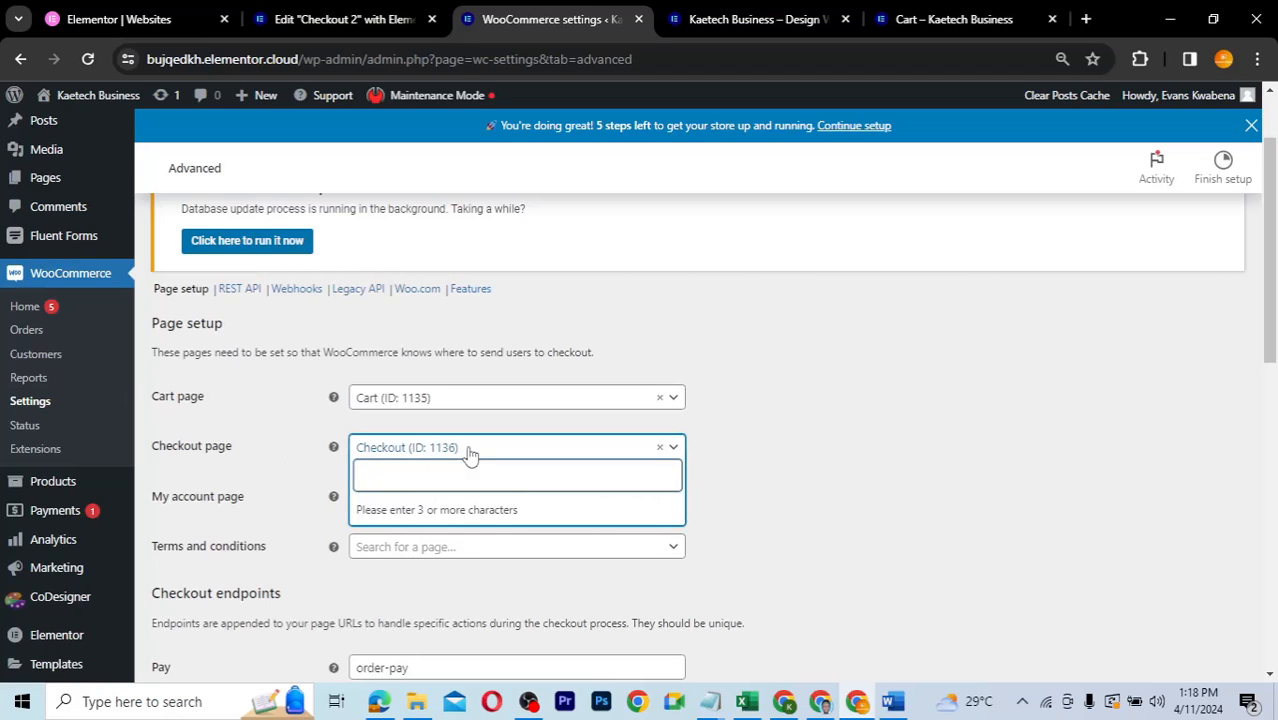
text(chec)
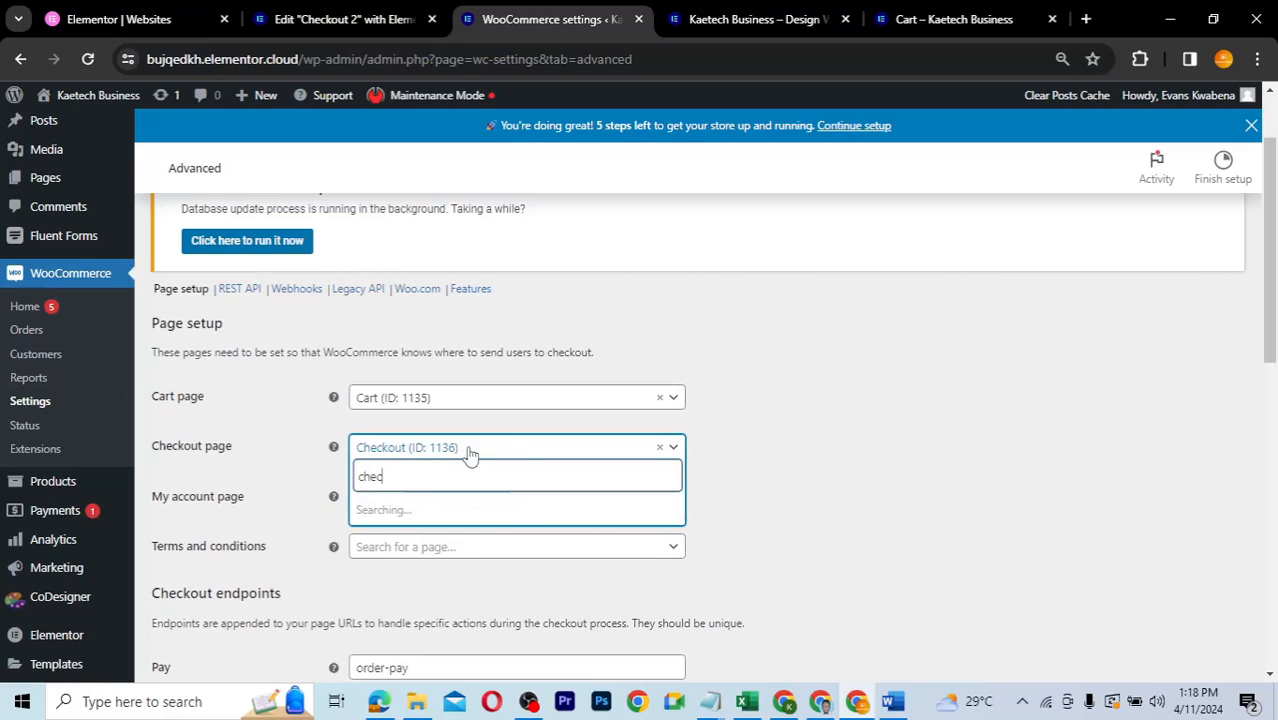
text(k)
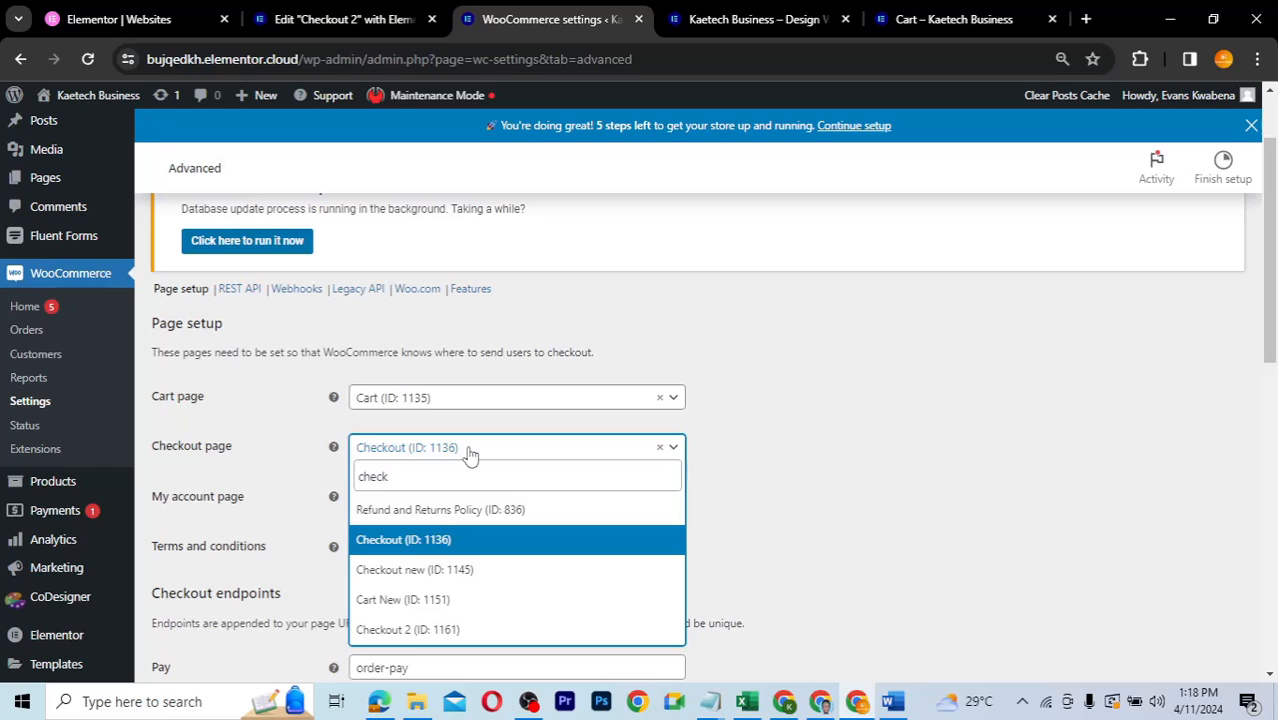
click(399, 637)
scroll(724, 522, down, 2)
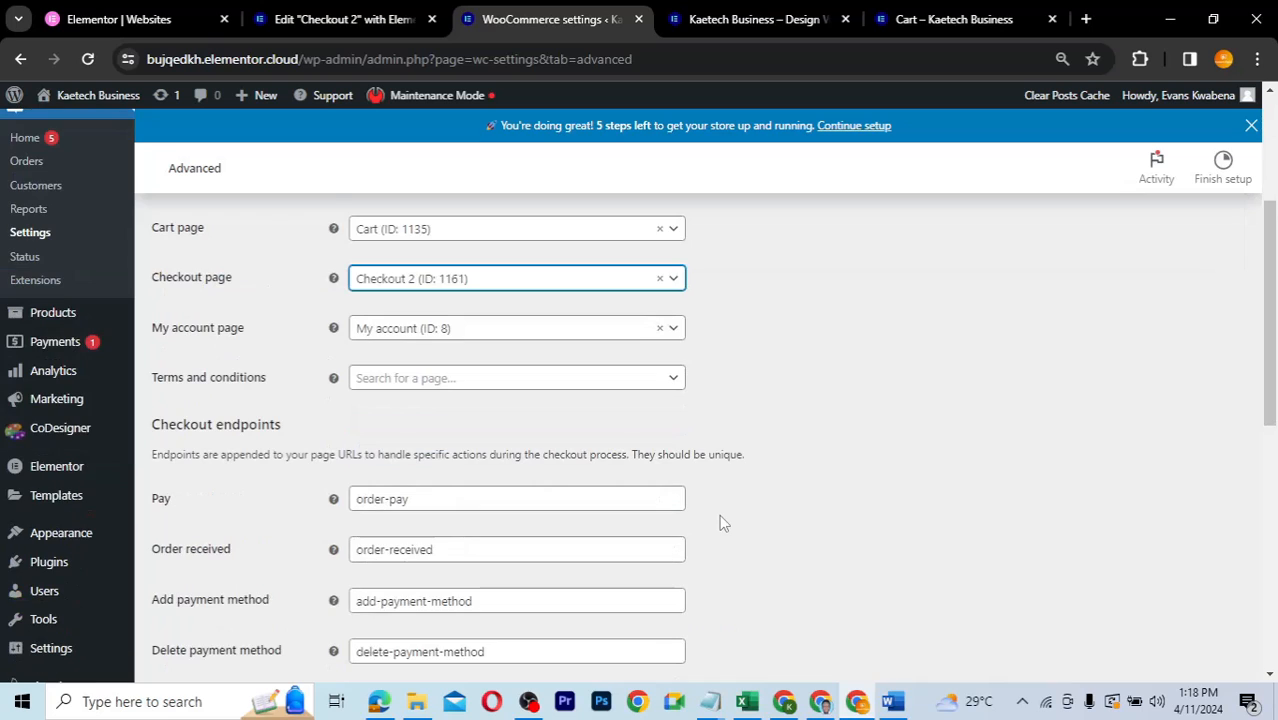
scroll(723, 521, down, 5)
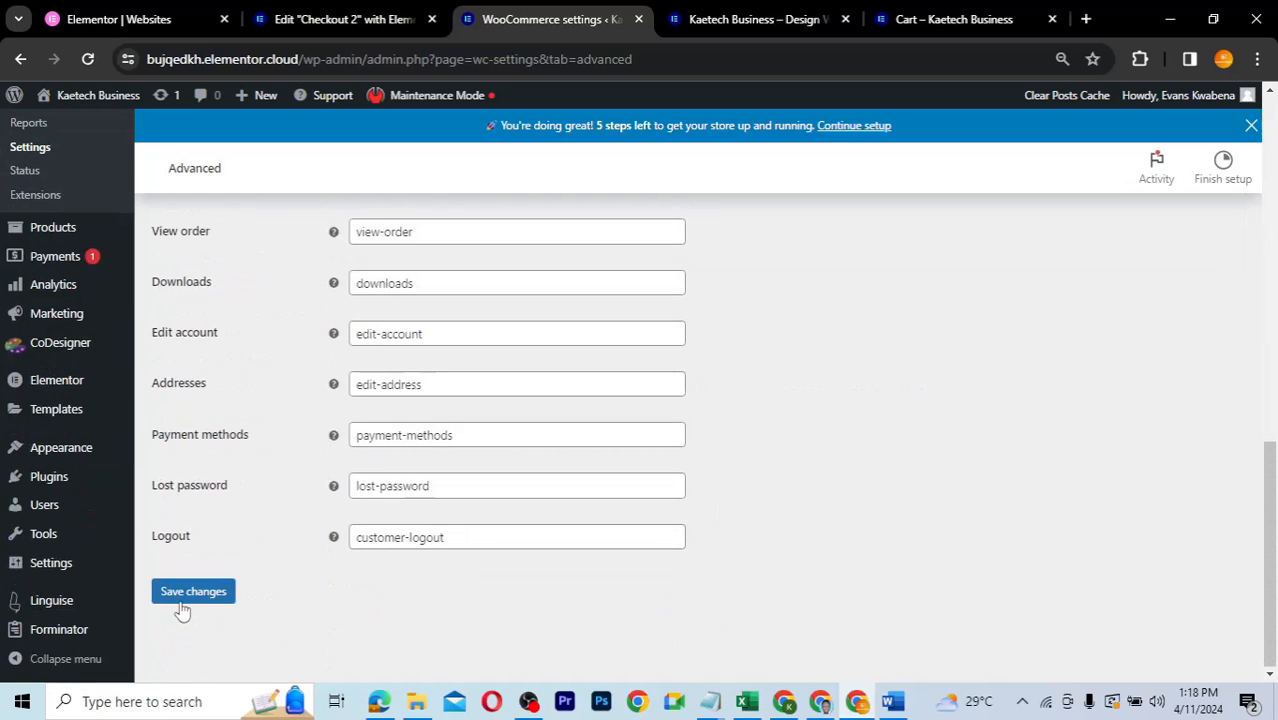
click(183, 600)
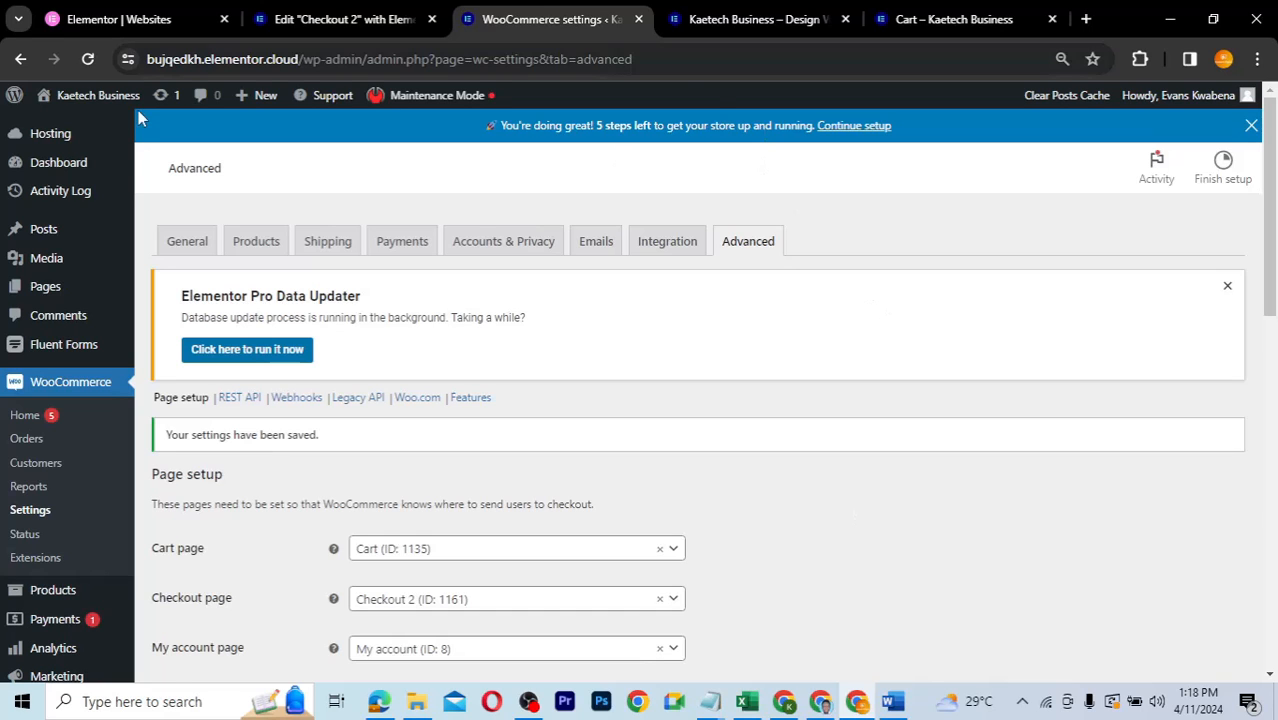
- Visit the storefront and go from the cart panel to Checkout
mouse_move(88, 96)
click(59, 126)
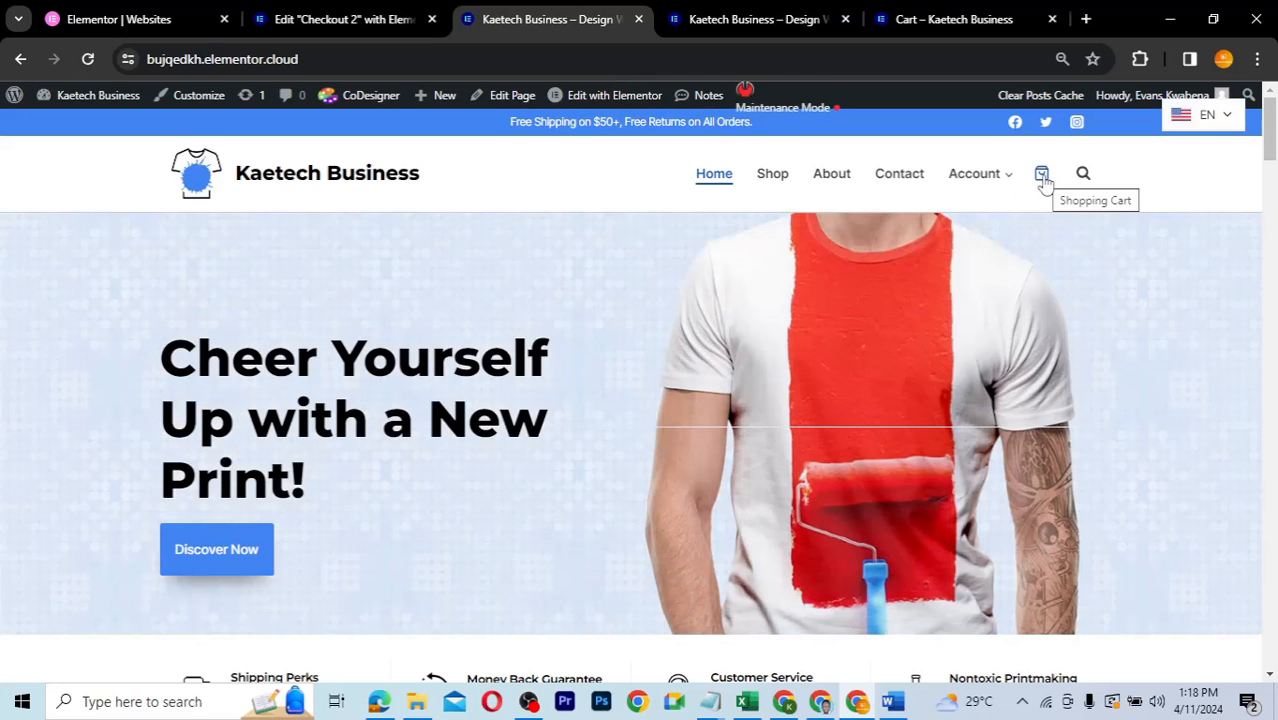
click(1041, 175)
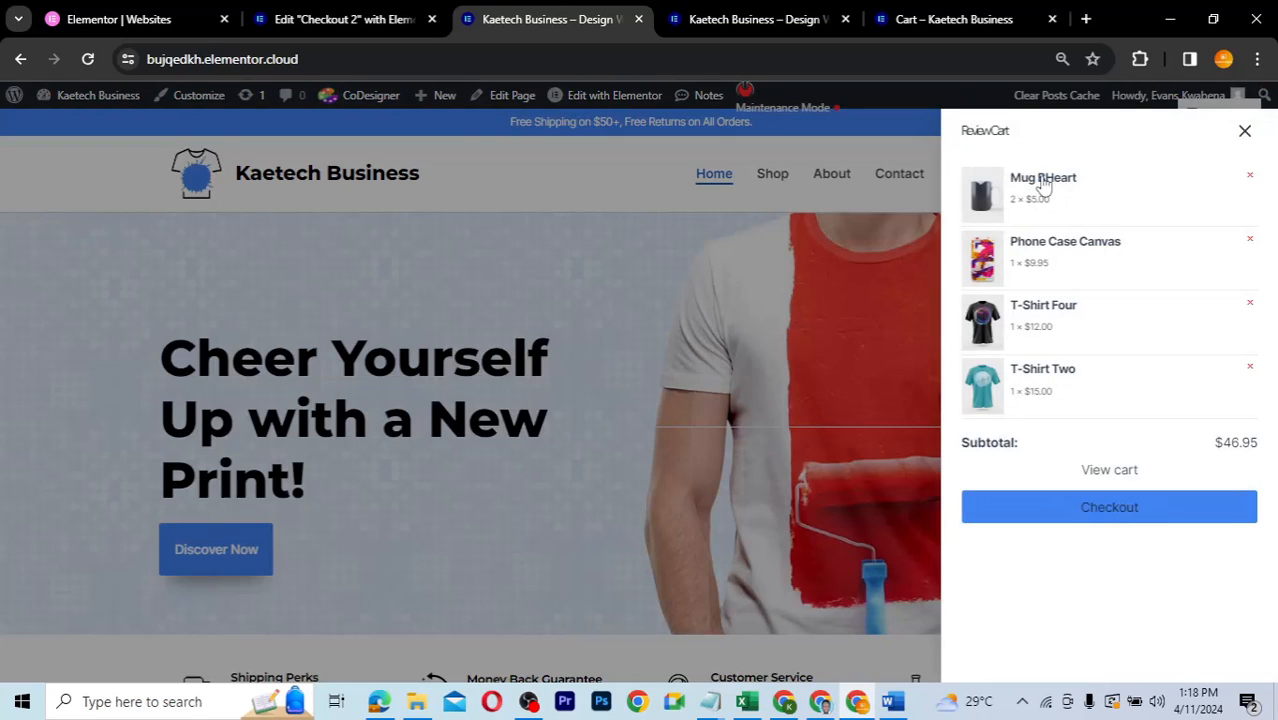
click(1109, 508)
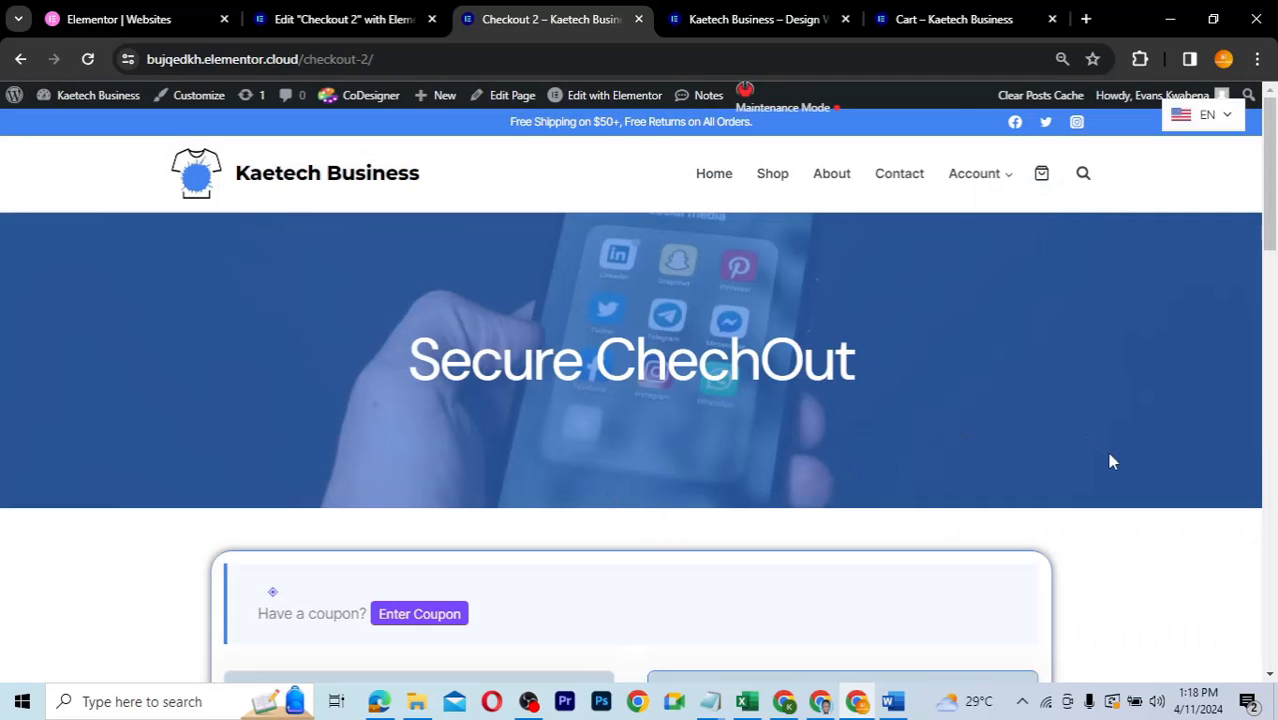
- Check and reload the checkout-2 page, then switch to the Cart page tab
scroll(1110, 462, down, 4)
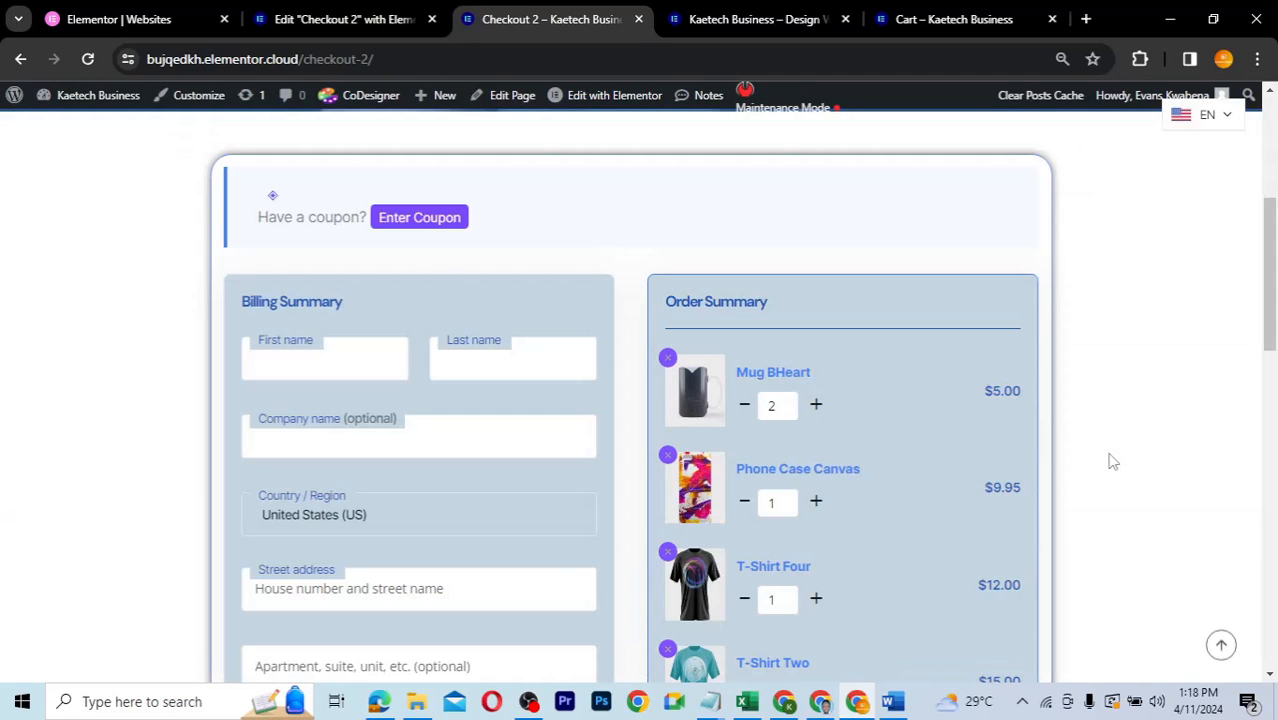
scroll(1113, 462, down, 6)
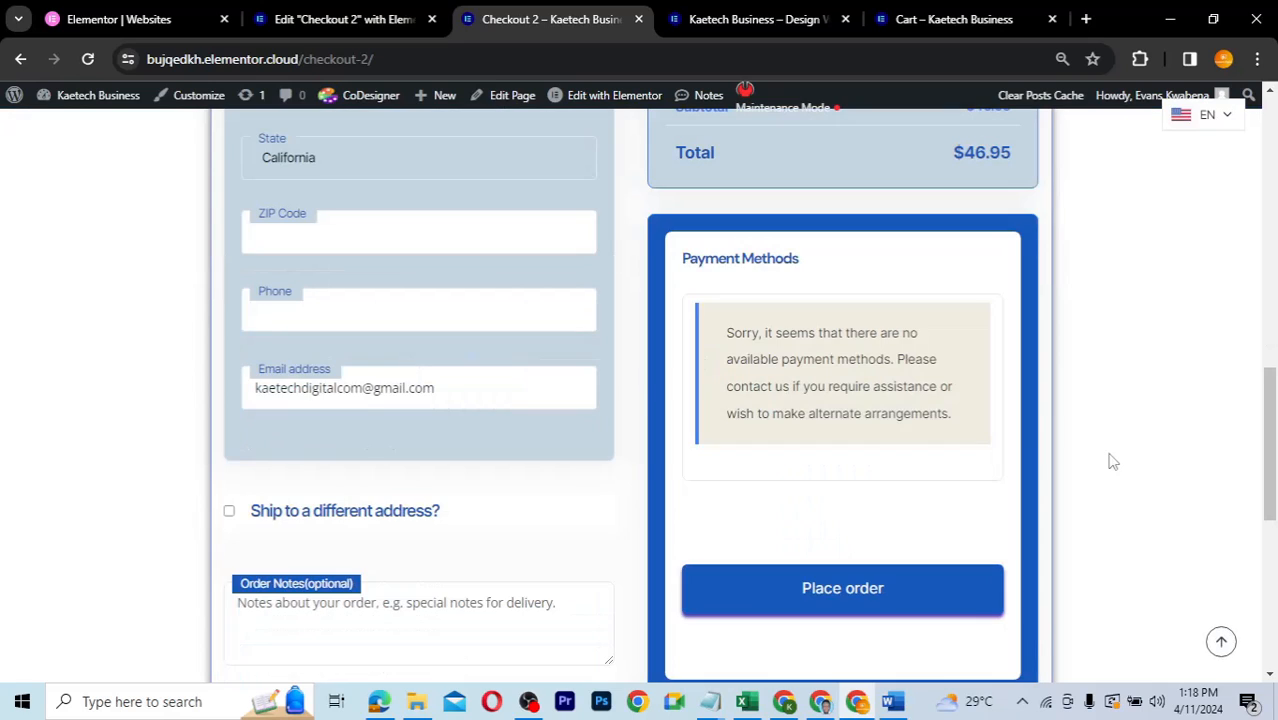
scroll(1113, 462, up, 5)
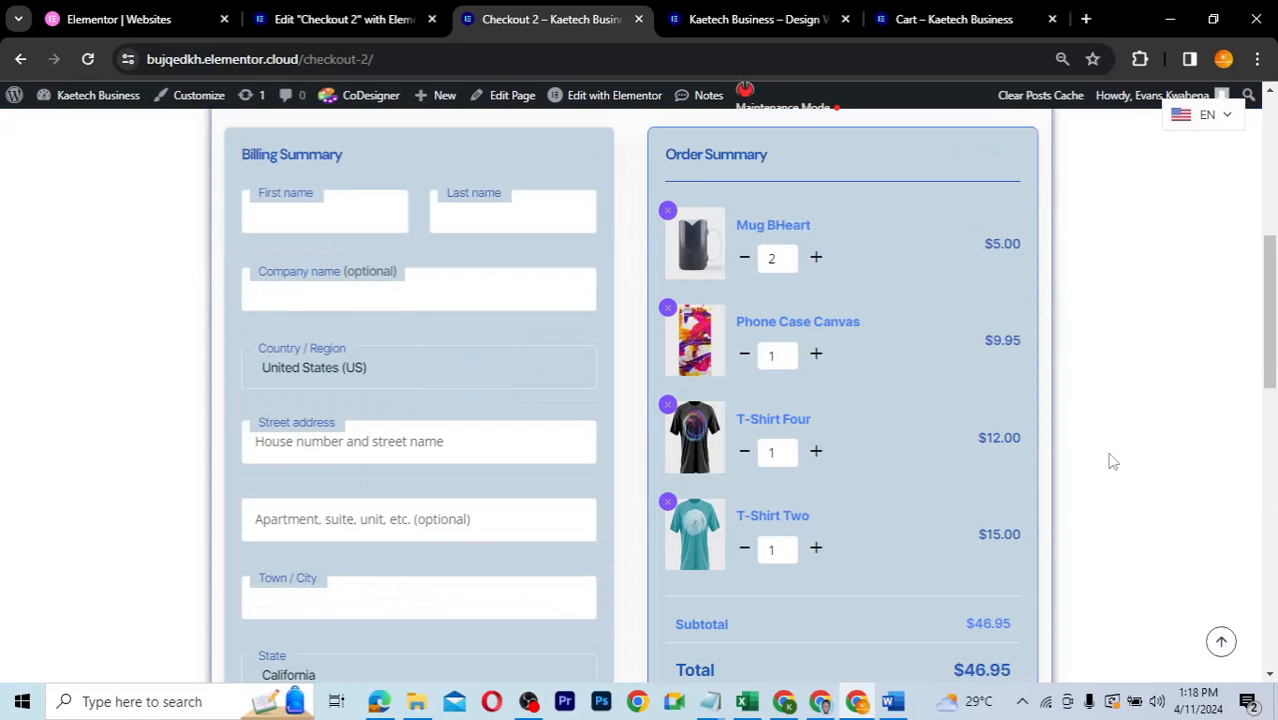
scroll(1111, 460, up, 3)
scroll(1110, 456, up, 1)
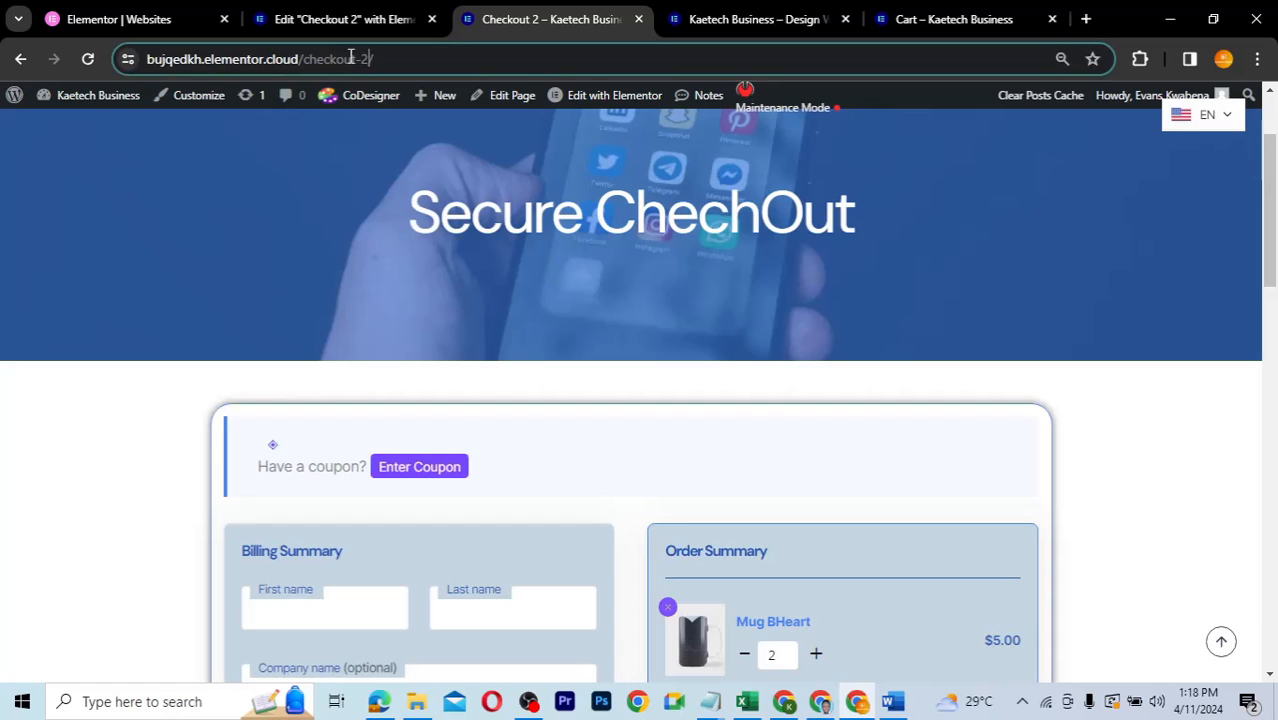
drag(351, 58, 414, 58)
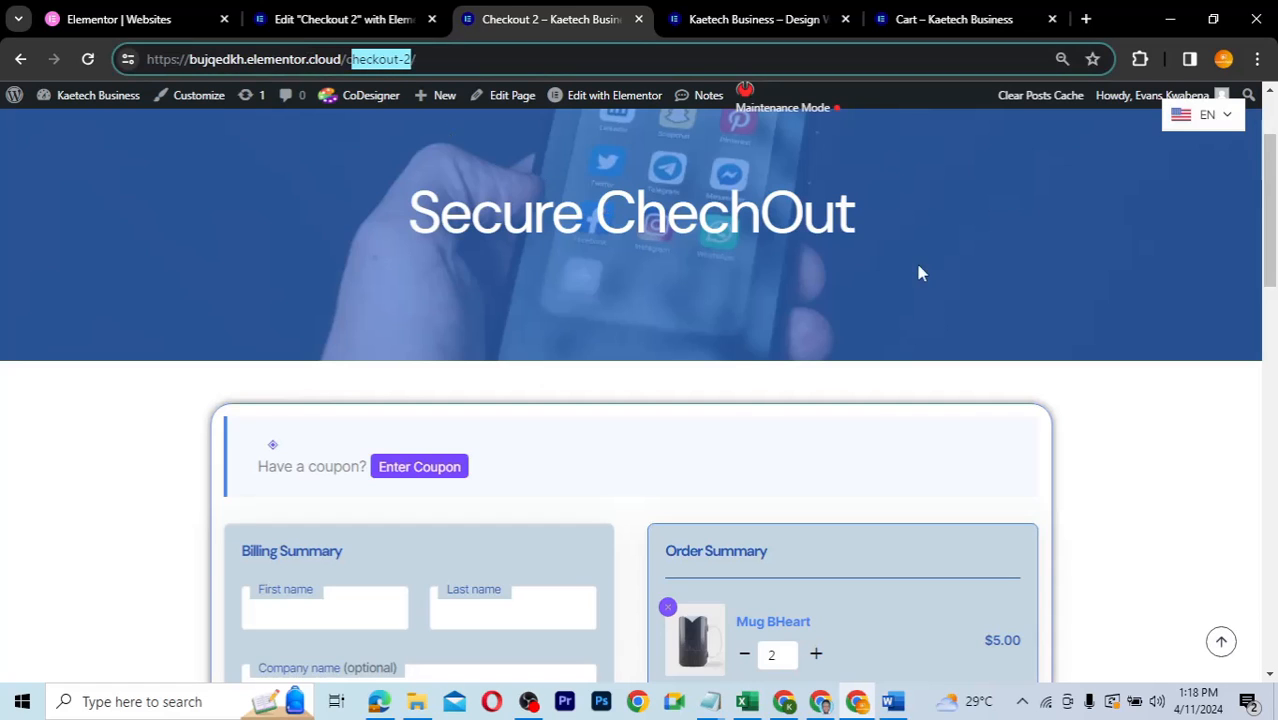
key(Return)
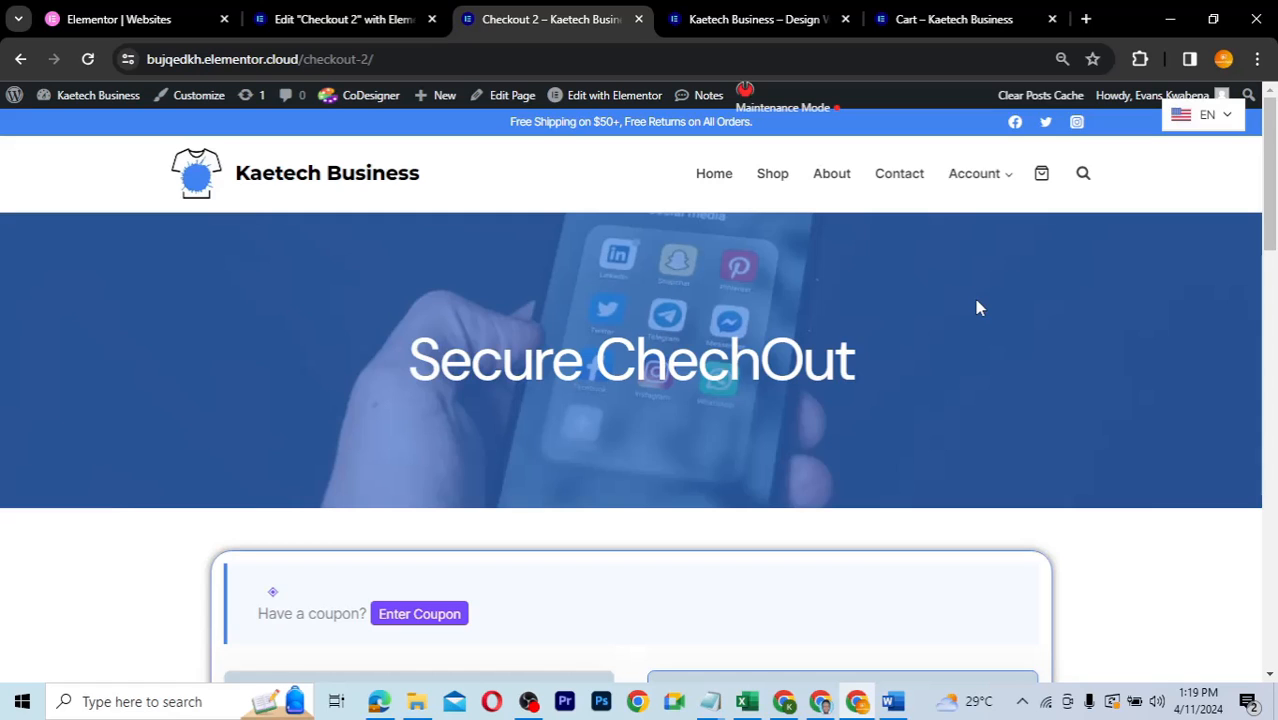
click(993, 22)
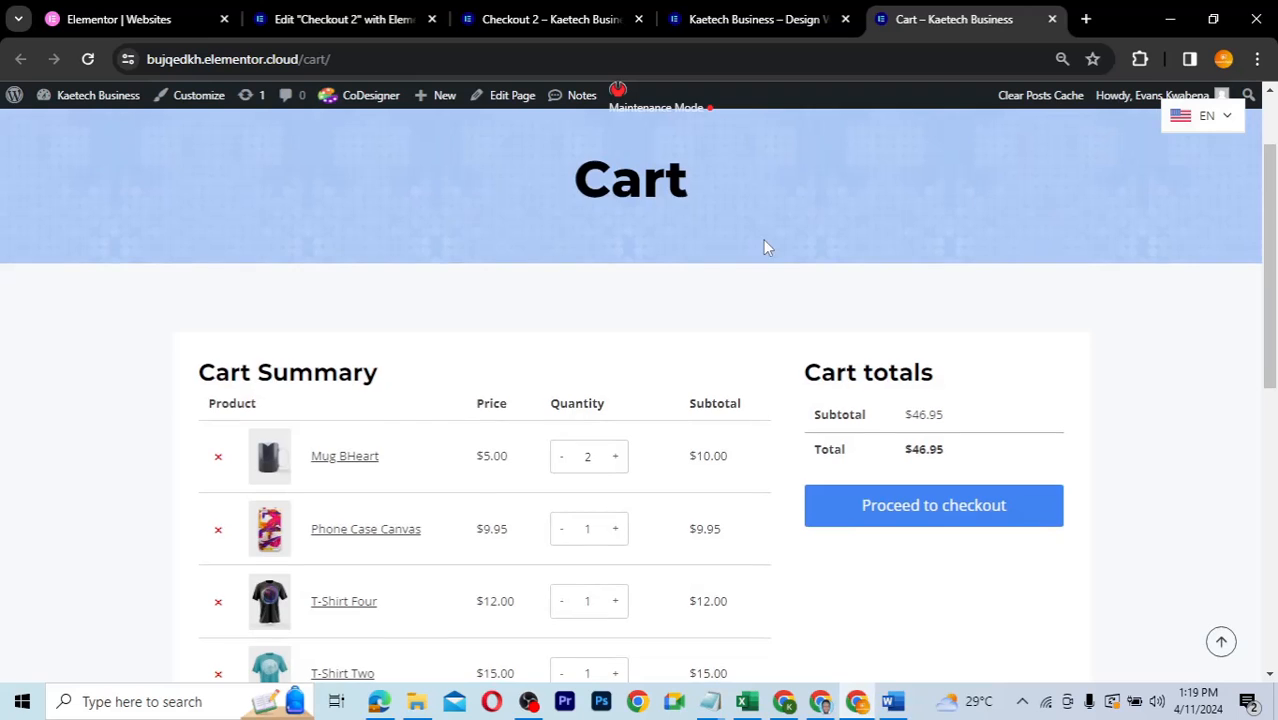
- Return to the Checkout 2 Elementor editor and browse its page settings and recent pages
scroll(765, 247, down, 2)
scroll(765, 247, up, 2)
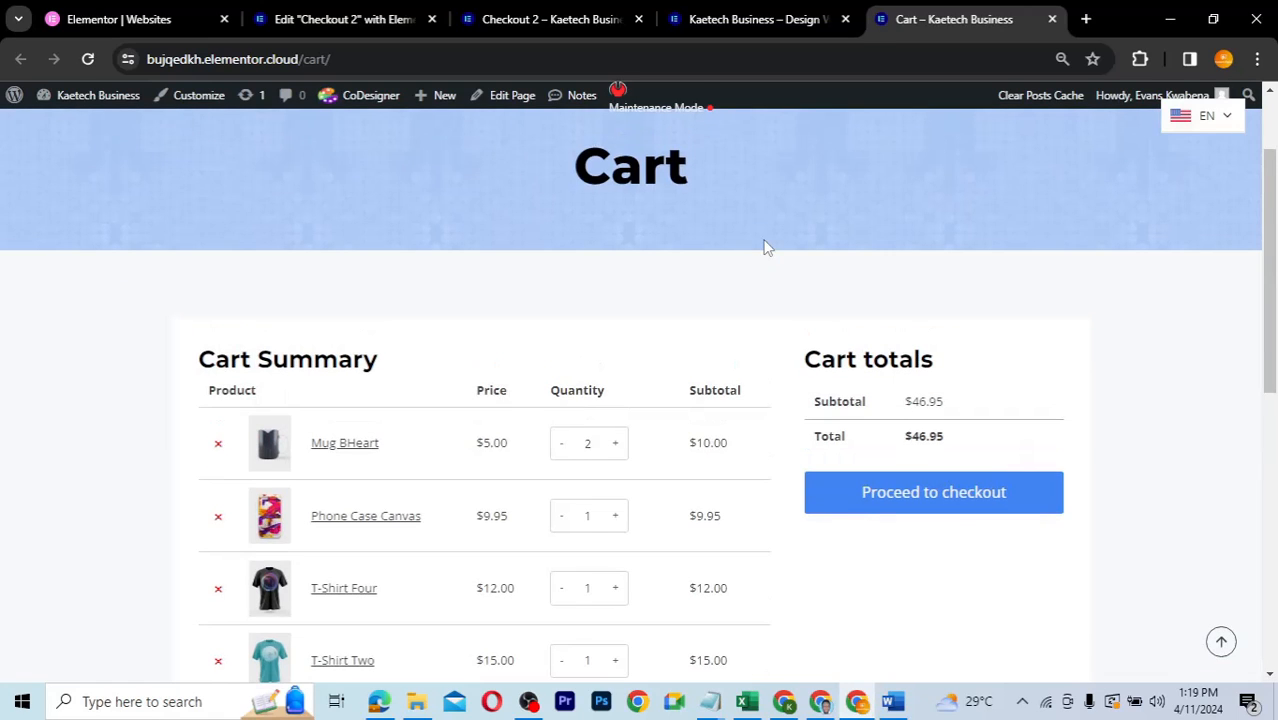
scroll(765, 247, up, 1)
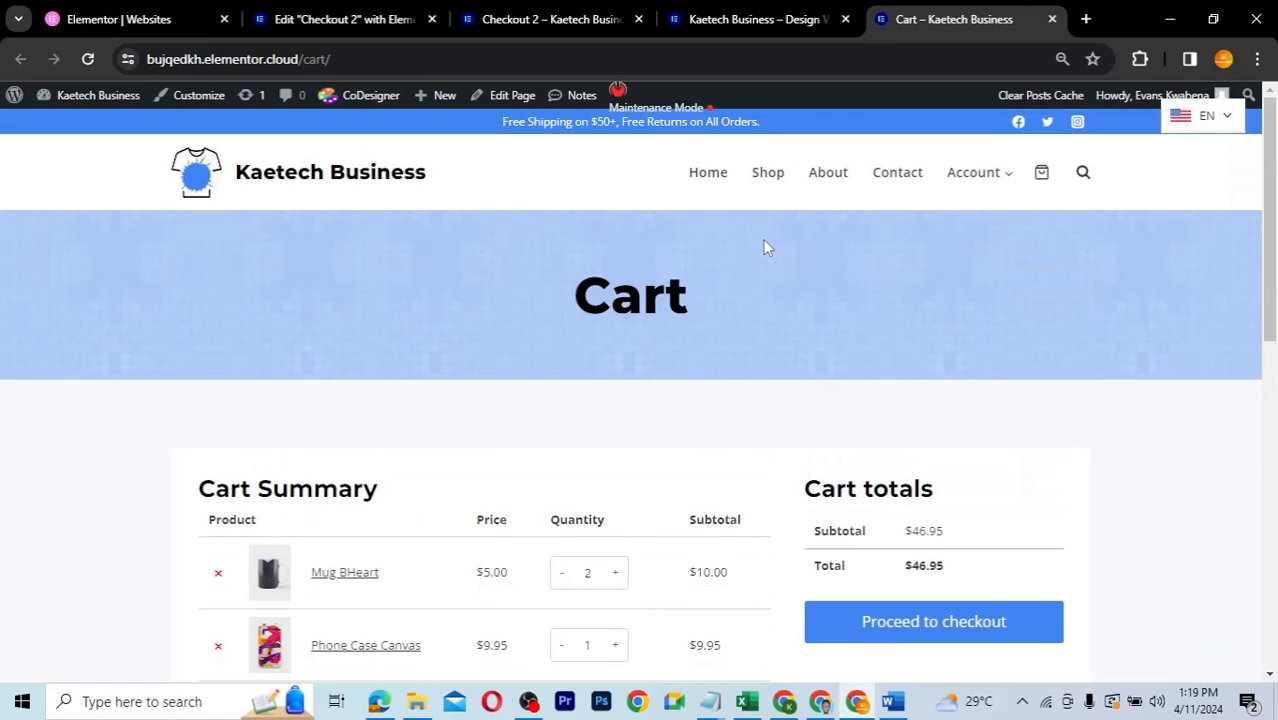
click(349, 22)
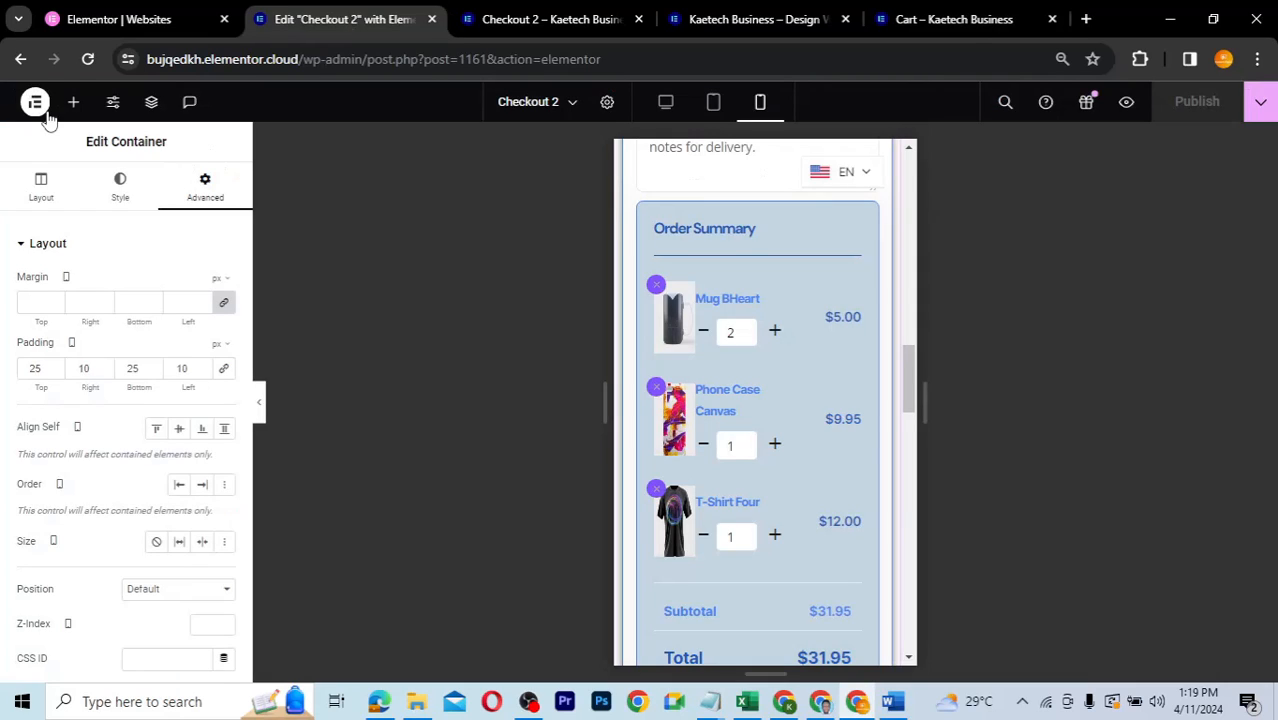
click(634, 60)
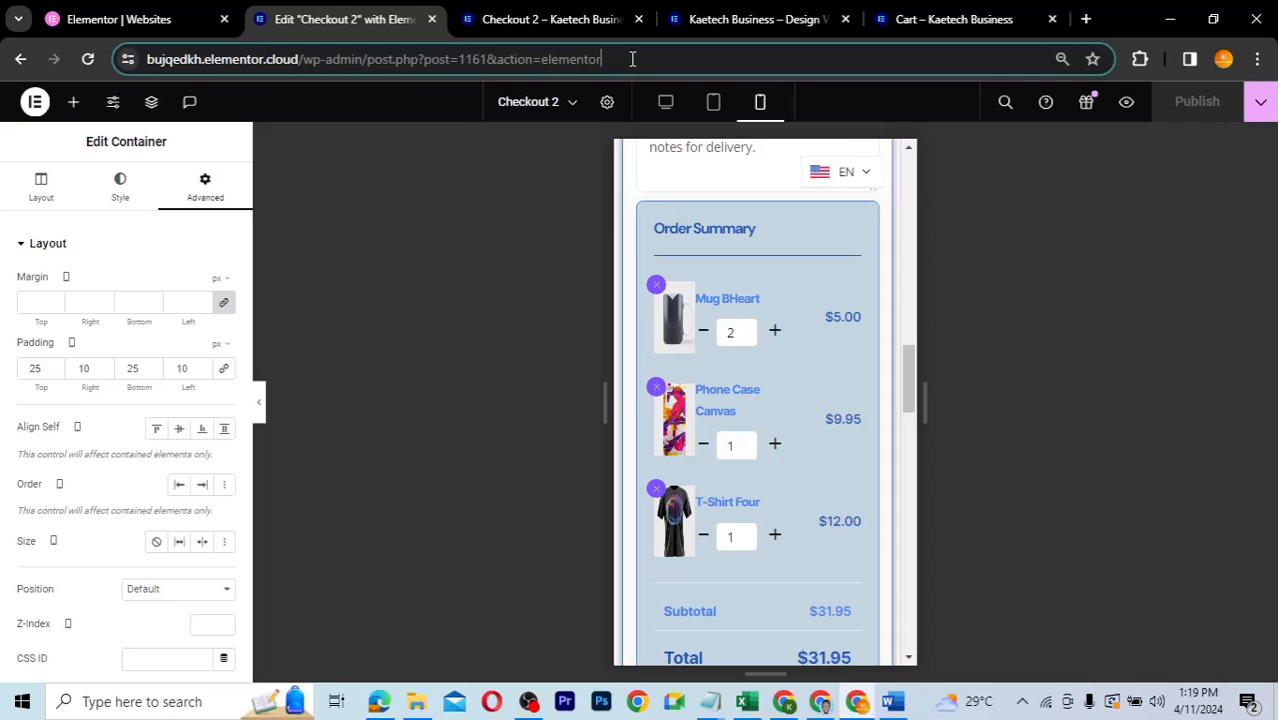
click(608, 104)
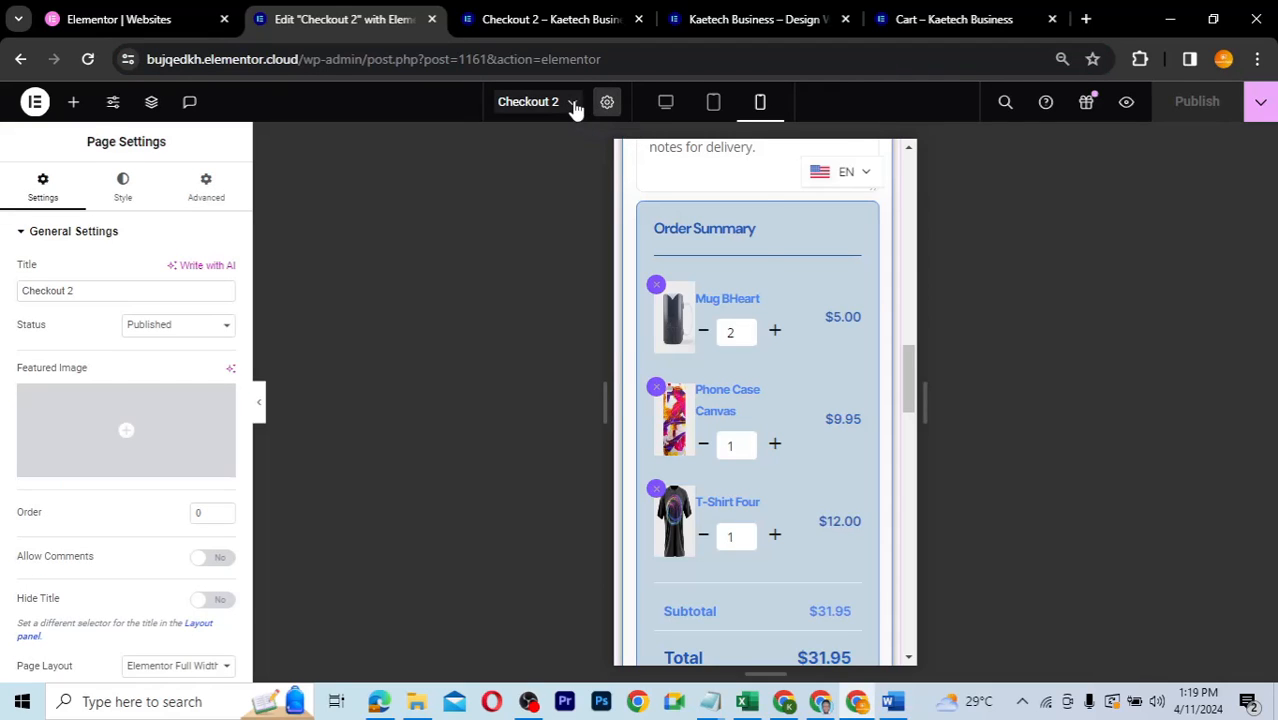
click(572, 102)
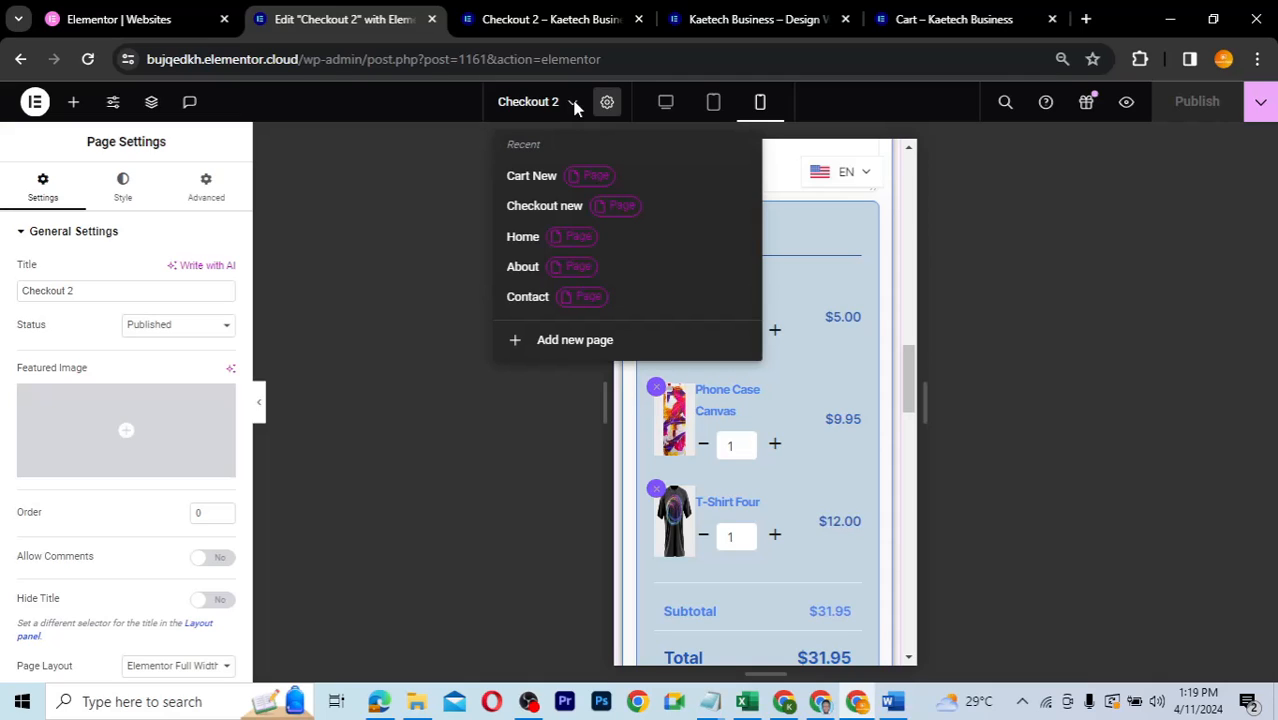
click(342, 87)
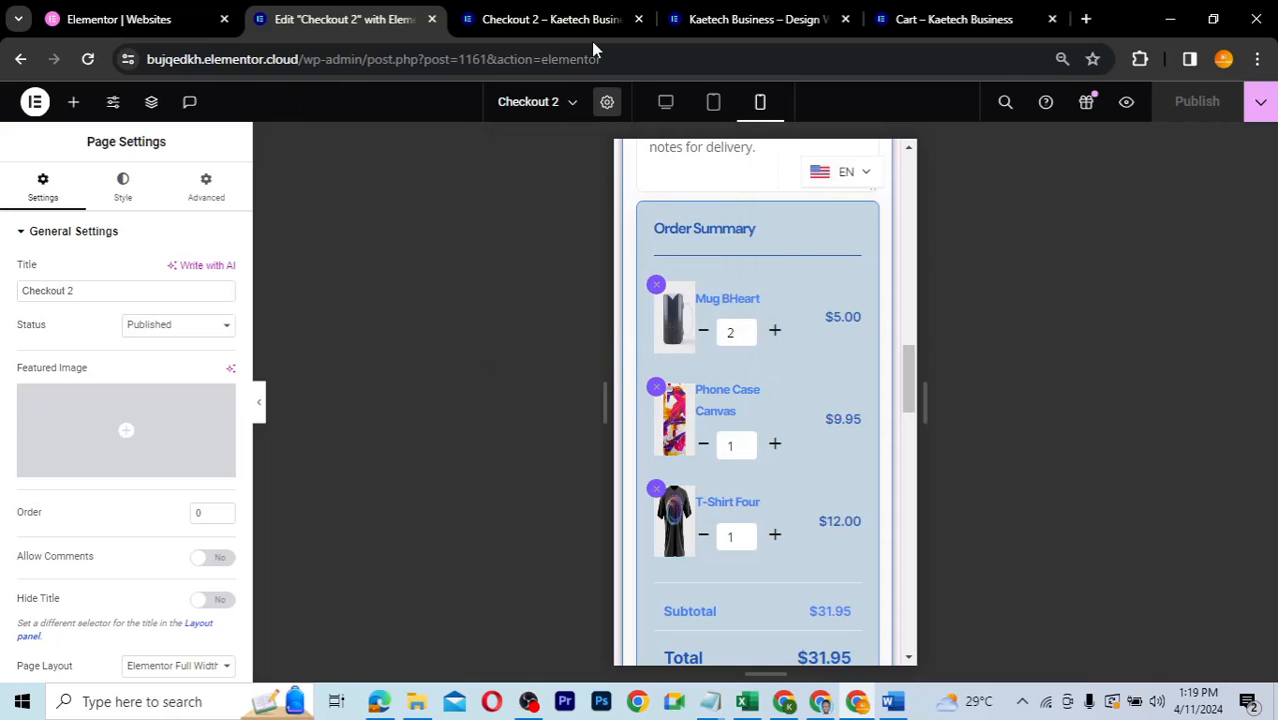
- Trim the editor URL to end at /wp-admin/ to load the Dashboard
drag(625, 58, 368, 58)
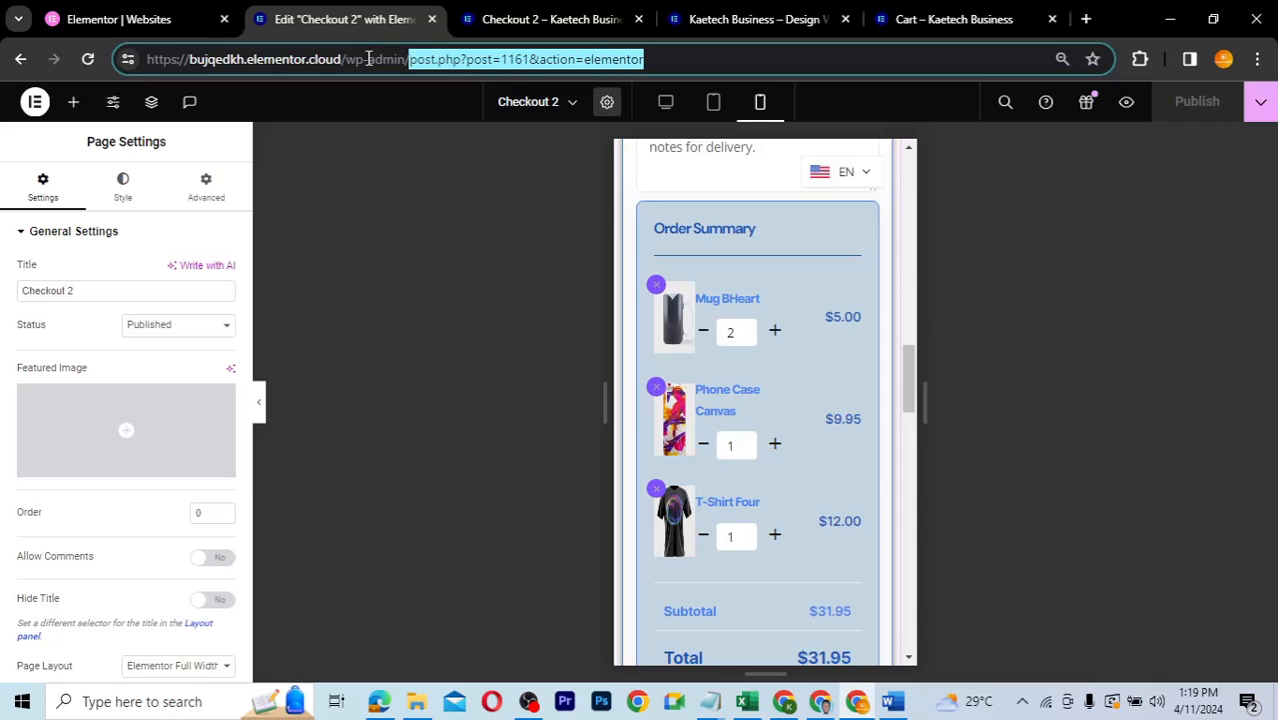
key(BackSpace)
key(Return)
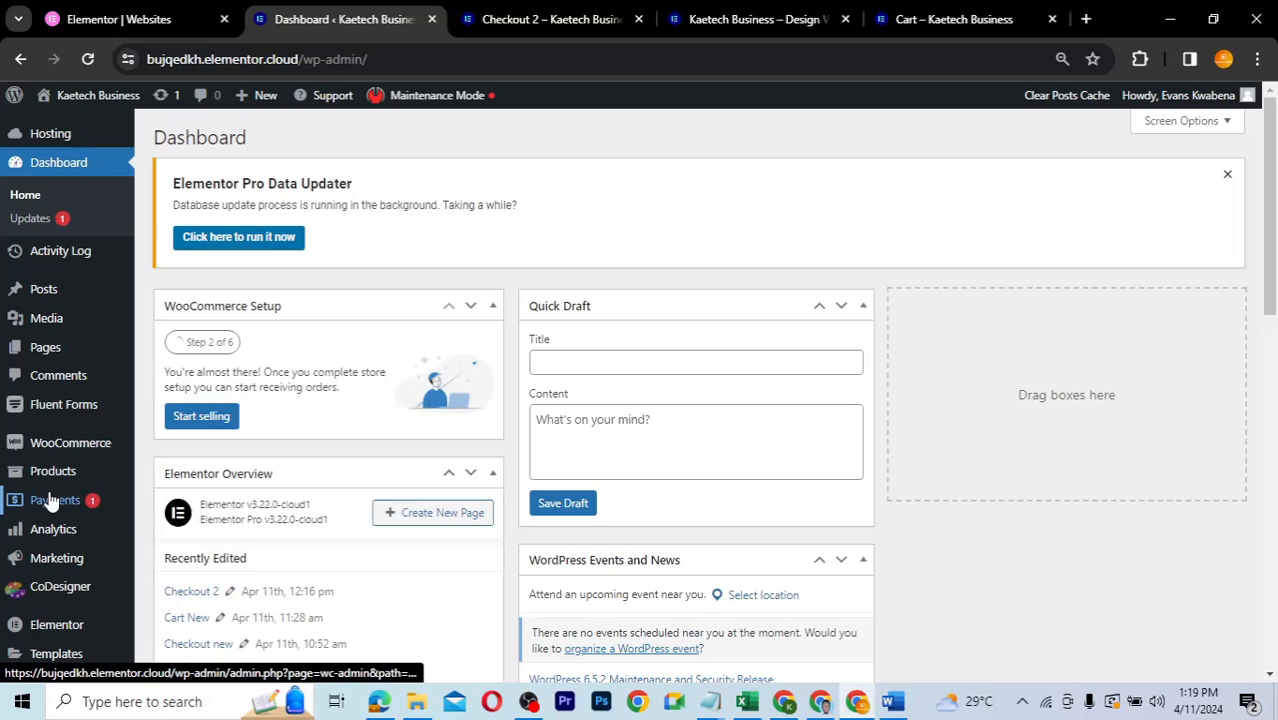
- Add a new page titled 'New Cart'
mouse_move(46, 347)
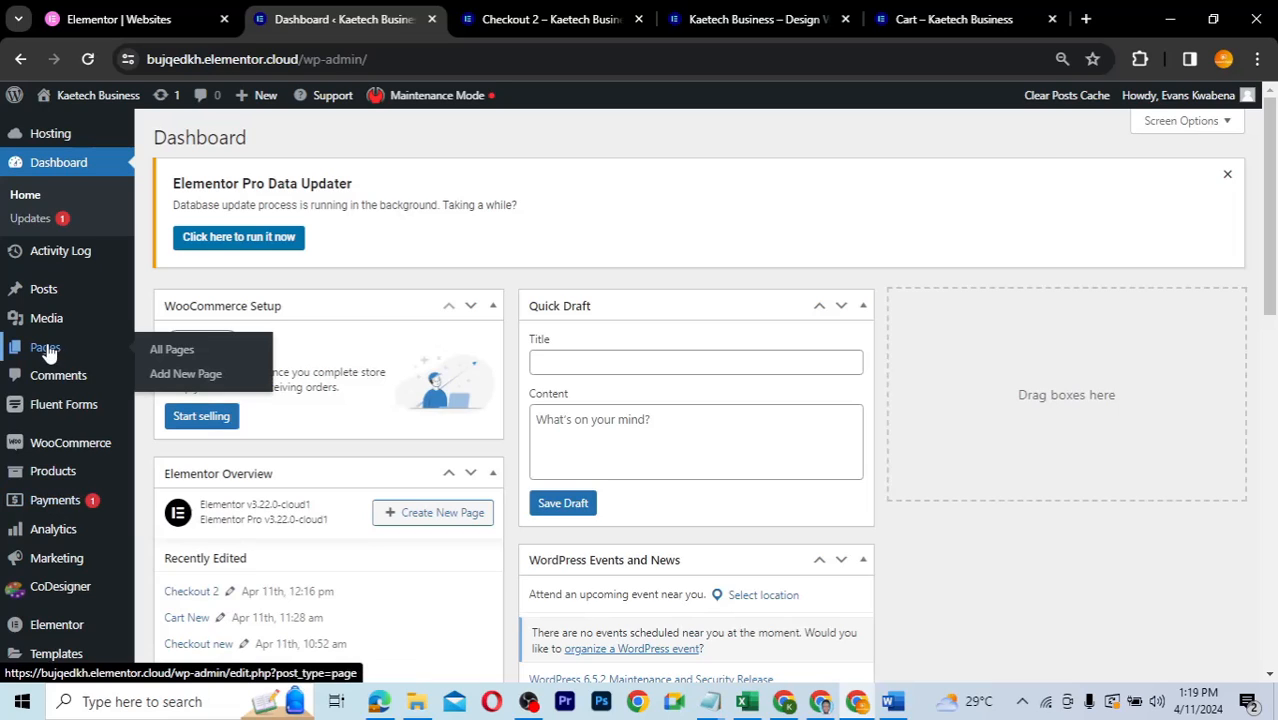
click(182, 382)
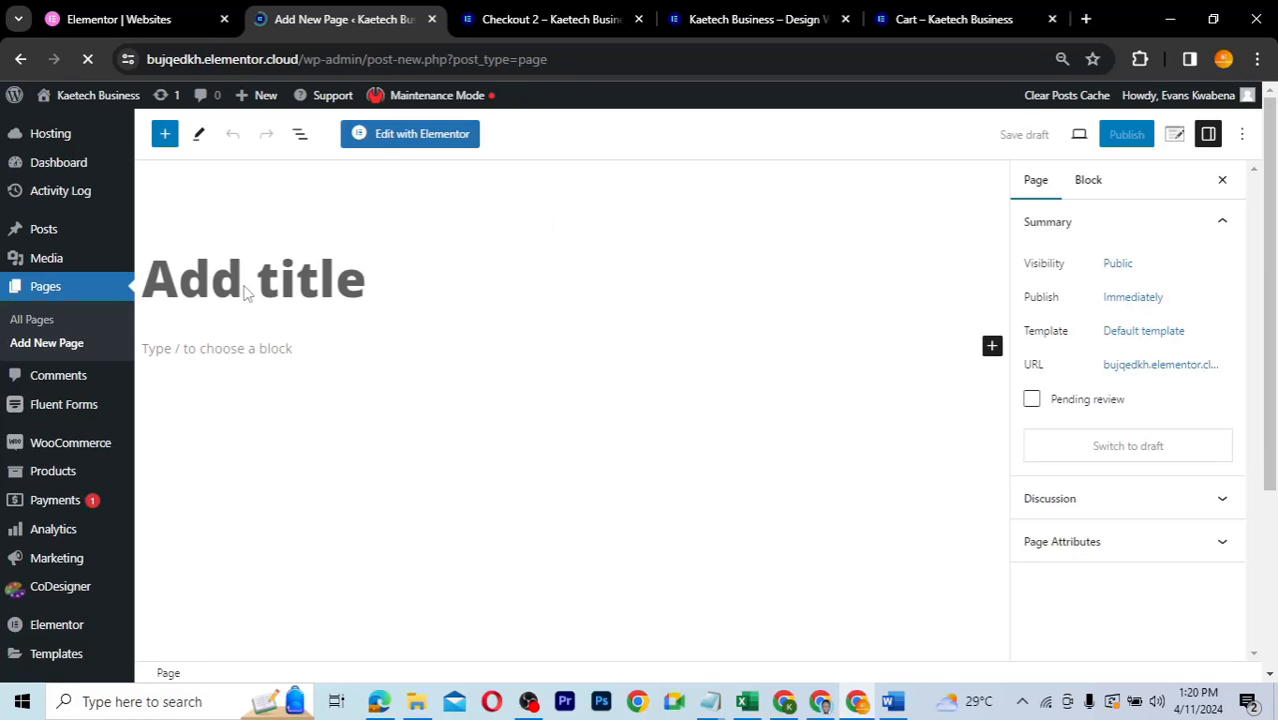
click(190, 284)
text(Cart)
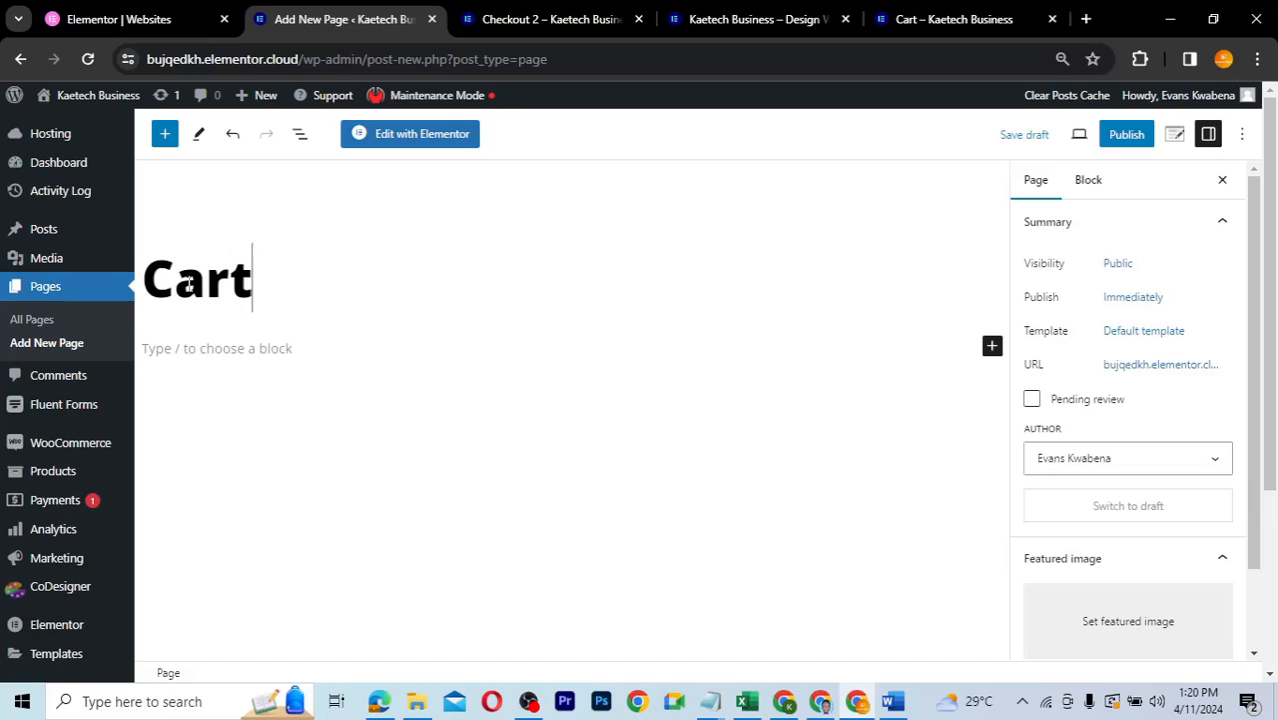
key(Left)
key(Left)
key(Left)
key(Left)
text(New)
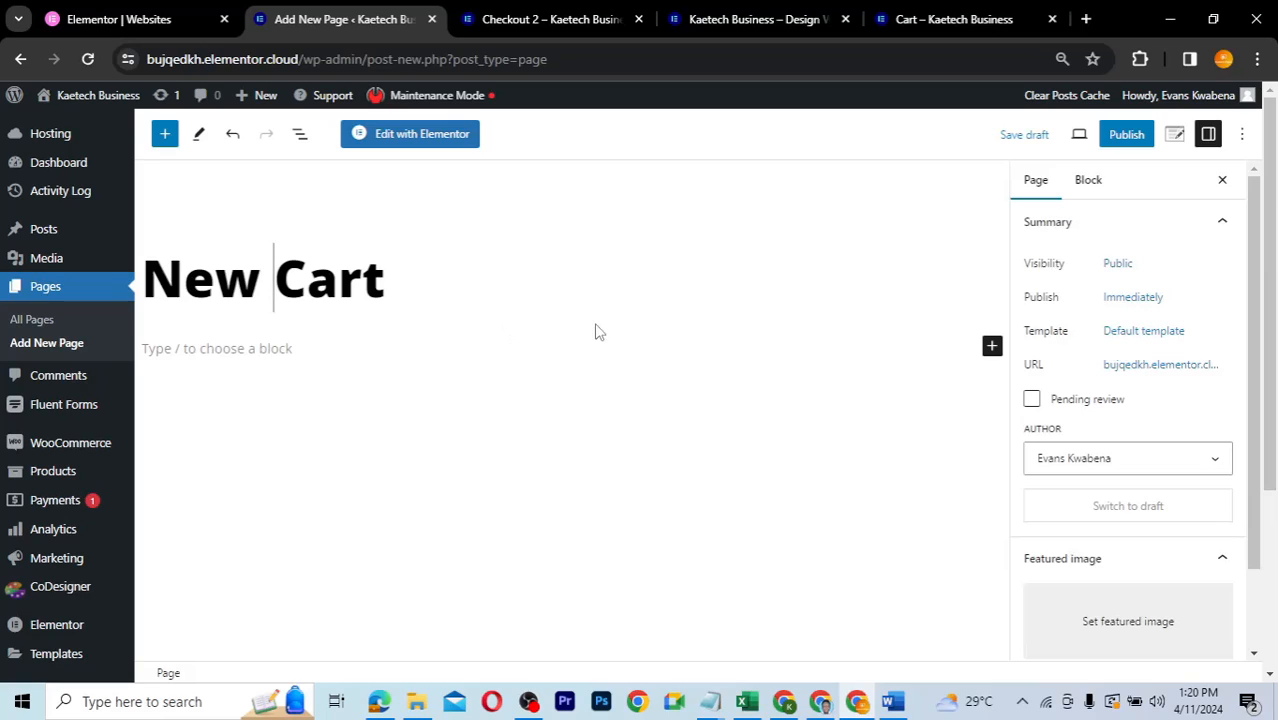
- Set the page template to Elementor Full Width and publish the page
click(1140, 333)
click(1045, 466)
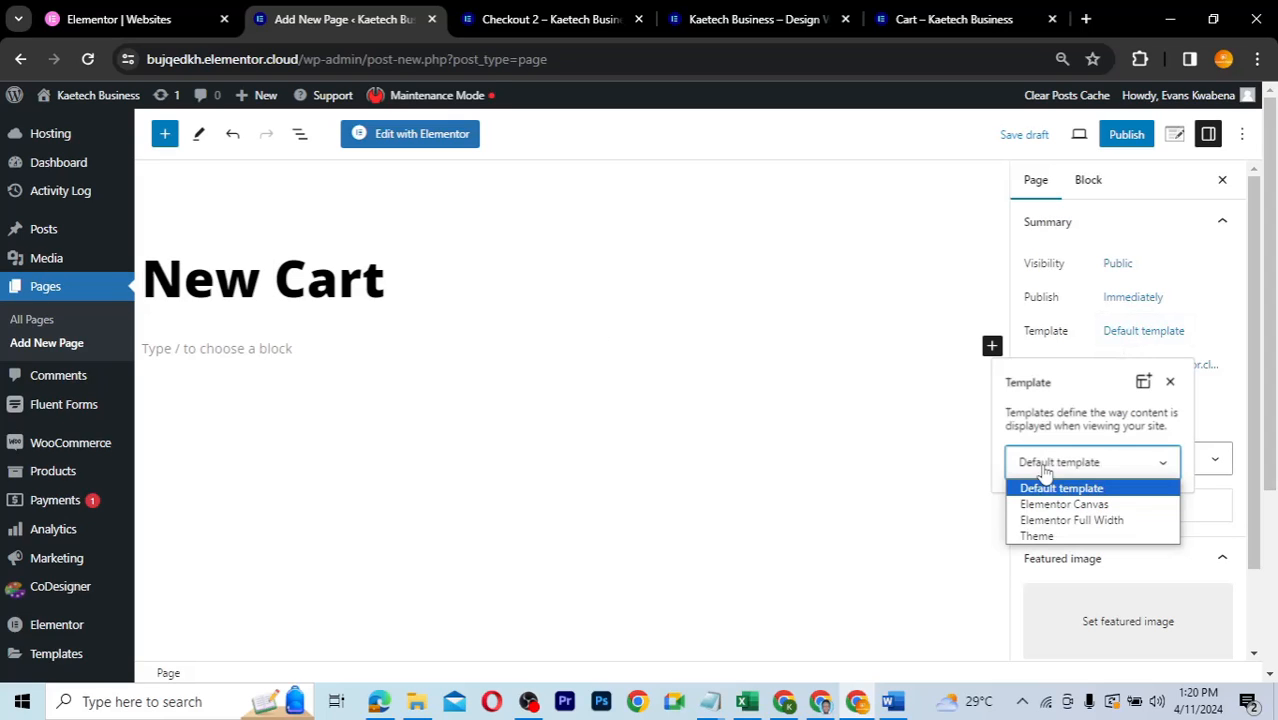
click(1045, 522)
click(1075, 338)
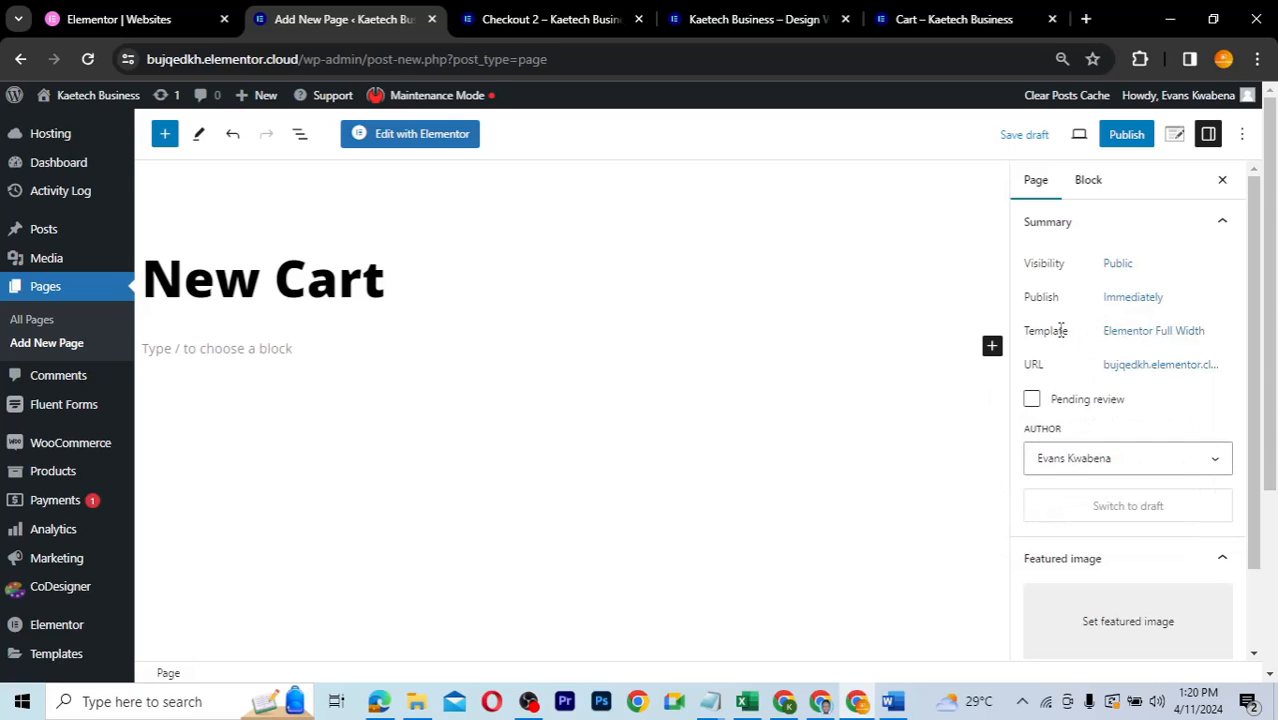
click(1128, 135)
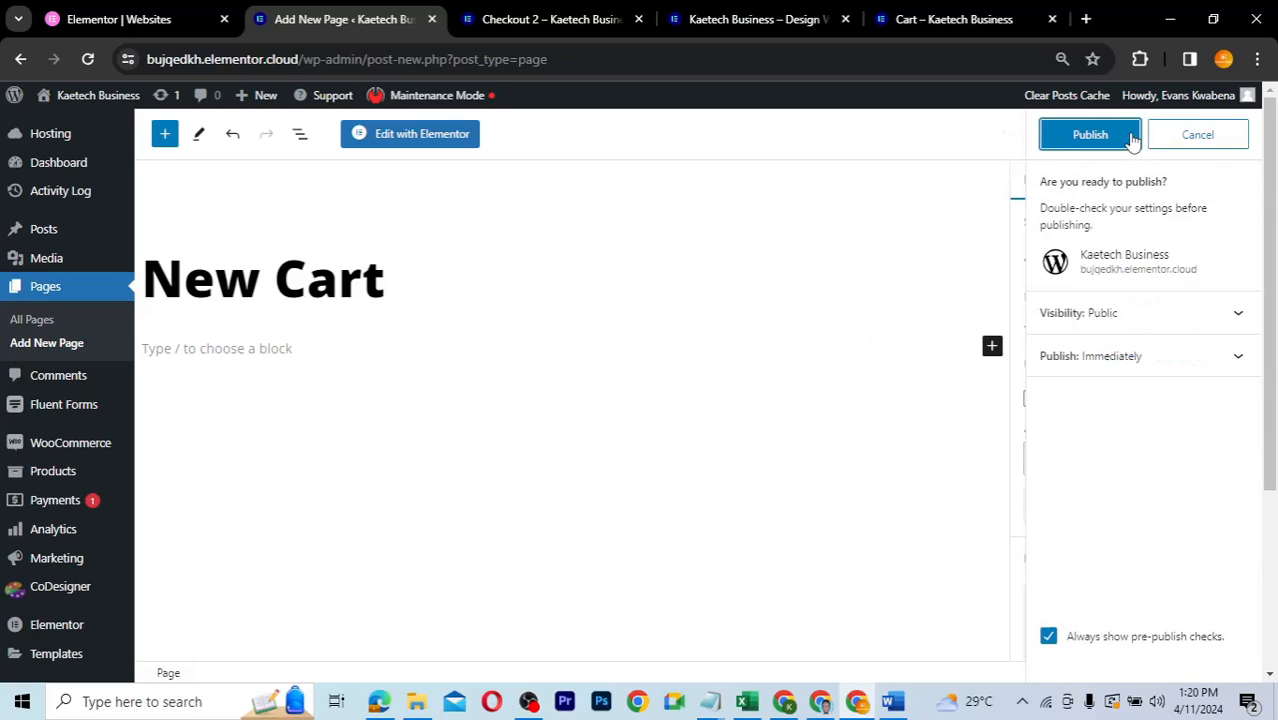
click(1132, 136)
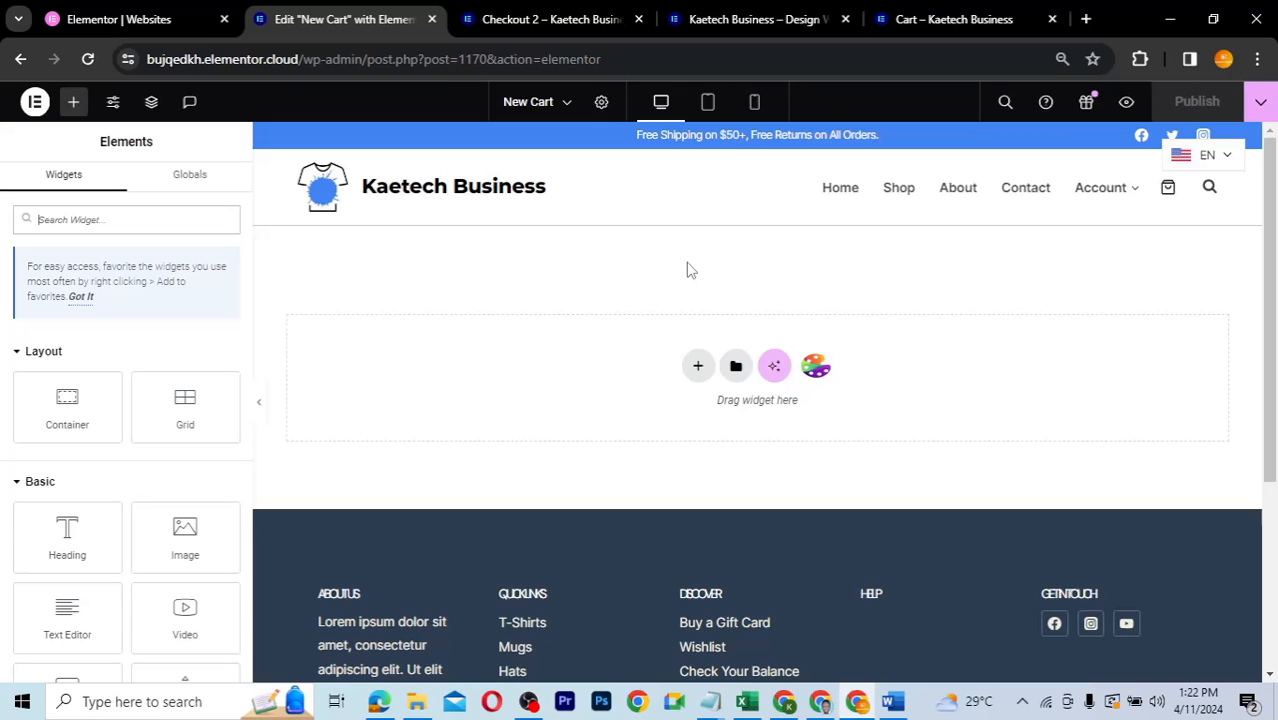
- Glance at the Secure ChechOut page for reference, then return to the New Cart editor
click(533, 22)
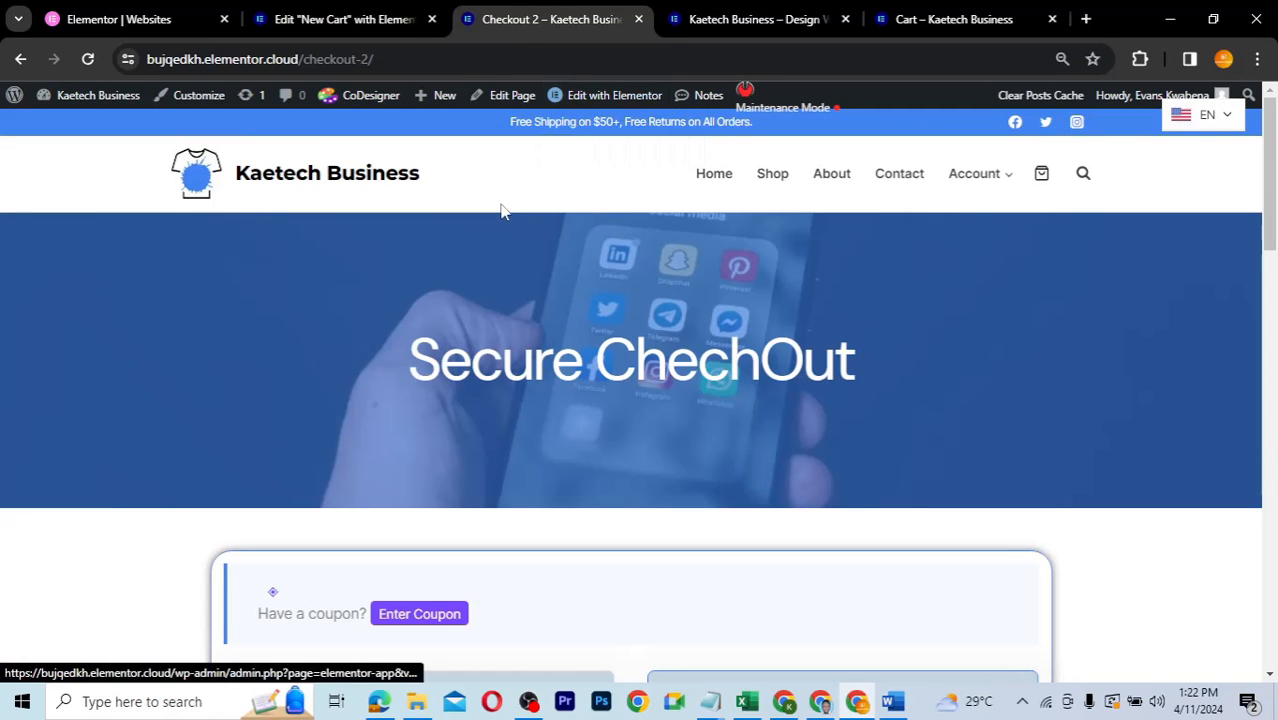
click(354, 24)
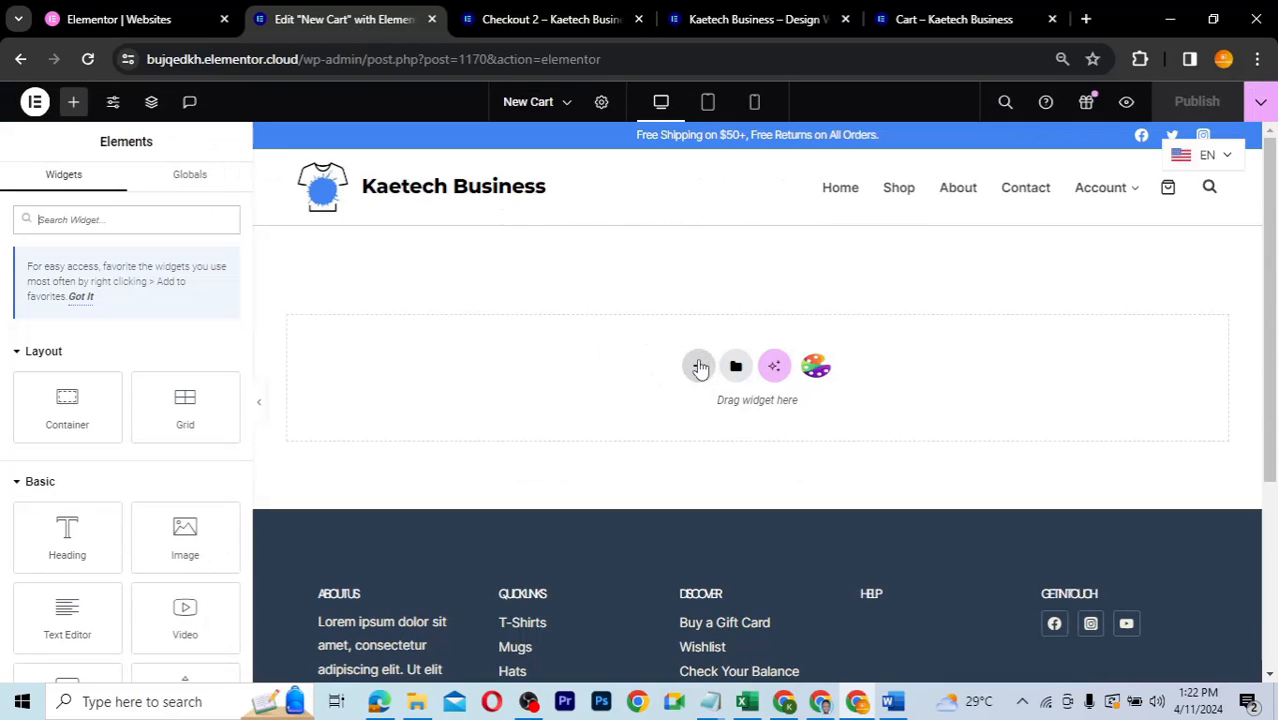
scroll(572, 387, down, 1)
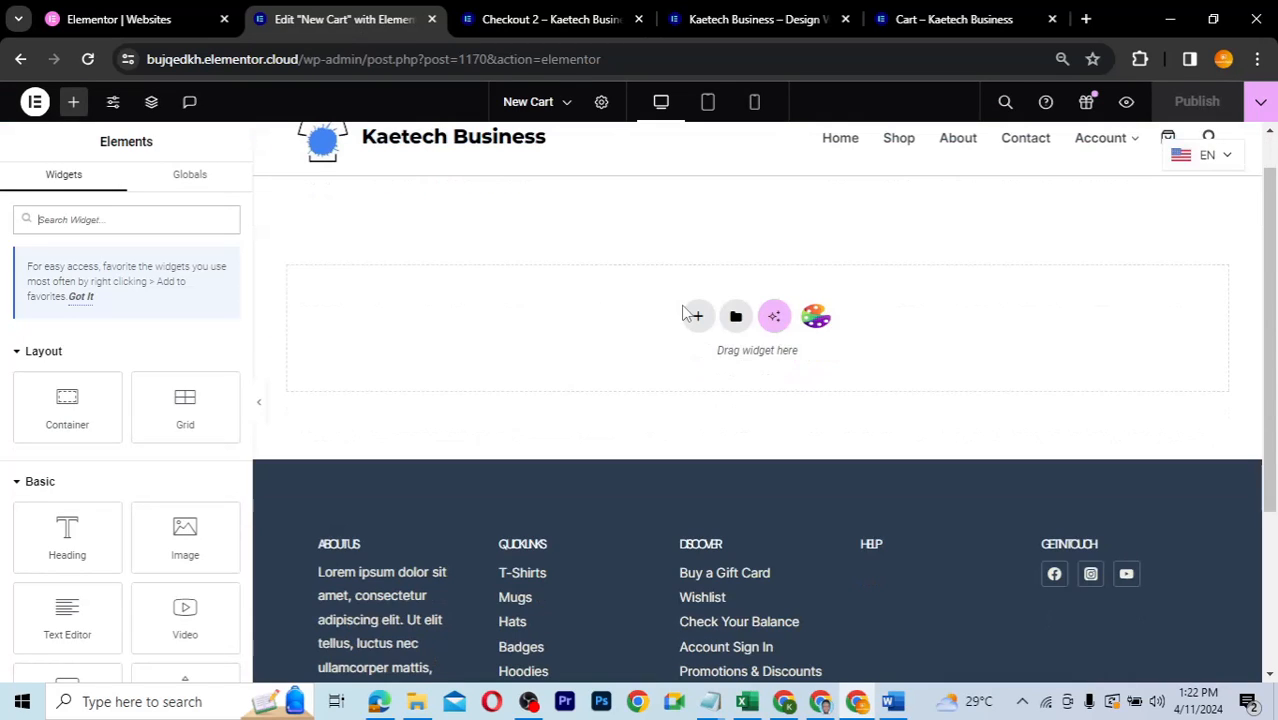
- Add a single-column Flexbox container with a 350 px minimum height
click(697, 315)
click(694, 366)
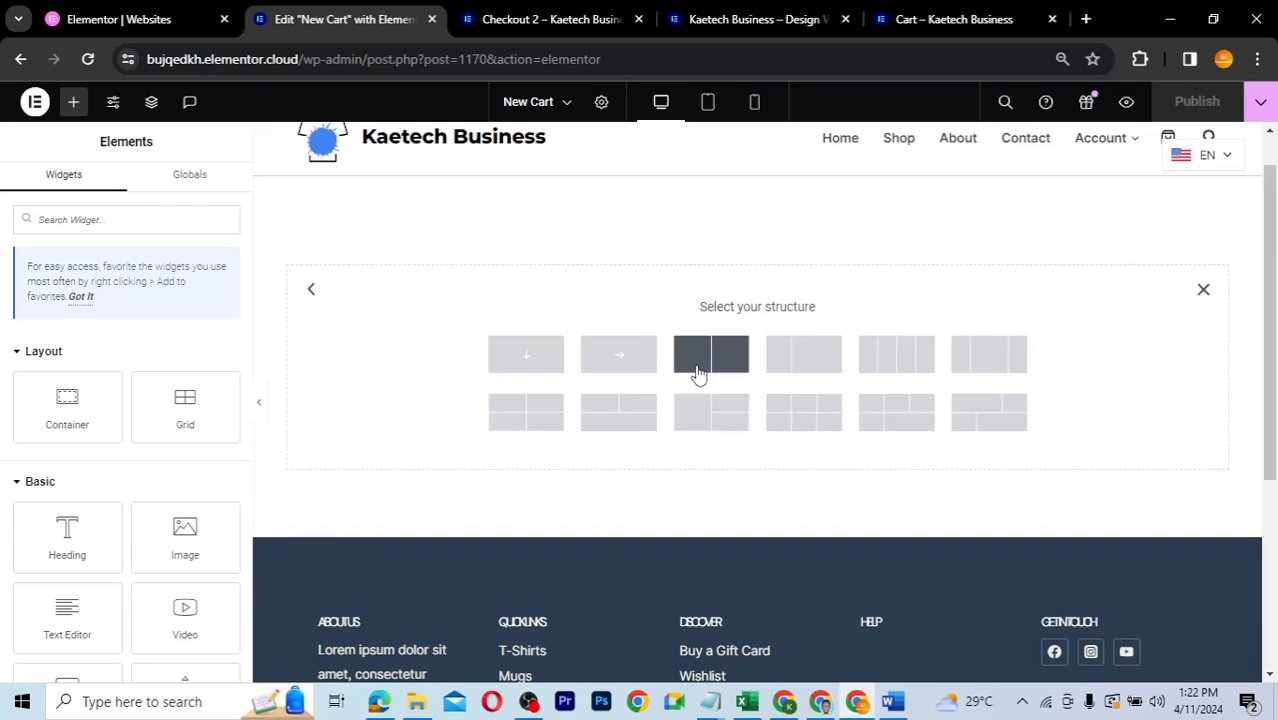
click(528, 358)
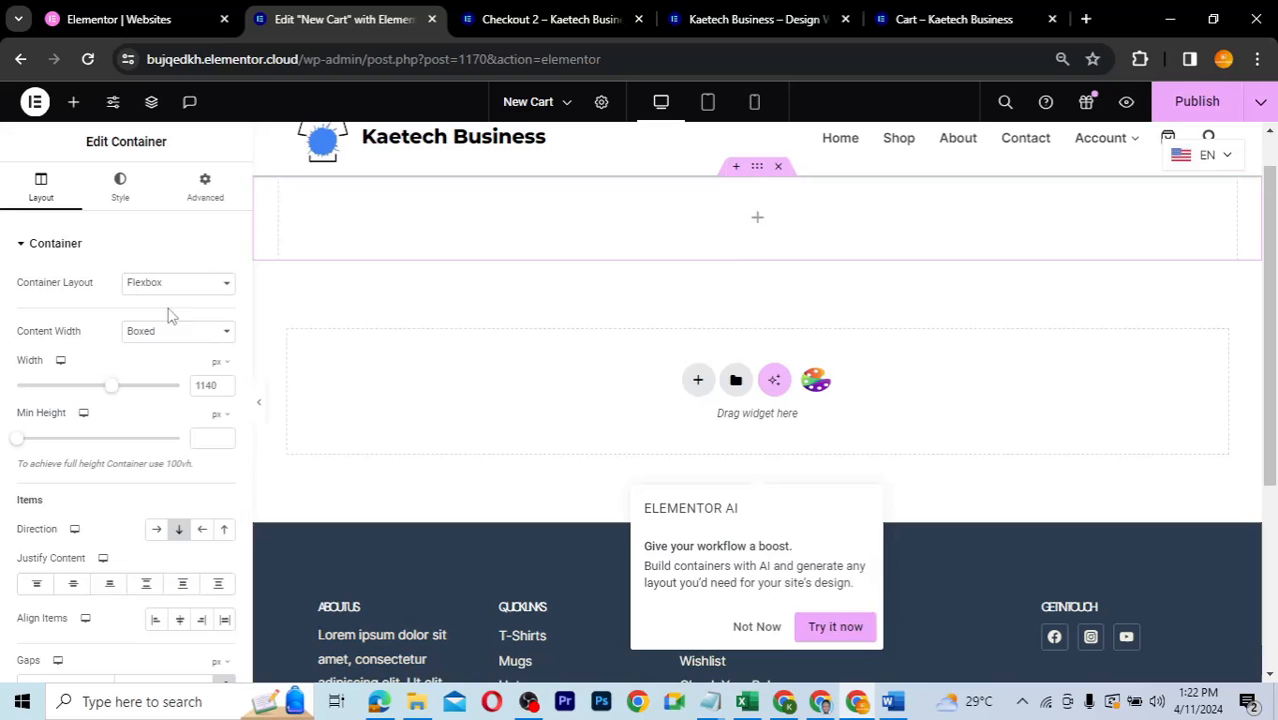
click(204, 437)
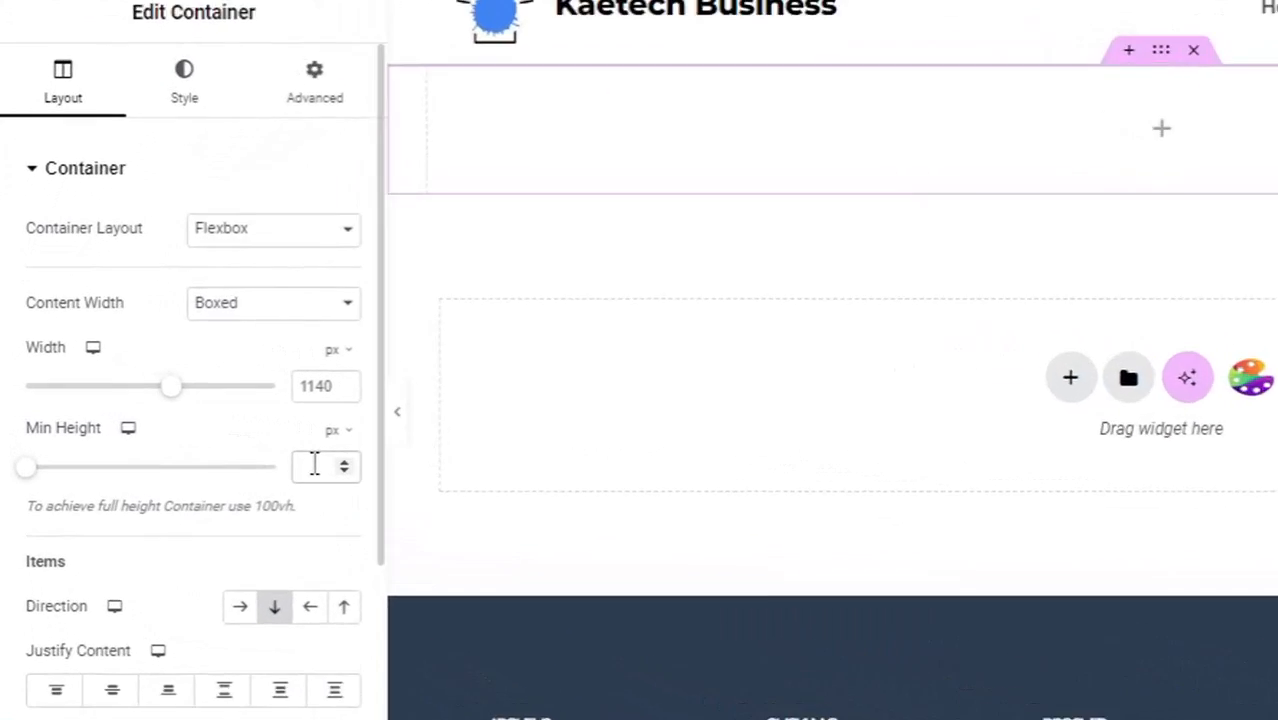
text(350)
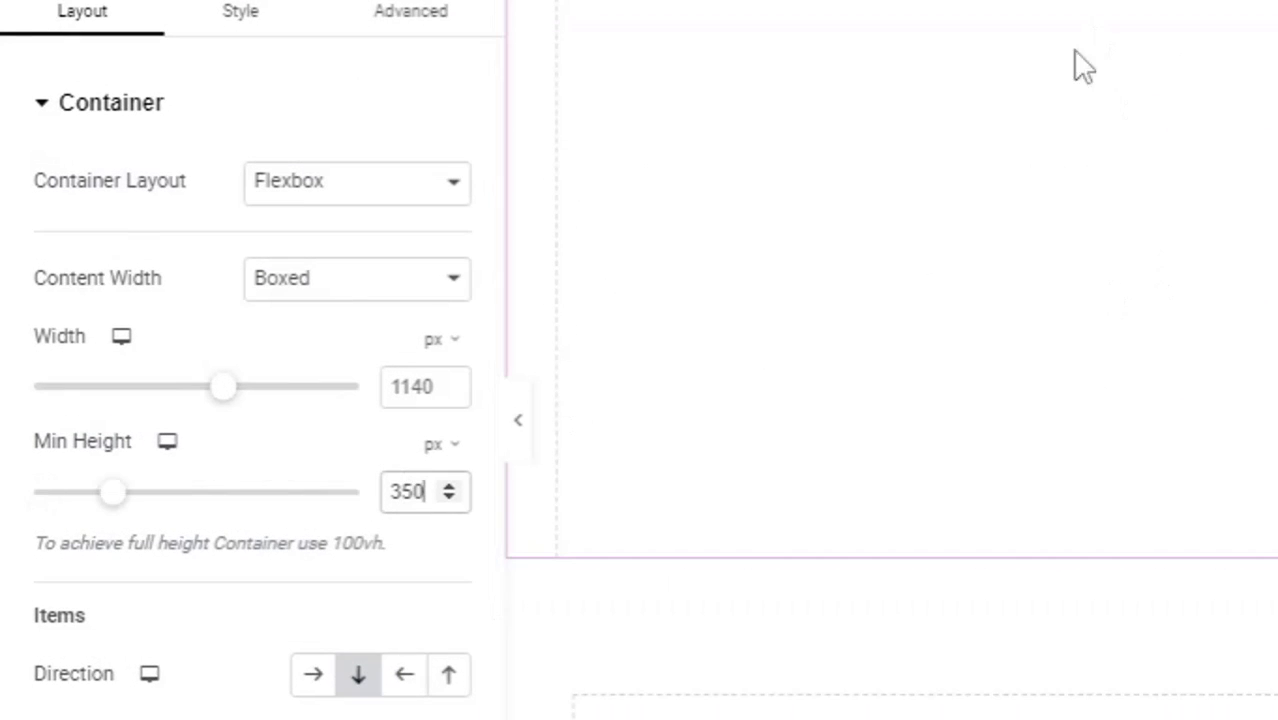
click(255, 10)
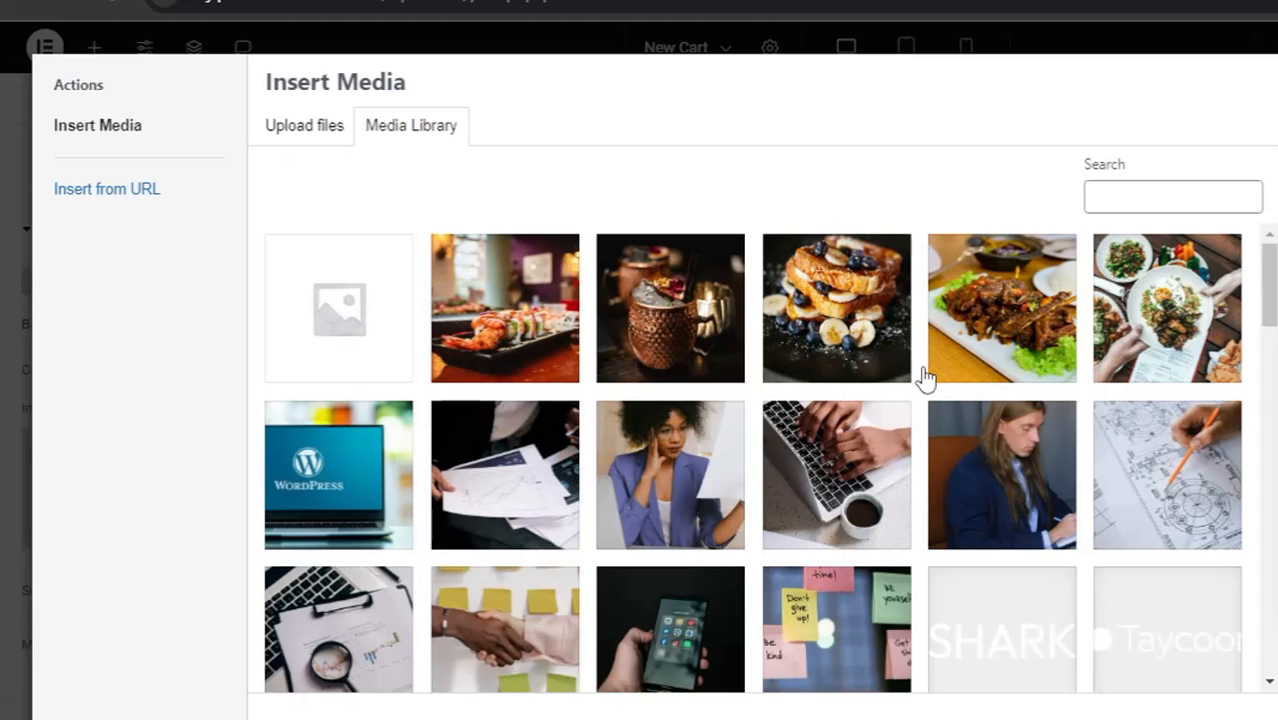
- Choose the two-women-at-laptop office photo as the container's background image
scroll(884, 460, down, 3)
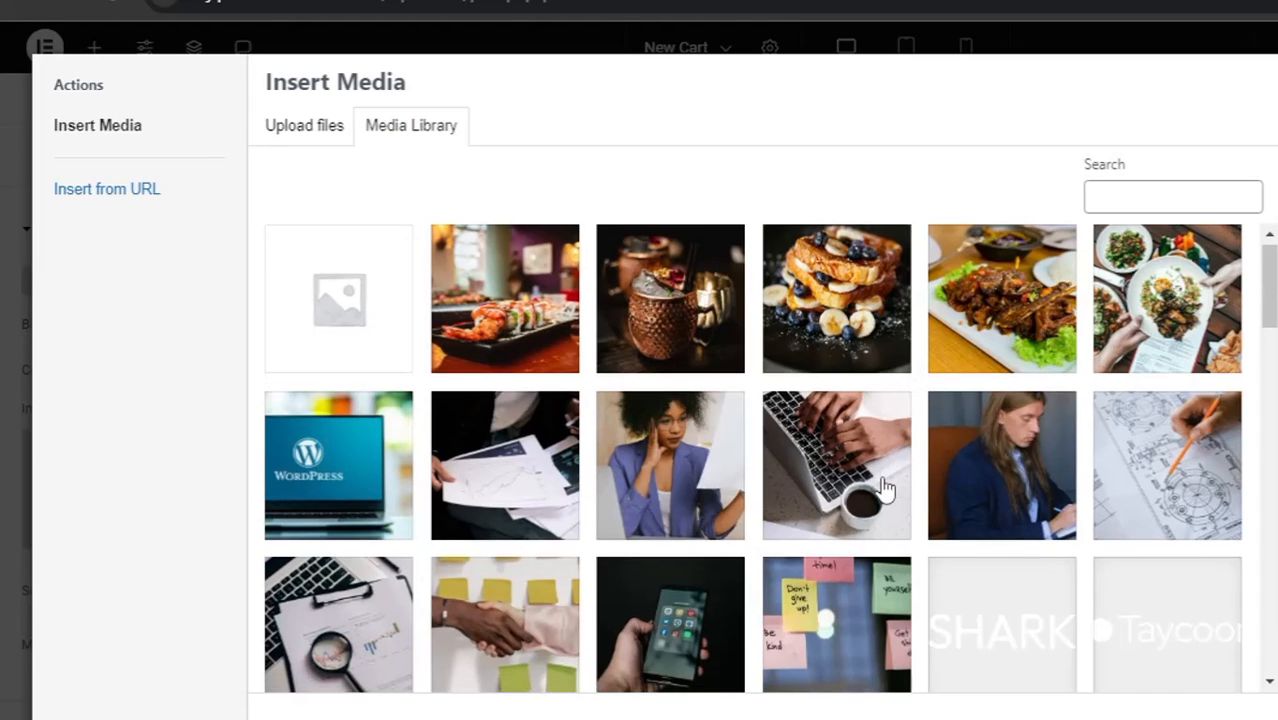
scroll(884, 487, down, 1)
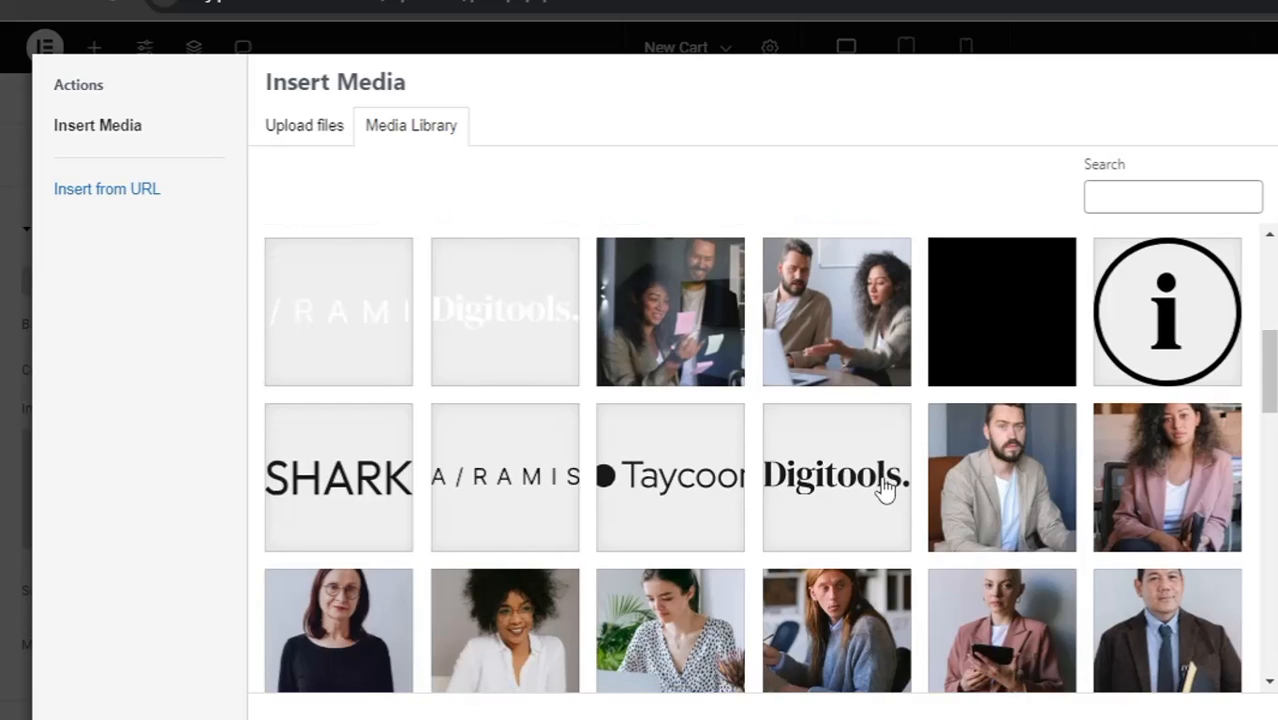
scroll(884, 489, down, 3)
scroll(884, 489, down, 3)
click(527, 478)
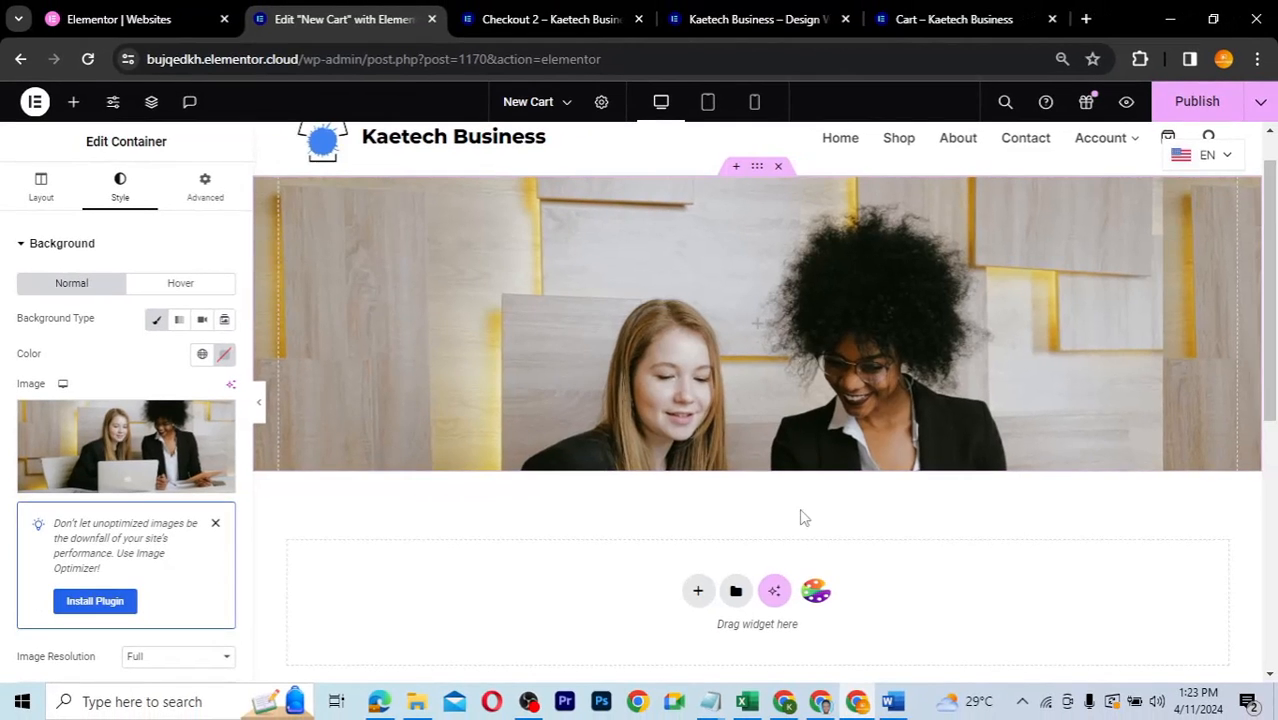
- Set the background position to center, repeat to No-repeat, and display size to Cover
scroll(105, 440, down, 3)
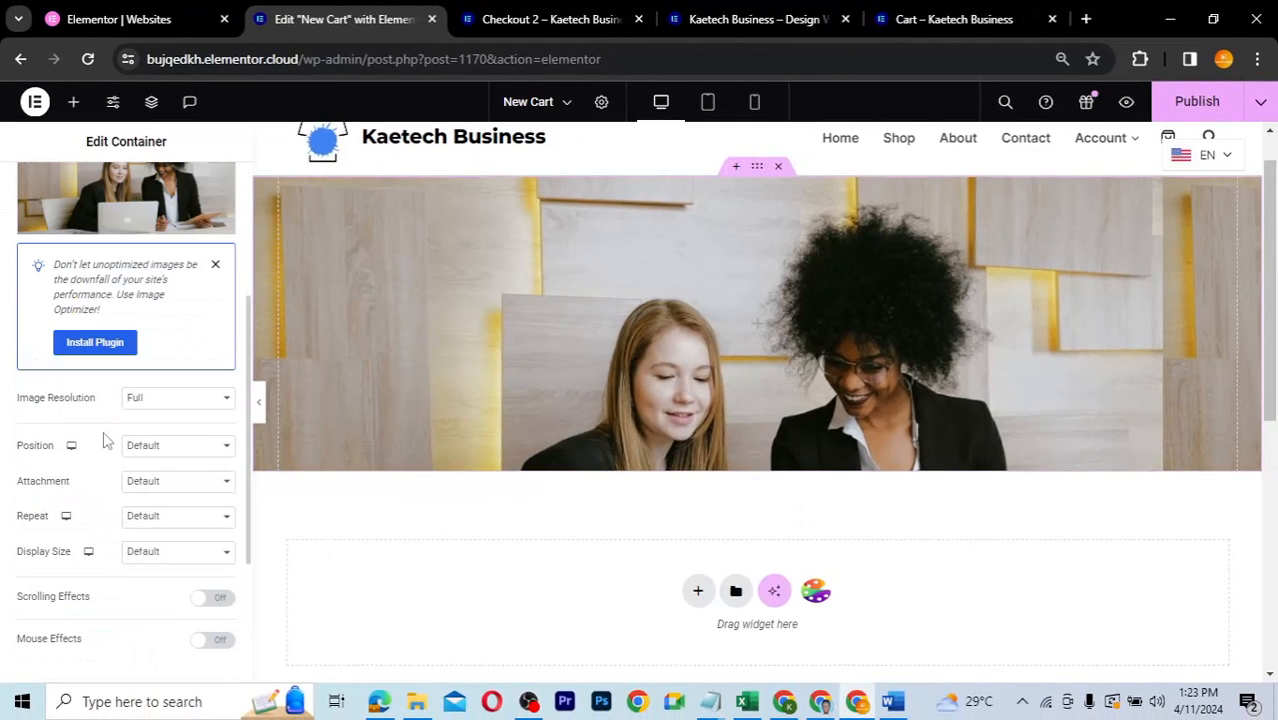
click(160, 446)
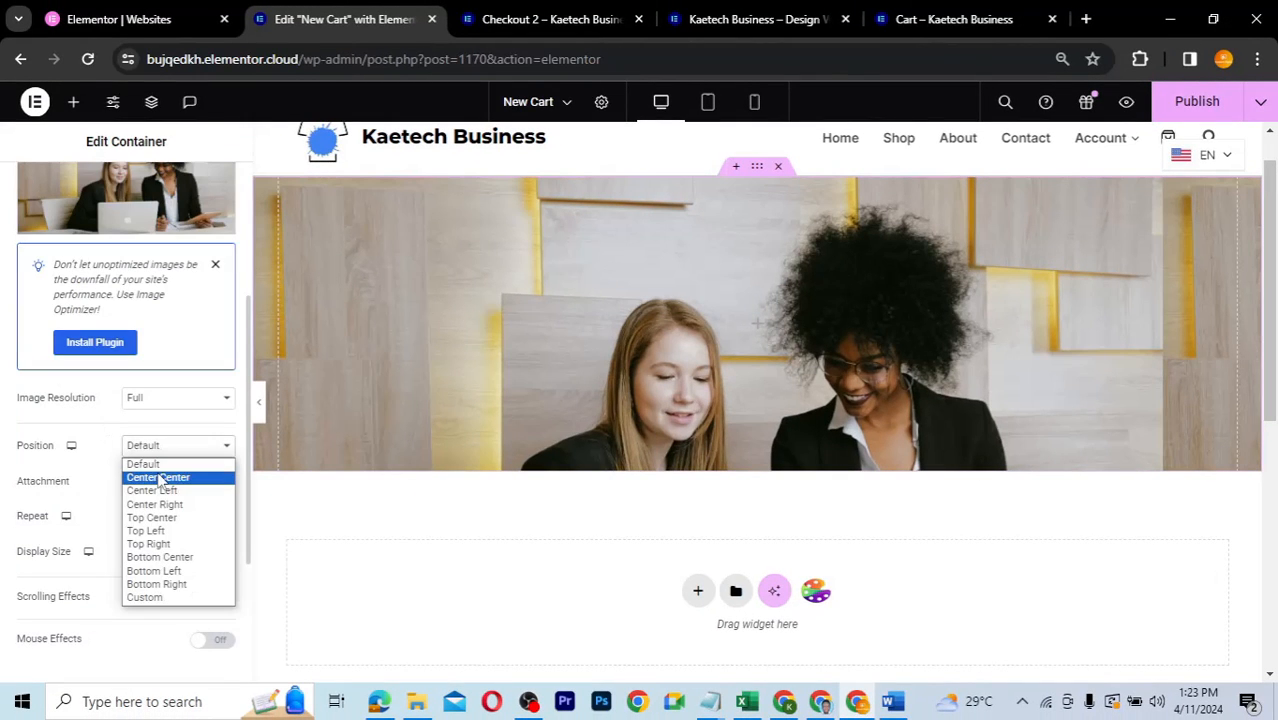
click(160, 477)
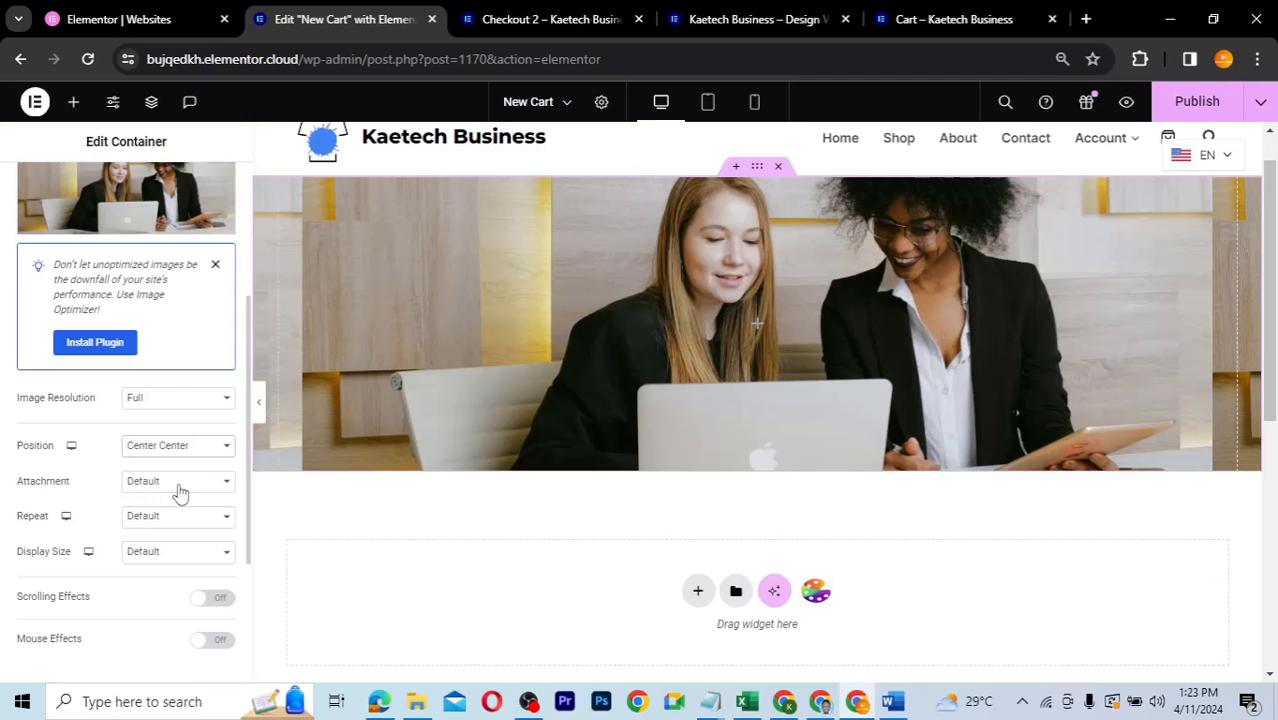
click(168, 517)
click(159, 548)
click(152, 552)
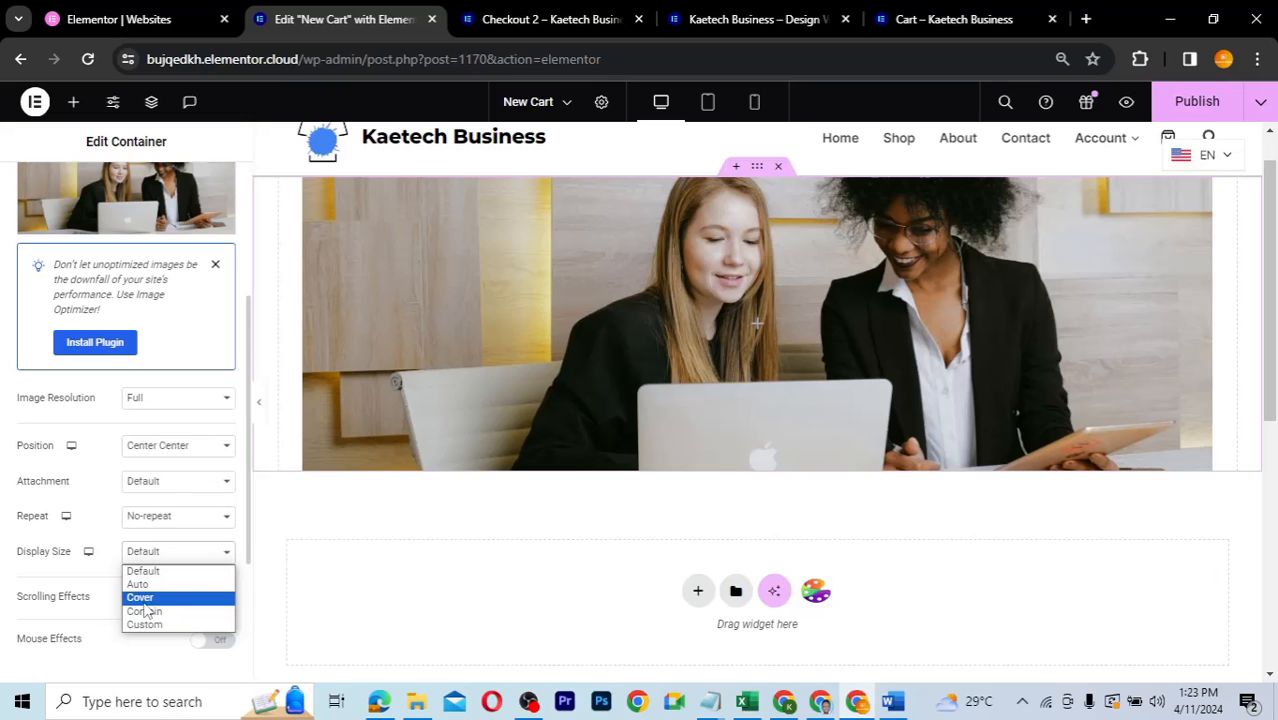
click(144, 599)
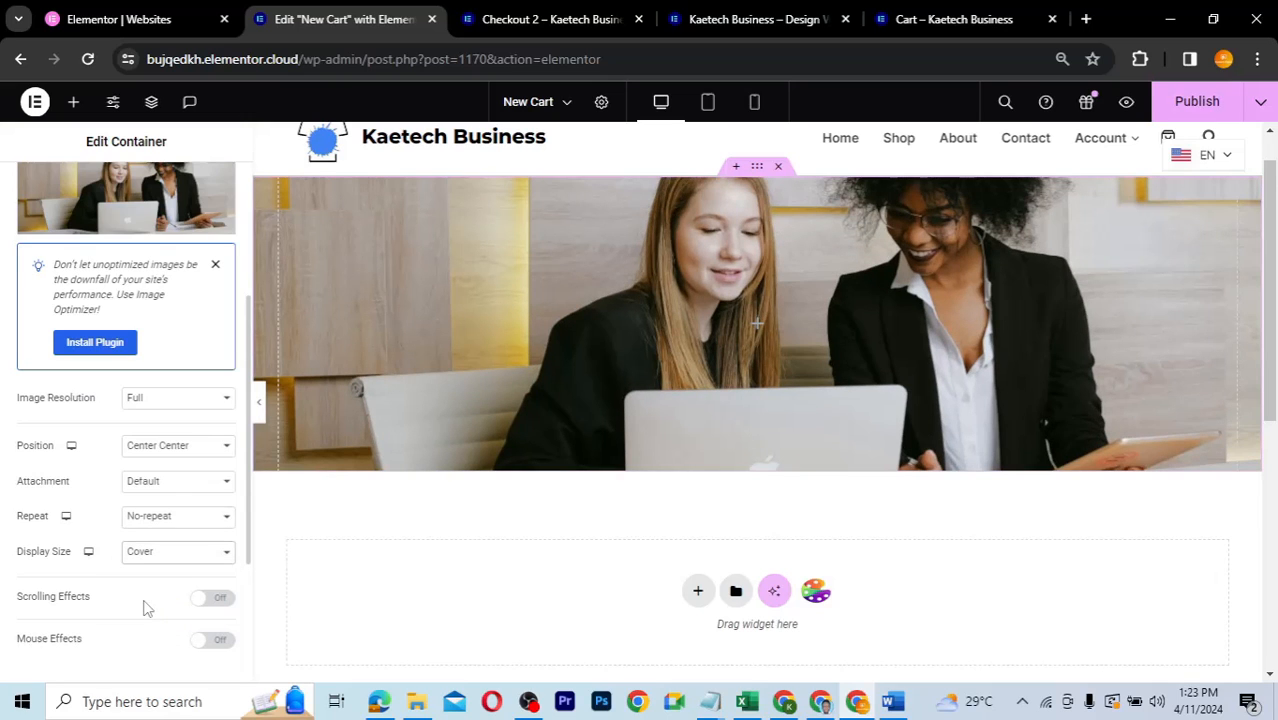
scroll(143, 608, down, 3)
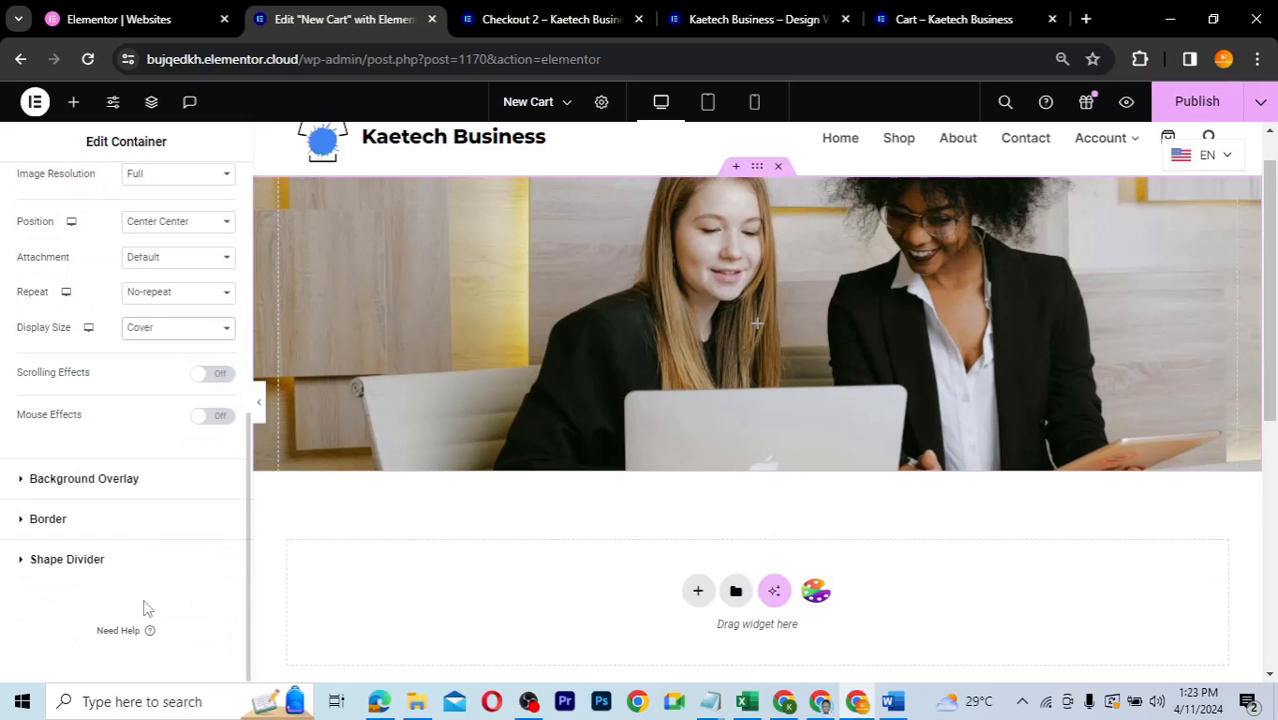
- Add a Classic background overlay in the Theme Accent global colour at 0.8 opacity
click(115, 482)
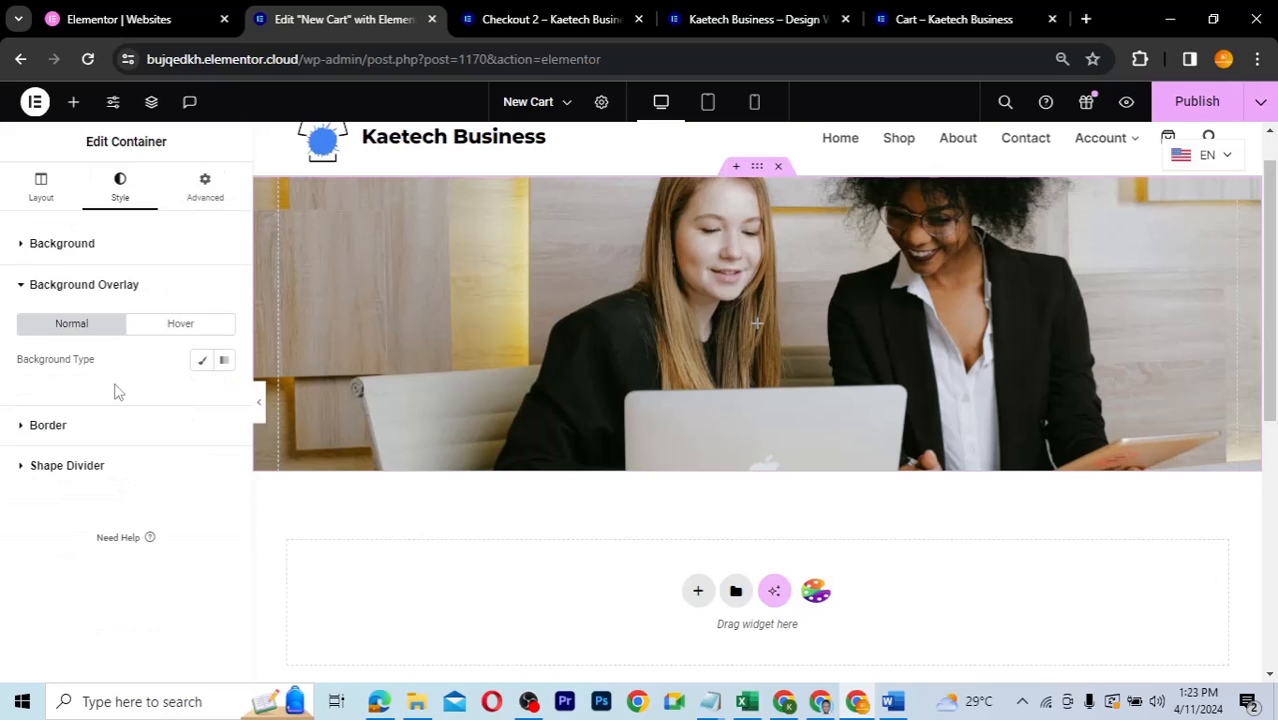
click(201, 360)
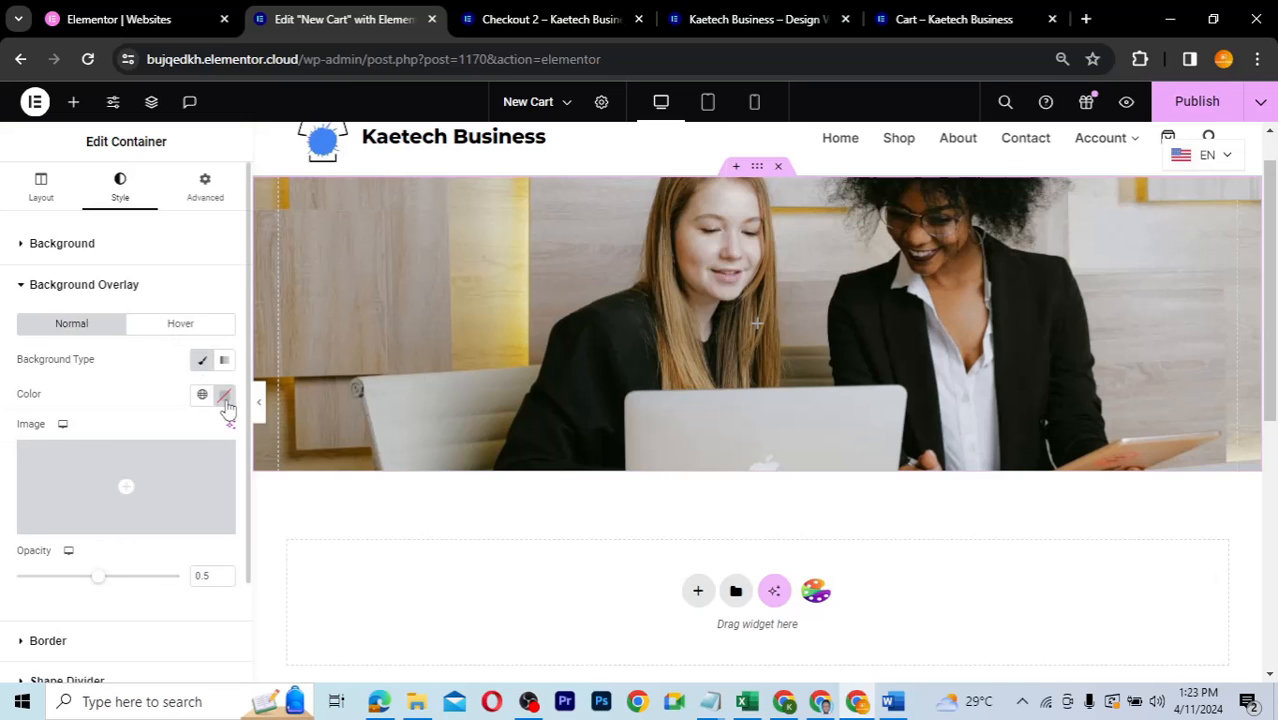
click(201, 394)
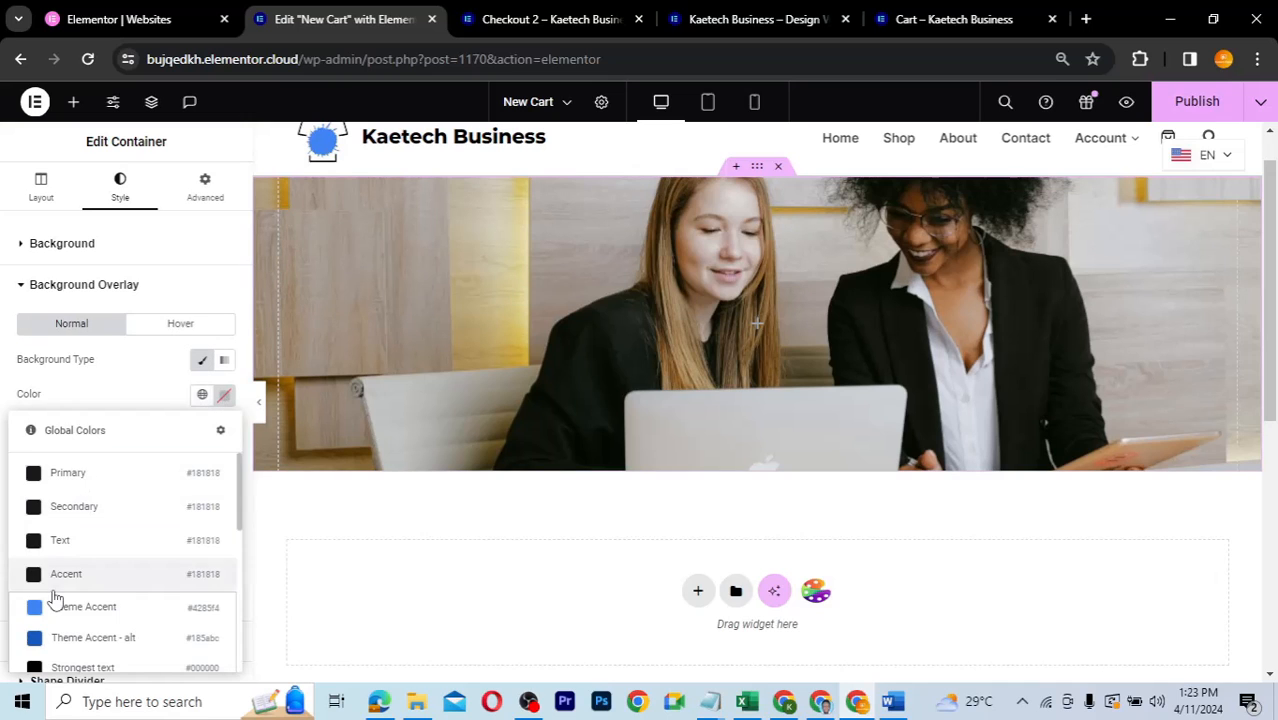
click(57, 609)
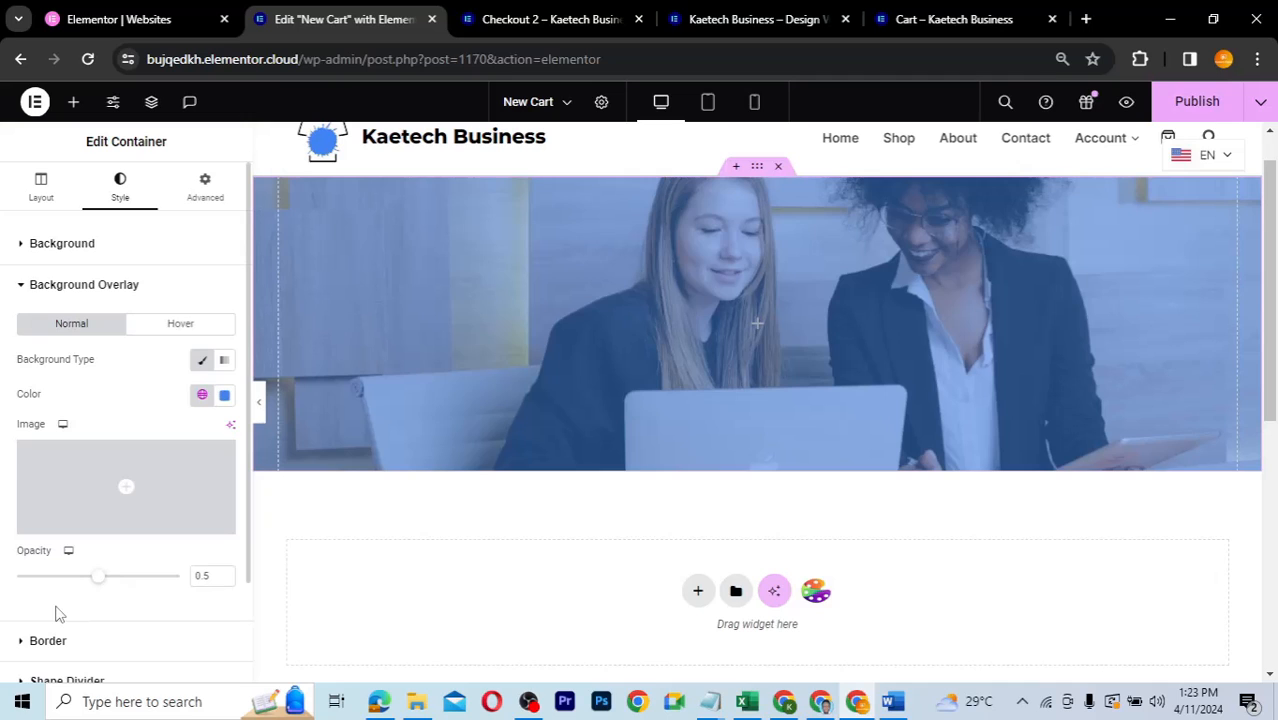
click(205, 575)
text(8)
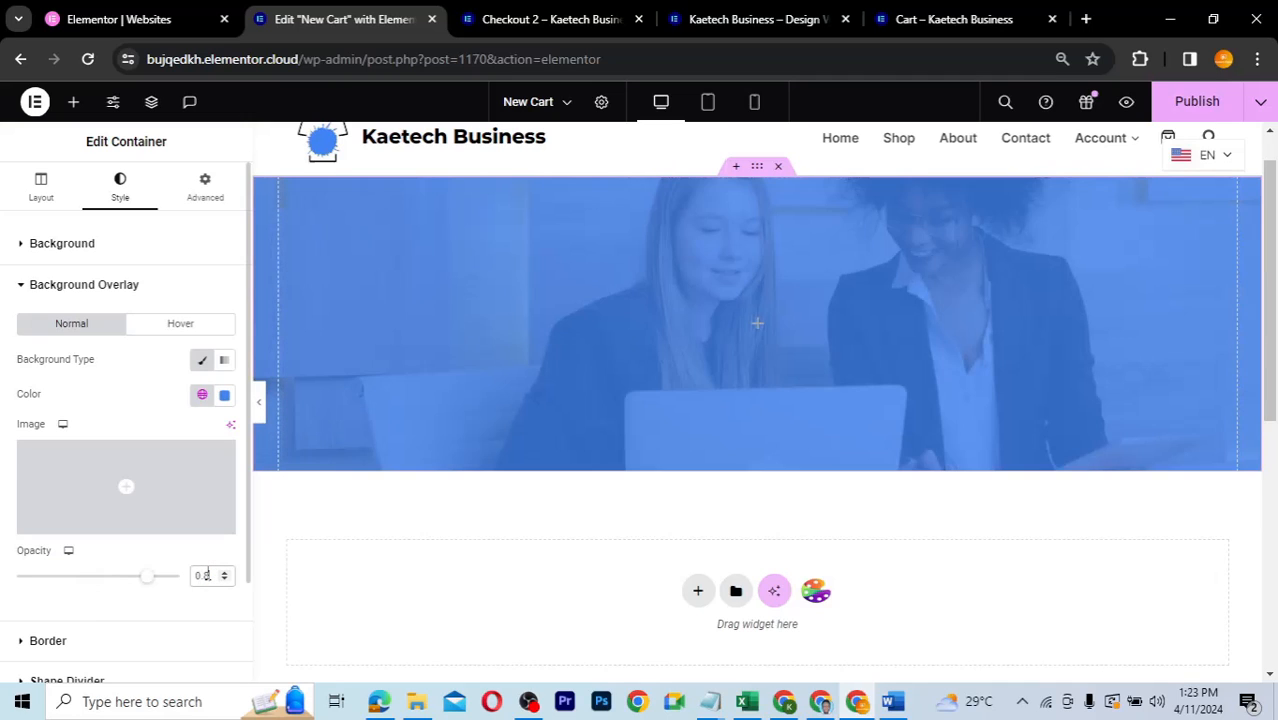
click(160, 402)
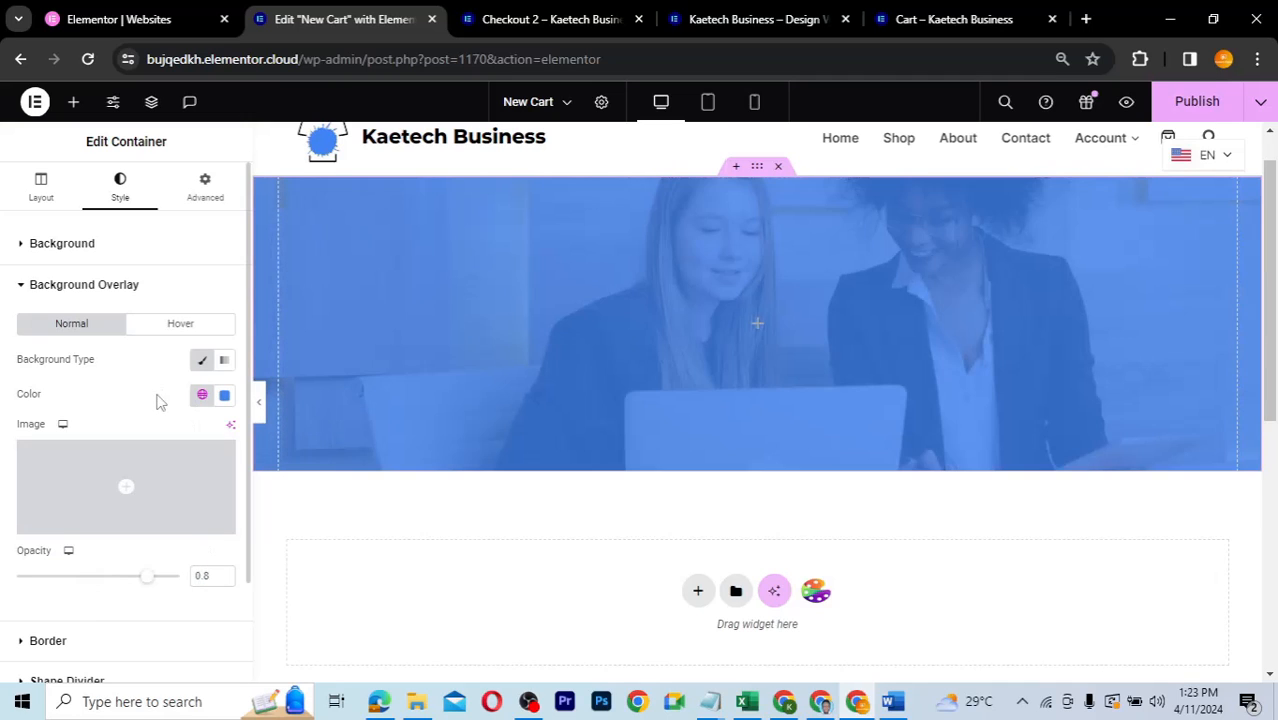
click(760, 327)
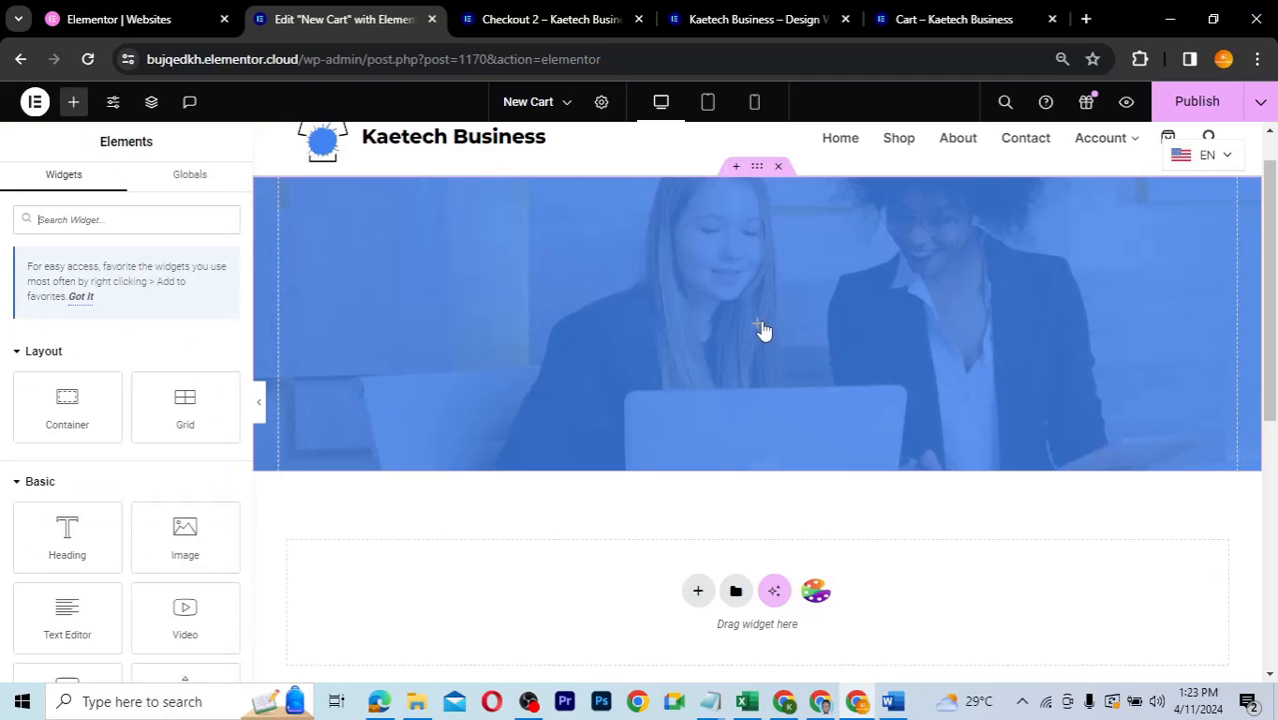
- Set the hero container's Justify Content and Align Items both to Center
click(757, 168)
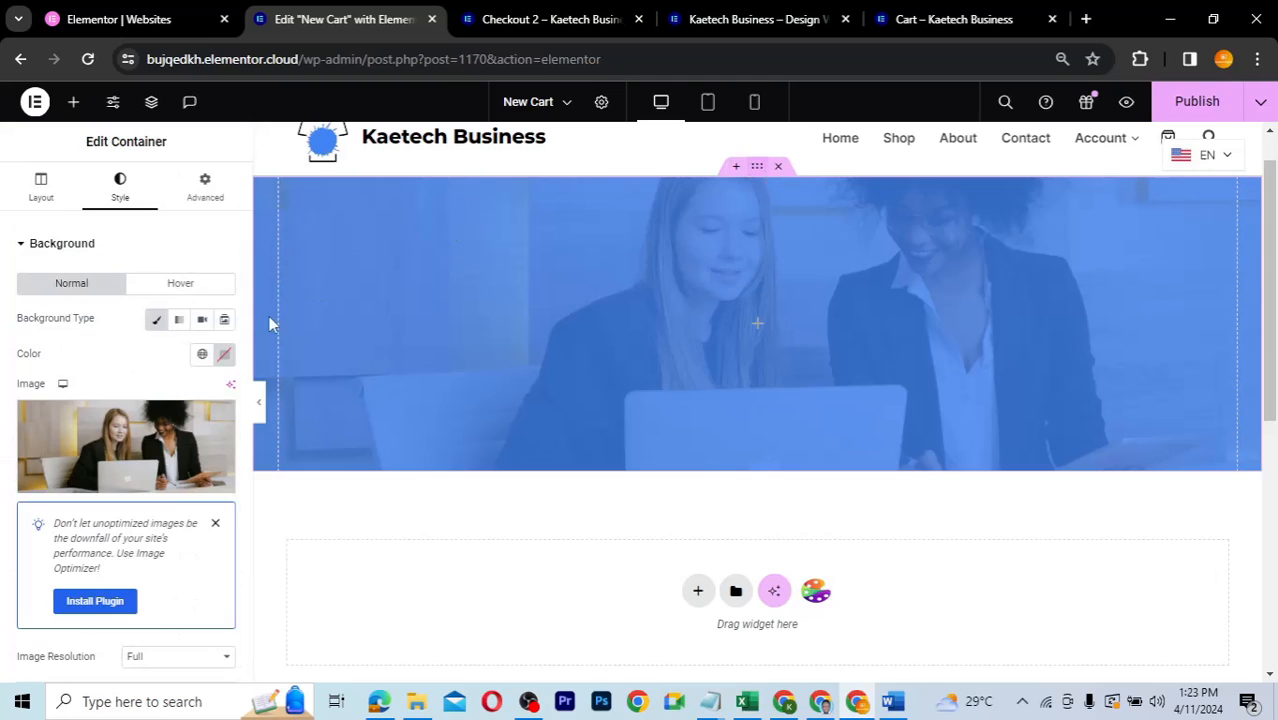
click(40, 190)
scroll(105, 374, down, 2)
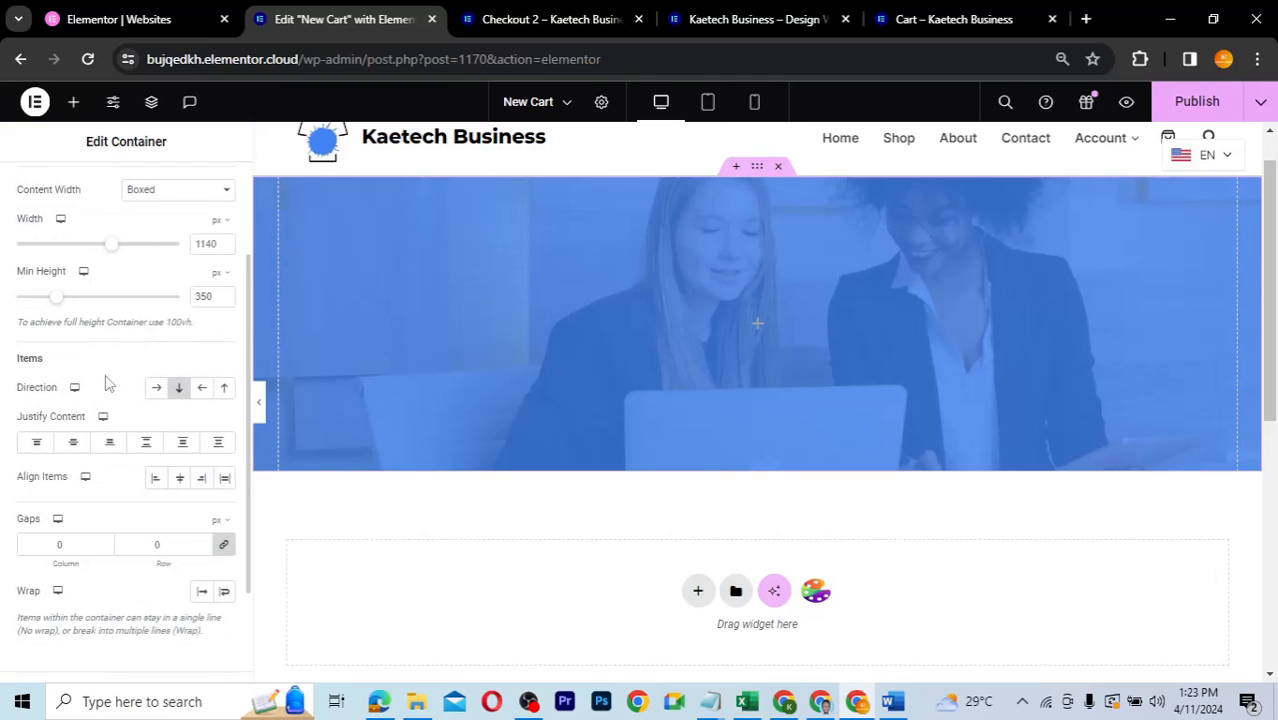
click(73, 446)
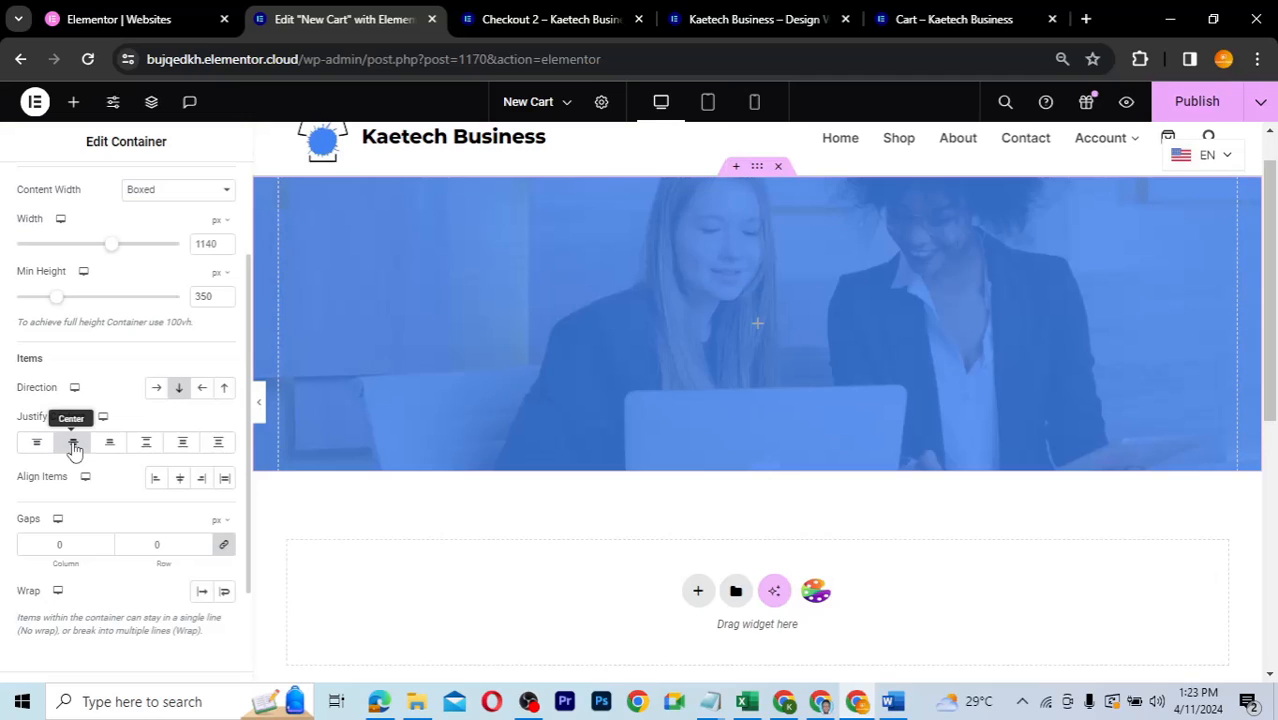
click(182, 482)
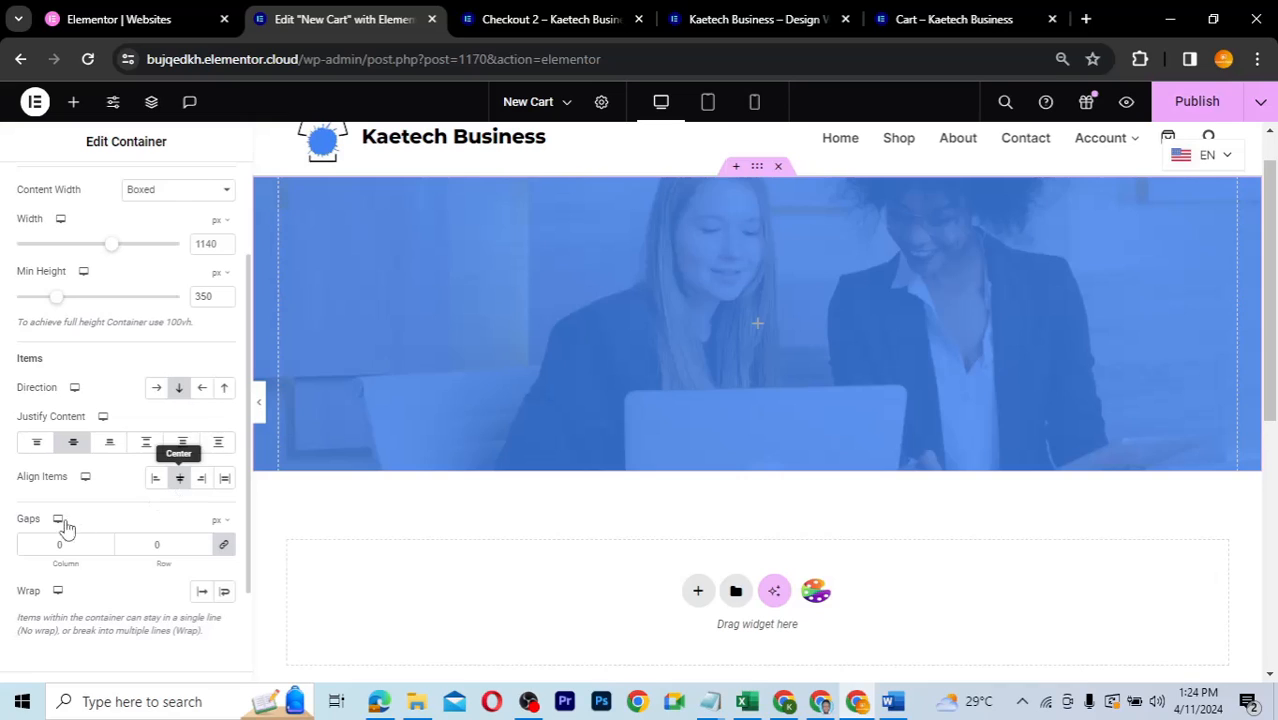
- Drop a Heading widget into the hero and title it 'Shopping Bag'
click(760, 329)
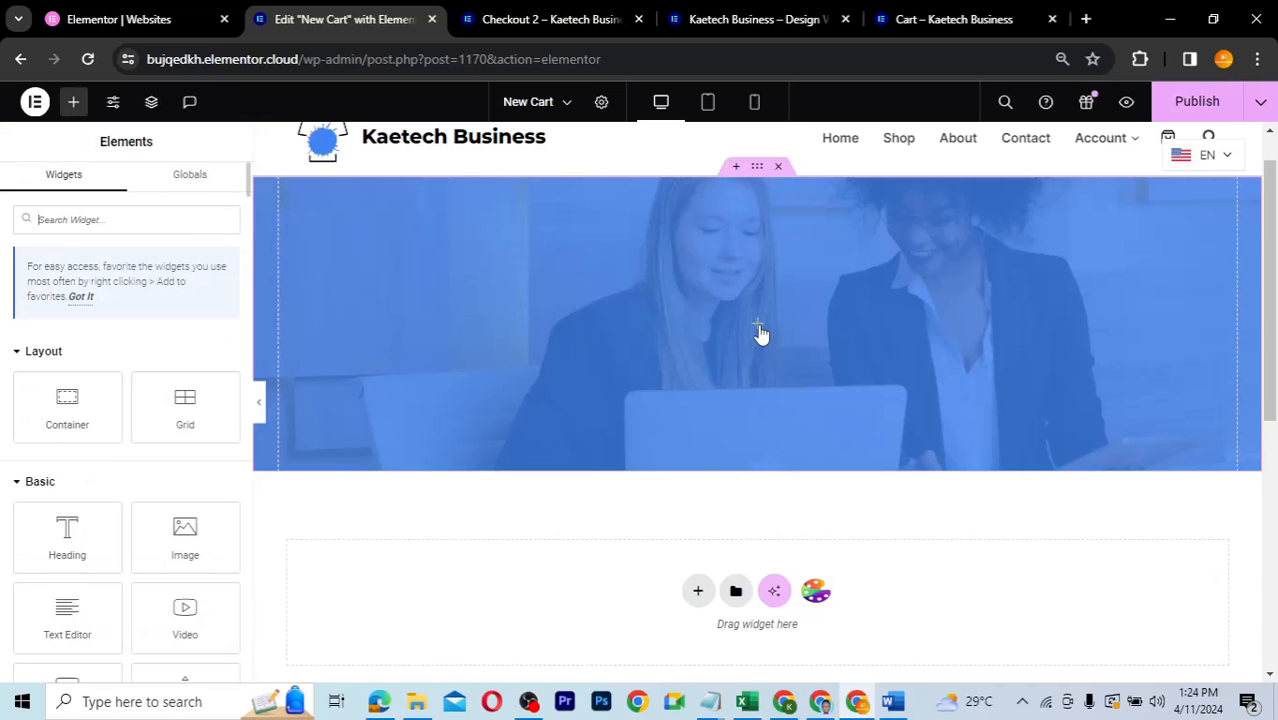
drag(63, 548, 742, 330)
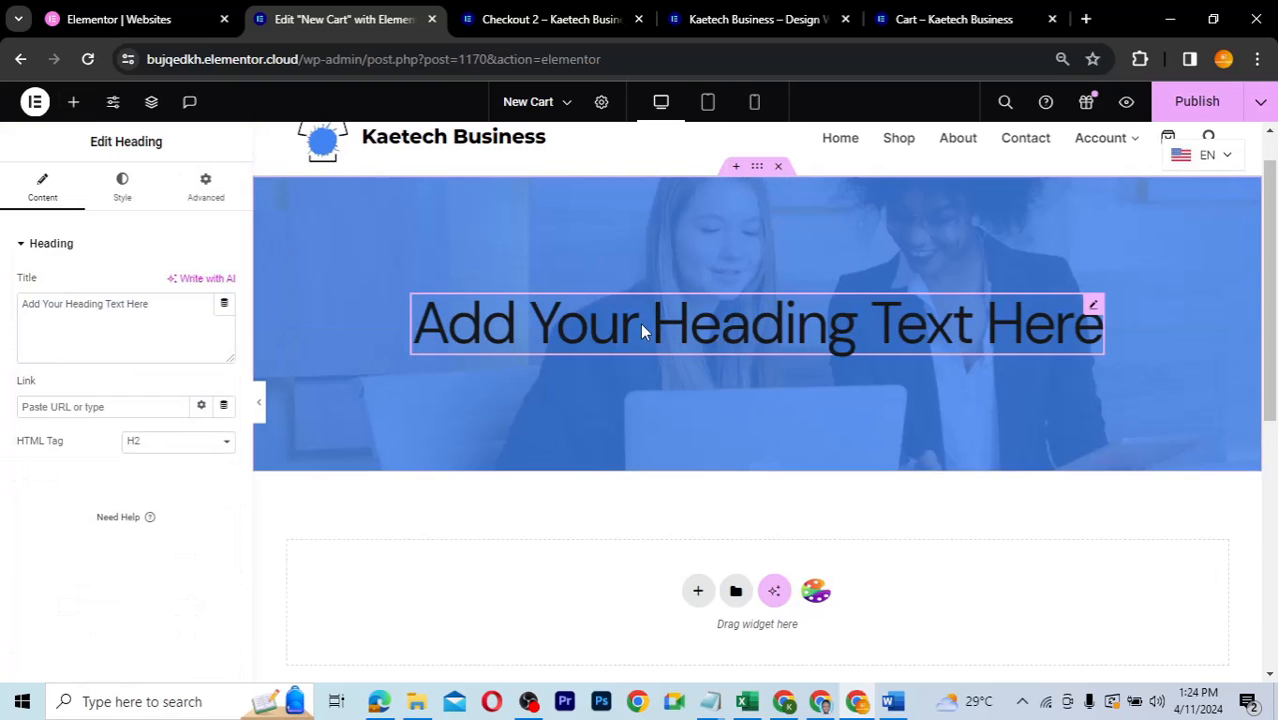
drag(168, 310, 3, 311)
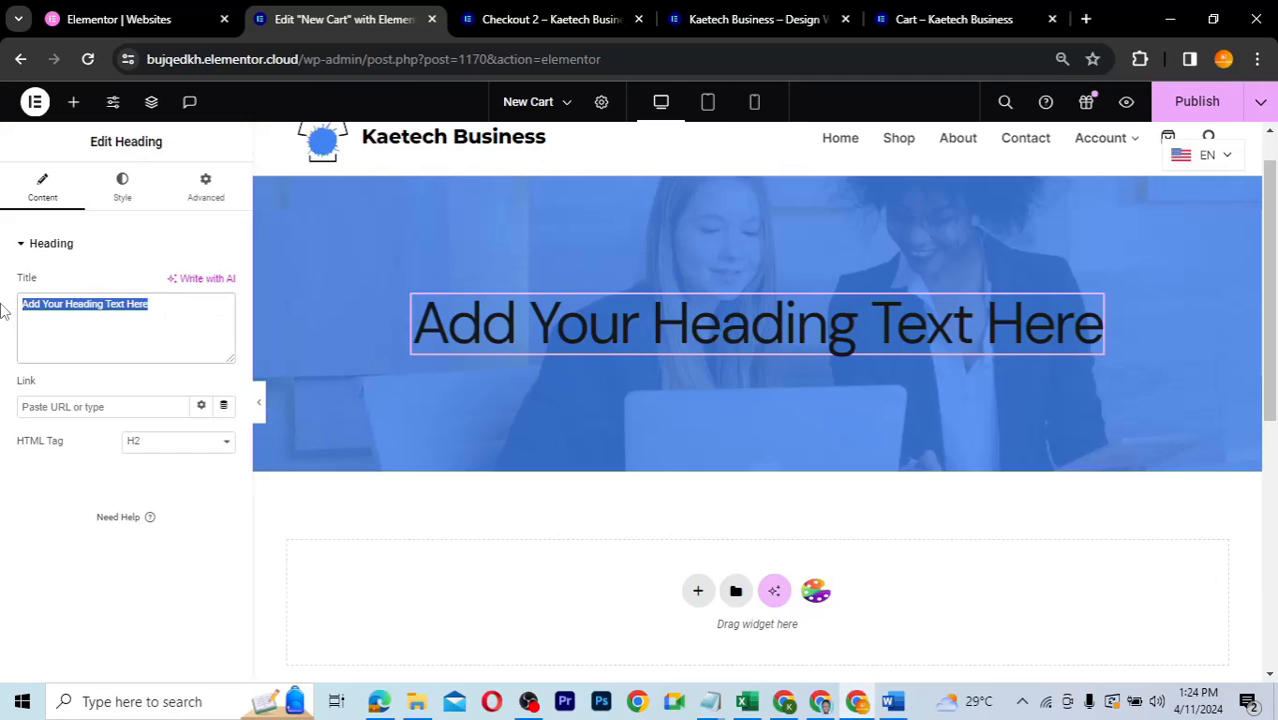
text(S)
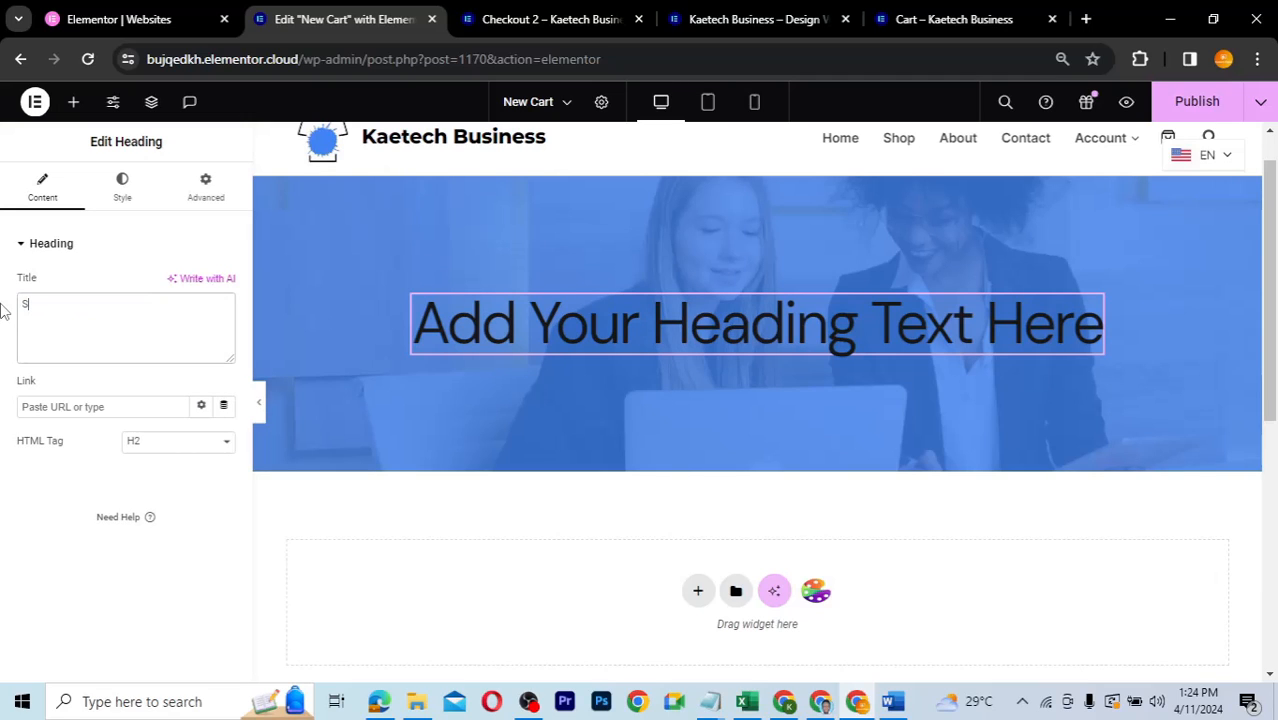
text(hopping Bag)
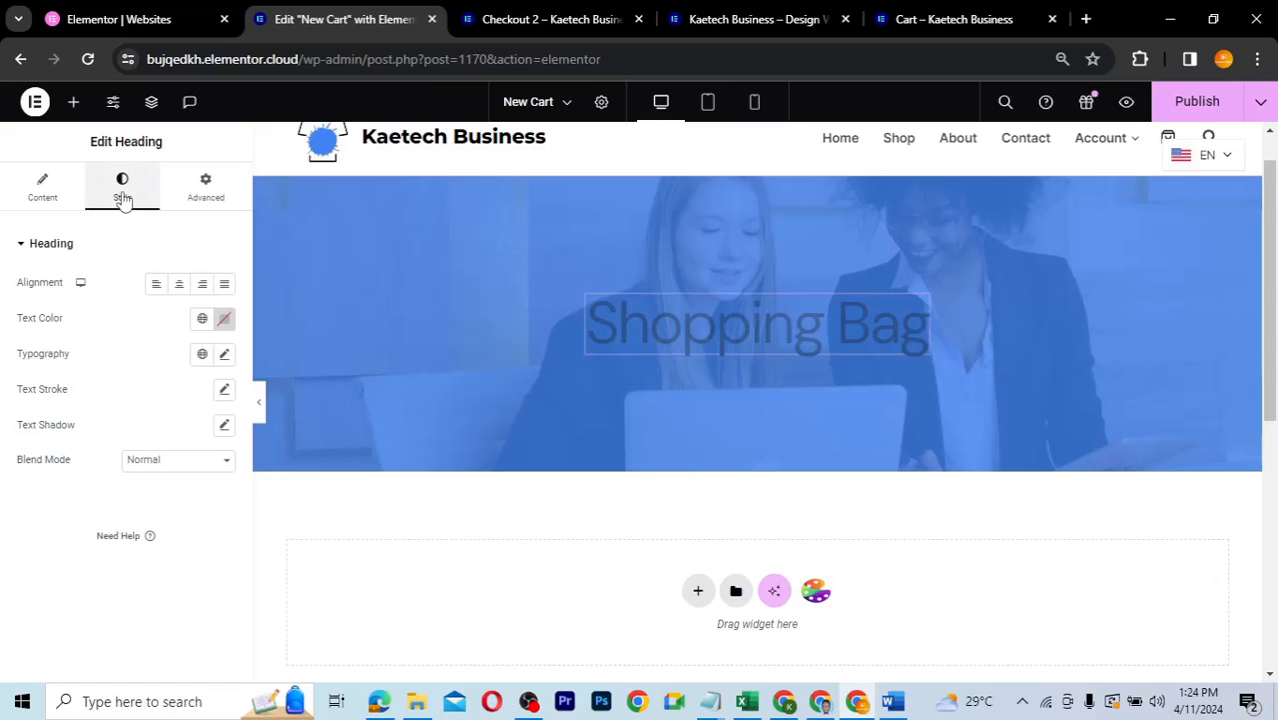
- Centre-align the heading and make its text colour white
click(179, 284)
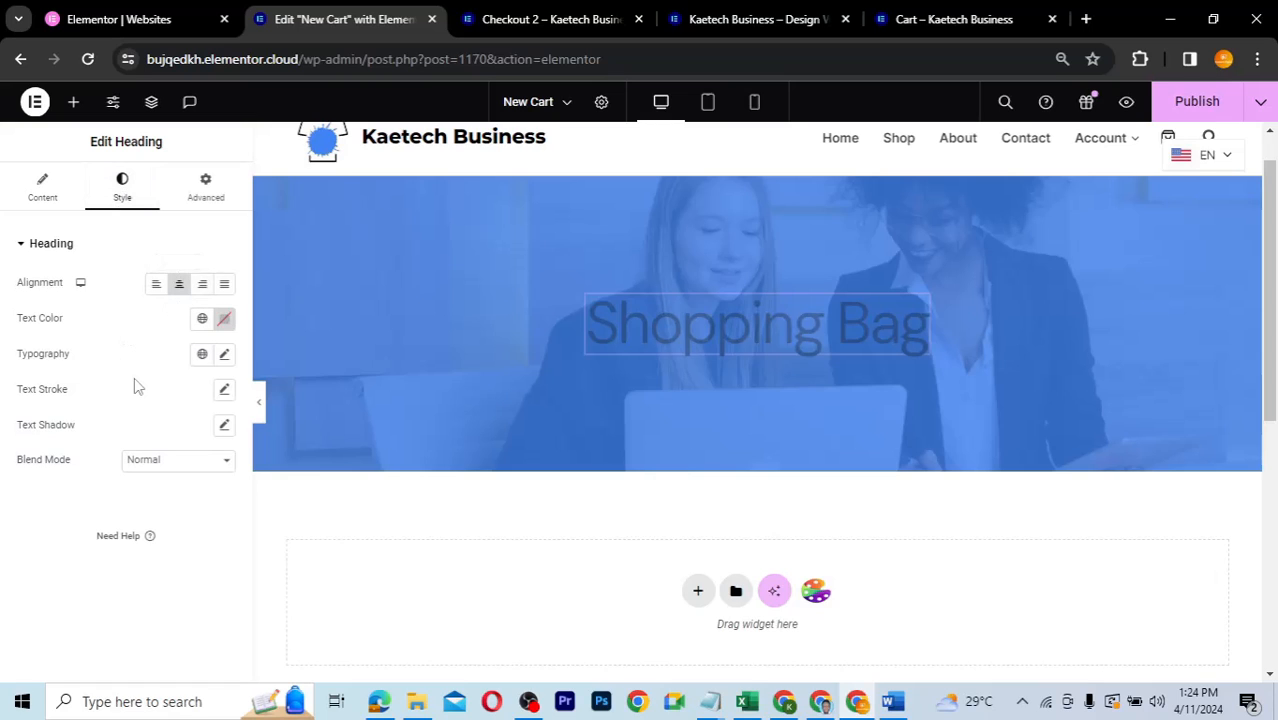
click(224, 318)
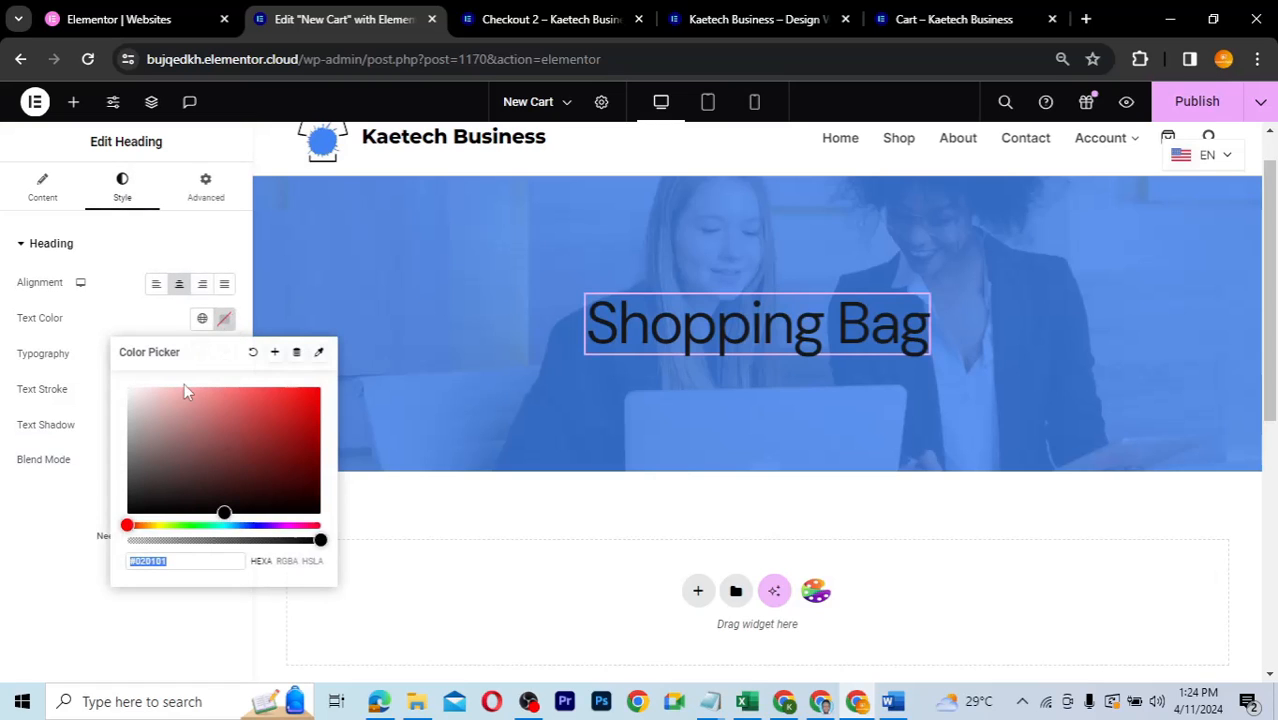
drag(148, 402, 113, 360)
click(131, 320)
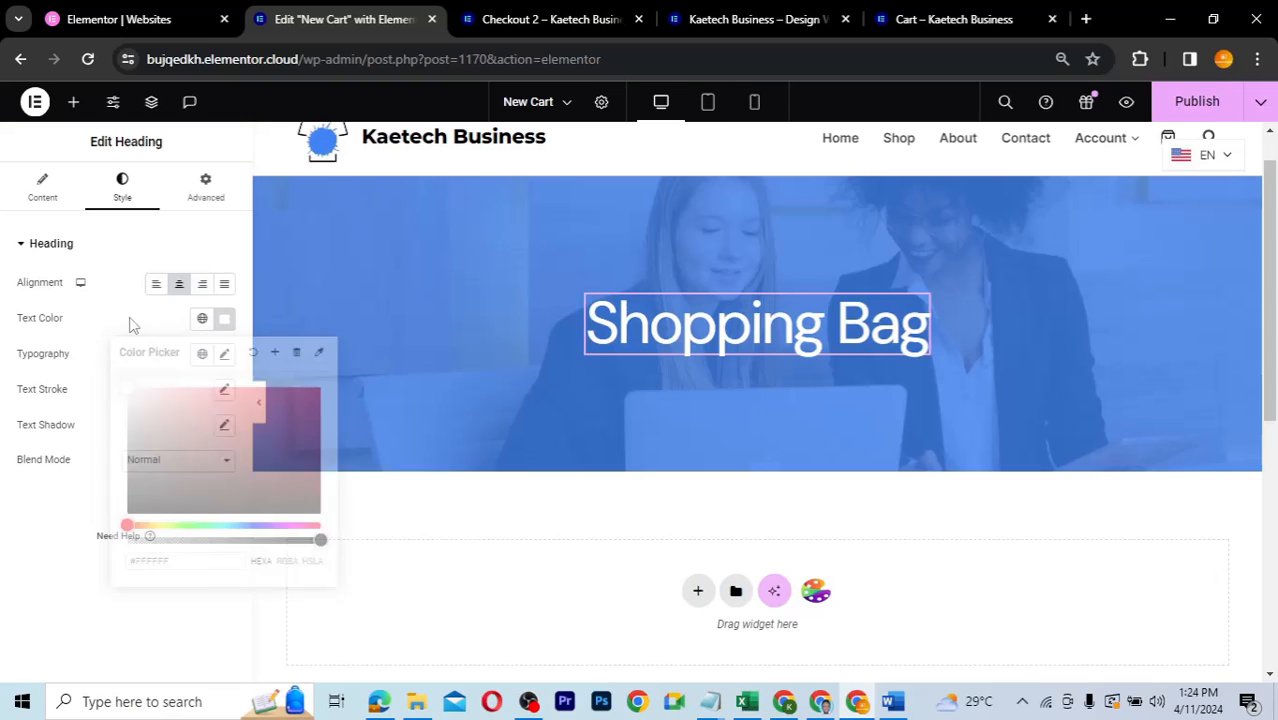
- In the mobile preview, set the Shopping Bag heading's font size to 25
click(708, 103)
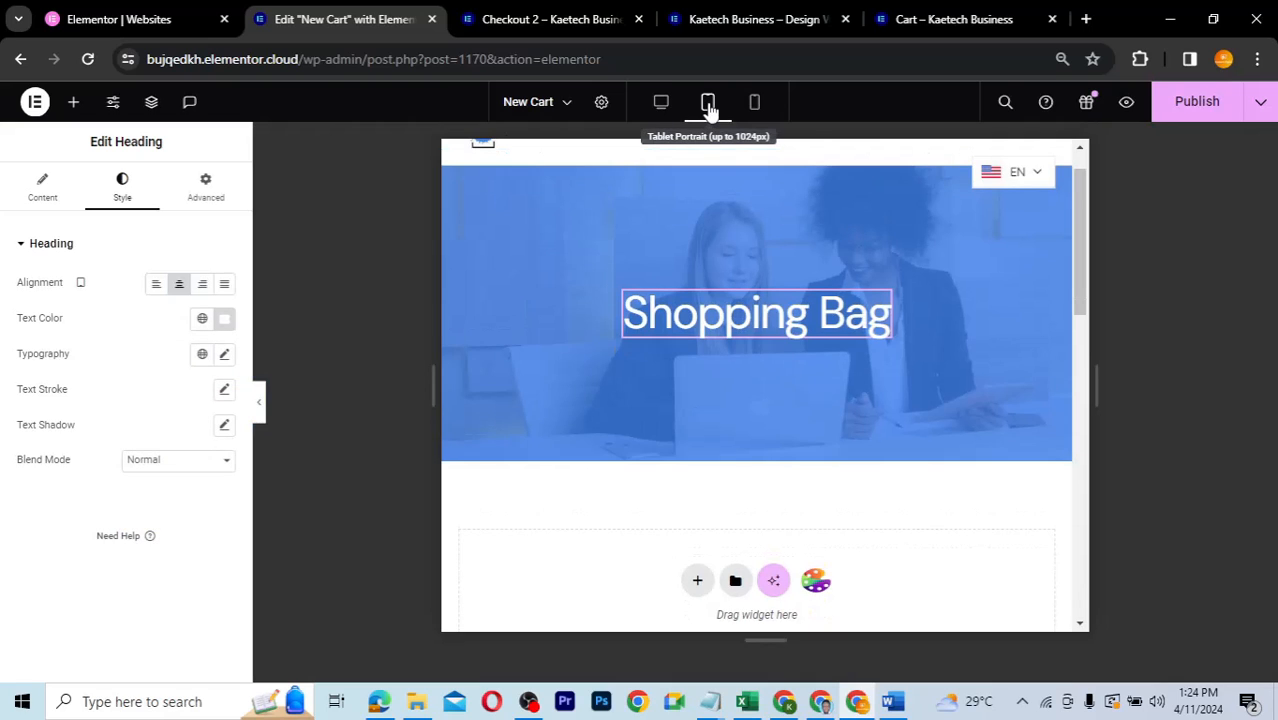
click(755, 104)
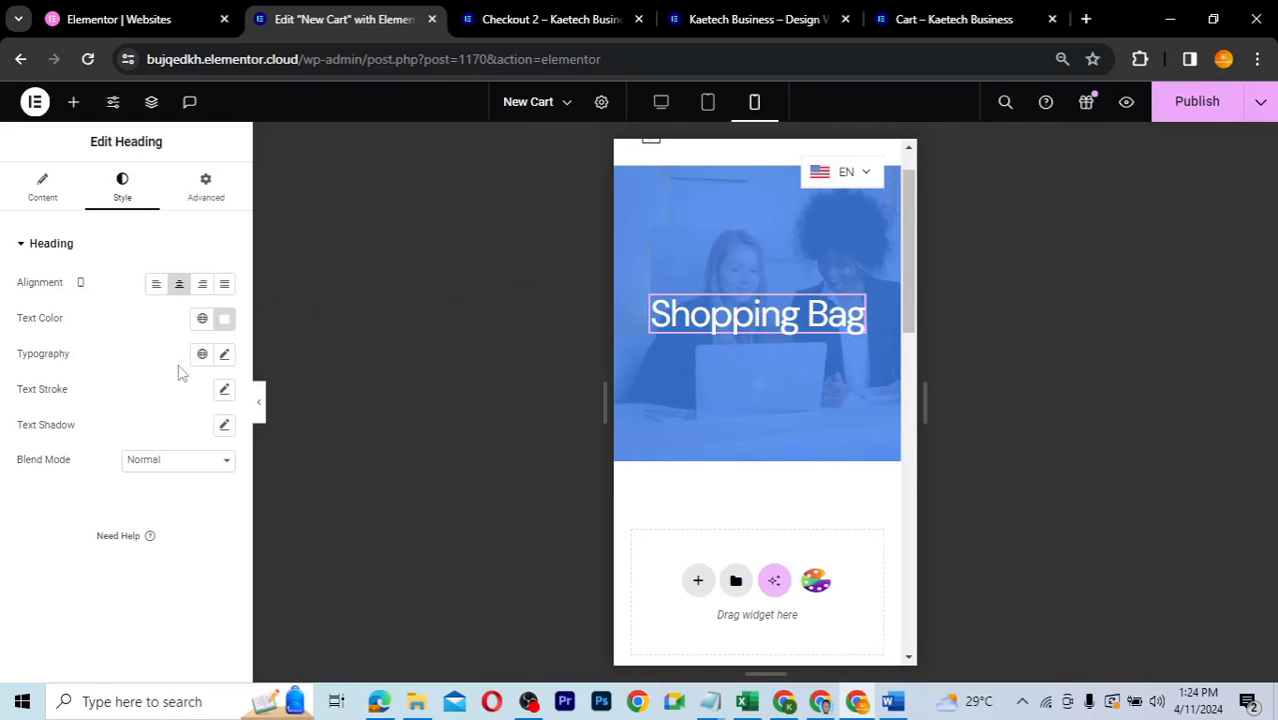
click(224, 356)
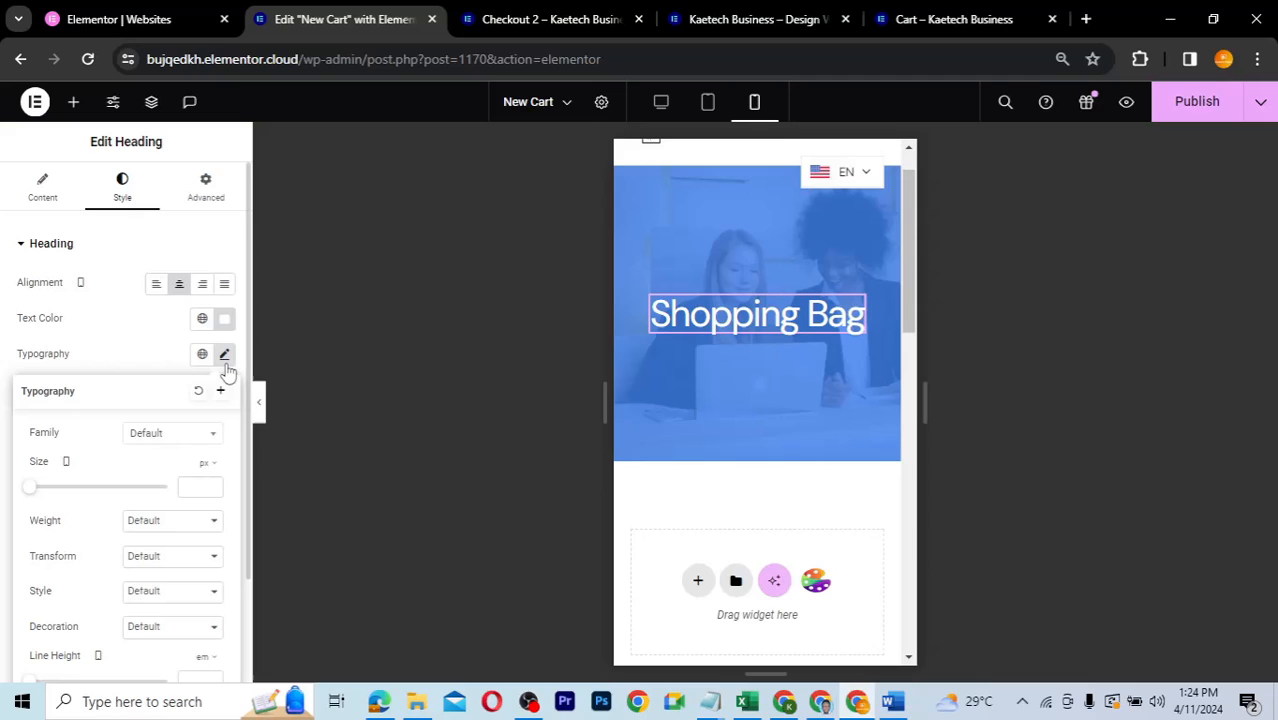
click(197, 487)
text(25)
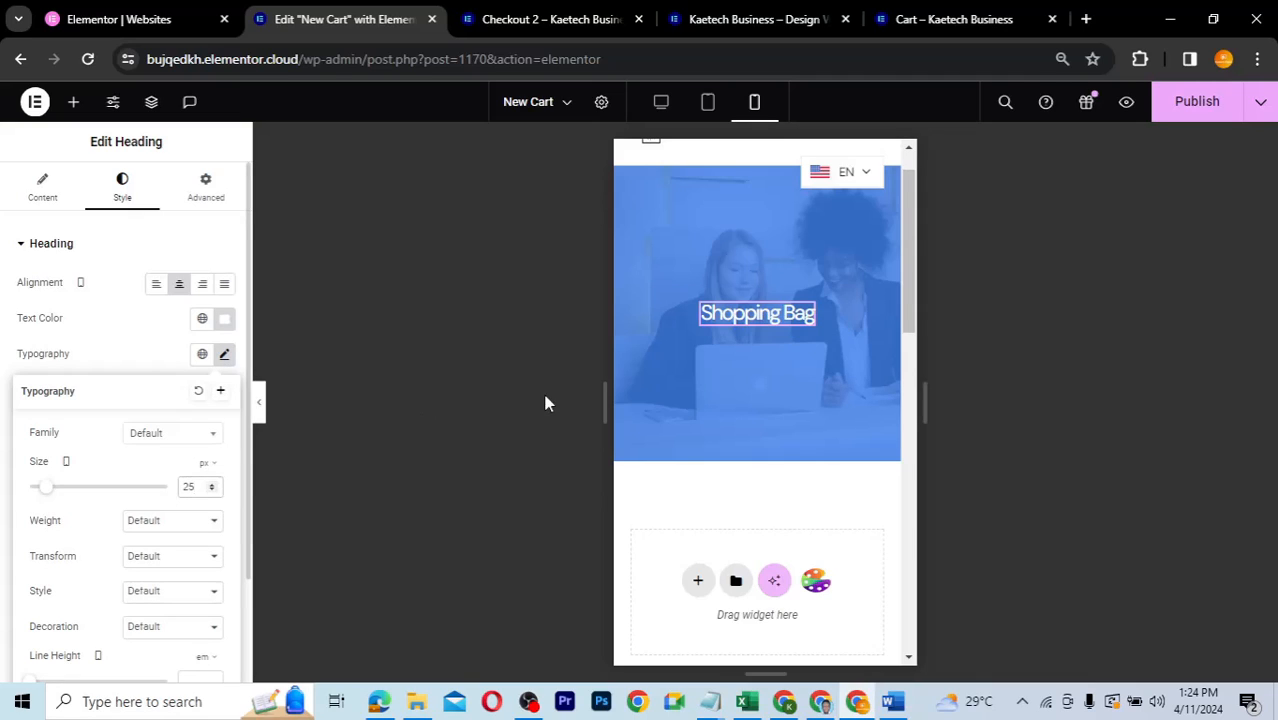
- Shorten the hero container to a 186 px minimum height on mobile, then return to desktop view
click(43, 190)
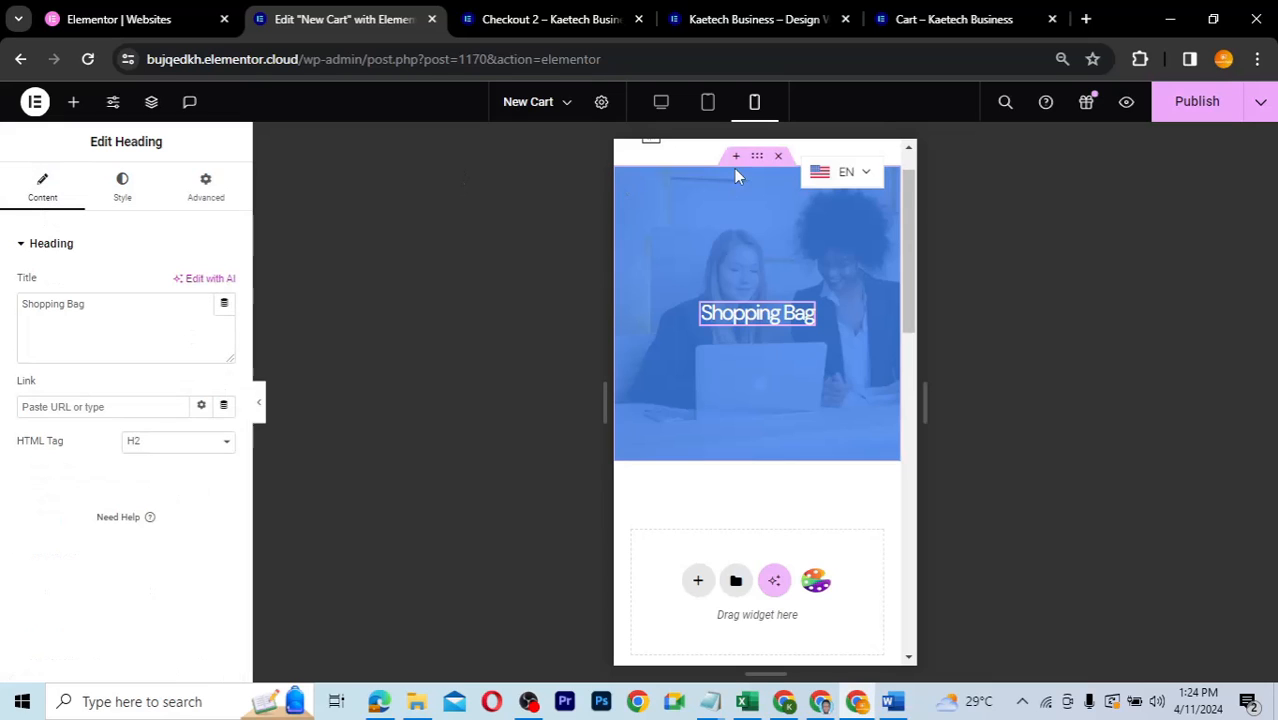
click(759, 159)
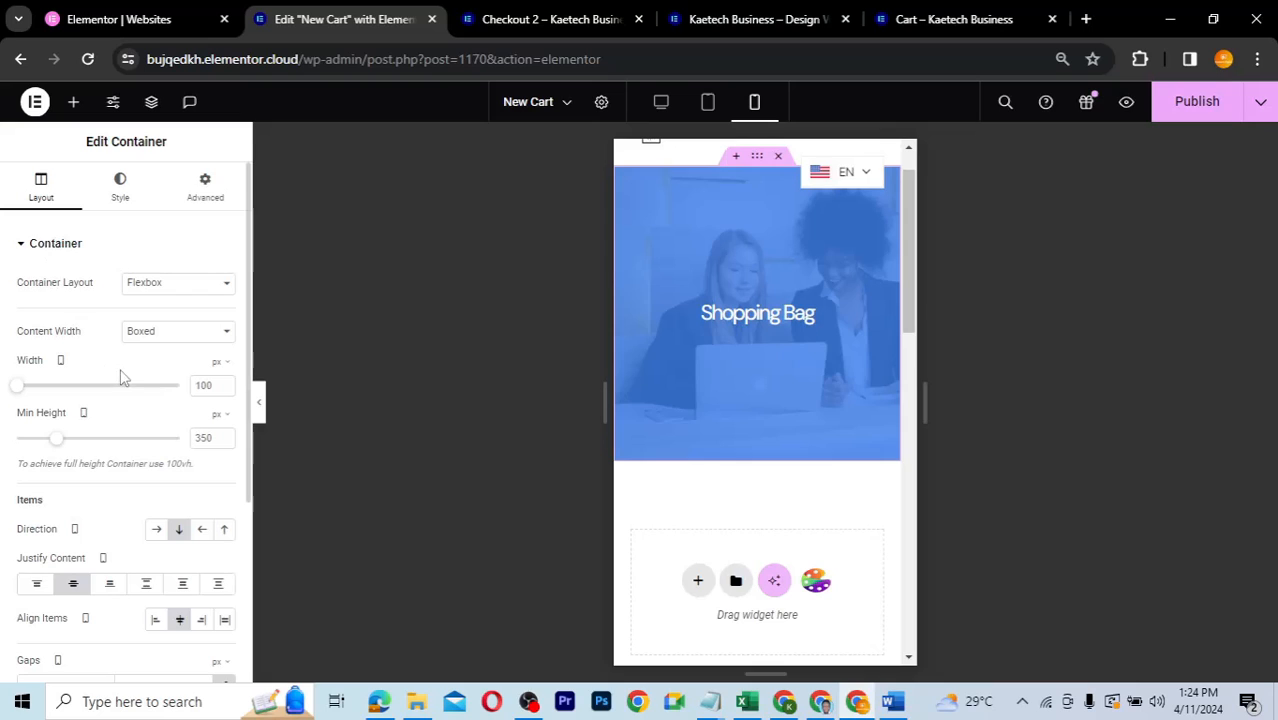
drag(56, 438, 37, 445)
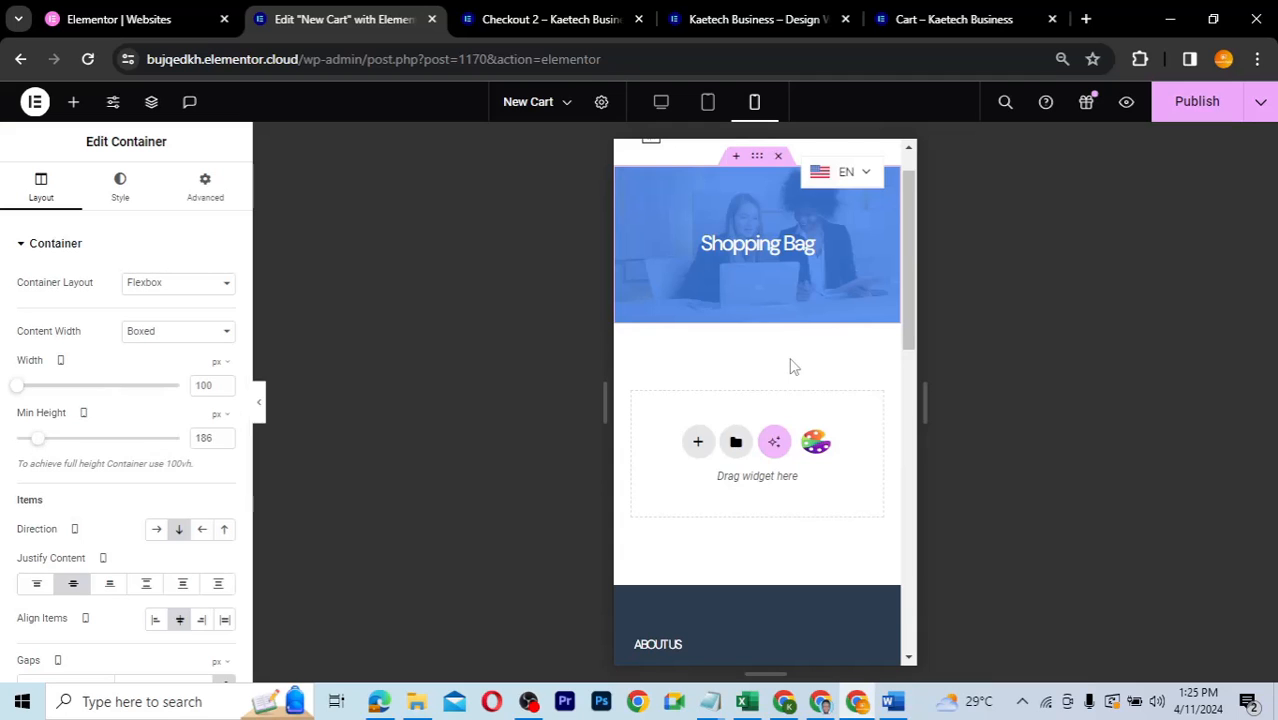
click(662, 110)
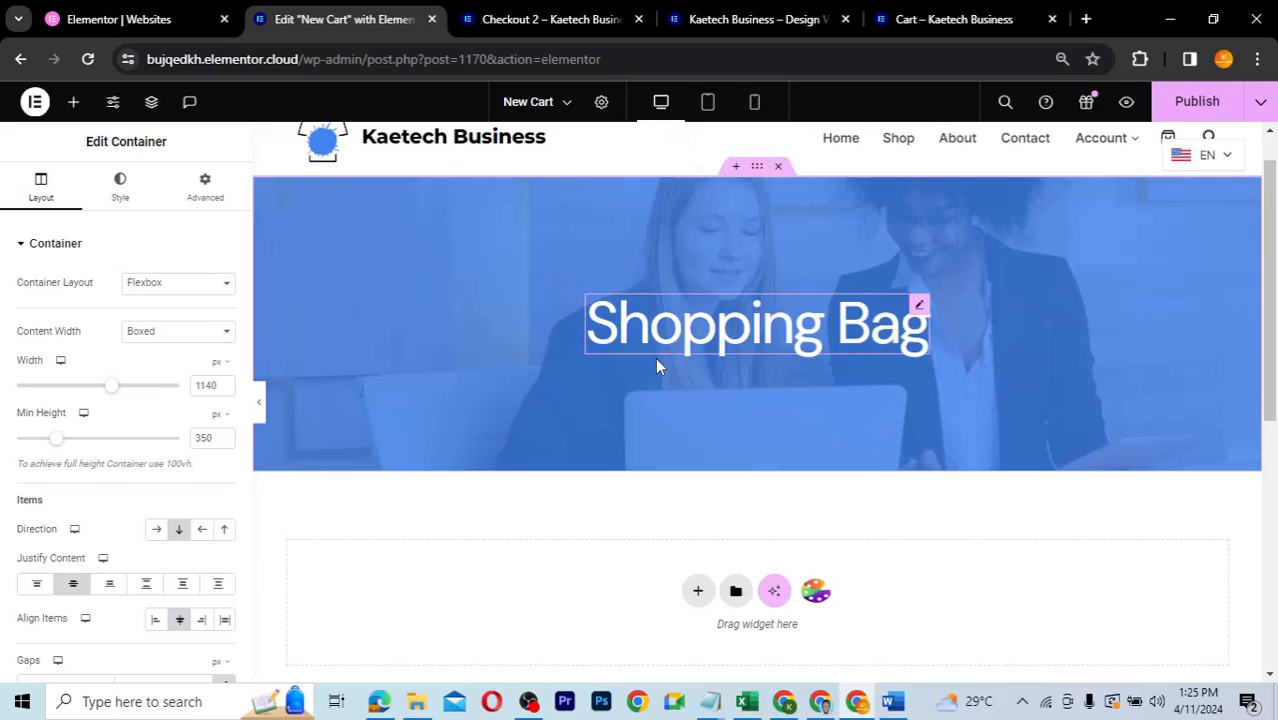
- Add a single-column Flexbox container below the hero
scroll(657, 366, down, 3)
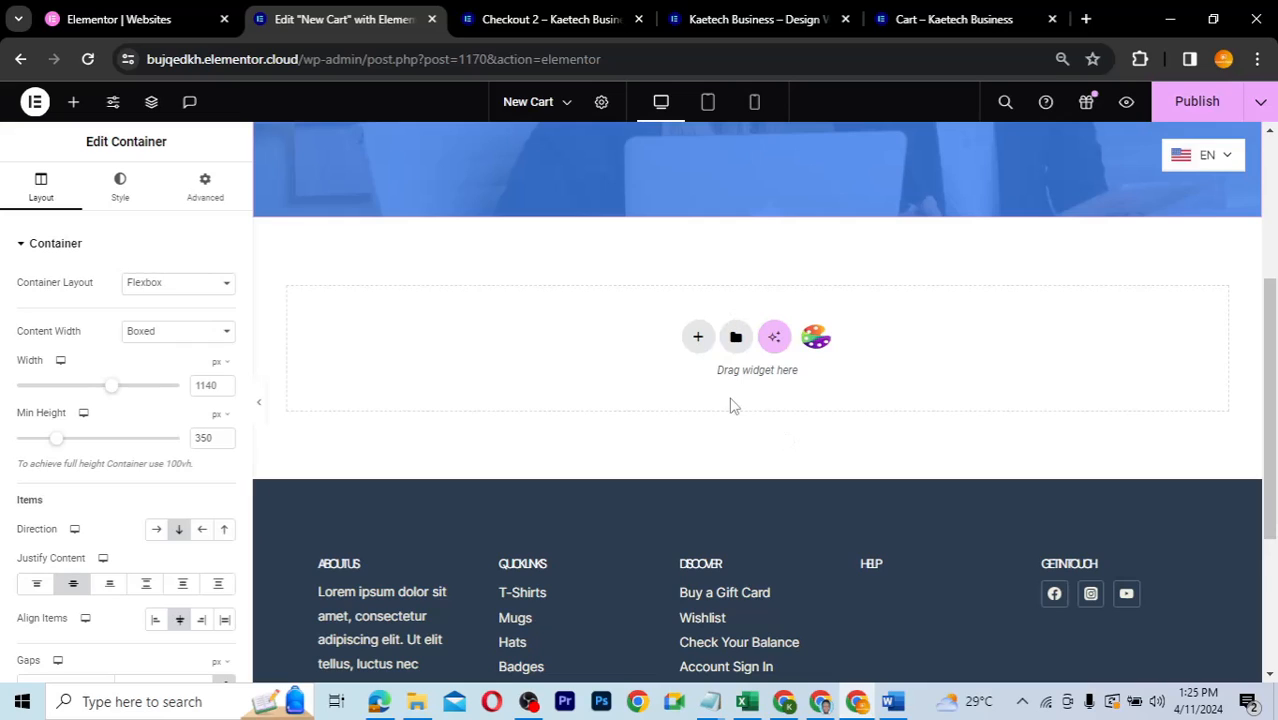
click(698, 338)
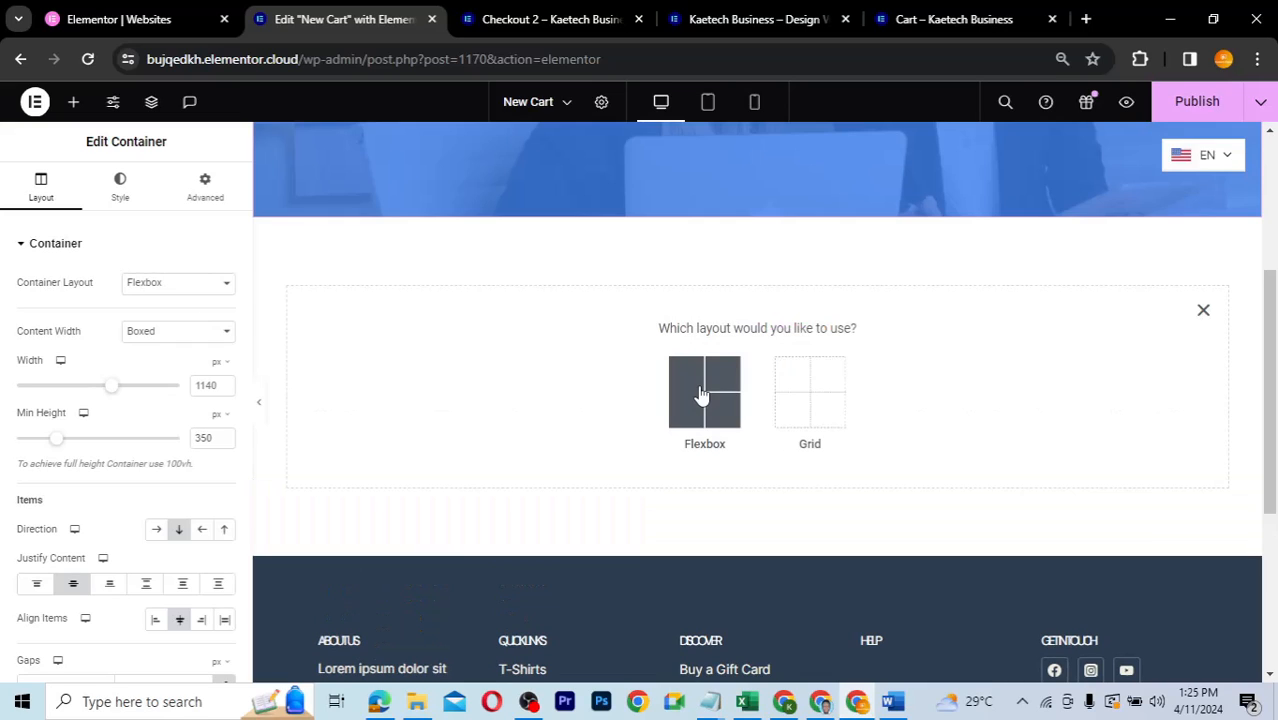
click(701, 396)
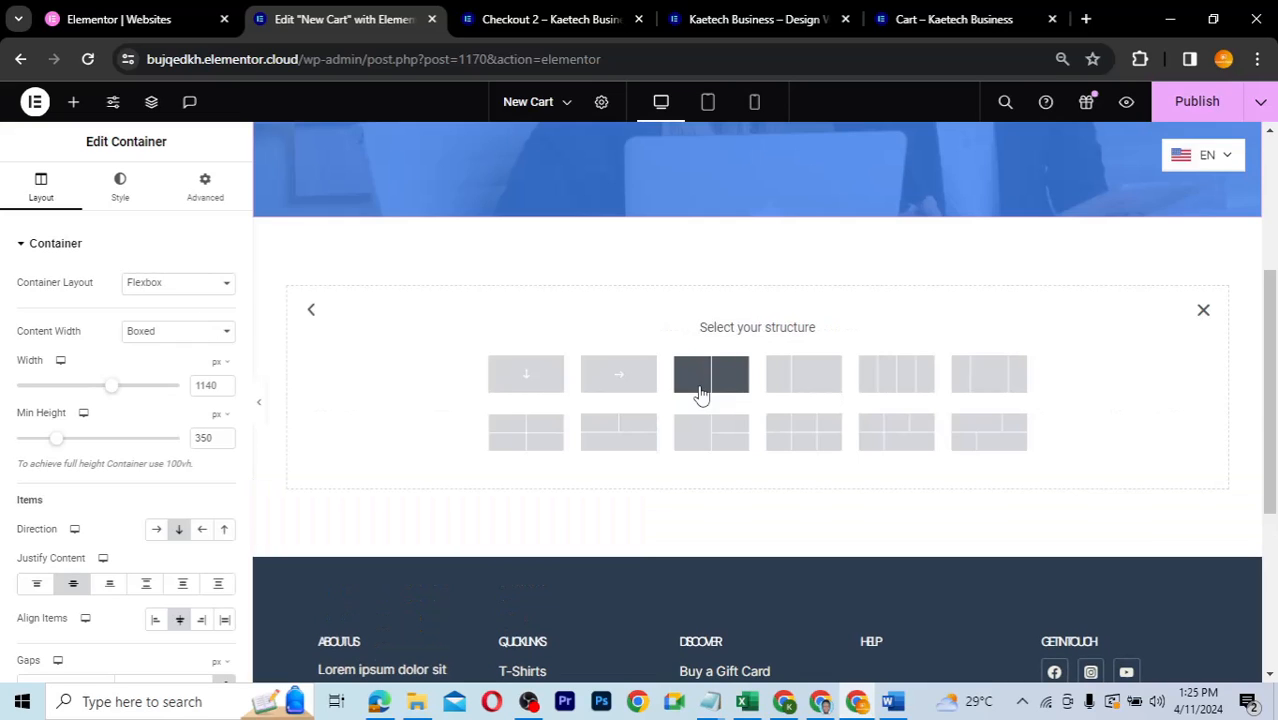
click(526, 376)
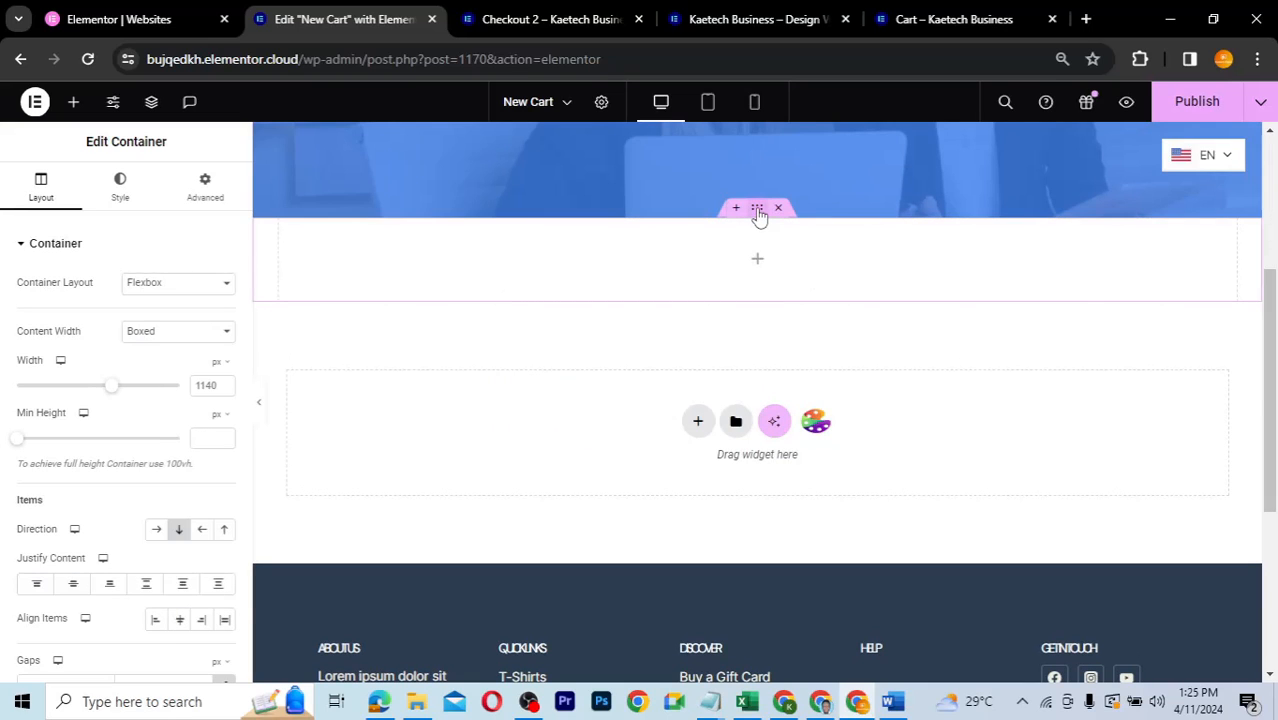
- Give the new container 50 px top and bottom padding and nest an inner Container in it
click(218, 200)
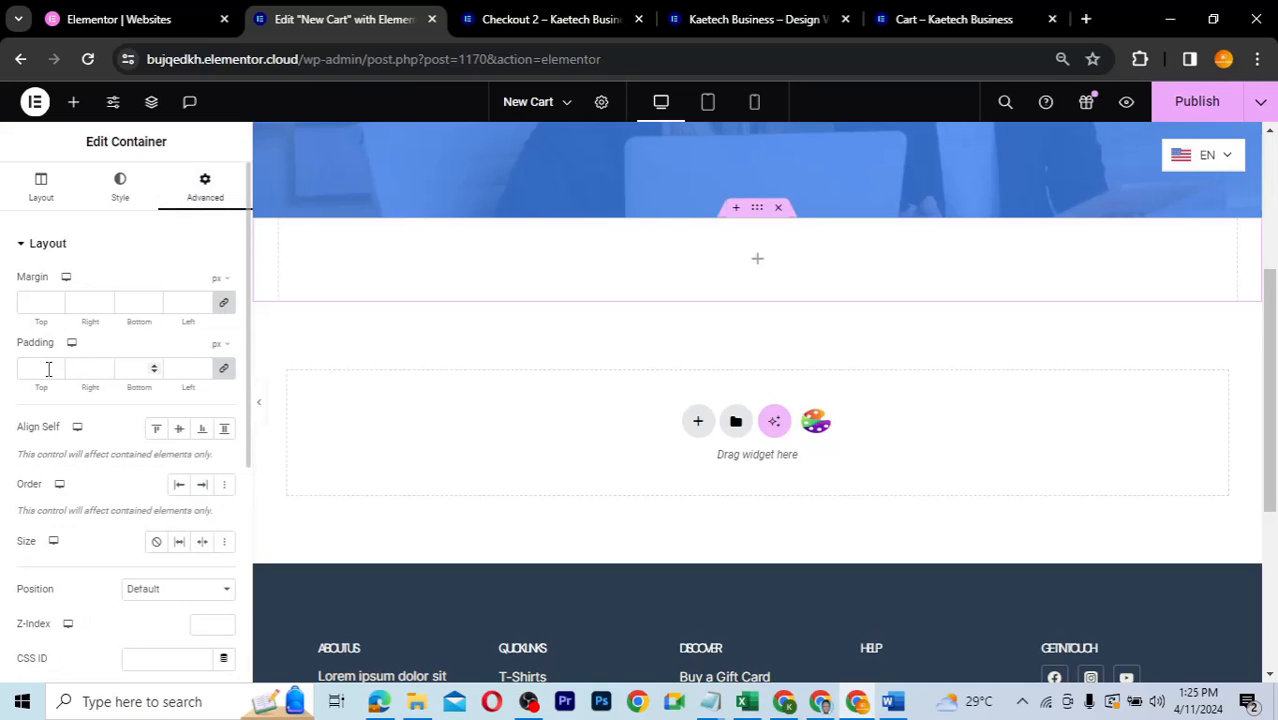
click(221, 381)
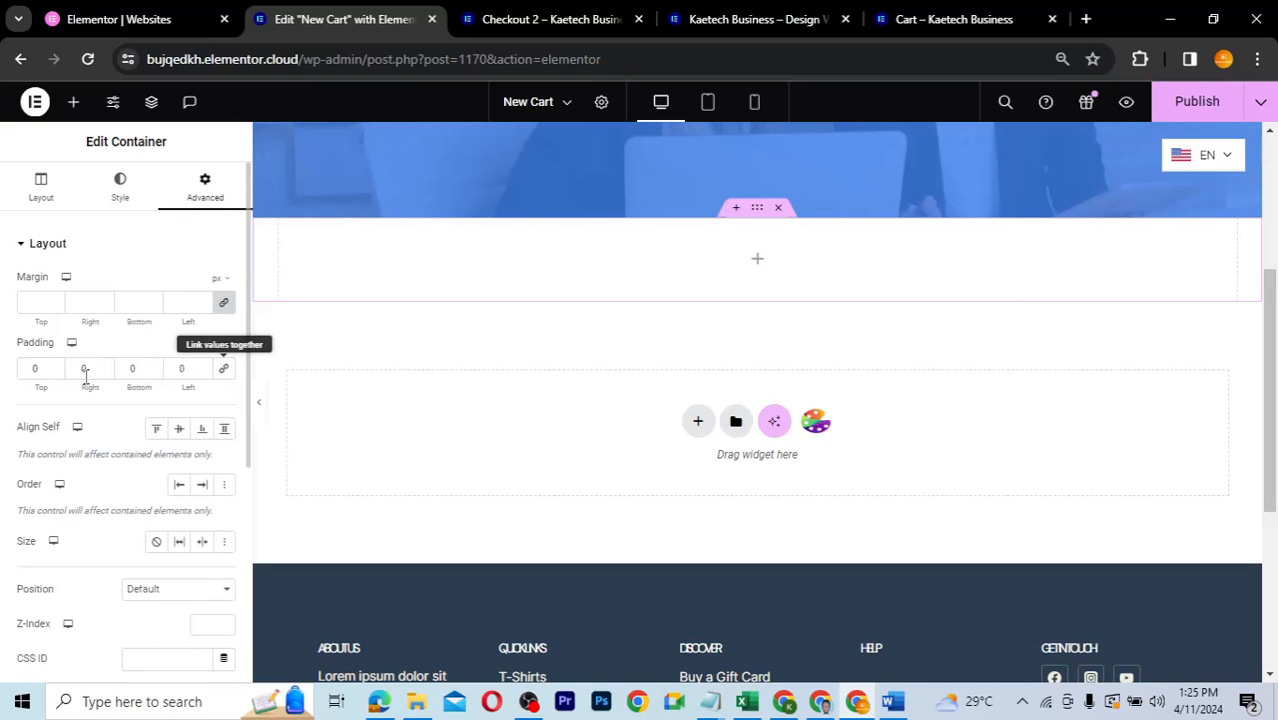
click(32, 369)
text(50)
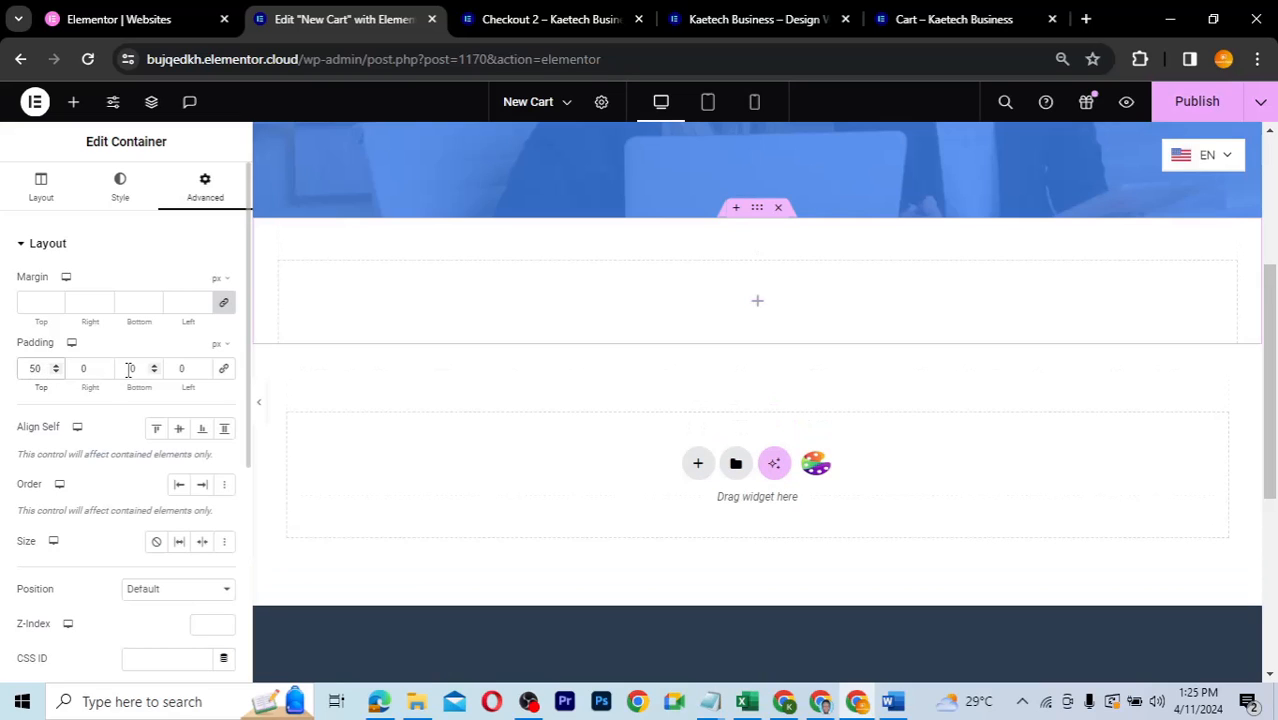
click(129, 369)
text(50)
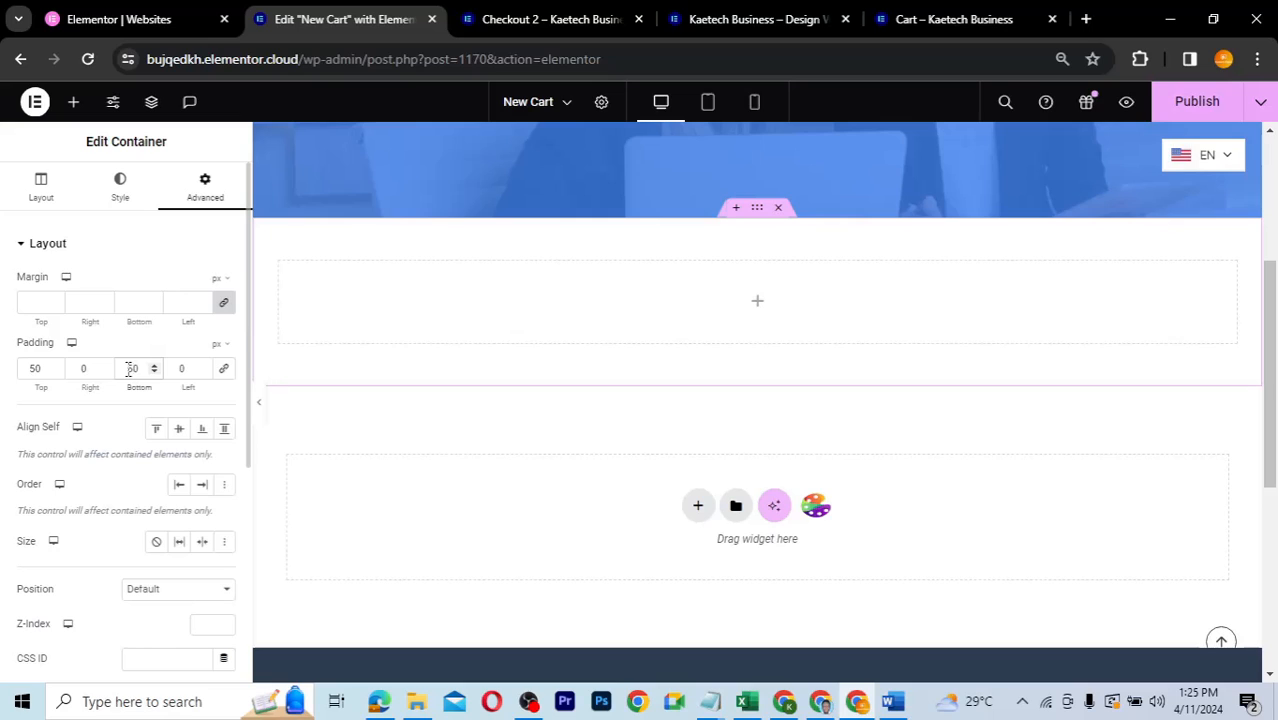
click(758, 307)
drag(68, 405, 516, 320)
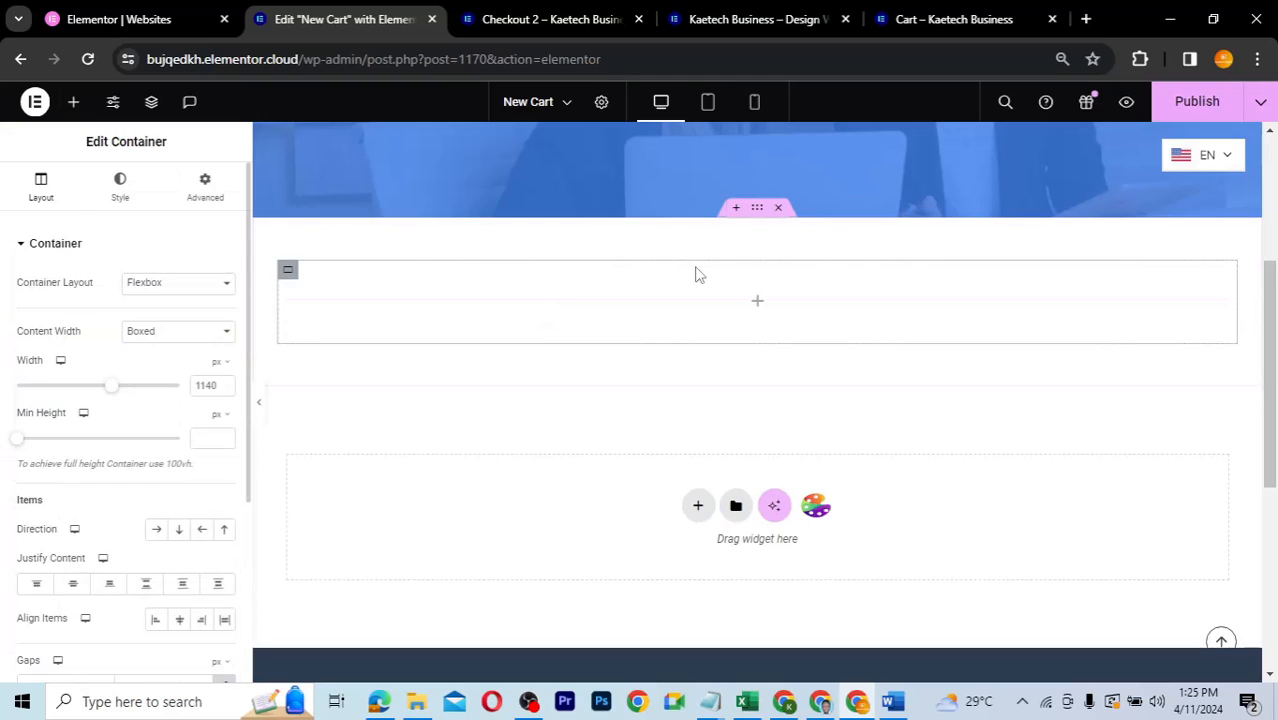
- Set the section's direction to Row and duplicate the inner container into a second column
click(758, 212)
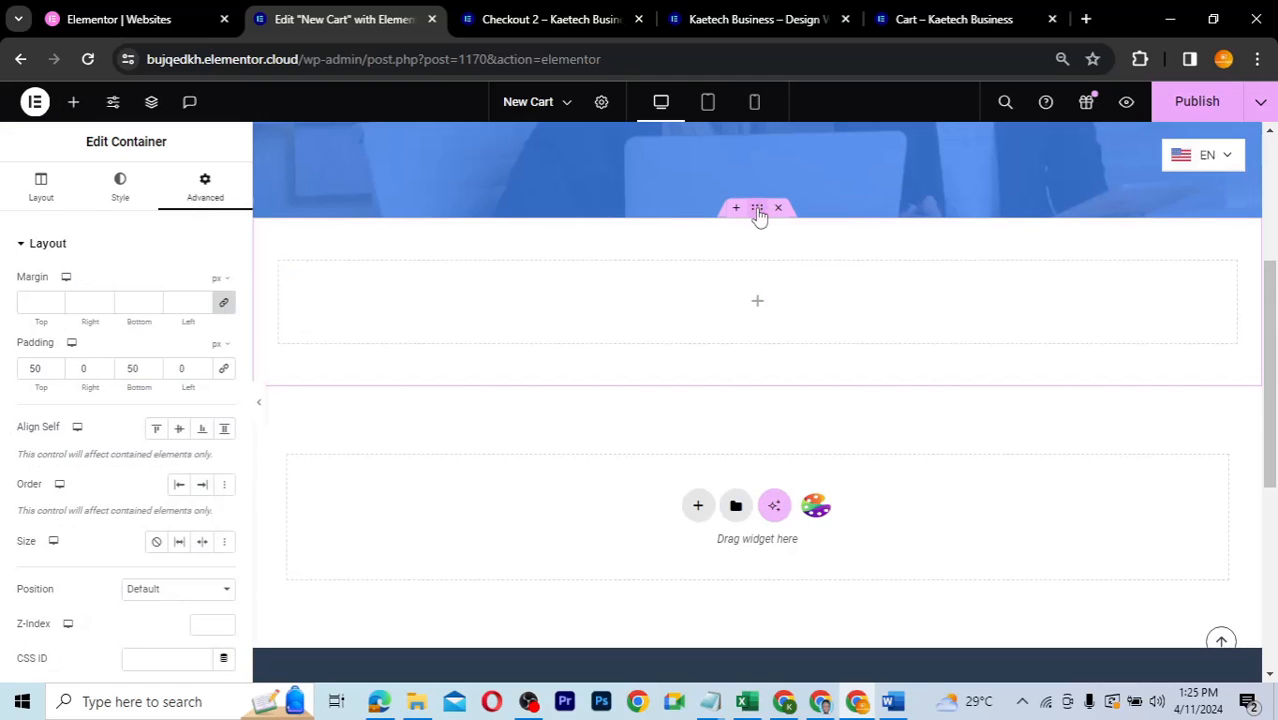
click(41, 189)
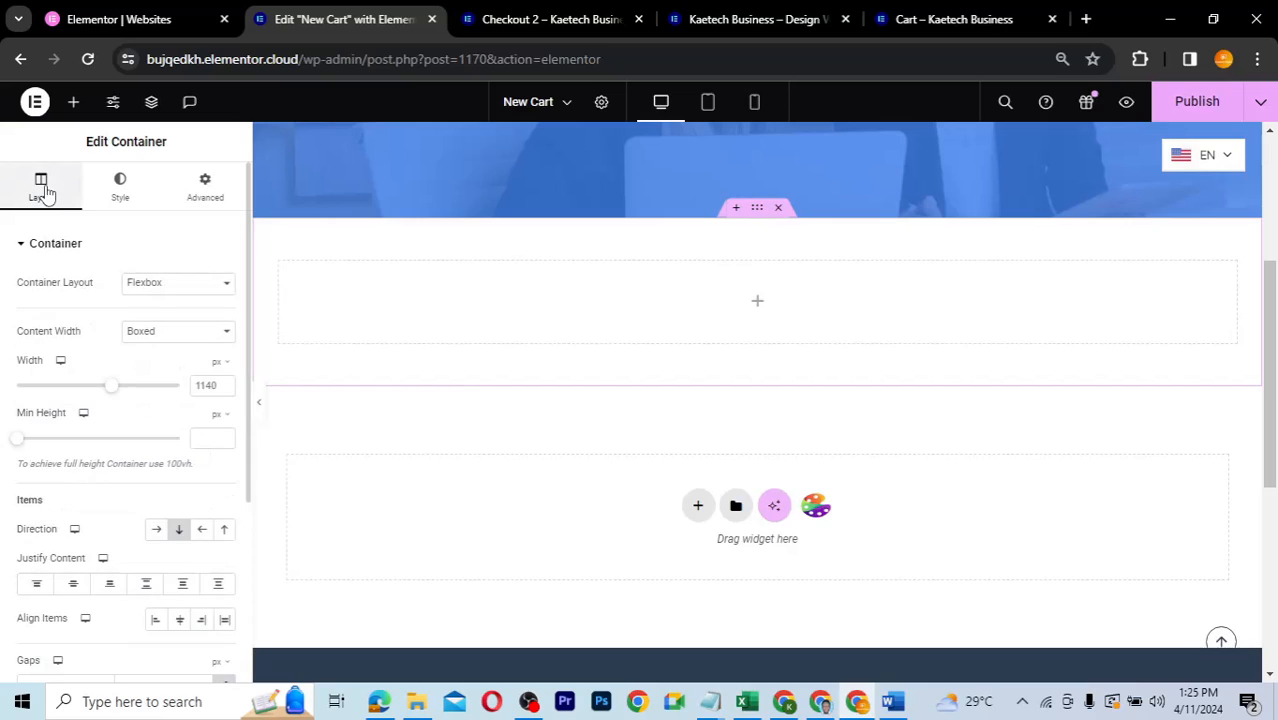
click(158, 534)
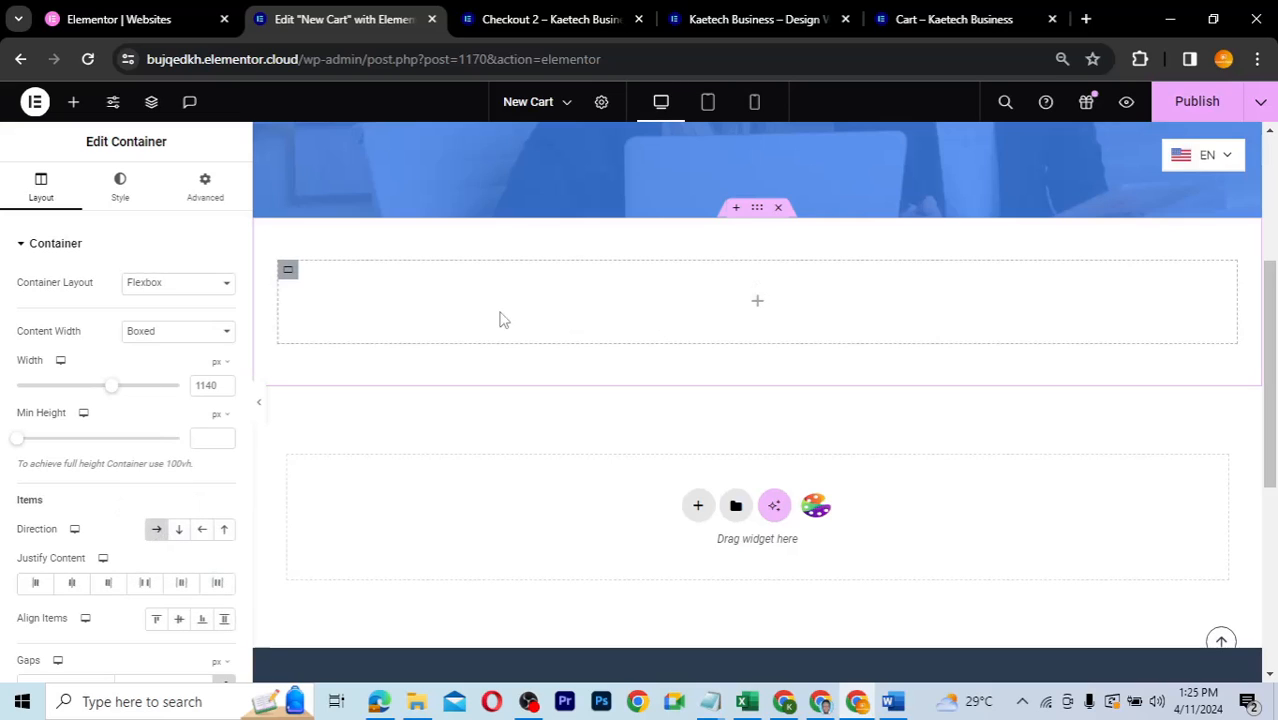
right_click(294, 279)
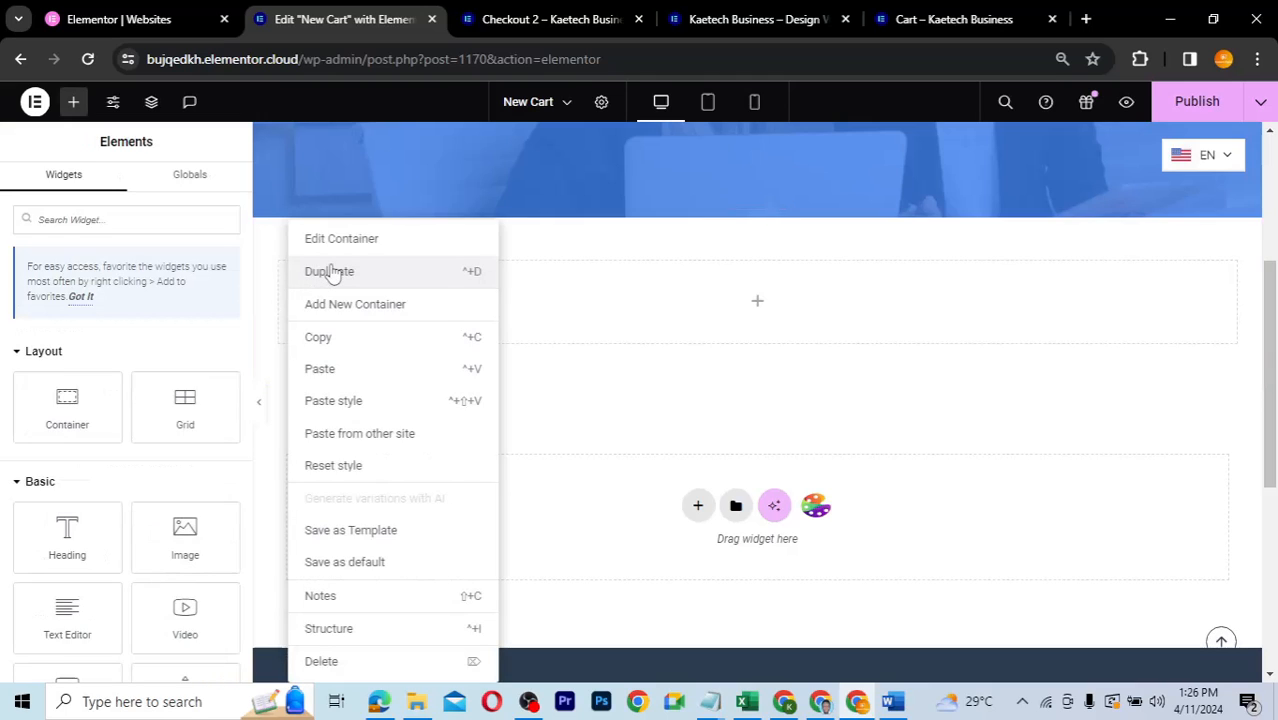
click(331, 272)
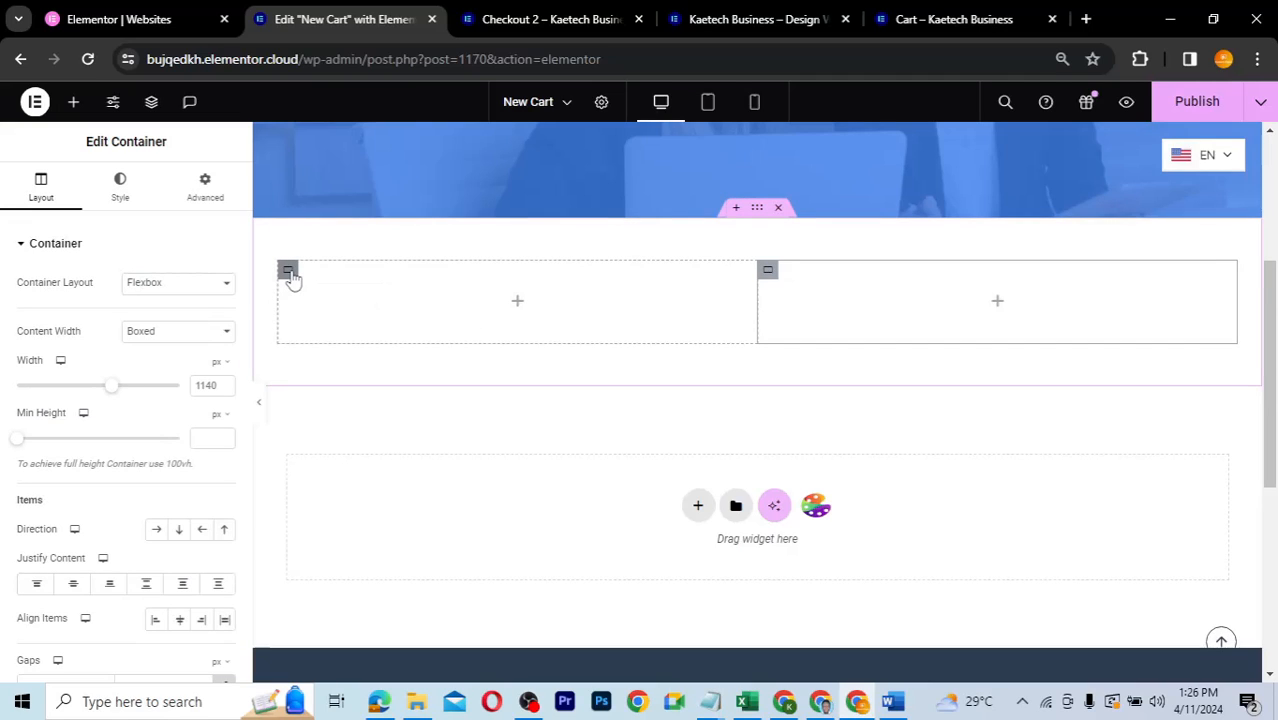
- Make both columns Full Width, the left at 70% and the right at 30%
click(288, 276)
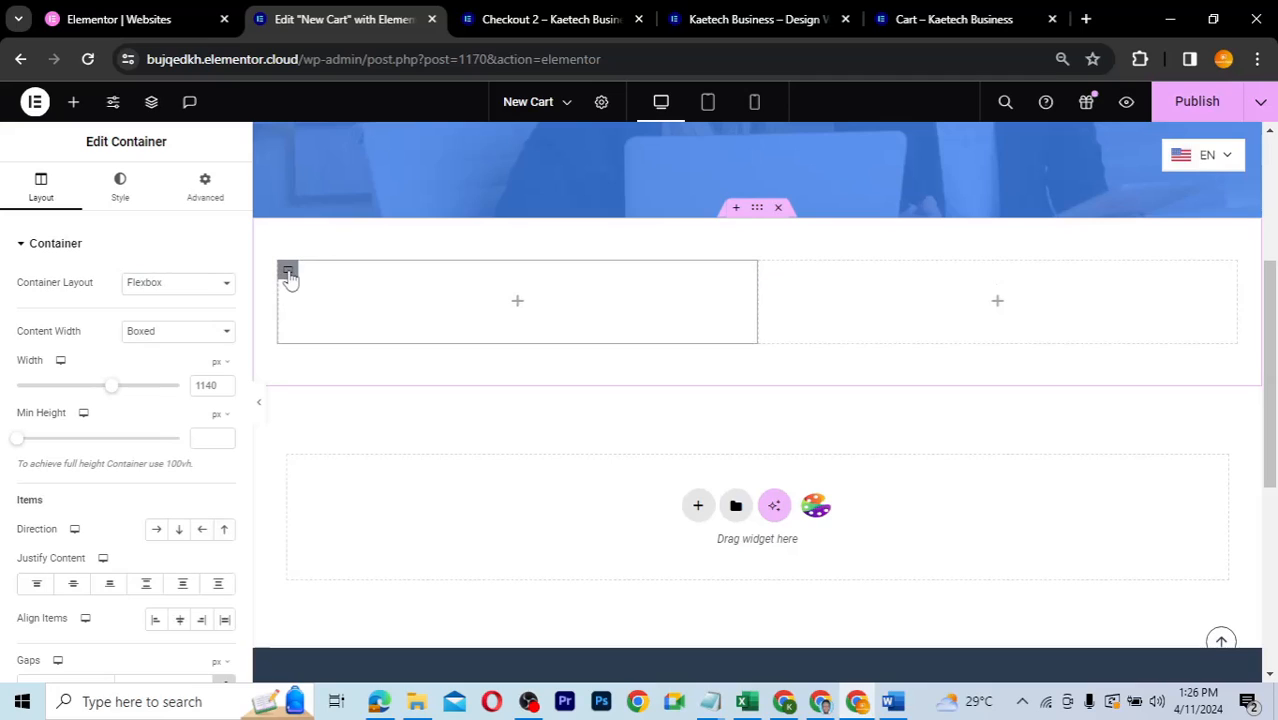
click(177, 344)
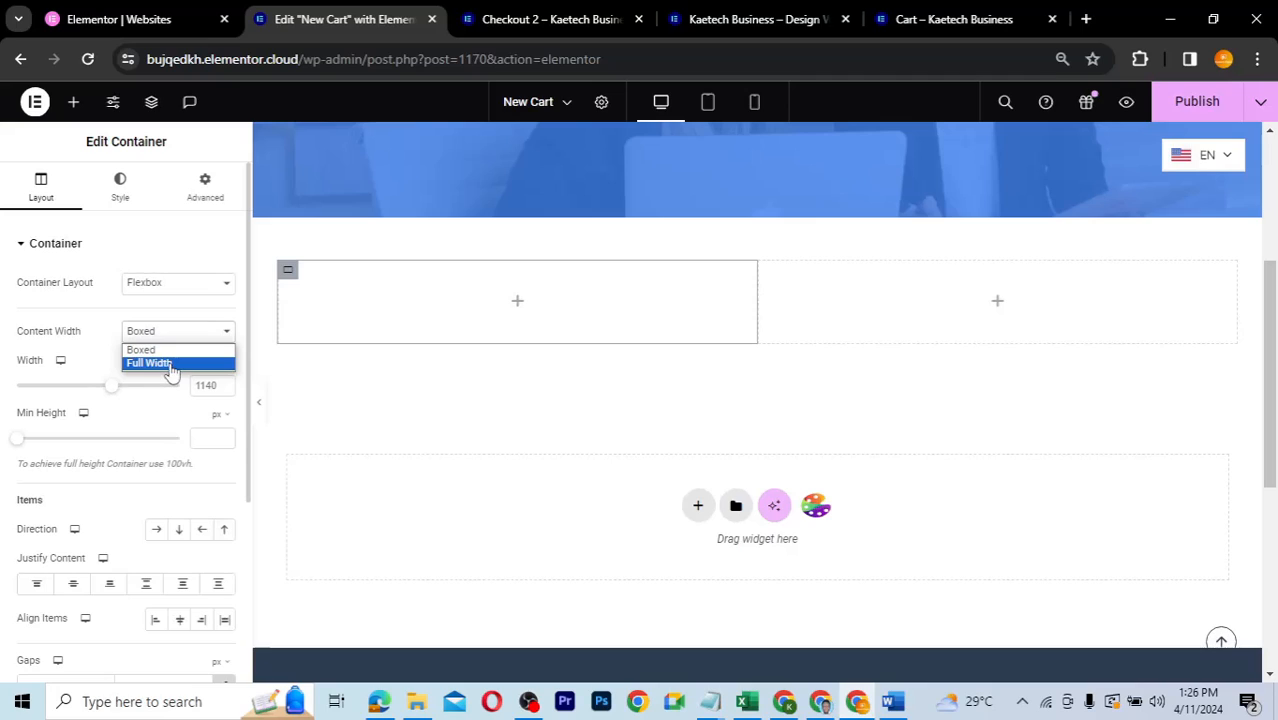
click(170, 364)
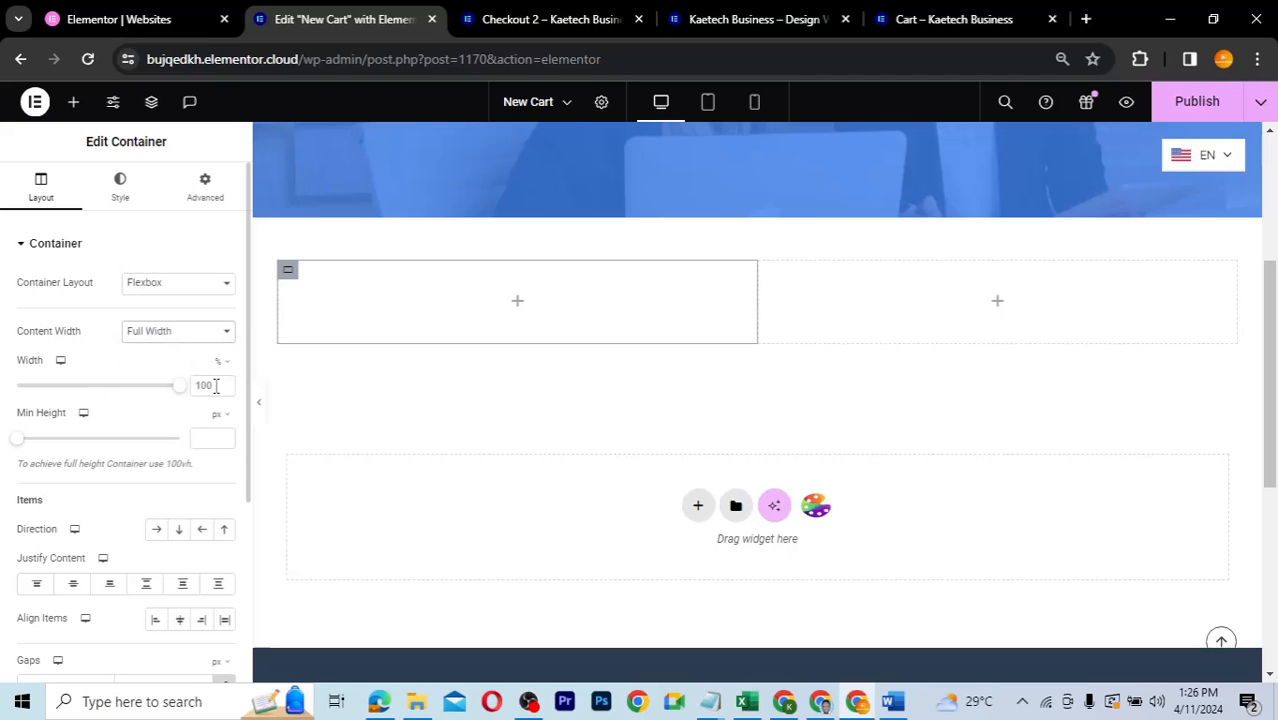
text(70)
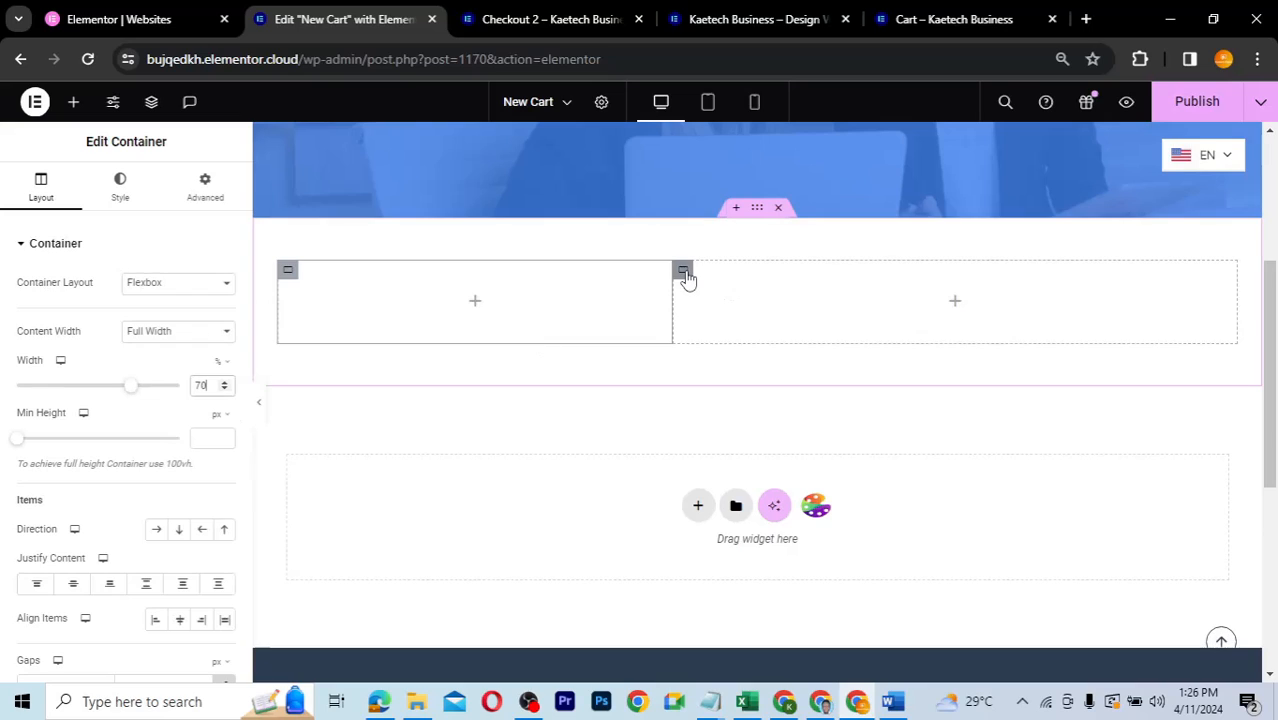
click(684, 272)
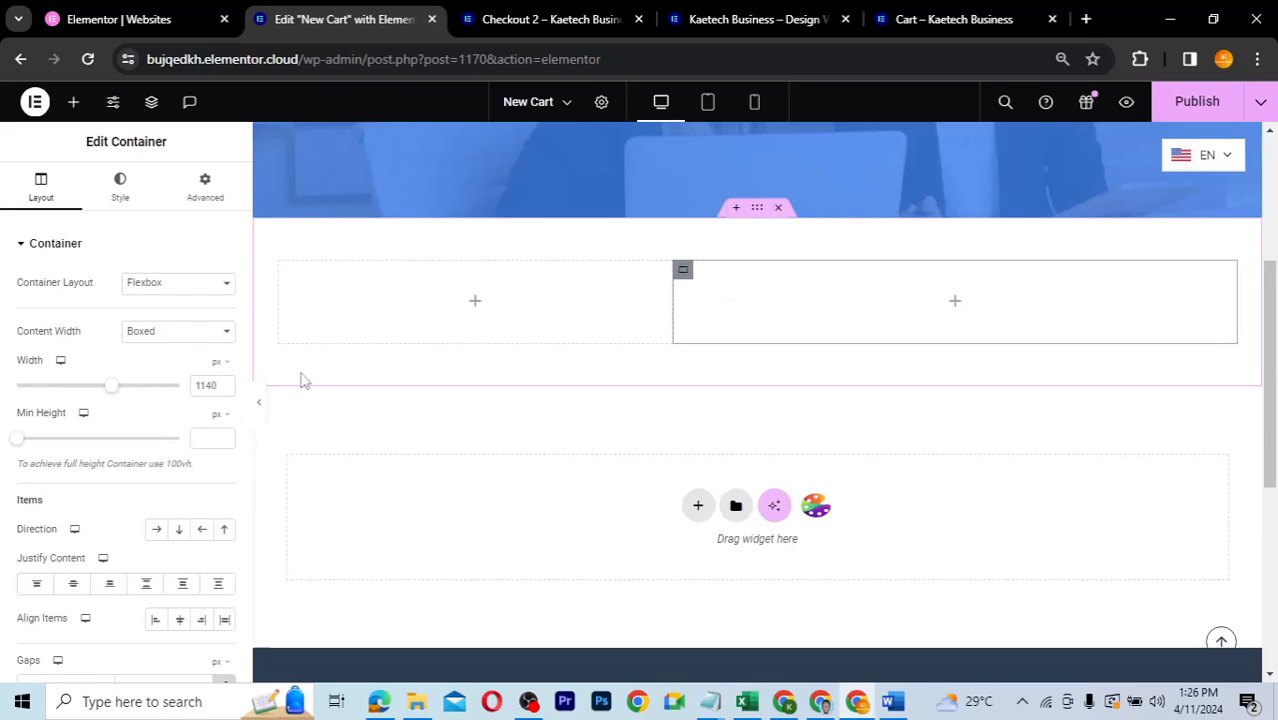
click(200, 333)
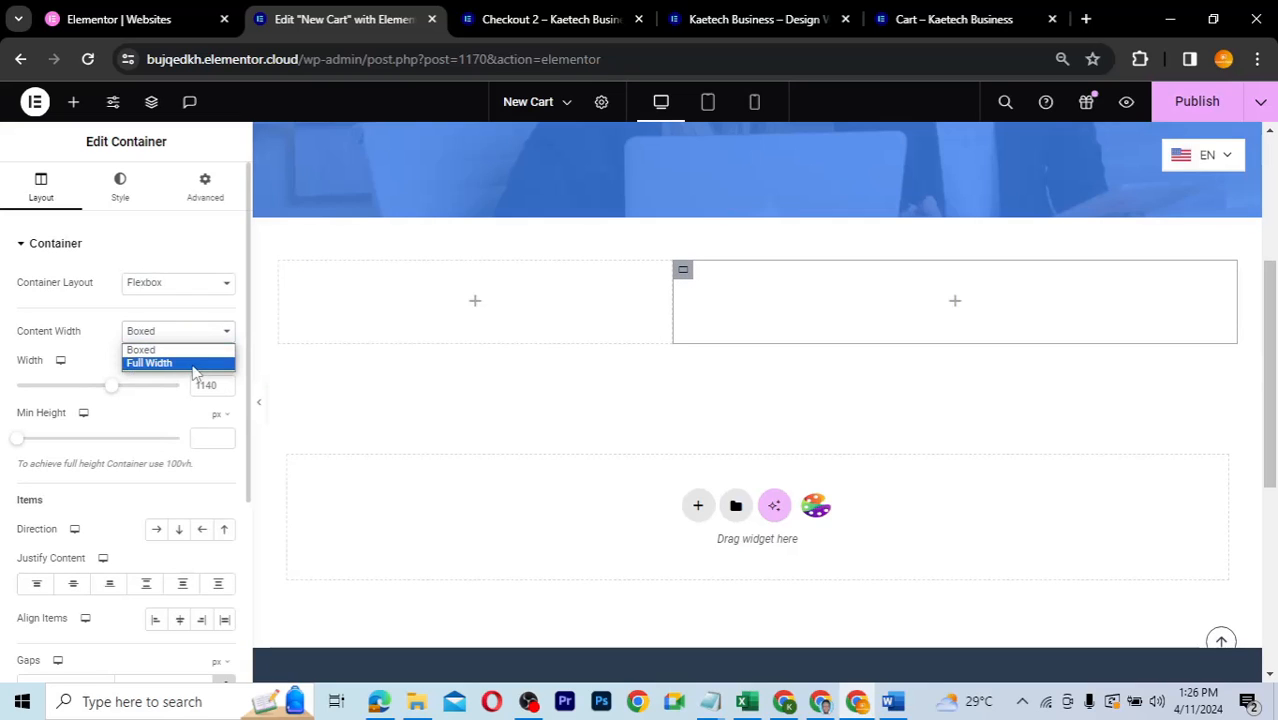
click(194, 367)
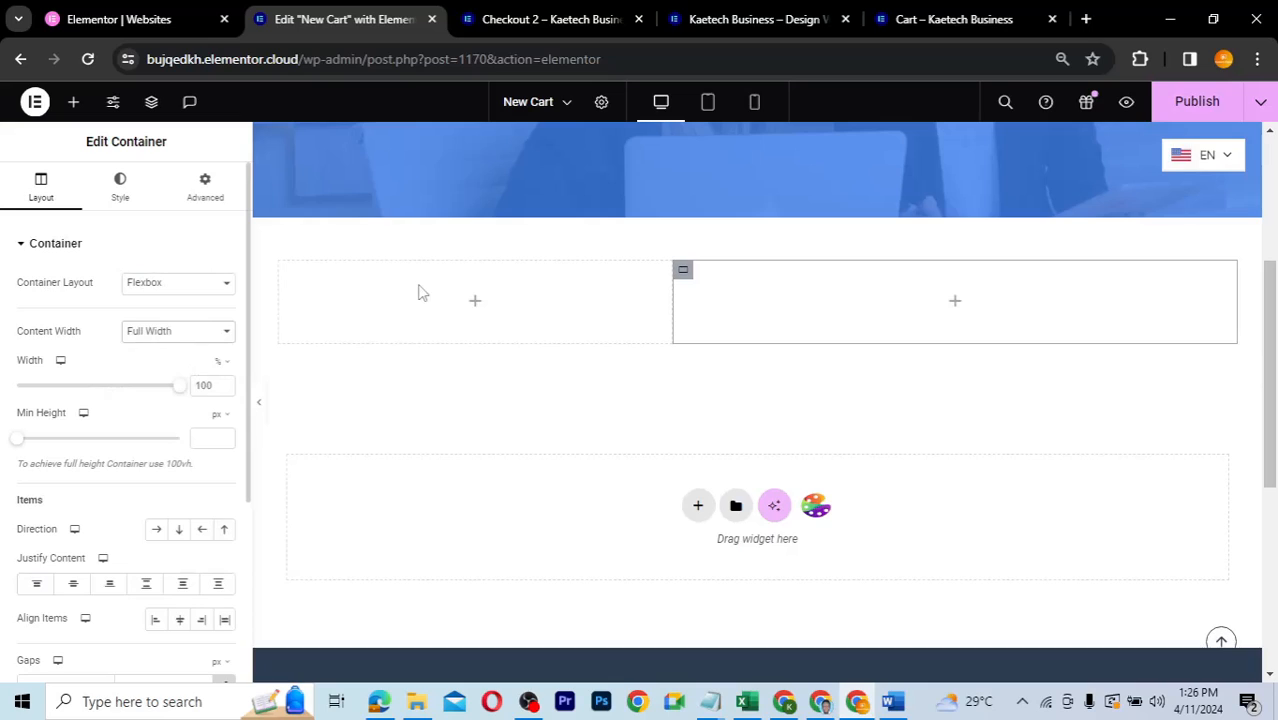
double_click(205, 385)
text(30)
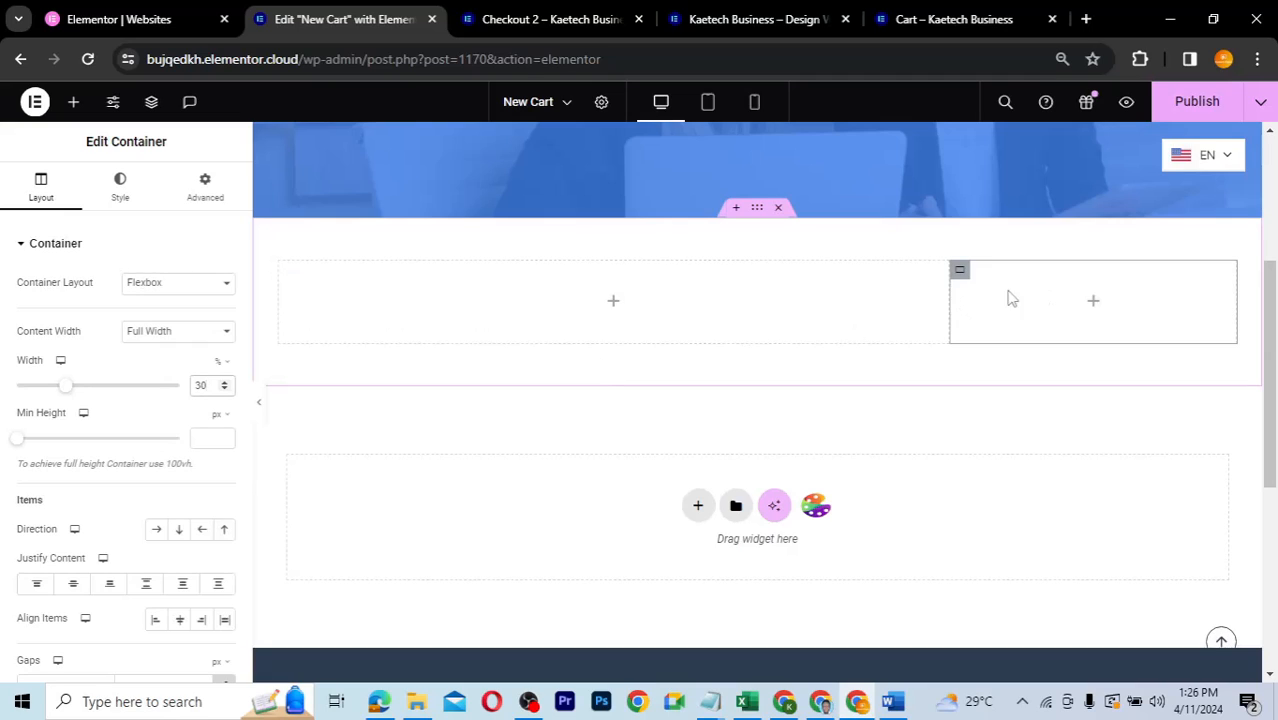
- From the left column, search the widget library for 'cart'
click(614, 304)
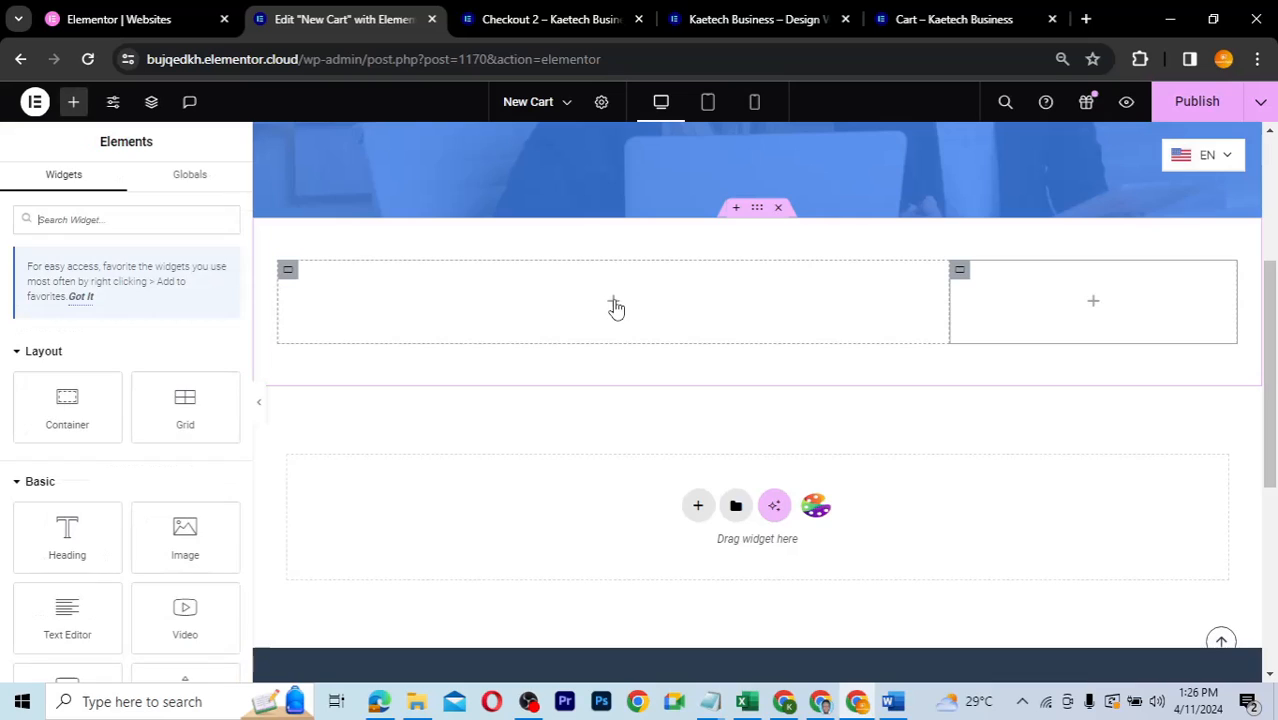
click(153, 218)
text(cart)
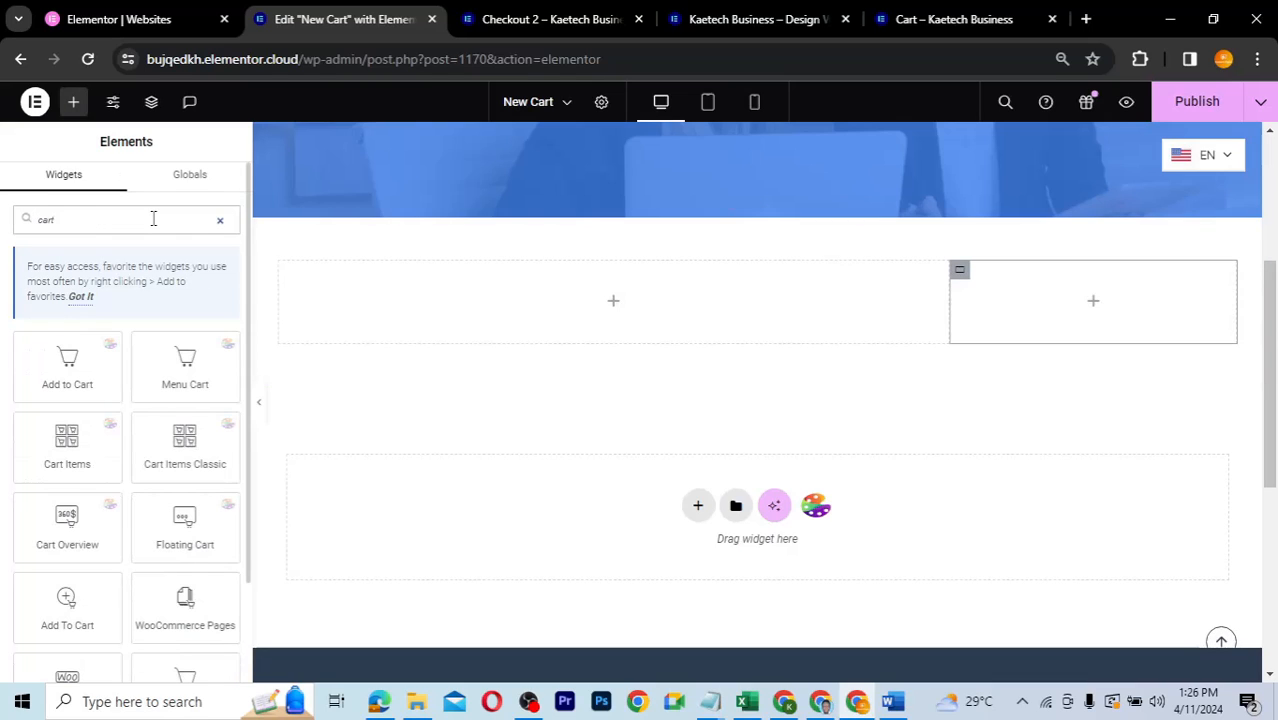
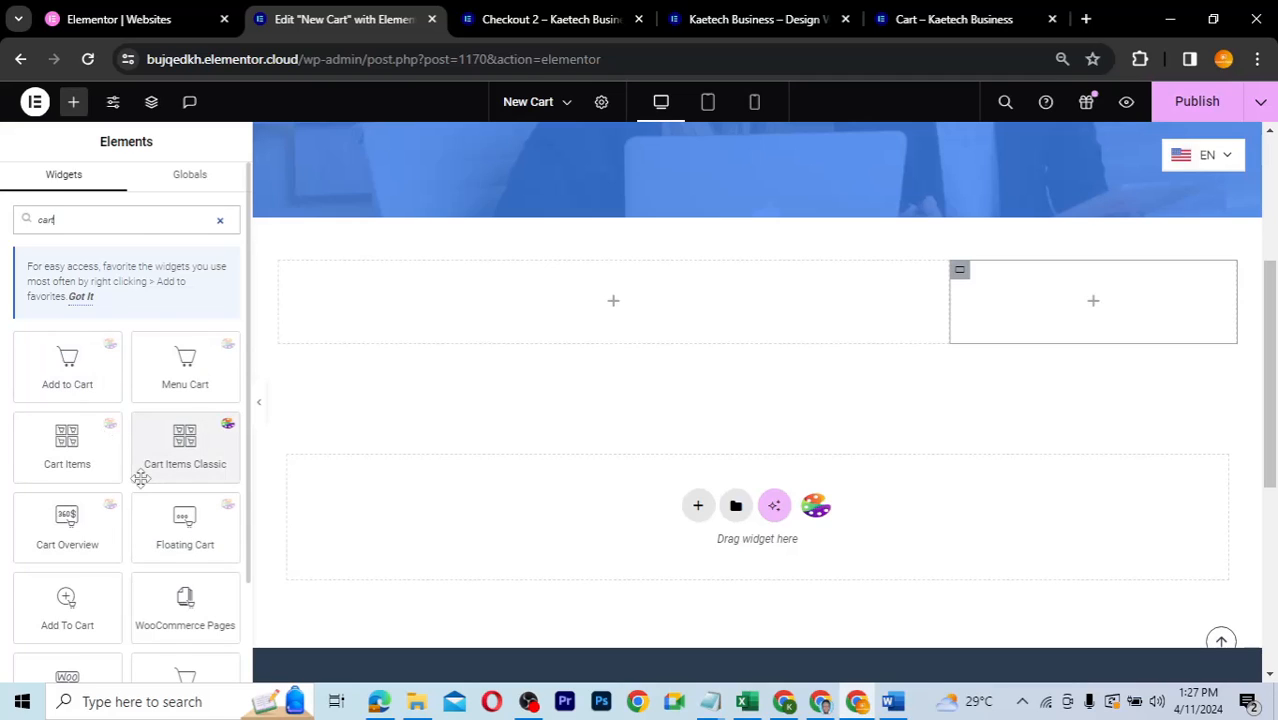
- Place the Cart Items Classic widget in the left column of the New Cart page
scroll(141, 479, down, 1)
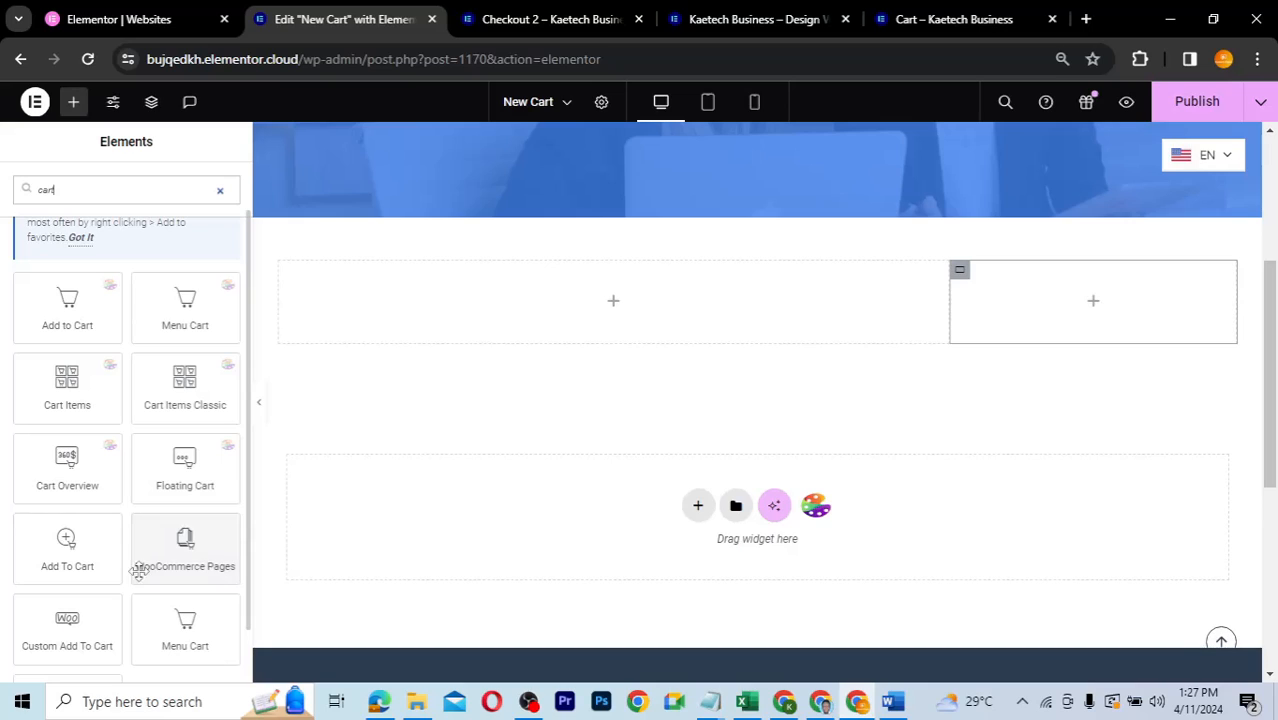
scroll(67, 628, down, 1)
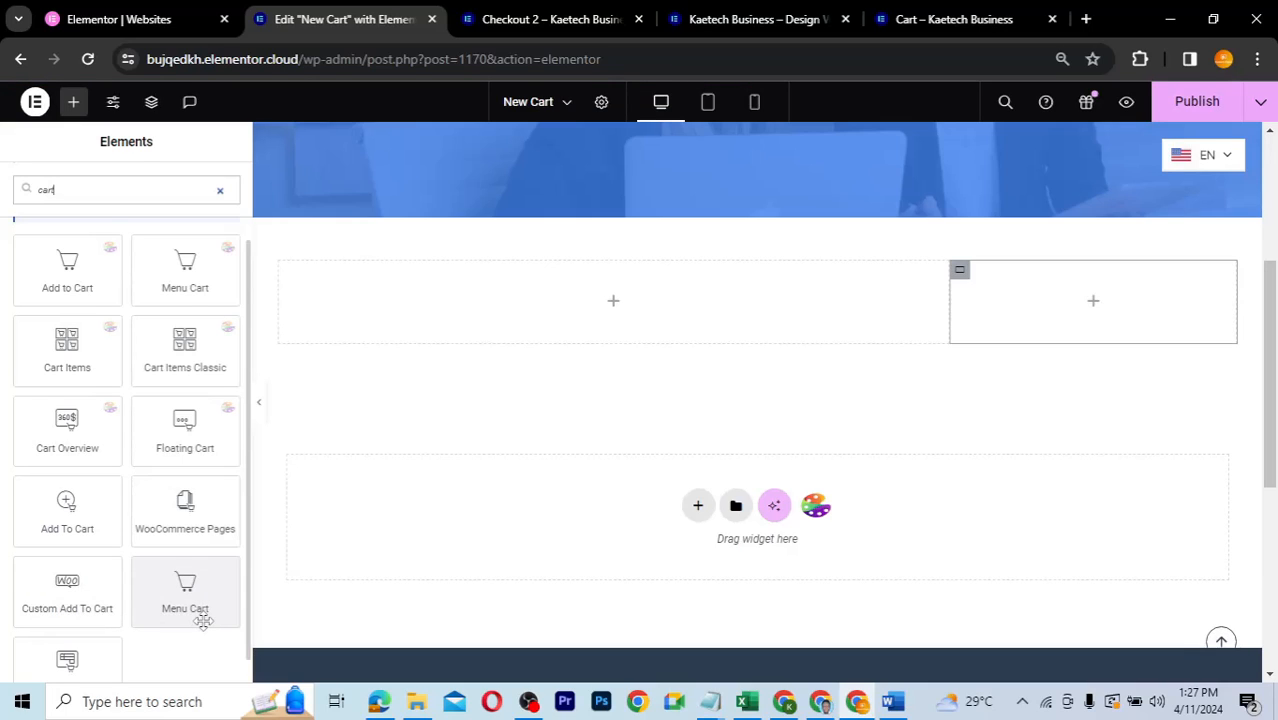
scroll(203, 621, down, 1)
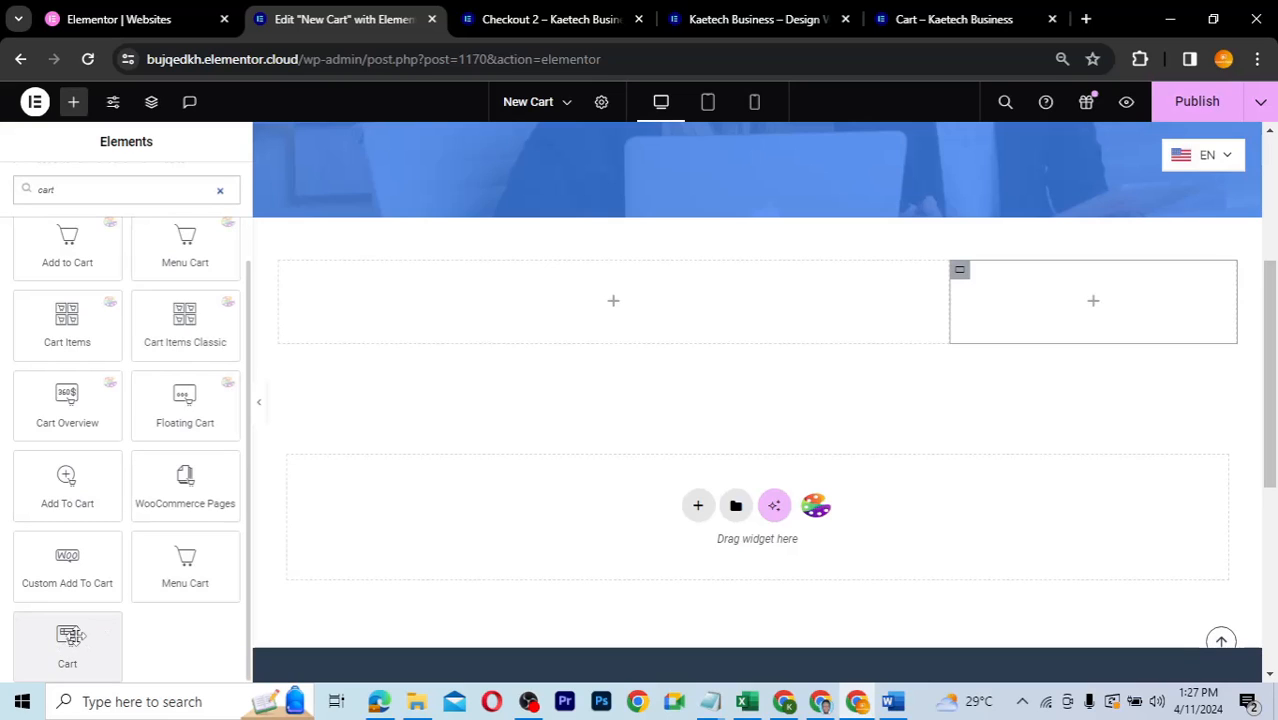
scroll(139, 538, up, 2)
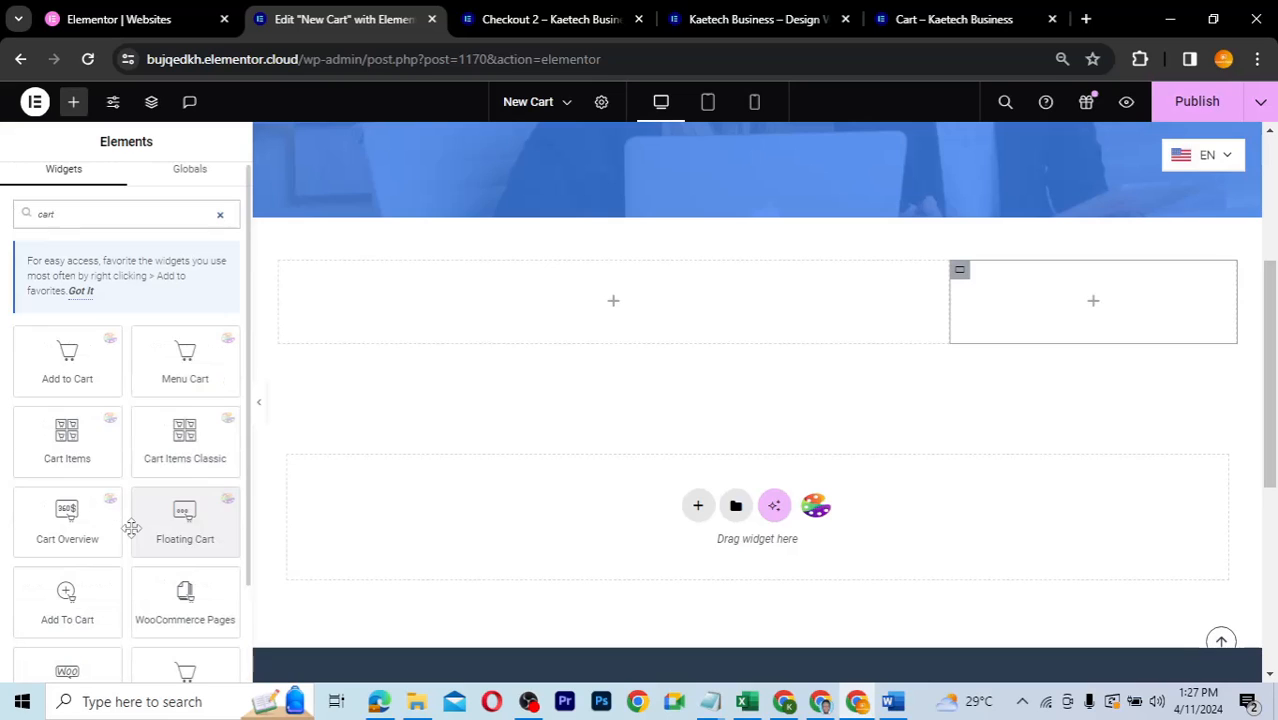
drag(186, 440, 599, 291)
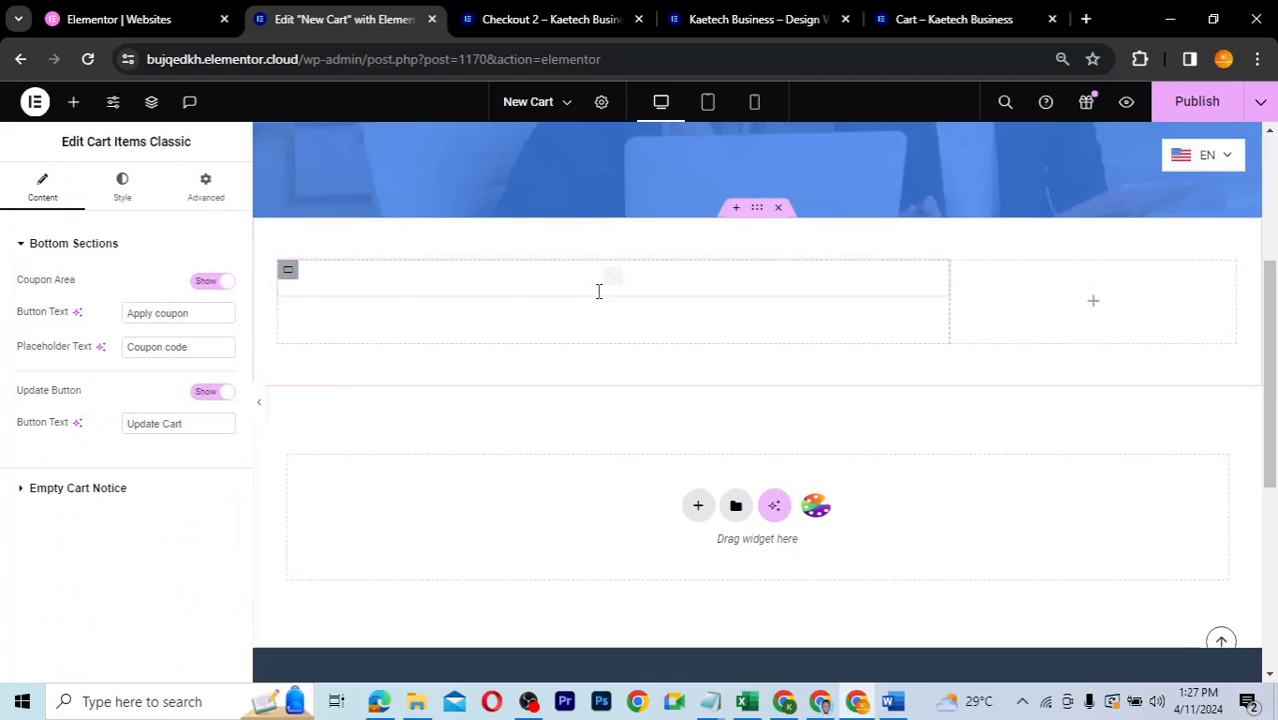
scroll(661, 466, down, 3)
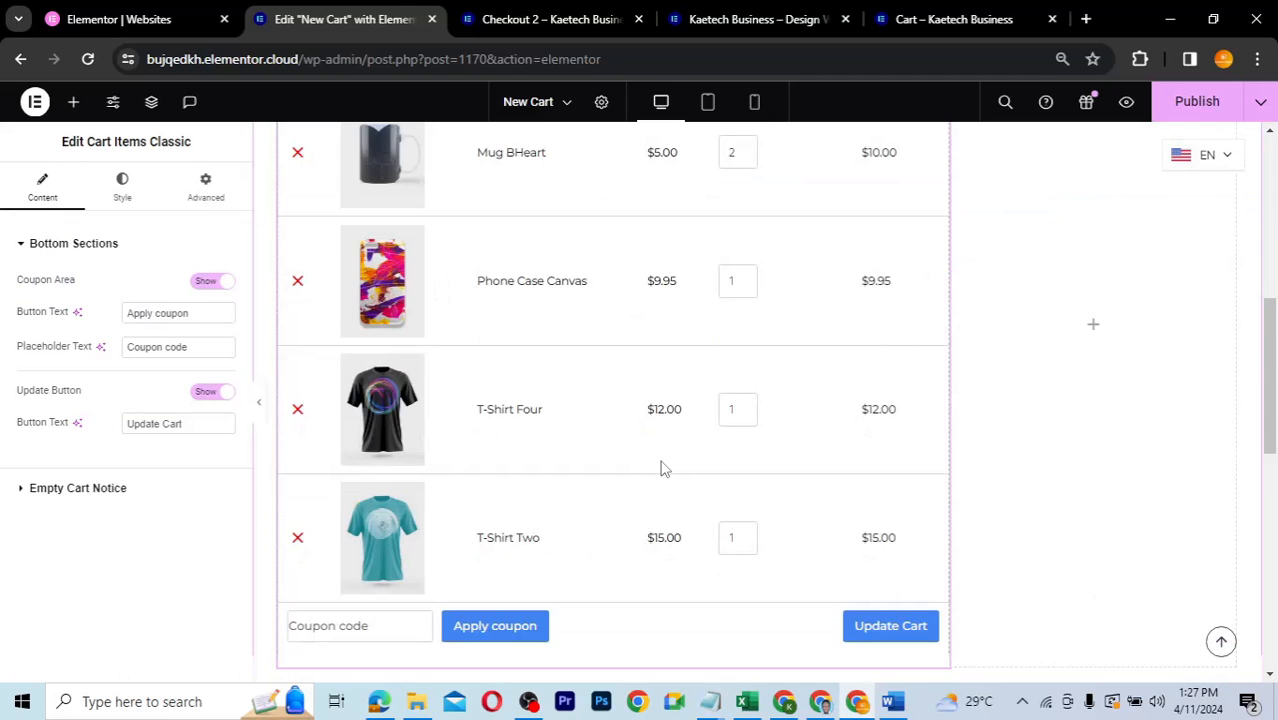
scroll(661, 466, down, 1)
scroll(663, 469, up, 3)
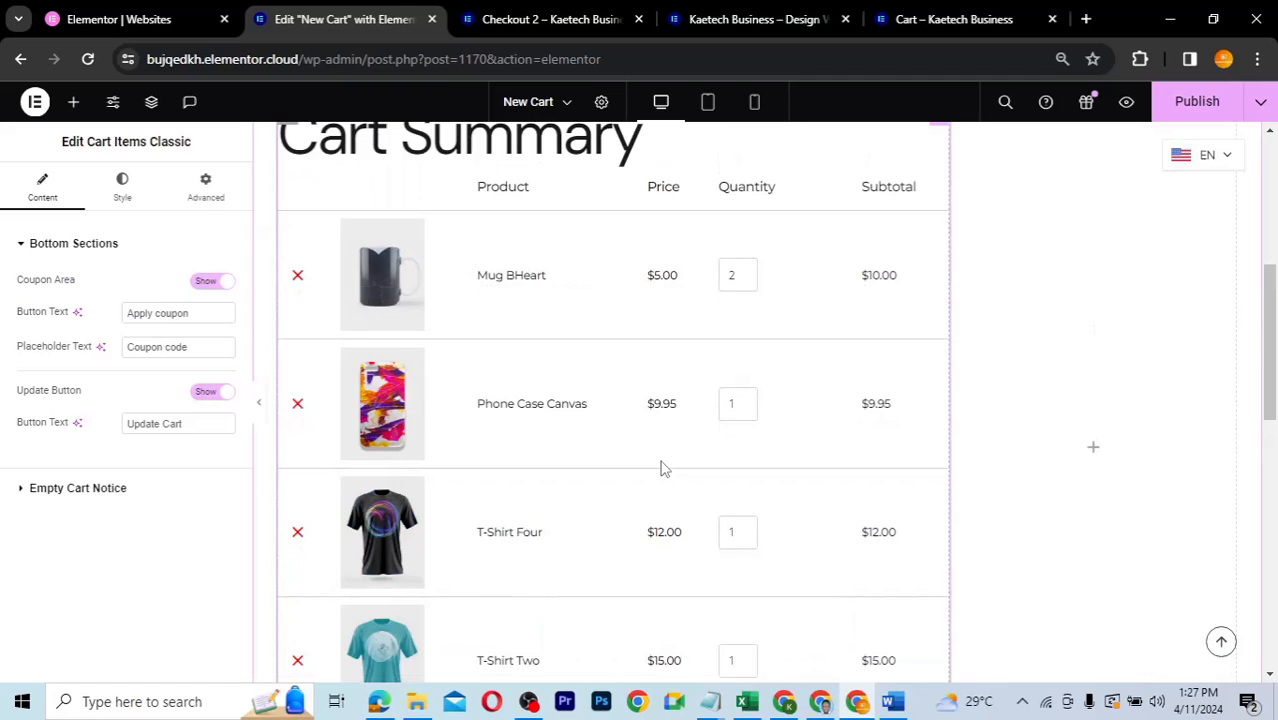
scroll(661, 466, down, 3)
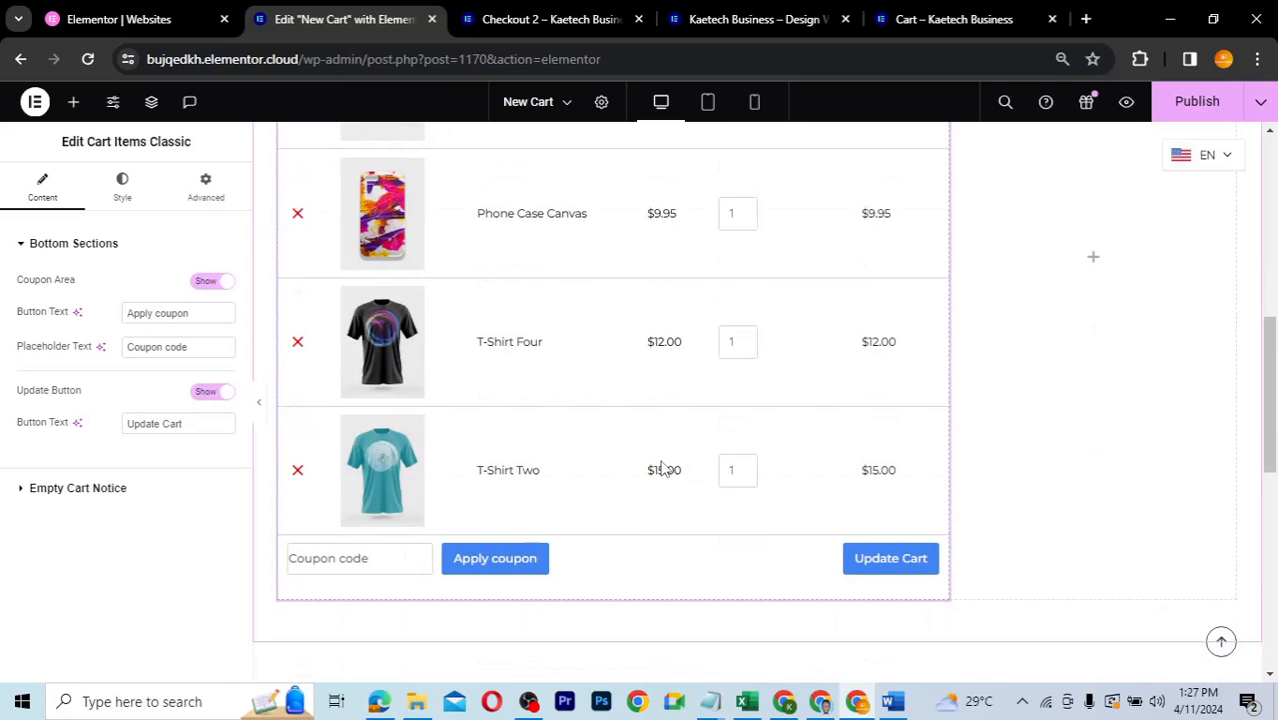
scroll(661, 468, up, 2)
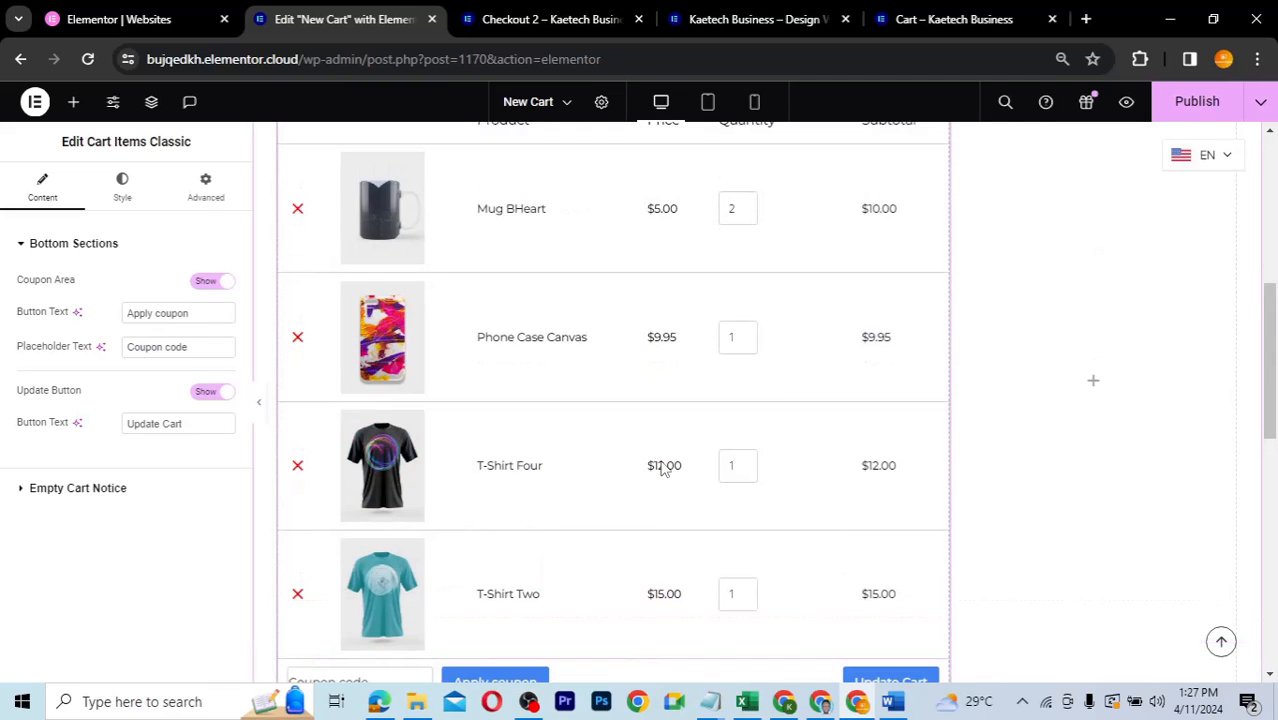
scroll(663, 470, down, 2)
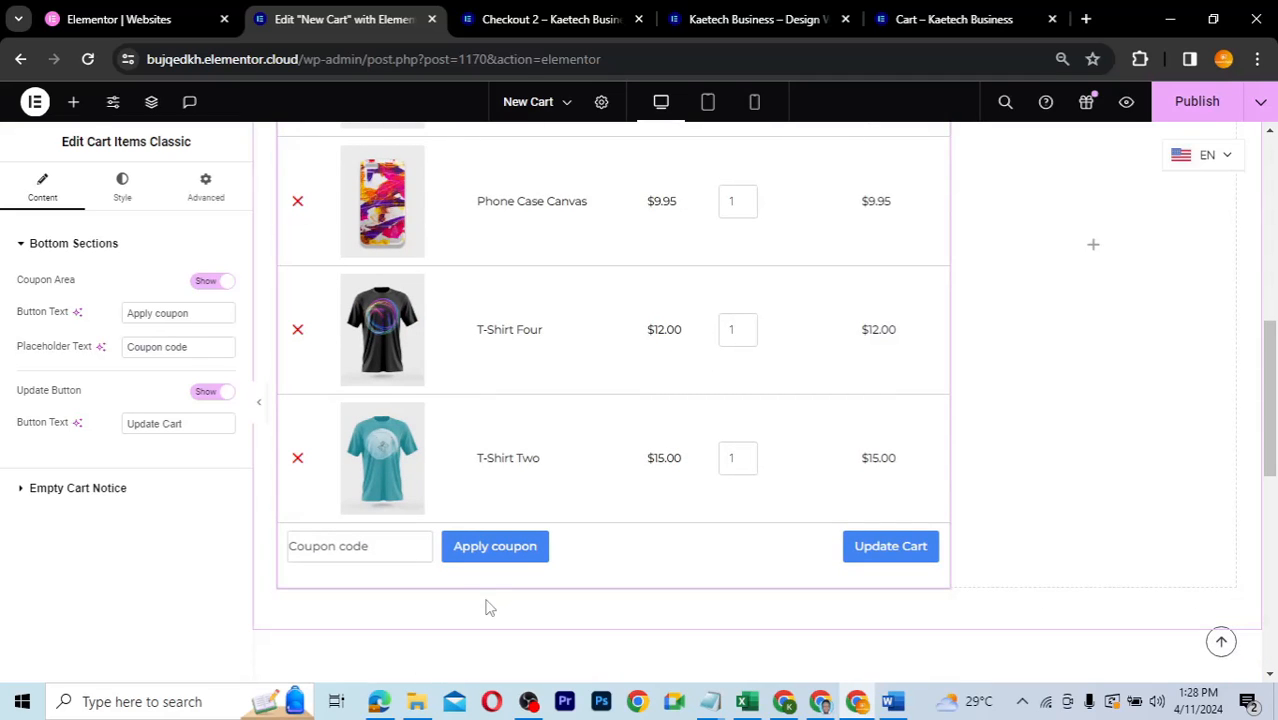
- Add a Cart Items widget below the classic table, then delete that duplicate
click(73, 101)
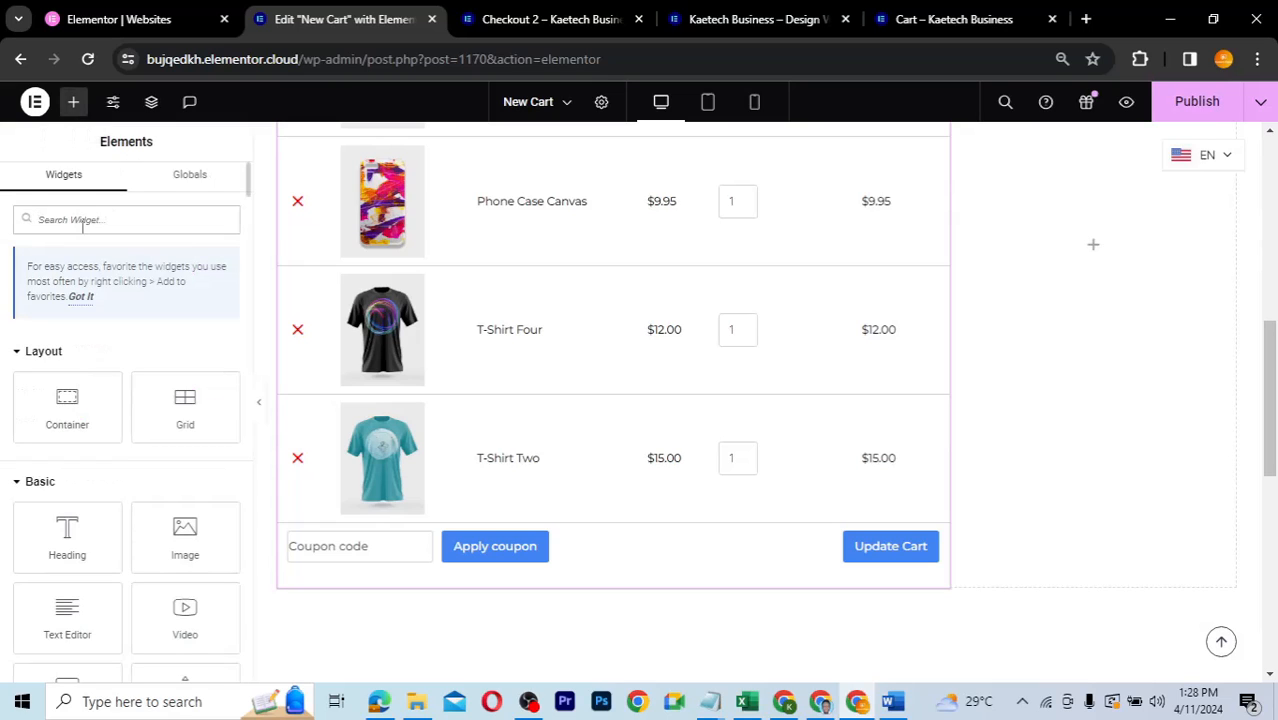
click(83, 221)
text(cart)
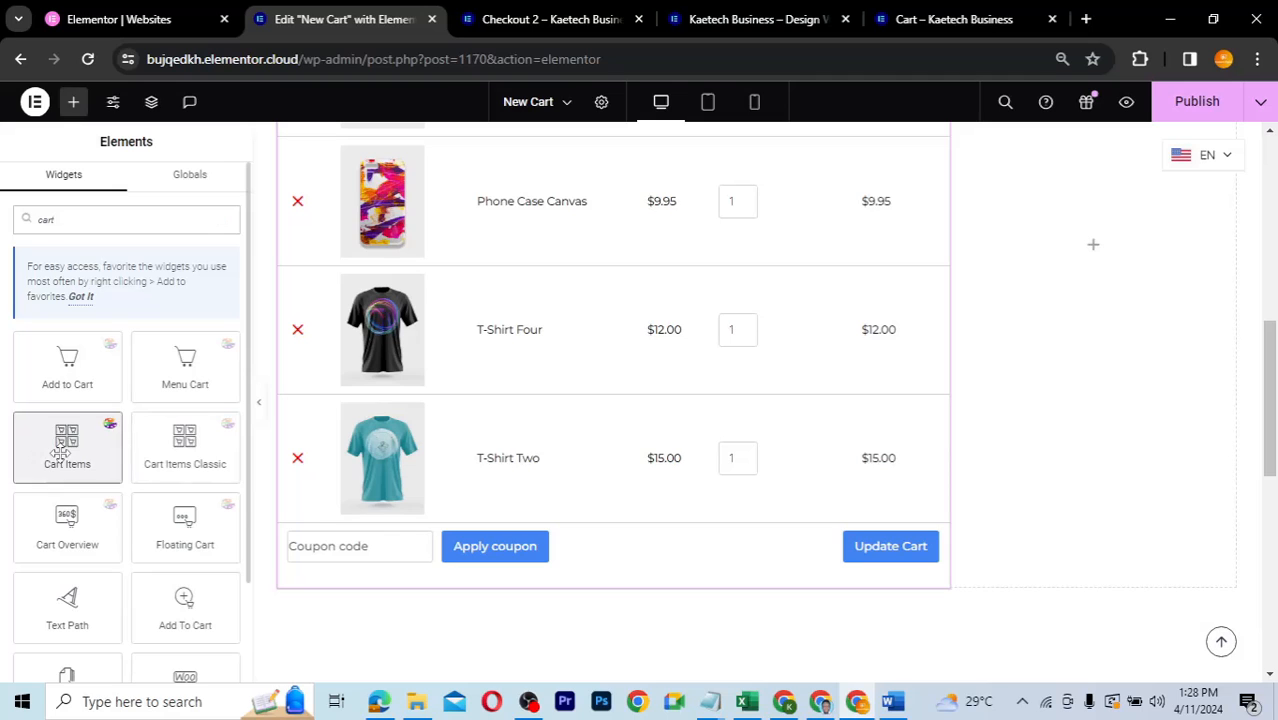
drag(60, 453, 377, 592)
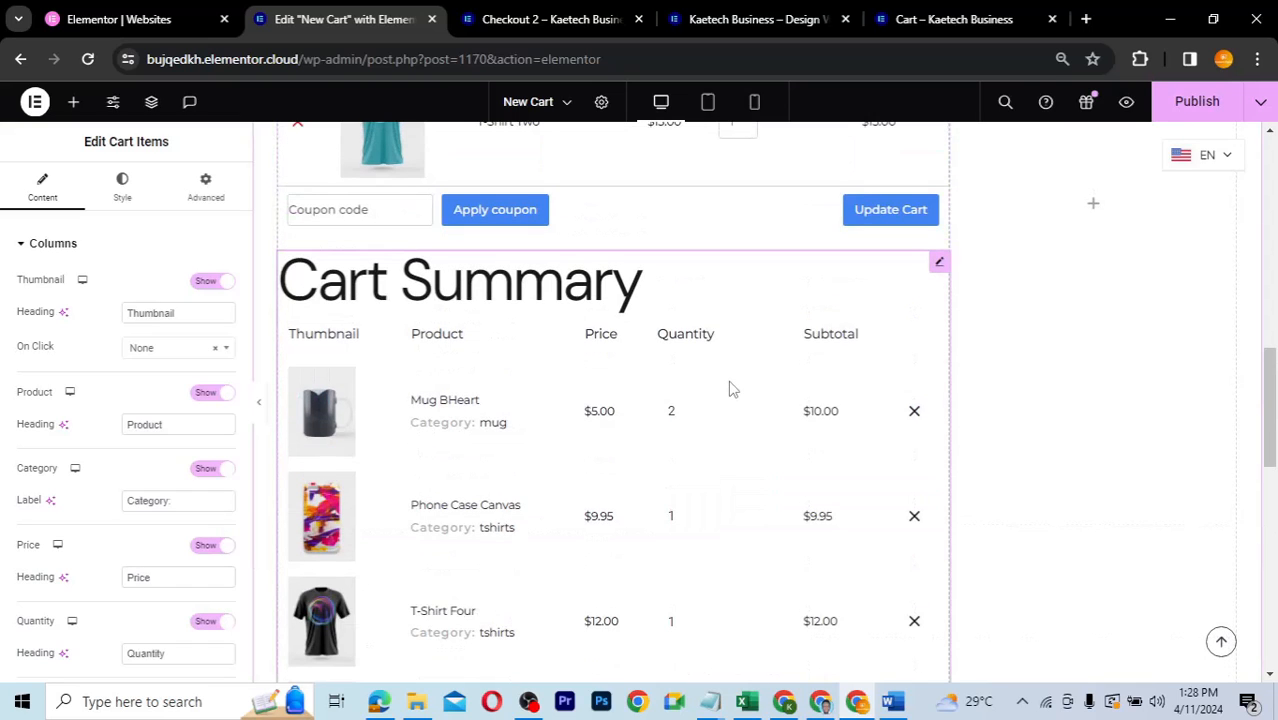
scroll(730, 388, down, 1)
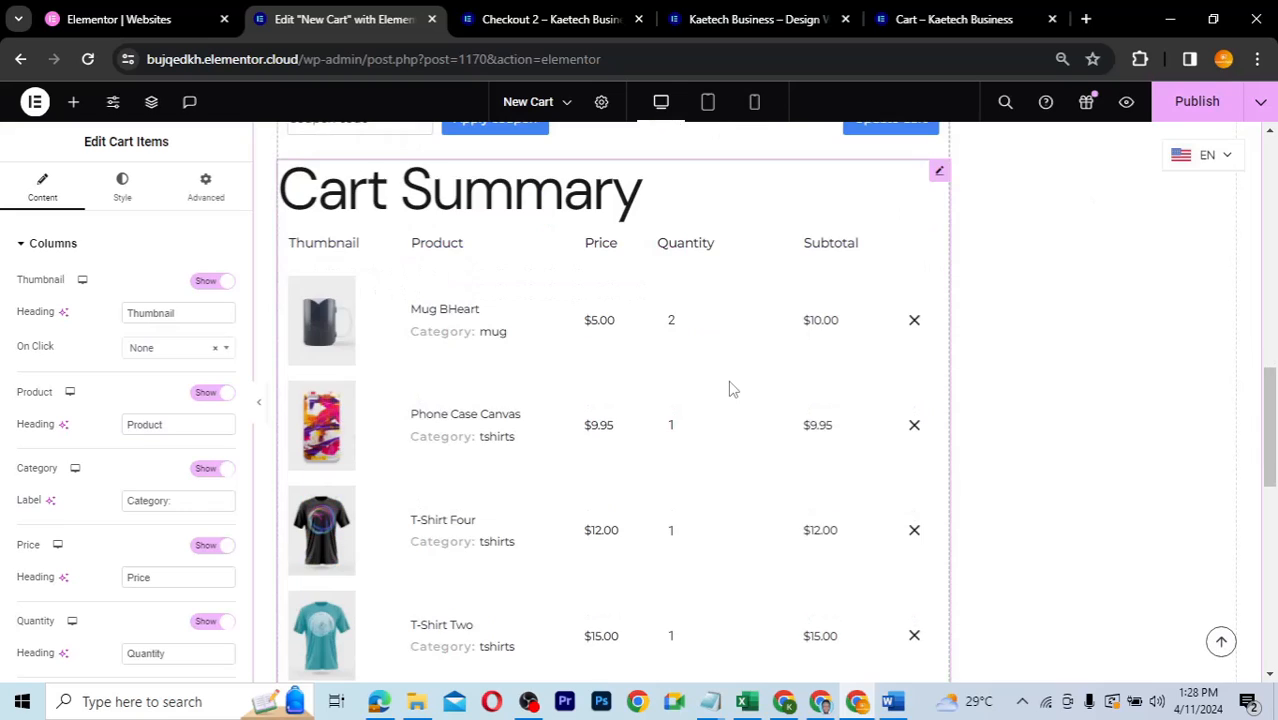
right_click(939, 185)
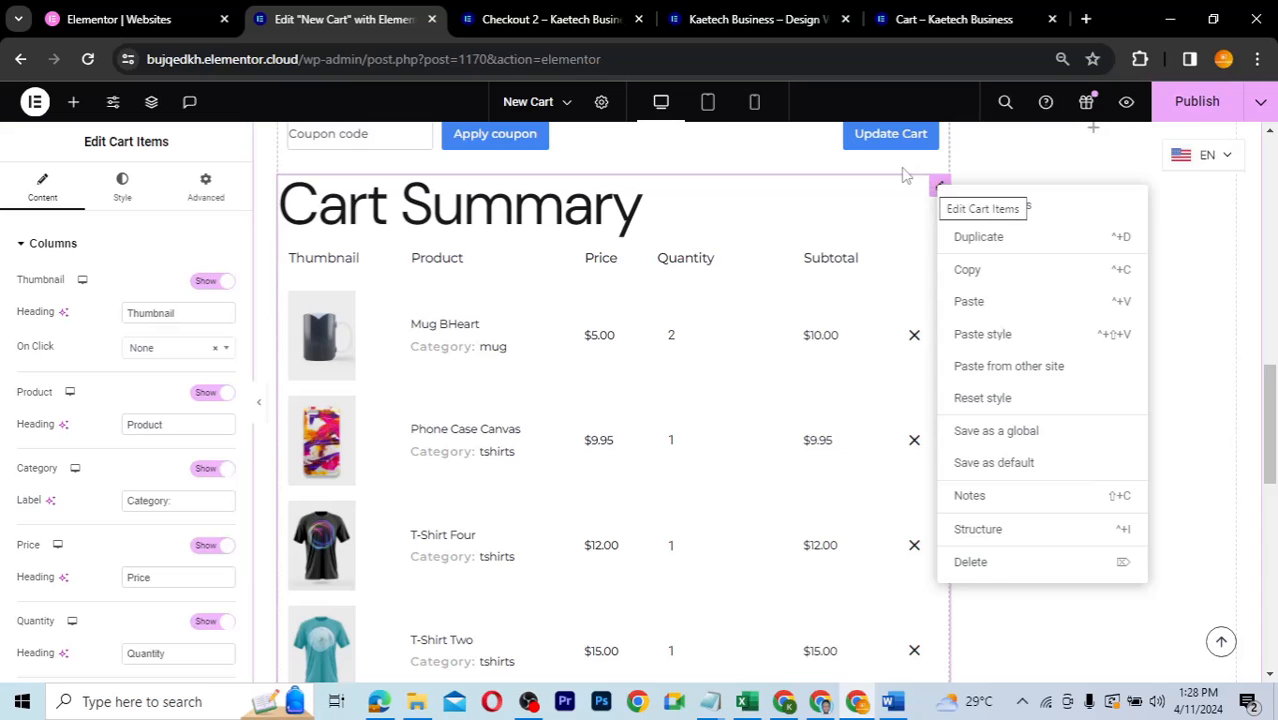
click(972, 562)
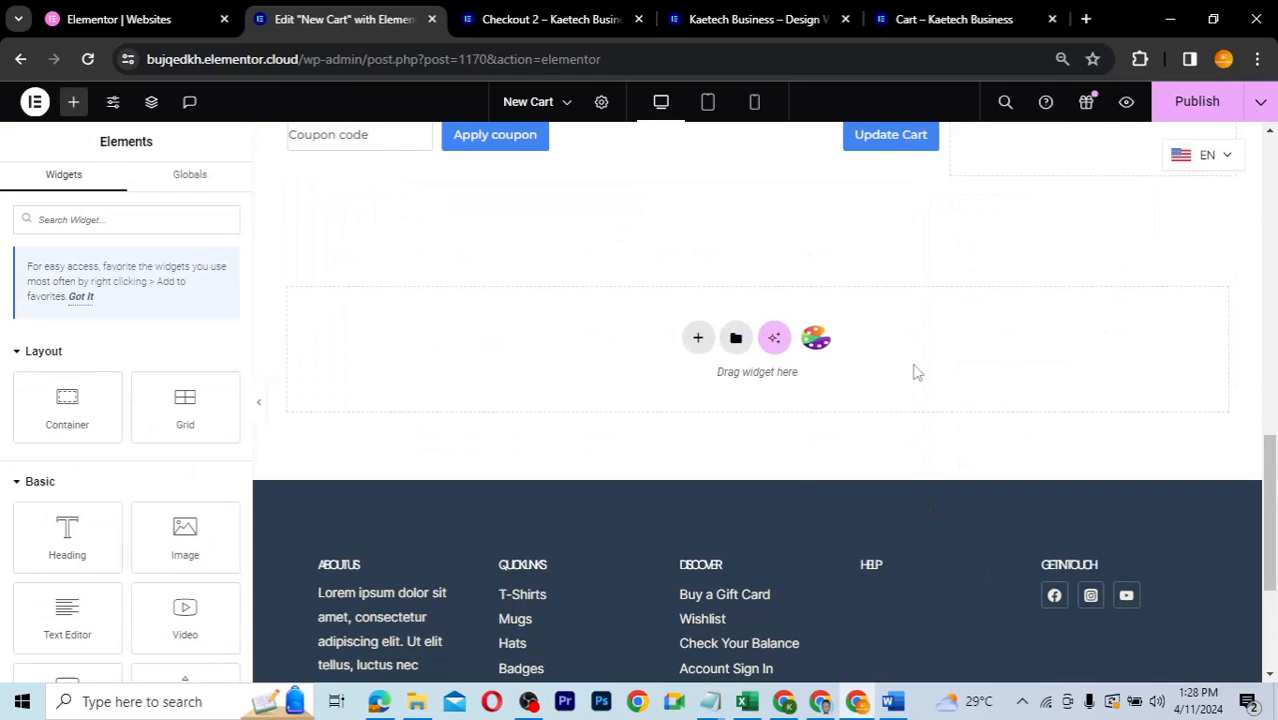
- Drop the Cart Overview widget, with totals and checkout button, into the right column
scroll(916, 372, up, 4)
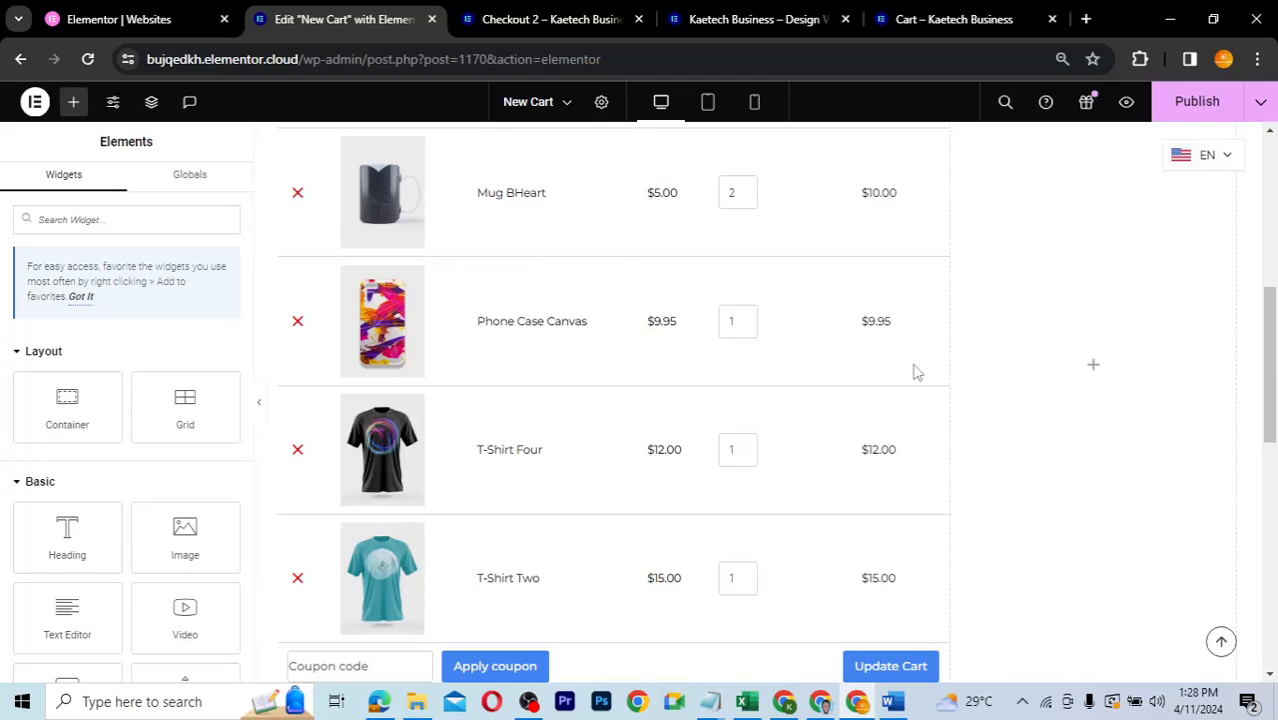
scroll(916, 372, up, 2)
scroll(916, 372, down, 3)
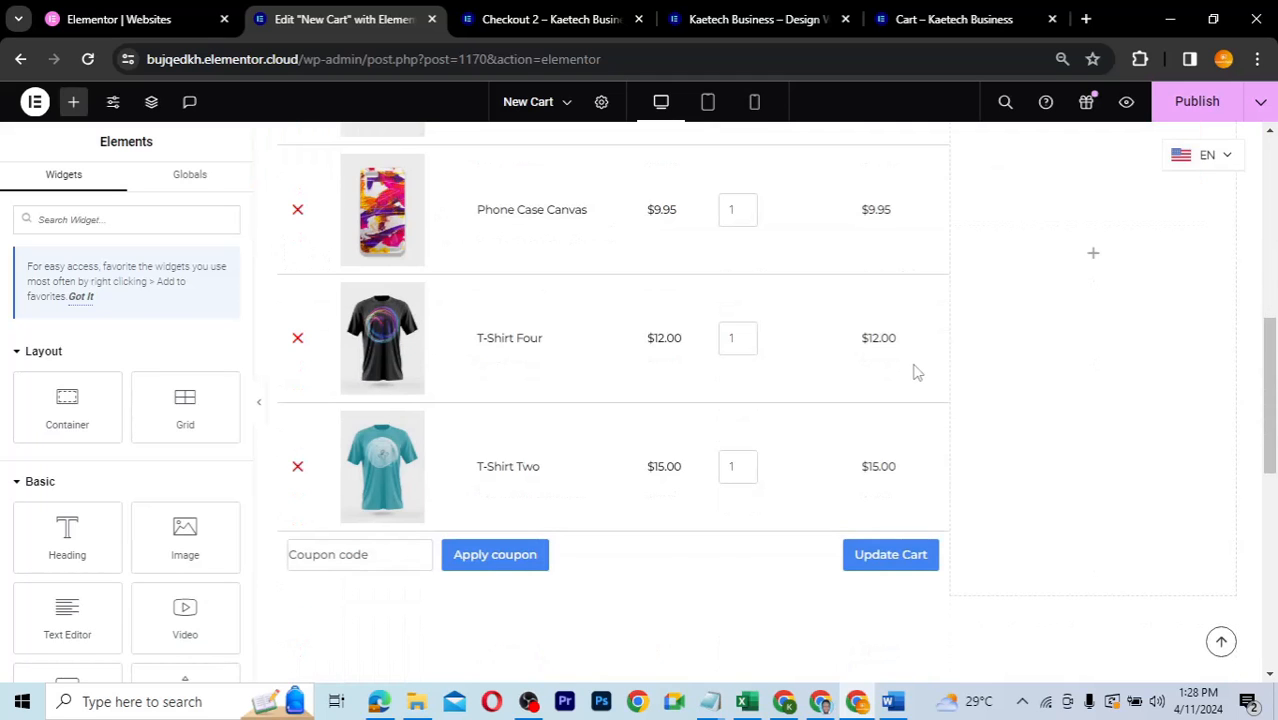
scroll(916, 372, up, 2)
scroll(916, 372, up, 1)
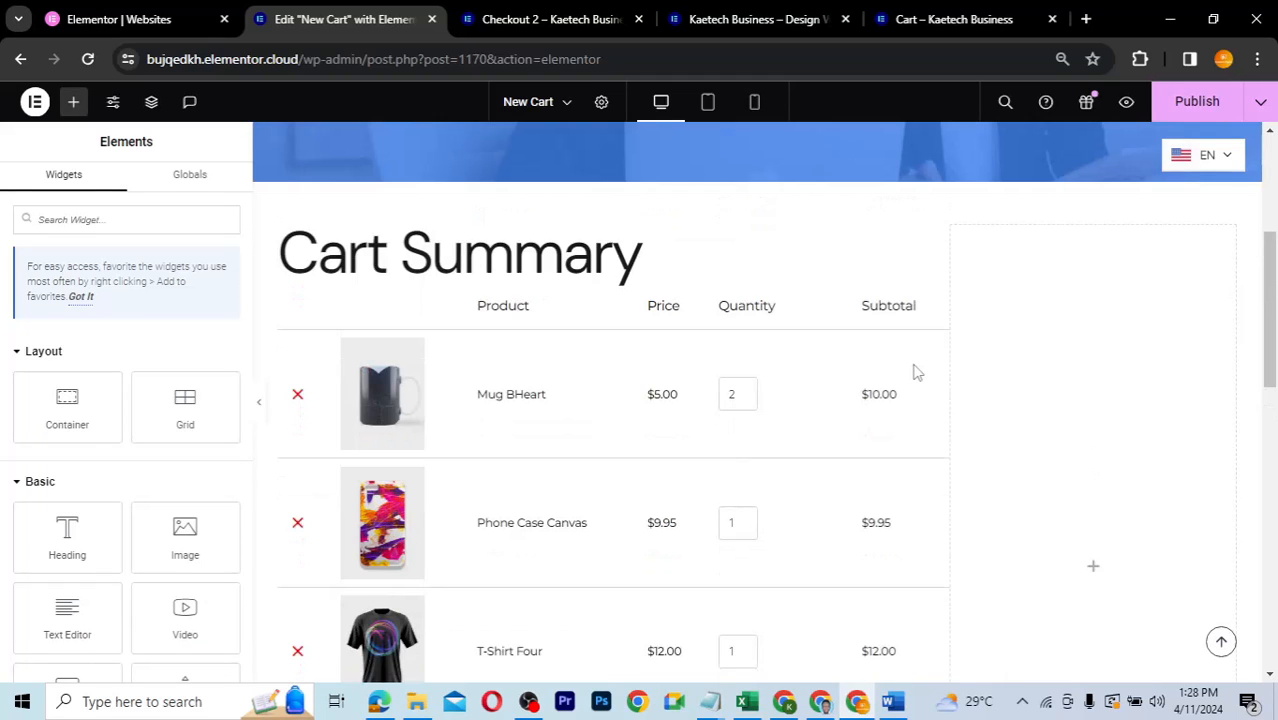
scroll(916, 372, down, 1)
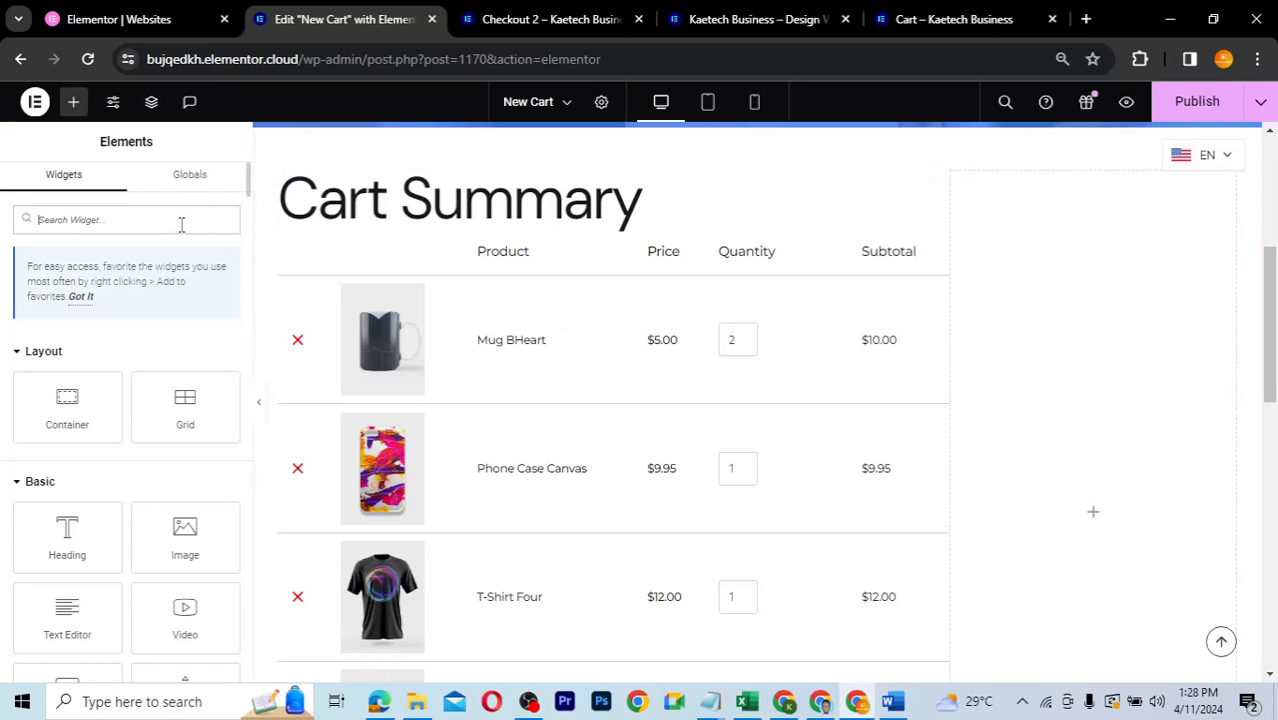
text(cart)
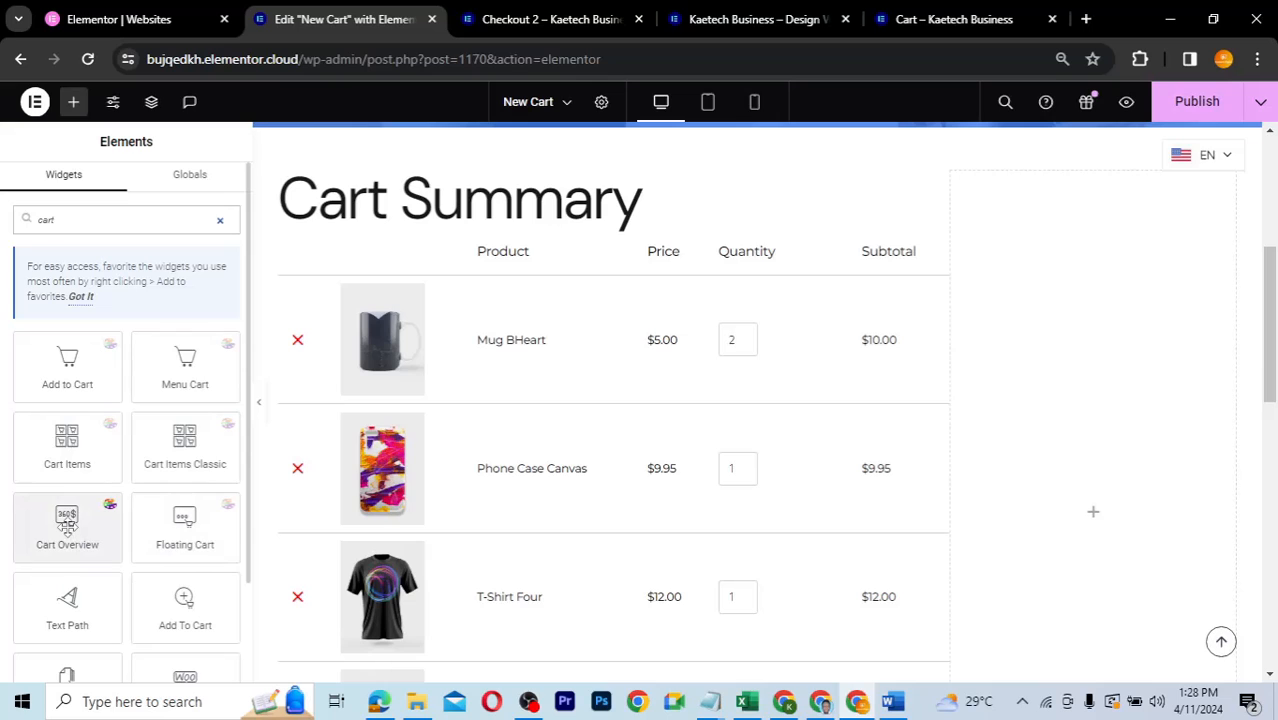
drag(77, 535, 1110, 505)
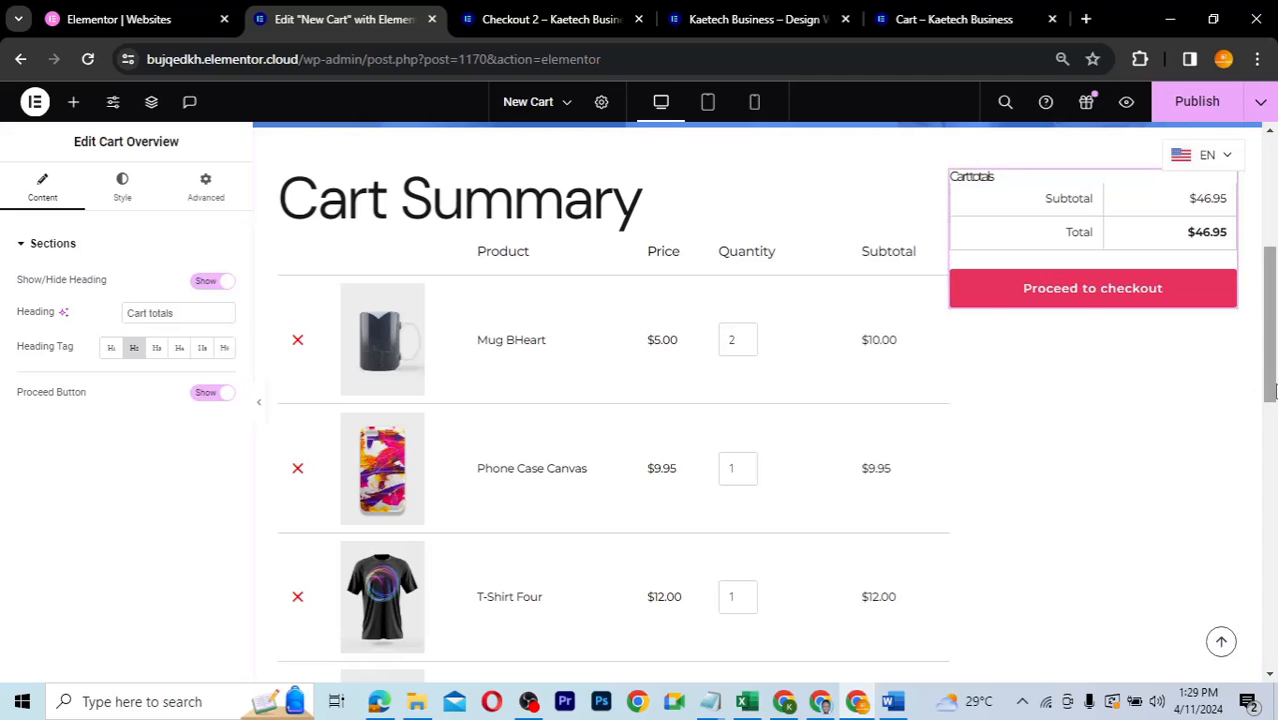
mouse_move(1267, 365)
mouse_down()
mouse_move(1267, 337)
mouse_move(1268, 429)
mouse_move(1272, 388)
mouse_up()
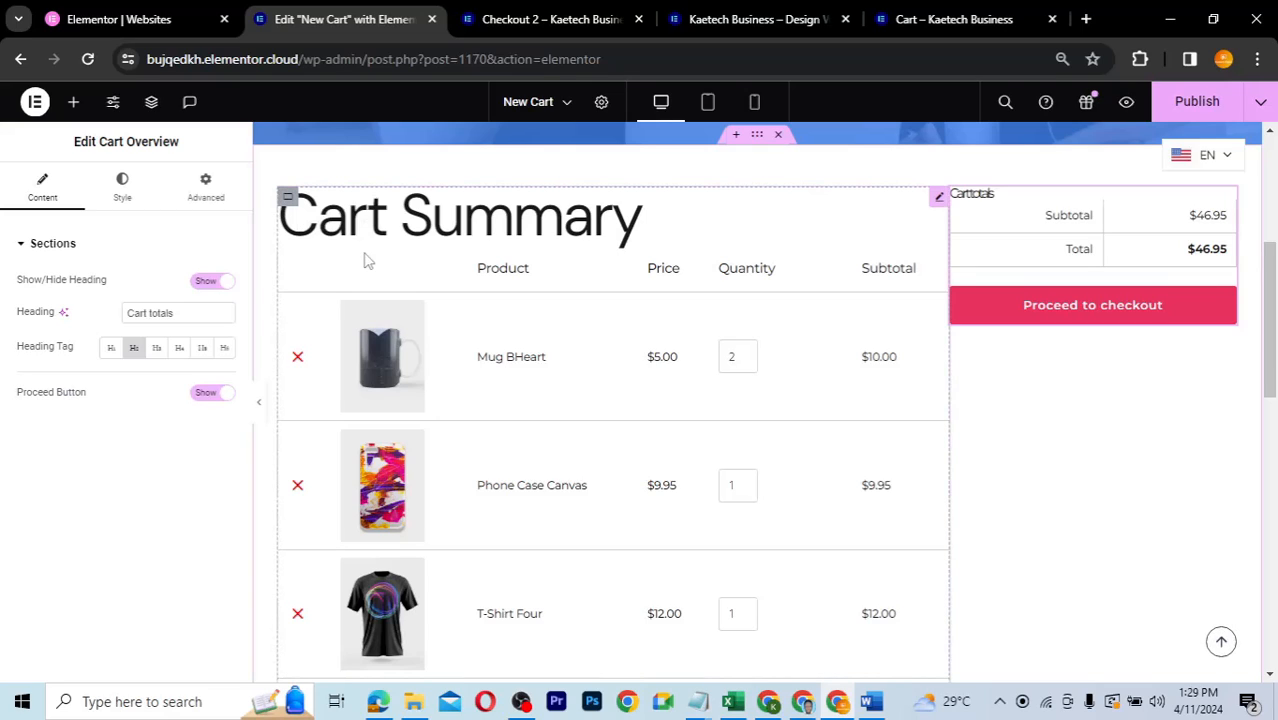
- Give the left cart table column 15 px padding on all sides
click(289, 204)
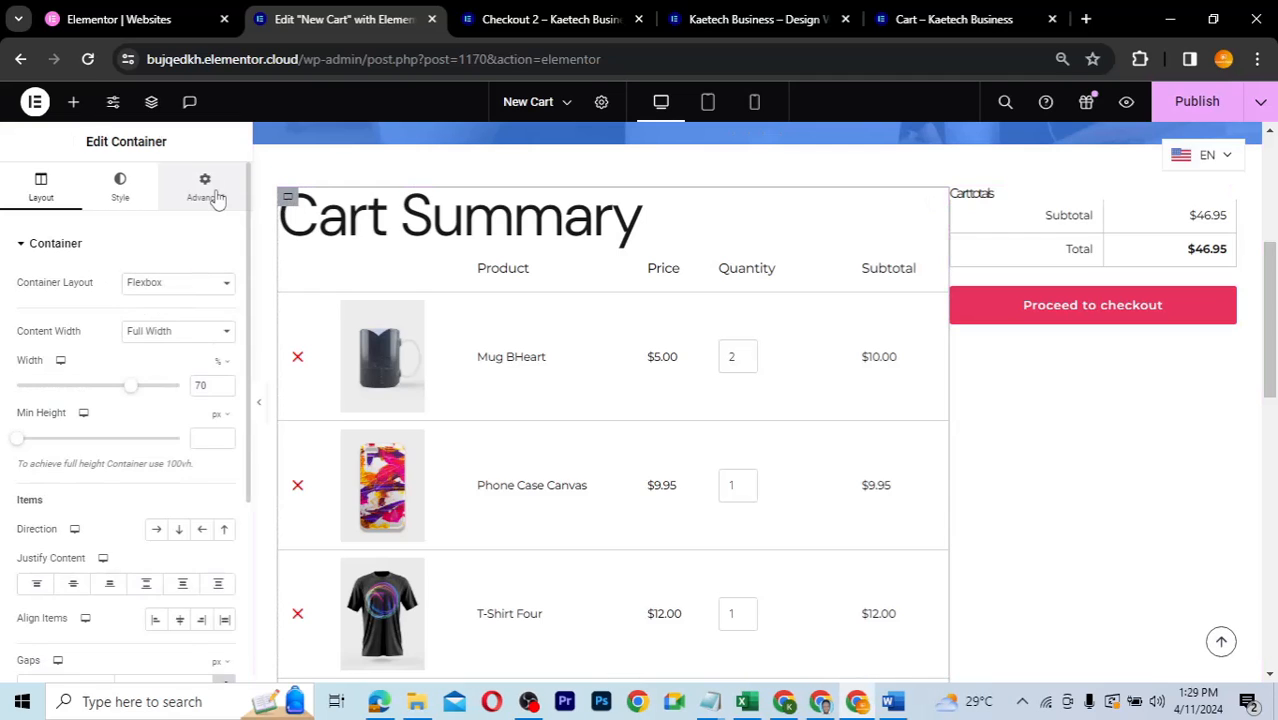
click(205, 186)
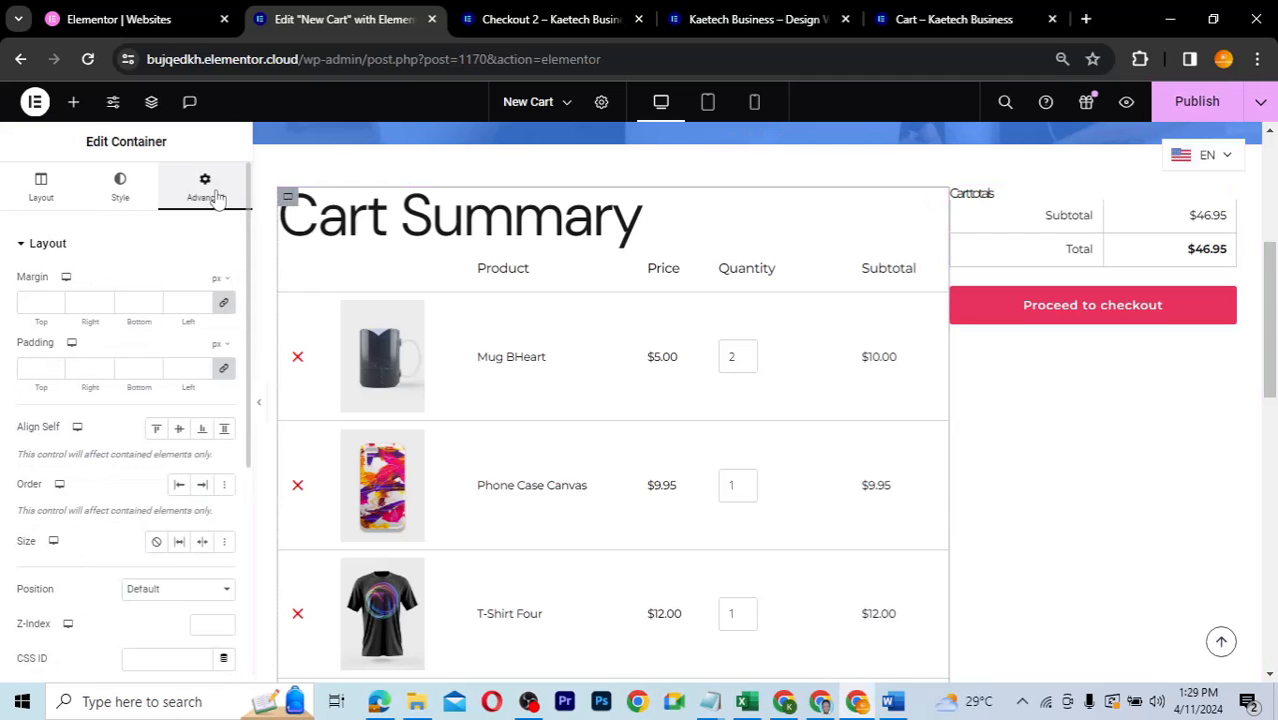
click(33, 369)
text(15)
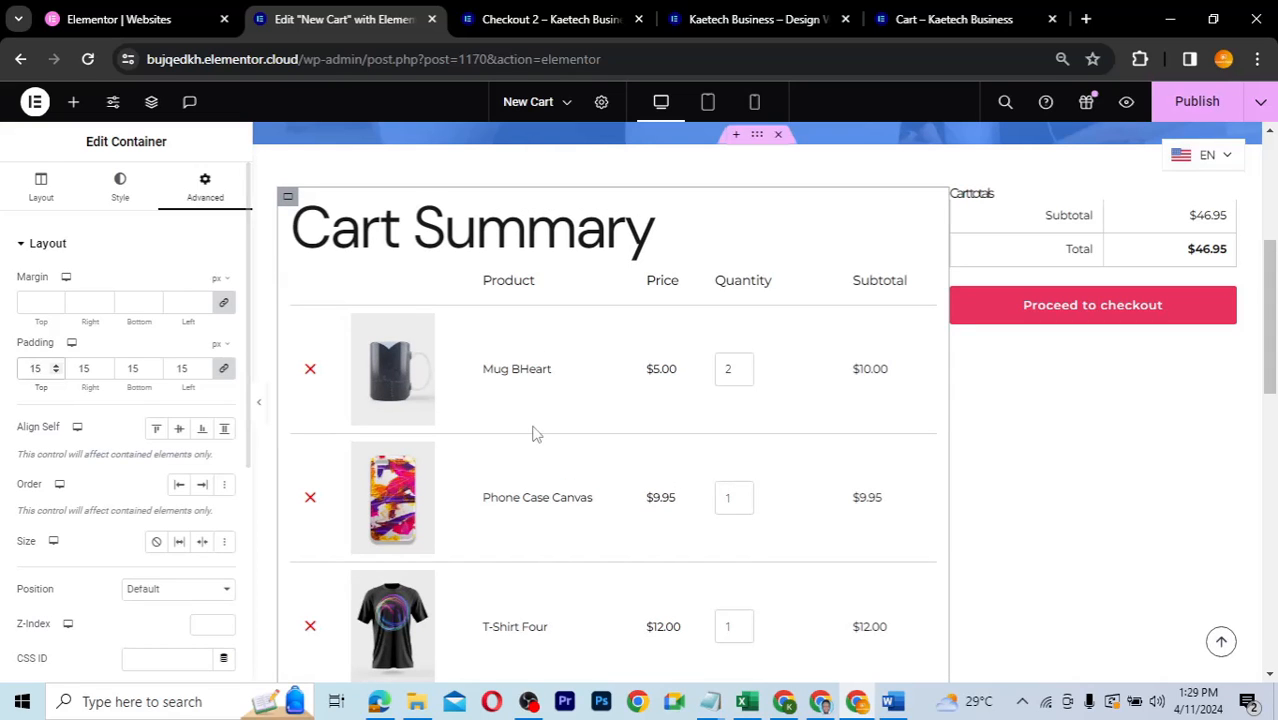
scroll(533, 433, down, 3)
scroll(533, 433, up, 3)
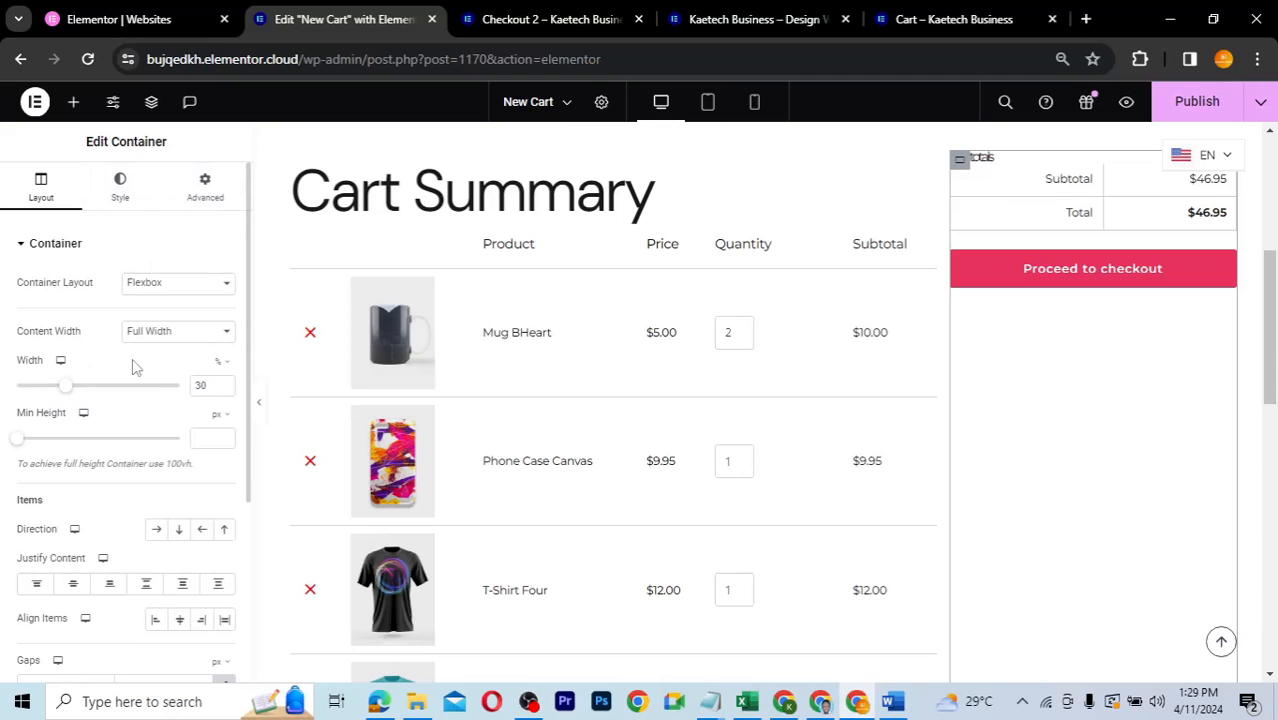
- Give the right cart totals column 15 px padding on all sides
click(210, 187)
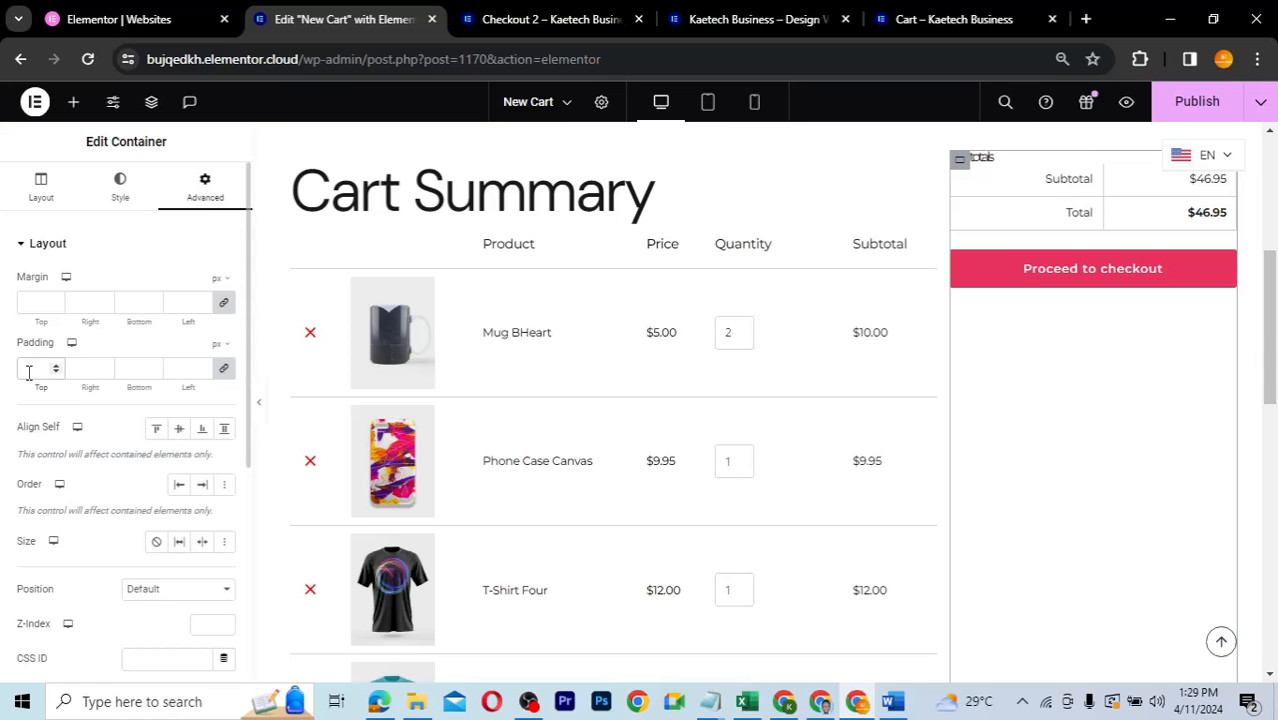
click(35, 369)
text(15)
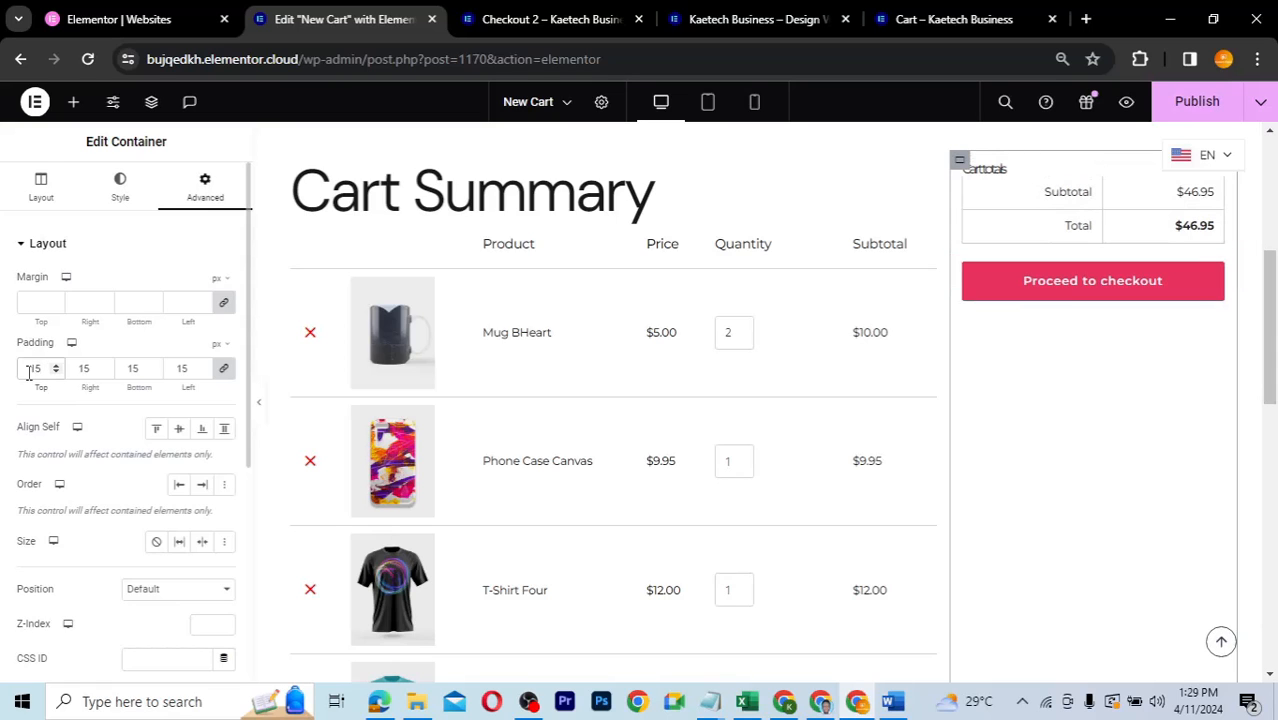
scroll(1080, 386, up, 2)
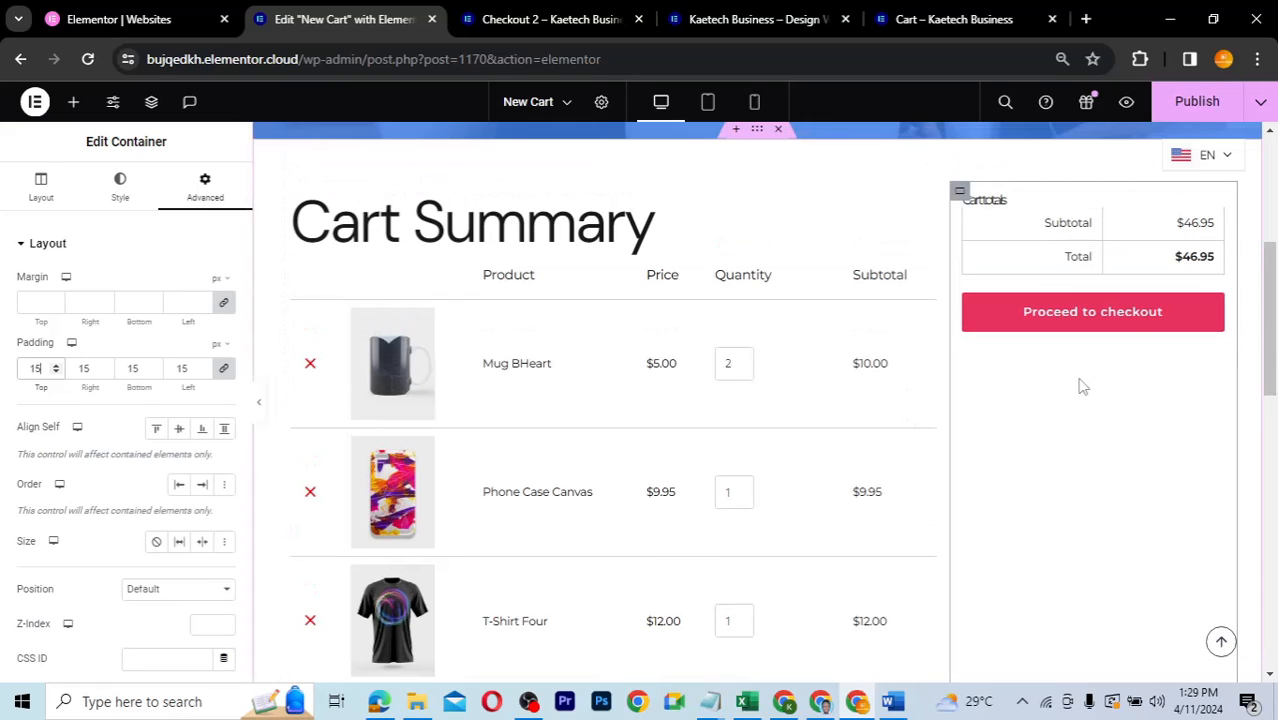
scroll(1078, 380, up, 1)
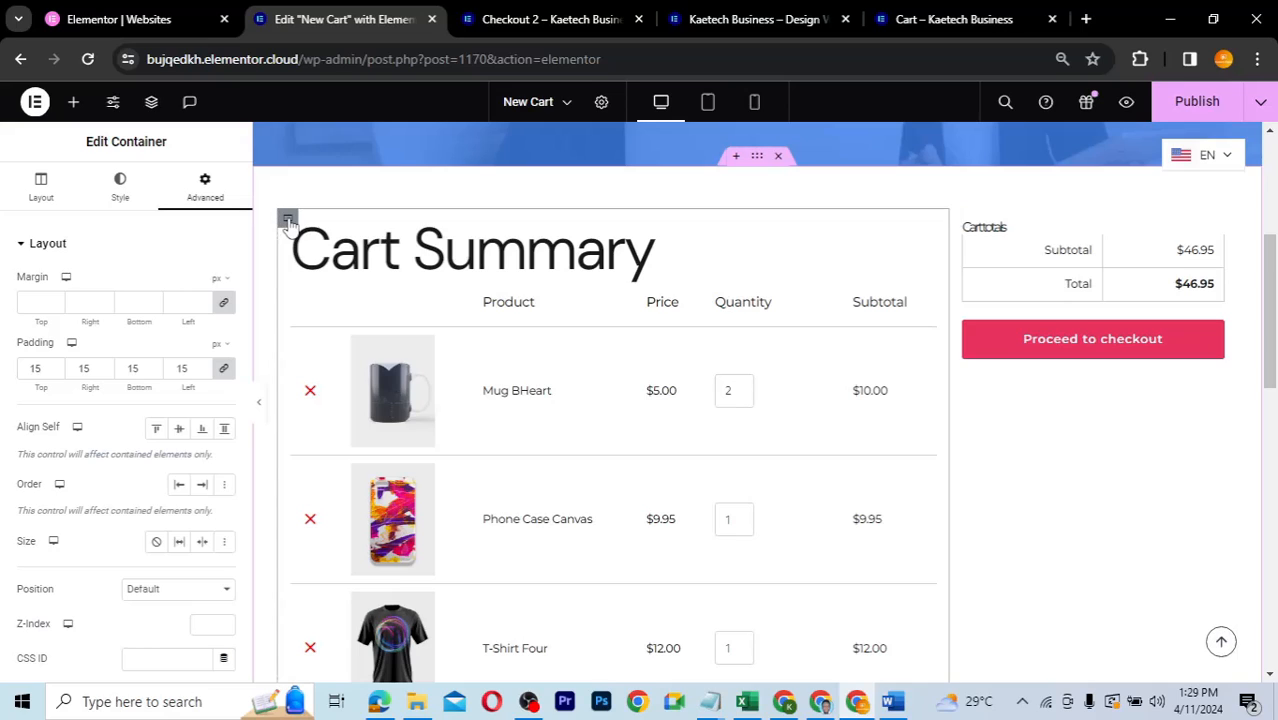
- Give the Cart Summary container a Classic background in a near-white light colour
click(113, 190)
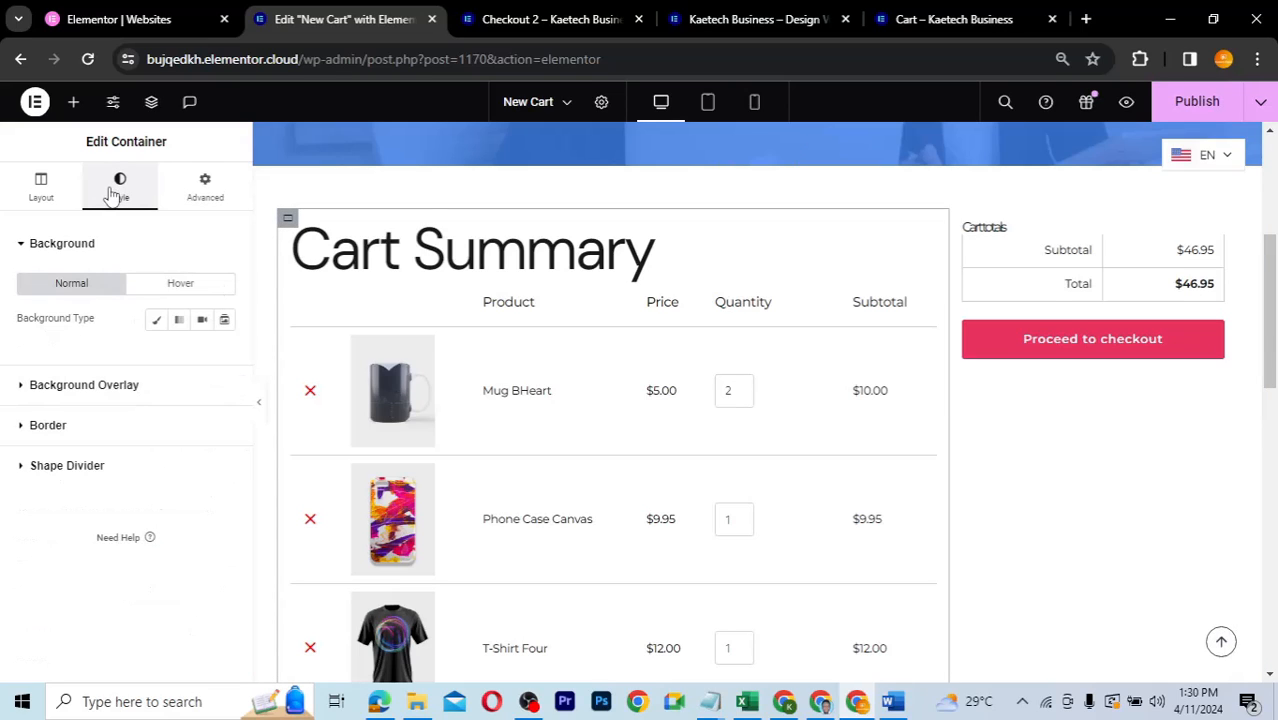
click(157, 320)
click(226, 356)
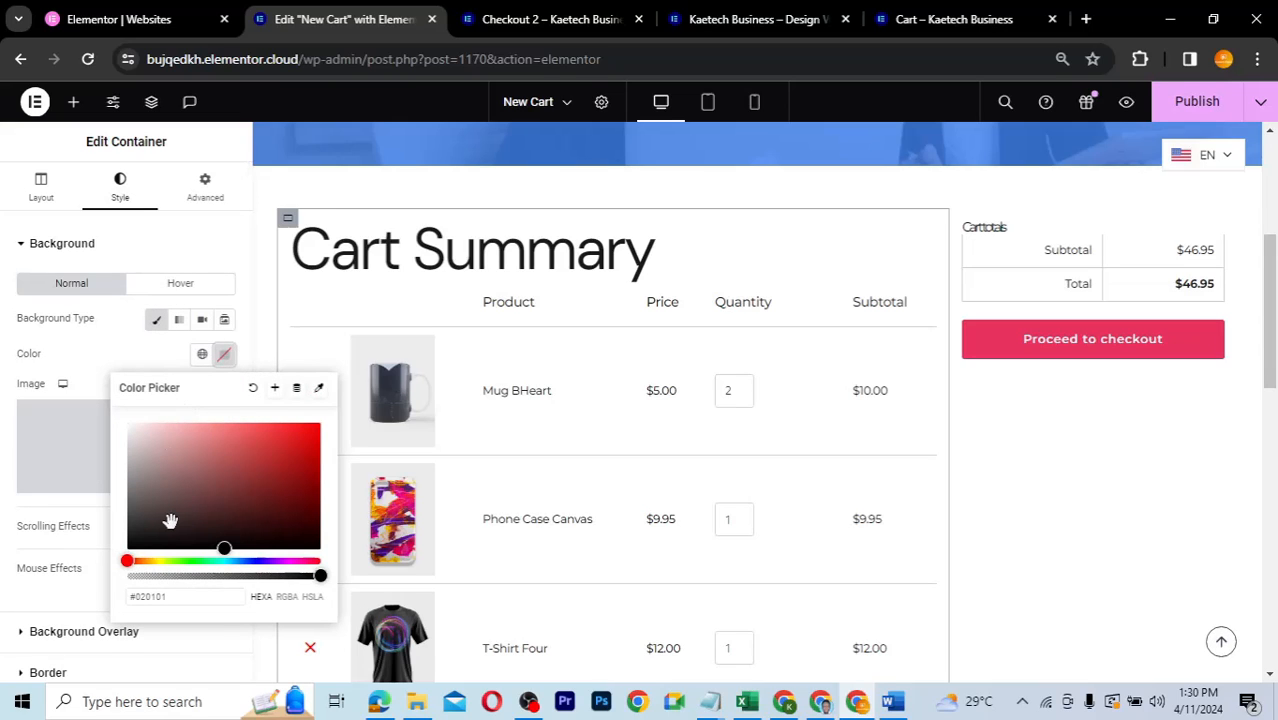
drag(180, 597, 127, 602)
text(#C5D7E2)
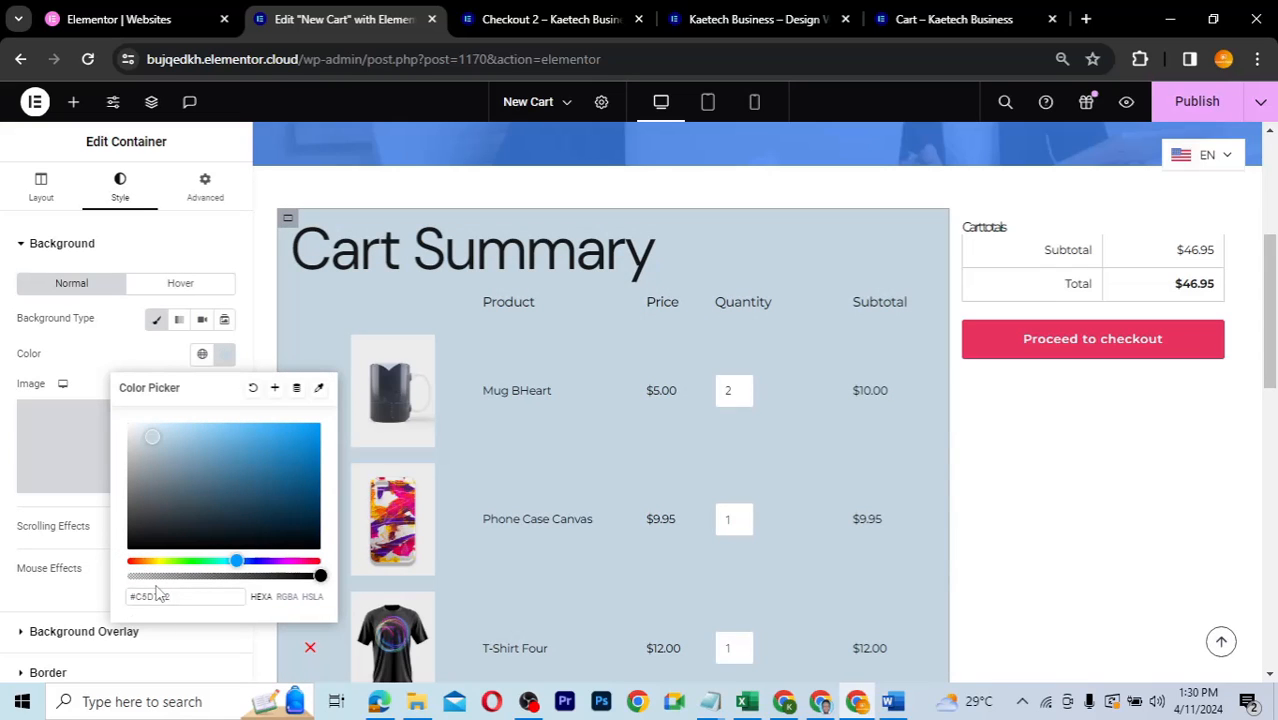
mouse_move(151, 436)
mouse_down()
mouse_move(144, 419)
mouse_move(129, 429)
mouse_up()
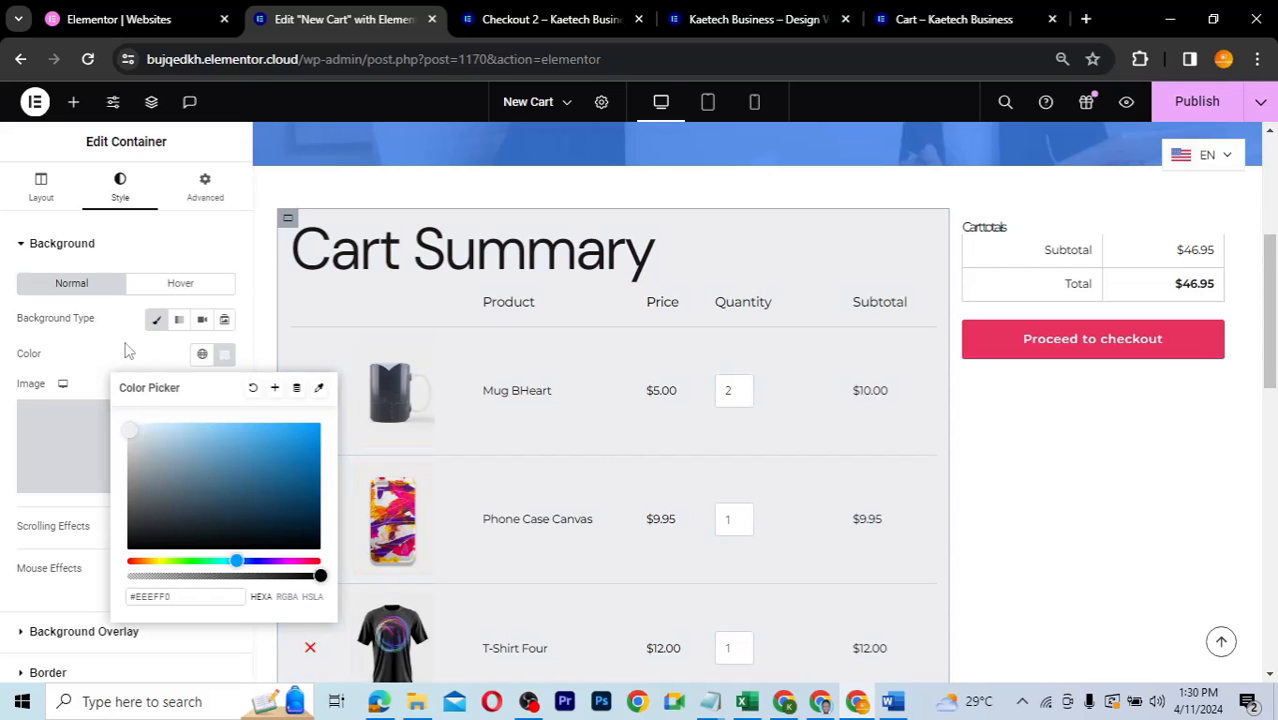
scroll(610, 380, down, 3)
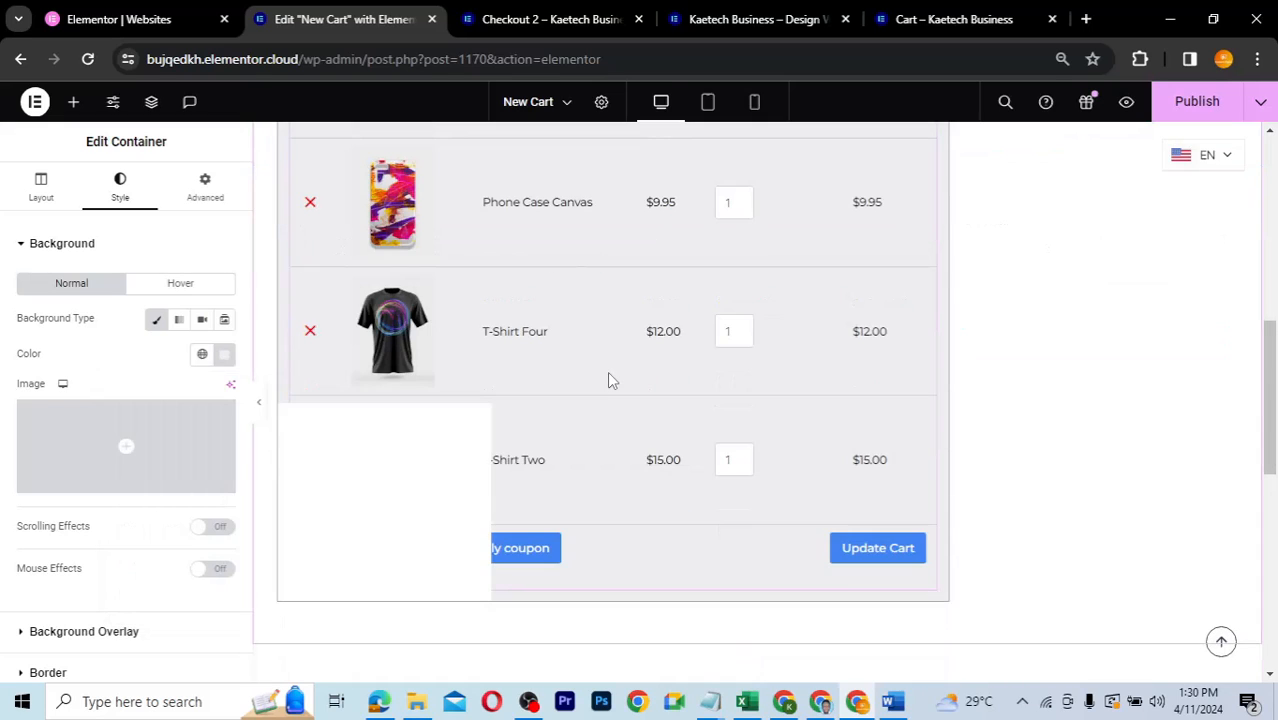
scroll(611, 380, up, 2)
scroll(609, 375, up, 1)
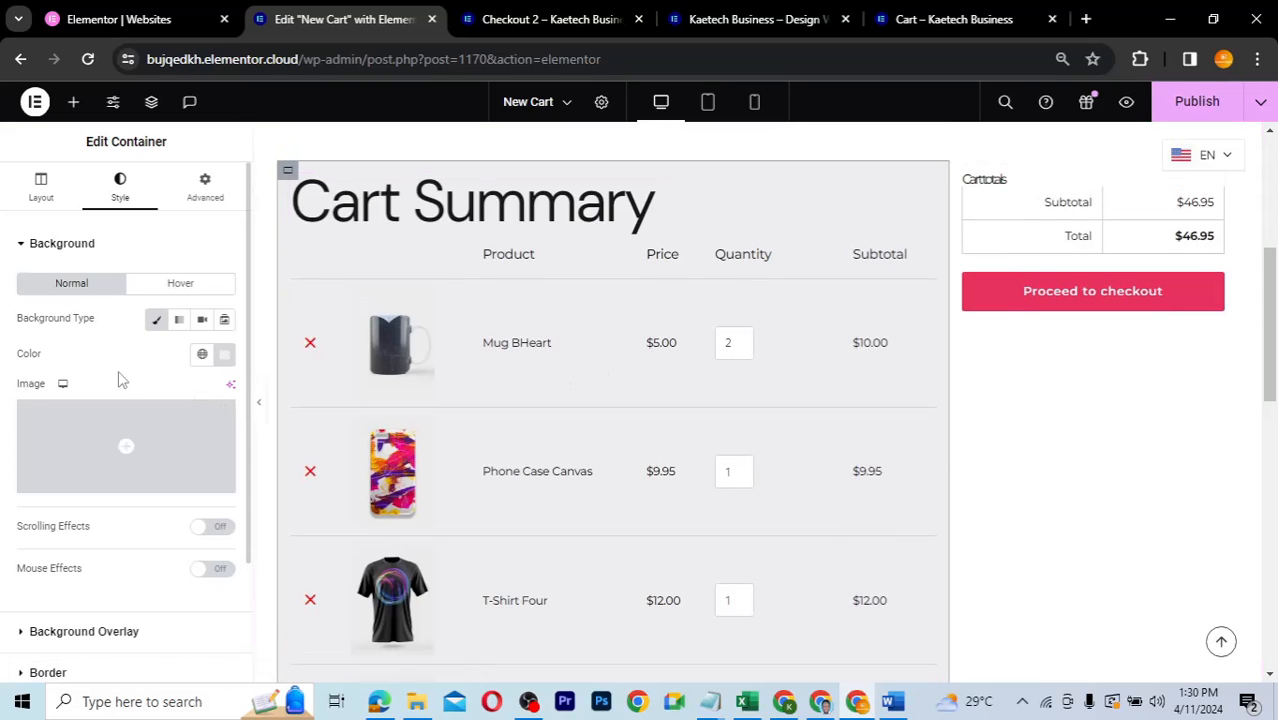
scroll(118, 380, down, 2)
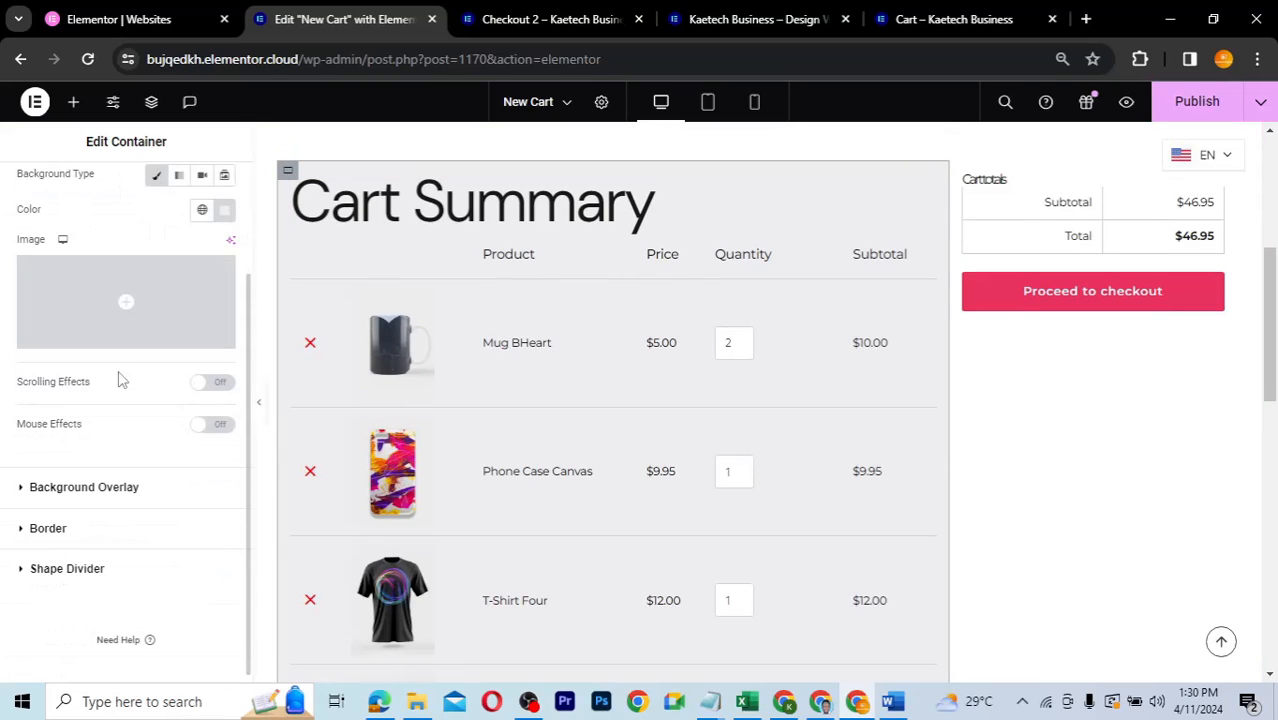
- Try a 1 px solid Theme Accent border, then set Border Type to None
click(95, 535)
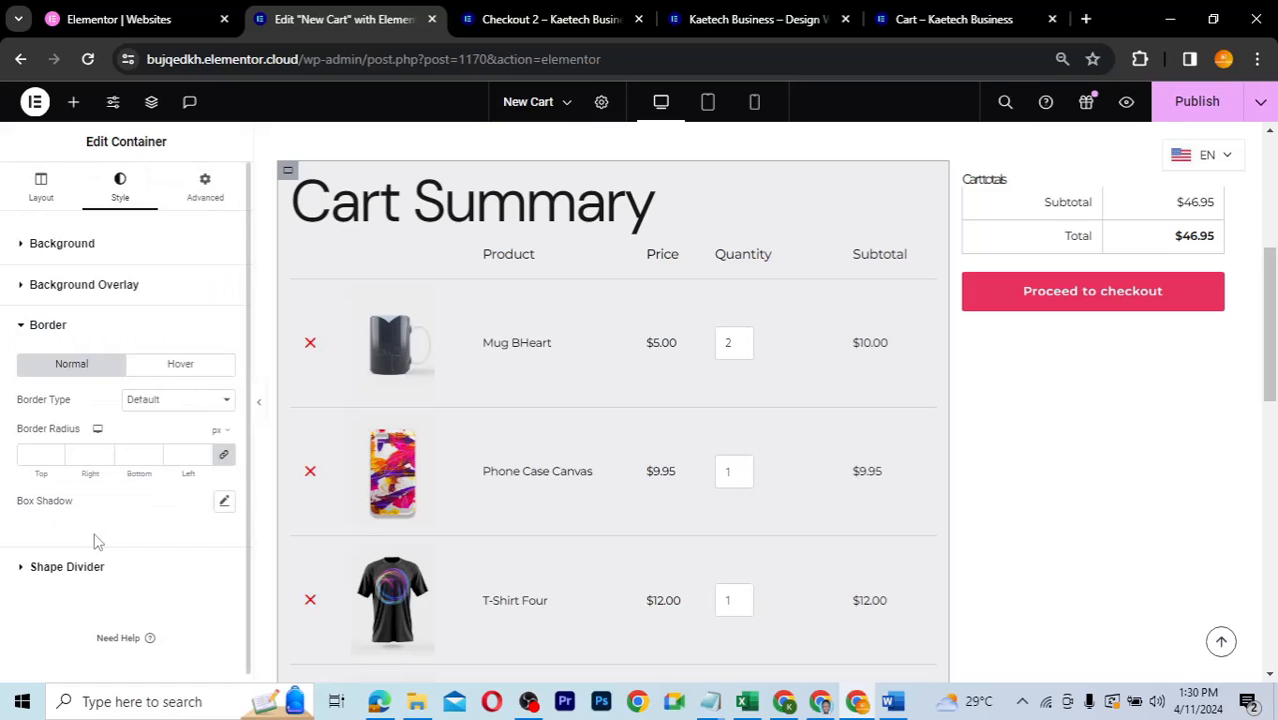
click(166, 404)
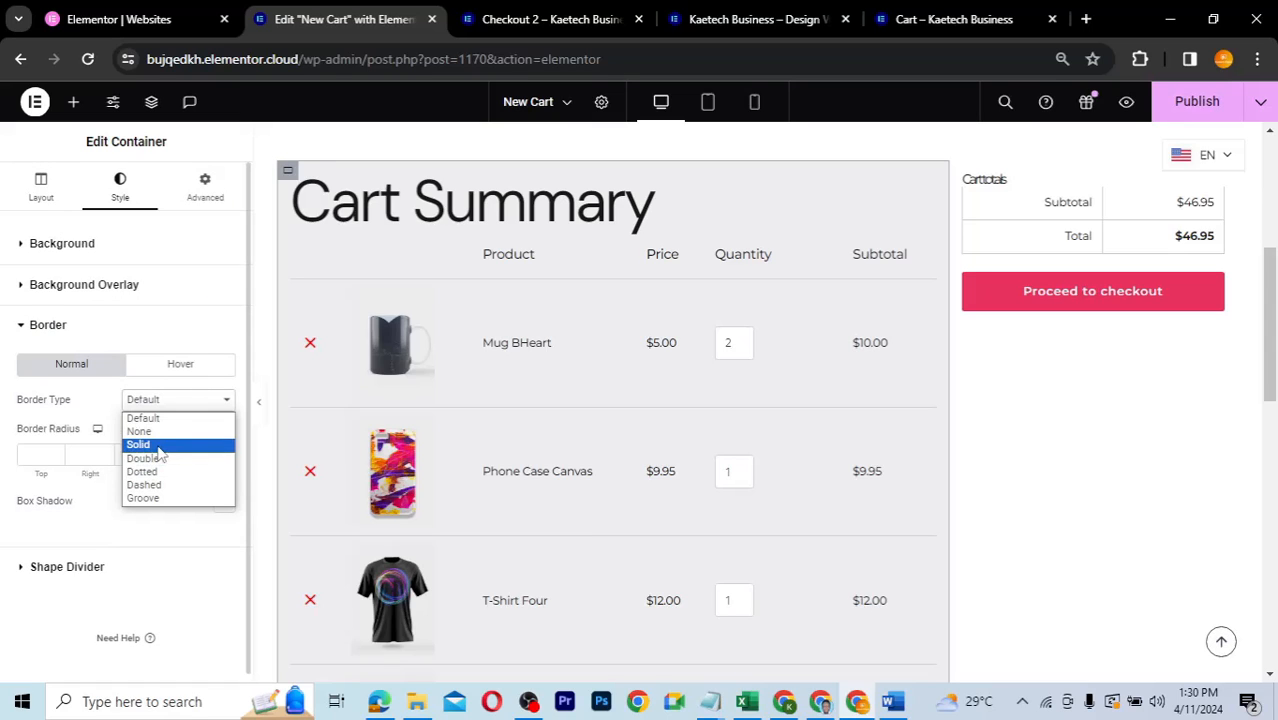
click(140, 445)
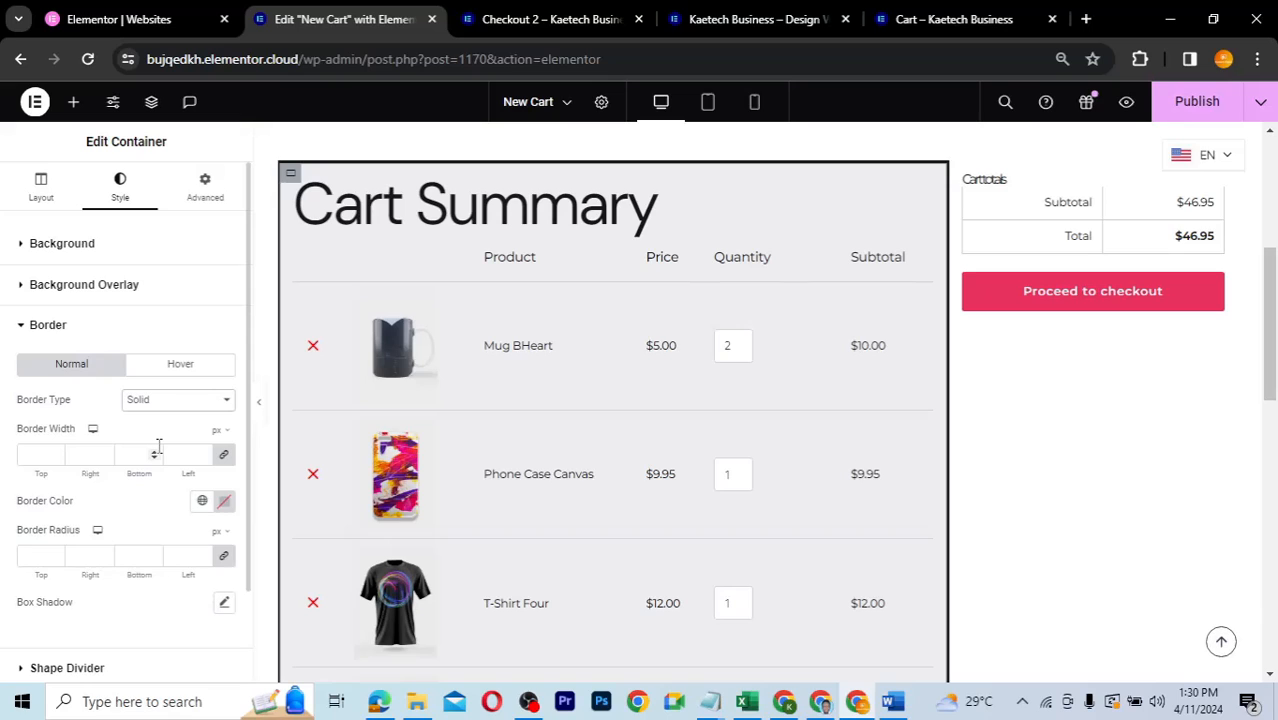
click(37, 454)
text(1)
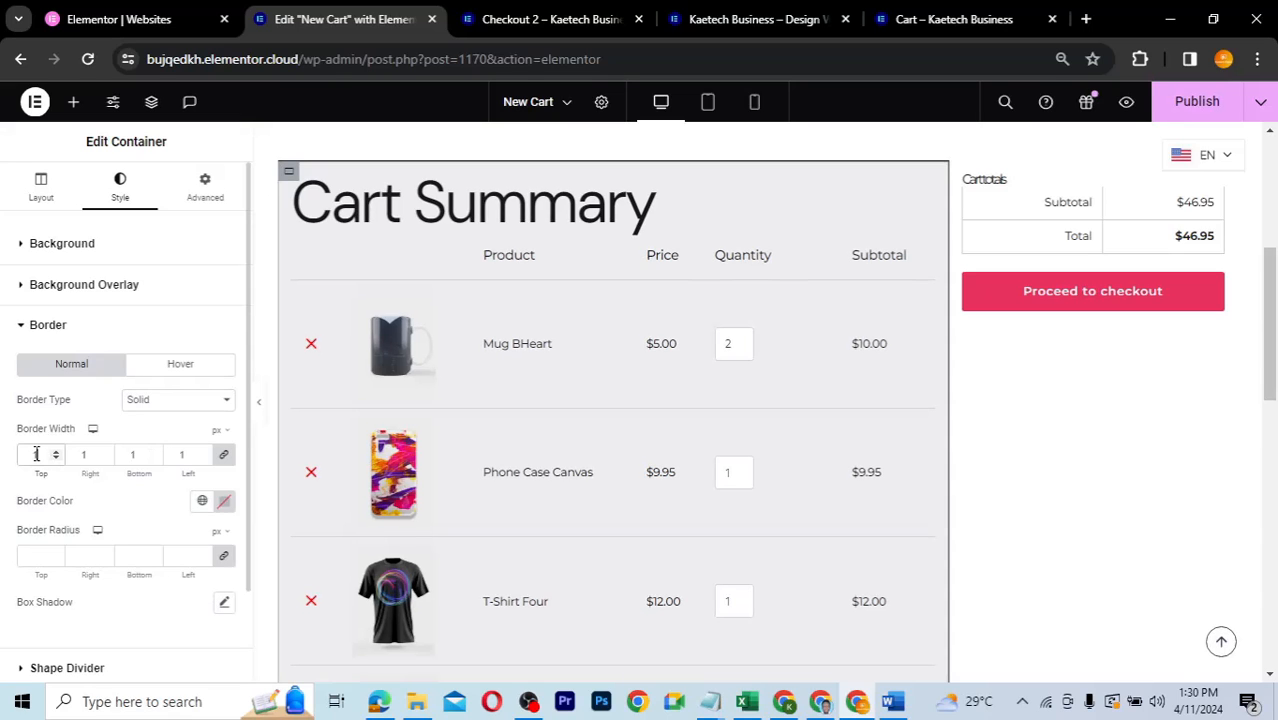
click(202, 500)
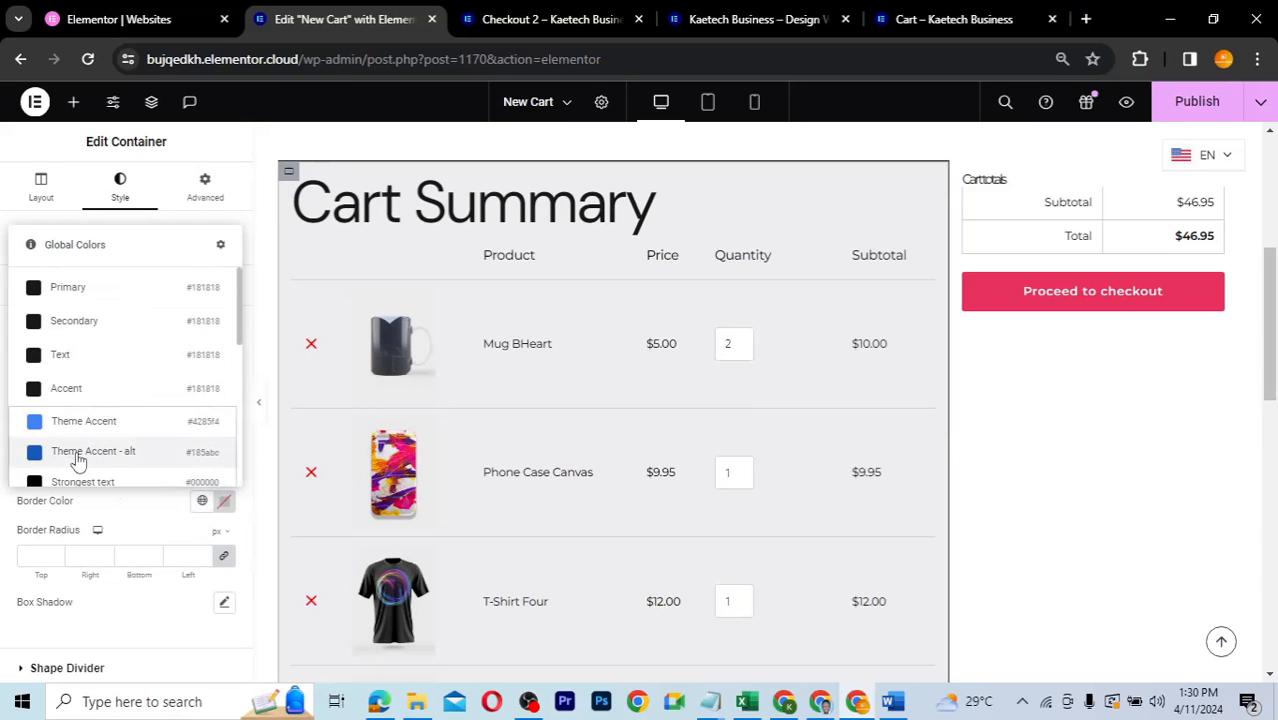
click(78, 453)
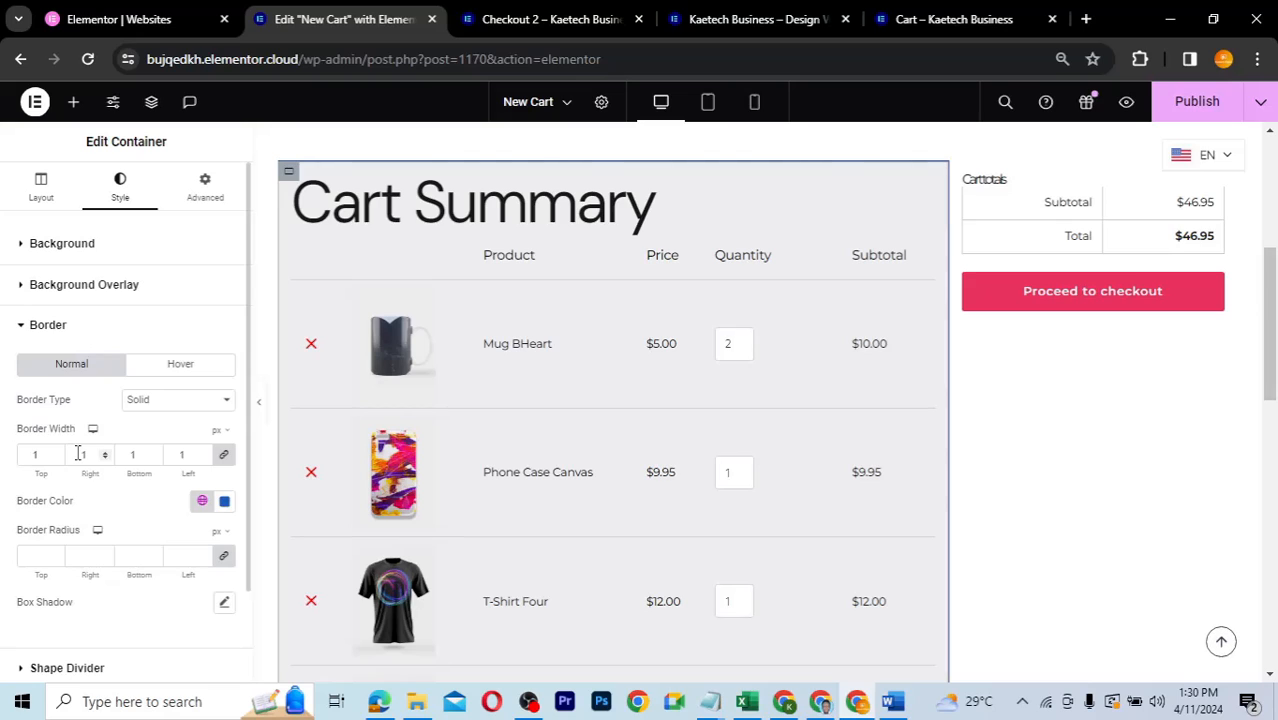
click(155, 402)
click(155, 413)
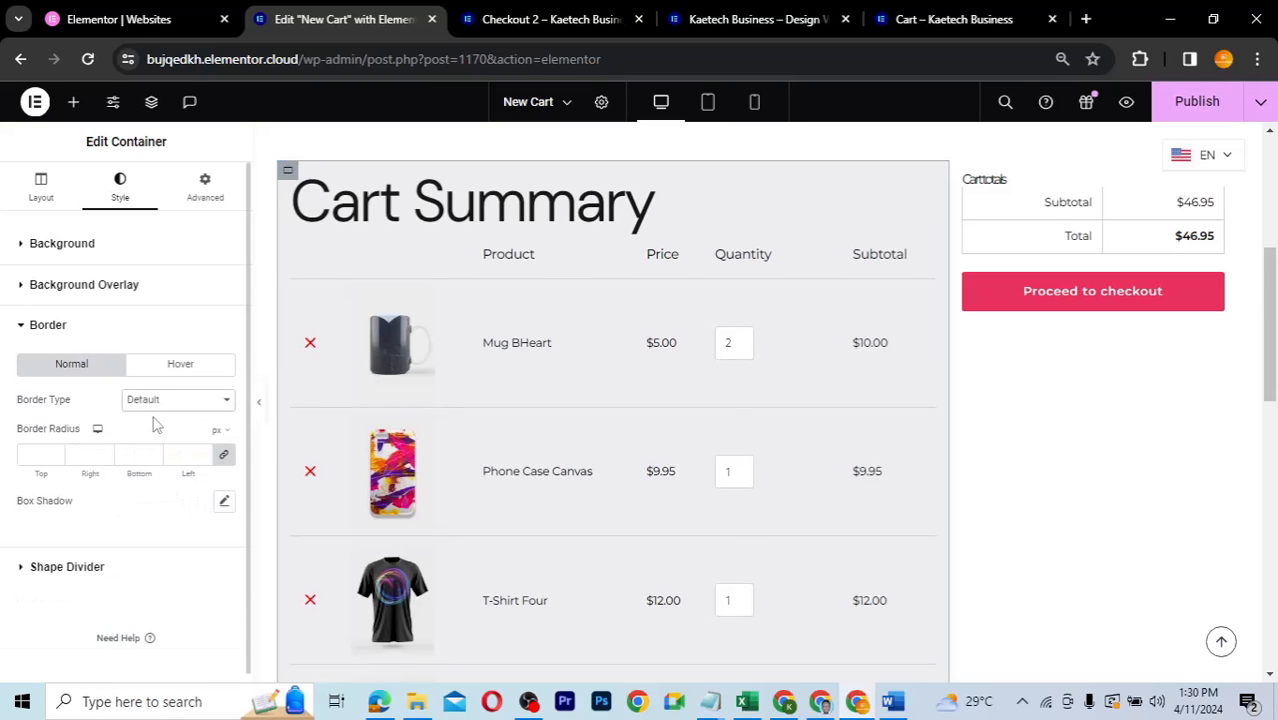
click(156, 404)
click(153, 431)
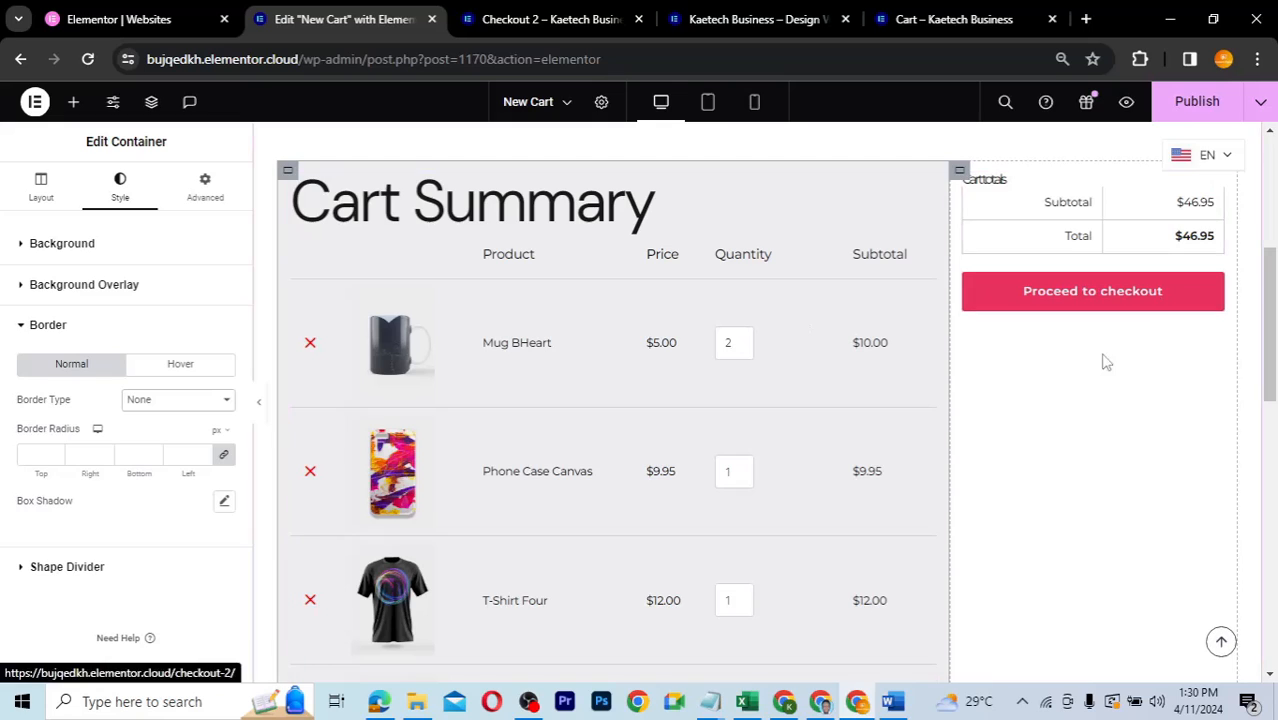
scroll(1062, 437, up, 1)
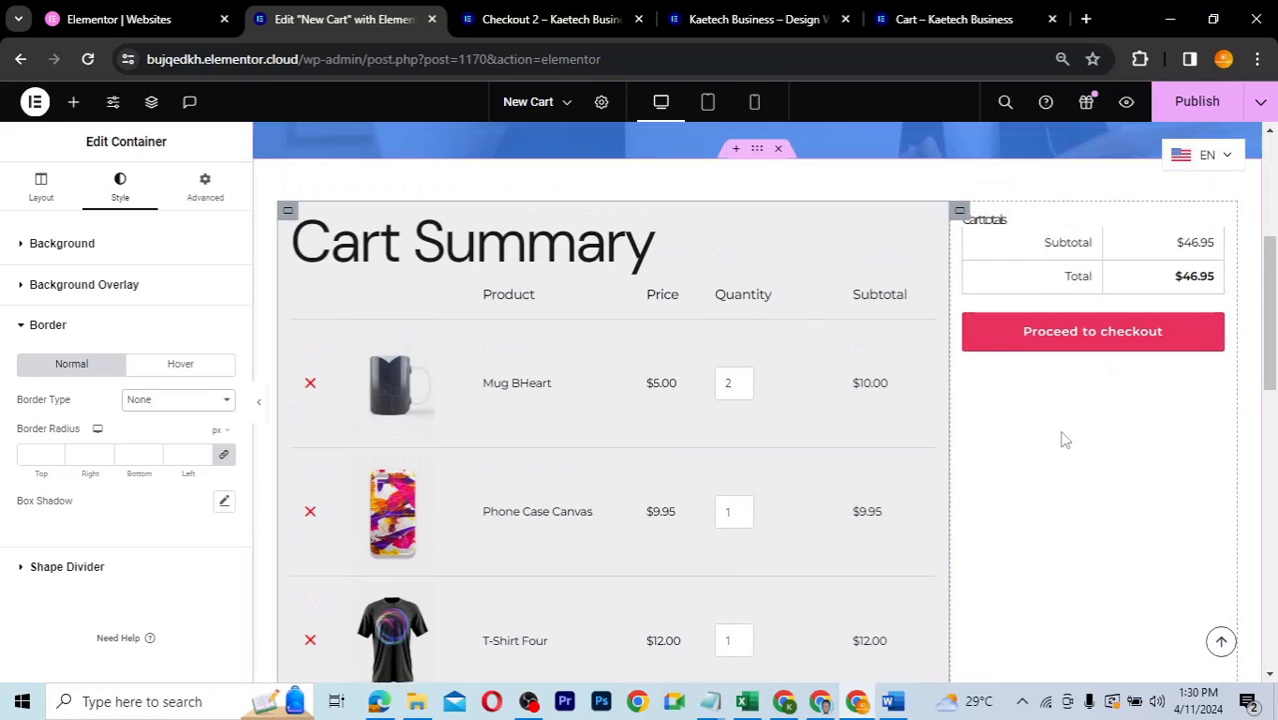
- Give the cart totals column a gradient background from Theme Accent to Theme Accent - alt
click(960, 216)
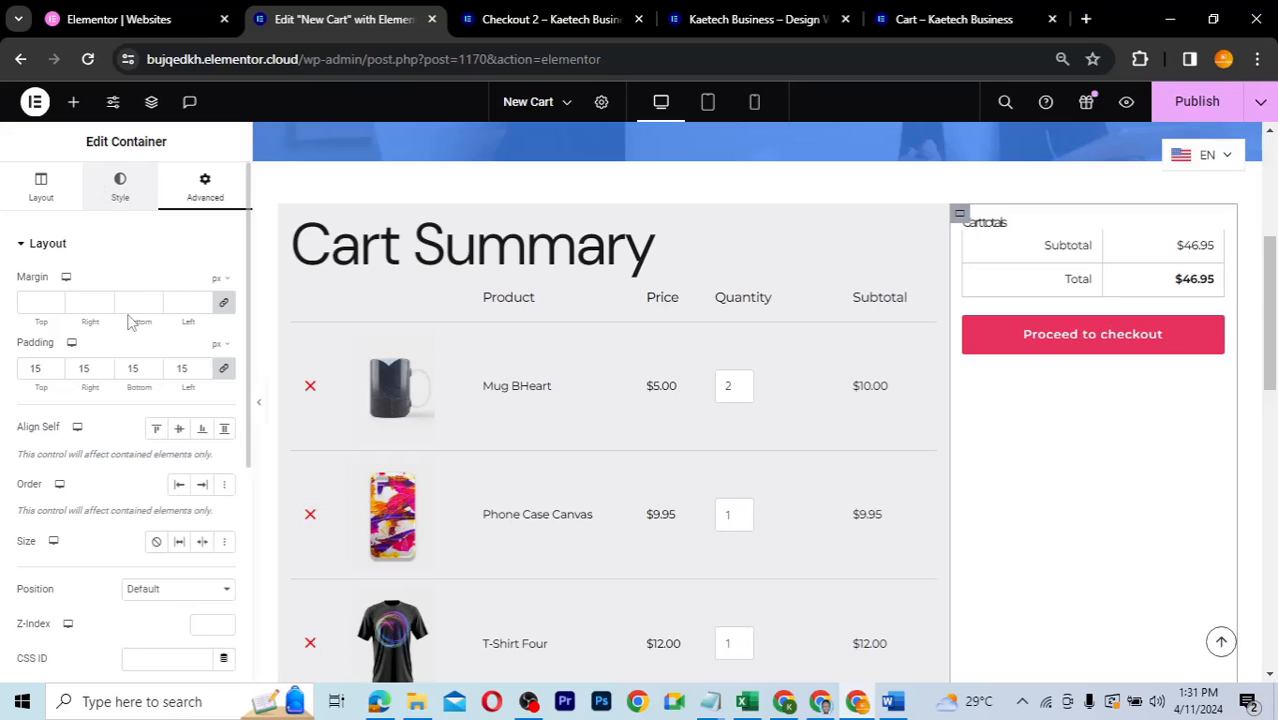
click(112, 189)
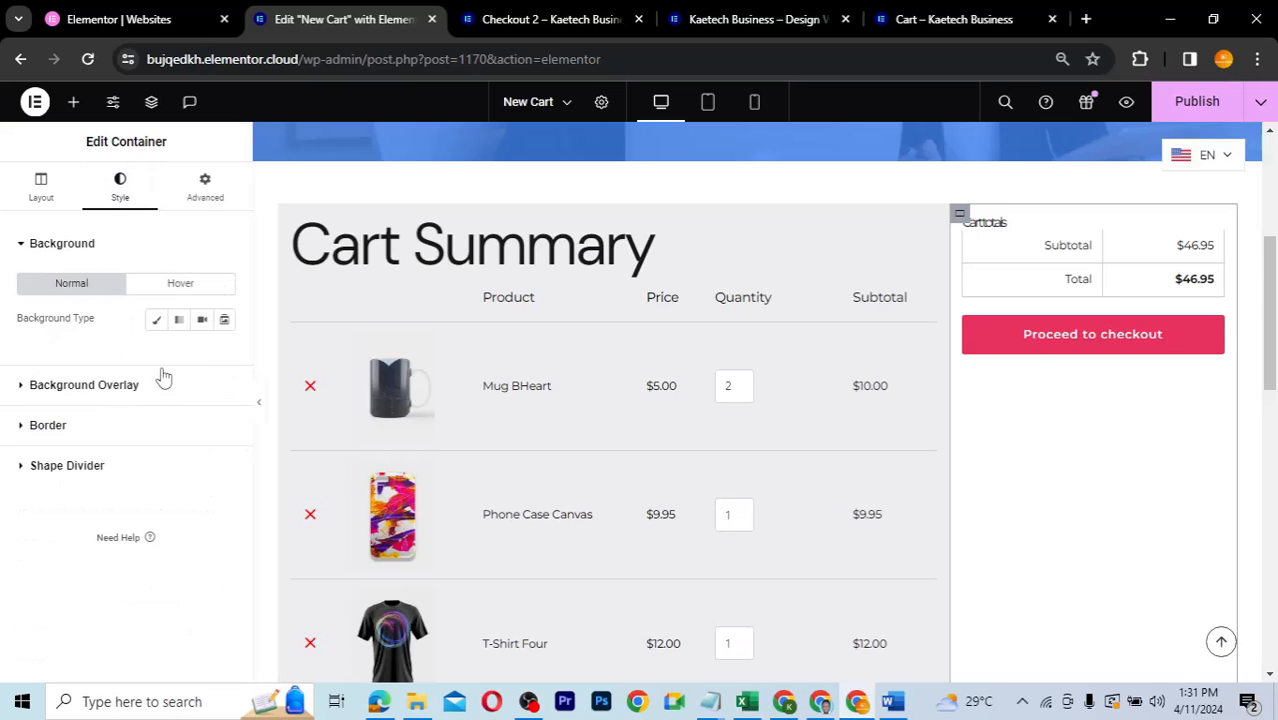
click(179, 320)
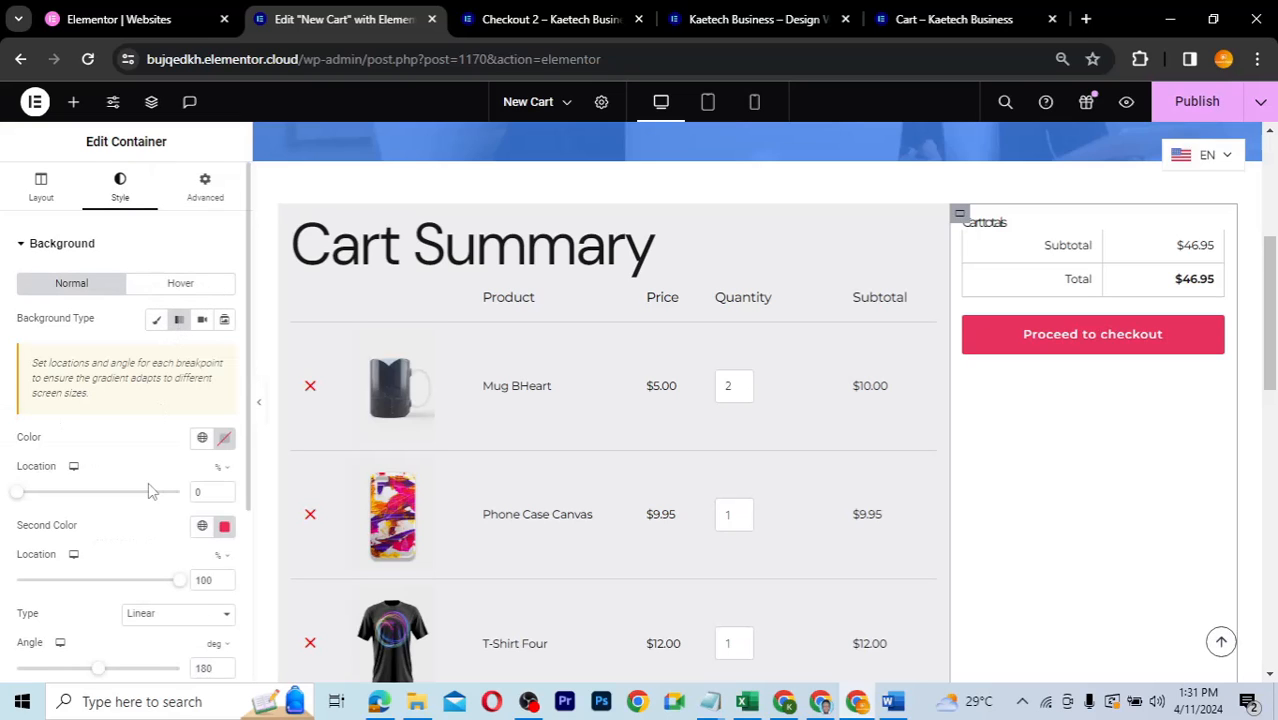
scroll(150, 490, down, 1)
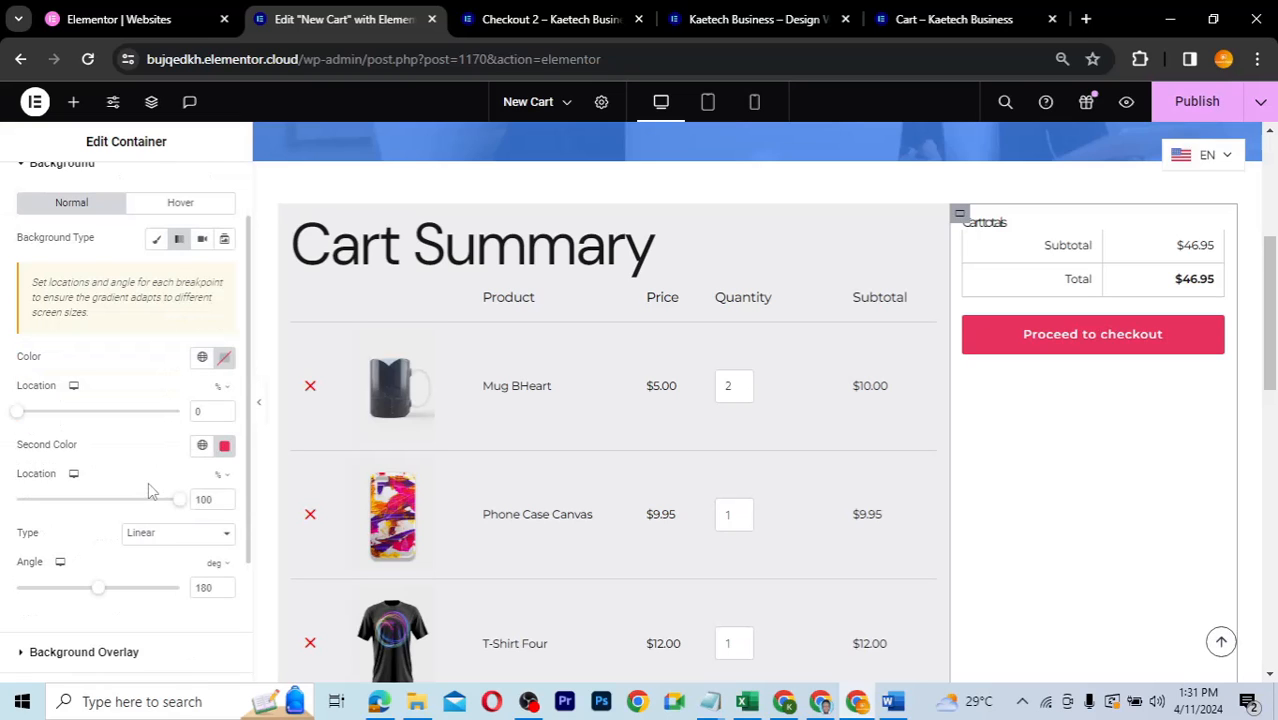
click(202, 360)
click(77, 571)
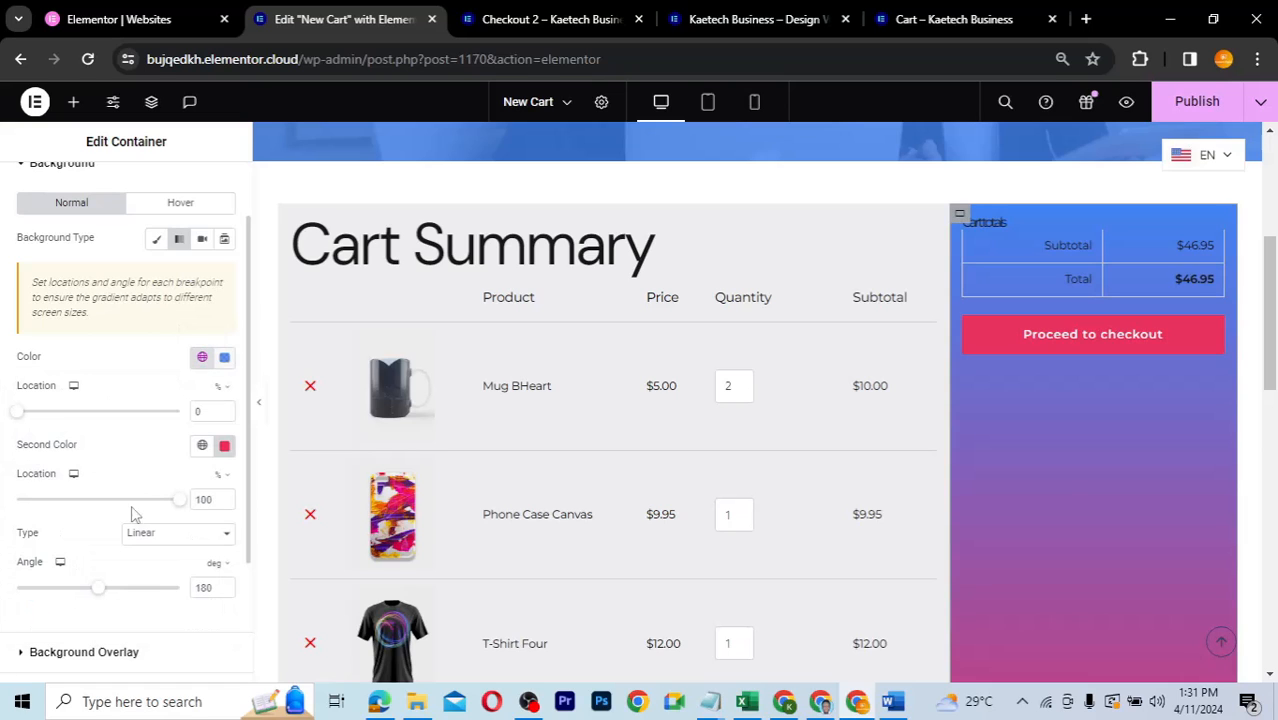
click(201, 446)
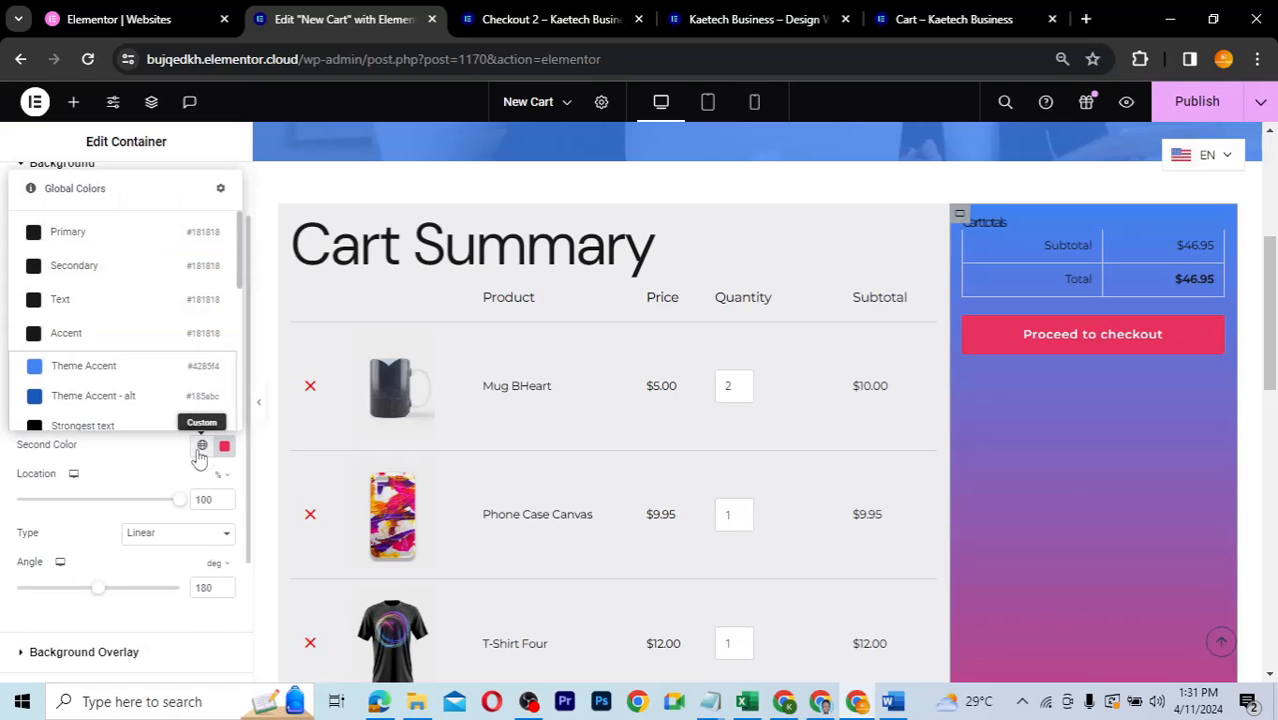
click(113, 397)
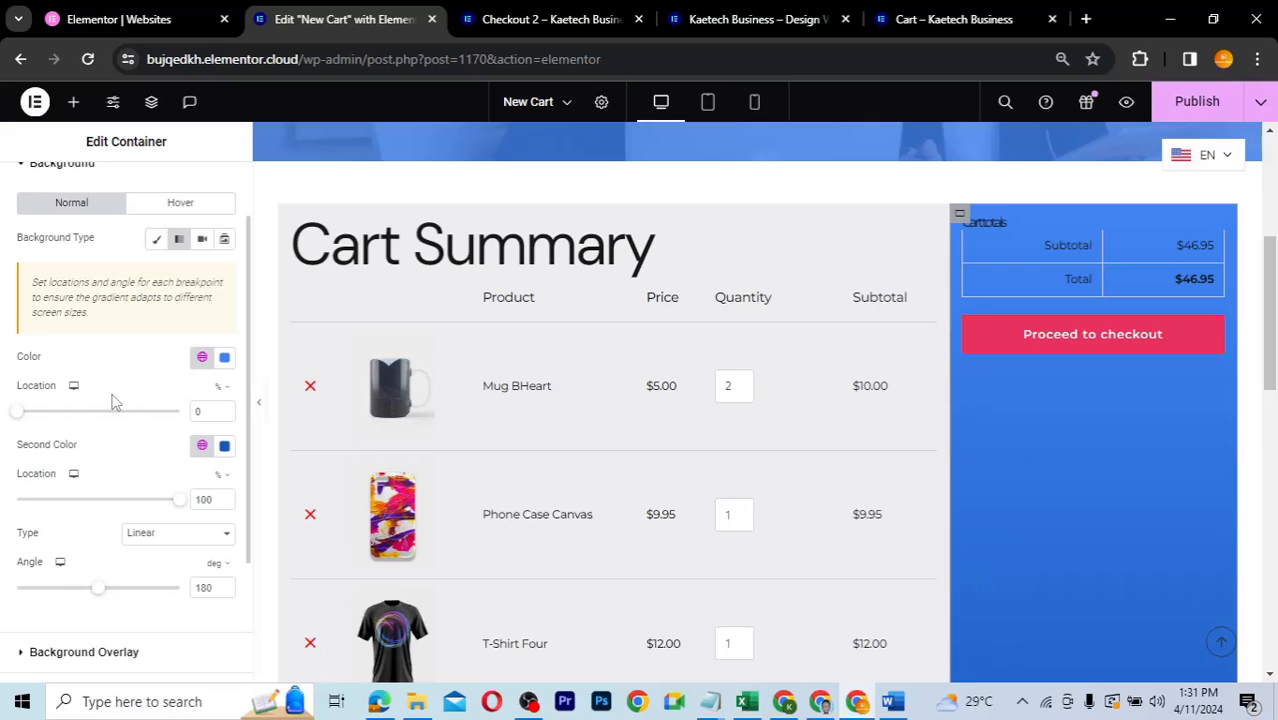
- Lighten the first gradient colour to pale blue and the second to #3A71C2
click(224, 358)
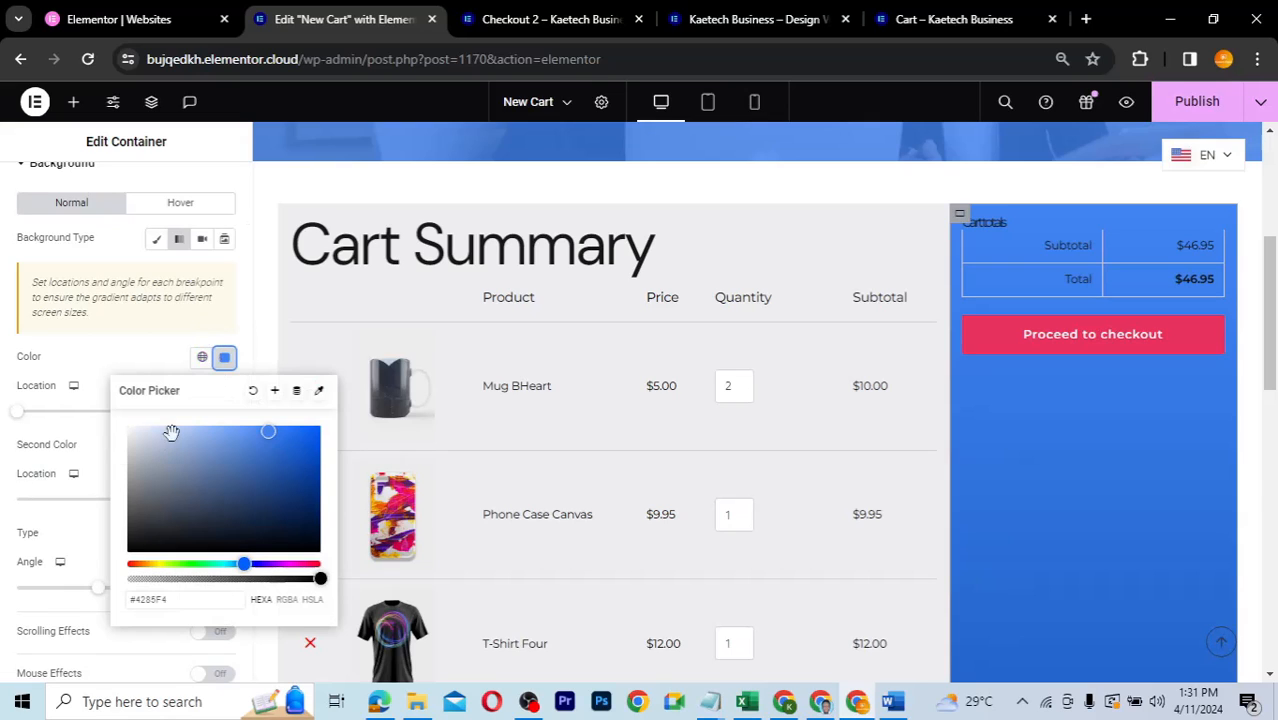
drag(173, 430, 187, 431)
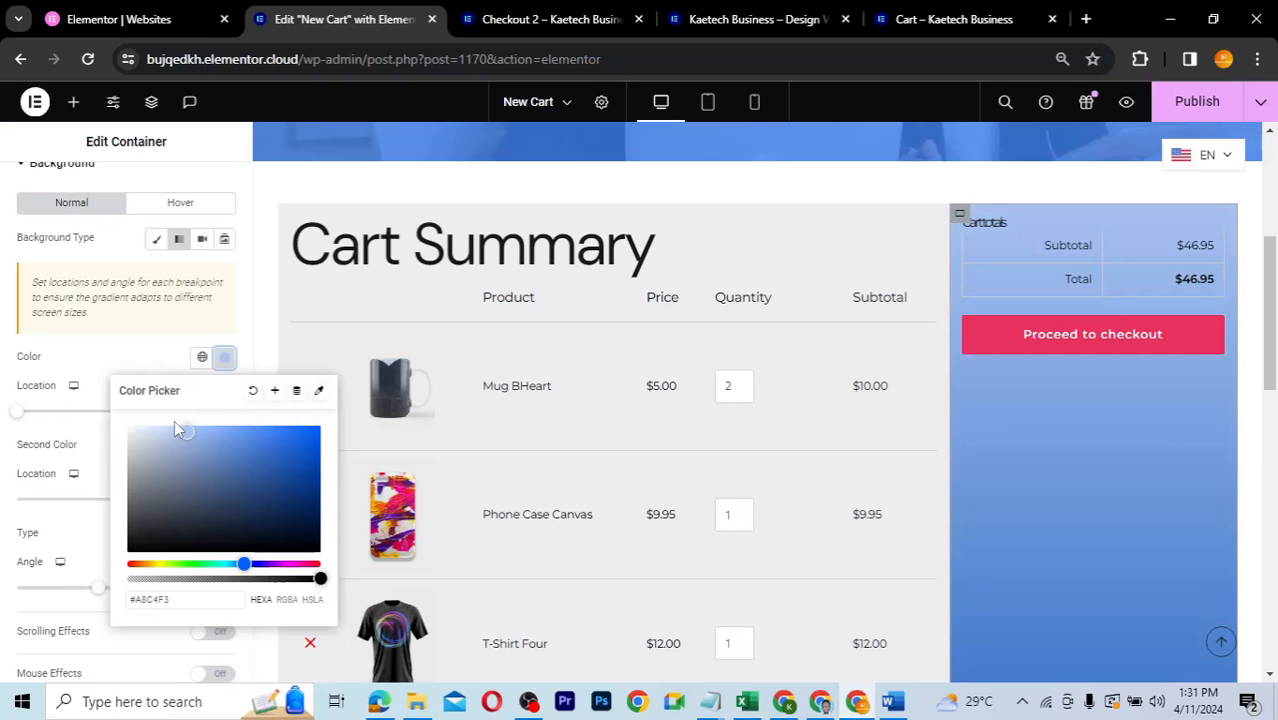
click(224, 360)
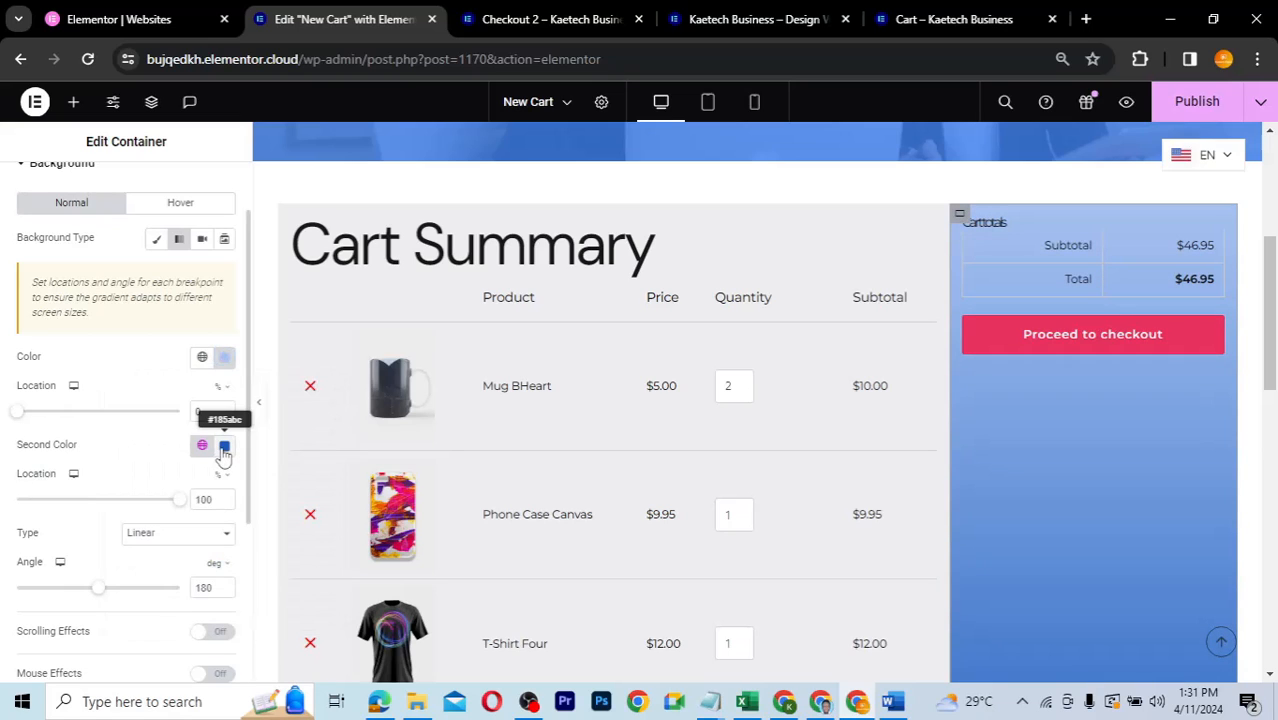
click(224, 448)
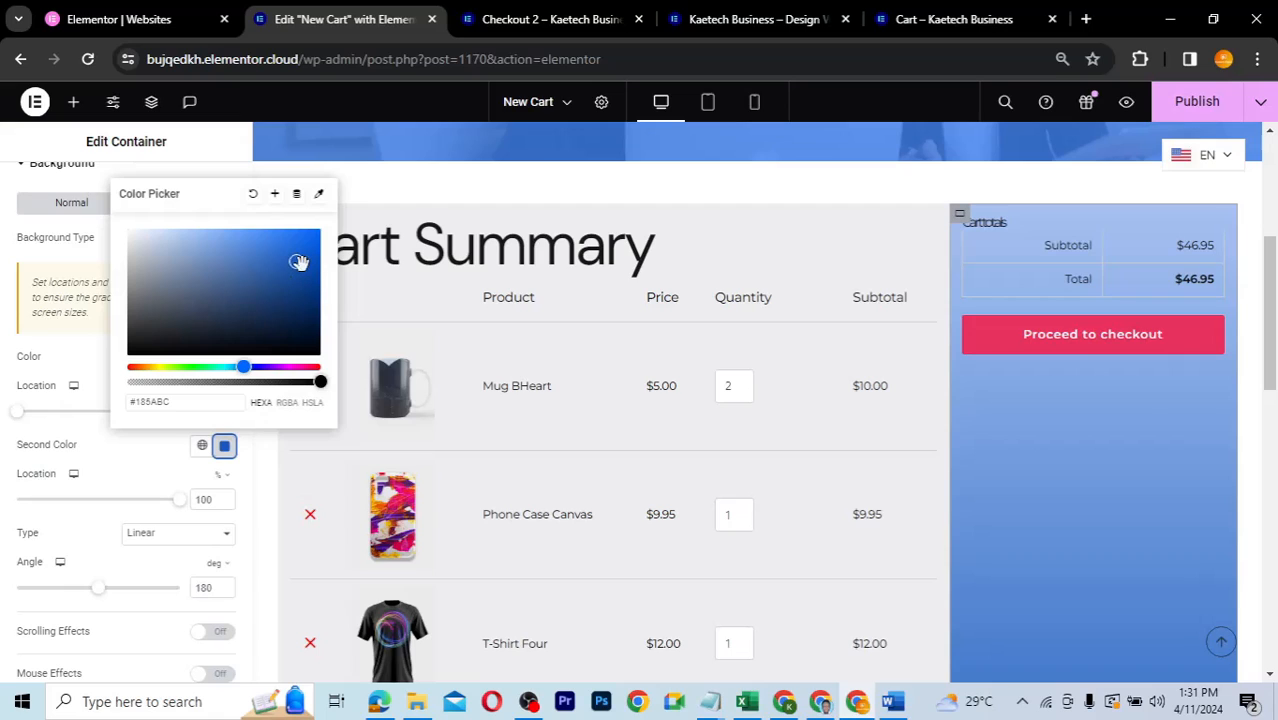
drag(299, 262, 262, 258)
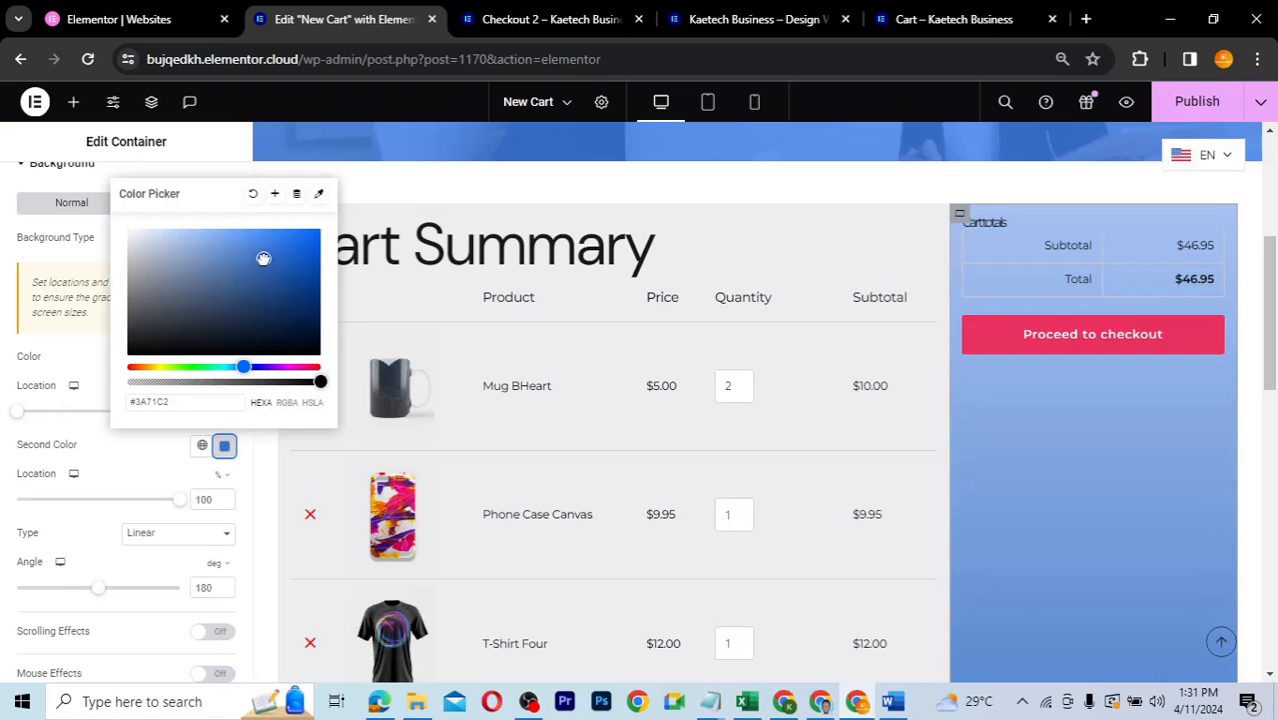
click(88, 372)
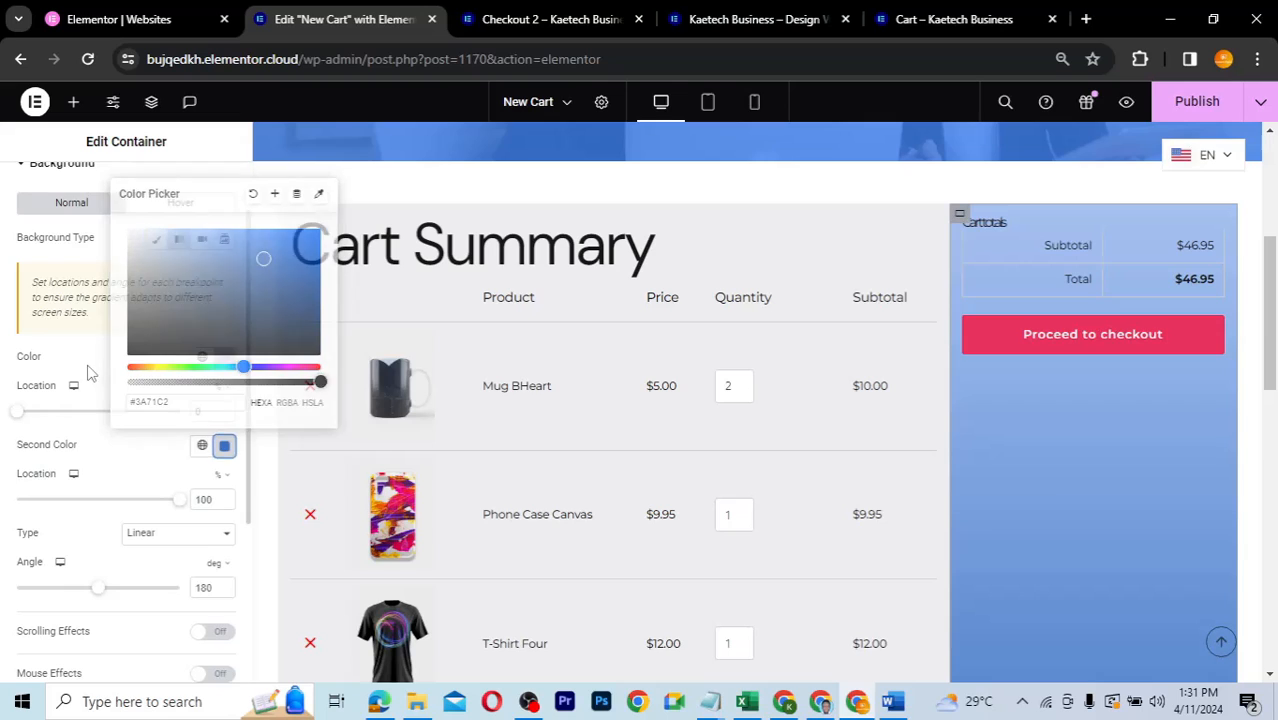
scroll(1100, 470, down, 1)
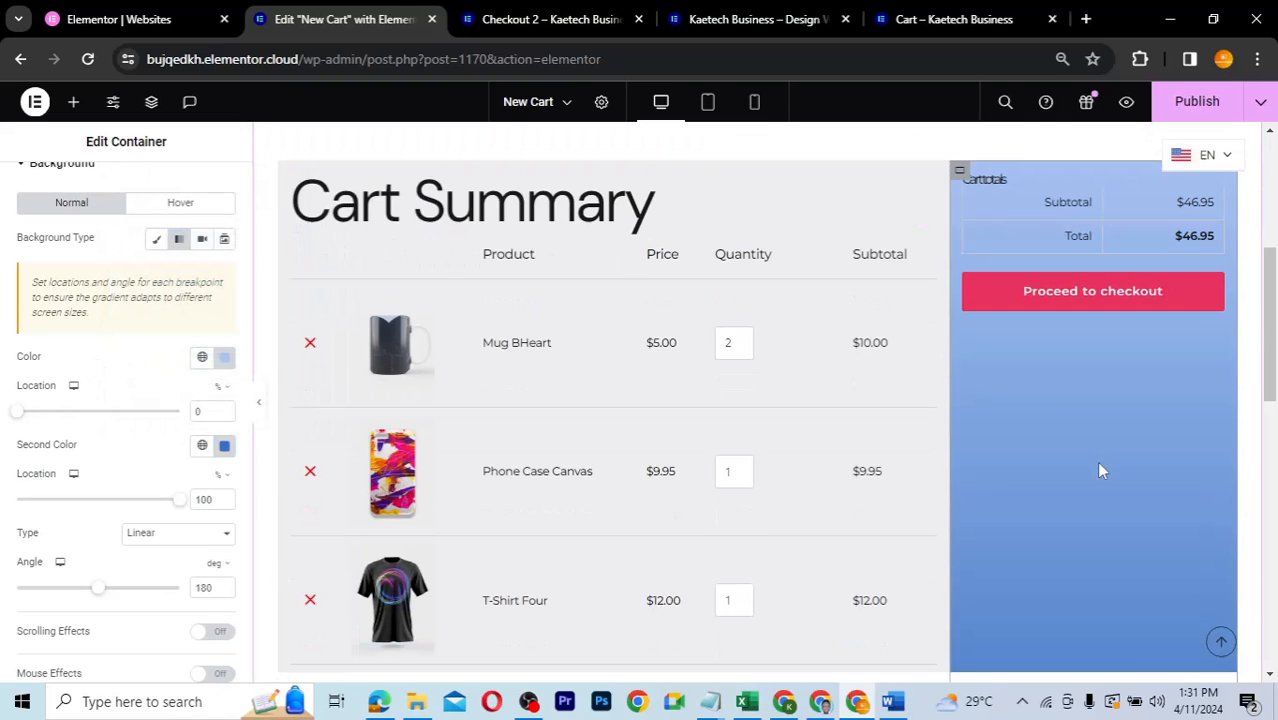
scroll(1100, 470, down, 3)
- Set the Cart Overview widget's heading to Hide and copy its 'Cart totals' text
scroll(1100, 470, up, 3)
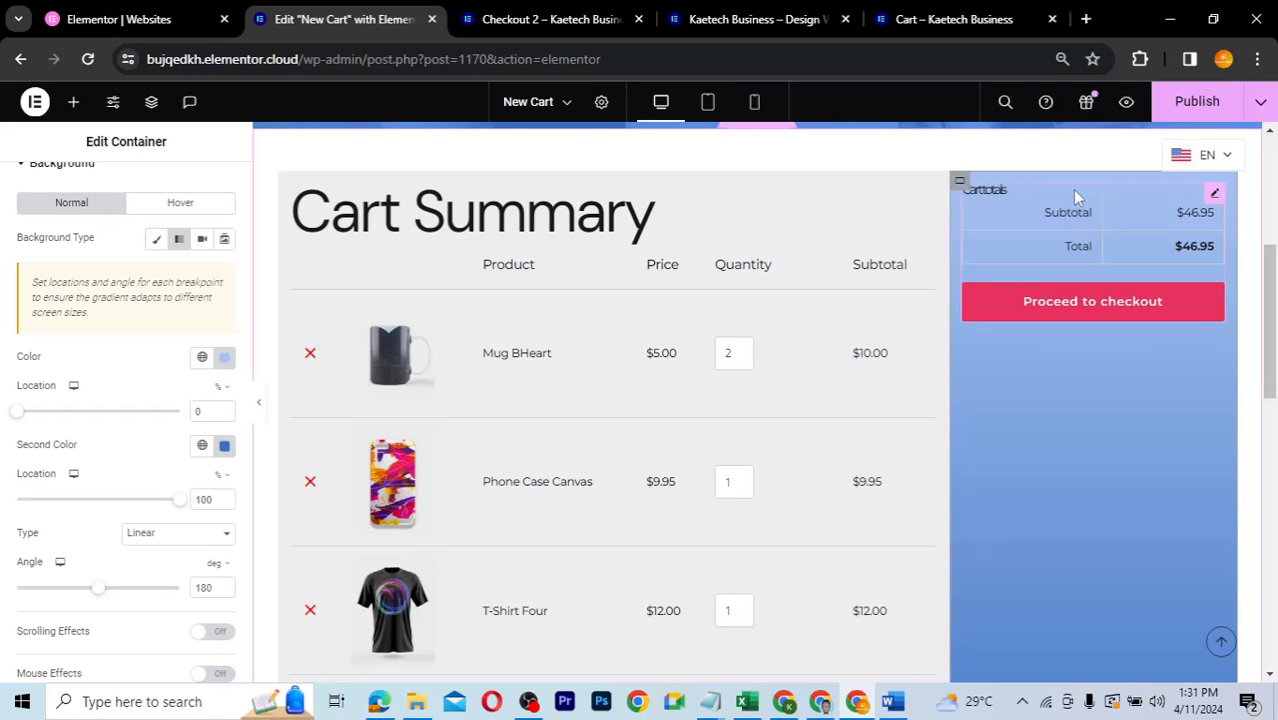
click(1213, 197)
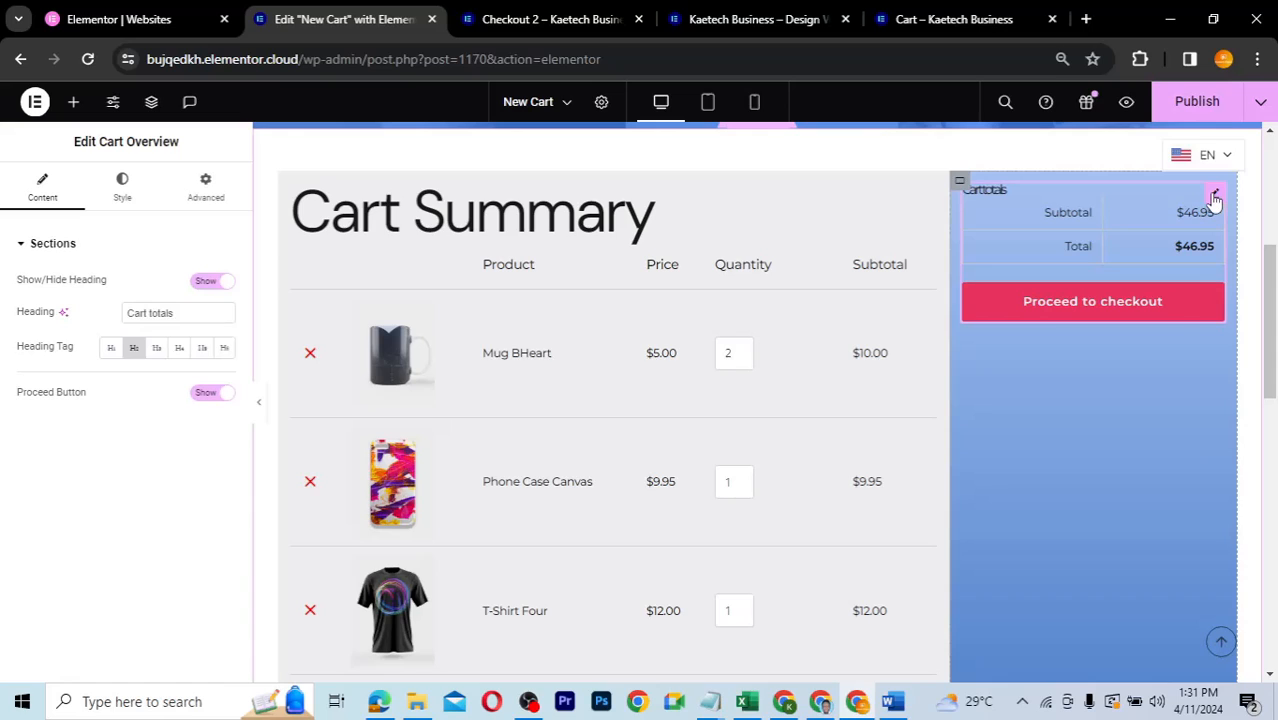
click(212, 283)
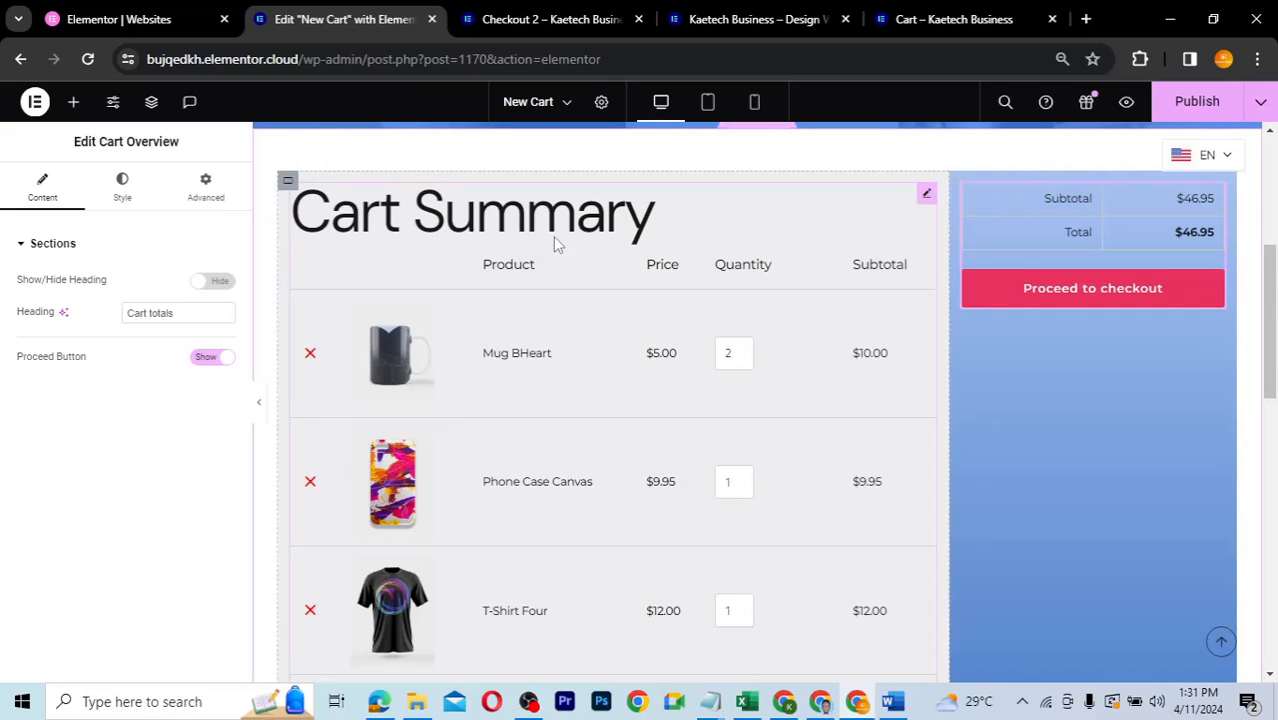
drag(185, 313, 98, 322)
key(ctrl+c)
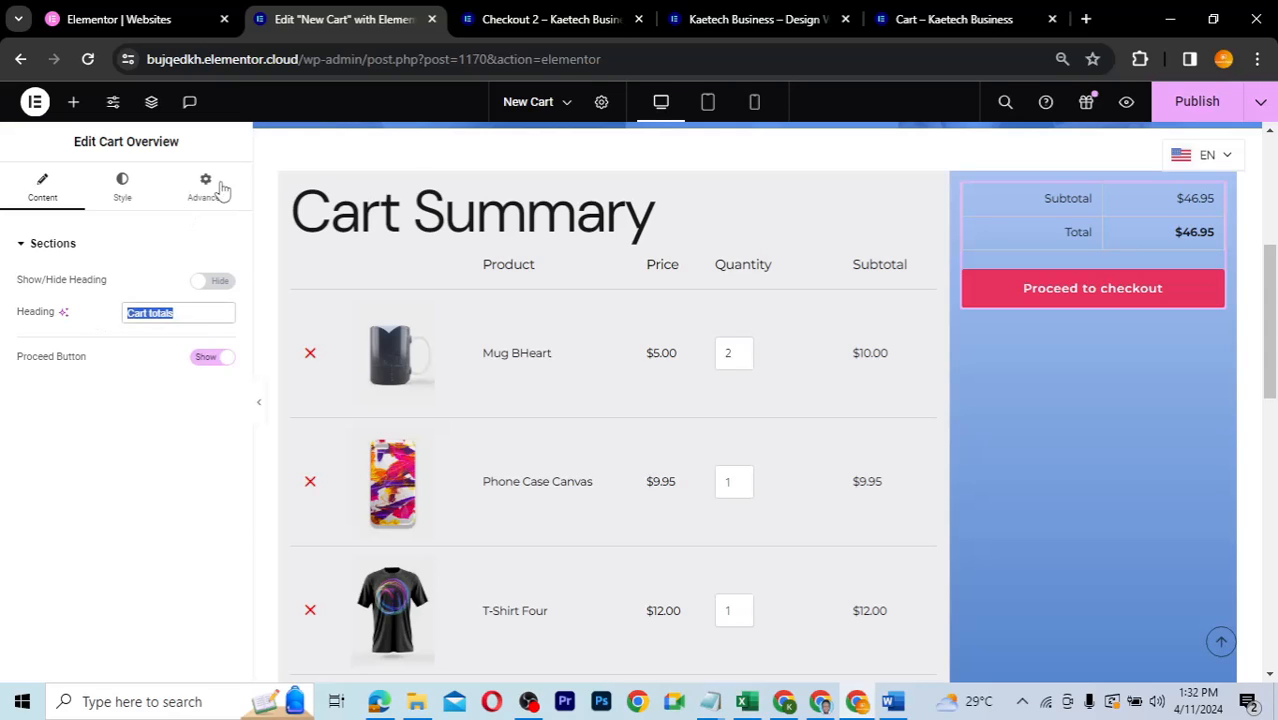
- Add a Heading widget above the totals, titled 'Cart Totals'
click(73, 104)
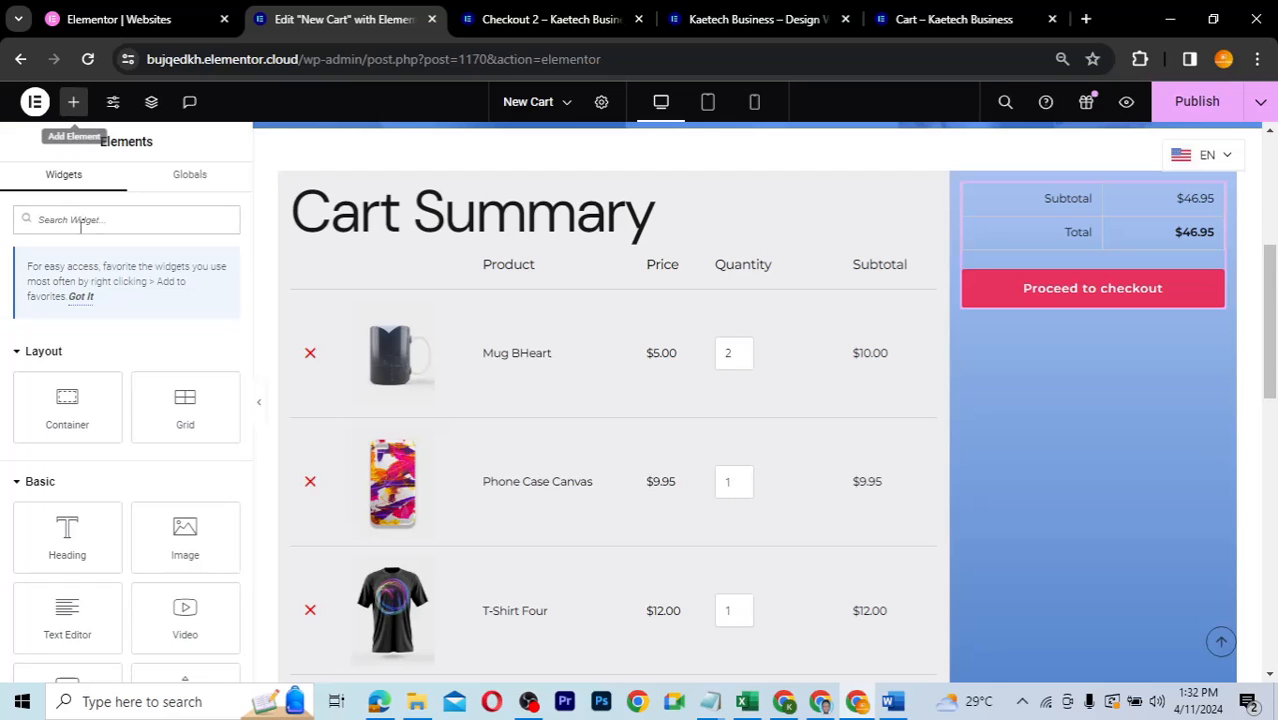
drag(67, 533, 1040, 194)
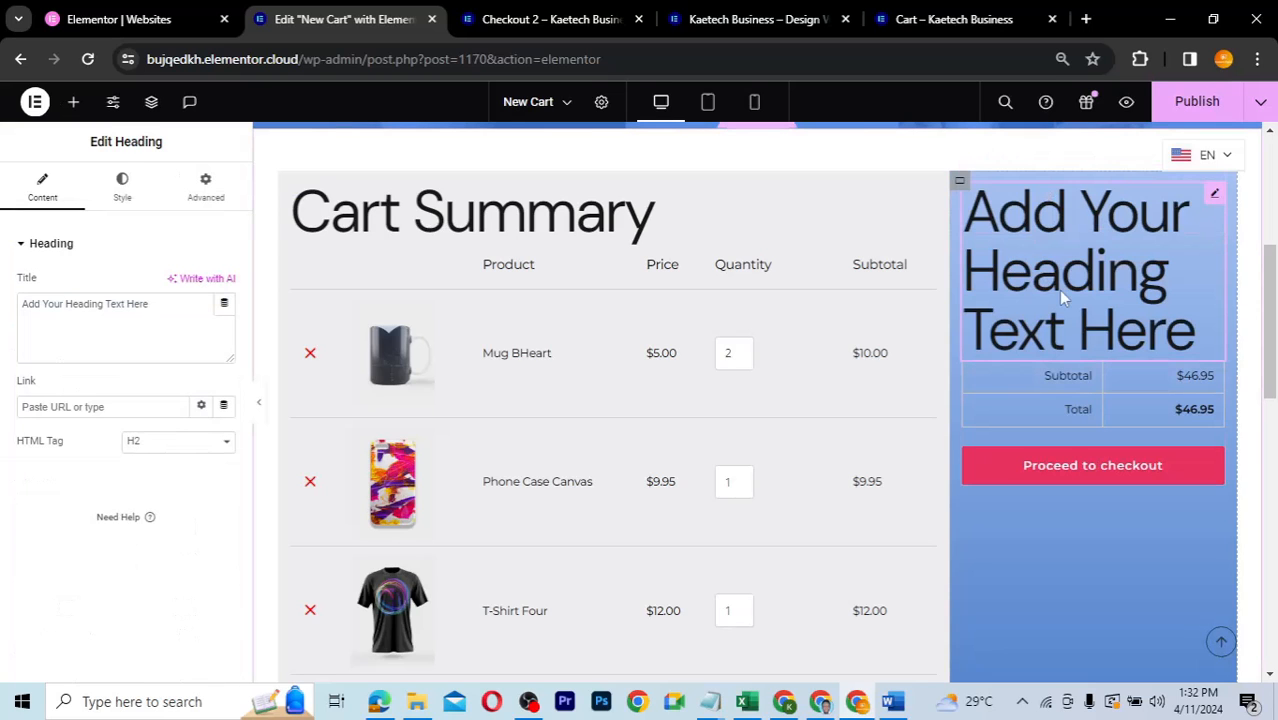
drag(180, 314, 2, 318)
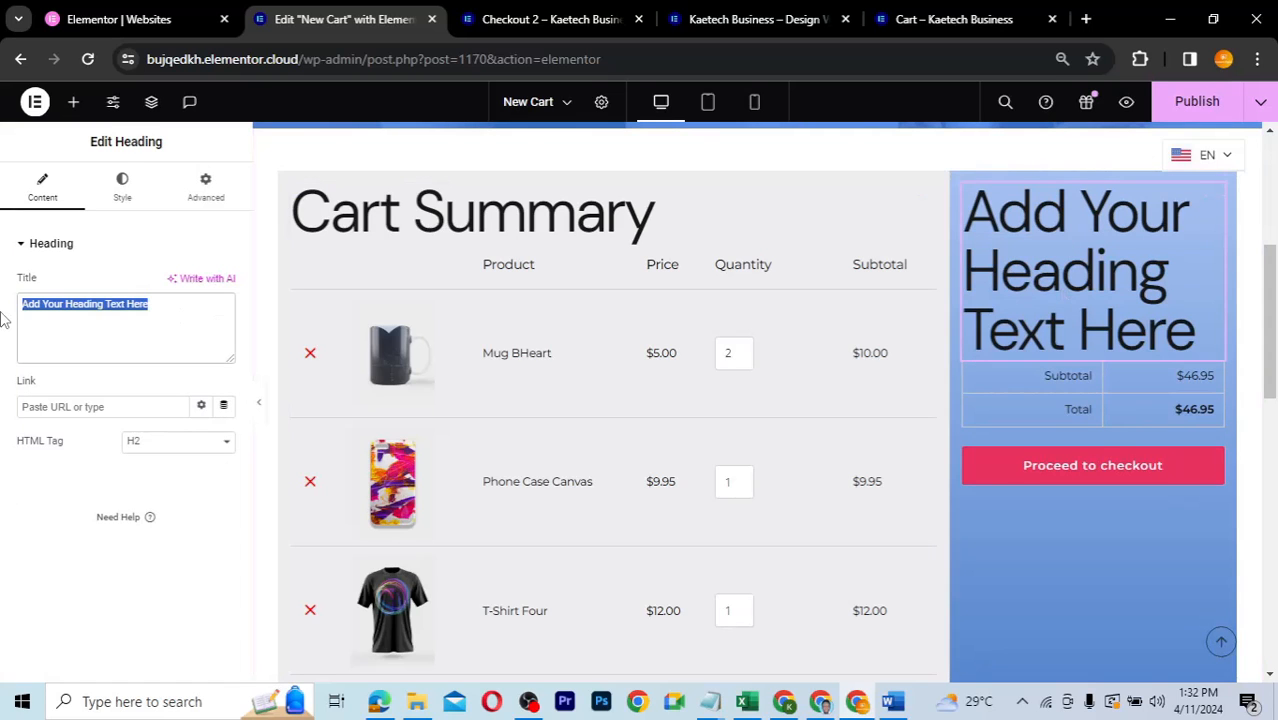
key(ctrl+v)
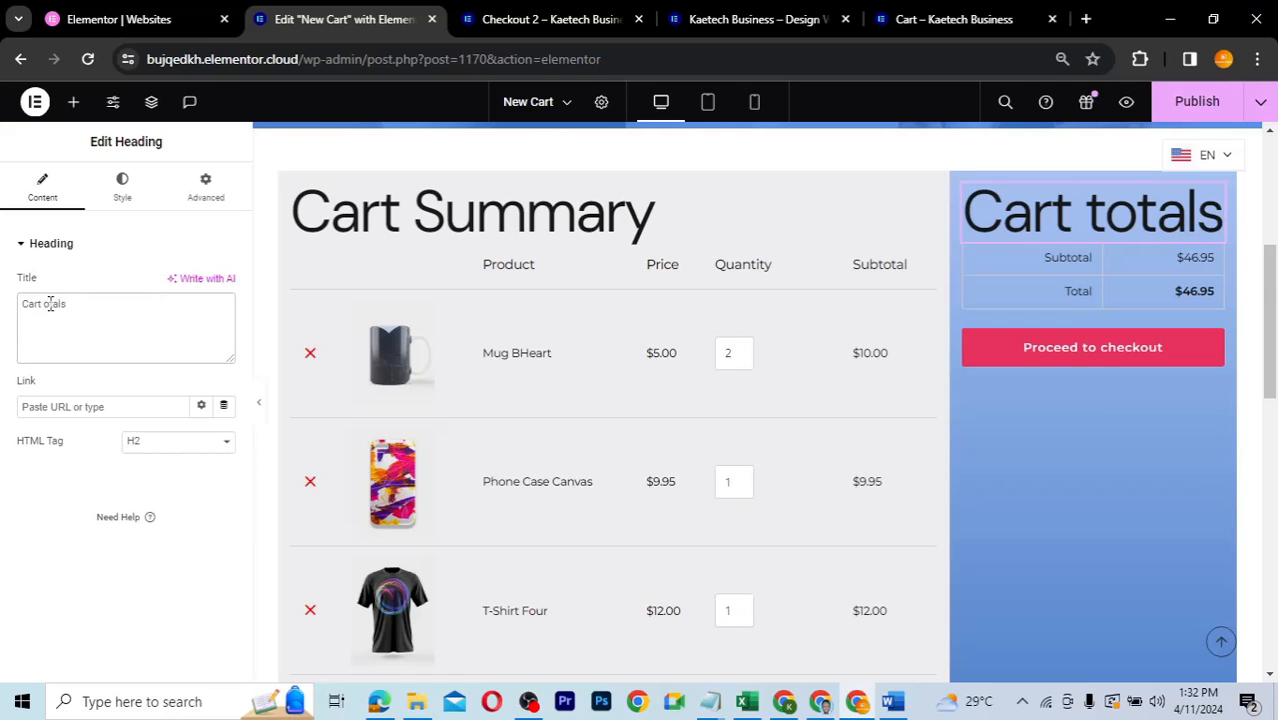
key(BackSpace)
text(S)
key(BackSpace)
text(T)
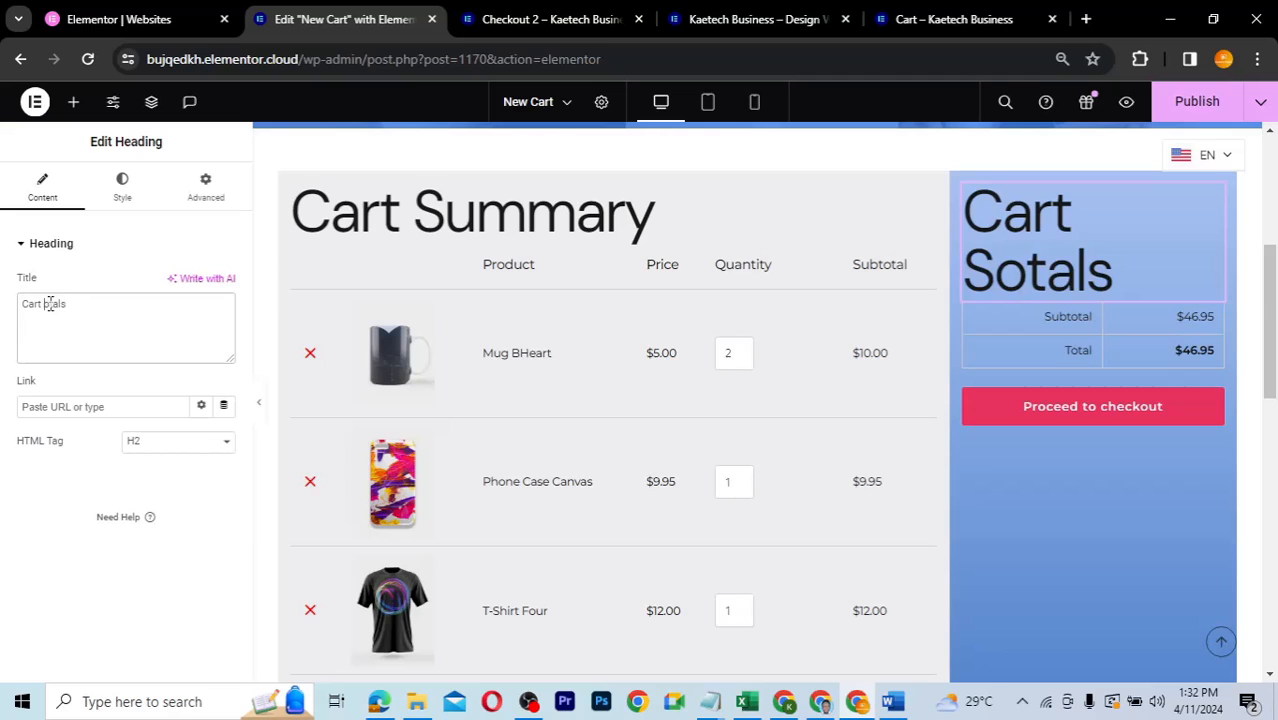
- Color the heading with the global theme blue and reduce its typography size to 50 px
click(123, 195)
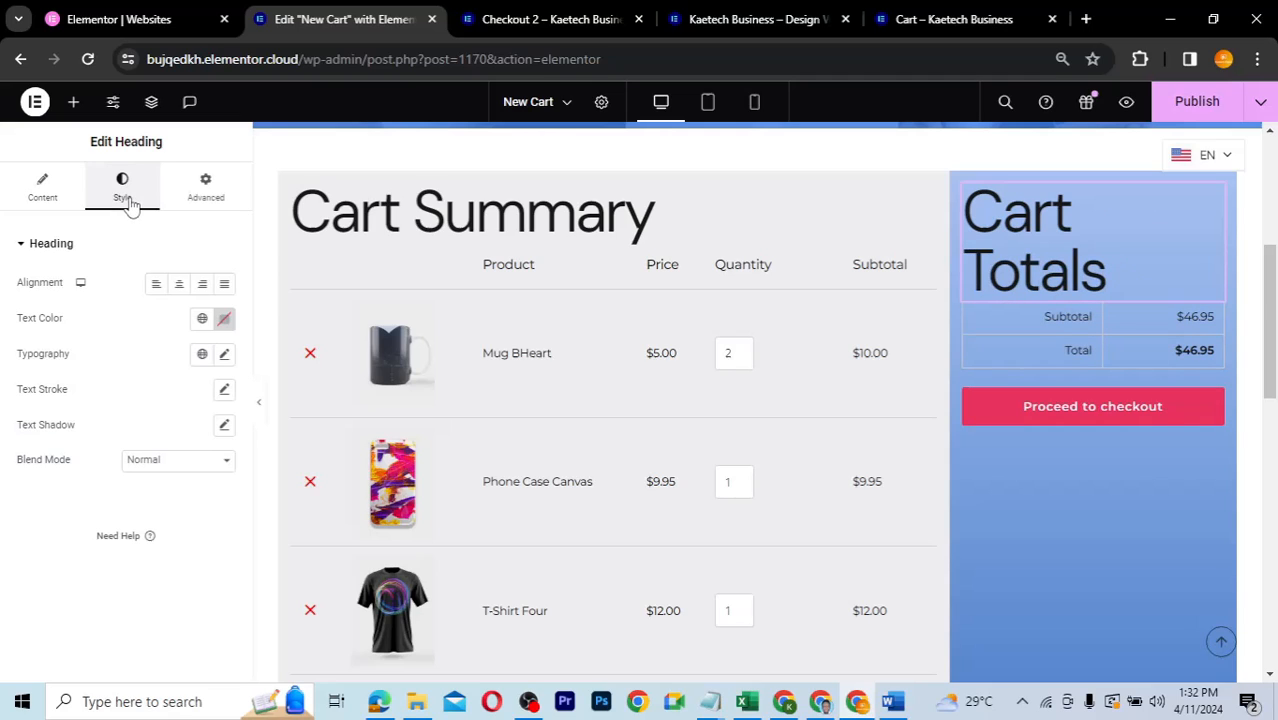
click(225, 320)
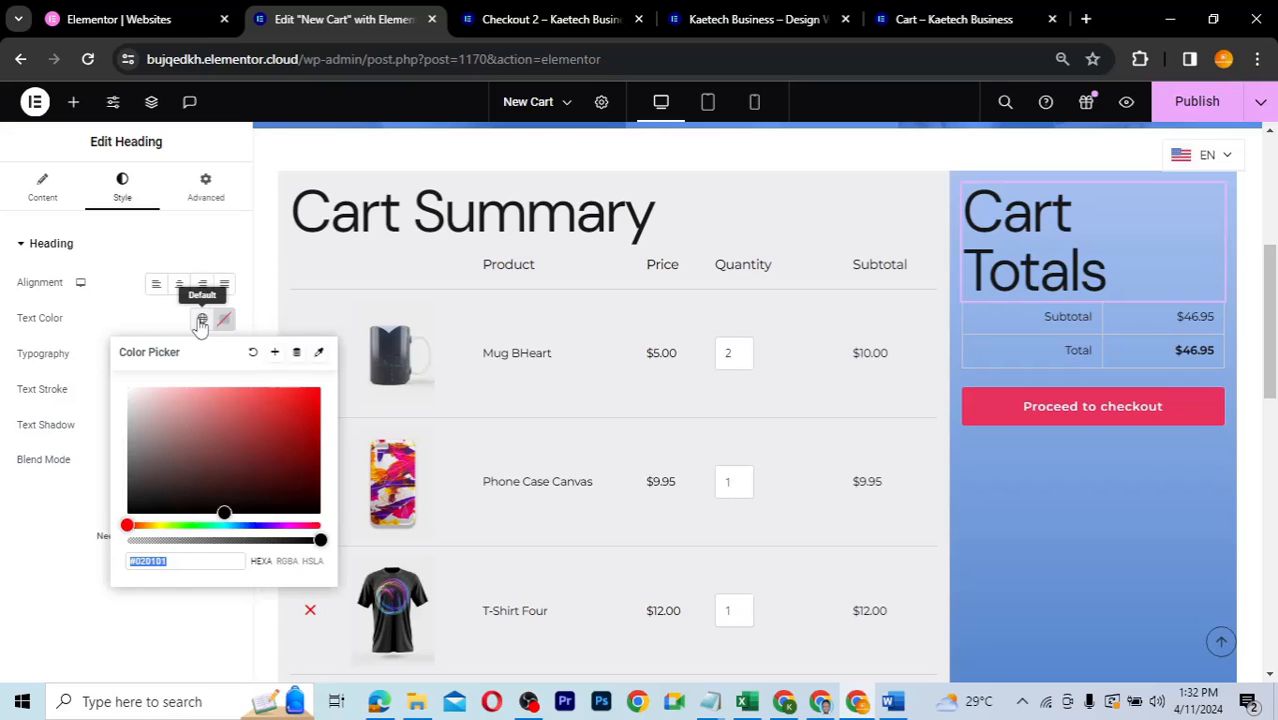
click(201, 322)
click(94, 562)
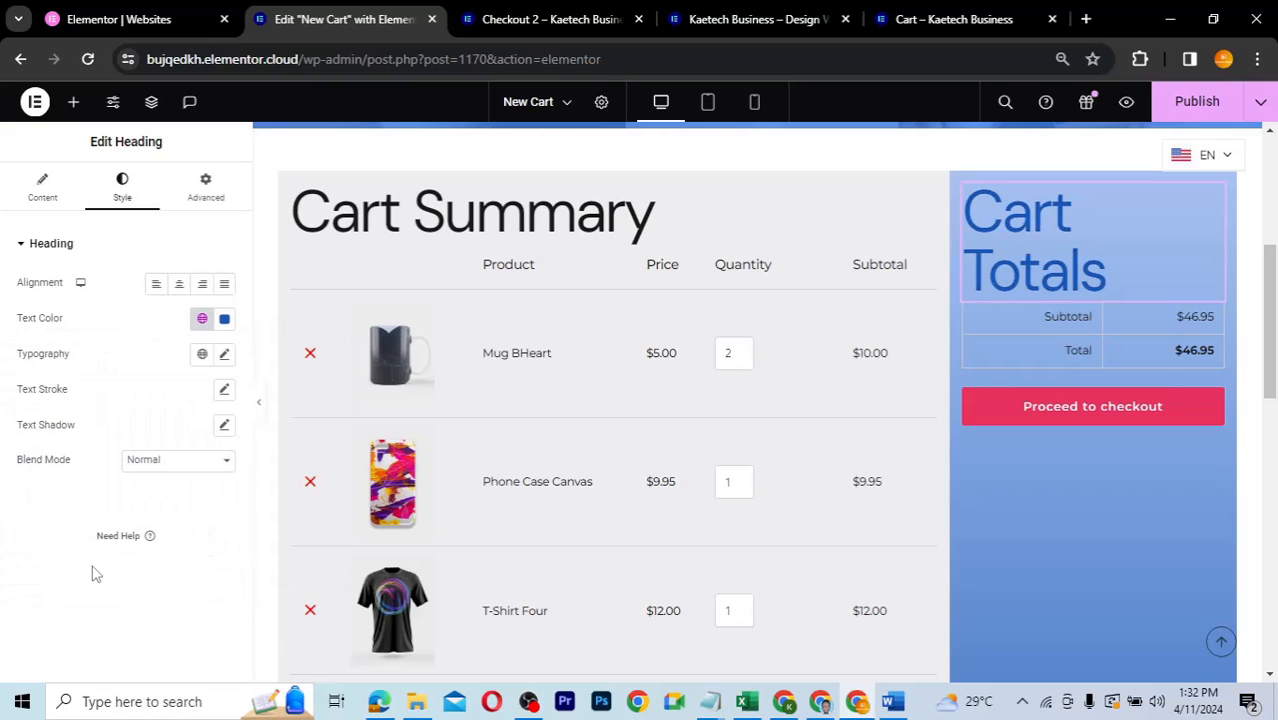
click(225, 355)
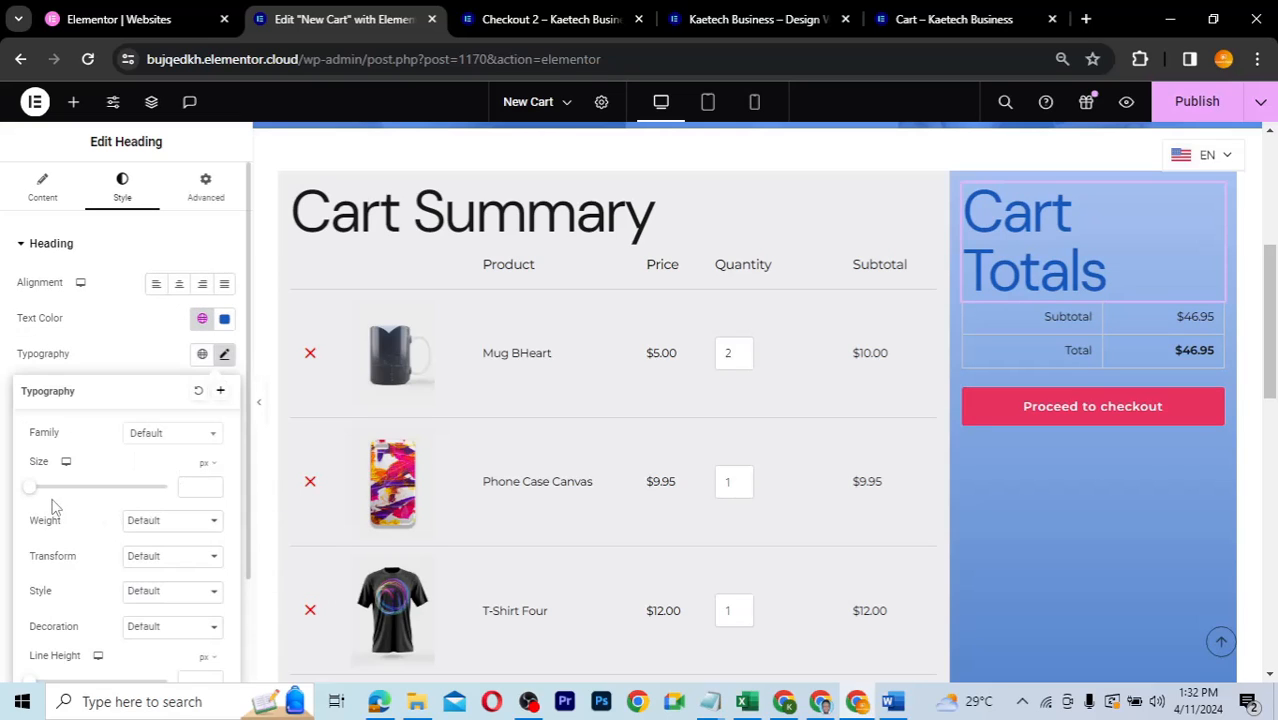
drag(31, 488, 64, 493)
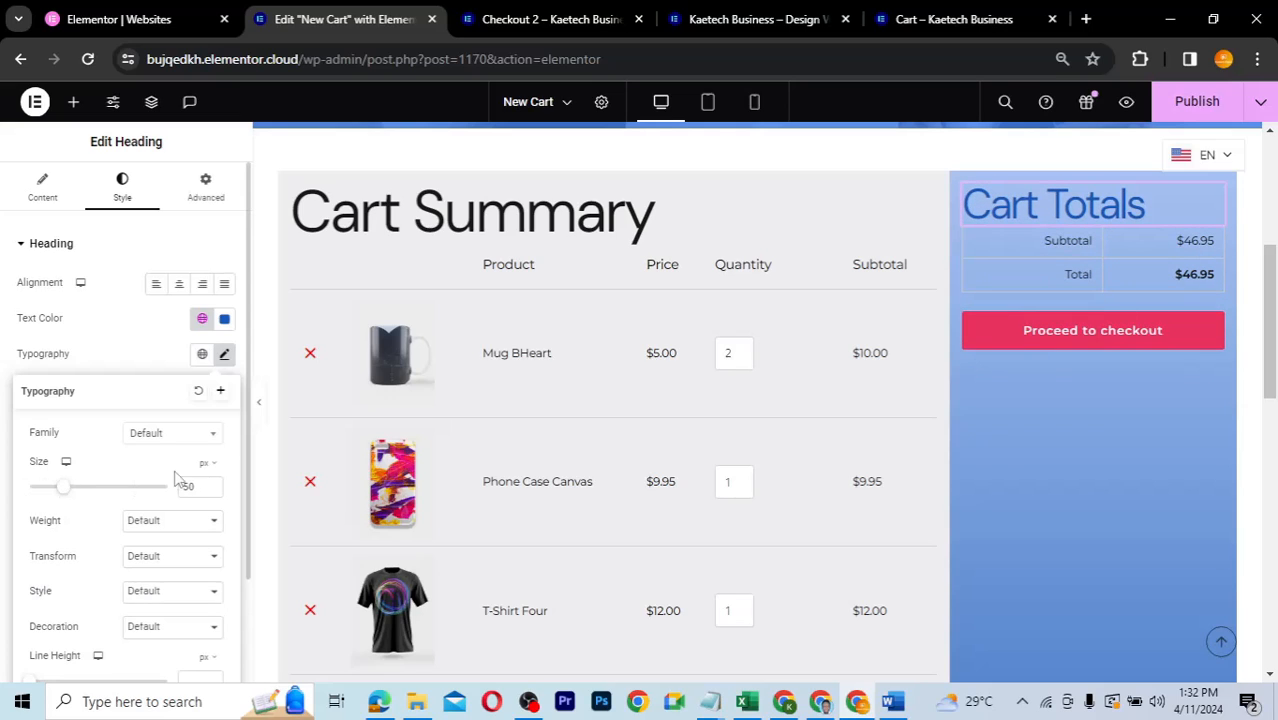
click(128, 370)
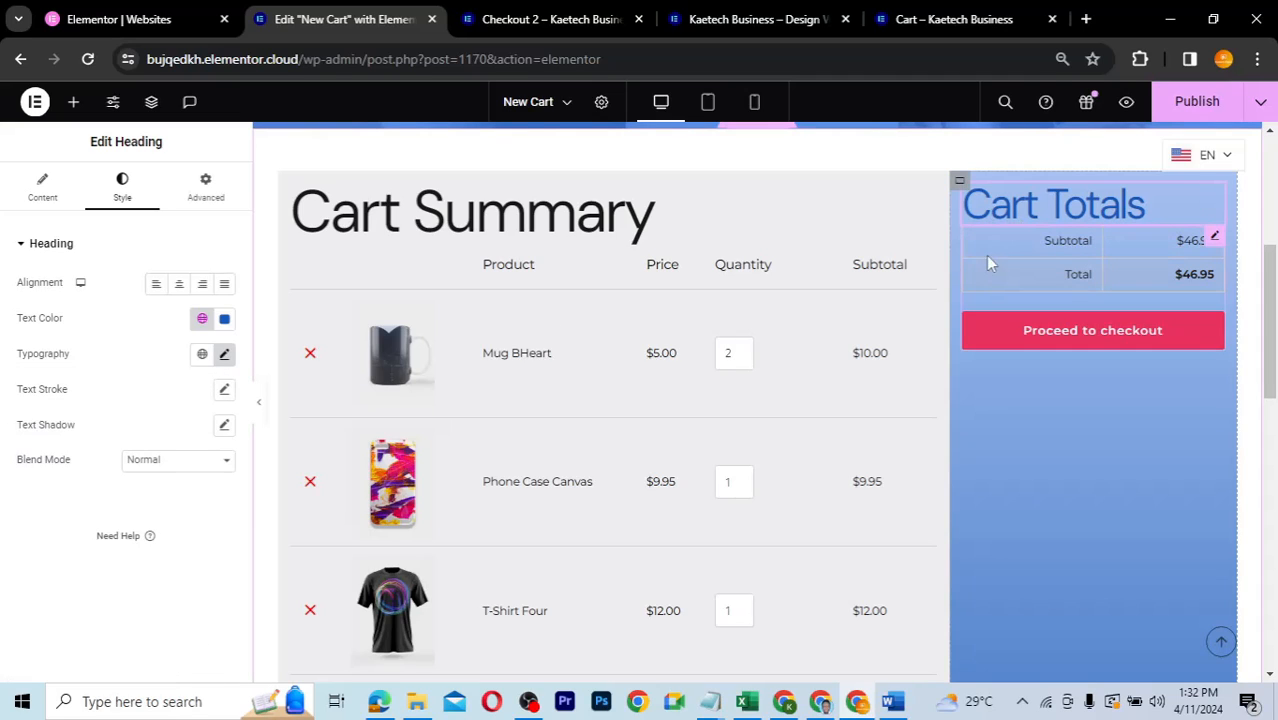
- Set the cart totals column's column and row gaps to 20 px
click(959, 182)
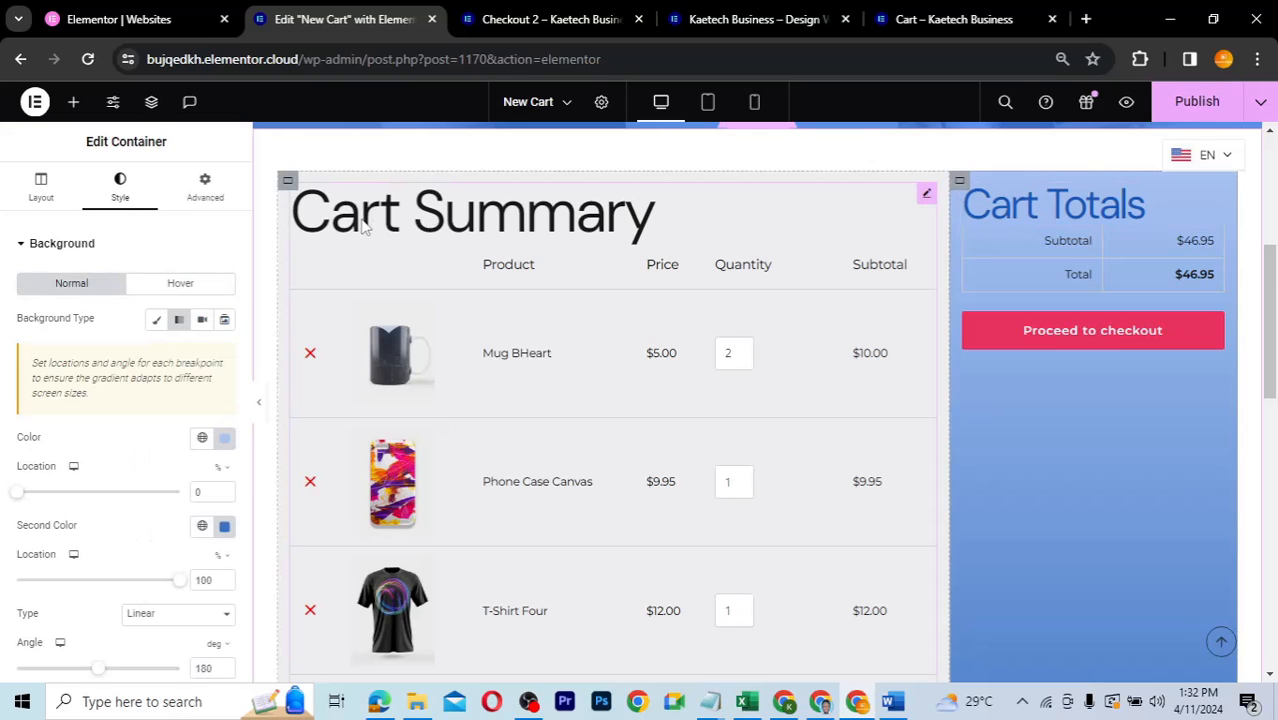
click(41, 190)
scroll(122, 413, down, 3)
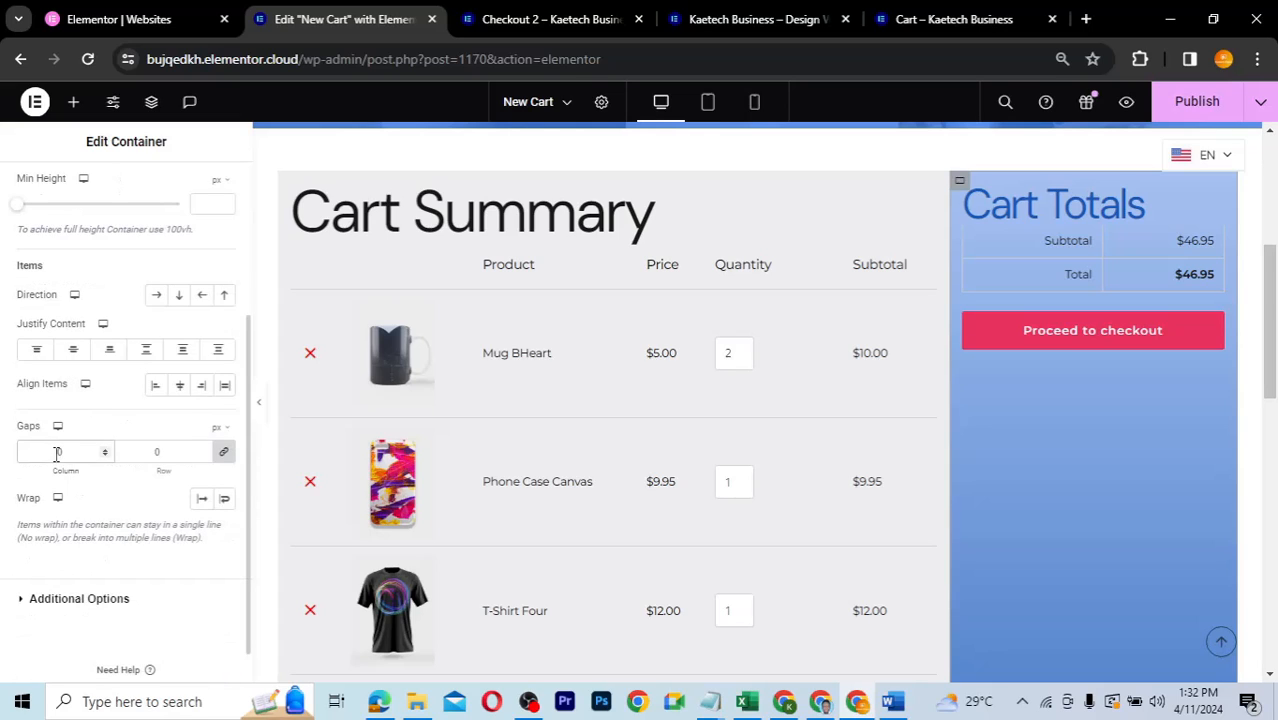
click(57, 452)
text(15)
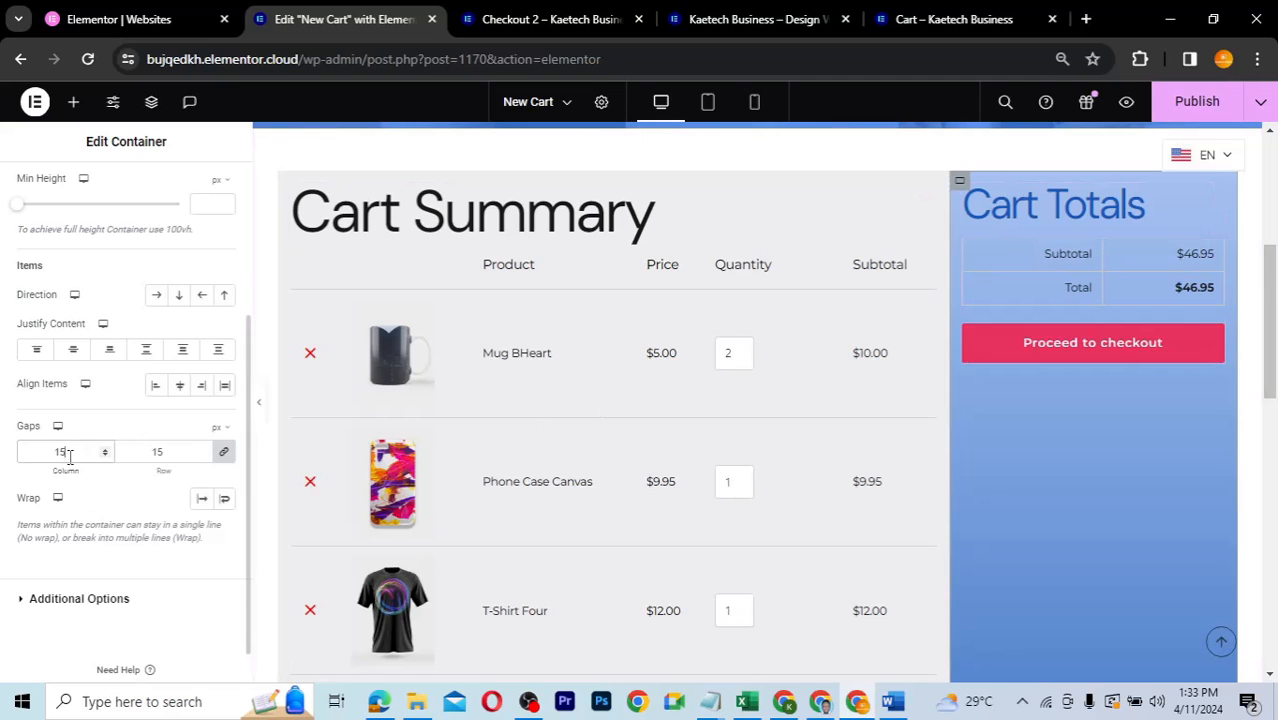
drag(66, 452, 42, 452)
text(20)
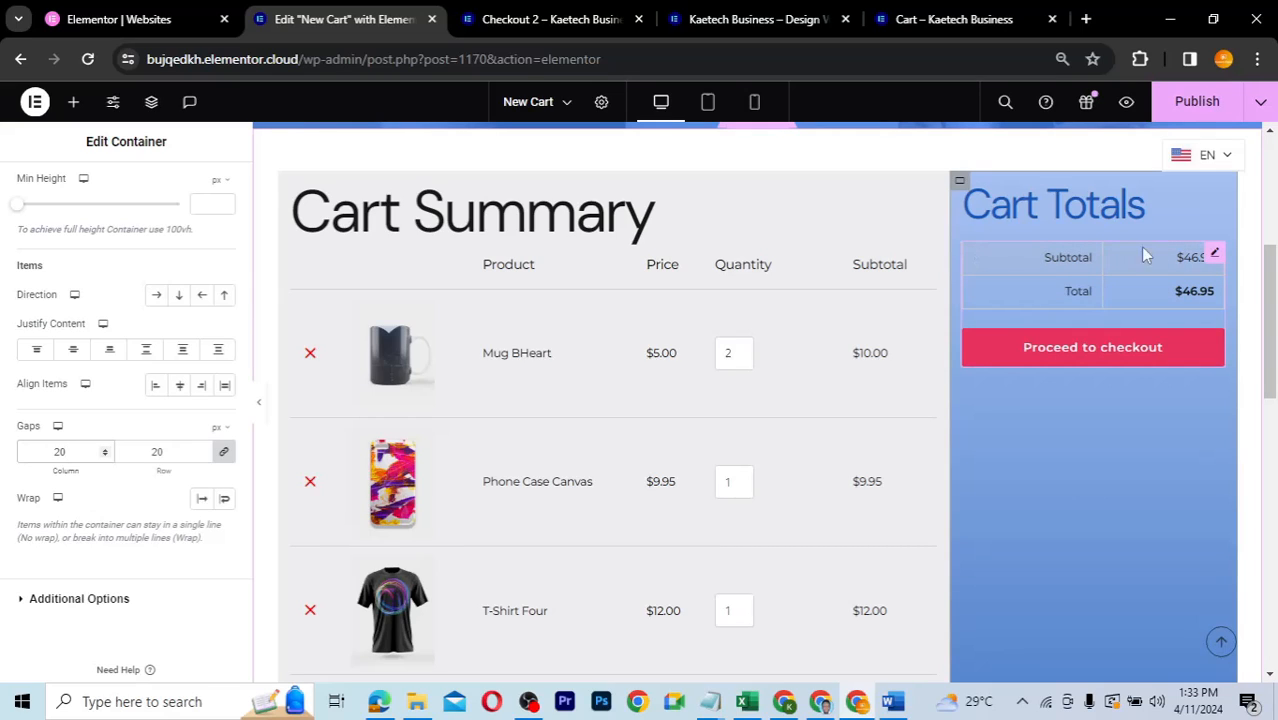
- Color the cart totals table labels and values with the global Theme Accent - alt
click(1216, 254)
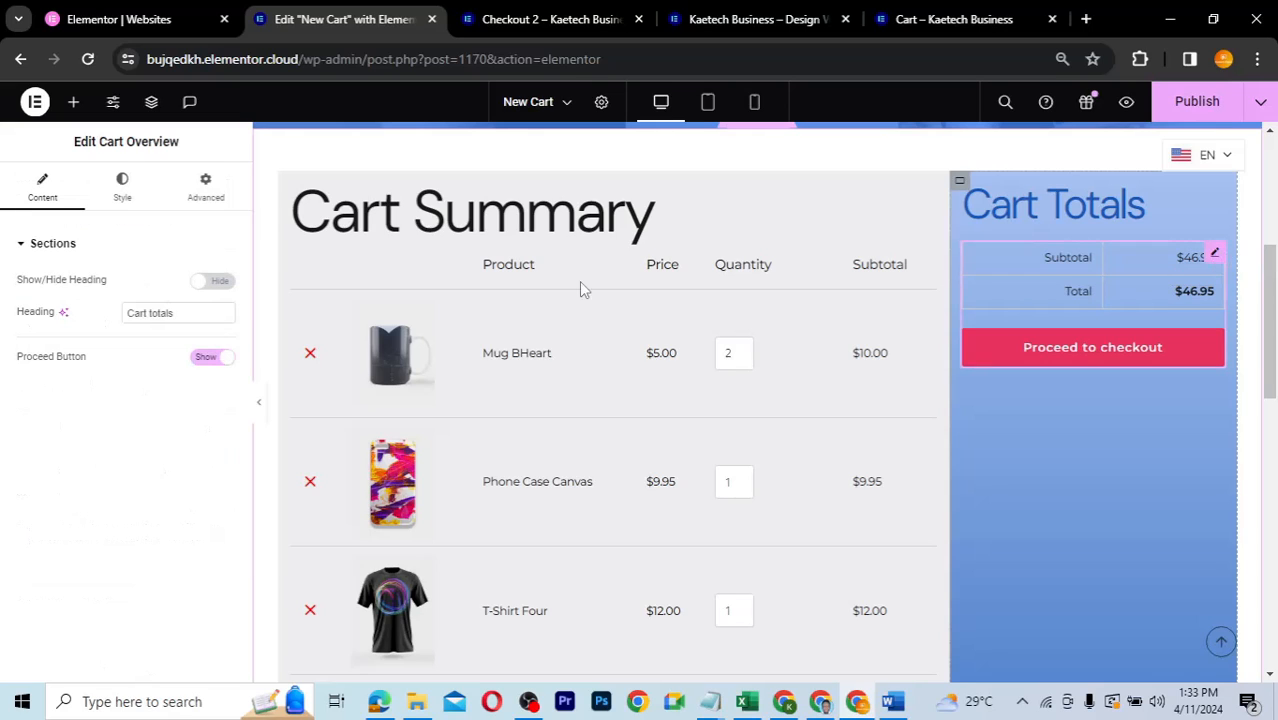
click(146, 212)
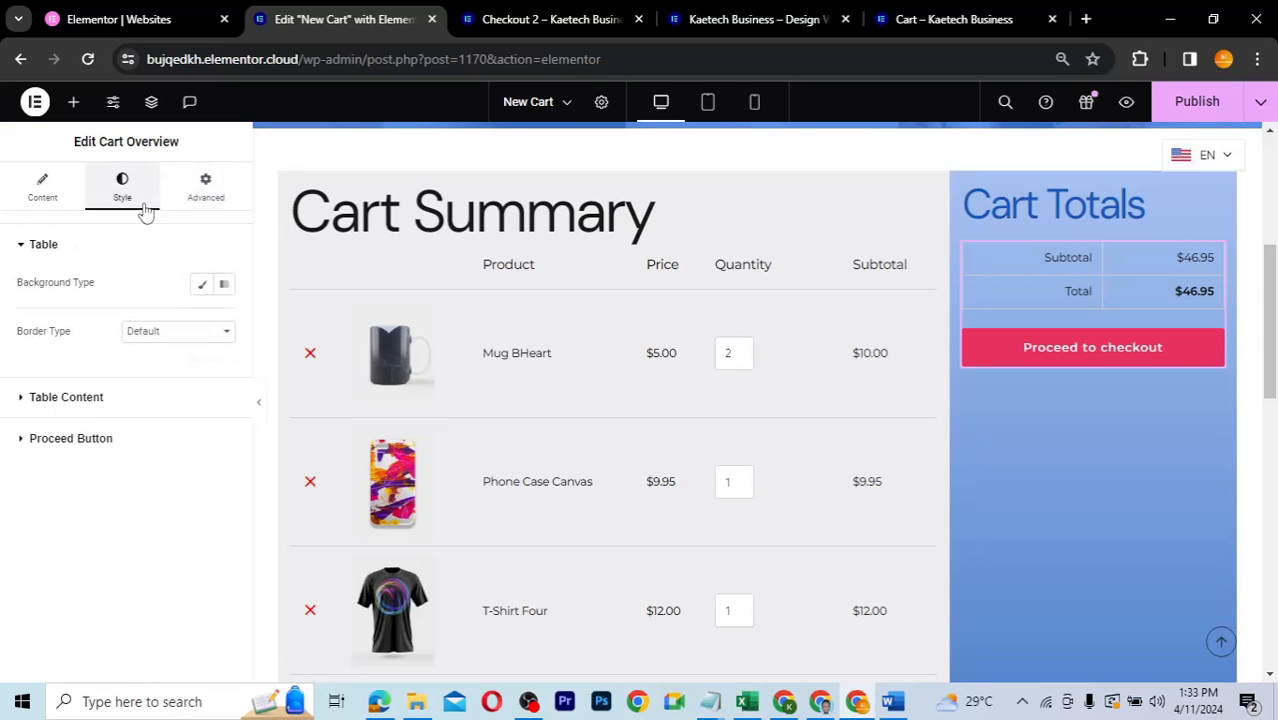
click(22, 399)
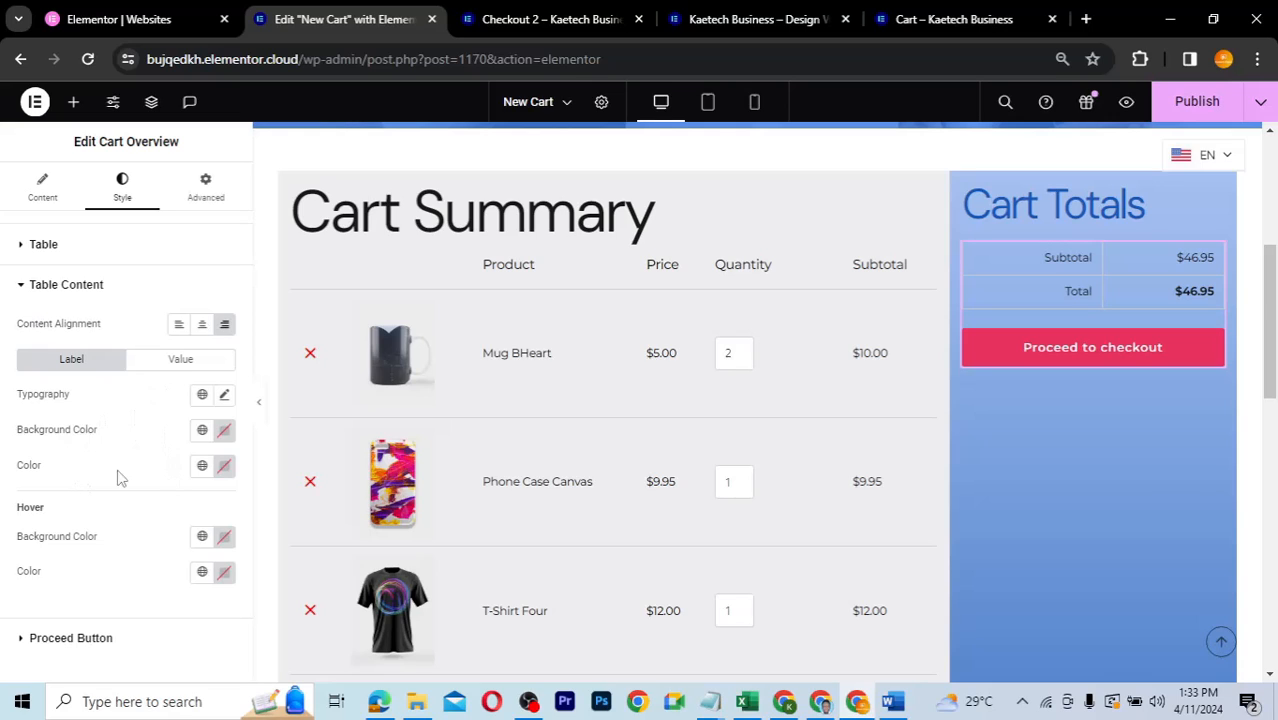
click(203, 470)
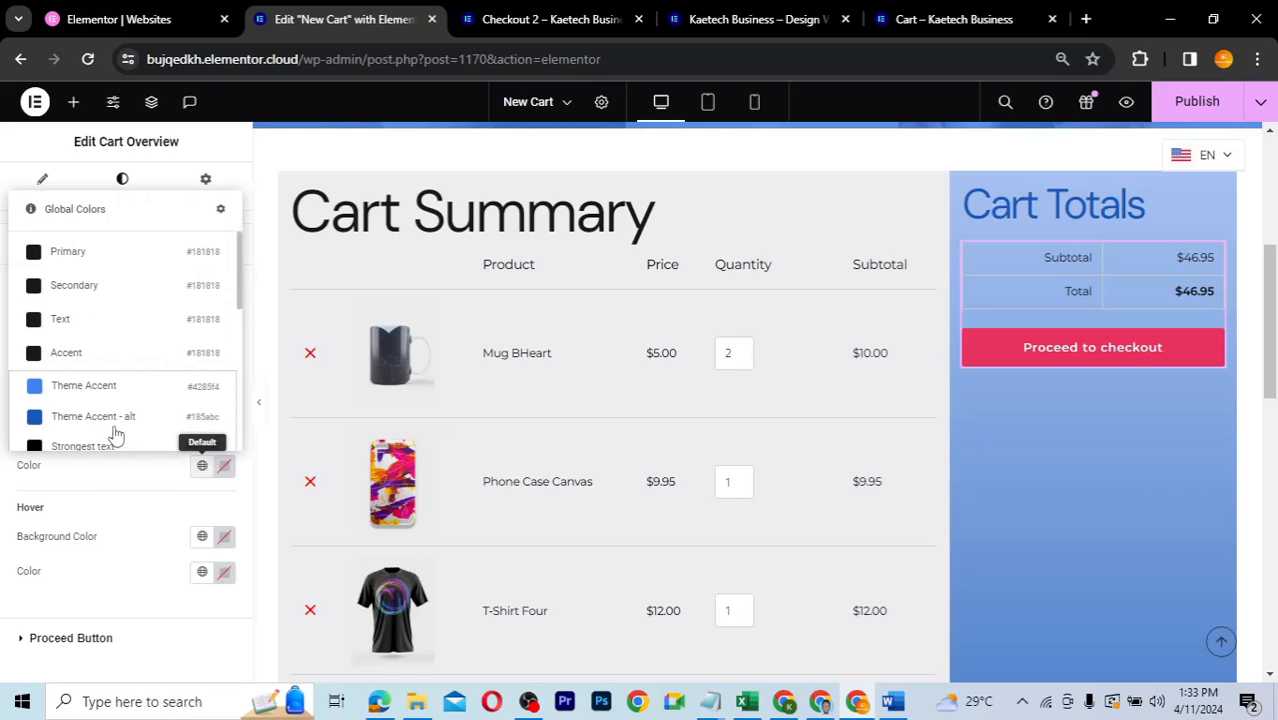
click(98, 395)
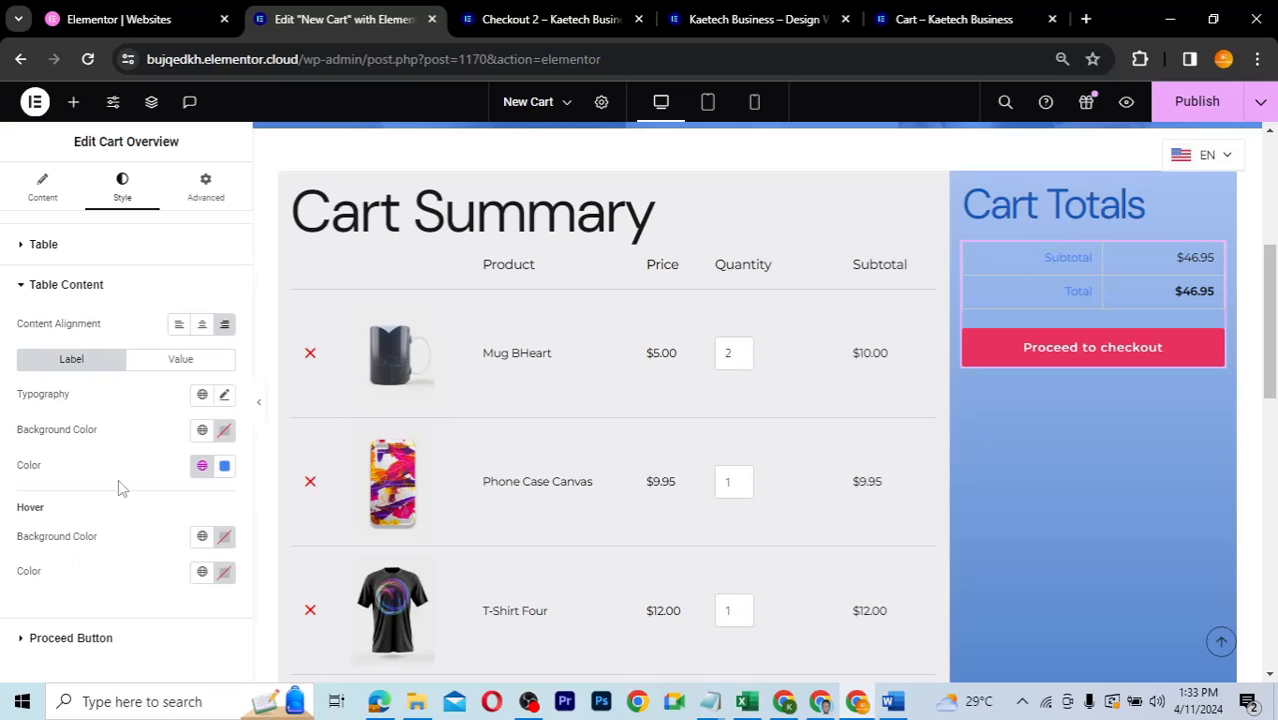
click(202, 466)
click(90, 418)
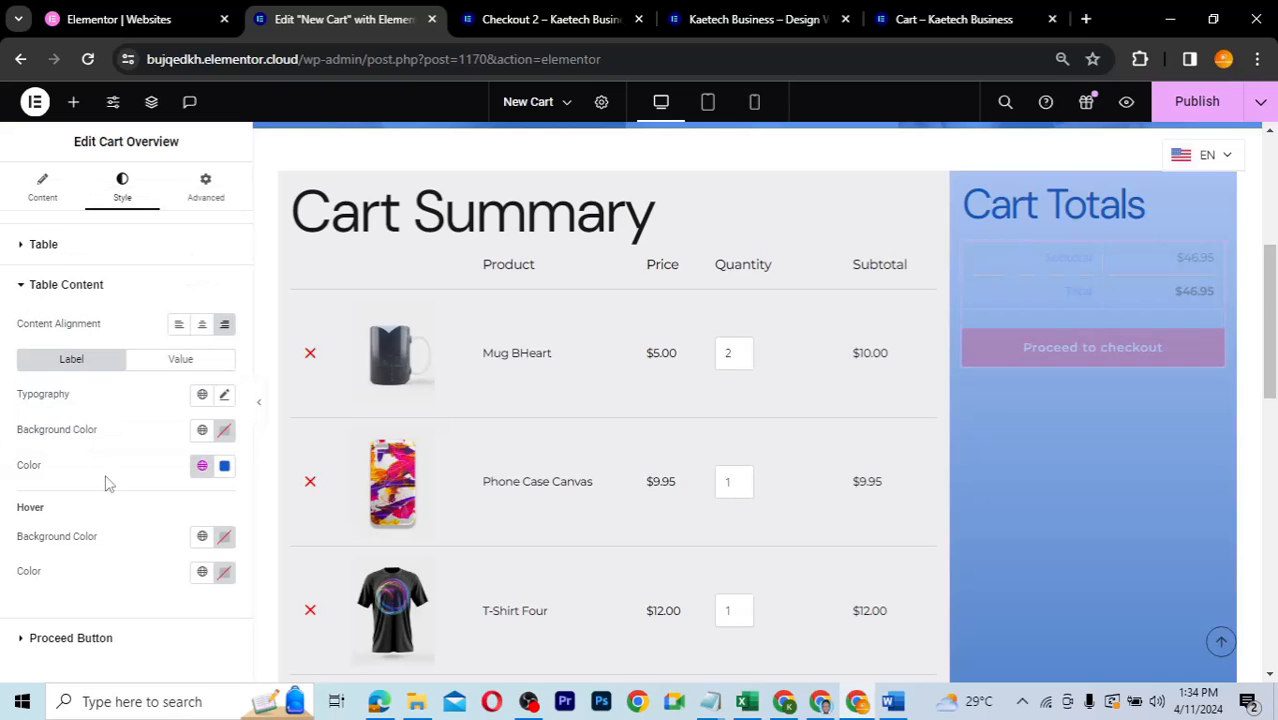
click(176, 362)
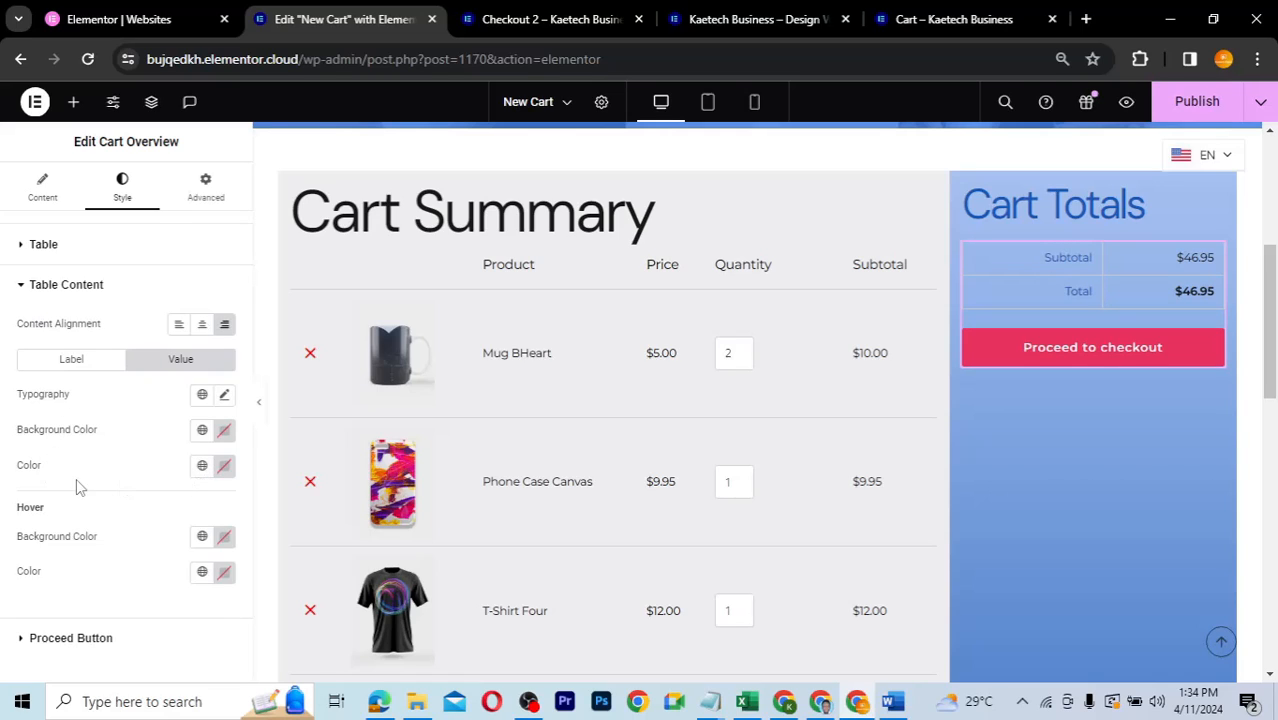
click(201, 467)
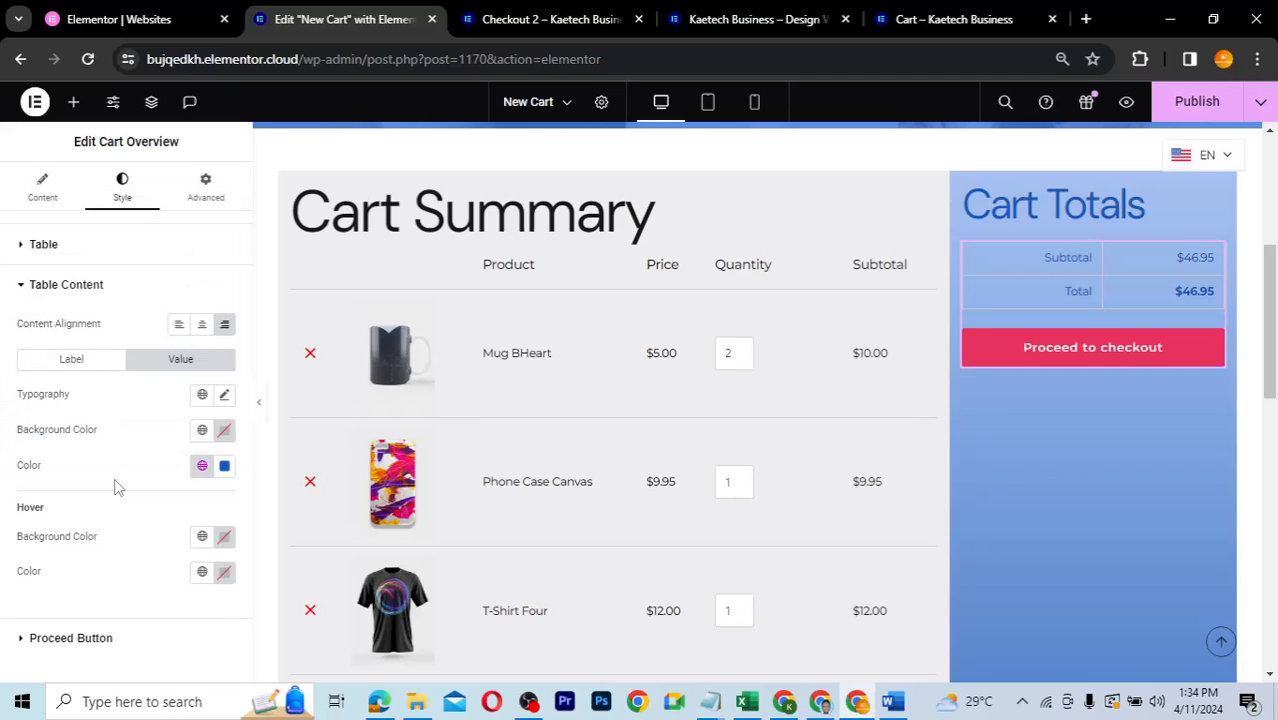
- Set the cart totals table's Border Type to None and preview the page
click(40, 245)
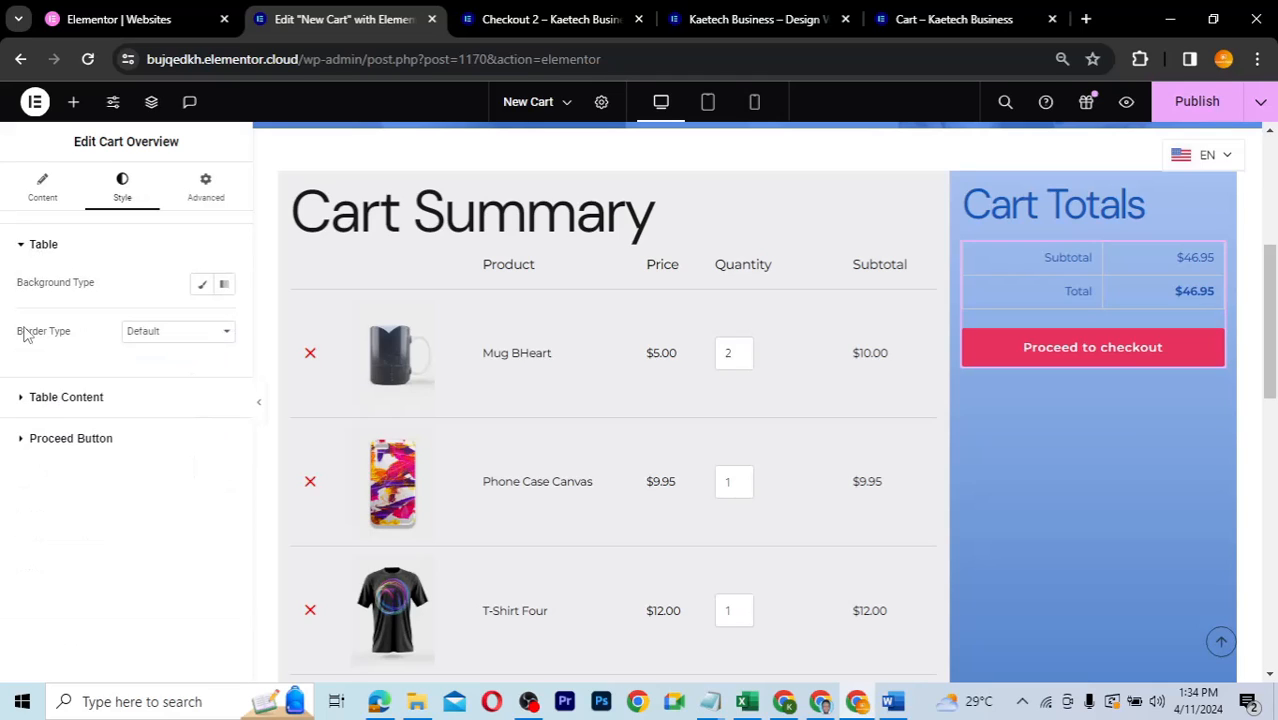
click(186, 338)
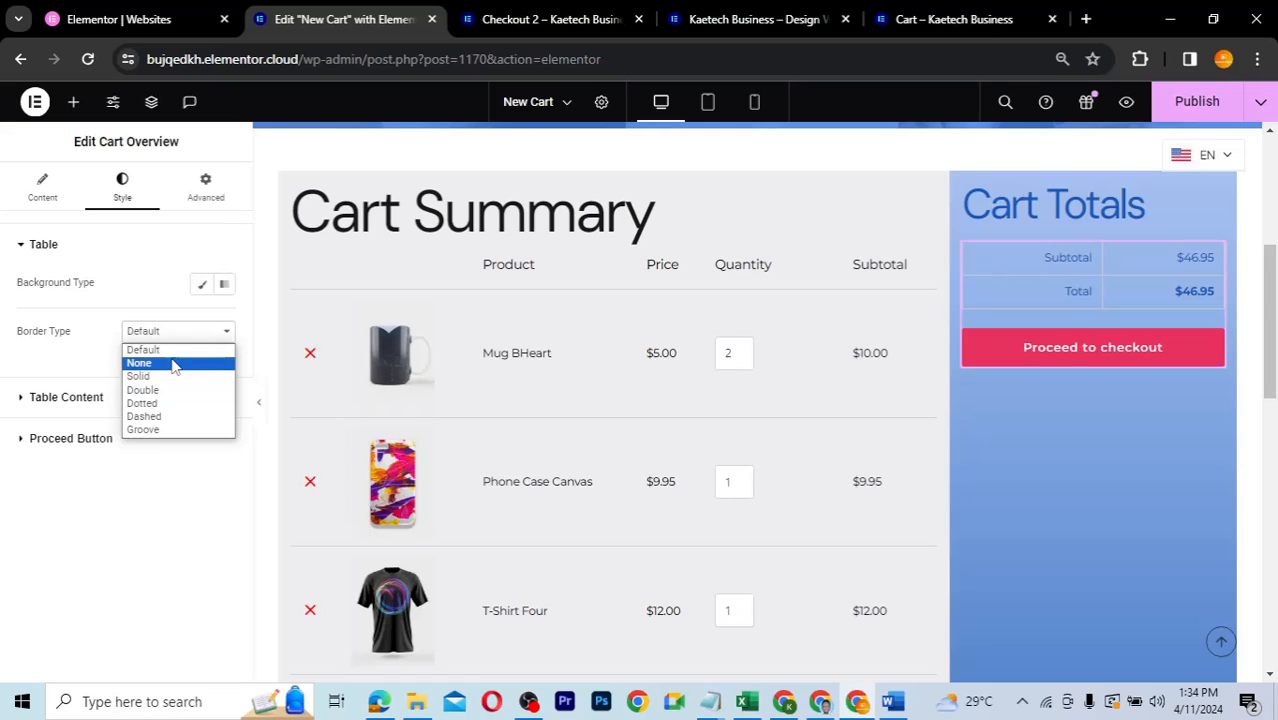
click(172, 364)
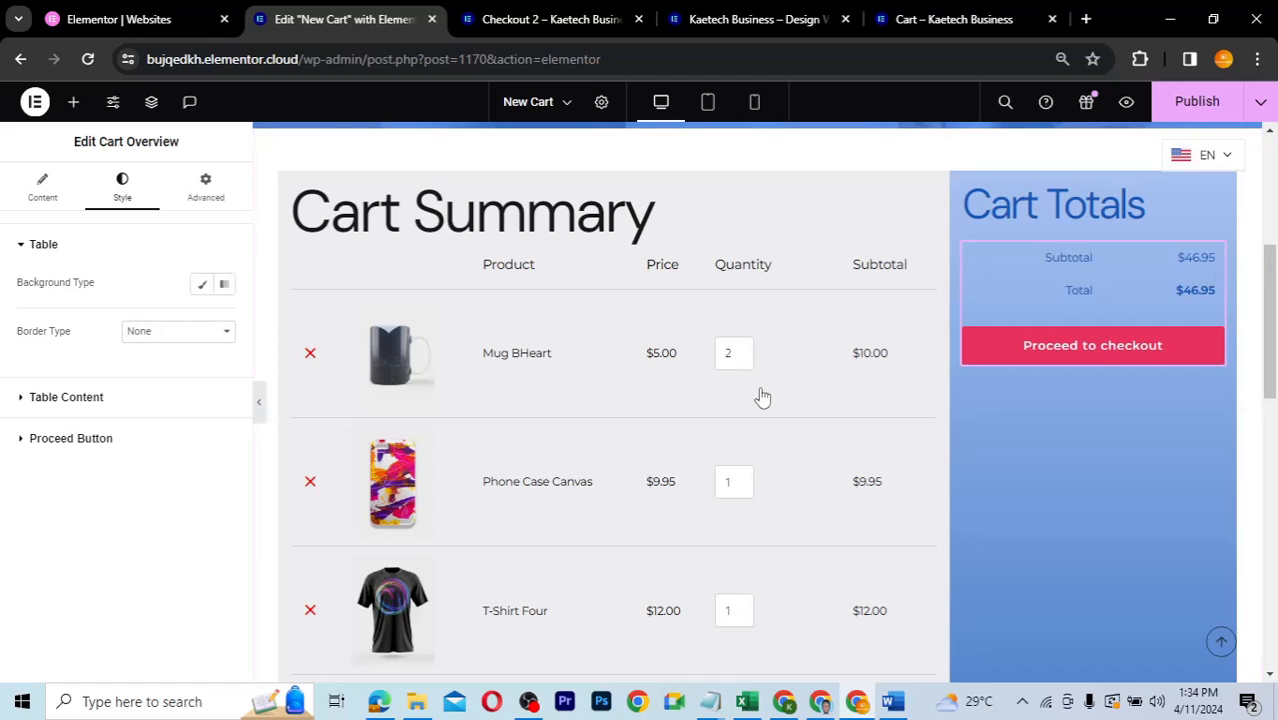
key(ctrl+p)
scroll(978, 443, up, 2)
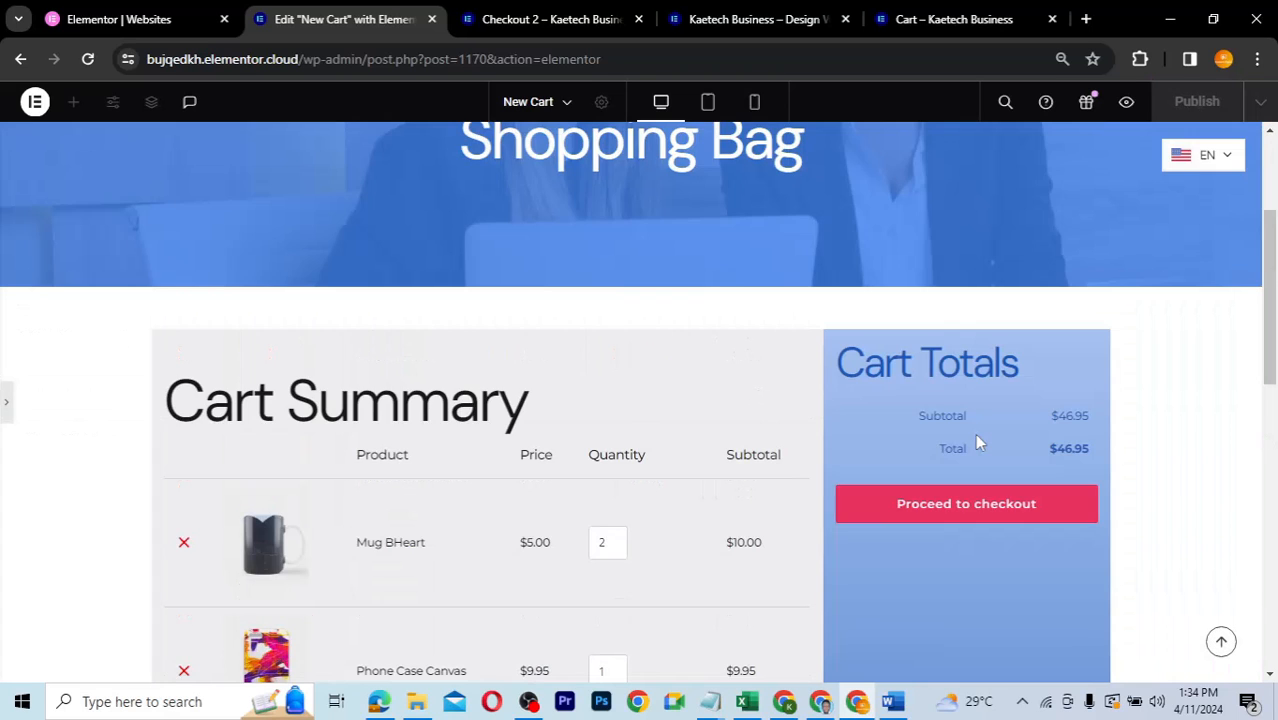
scroll(978, 443, down, 4)
scroll(978, 443, up, 1)
scroll(978, 443, up, 3)
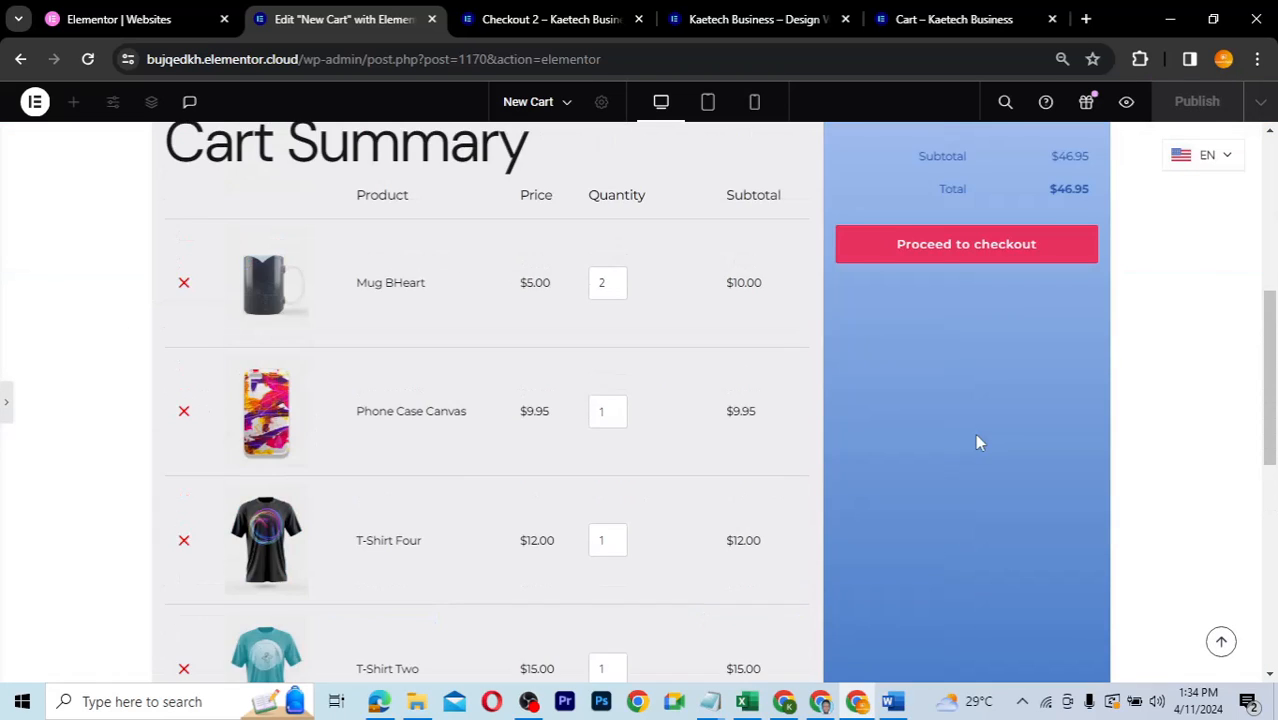
click(7, 422)
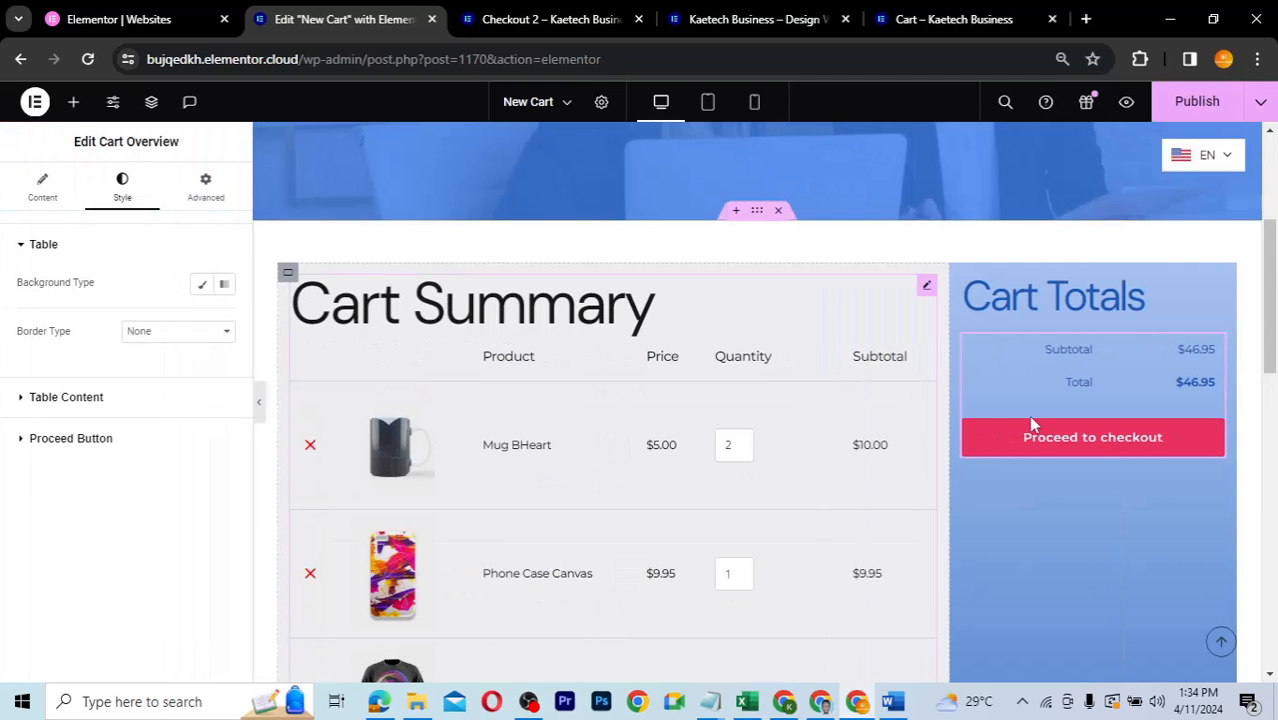
- Give the Proceed to checkout button a global Theme Accent - alt background and #FFFFFF text
click(55, 438)
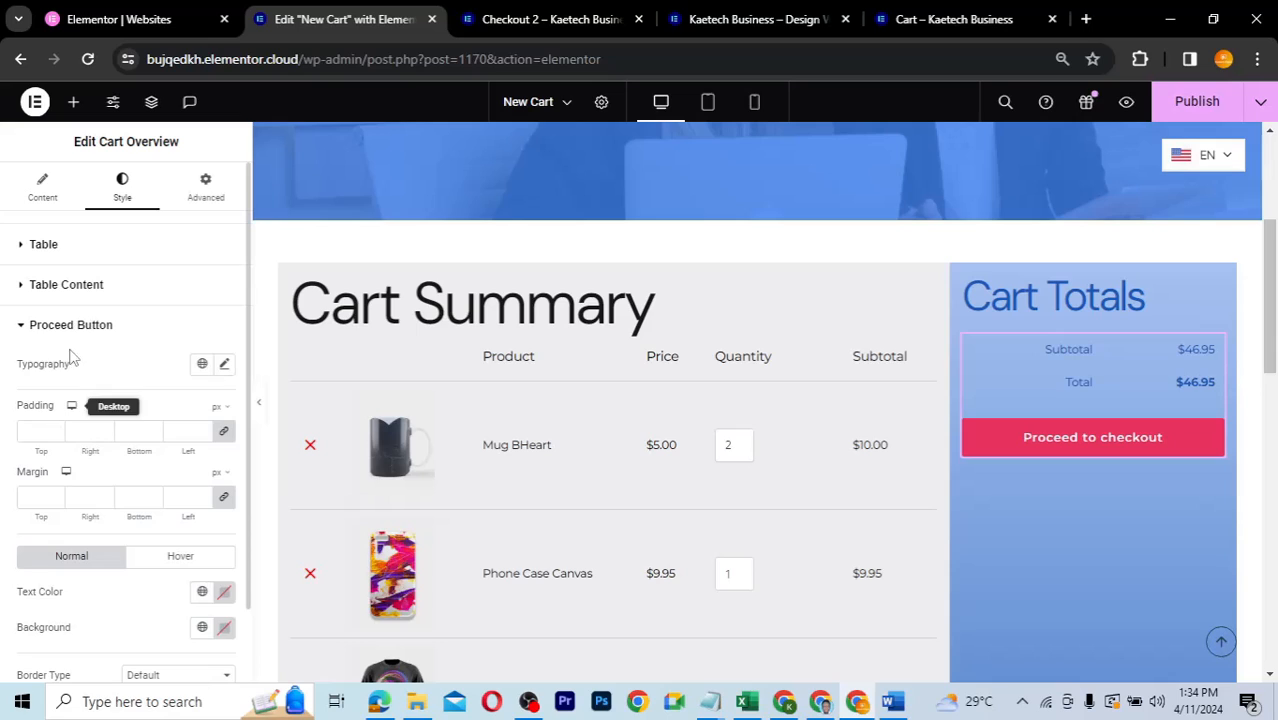
scroll(85, 348, down, 1)
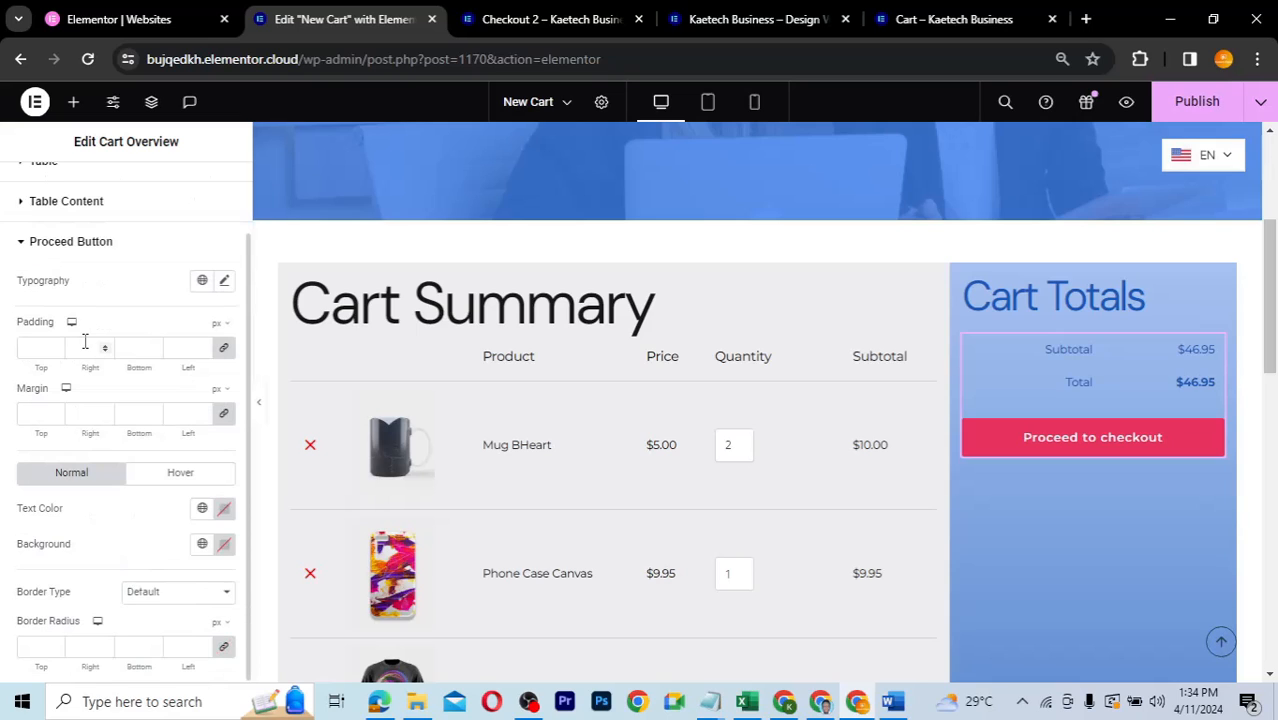
click(202, 546)
click(97, 494)
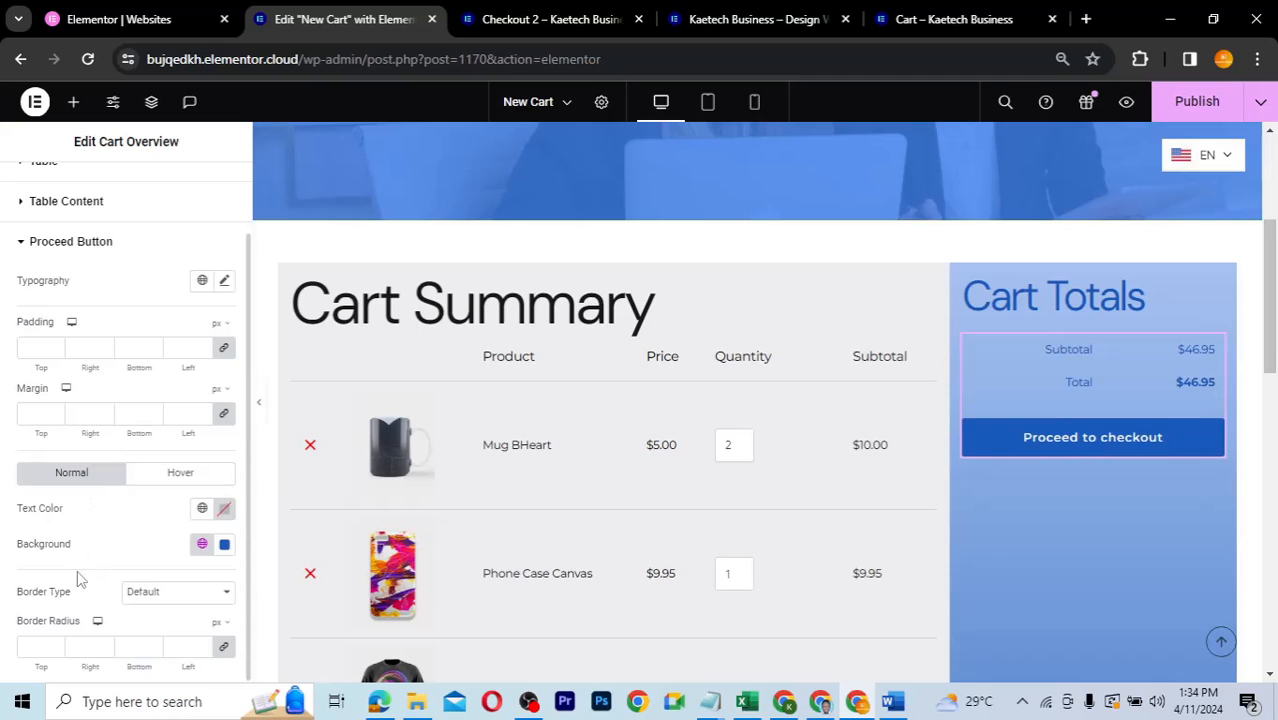
click(224, 508)
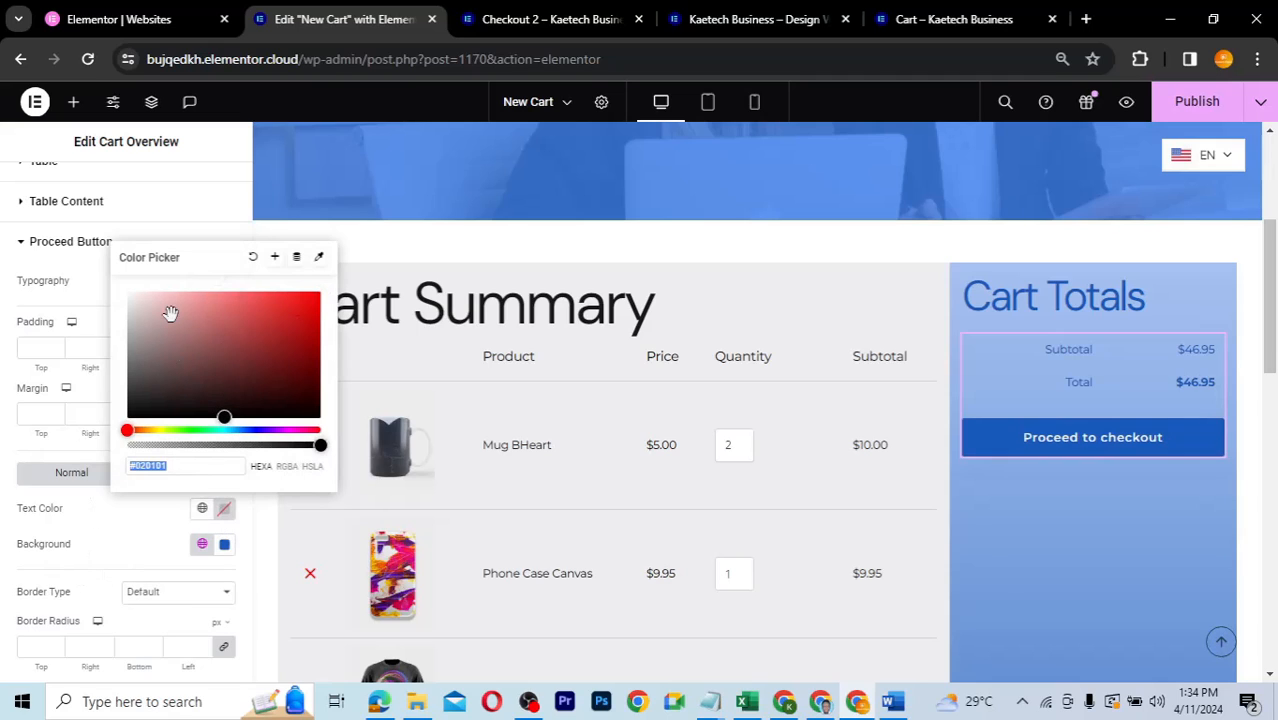
drag(171, 314, 86, 276)
click(98, 546)
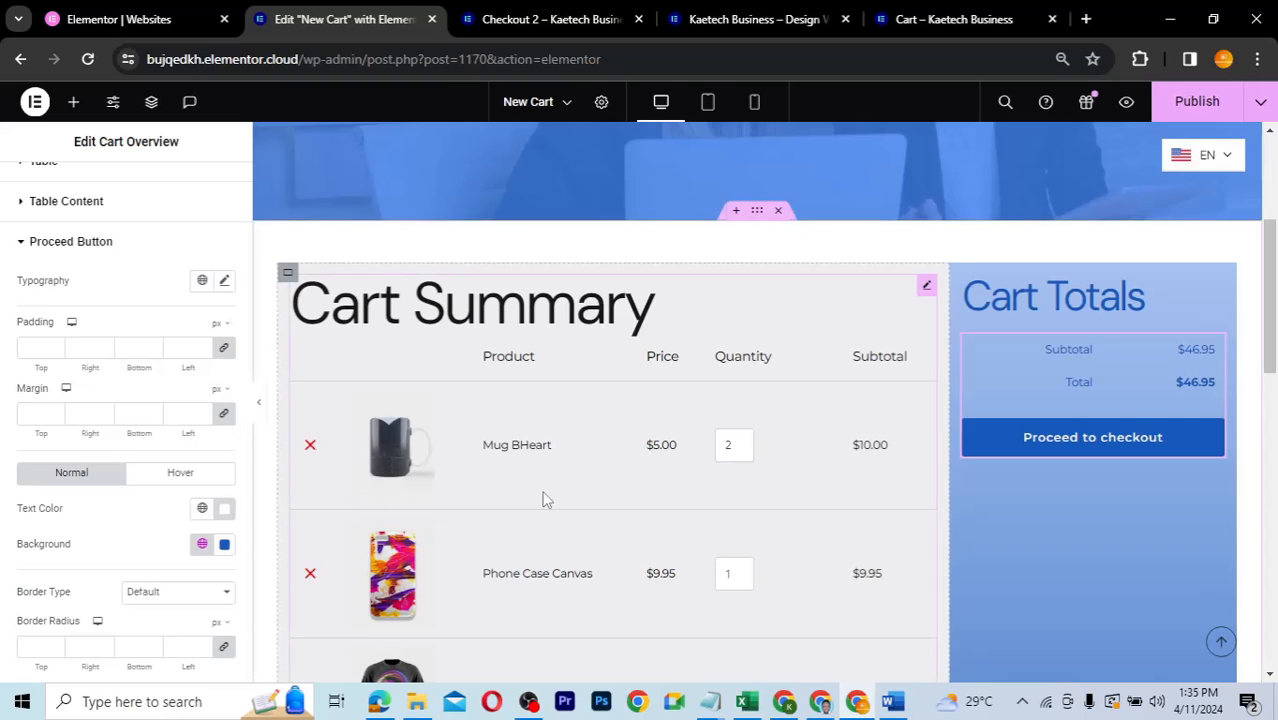
scroll(1062, 515, down, 1)
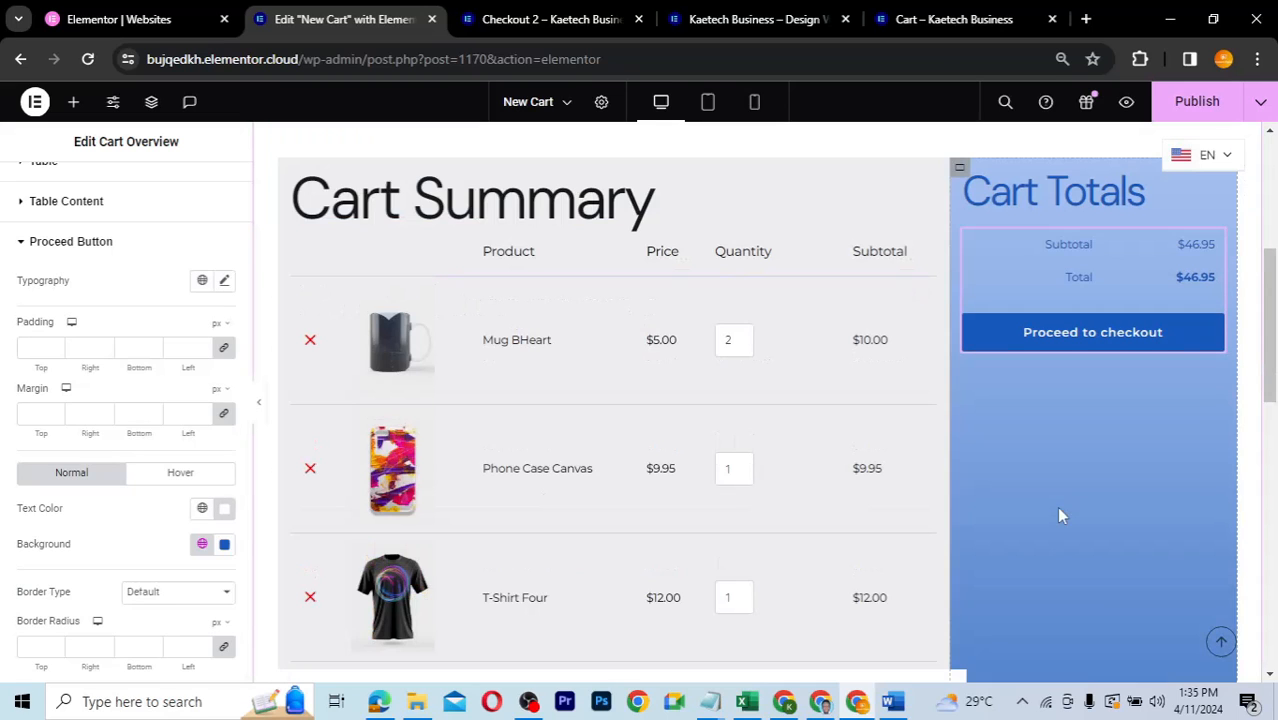
scroll(1062, 515, down, 1)
scroll(1062, 515, up, 2)
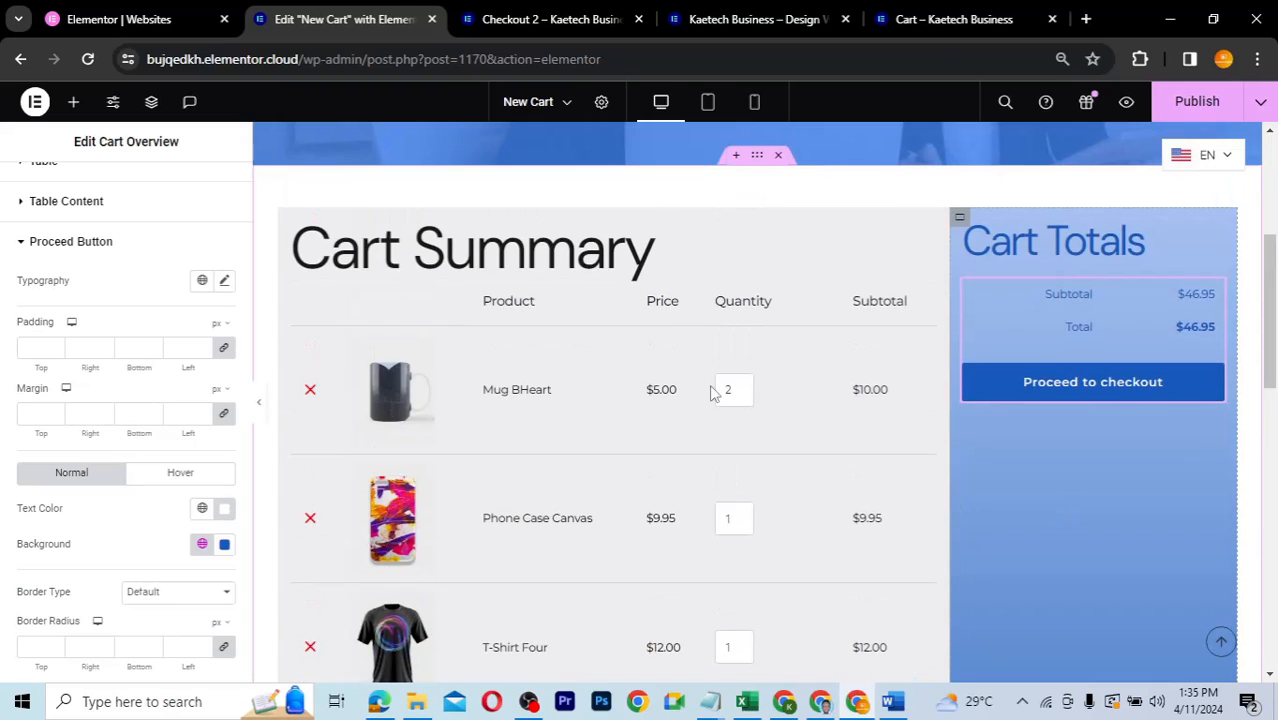
- Open the cart items widget and show its styling options
click(926, 233)
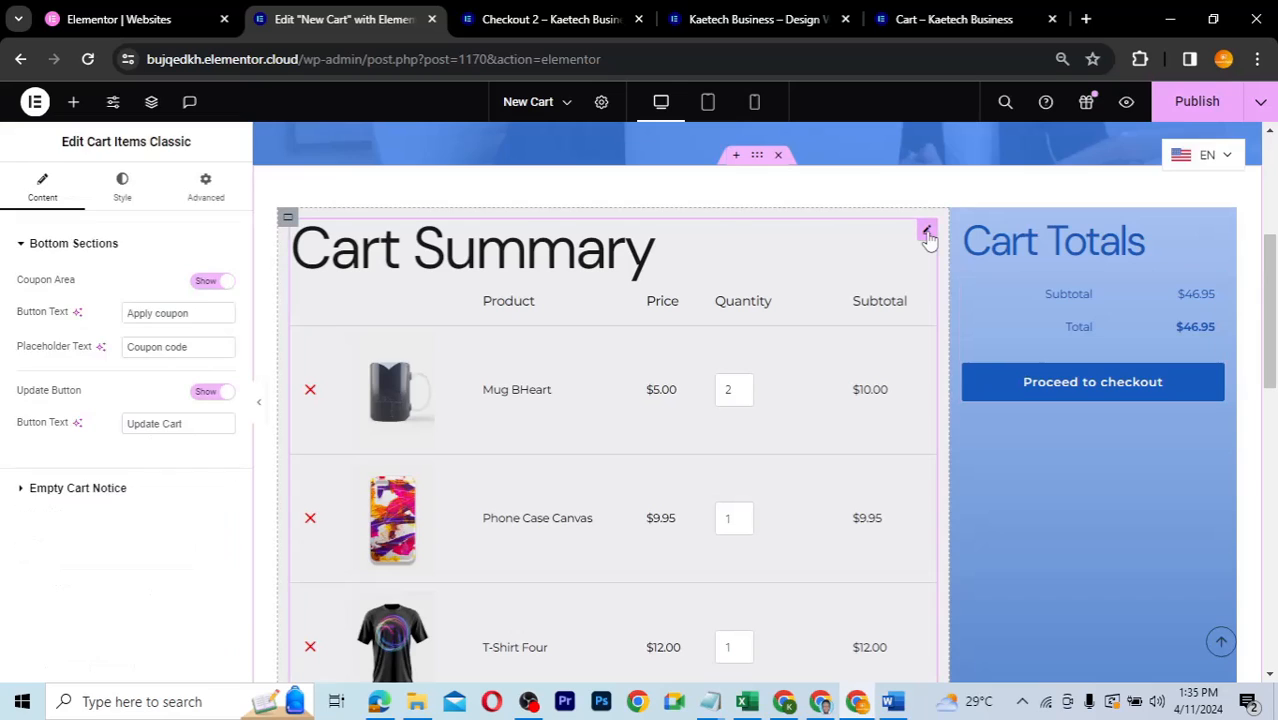
scroll(735, 557, down, 3)
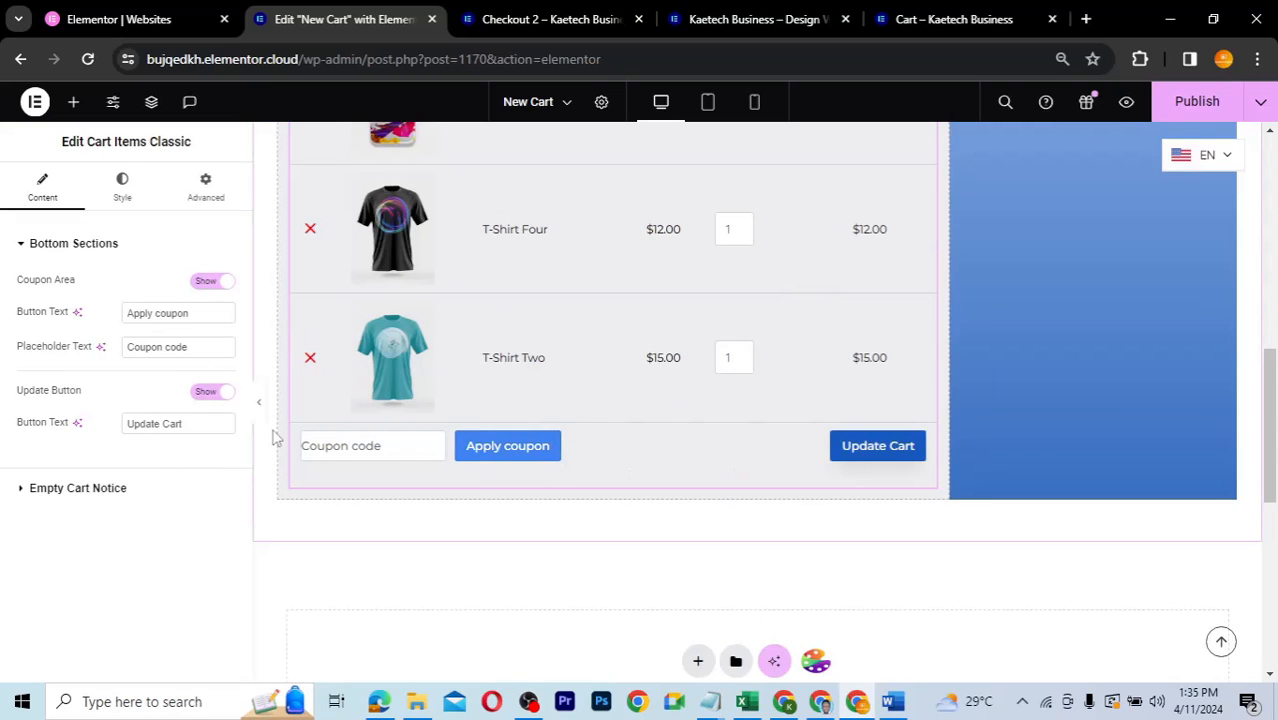
click(123, 191)
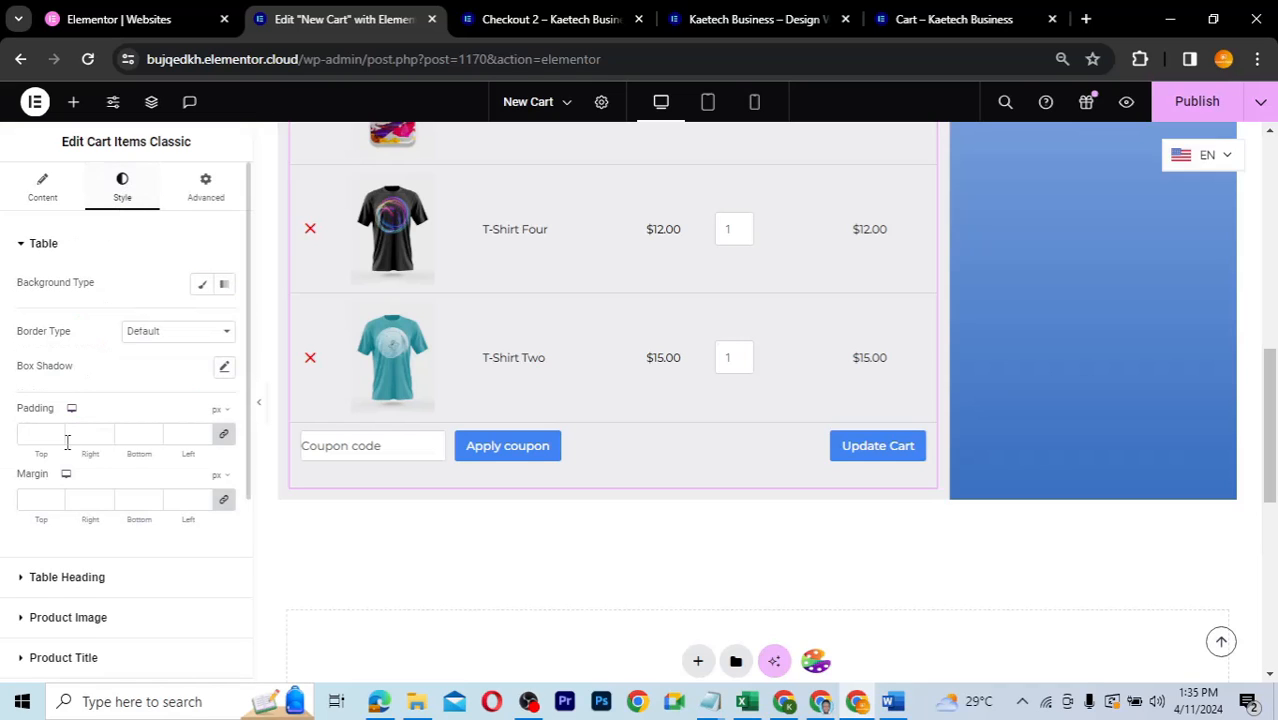
scroll(67, 453, down, 3)
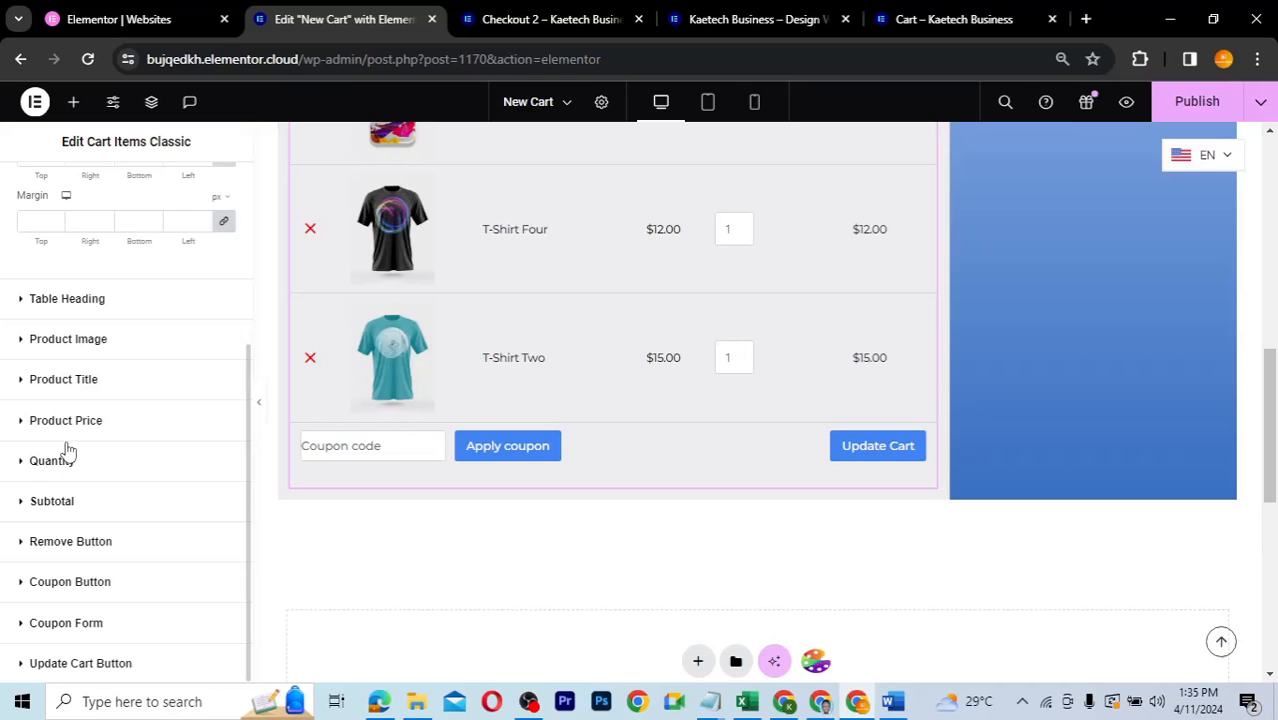
- Give the Apply coupon button a dark-blue global background and white text
click(22, 585)
scroll(134, 551, down, 3)
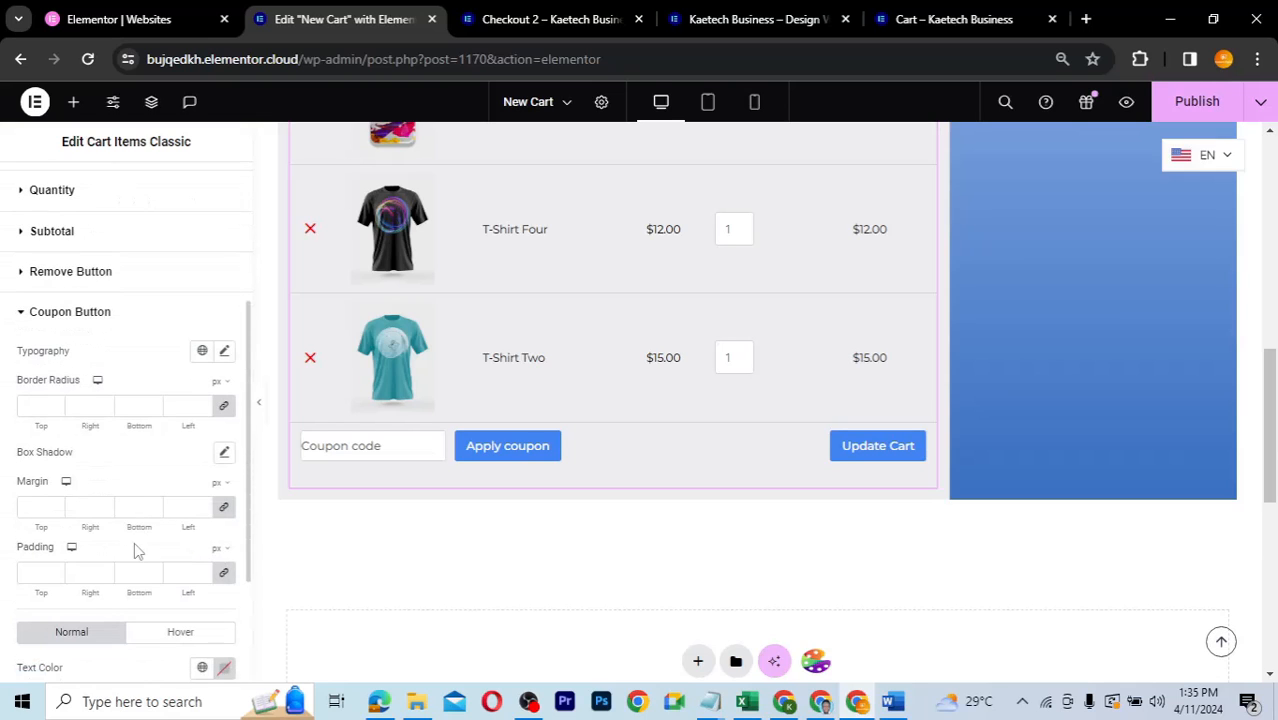
scroll(130, 550, down, 2)
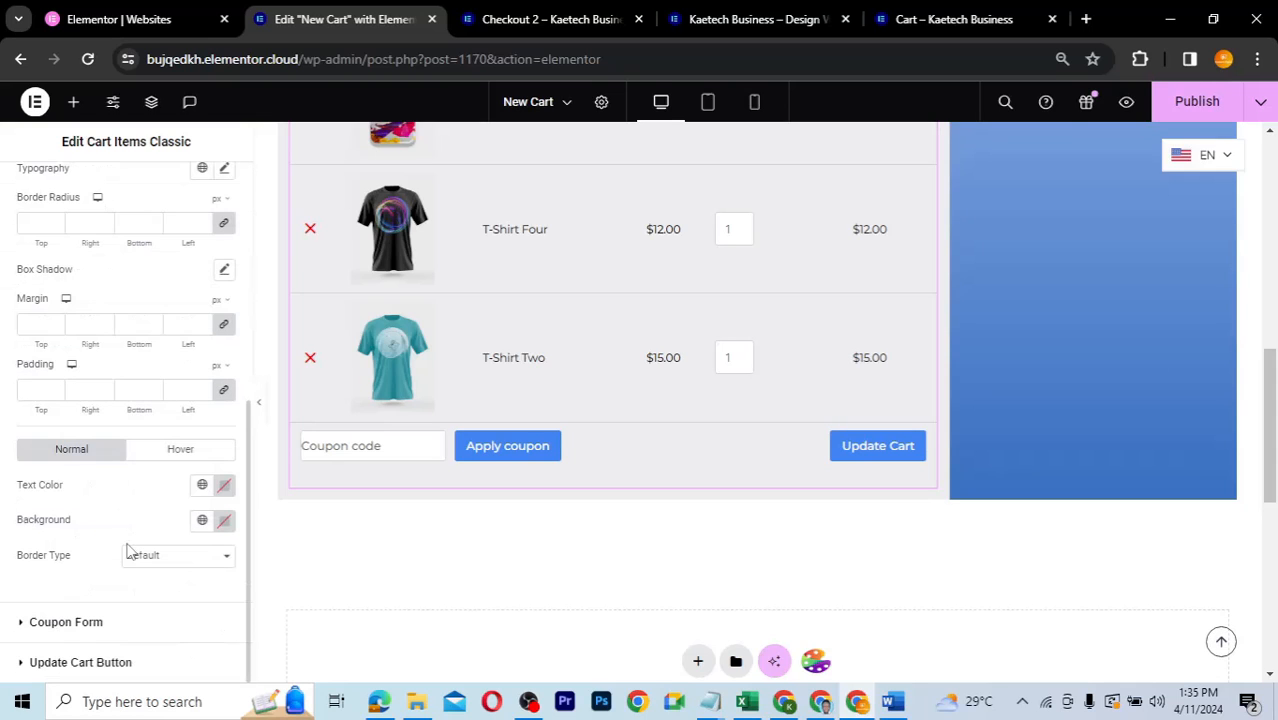
click(200, 521)
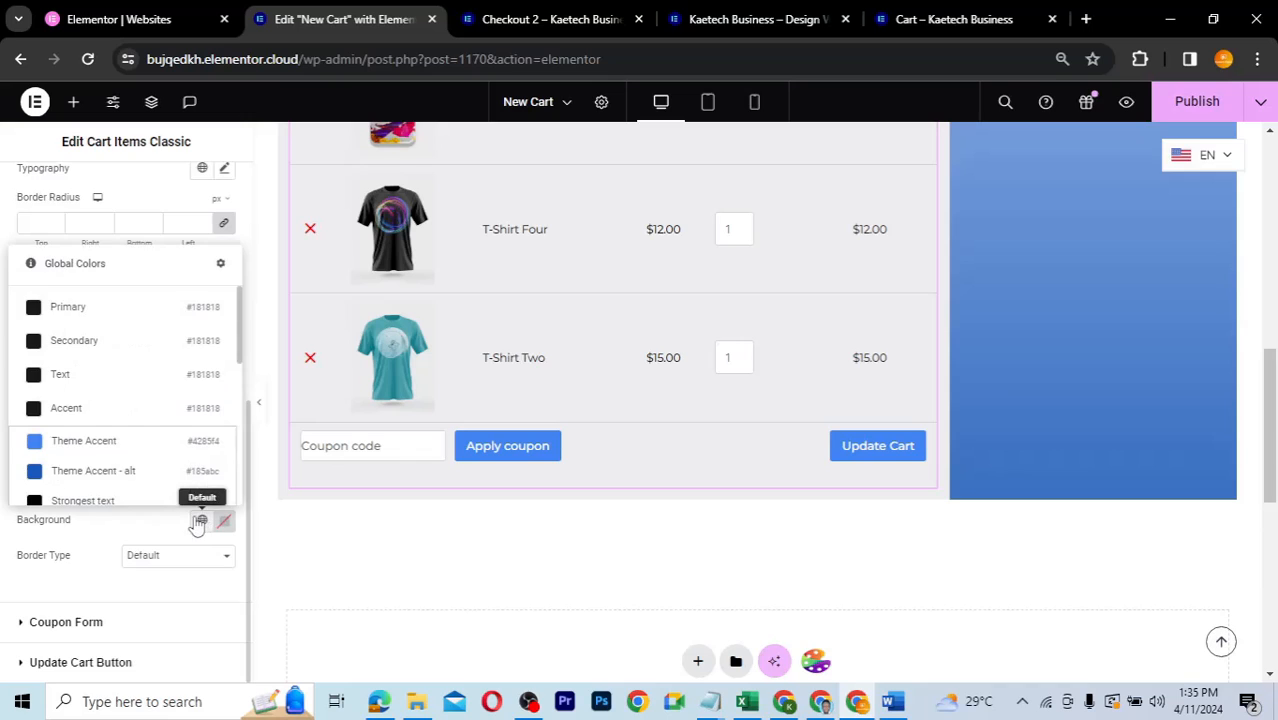
click(104, 474)
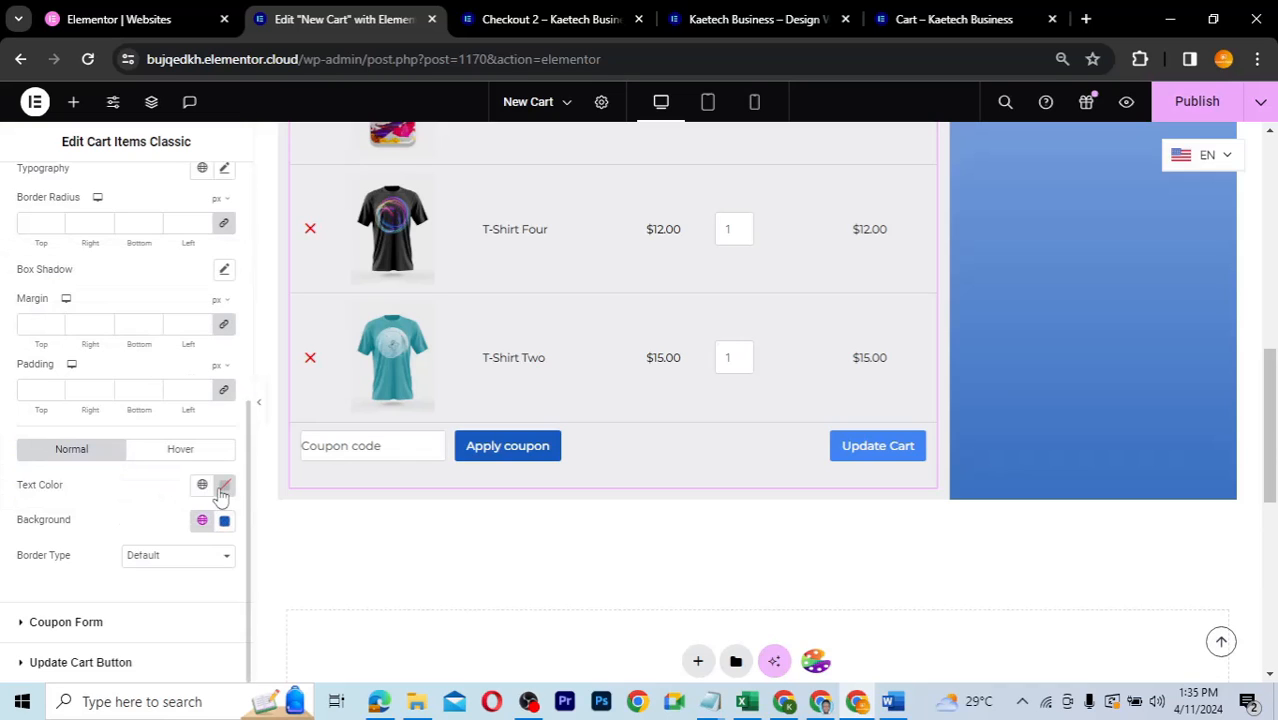
click(224, 486)
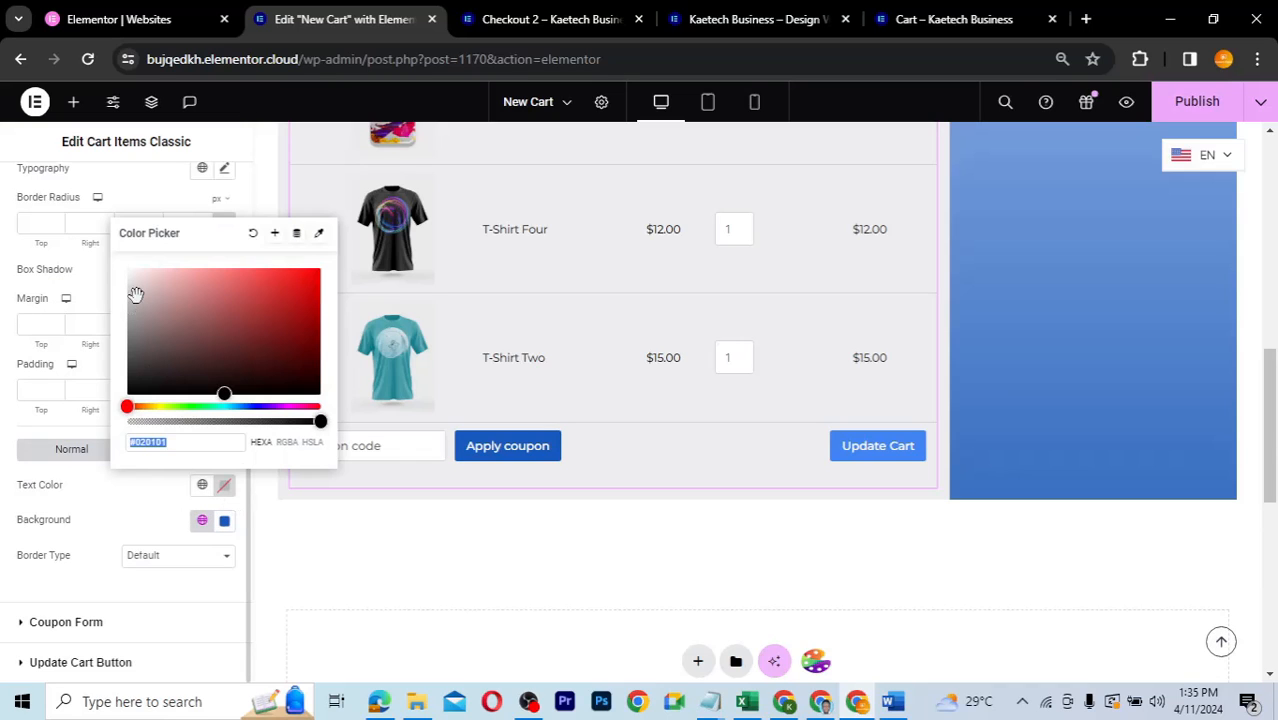
drag(138, 289, 107, 243)
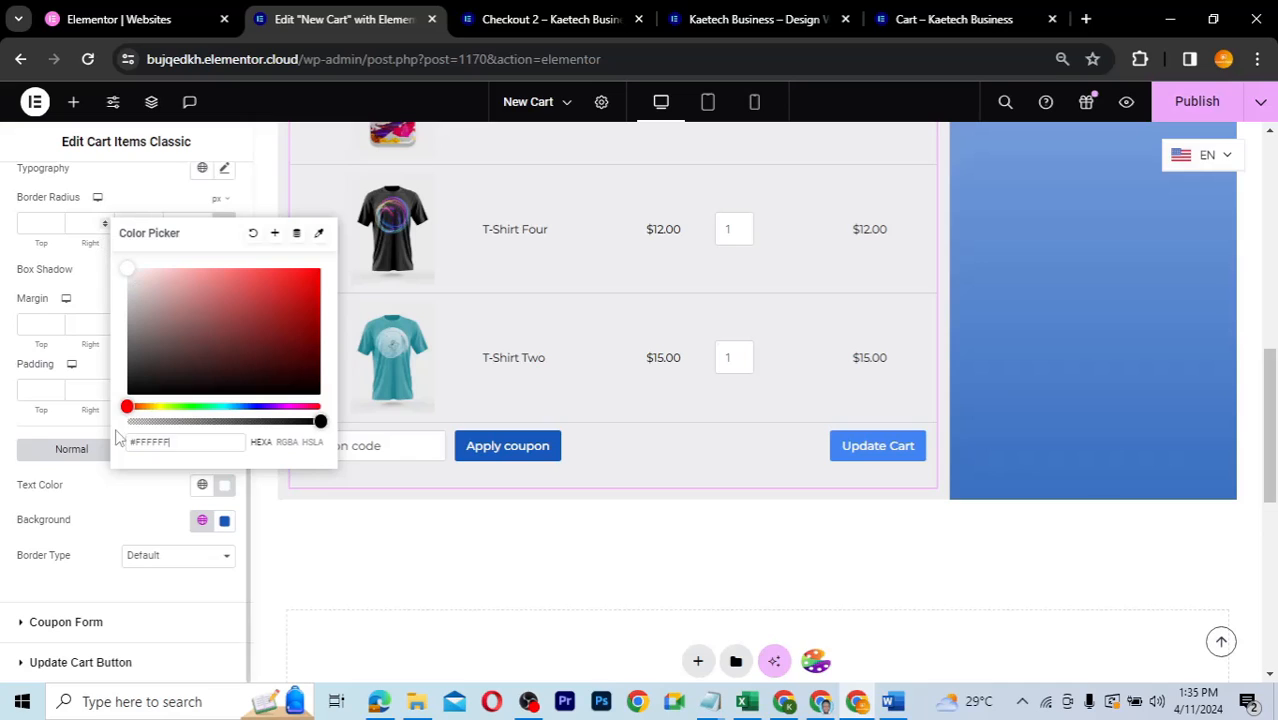
click(137, 518)
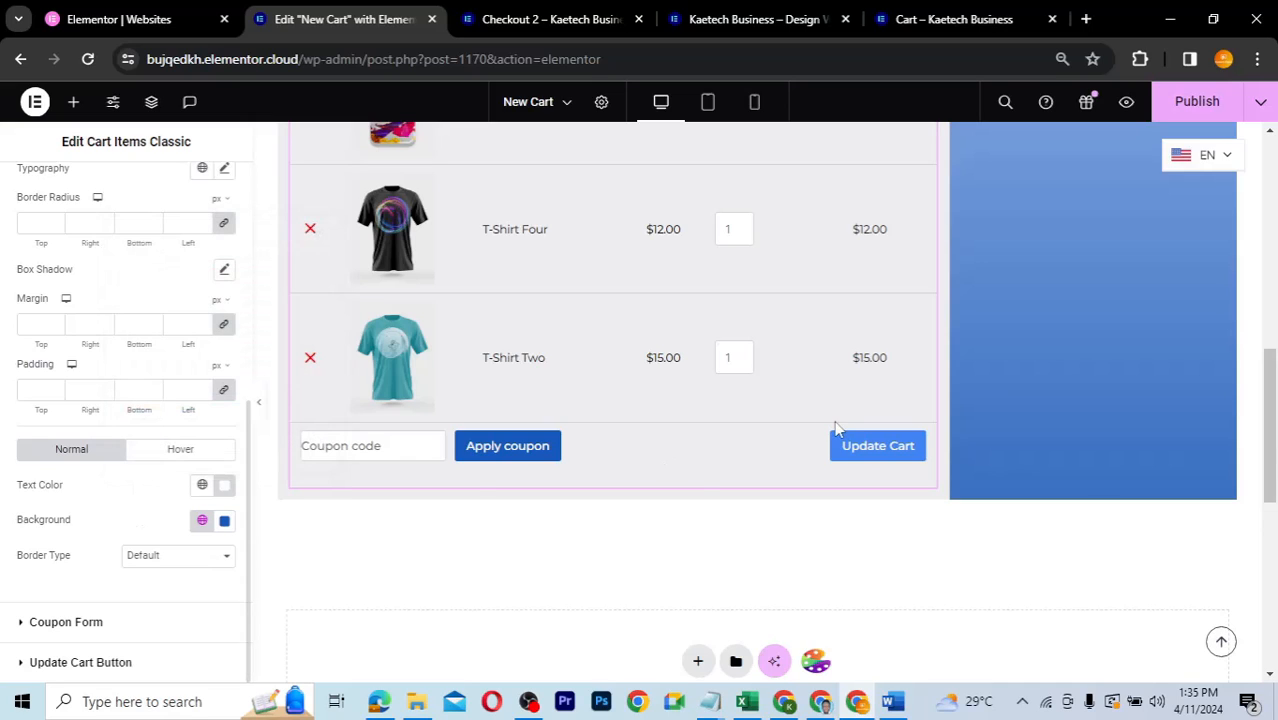
click(22, 664)
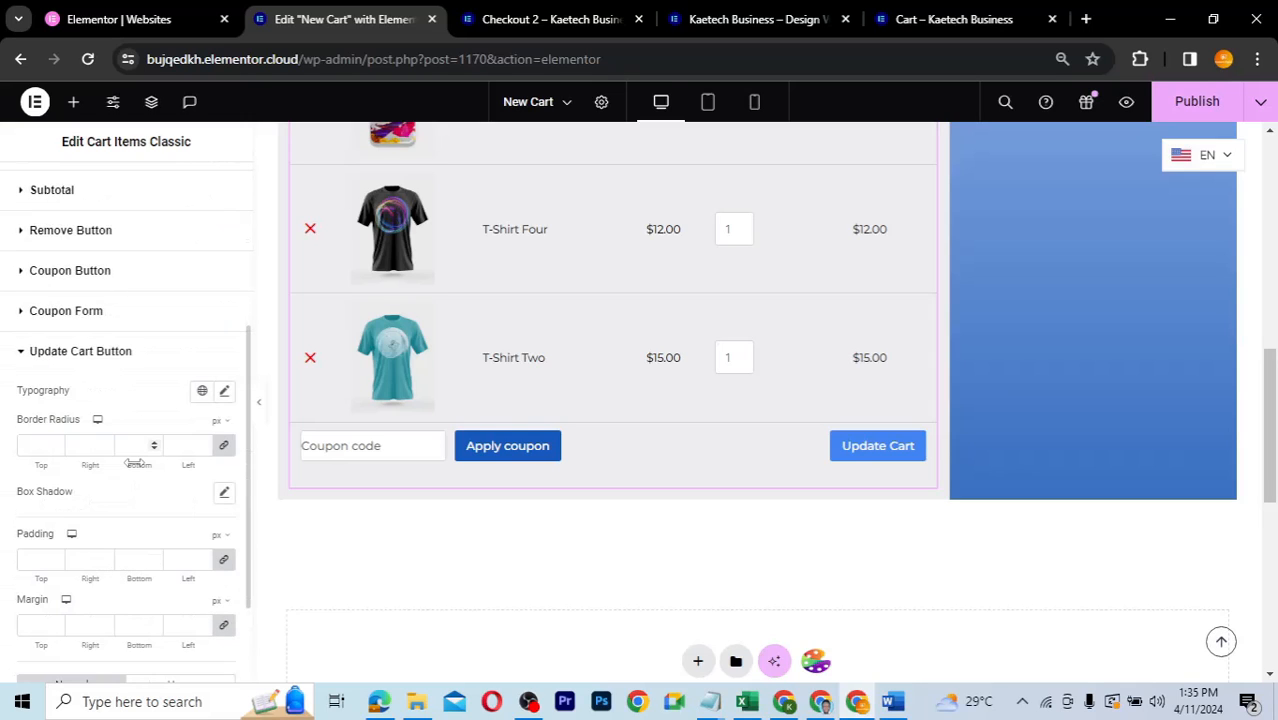
- Set the Update Cart button text to #FFFFFF and its background to global Theme Accent - alt
scroll(134, 462, down, 2)
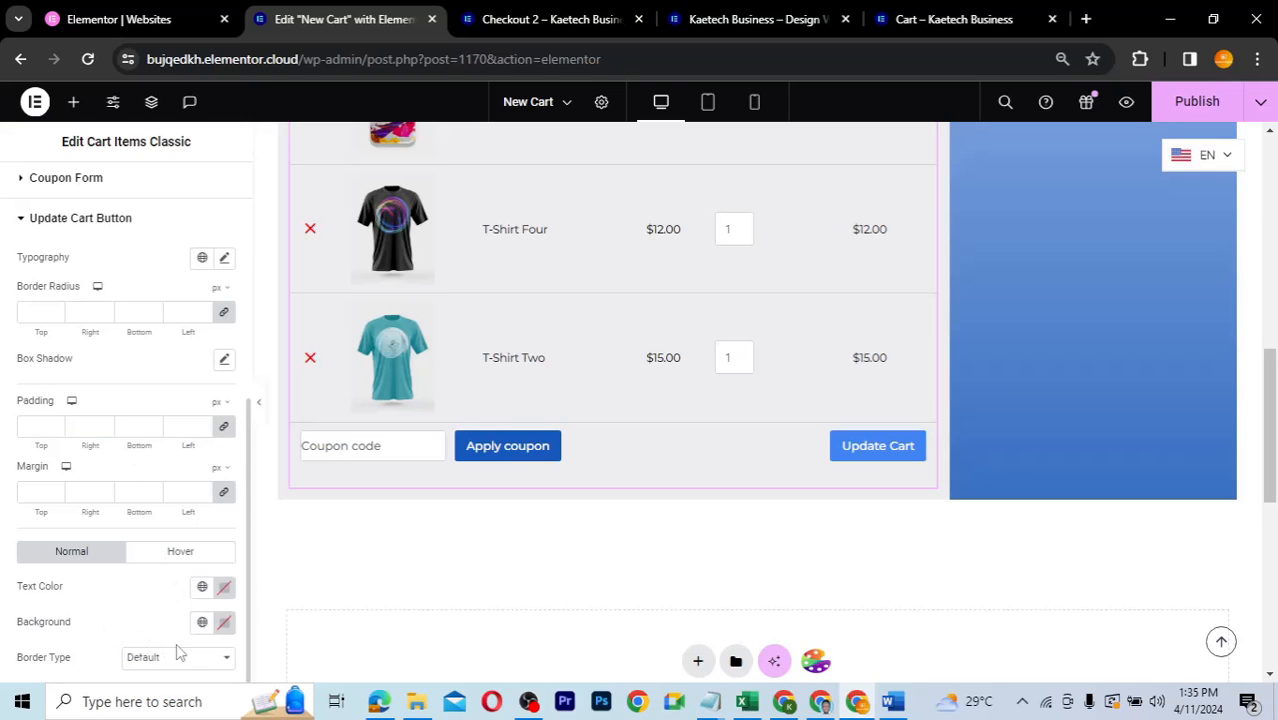
click(225, 588)
drag(155, 396, 102, 352)
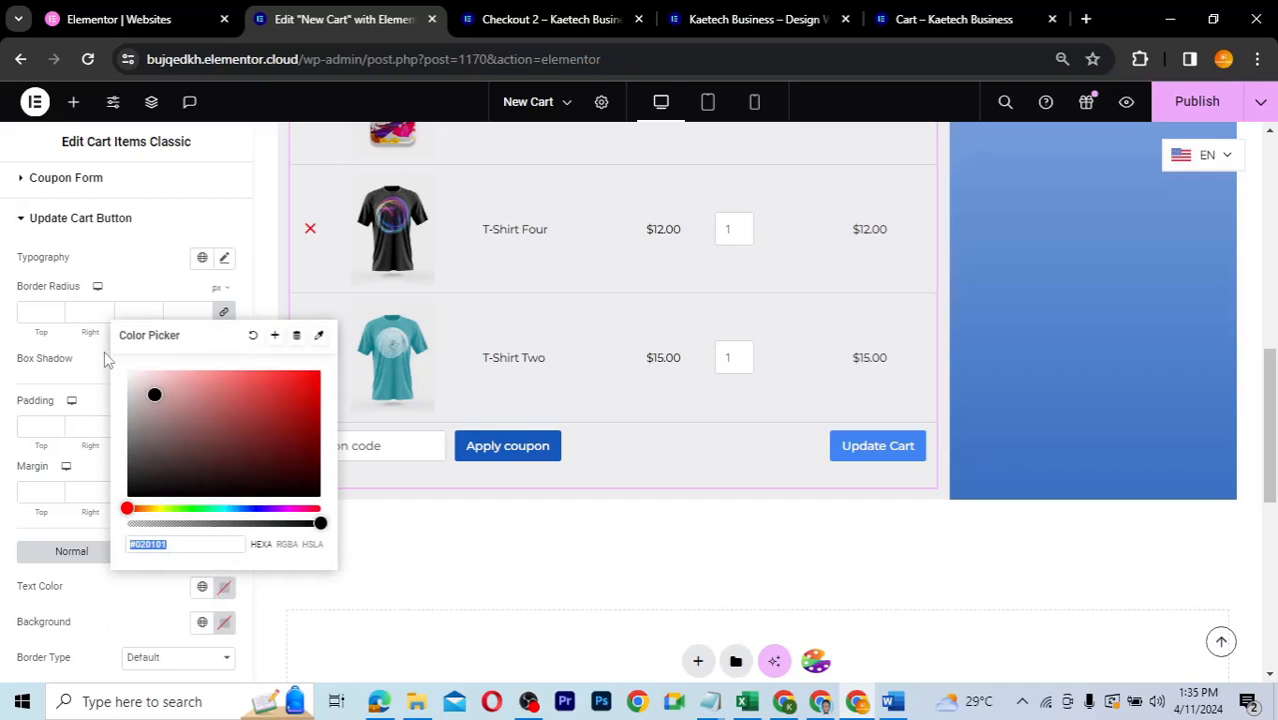
click(203, 622)
click(101, 583)
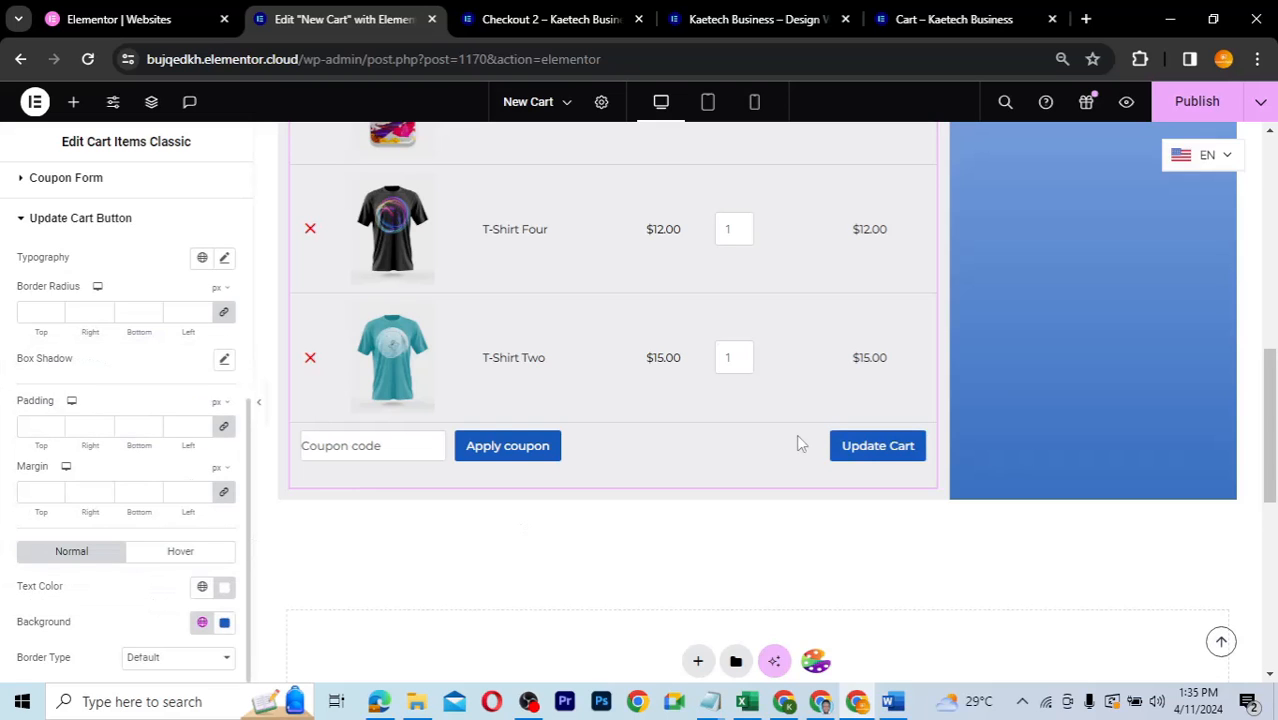
scroll(799, 443, up, 3)
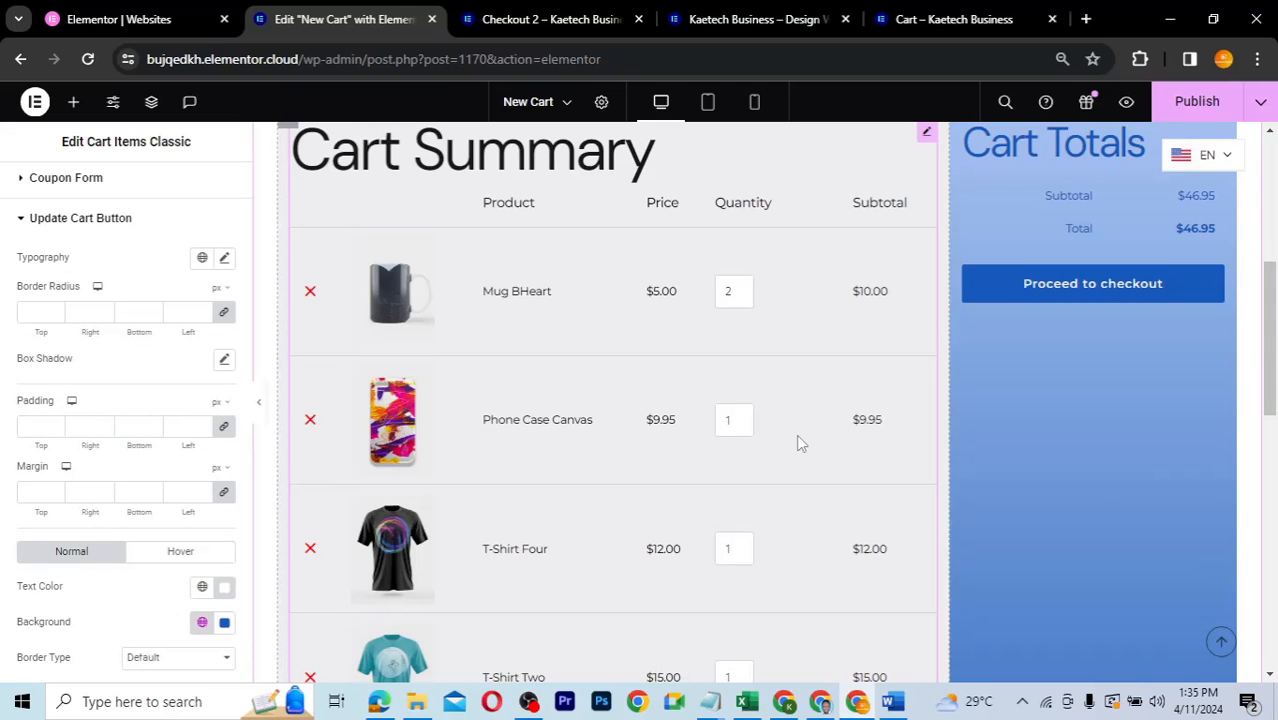
scroll(799, 443, up, 1)
scroll(799, 443, down, 1)
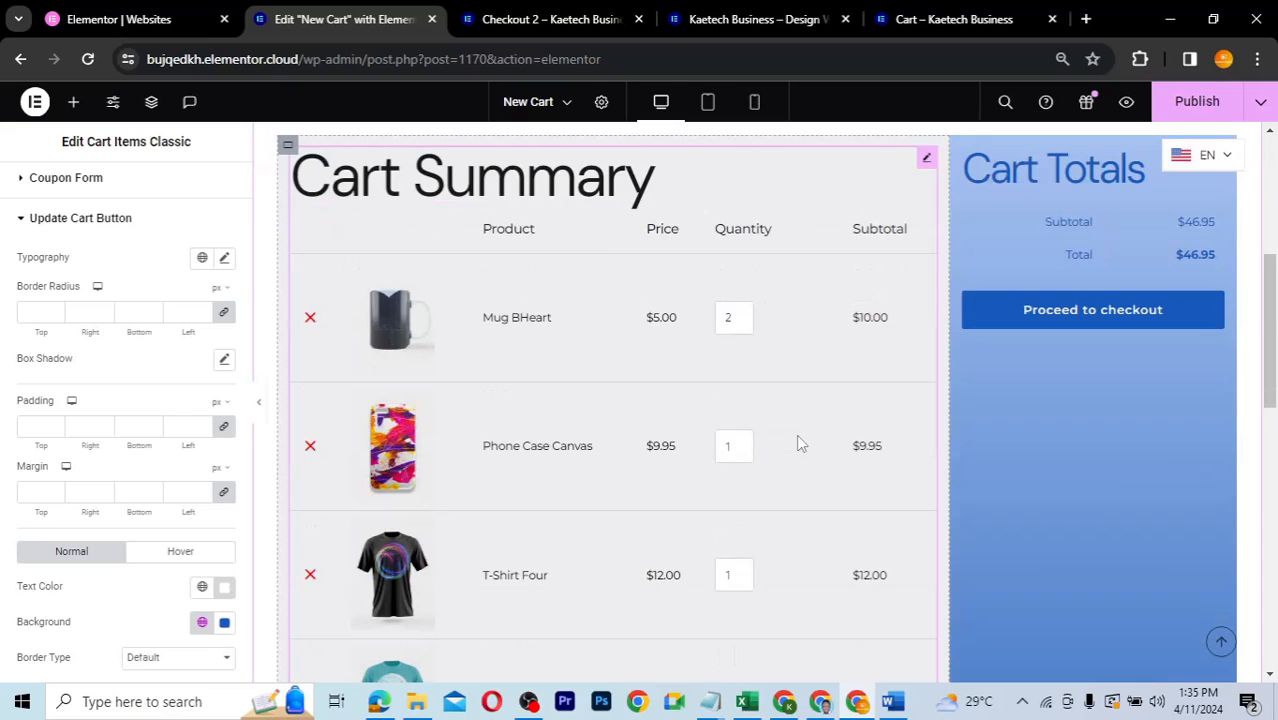
scroll(1183, 391, up, 1)
scroll(1183, 393, up, 1)
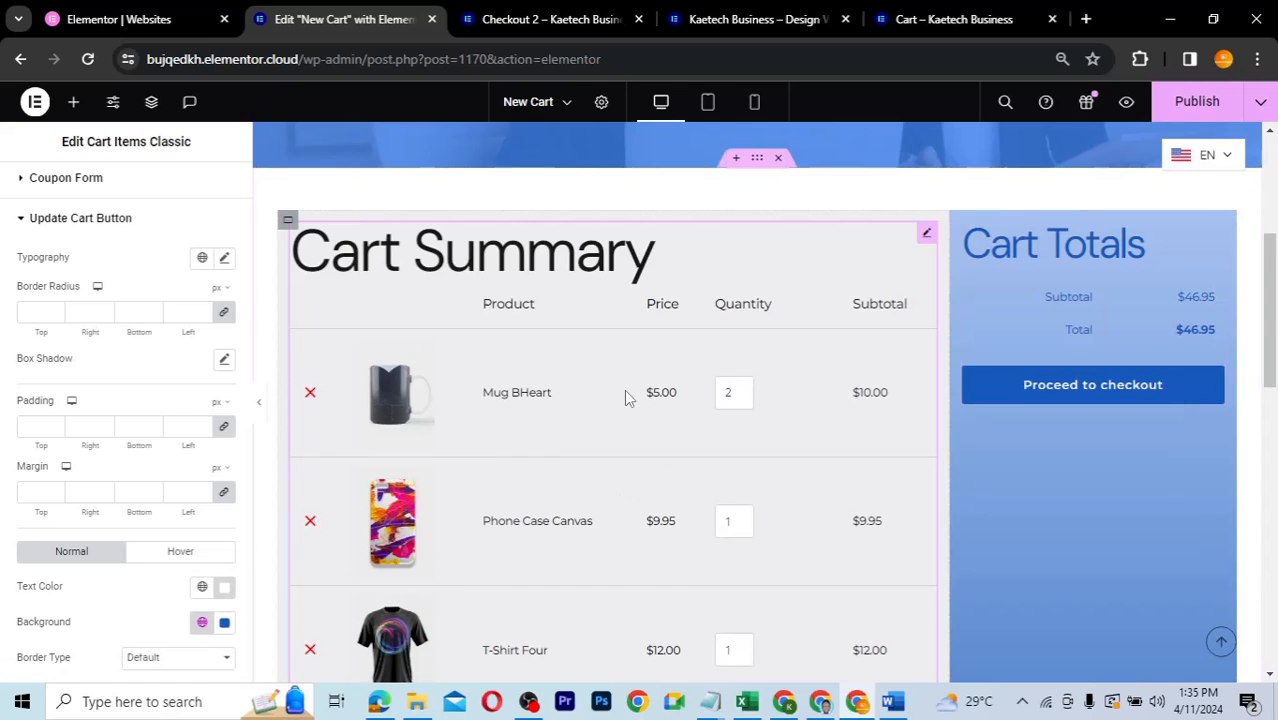
- Publish the cart page and switch the editor to Tablet view
click(1200, 103)
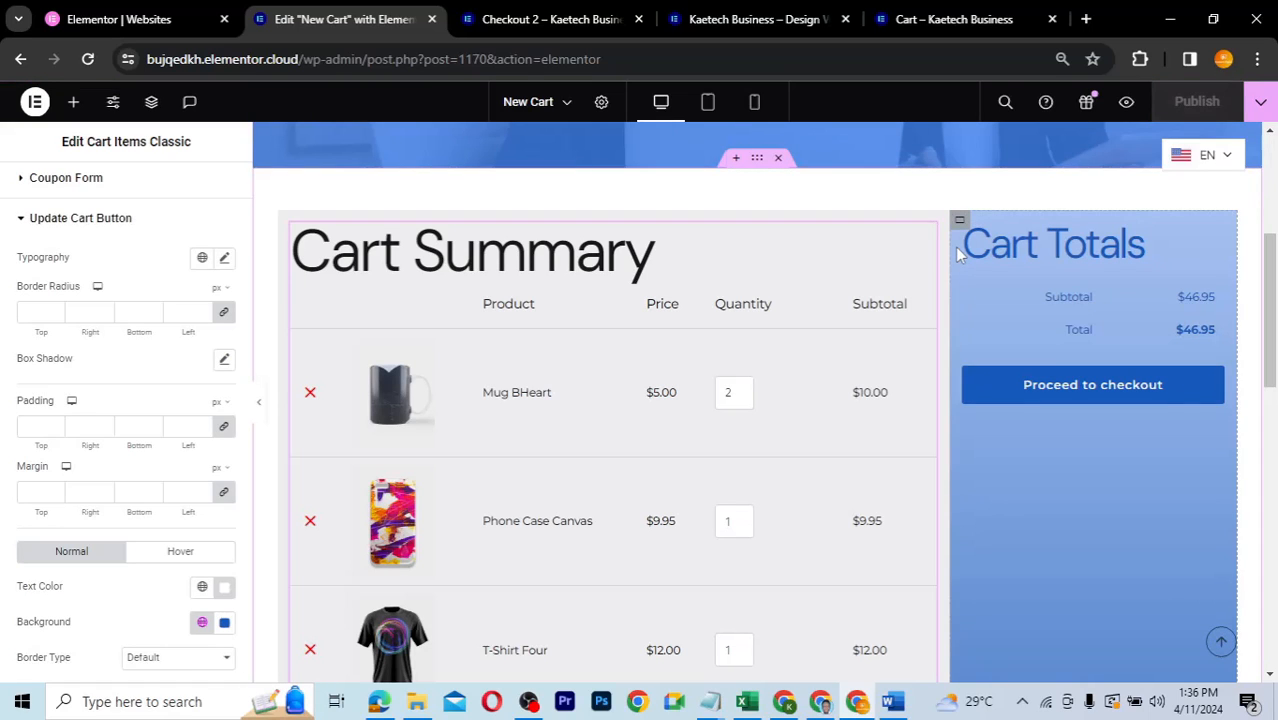
click(707, 101)
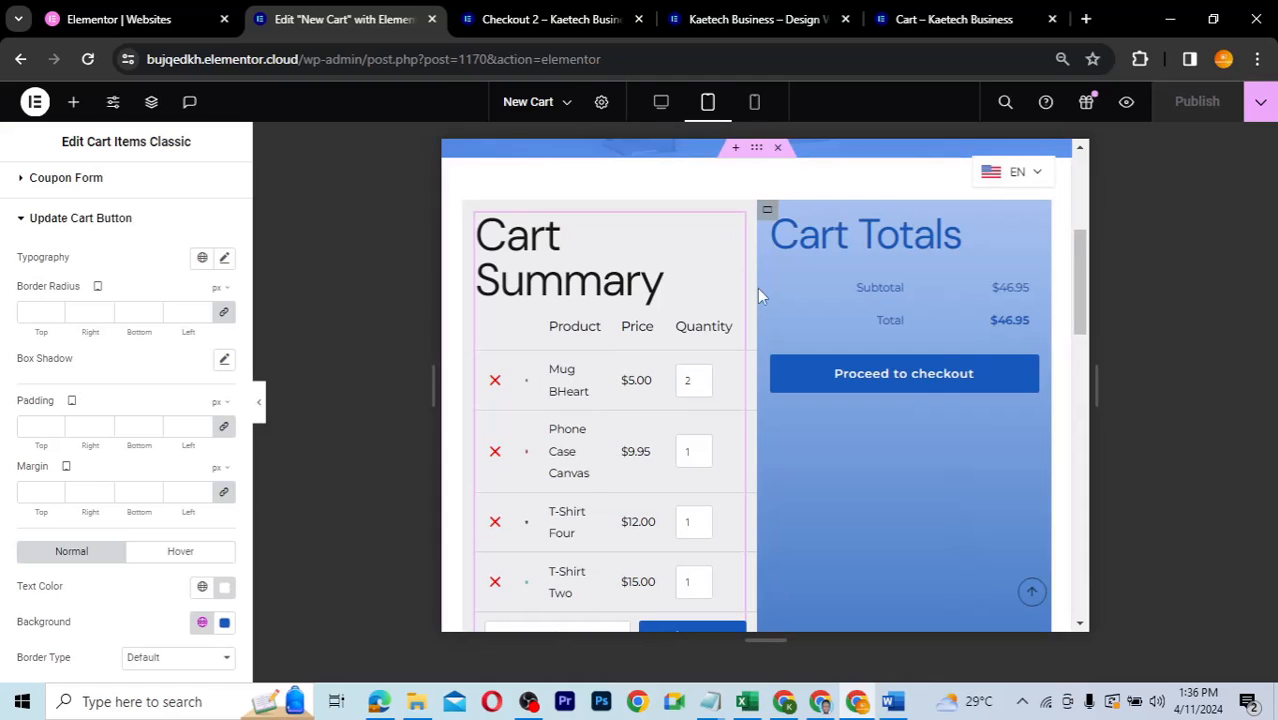
scroll(770, 380, down, 1)
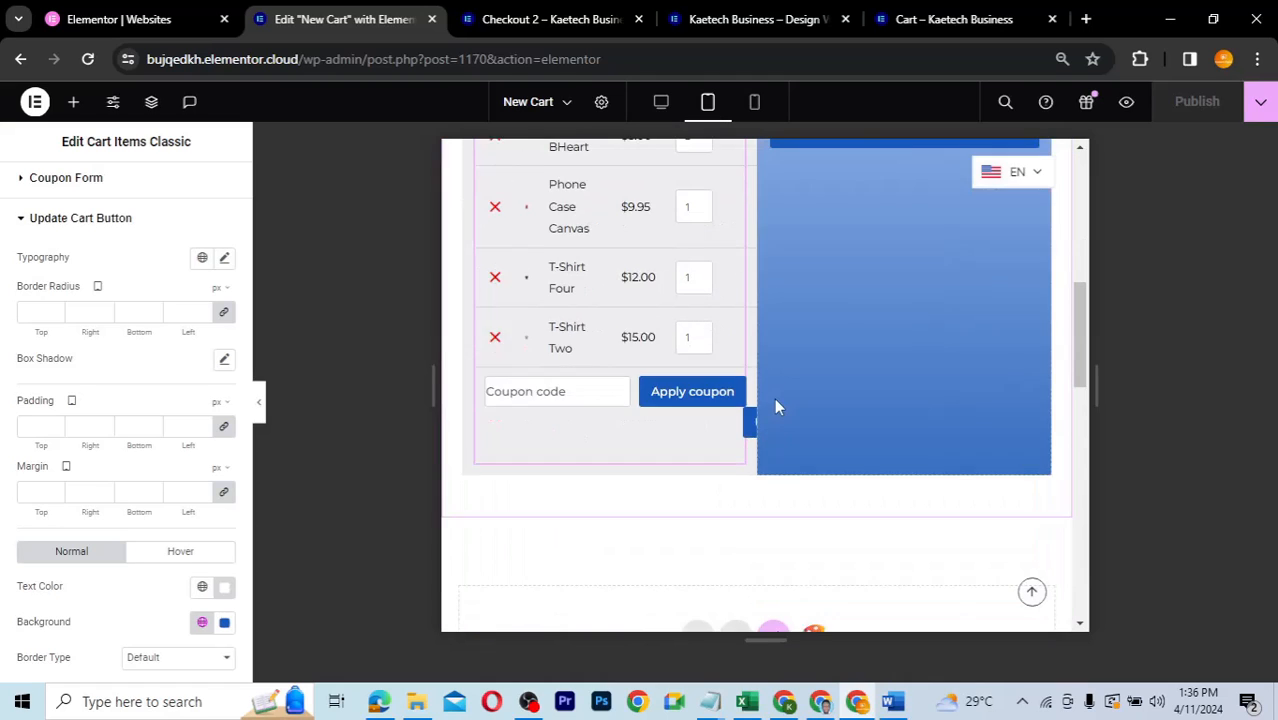
scroll(776, 402, down, 1)
scroll(776, 405, up, 2)
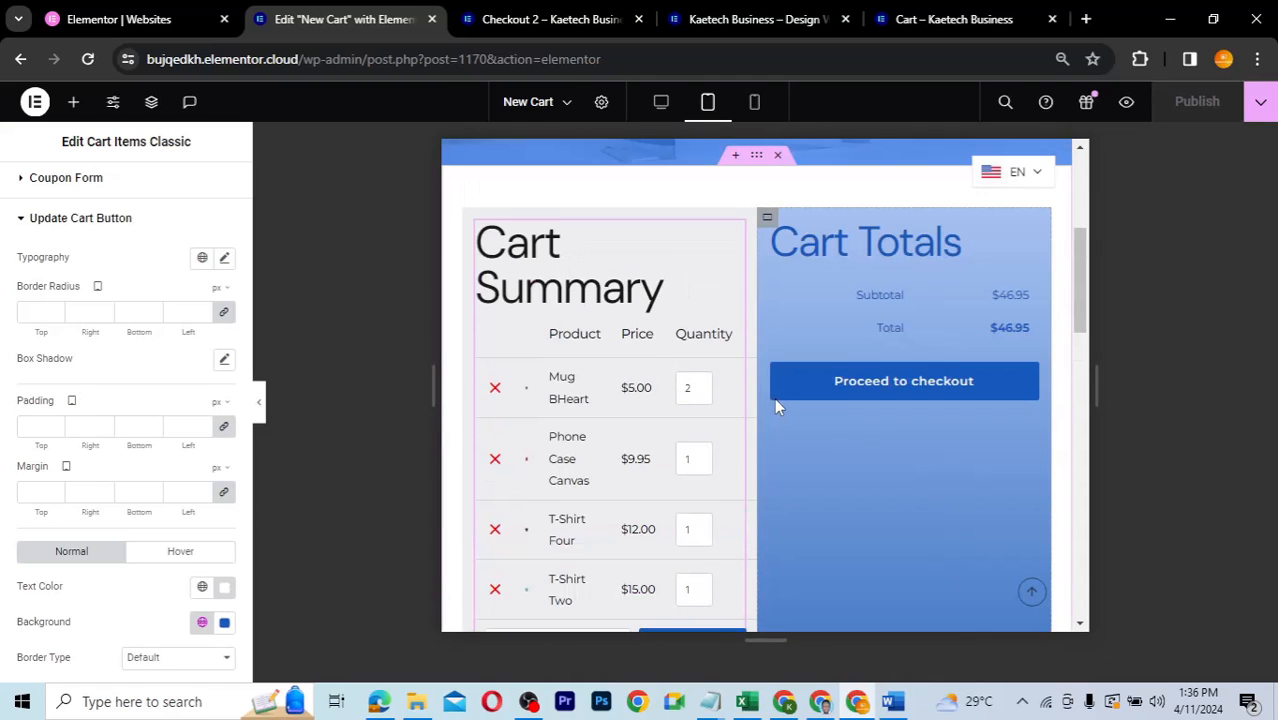
scroll(776, 402, up, 1)
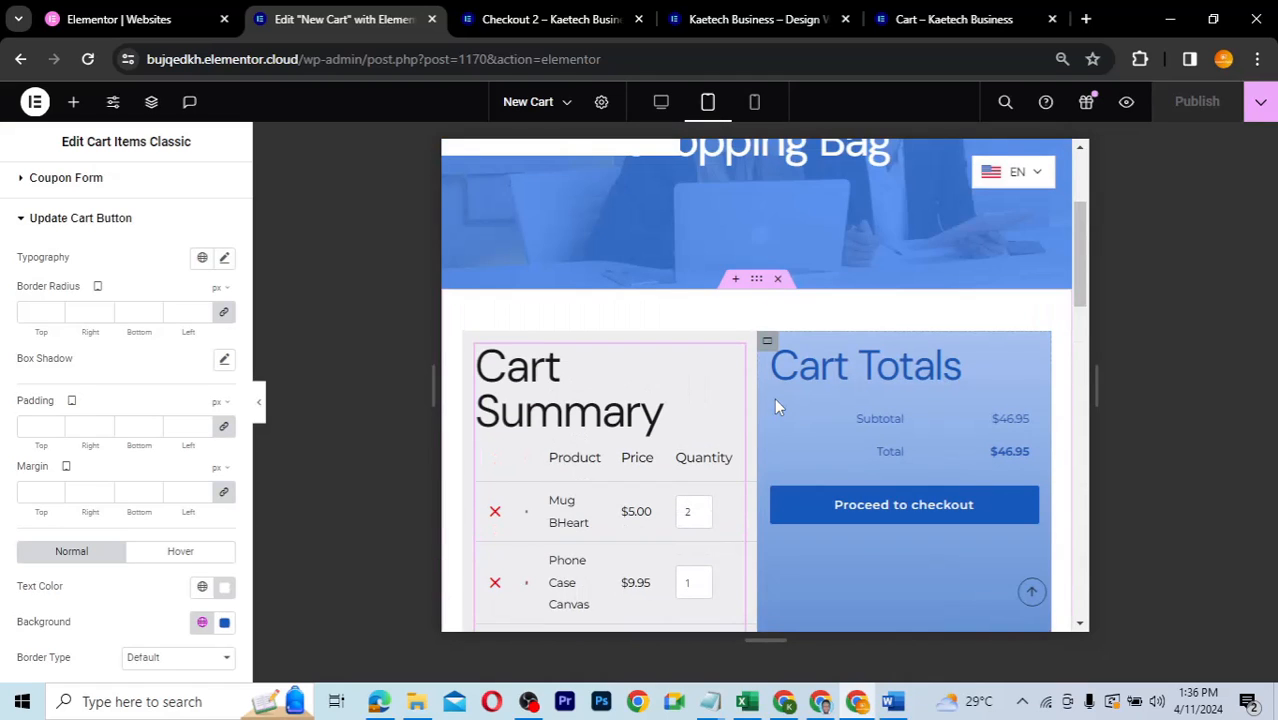
- Set the parent container's tablet Direction to Column - vertical, stacking Cart Totals below the items
click(757, 287)
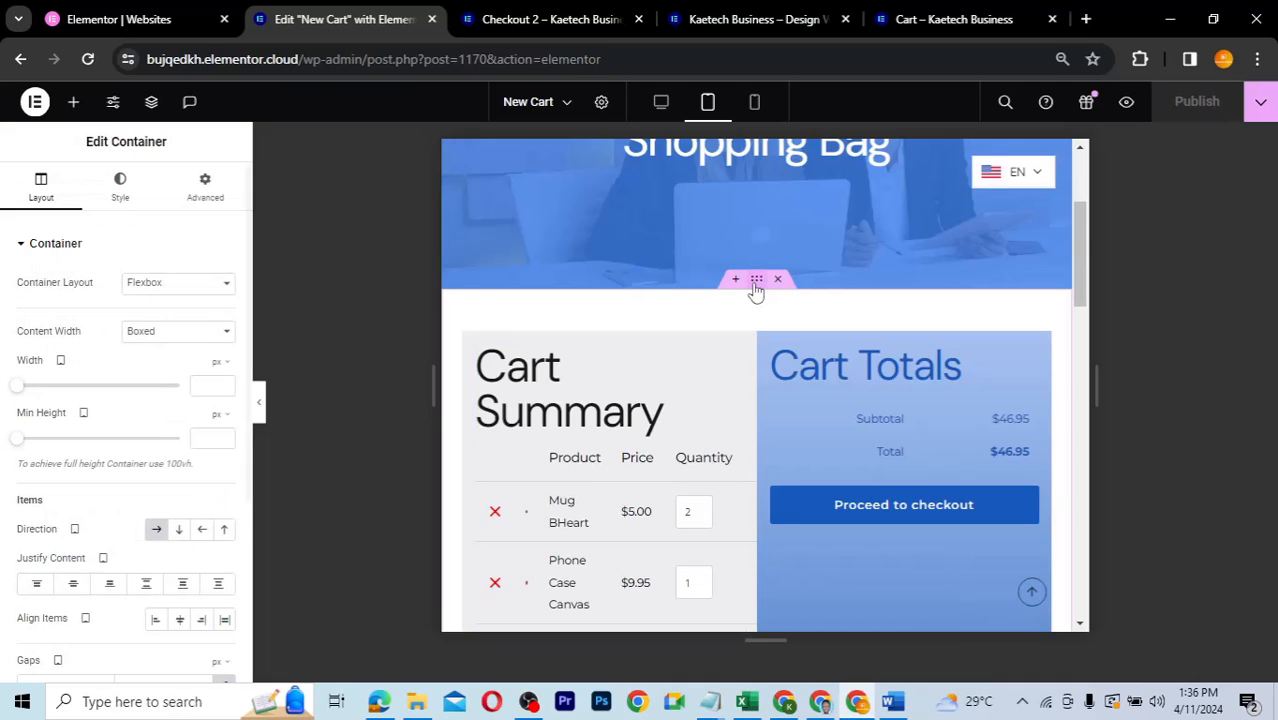
click(180, 535)
scroll(660, 444, down, 10)
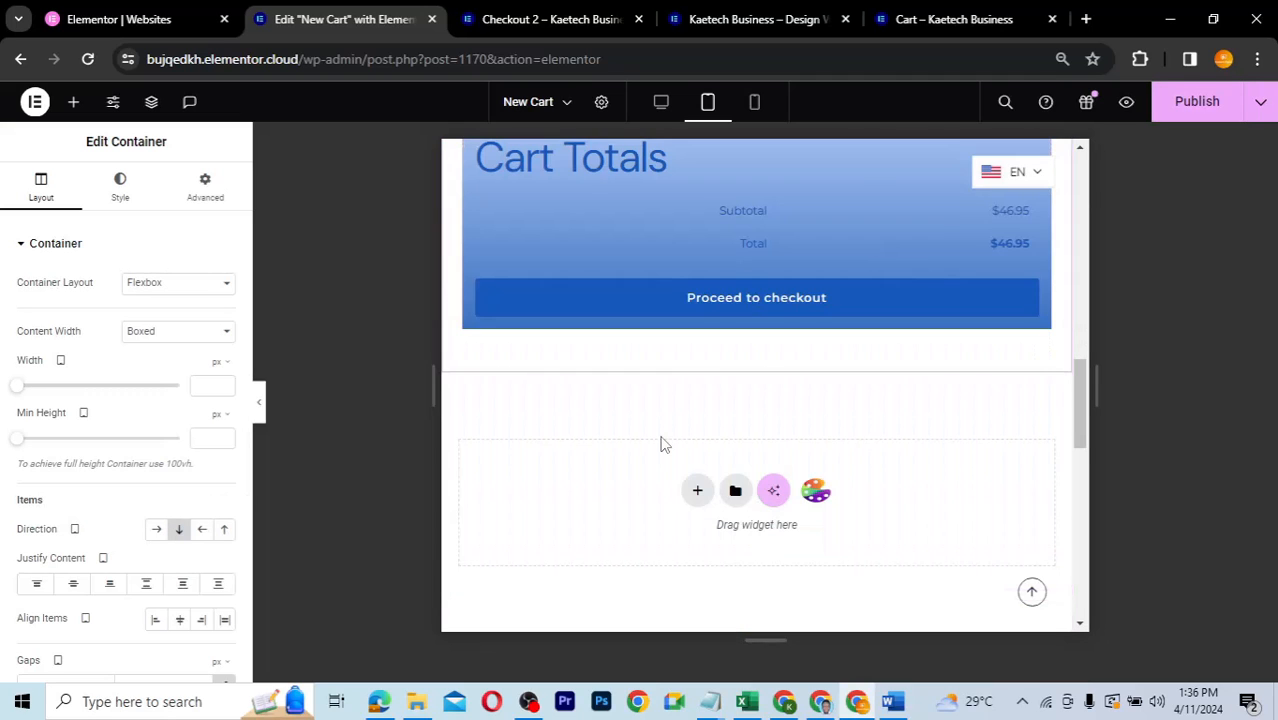
scroll(902, 360, up, 2)
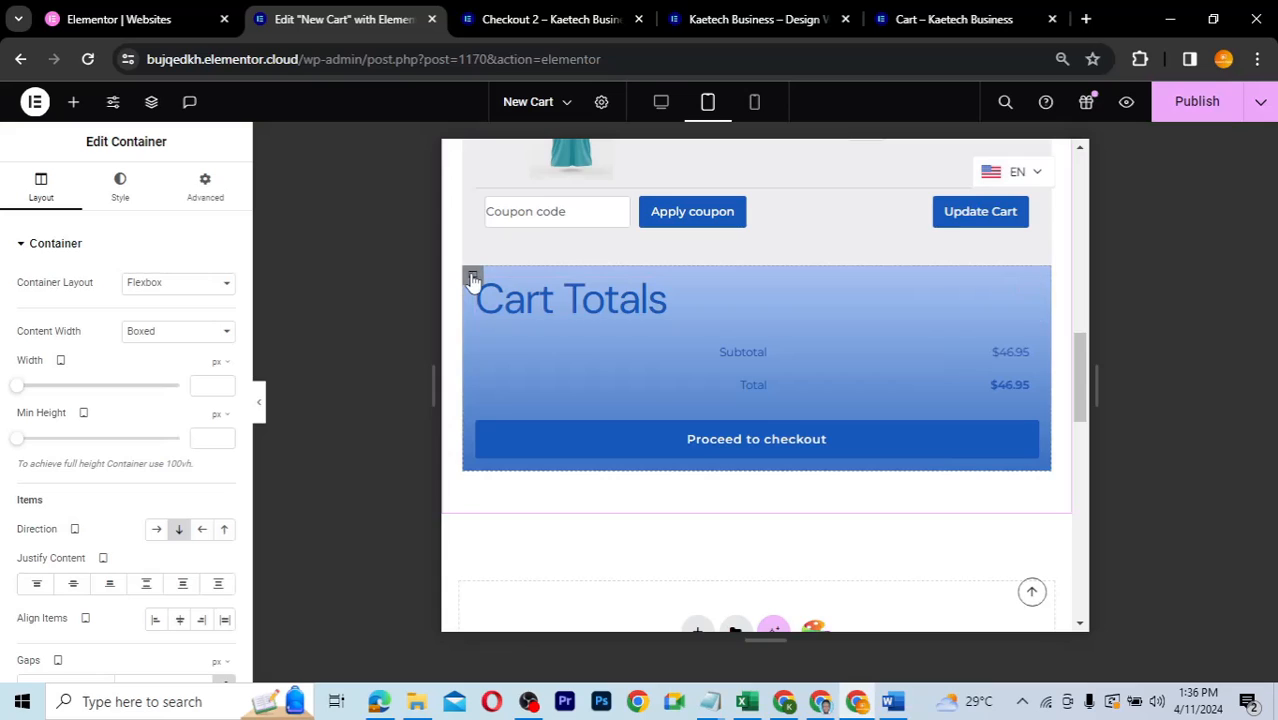
- Change the Cart Totals gradient's second colour to a light lavender
click(120, 190)
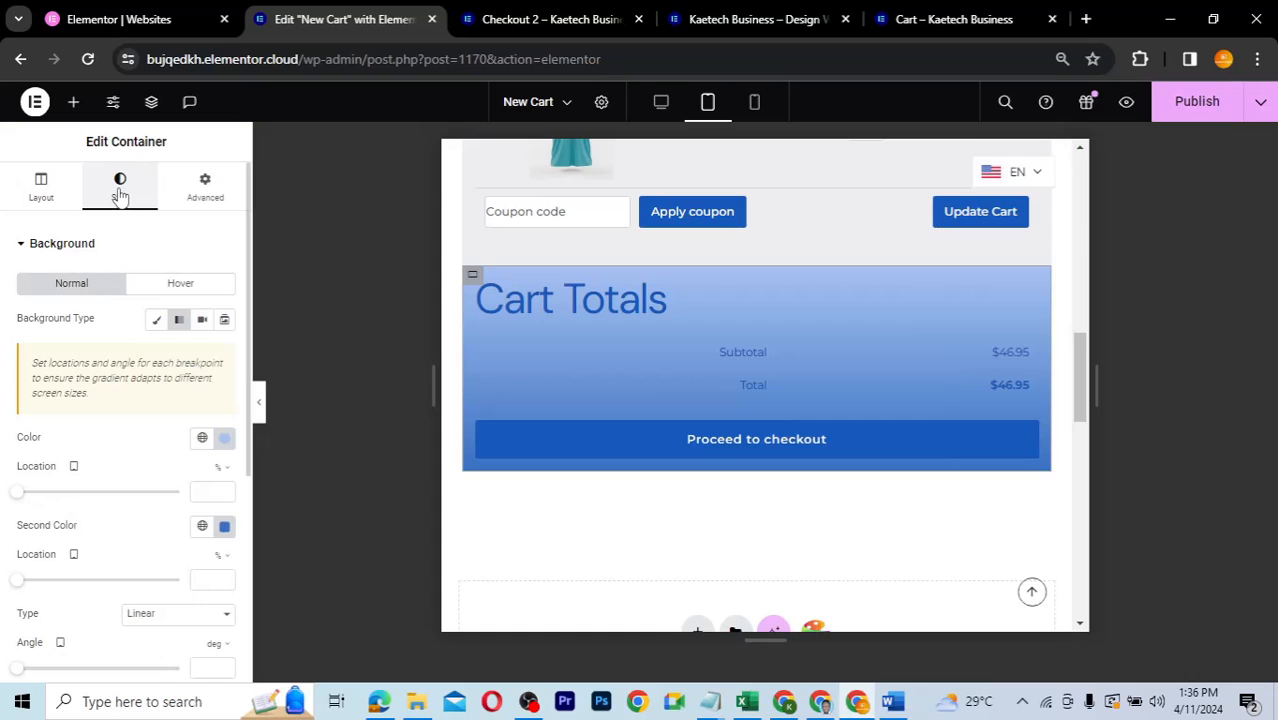
scroll(171, 491, down, 2)
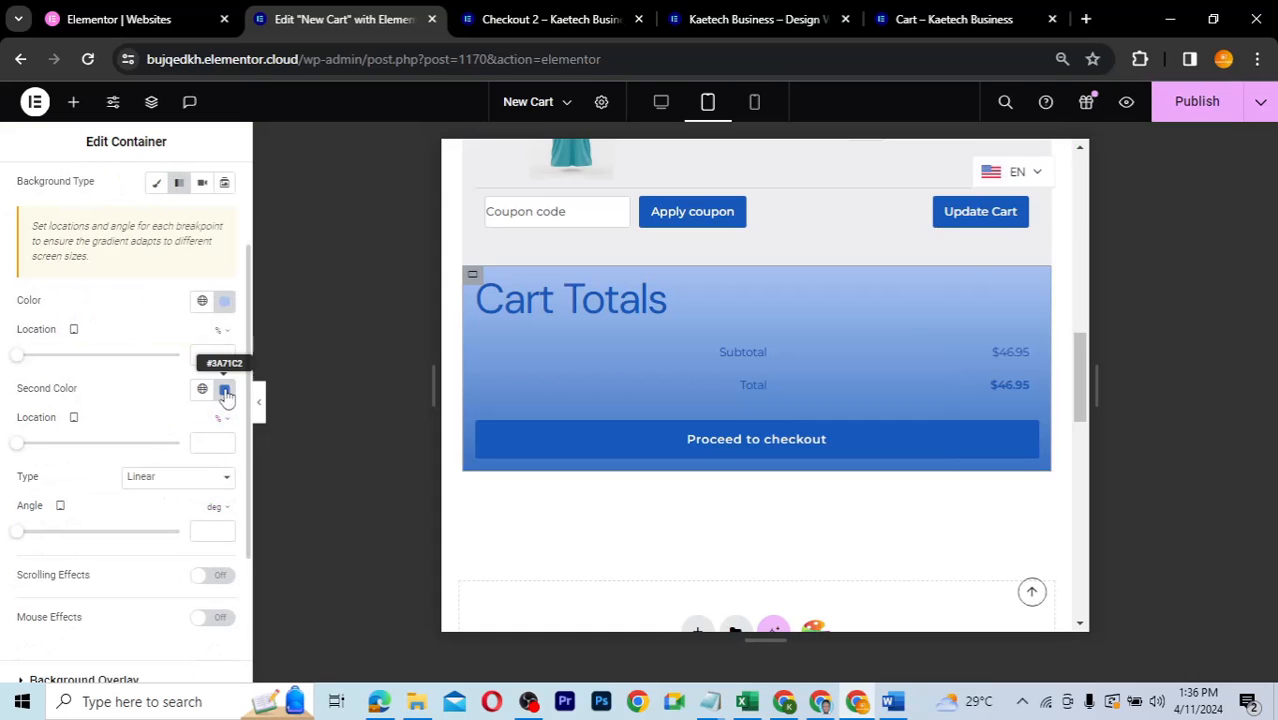
click(225, 391)
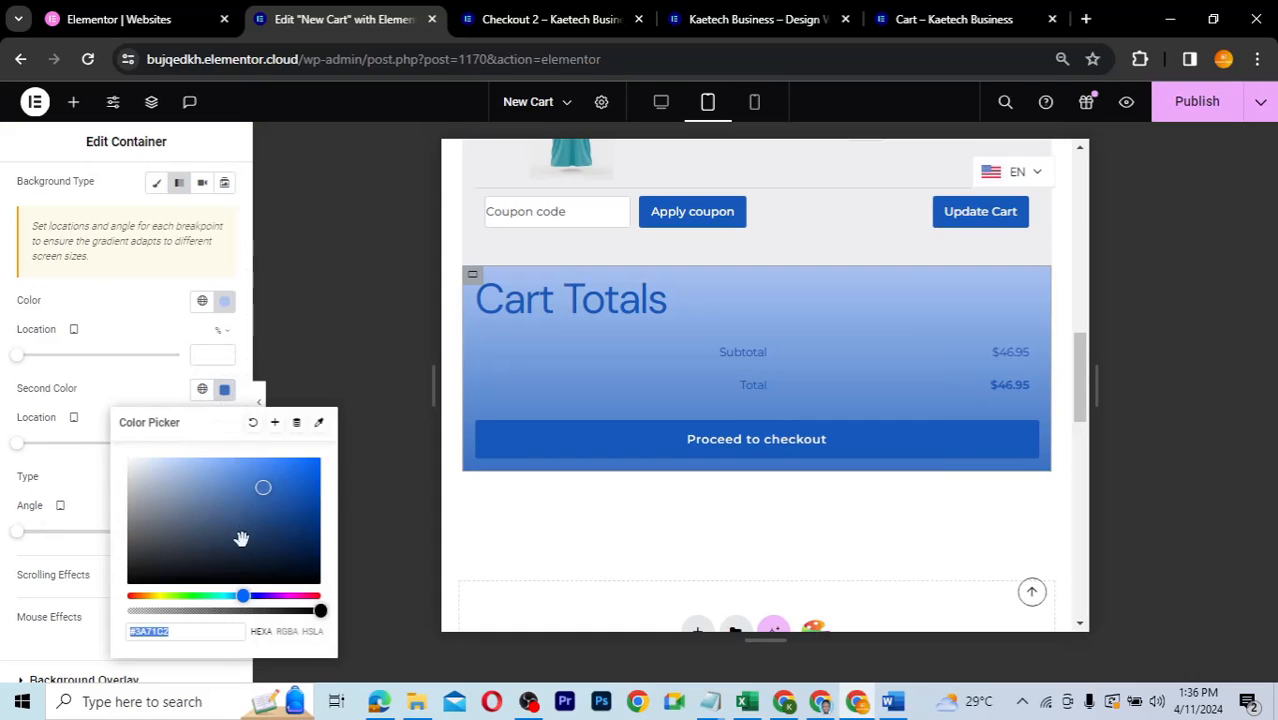
drag(244, 597, 266, 596)
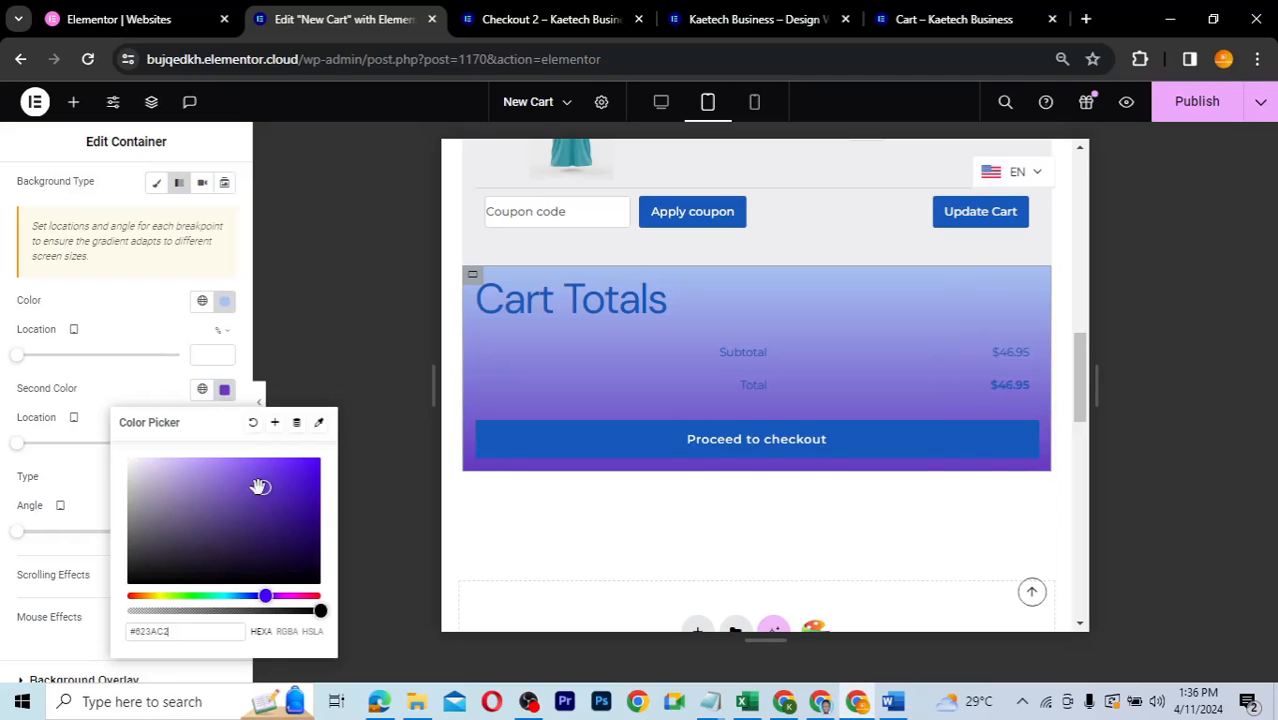
click(230, 467)
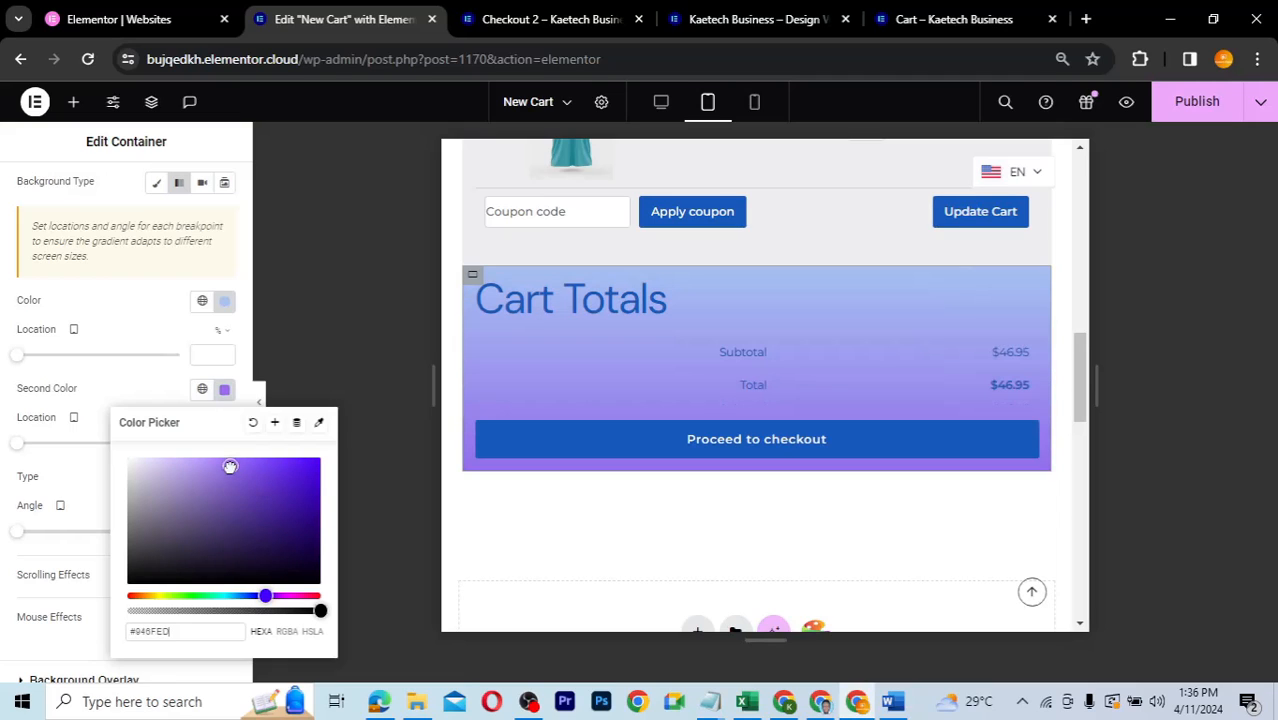
drag(230, 467, 208, 460)
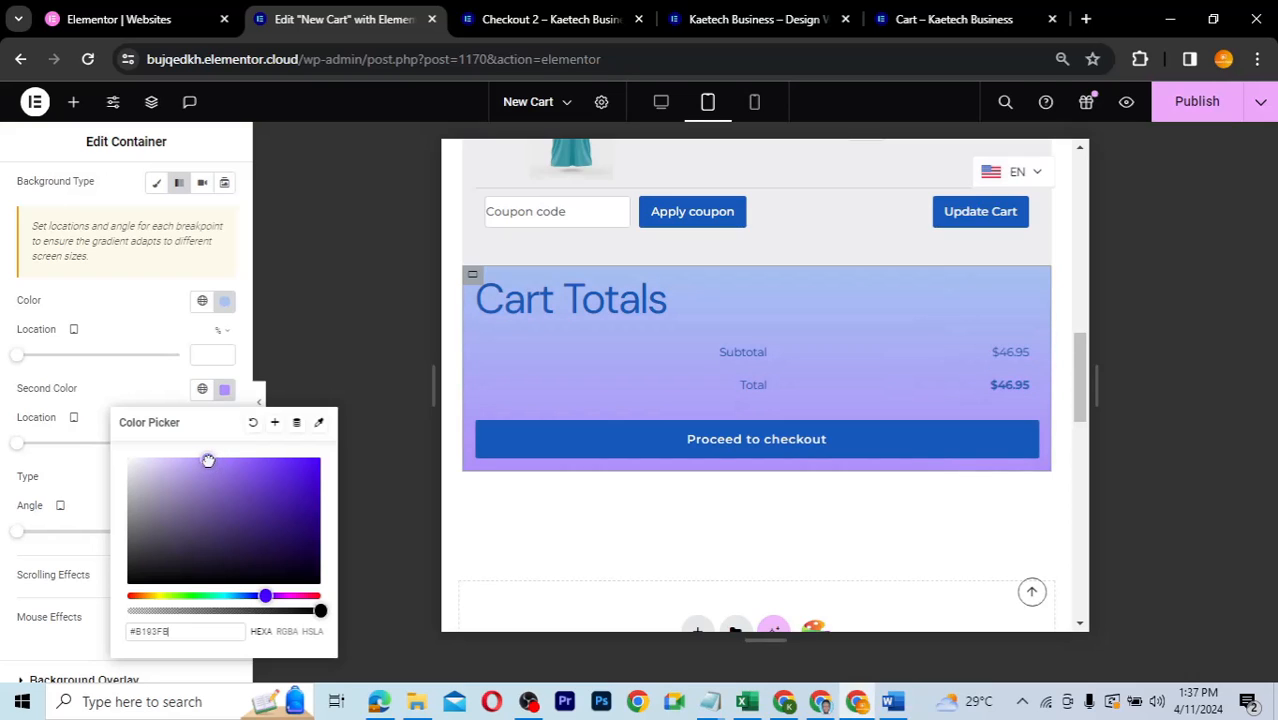
click(155, 393)
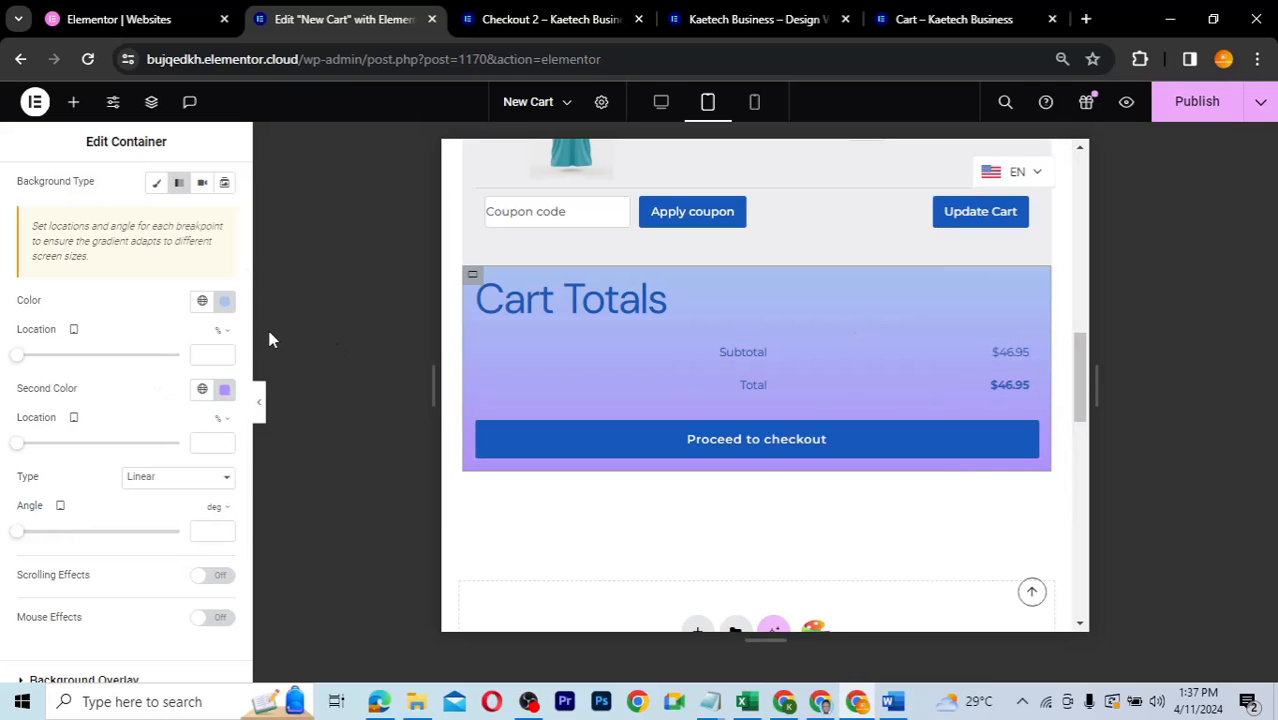
- Change the gradient's first colour to light cyan #A8DEF3
click(226, 303)
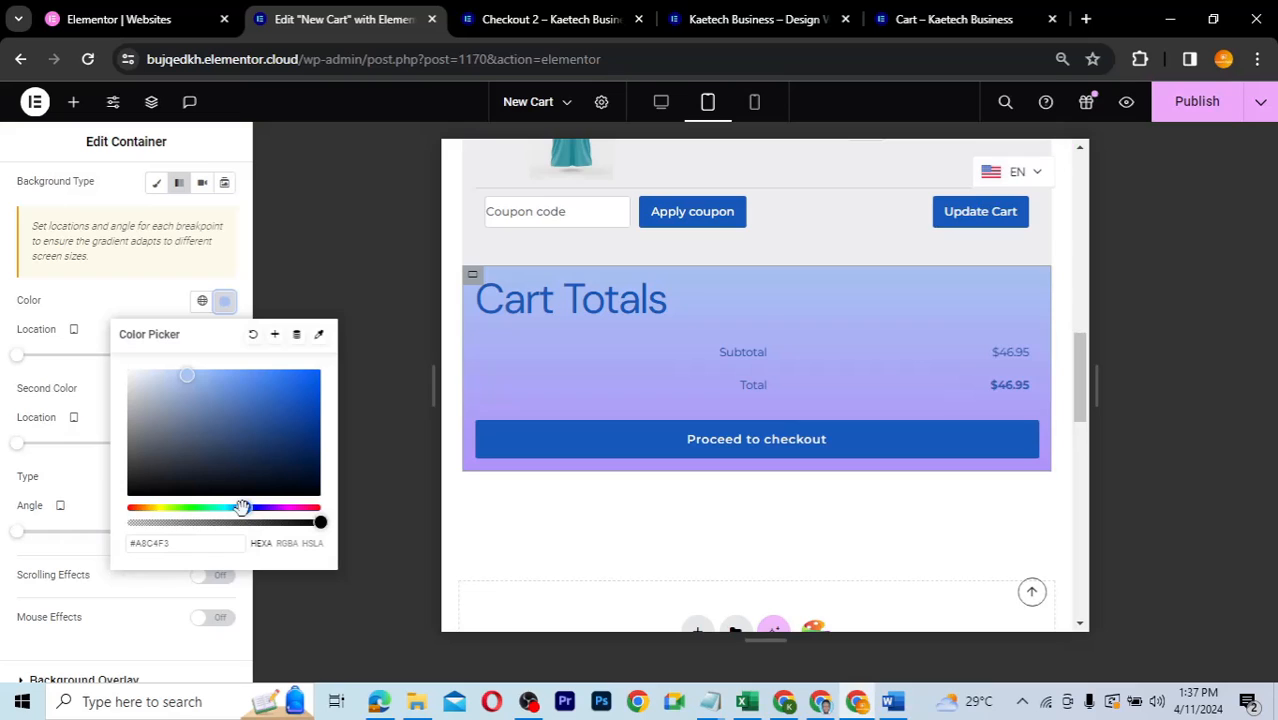
drag(242, 507, 233, 509)
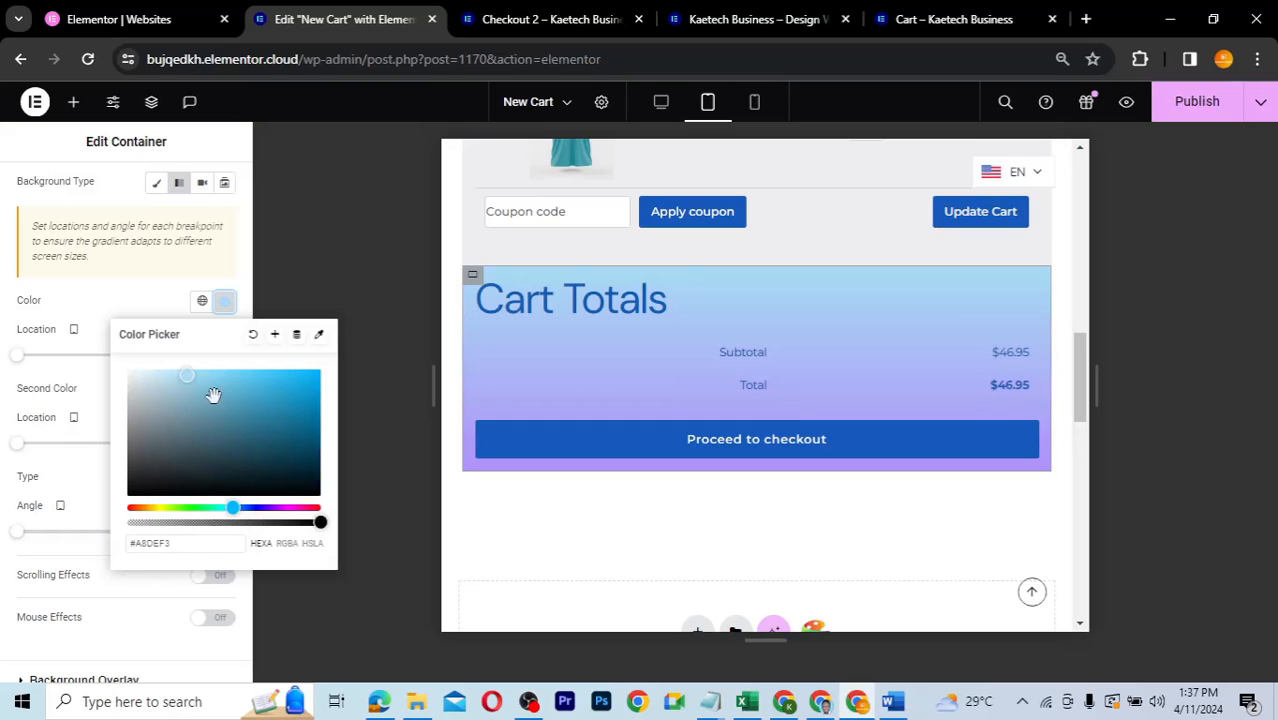
click(178, 295)
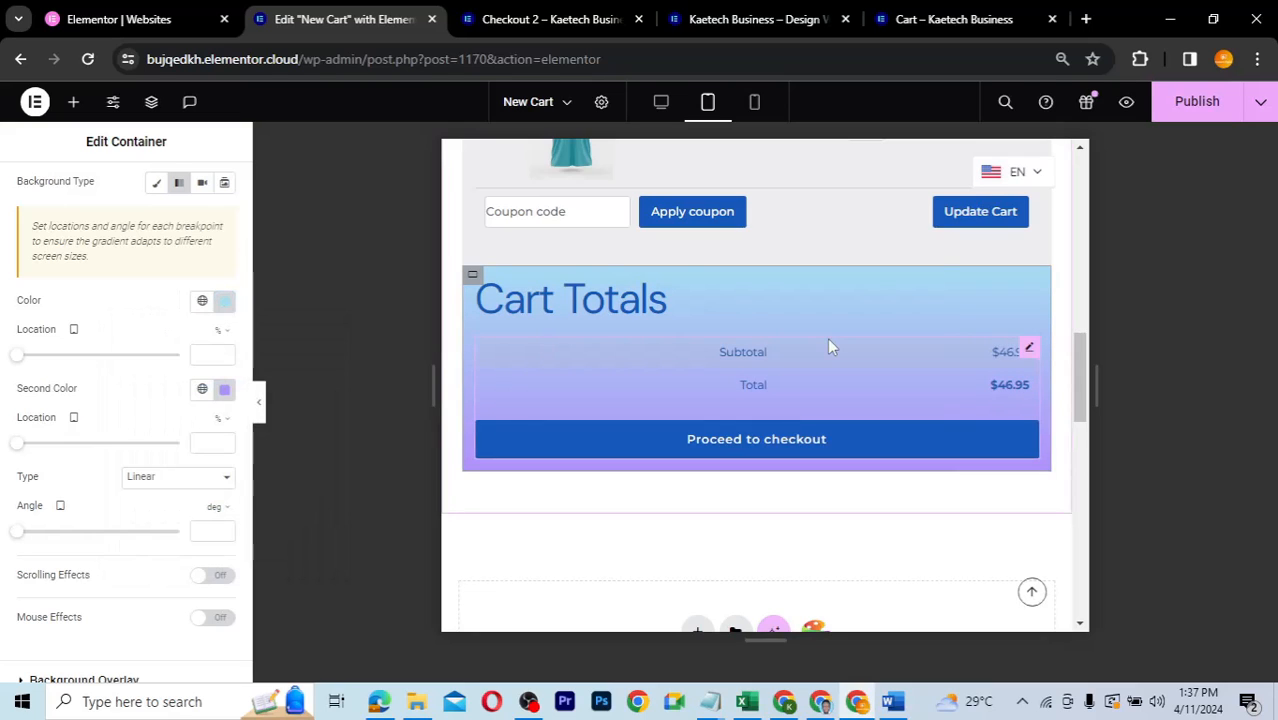
scroll(827, 345, up, 1)
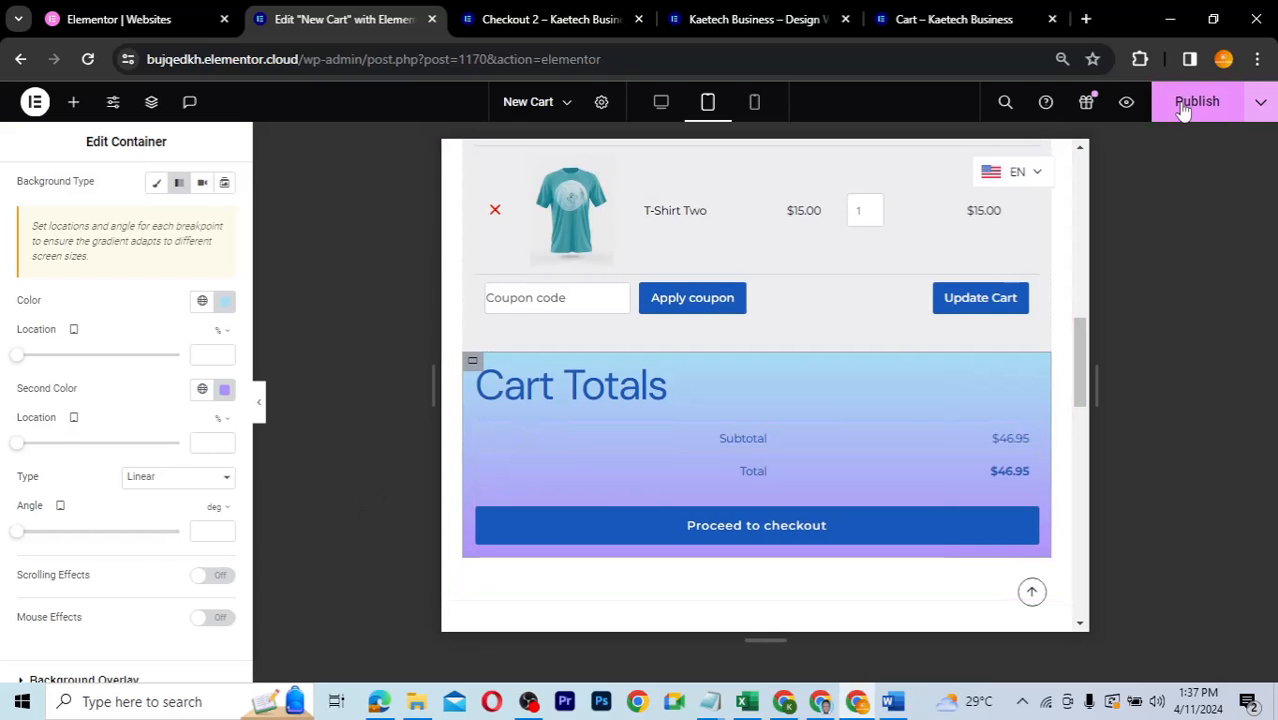
key(ctrl+s)
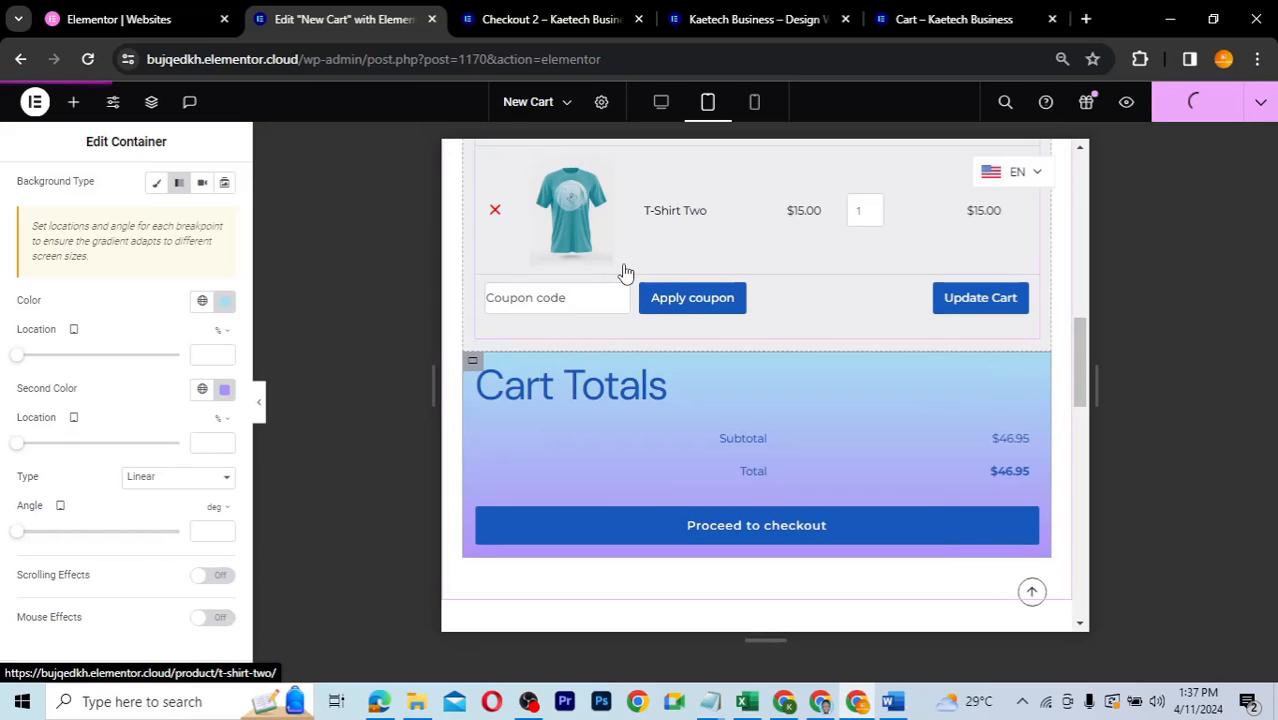
click(757, 104)
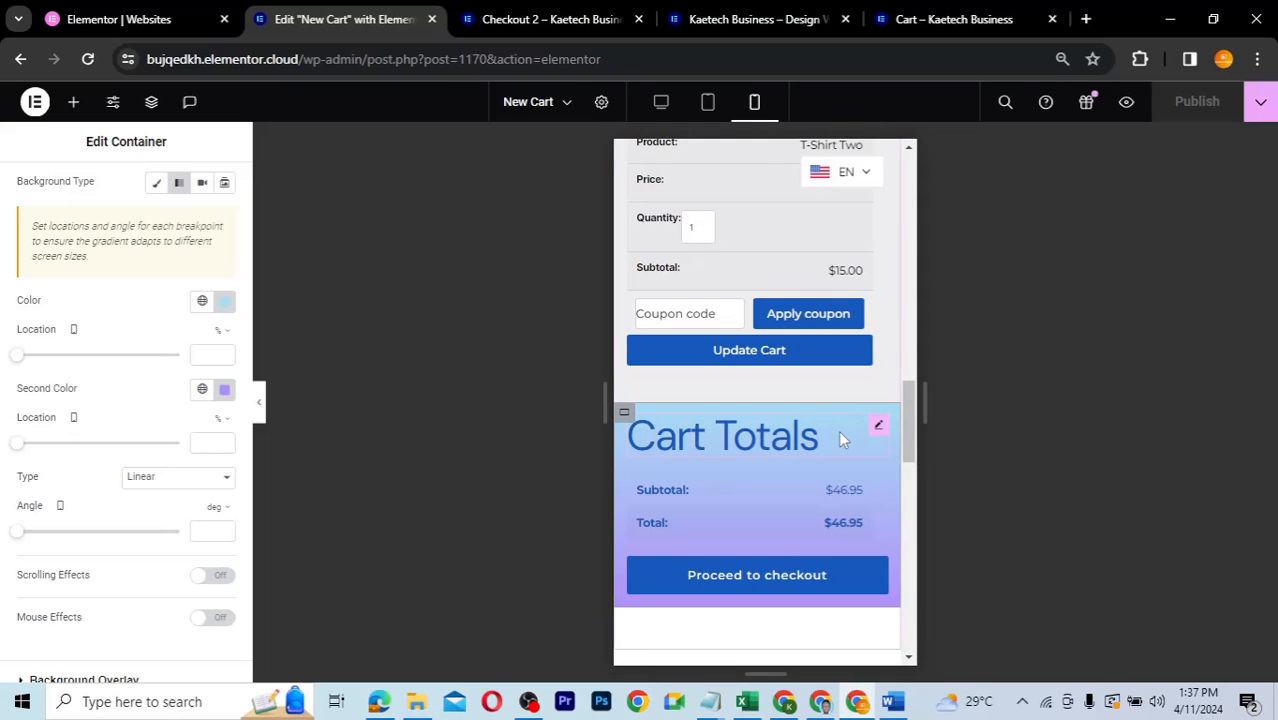
scroll(840, 438, up, 2)
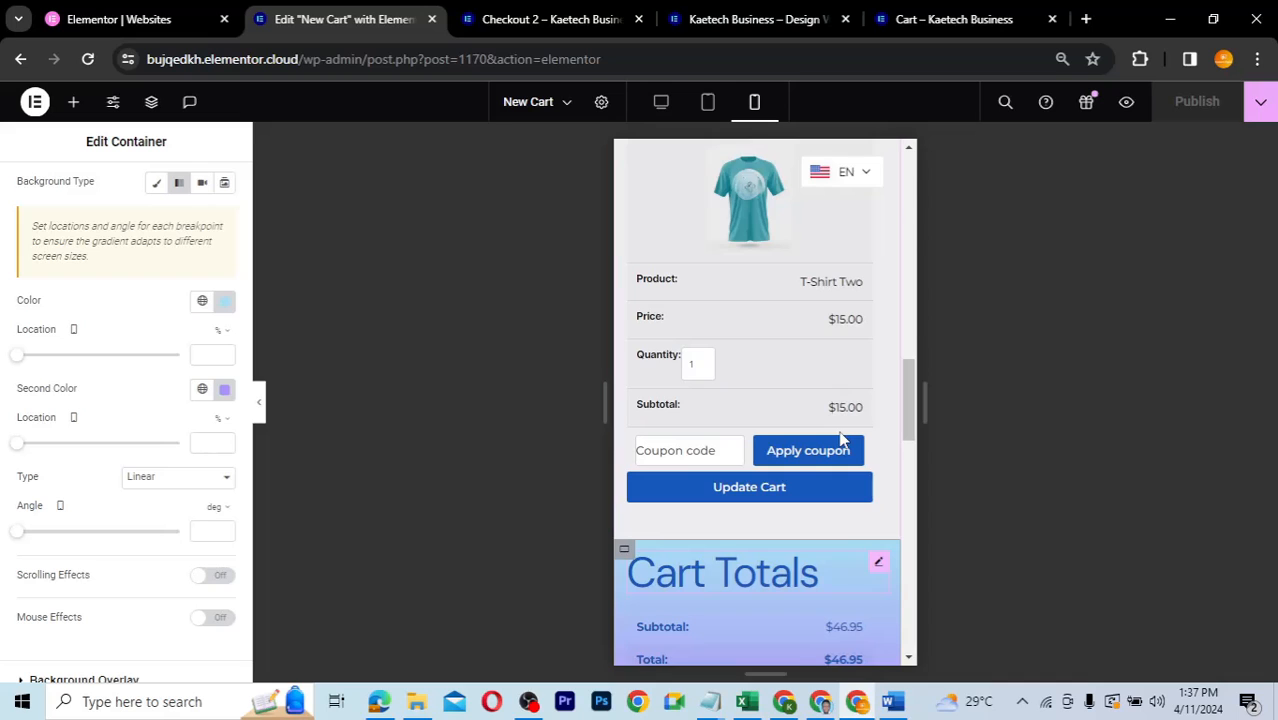
scroll(840, 438, down, 3)
scroll(840, 438, down, 5)
scroll(840, 438, up, 5)
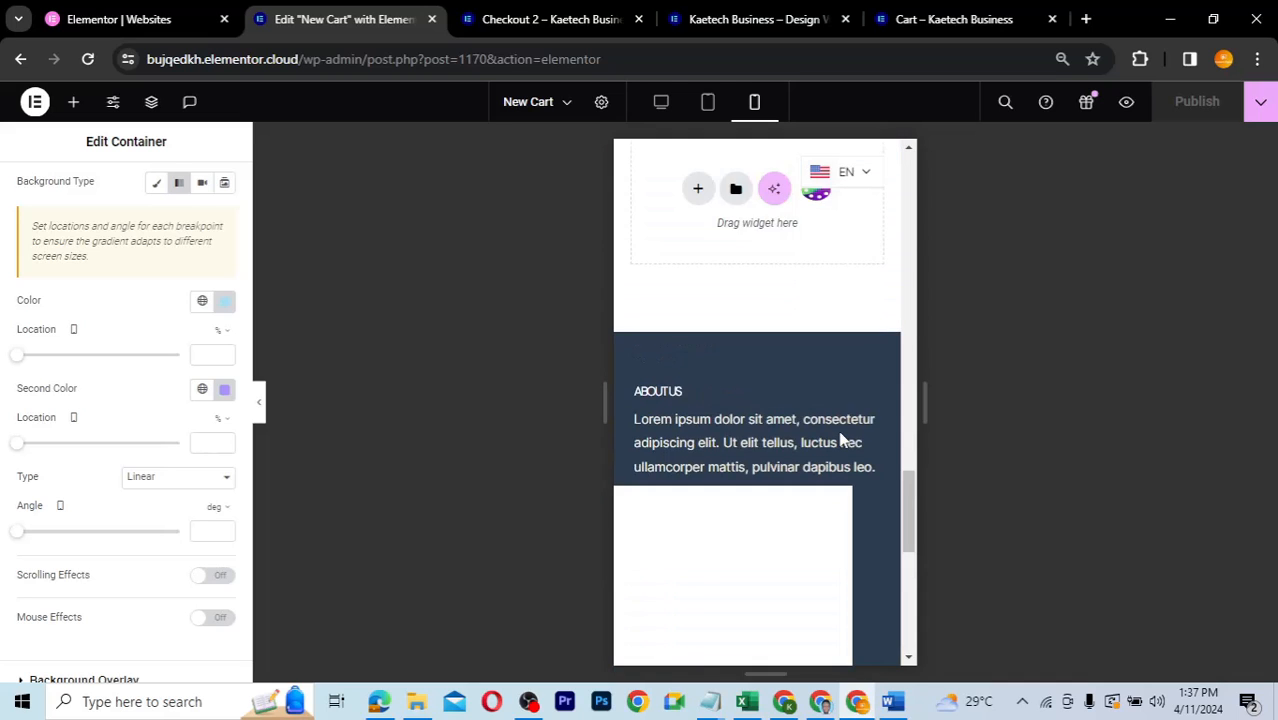
scroll(840, 438, up, 10)
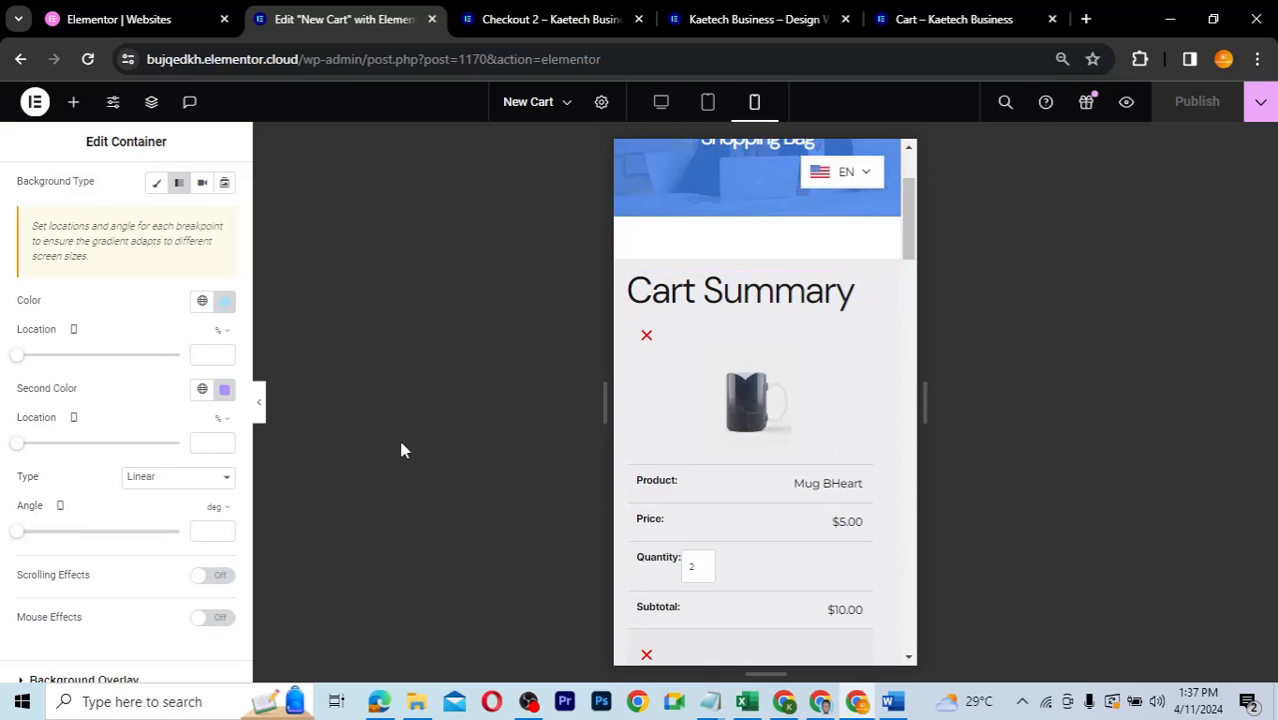
scroll(816, 305, down, 3)
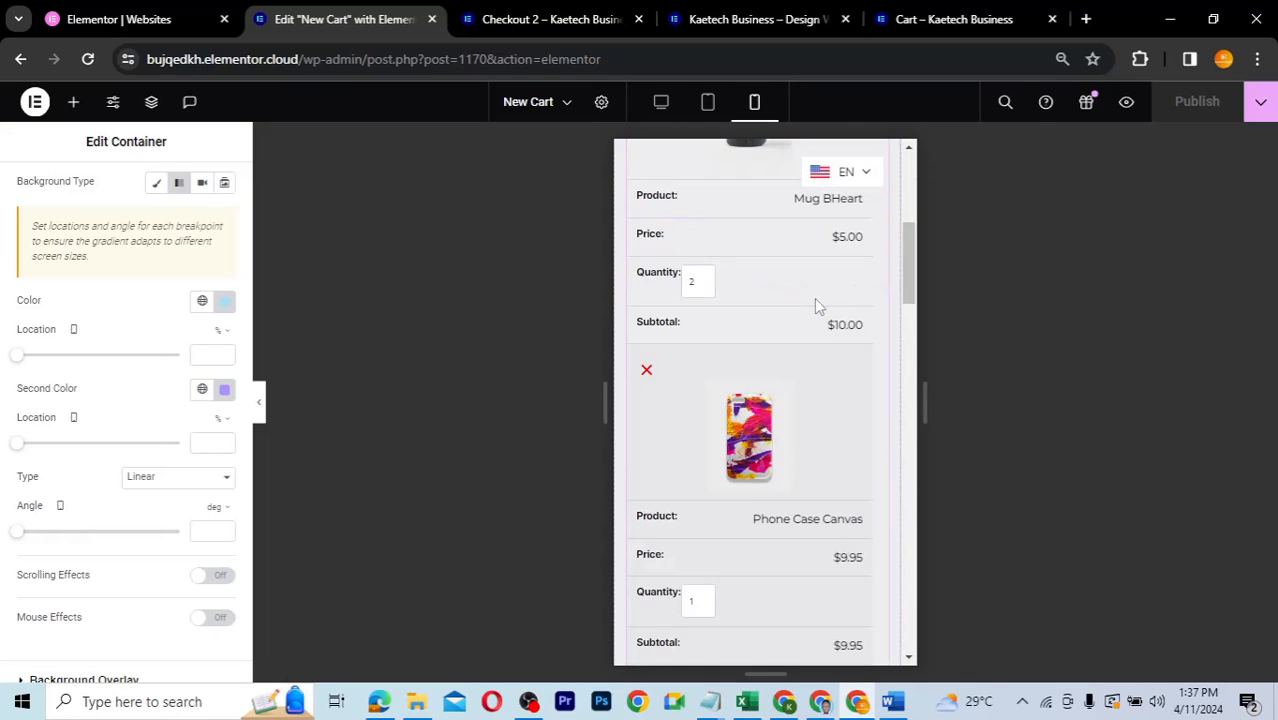
scroll(815, 305, down, 8)
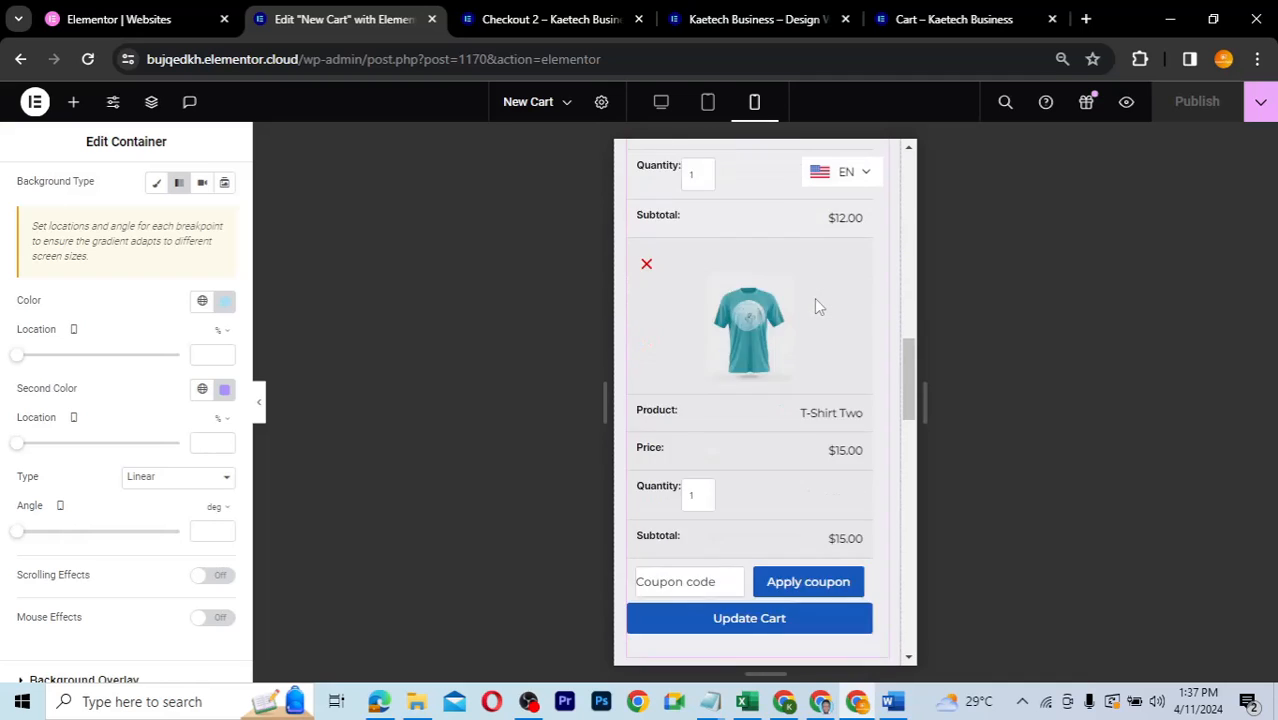
scroll(816, 305, down, 2)
scroll(816, 305, up, 1)
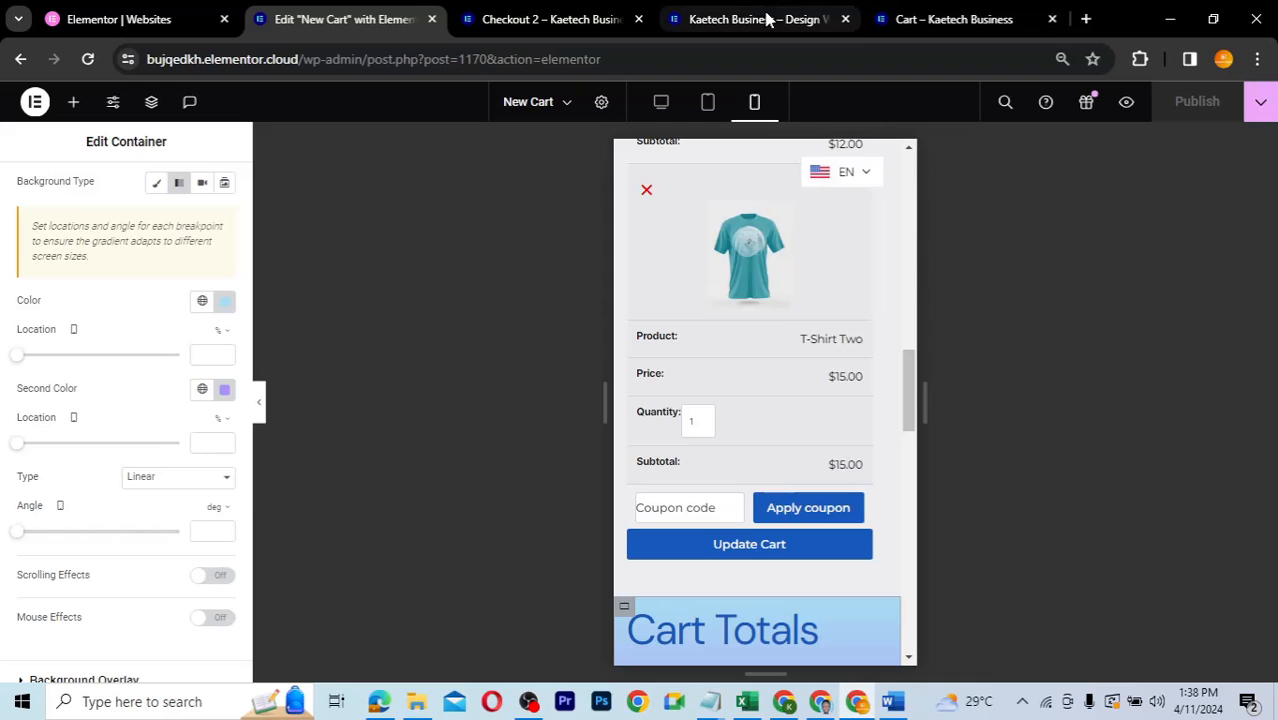
- Reload the live Cart page to check it, then switch to the Checkout 2 tab
click(905, 18)
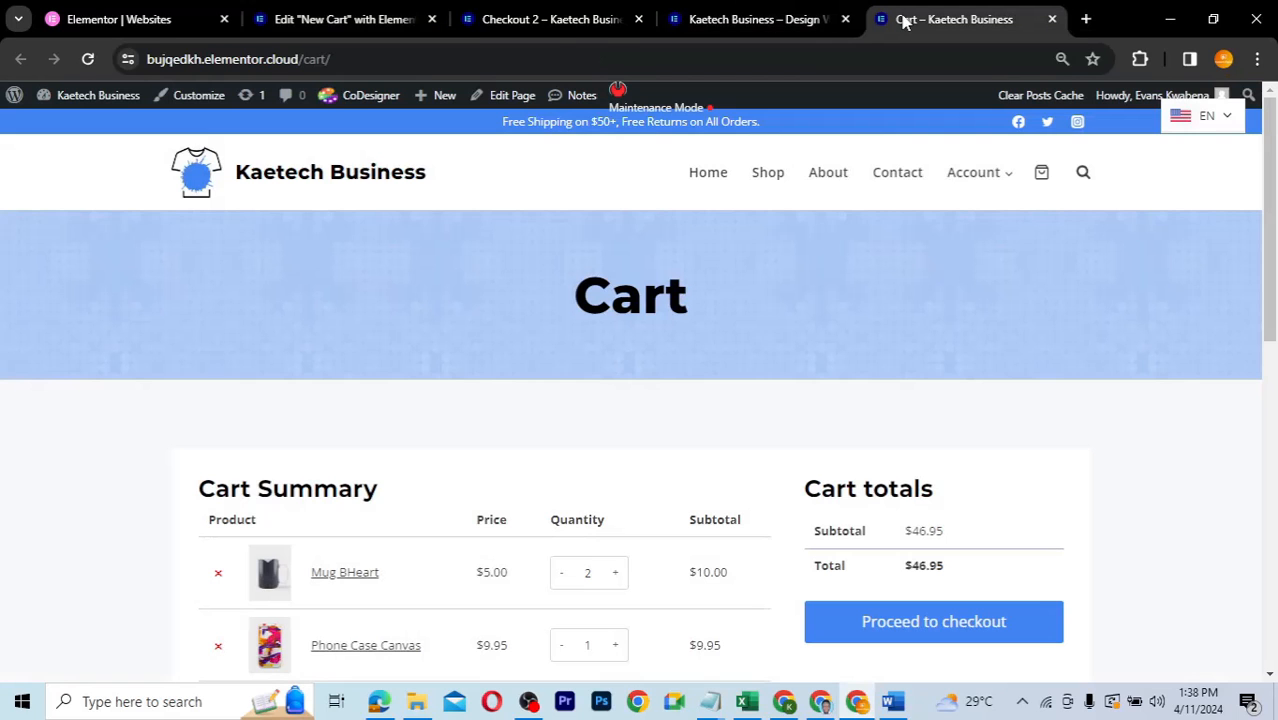
click(88, 59)
click(567, 22)
- Go from the Dashboard to WooCommerce Settings' Advanced page setup
mouse_move(98, 100)
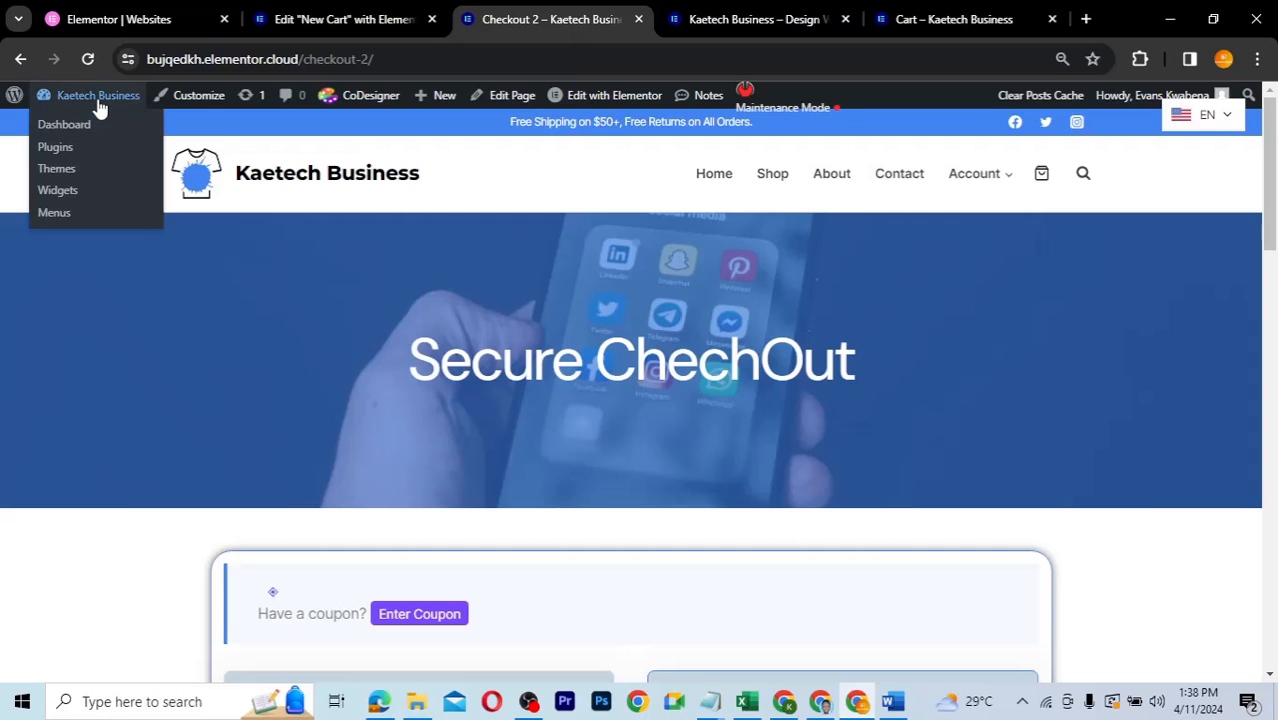
click(80, 126)
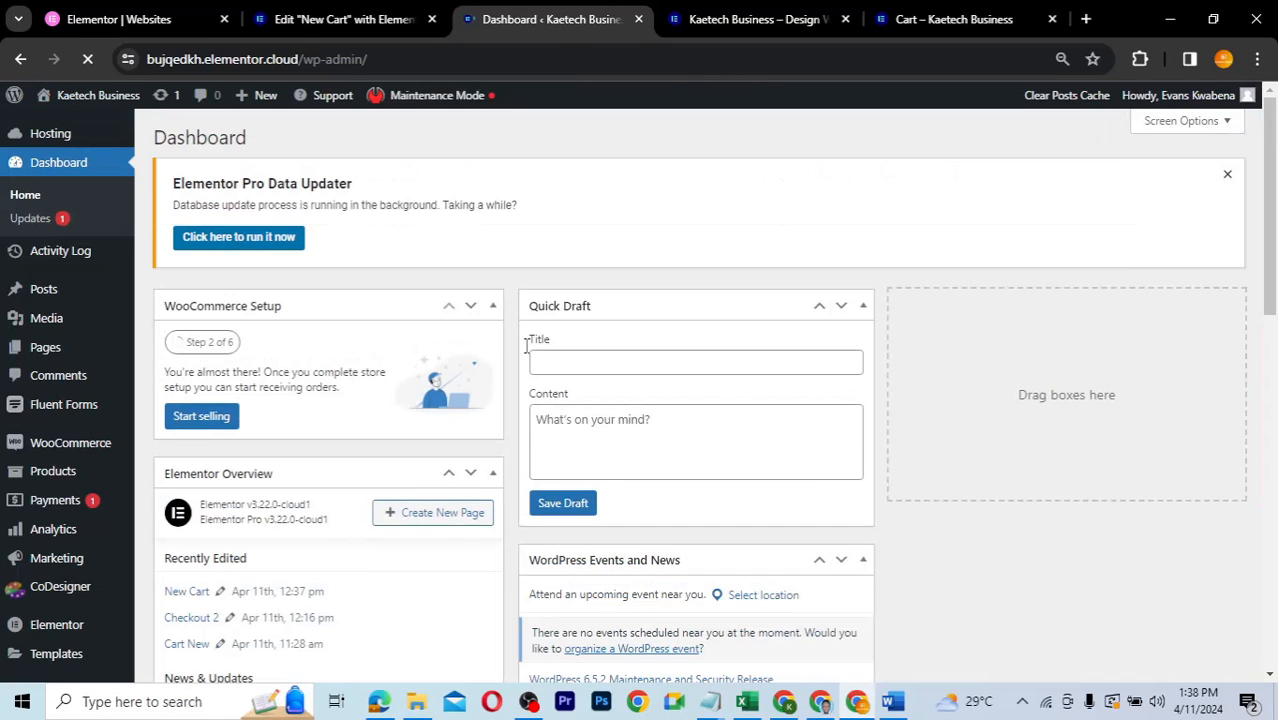
mouse_move(108, 452)
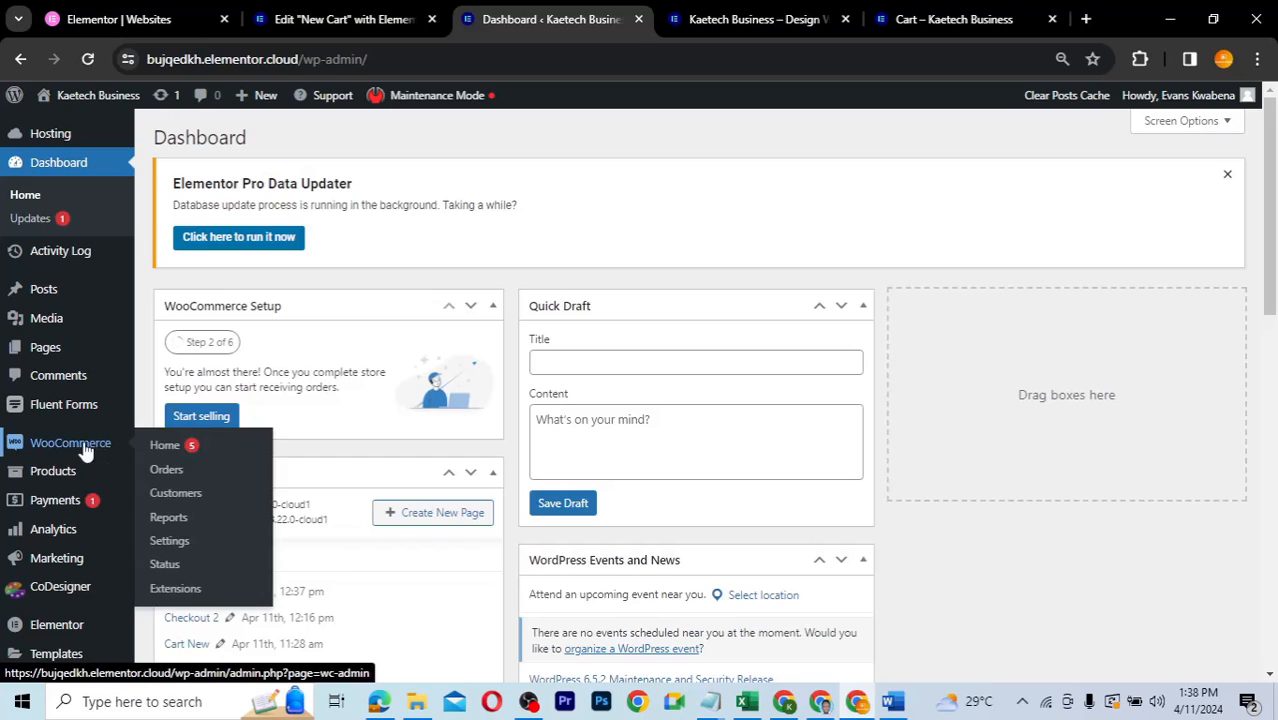
click(166, 549)
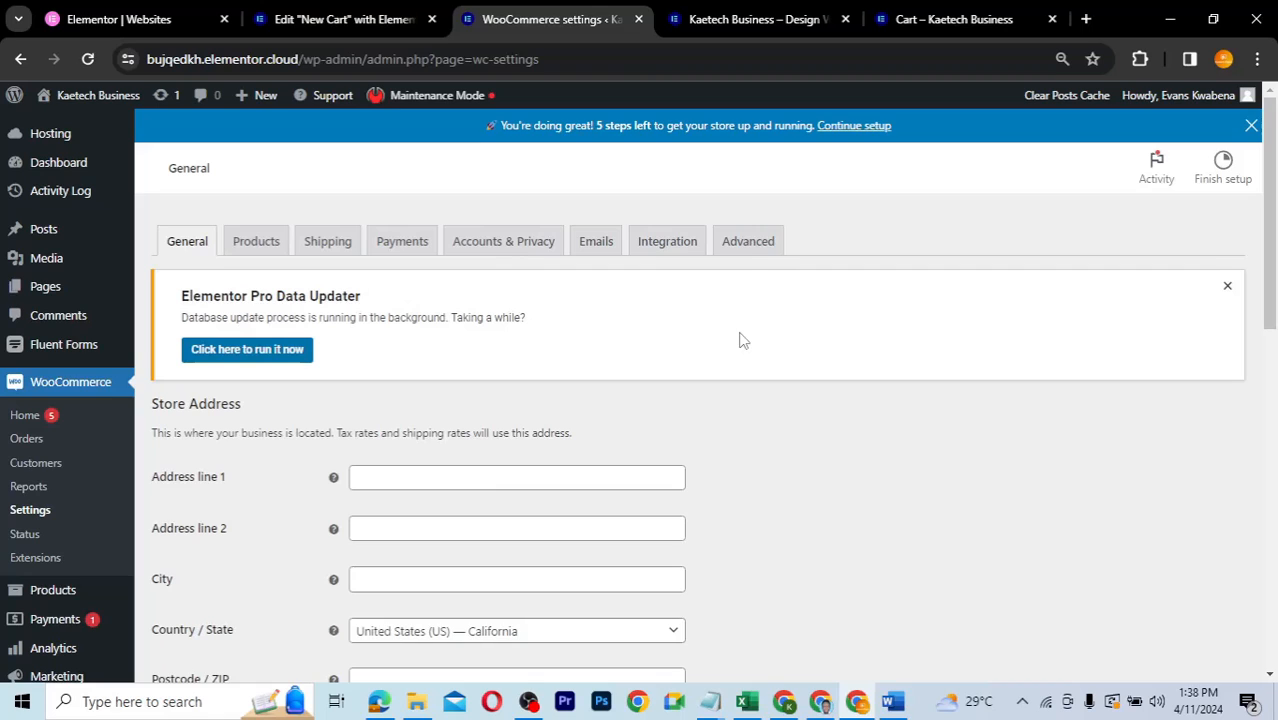
click(750, 244)
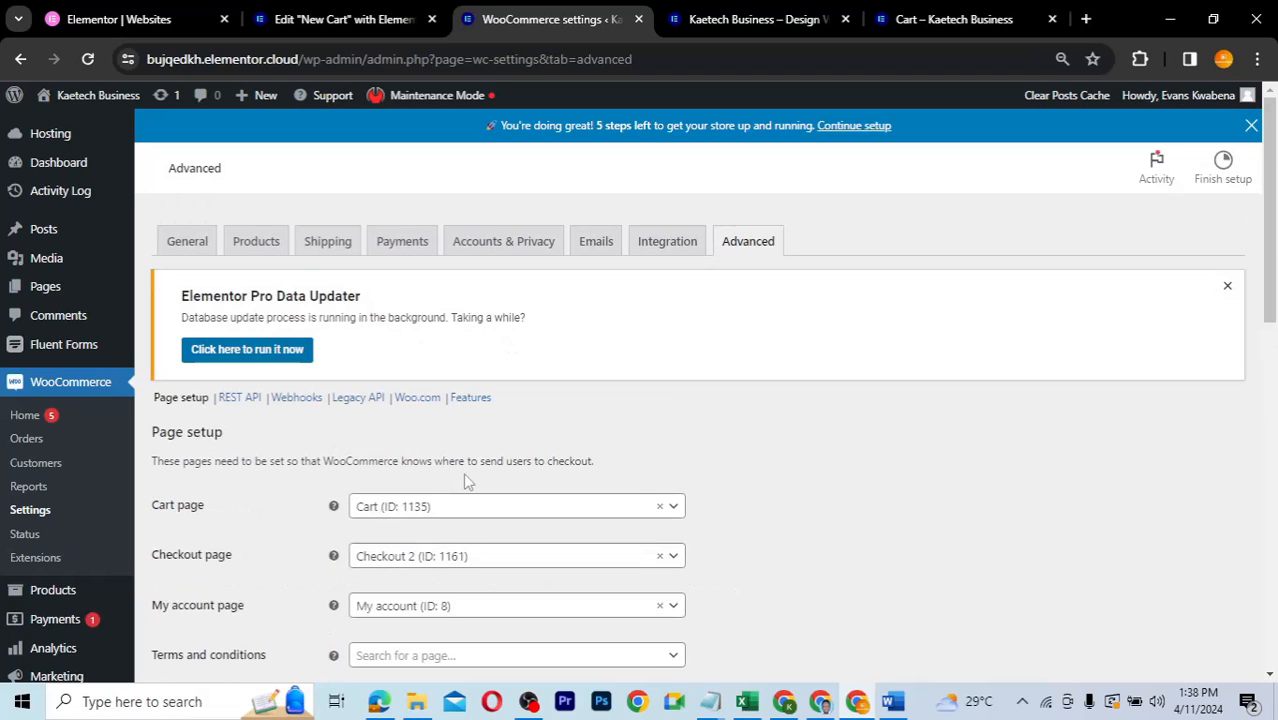
- Set WooCommerce's Cart page to New Cart (ID: 1170) and save the changes
click(458, 508)
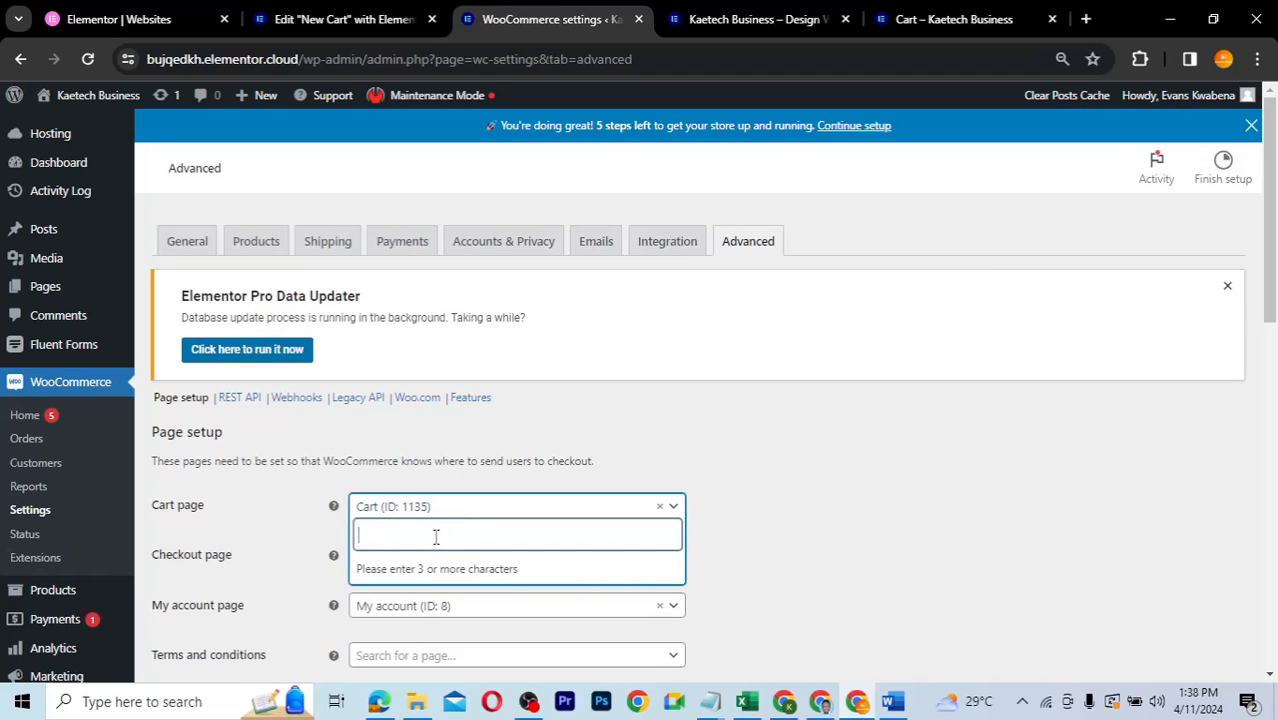
text(cart)
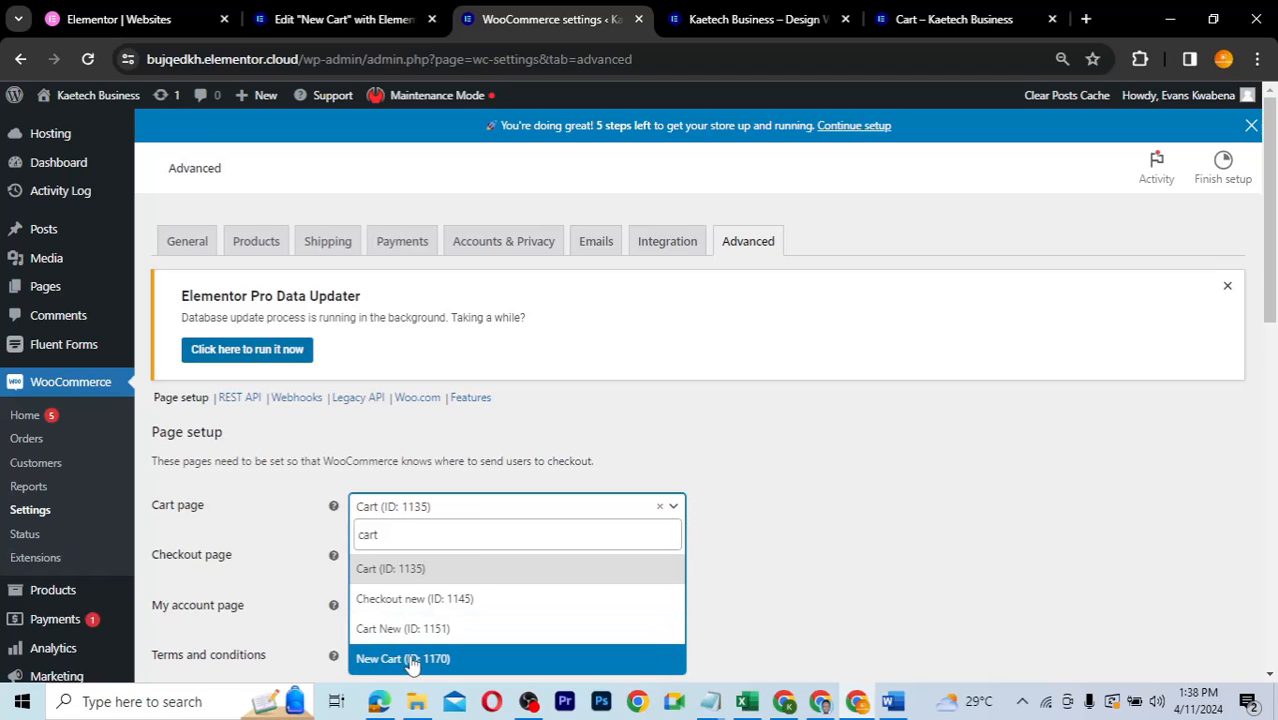
click(411, 659)
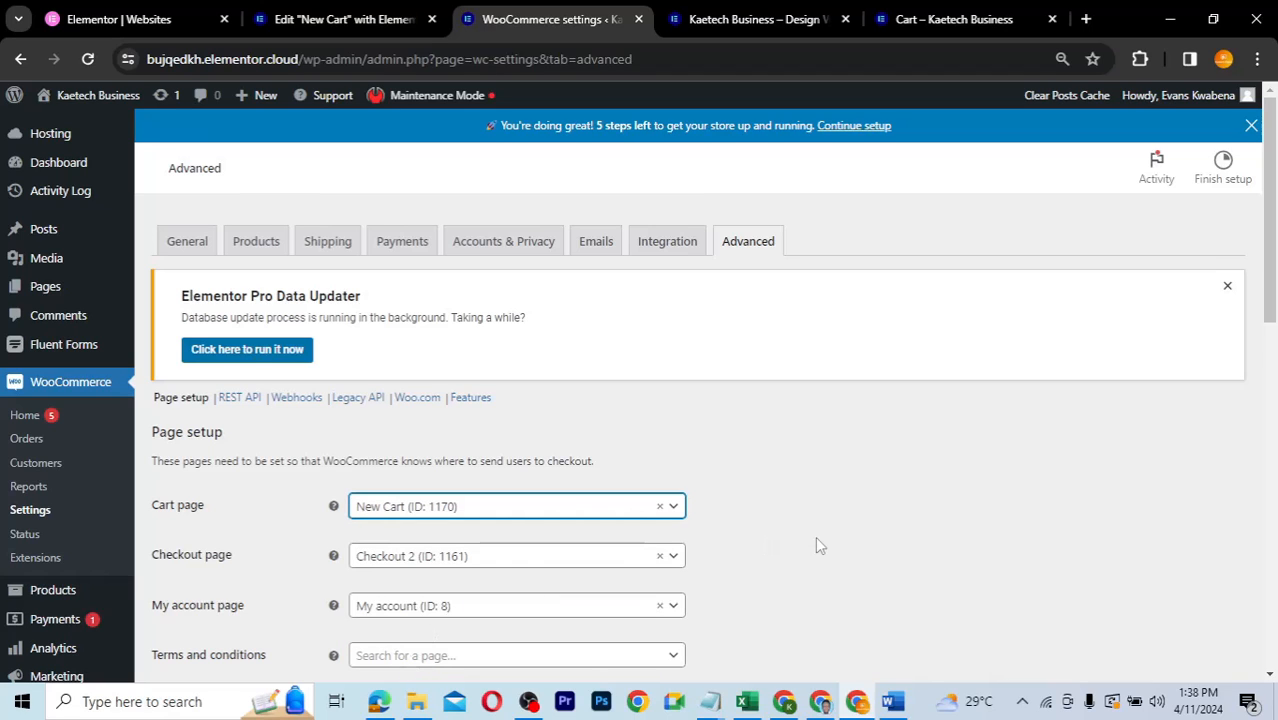
scroll(815, 545, down, 15)
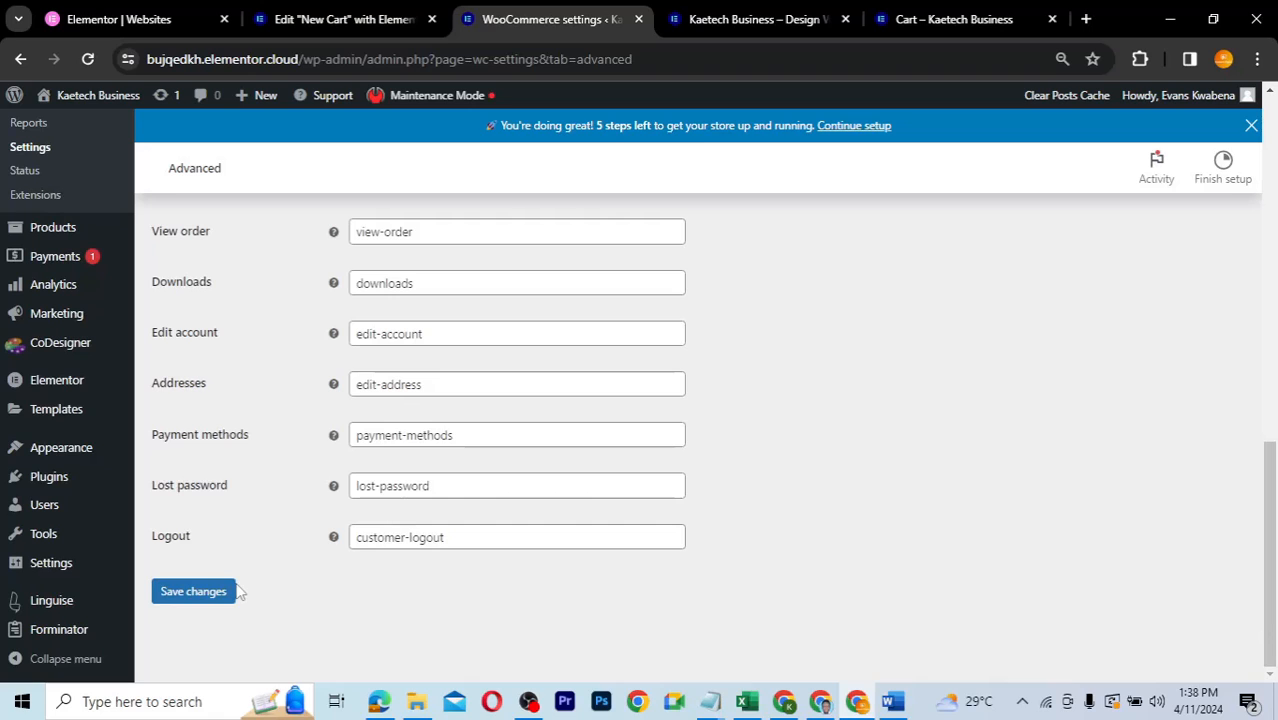
click(232, 591)
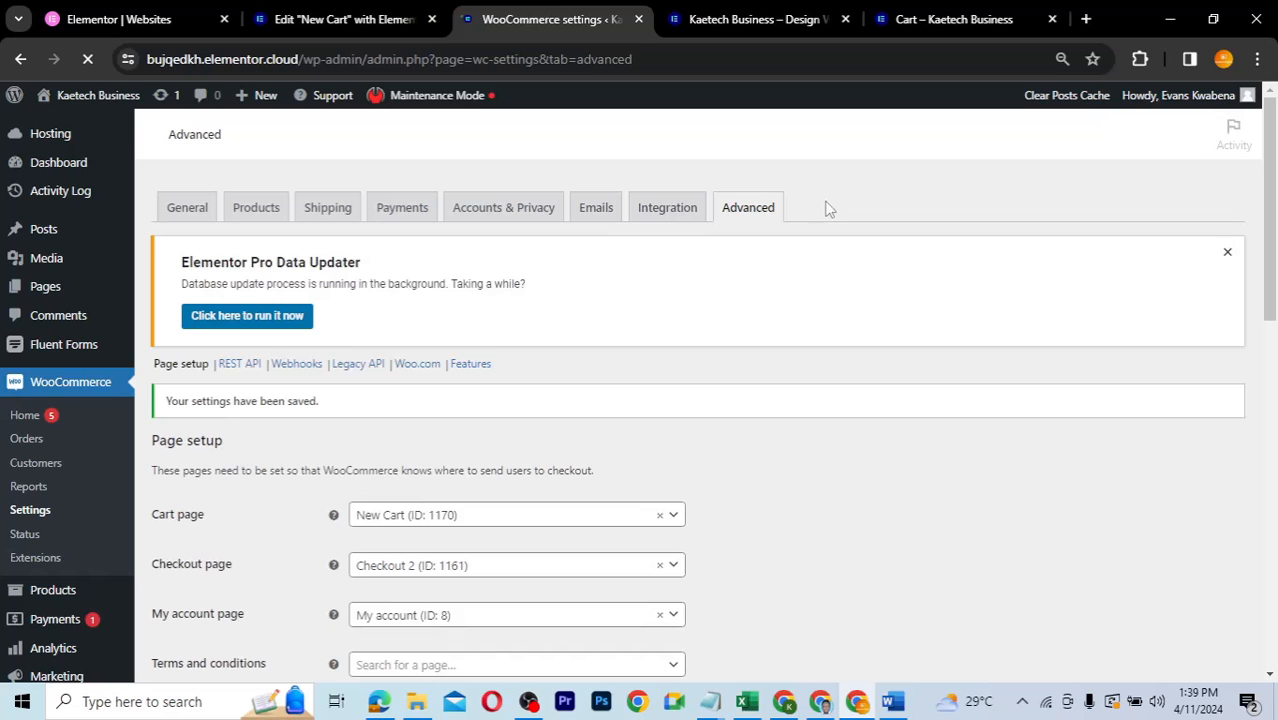
click(1035, 19)
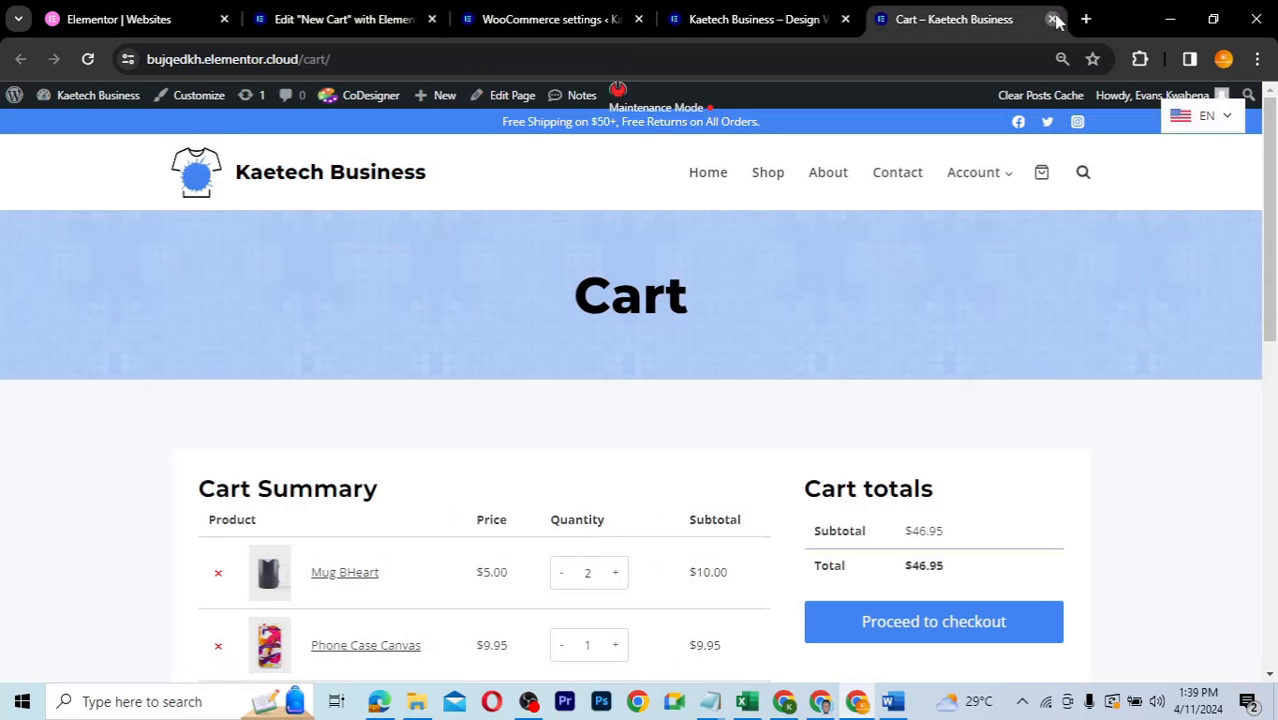
- Close the old Cart tab and open the 'Shopping Bag' cart from the storefront's mini cart
click(1053, 19)
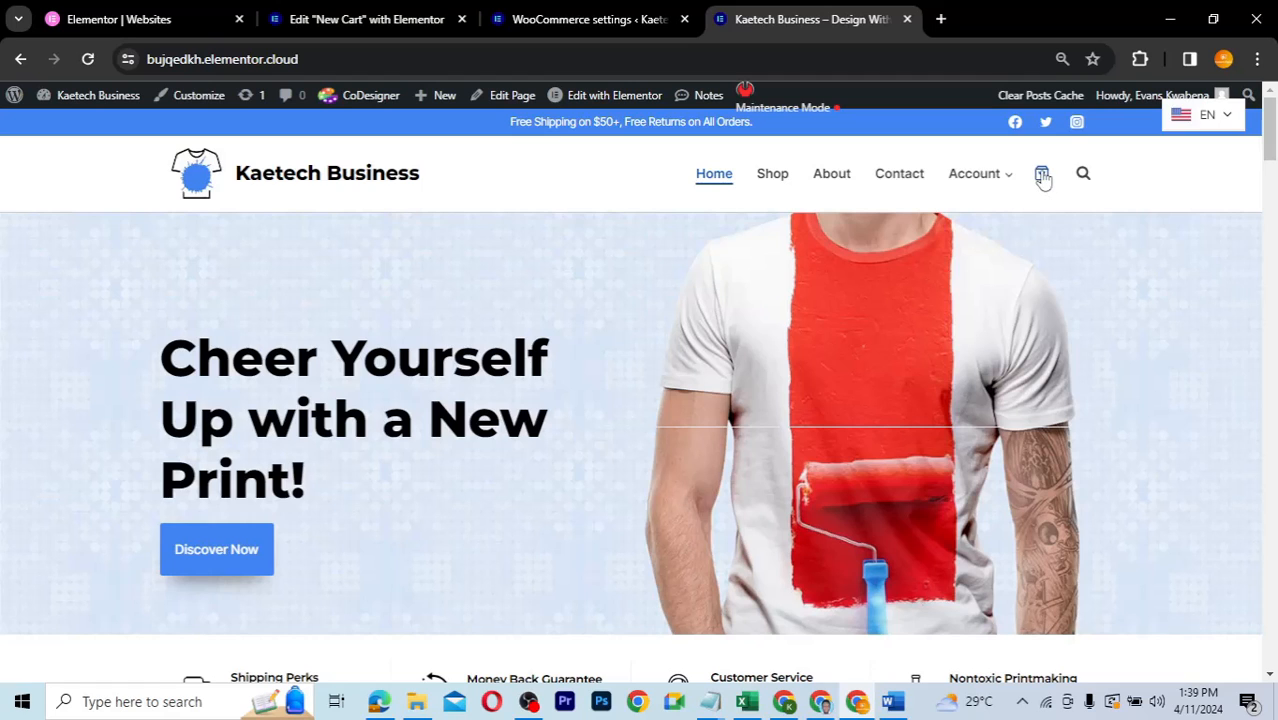
click(1042, 176)
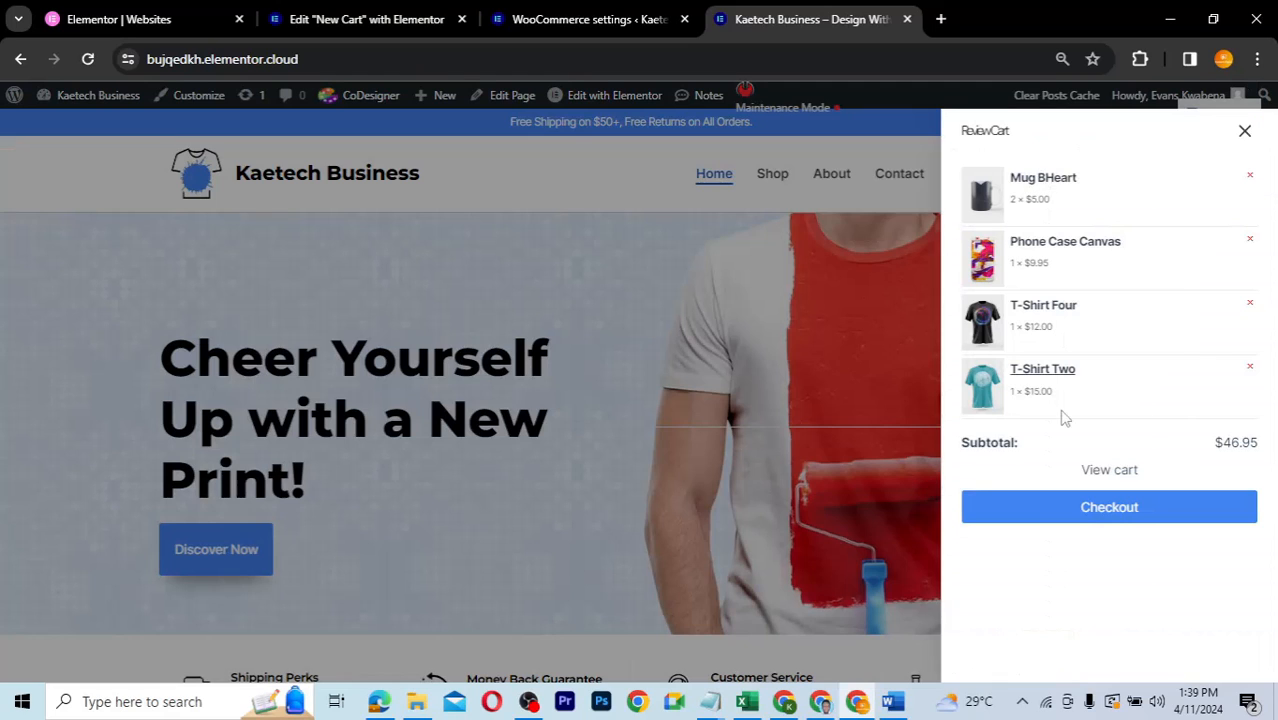
click(1112, 471)
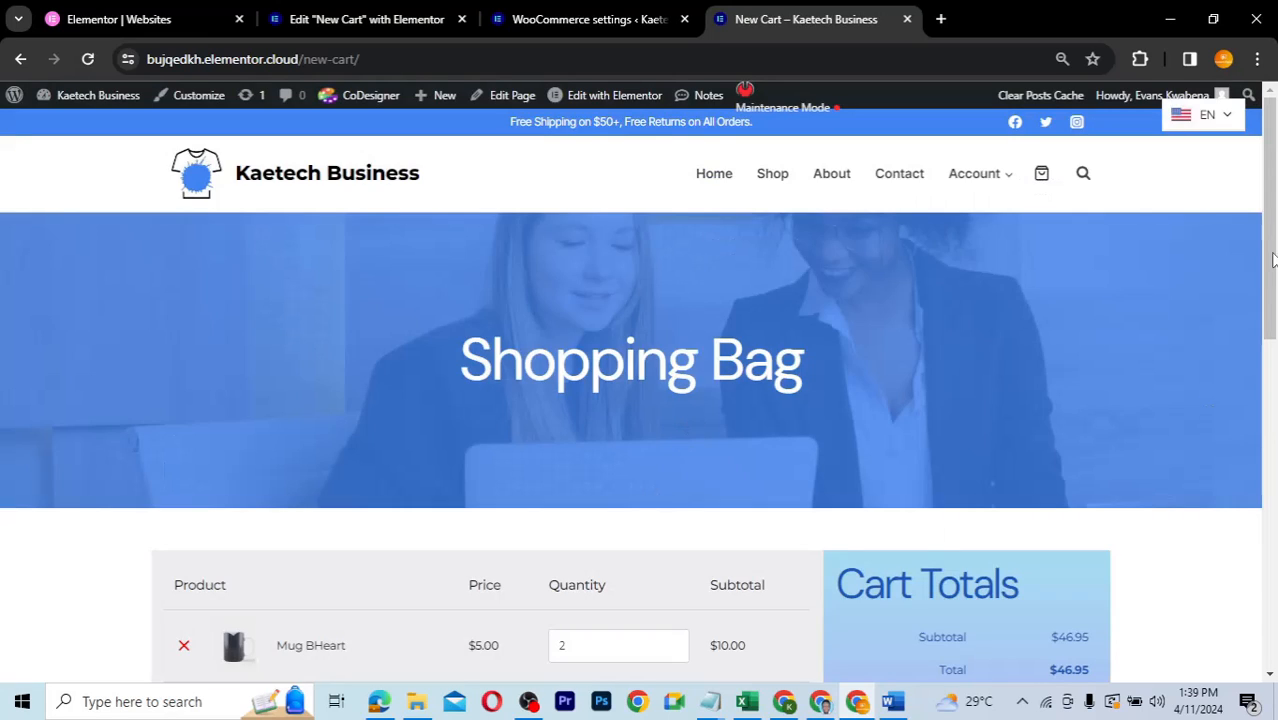
drag(1266, 312, 1262, 390)
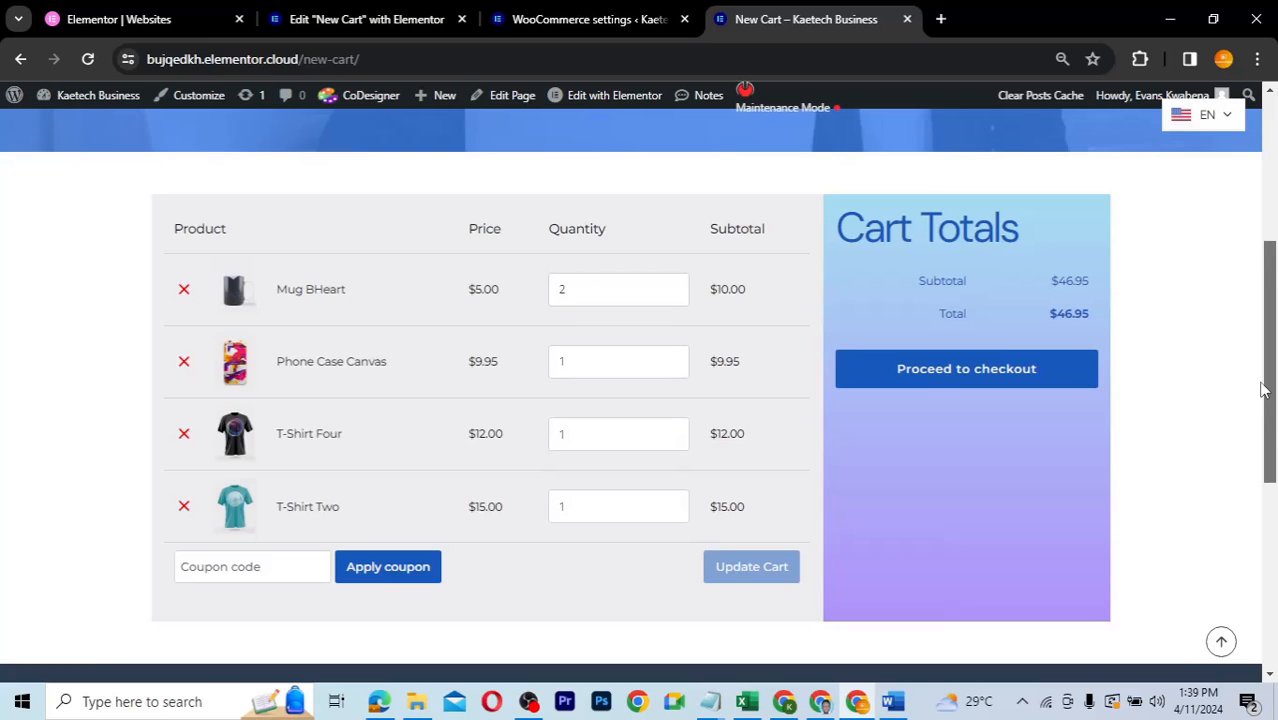
drag(1262, 390, 1266, 203)
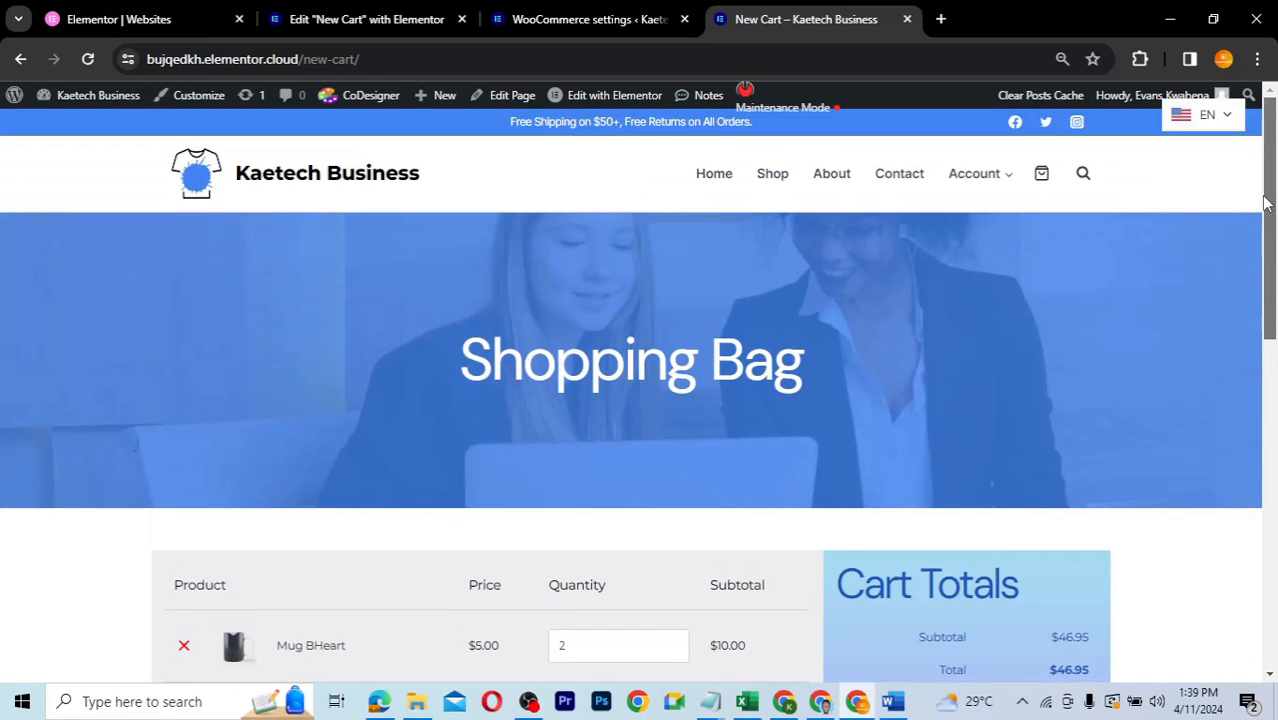